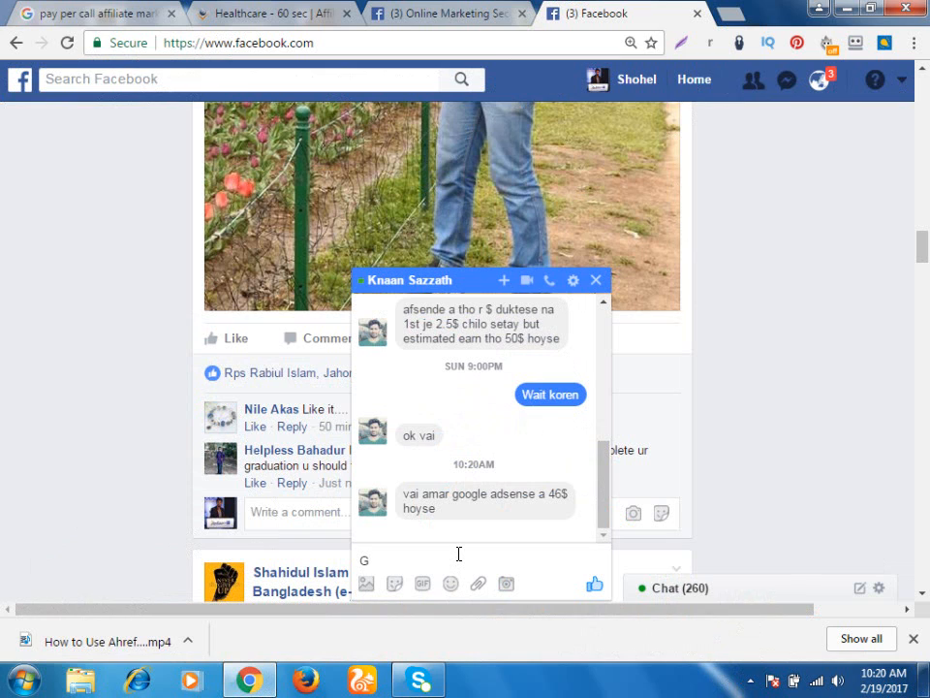
Send the chat contact the messages "Good", "carry on" and "bro", and close the conversation
{"action": "type", "text": "ood"}
{"action": "key", "text": "Return"}
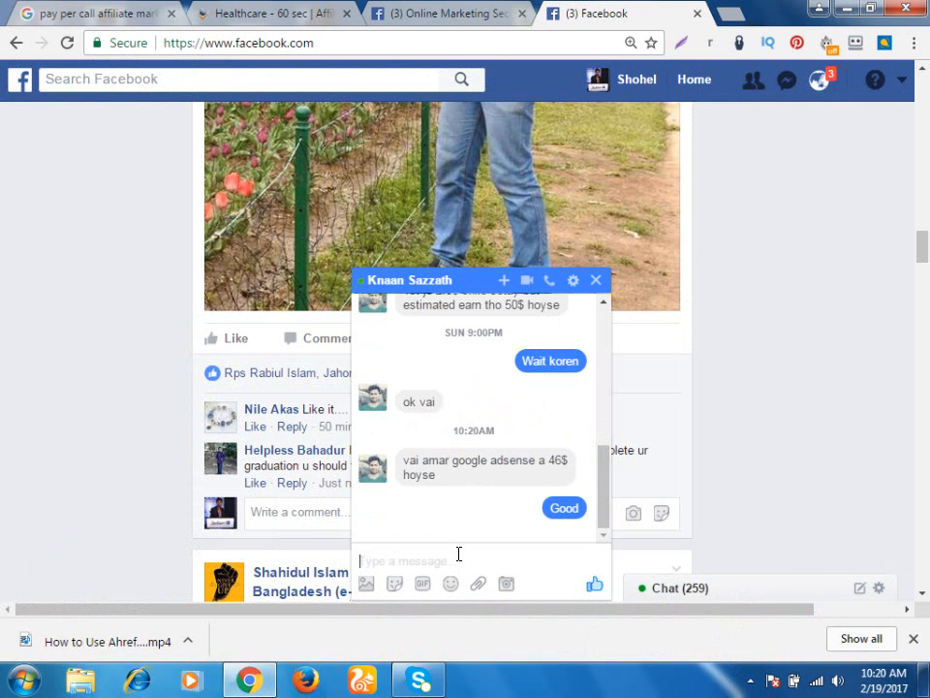
{"action": "type", "text": "carry on"}
{"action": "key", "text": "Return"}
{"action": "type", "text": "bro"}
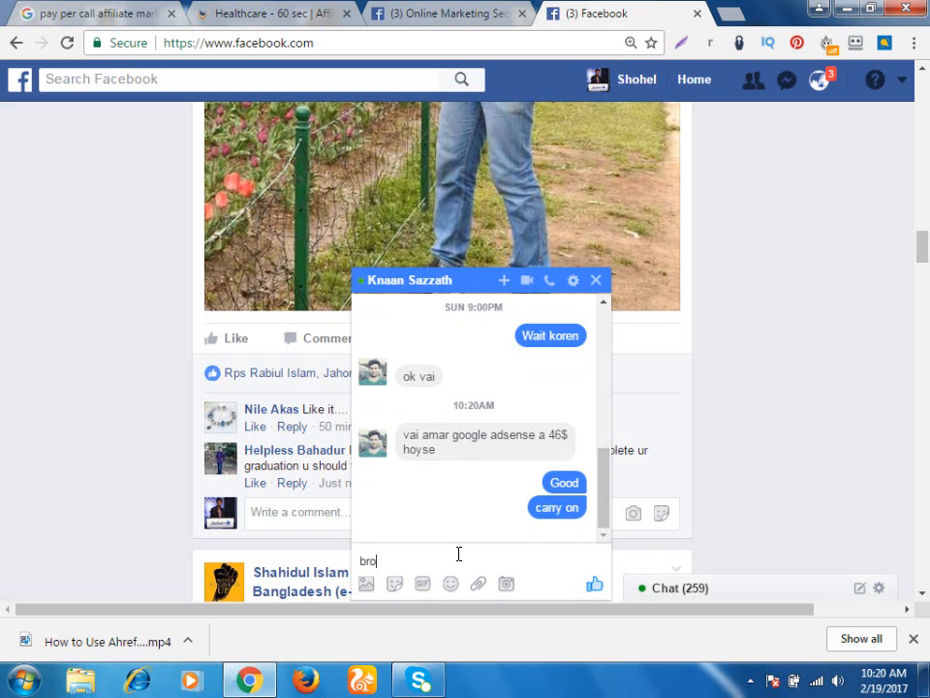
{"action": "key", "text": "Return"}
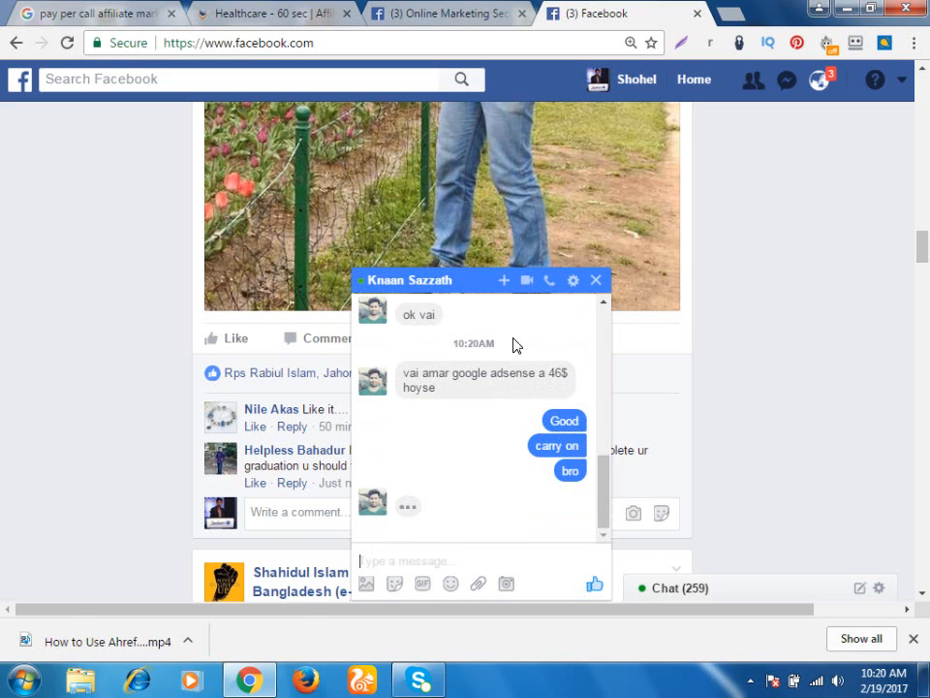
{"action": "left_click", "coordinate": [600, 278]}
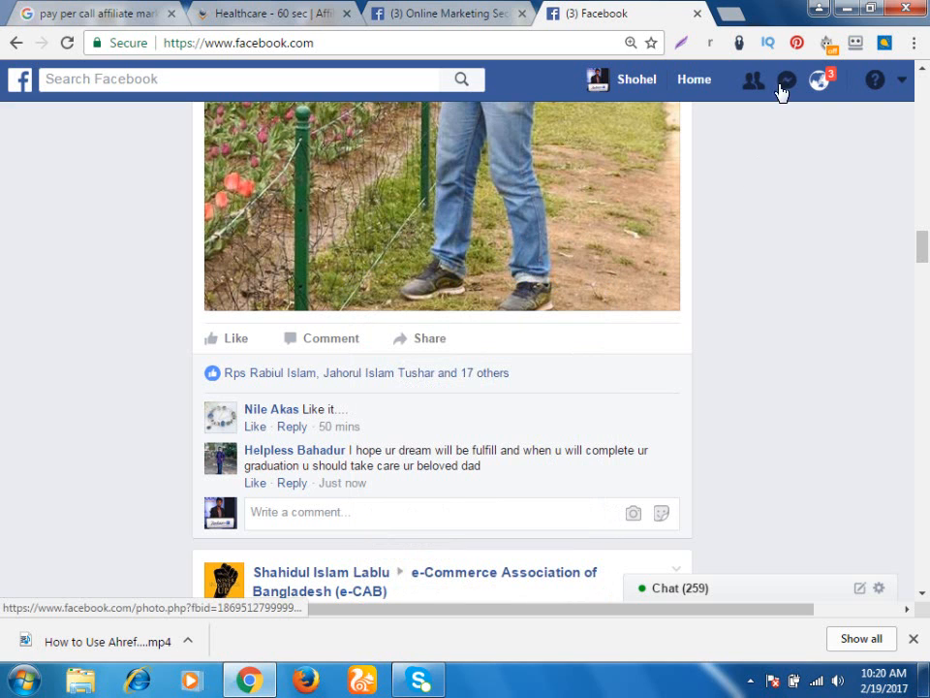
View the notifications list and close it
{"action": "left_click", "coordinate": [819, 80]}
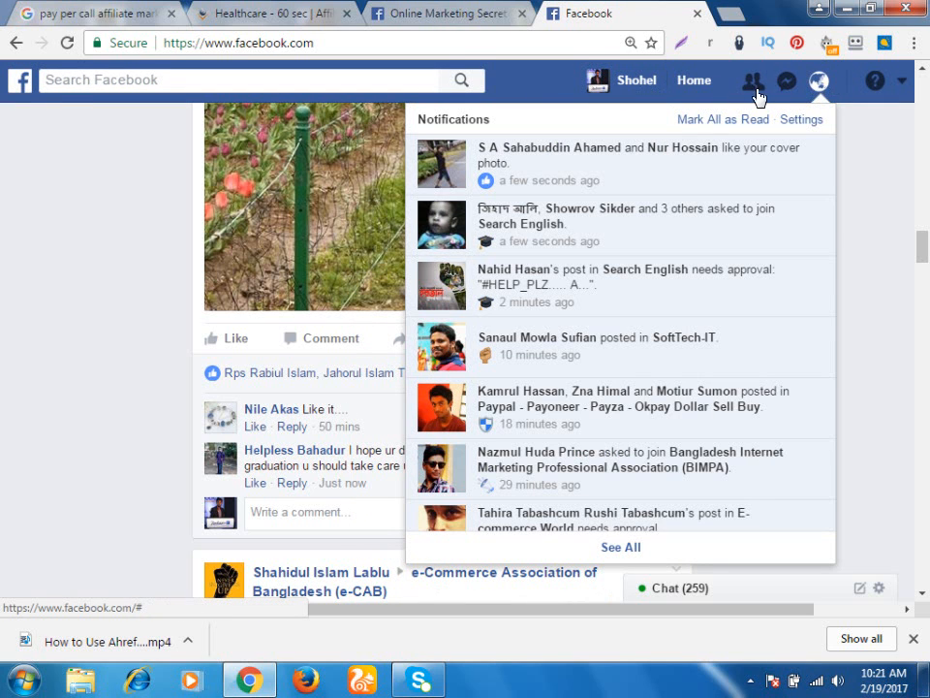
{"action": "left_click", "coordinate": [883, 116]}
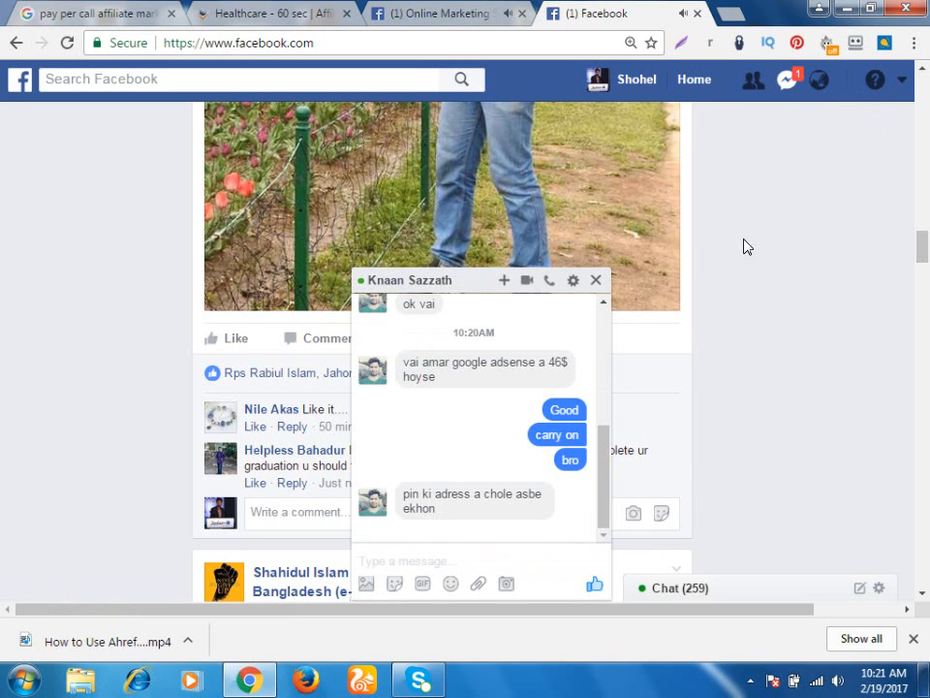
Reply "hmm" to the contact's new message about the PIN arriving at the address
{"action": "left_click", "coordinate": [469, 558]}
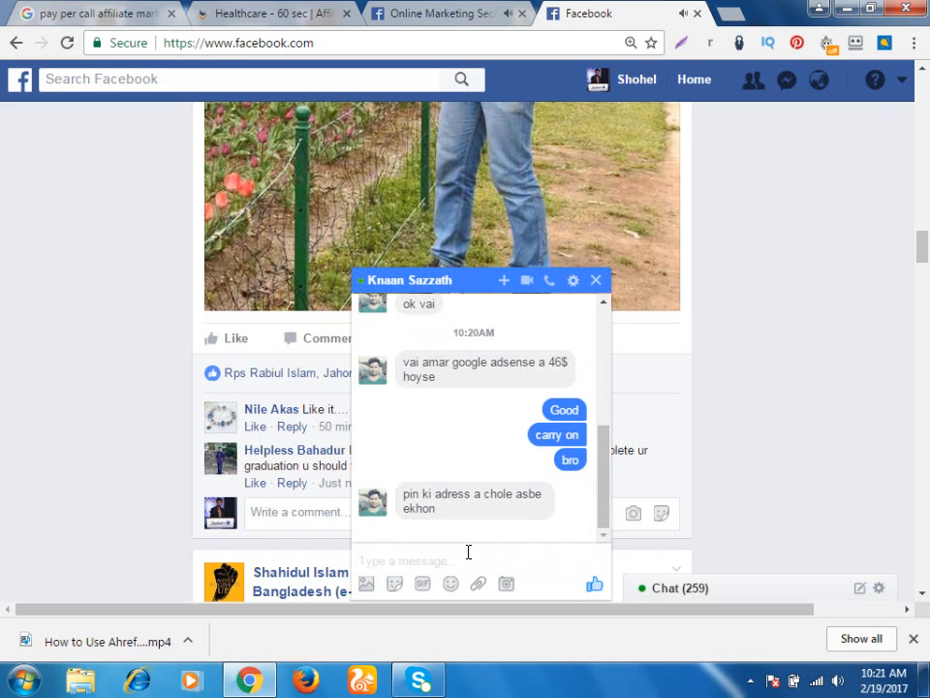
{"action": "type", "text": "hmm"}
{"action": "key", "text": "Return"}
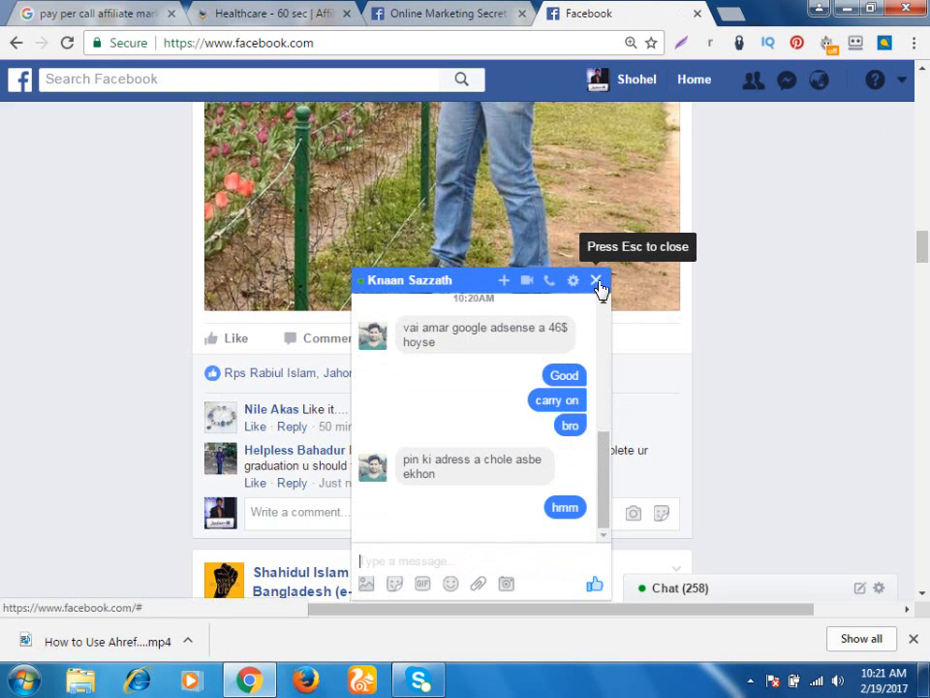
Read back through the earlier AdSense messages in the conversation and close the chat
{"action": "scroll", "coordinate": [540, 370], "scroll_direction": "up", "scroll_amount": 5}
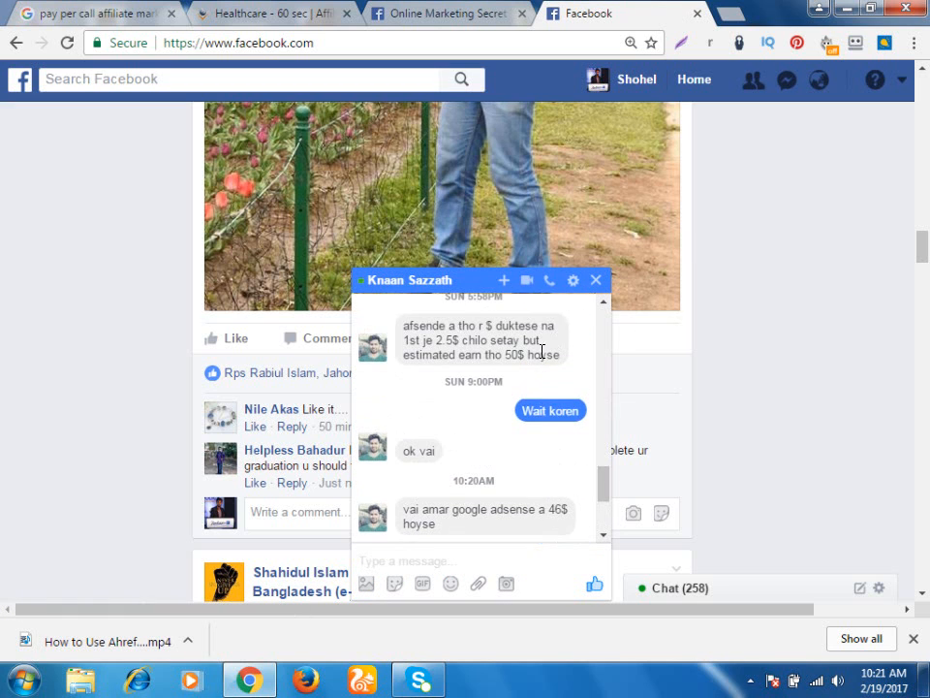
{"action": "scroll", "coordinate": [542, 354], "scroll_direction": "down", "scroll_amount": 3}
{"action": "scroll", "coordinate": [543, 355], "scroll_direction": "up", "scroll_amount": 3}
{"action": "scroll", "coordinate": [432, 374], "scroll_direction": "down", "scroll_amount": 3}
{"action": "scroll", "coordinate": [432, 368], "scroll_direction": "up", "scroll_amount": 3}
{"action": "scroll", "coordinate": [483, 413], "scroll_direction": "up", "scroll_amount": 3}
{"action": "scroll", "coordinate": [484, 407], "scroll_direction": "down", "scroll_amount": 5}
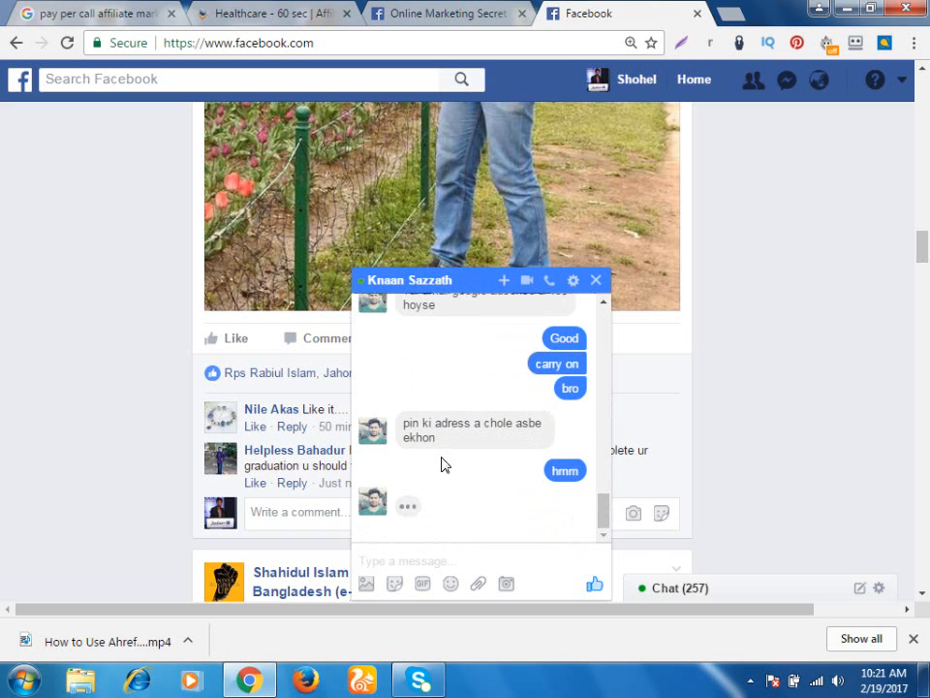
{"action": "scroll", "coordinate": [550, 376], "scroll_direction": "up", "scroll_amount": 3}
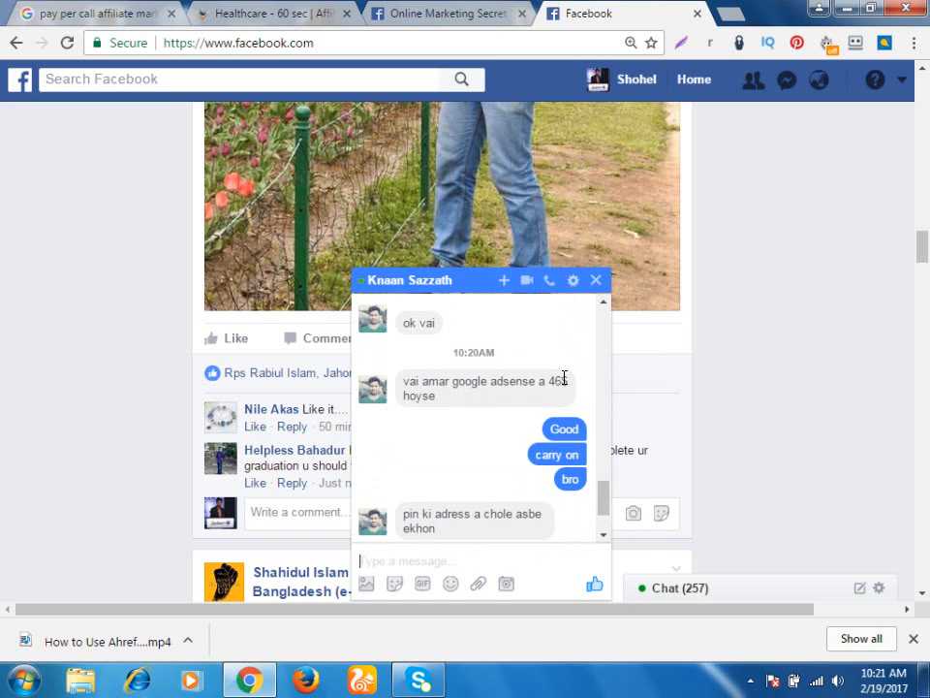
{"action": "left_click", "coordinate": [596, 281]}
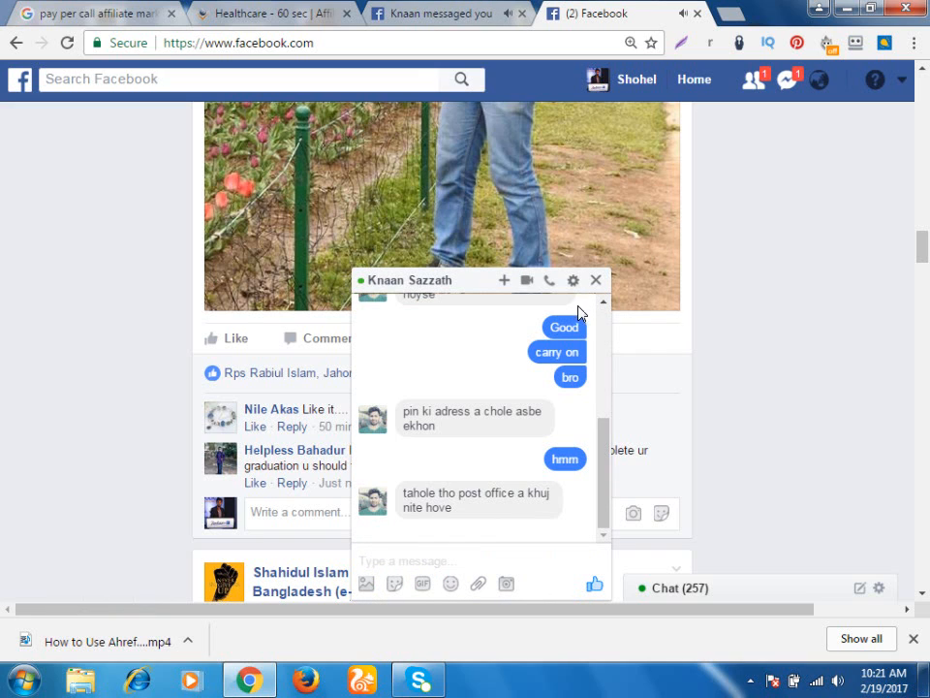
Reply "hmmm" to the contact's message about the post office and close the chat
{"action": "left_click", "coordinate": [515, 567]}
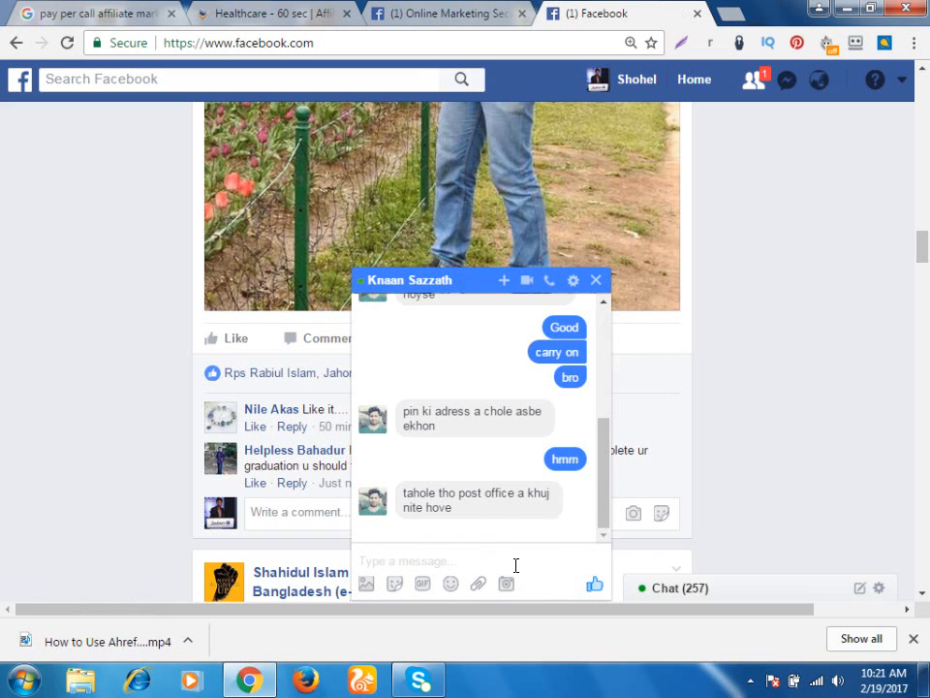
{"action": "type", "text": "hmmm"}
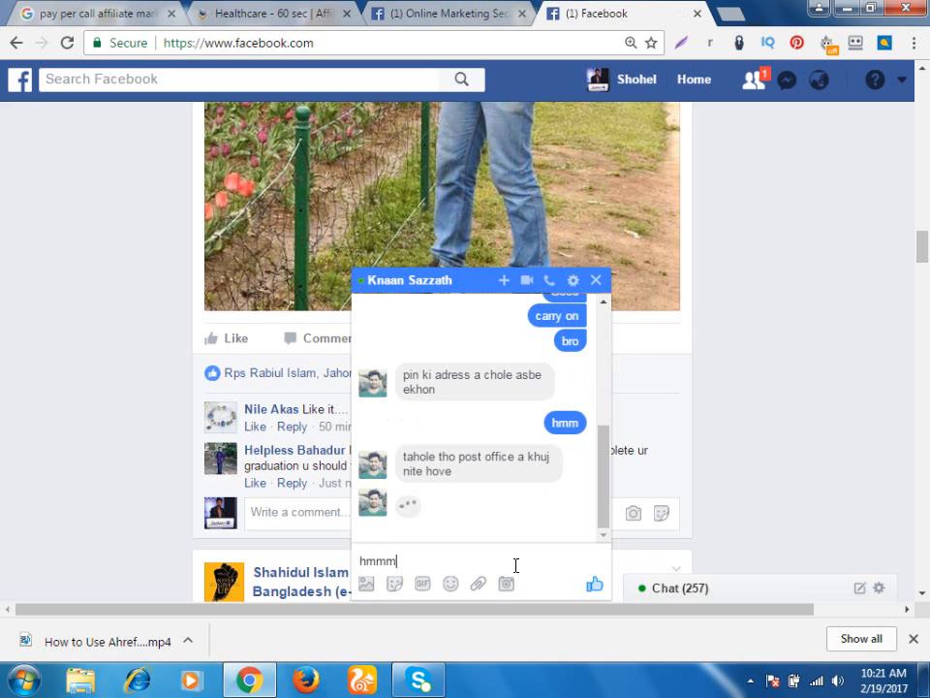
{"action": "key", "text": "Return"}
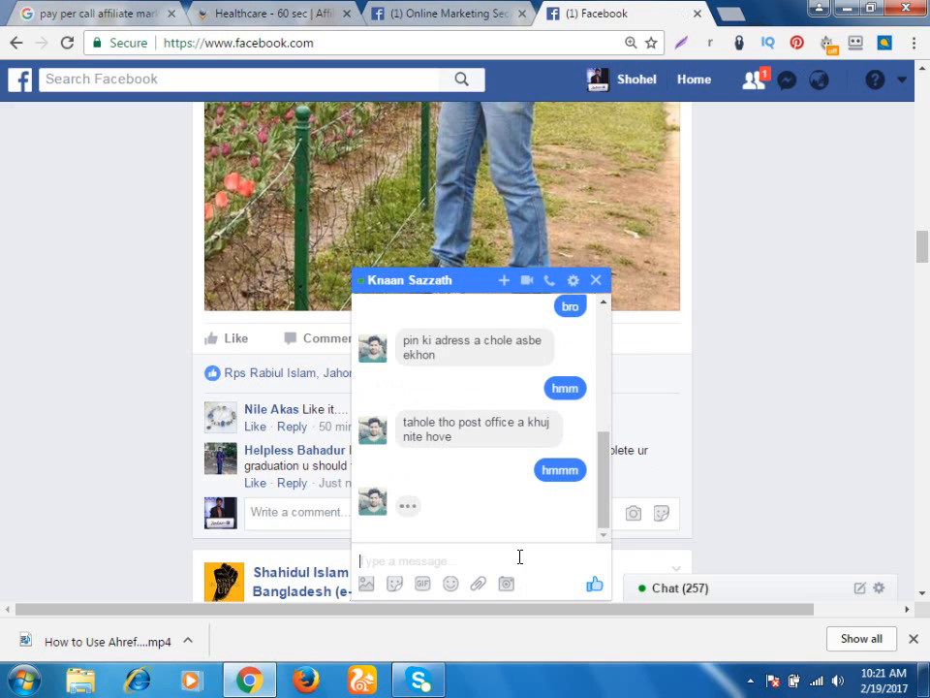
{"action": "left_click", "coordinate": [596, 280]}
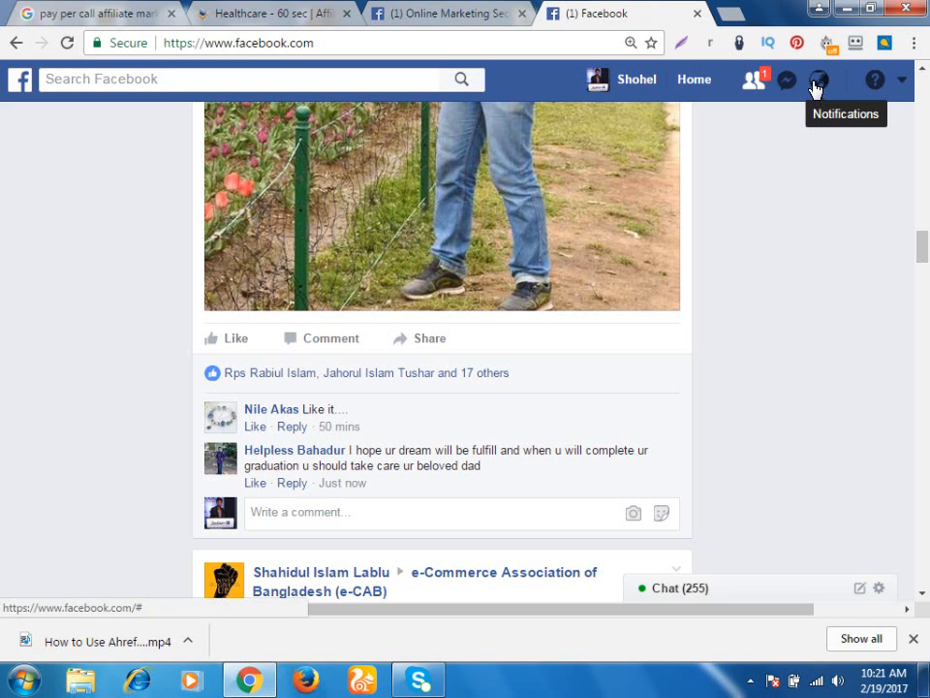
View the pending friend requests and close the list without answering any
{"action": "left_click", "coordinate": [754, 87]}
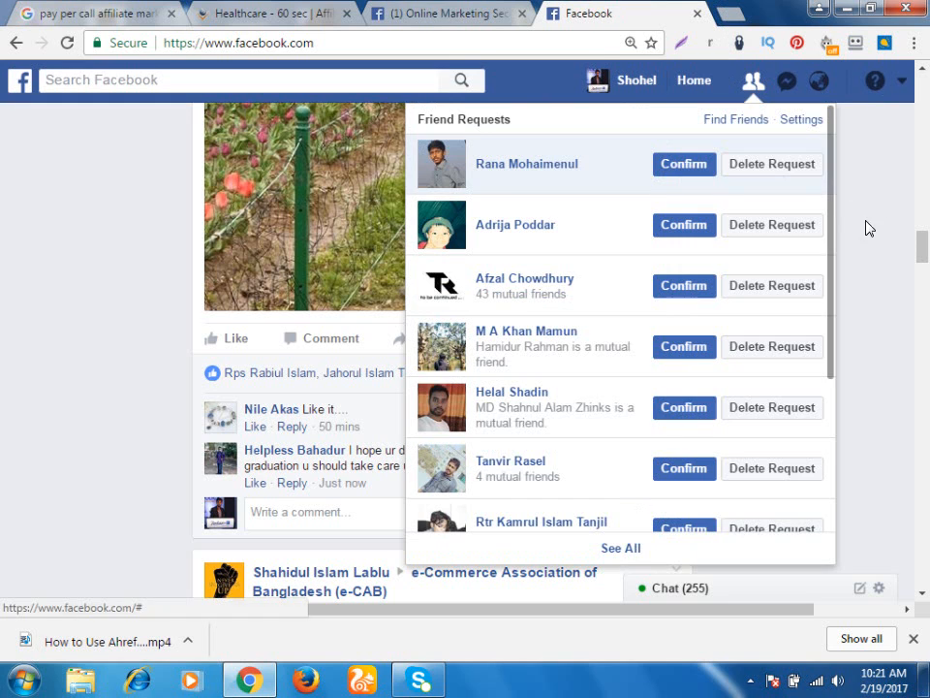
{"action": "left_click", "coordinate": [896, 197]}
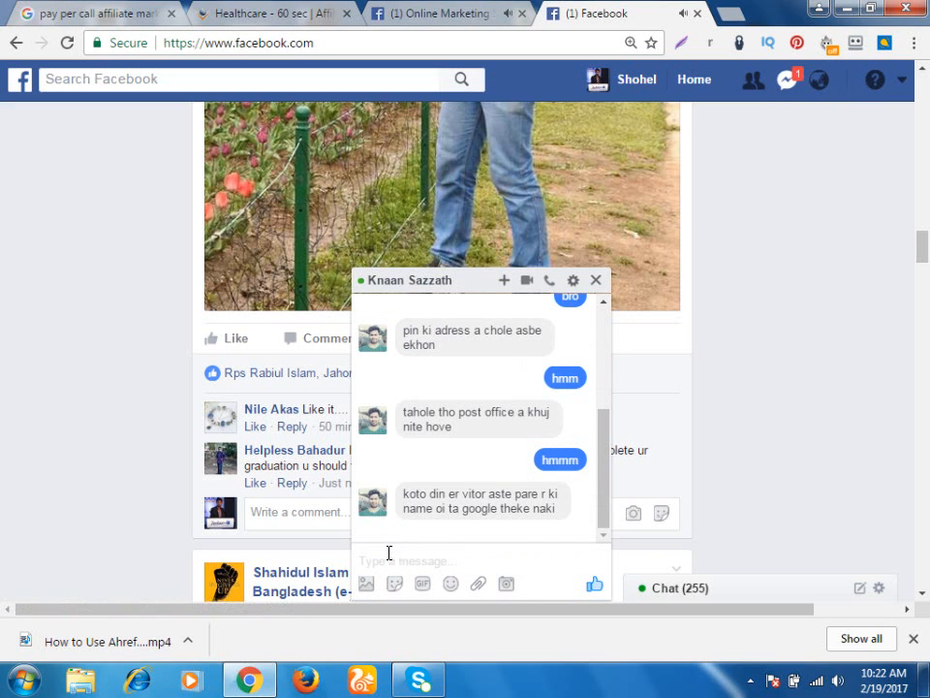
Answer the contact's question about the waiting time with "1 month" and close the chat
{"action": "left_click", "coordinate": [412, 560]}
{"action": "type", "text": "1 "}
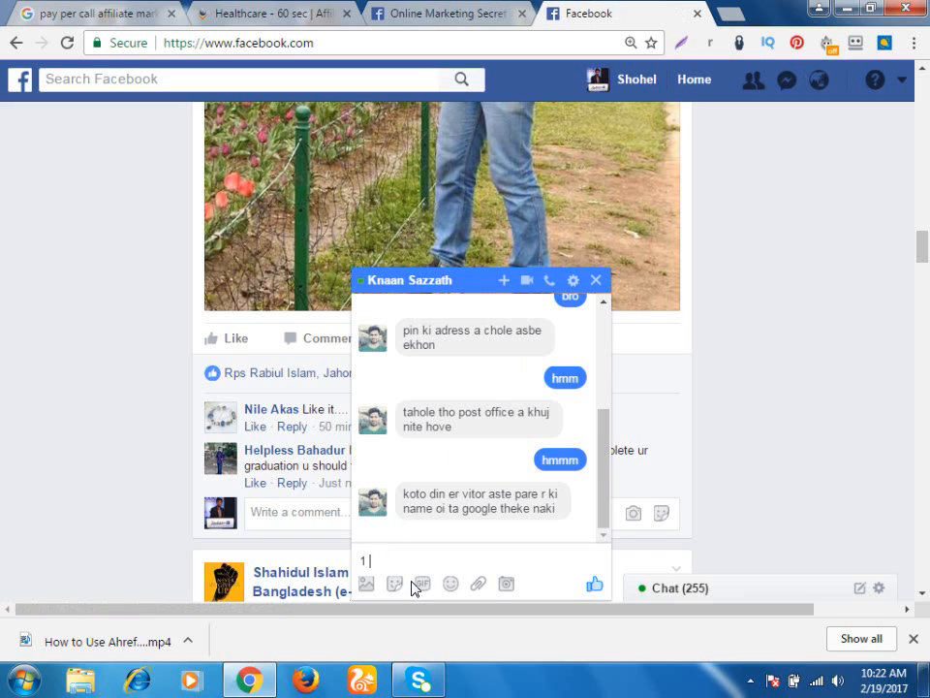
{"action": "type", "text": "month"}
{"action": "key", "text": "Return"}
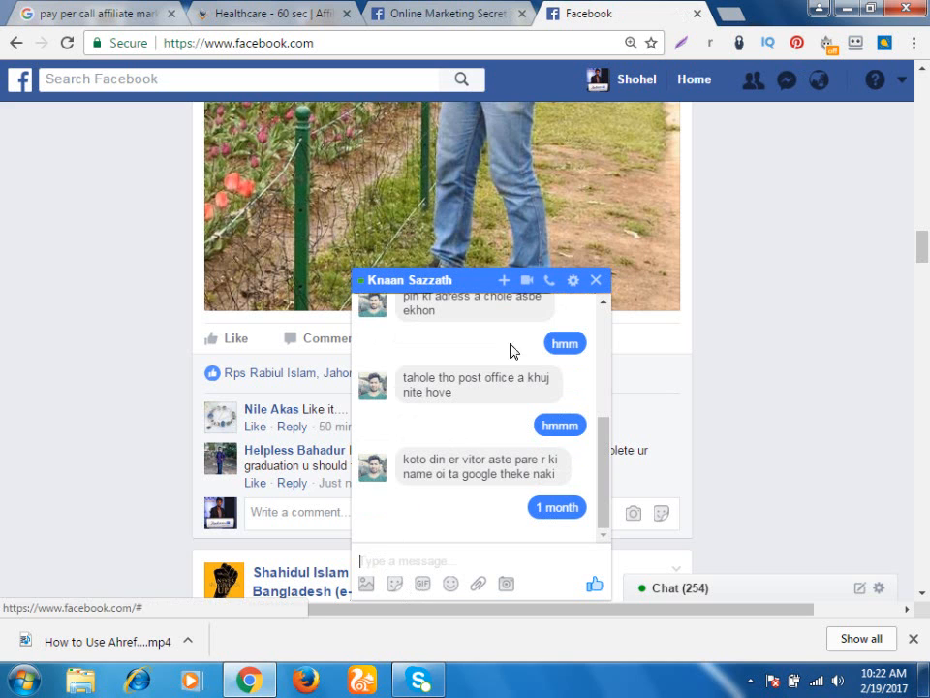
{"action": "left_click", "coordinate": [596, 281]}
Glance at the Online Marketing Secret Tools group, return to the news feed and view the account options
{"action": "left_click", "coordinate": [421, 13]}
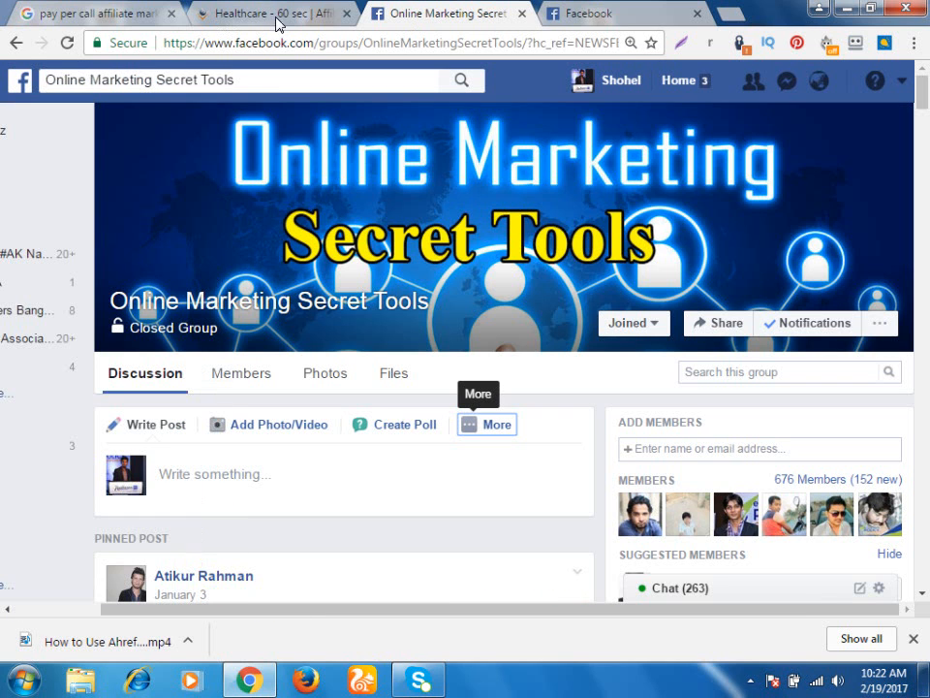
{"action": "left_click", "coordinate": [560, 14]}
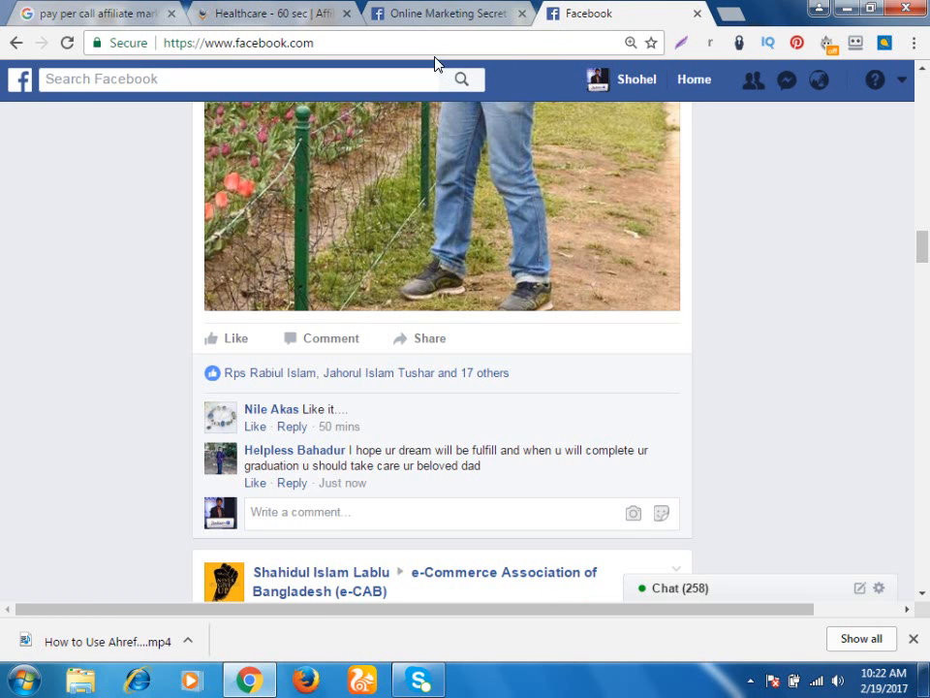
{"action": "left_click", "coordinate": [900, 81]}
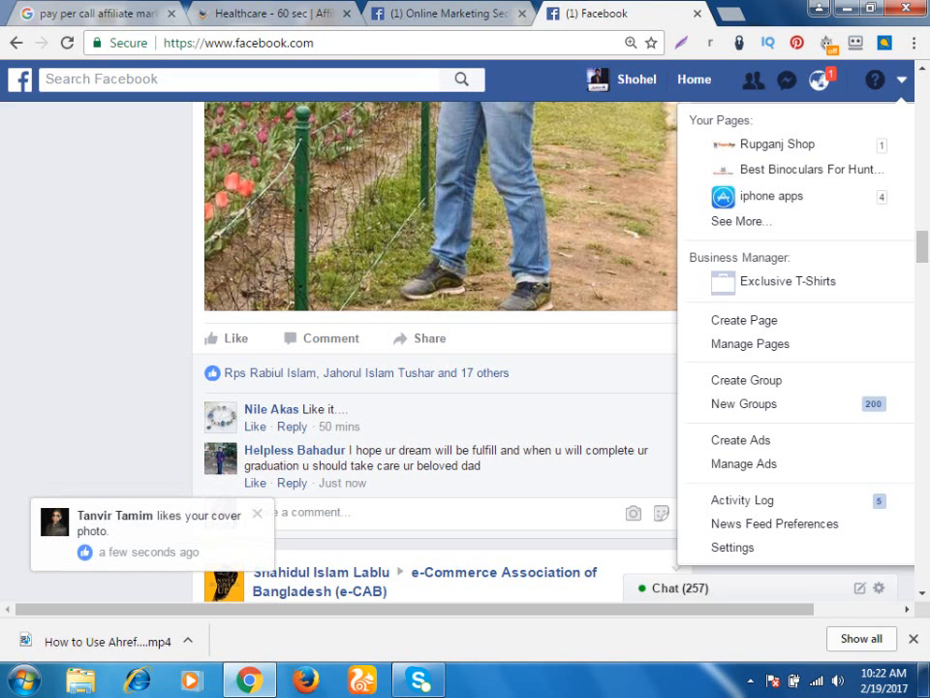
Dismiss the notification pop-ups and close the reopened chat conversation
{"action": "left_click", "coordinate": [258, 514]}
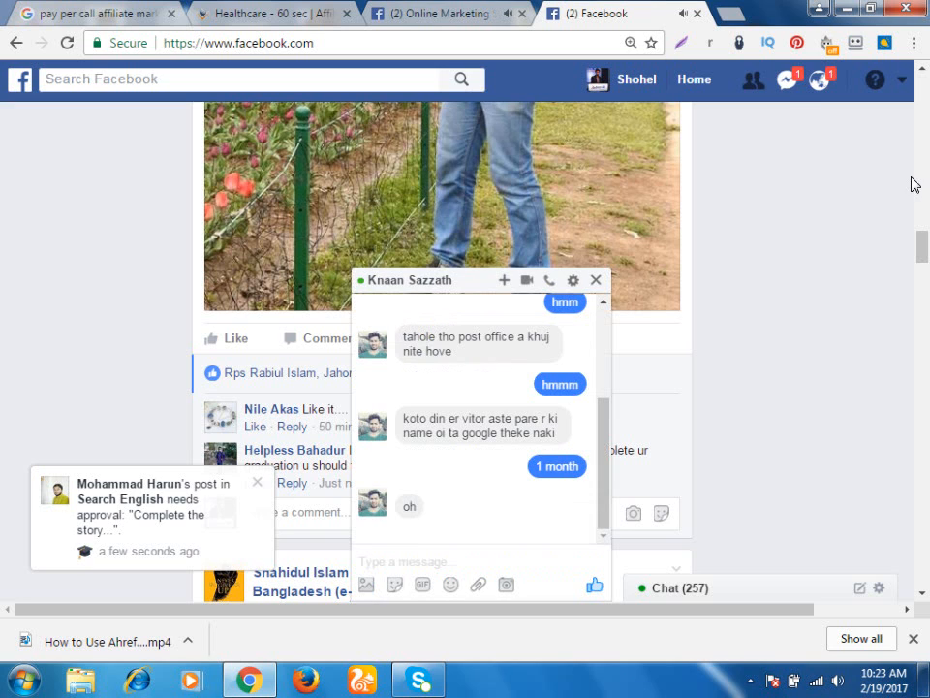
{"action": "left_click", "coordinate": [594, 280]}
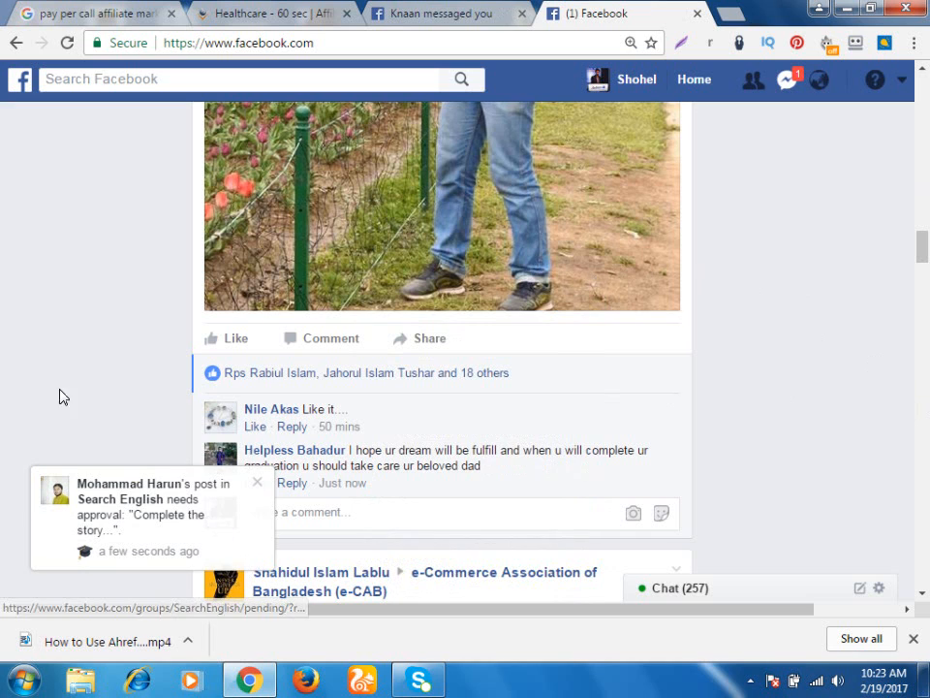
{"action": "left_click", "coordinate": [261, 482]}
Leave the opened cover photo and return to the home news feed
{"action": "left_click", "coordinate": [263, 511]}
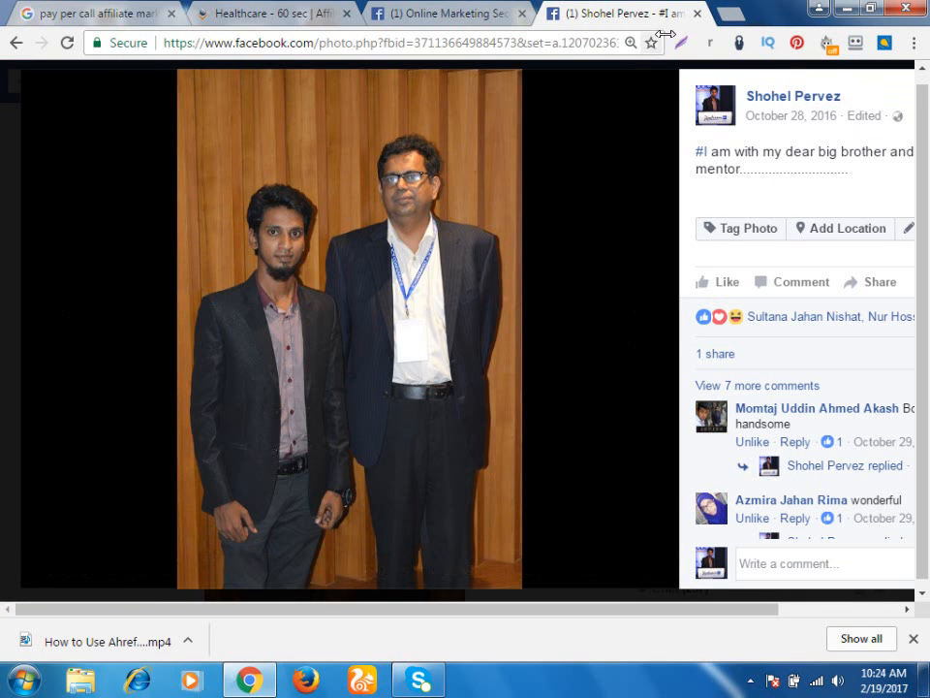
{"action": "left_click", "coordinate": [15, 44]}
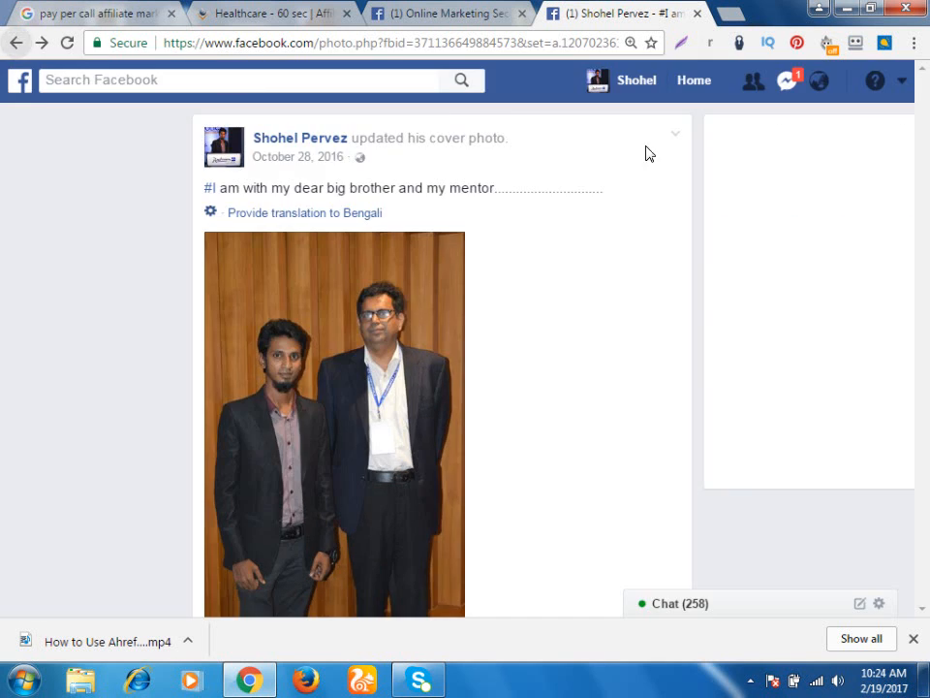
{"action": "scroll", "coordinate": [650, 152], "scroll_direction": "down", "scroll_amount": 10}
{"action": "left_click", "coordinate": [686, 82]}
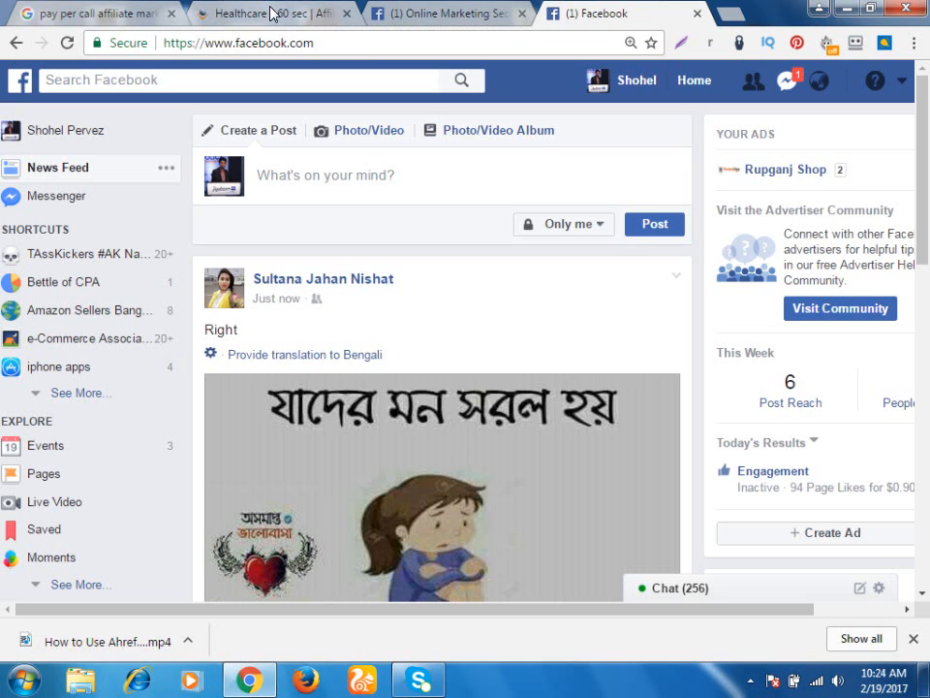
{"action": "scroll", "coordinate": [542, 330], "scroll_direction": "down", "scroll_amount": 2}
{"action": "scroll", "coordinate": [543, 331], "scroll_direction": "down", "scroll_amount": 4}
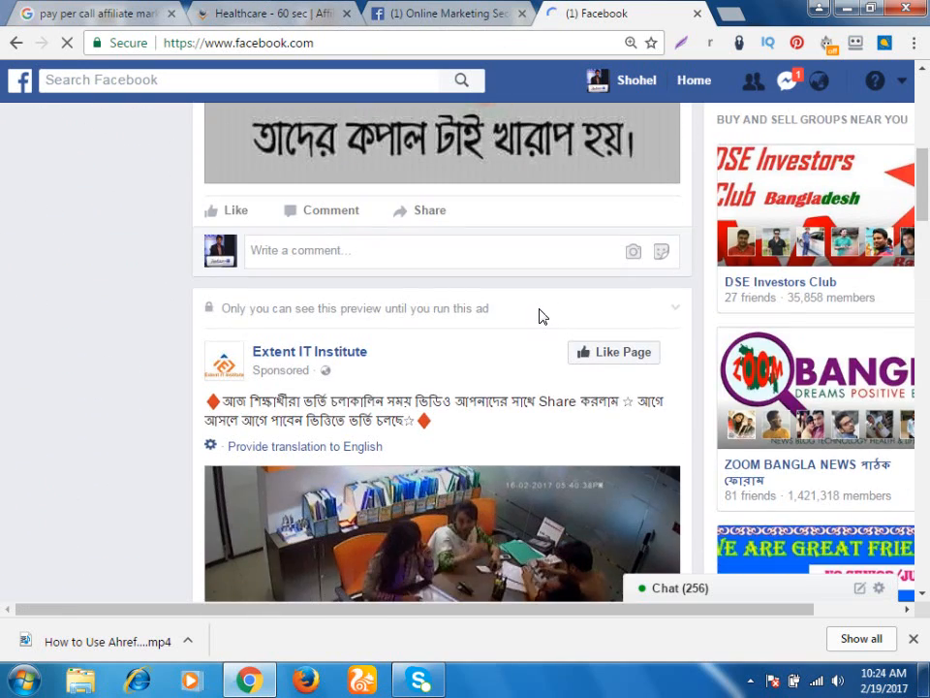
{"action": "scroll", "coordinate": [539, 316], "scroll_direction": "down", "scroll_amount": 2}
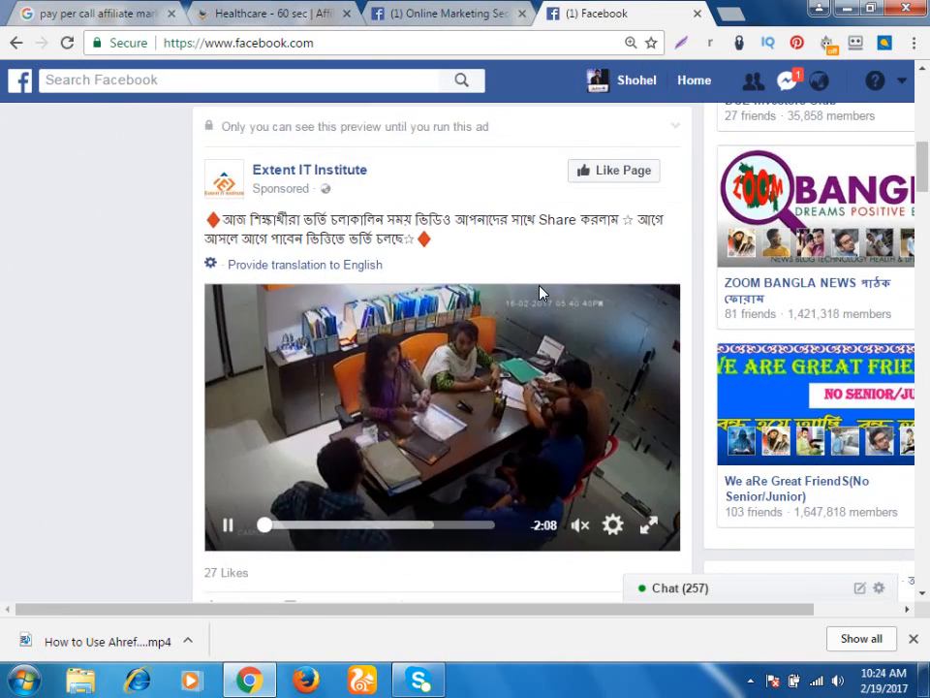
{"action": "scroll", "coordinate": [540, 280], "scroll_direction": "up", "scroll_amount": 3}
{"action": "scroll", "coordinate": [541, 262], "scroll_direction": "up", "scroll_amount": 1}
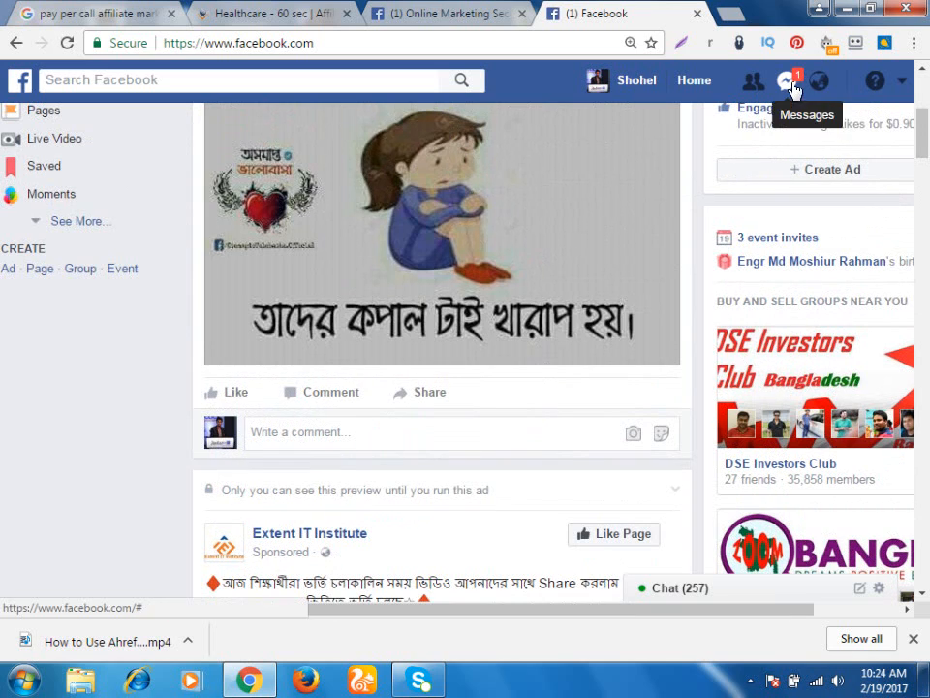
Start creating a new Facebook page and look over the available page types
{"action": "left_click", "coordinate": [903, 83]}
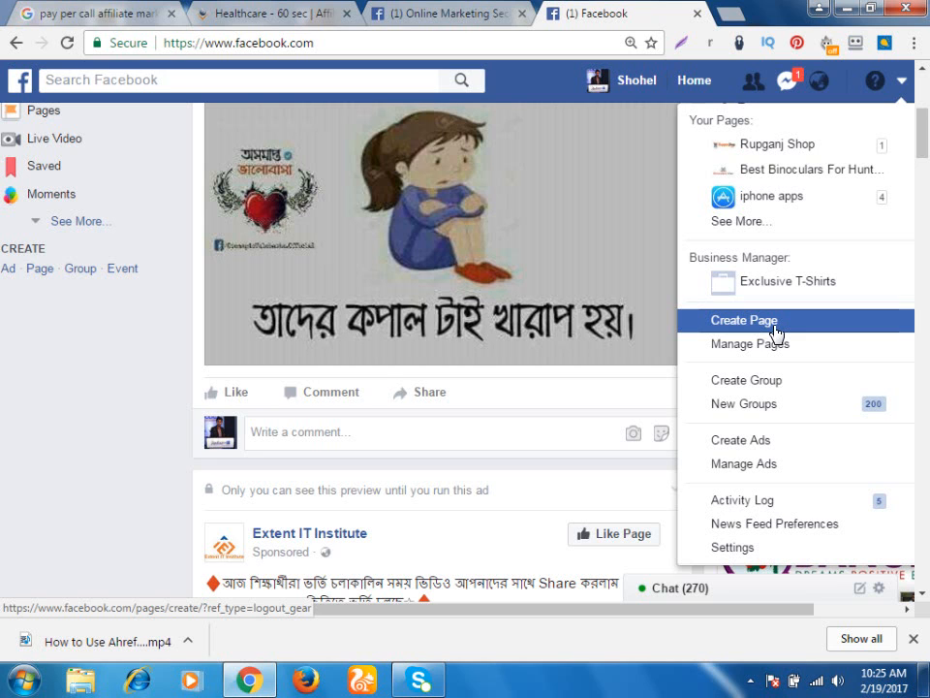
{"action": "left_click", "coordinate": [773, 322]}
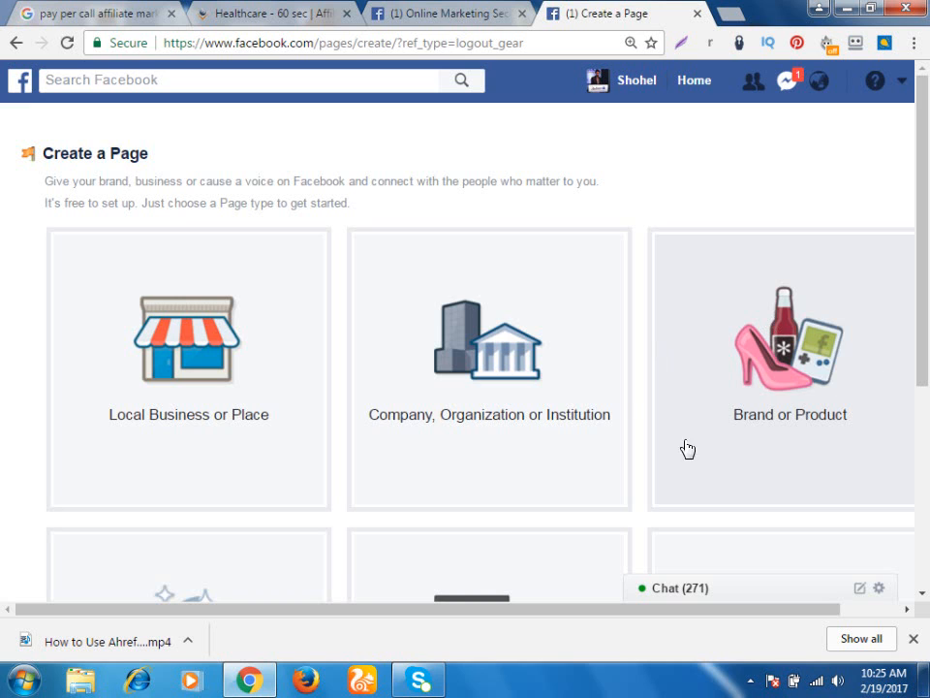
{"action": "scroll", "coordinate": [646, 432], "scroll_direction": "down", "scroll_amount": 1}
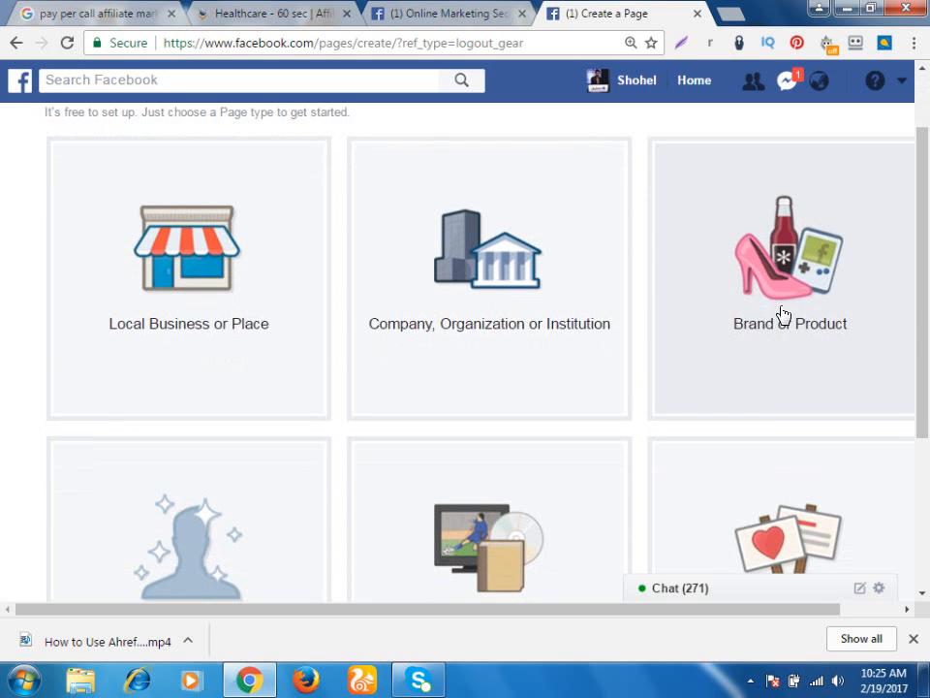
{"action": "scroll", "coordinate": [782, 313], "scroll_direction": "up", "scroll_amount": 1}
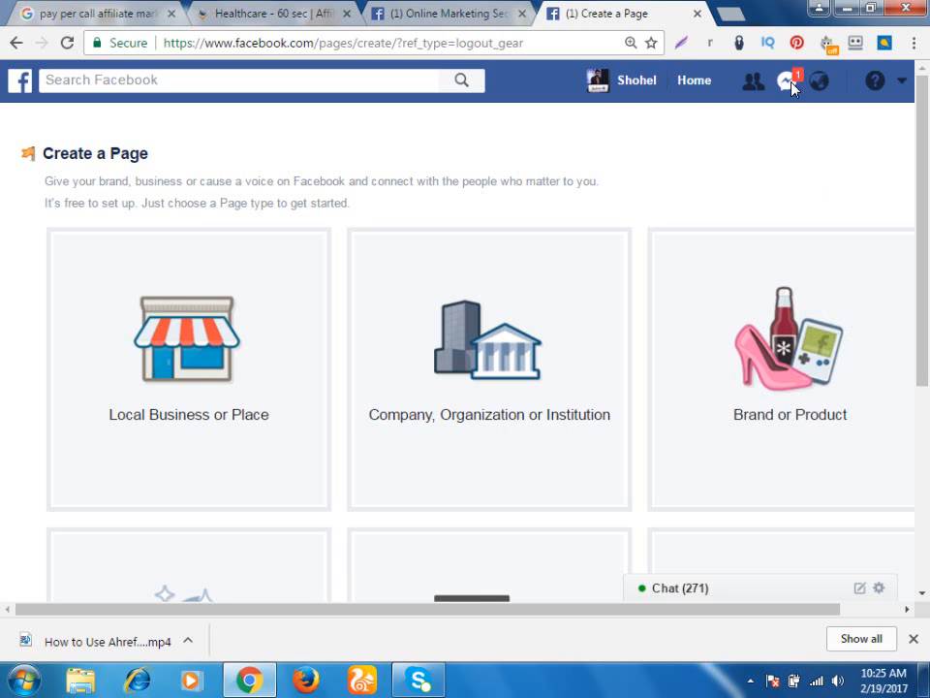
Glance at the recent messages, close them and choose Brand or Product as the new page's type
{"action": "left_click", "coordinate": [790, 84]}
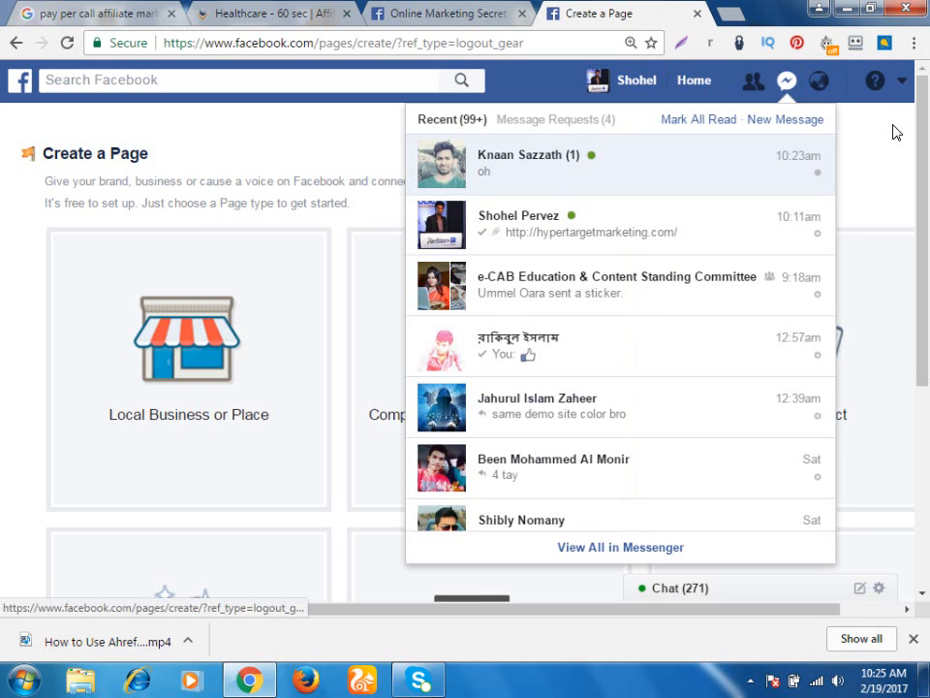
{"action": "left_click", "coordinate": [895, 132]}
{"action": "scroll", "coordinate": [810, 378], "scroll_direction": "down", "scroll_amount": 2}
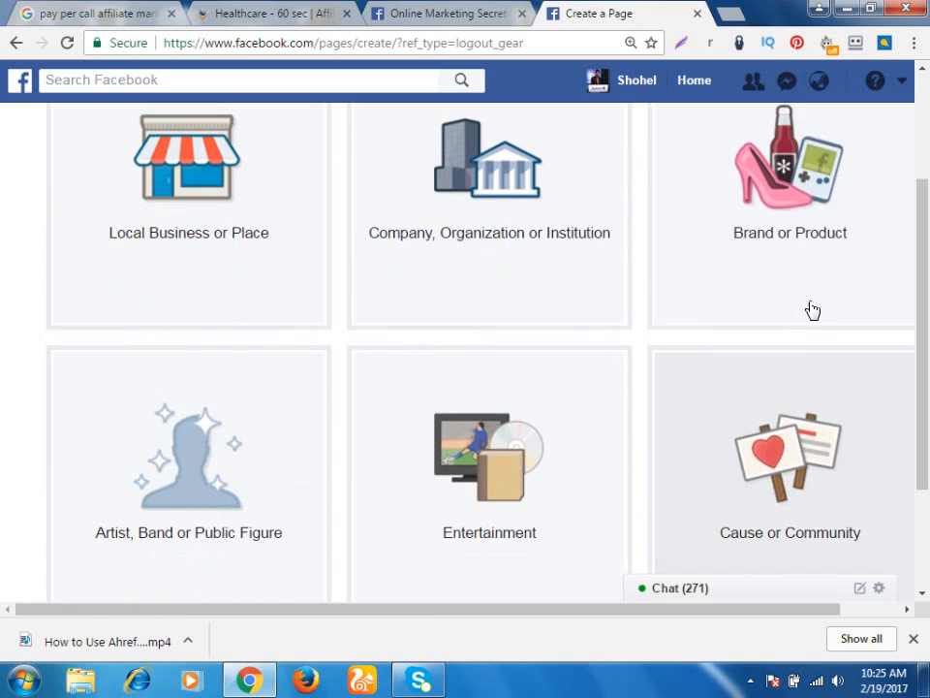
{"action": "left_click", "coordinate": [784, 247]}
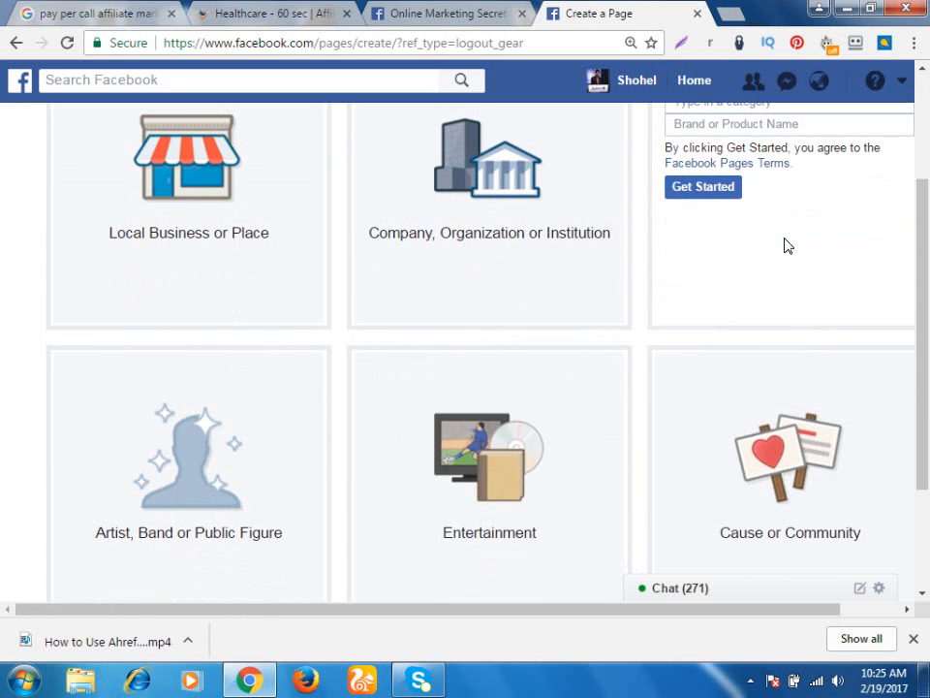
{"action": "scroll", "coordinate": [700, 474], "scroll_direction": "up", "scroll_amount": 2}
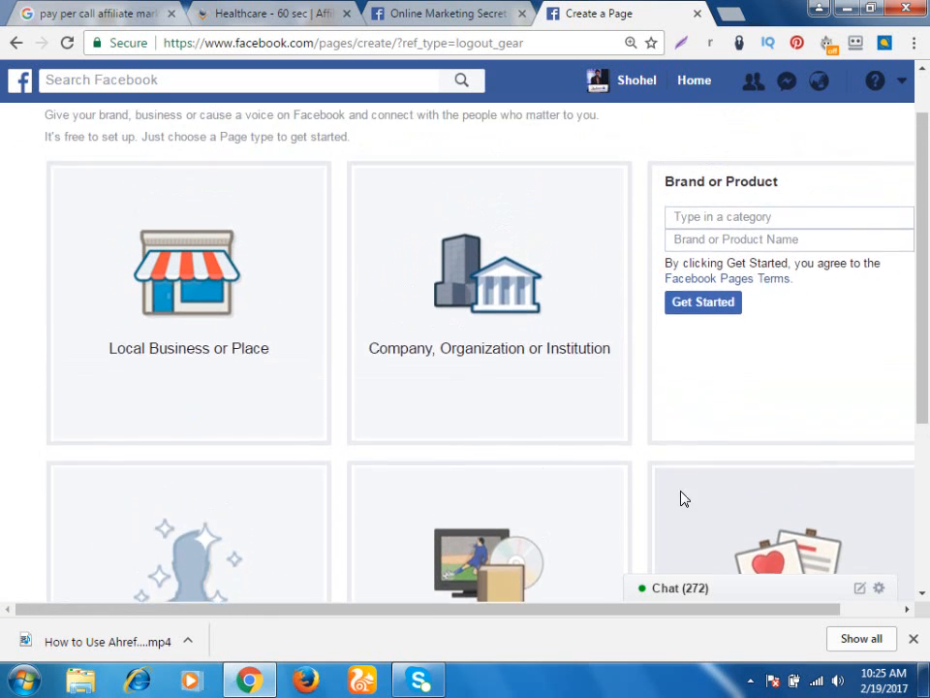
{"action": "scroll", "coordinate": [682, 498], "scroll_direction": "up", "scroll_amount": 1}
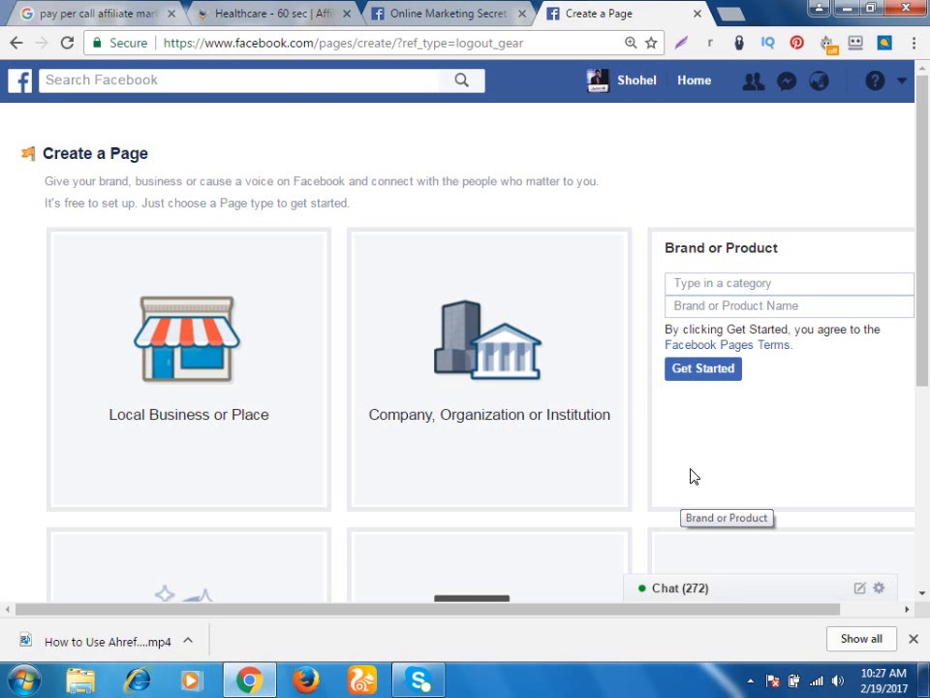
Set the new page's category to Health/Beauty and activate the brand or product name field
{"action": "left_click", "coordinate": [718, 284]}
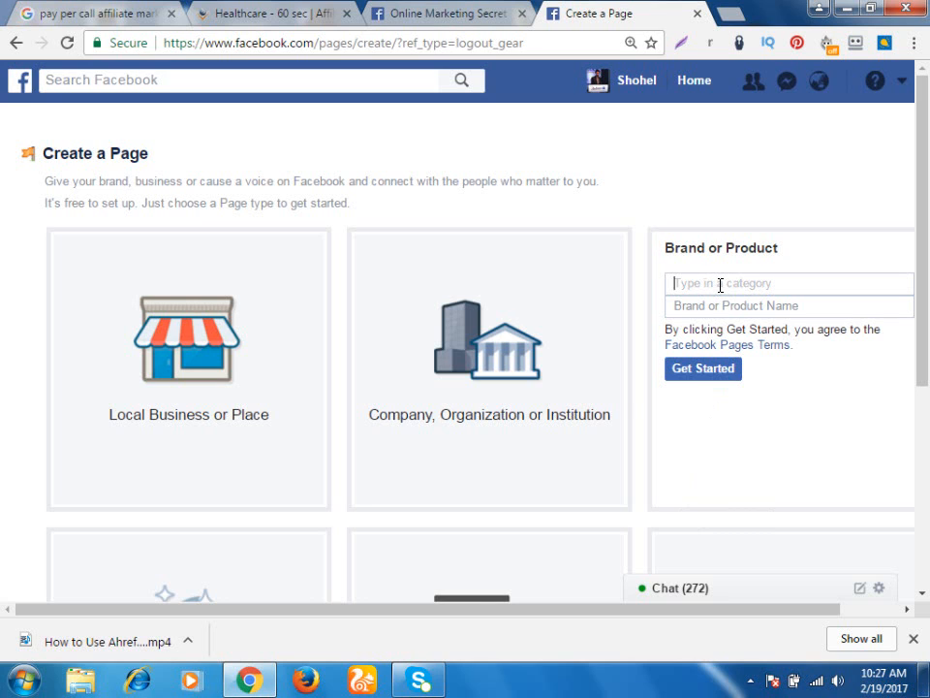
{"action": "type", "text": "Hea"}
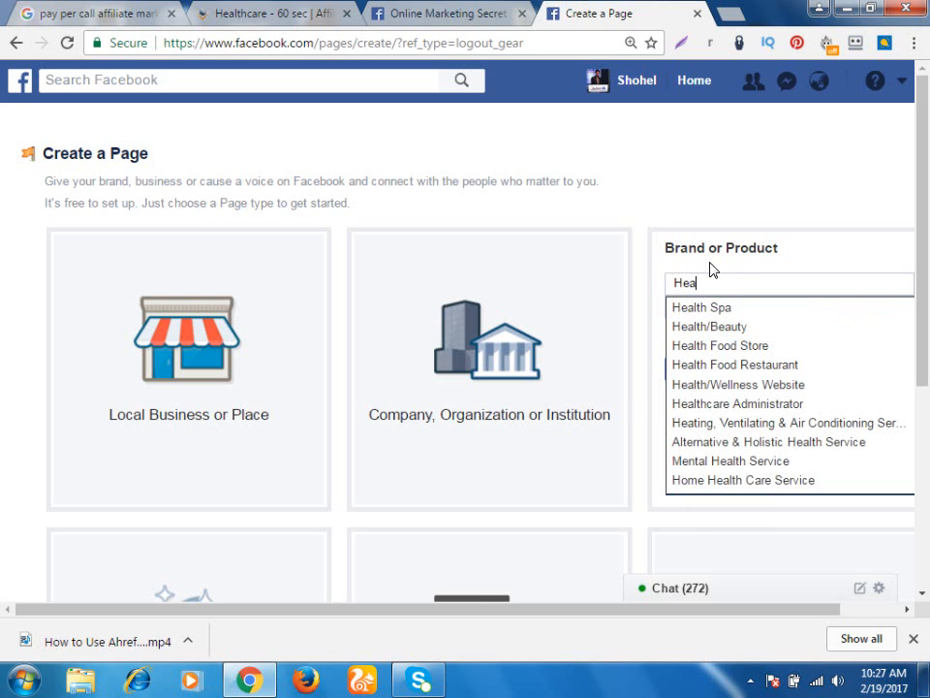
{"action": "left_click", "coordinate": [715, 327]}
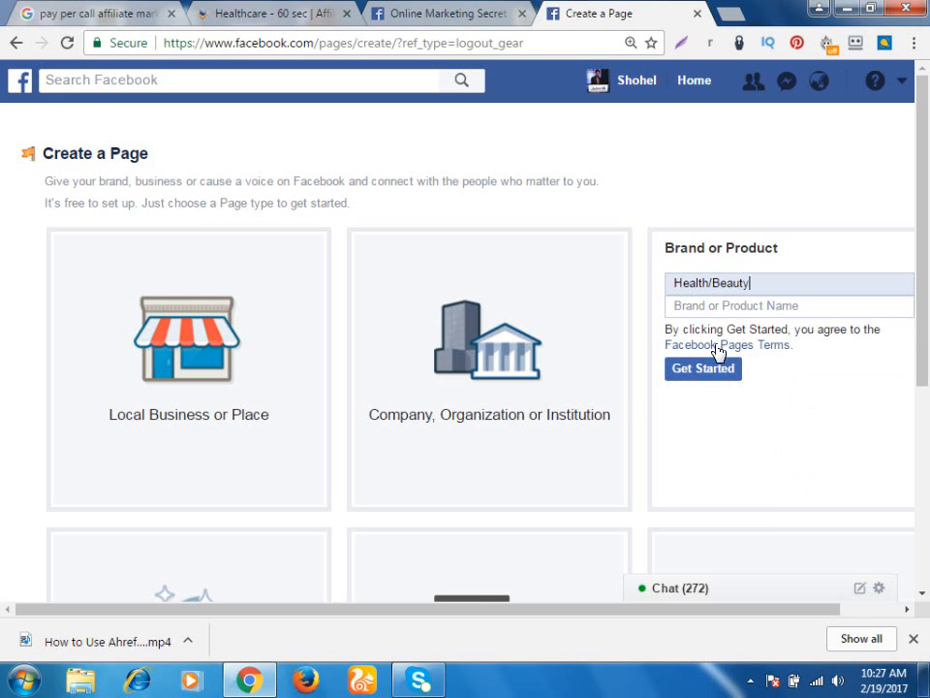
{"action": "left_click", "coordinate": [746, 302]}
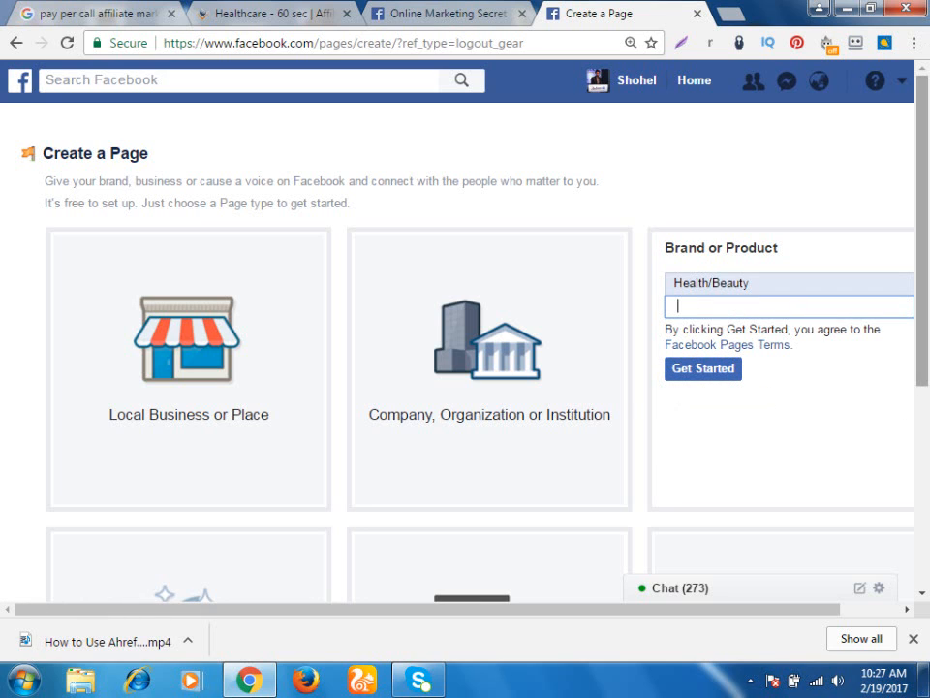
Open the existing Rupganj Shop page and look through its weekly statistics, shop and photos
{"action": "left_click", "coordinate": [901, 85]}
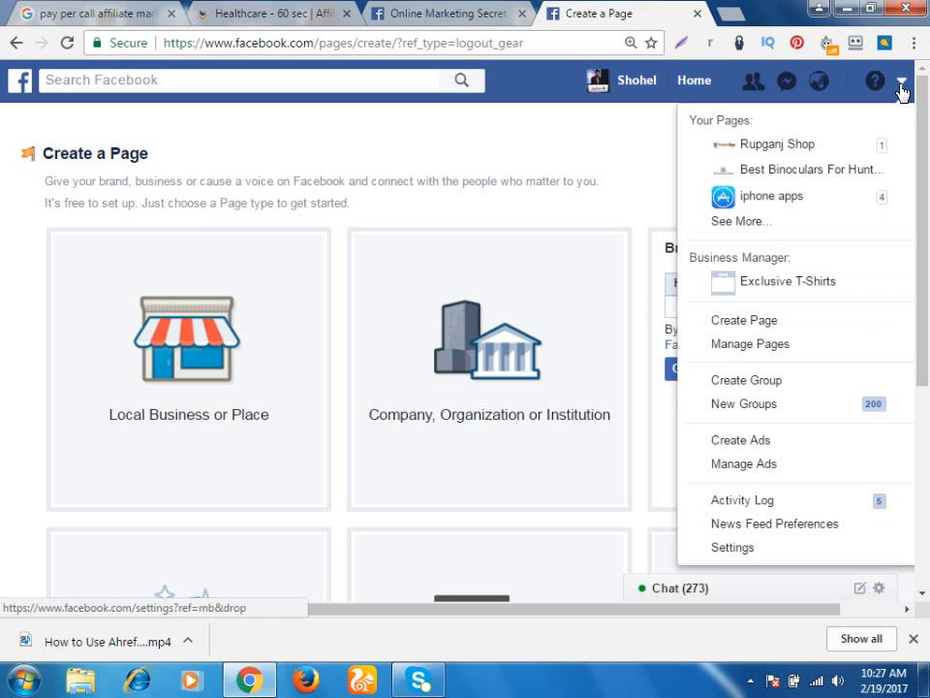
{"action": "left_click", "coordinate": [784, 152]}
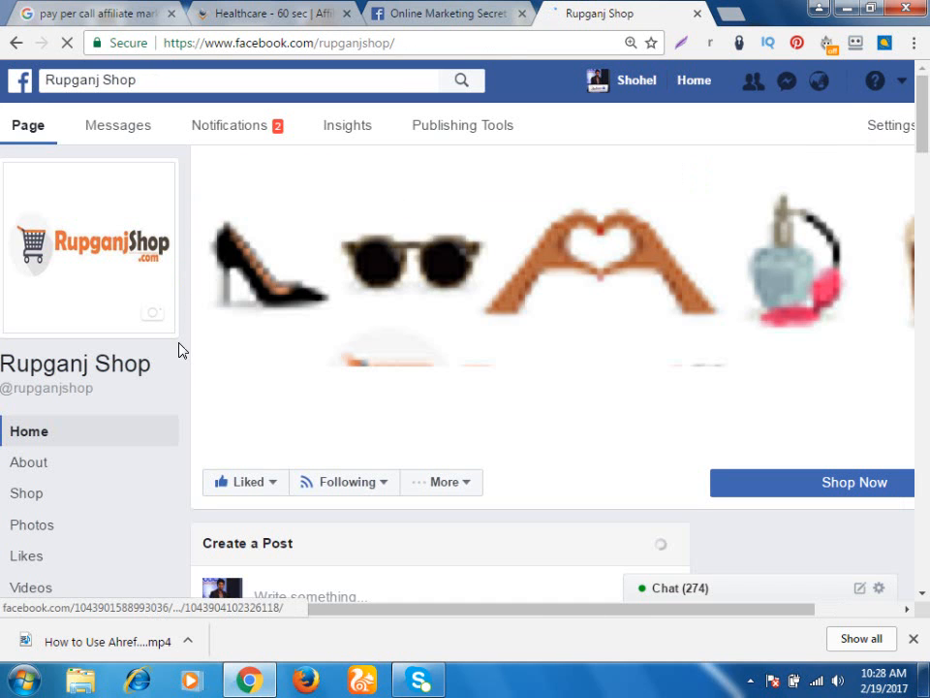
{"action": "scroll", "coordinate": [185, 366], "scroll_direction": "down", "scroll_amount": 10}
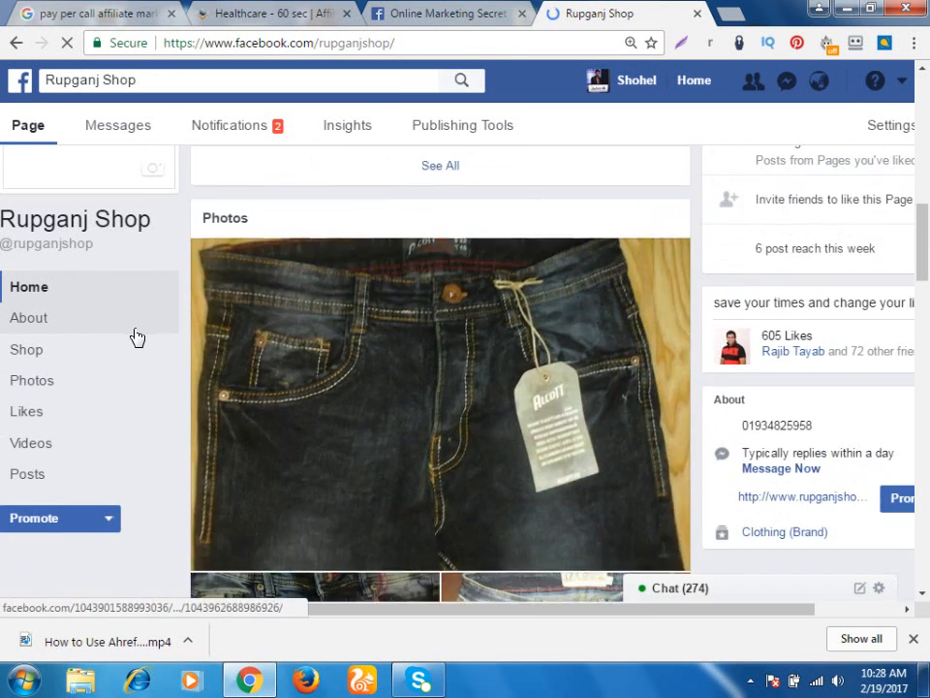
{"action": "scroll", "coordinate": [137, 336], "scroll_direction": "up", "scroll_amount": 6}
{"action": "scroll", "coordinate": [143, 334], "scroll_direction": "down", "scroll_amount": 6}
{"action": "scroll", "coordinate": [145, 333], "scroll_direction": "up", "scroll_amount": 7}
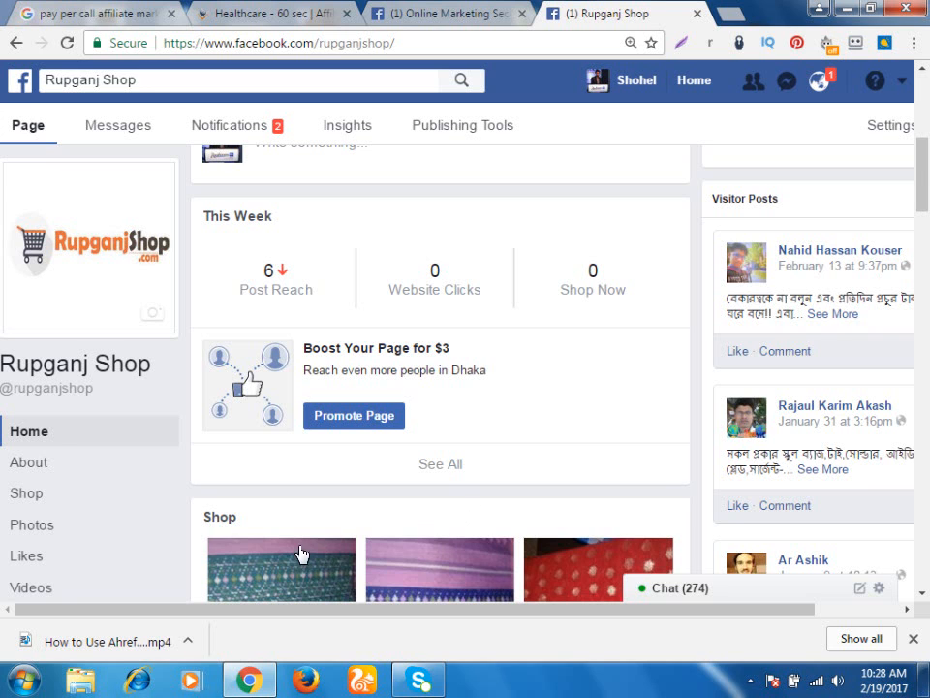
View the Rupganj Shop page's promotion options and dismiss the cover photo notification
{"action": "scroll", "coordinate": [301, 554], "scroll_direction": "down", "scroll_amount": 3}
{"action": "left_click", "coordinate": [58, 523]}
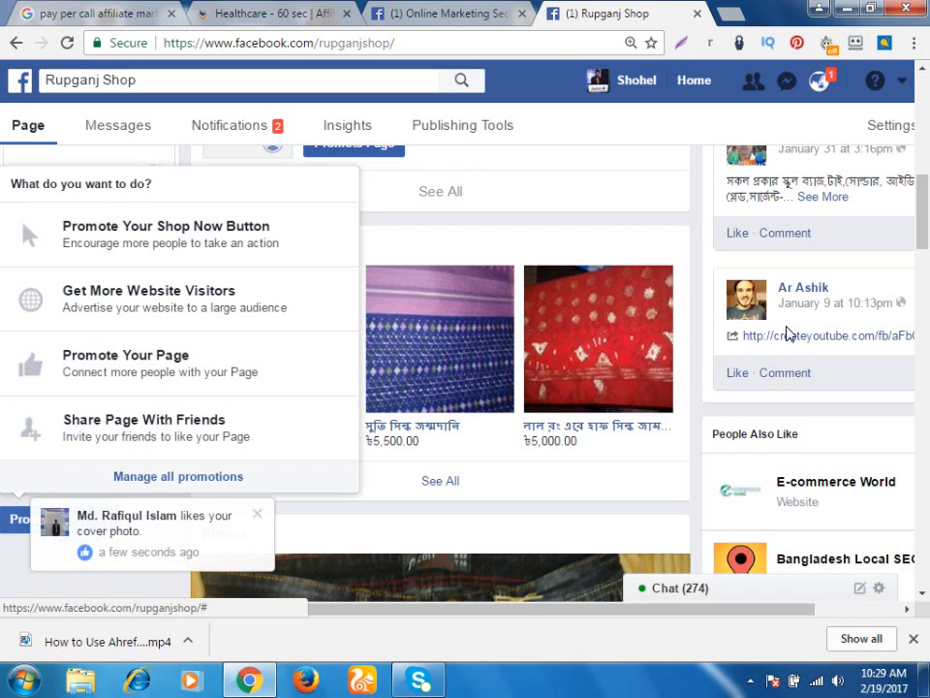
{"action": "scroll", "coordinate": [789, 333], "scroll_direction": "down", "scroll_amount": 6}
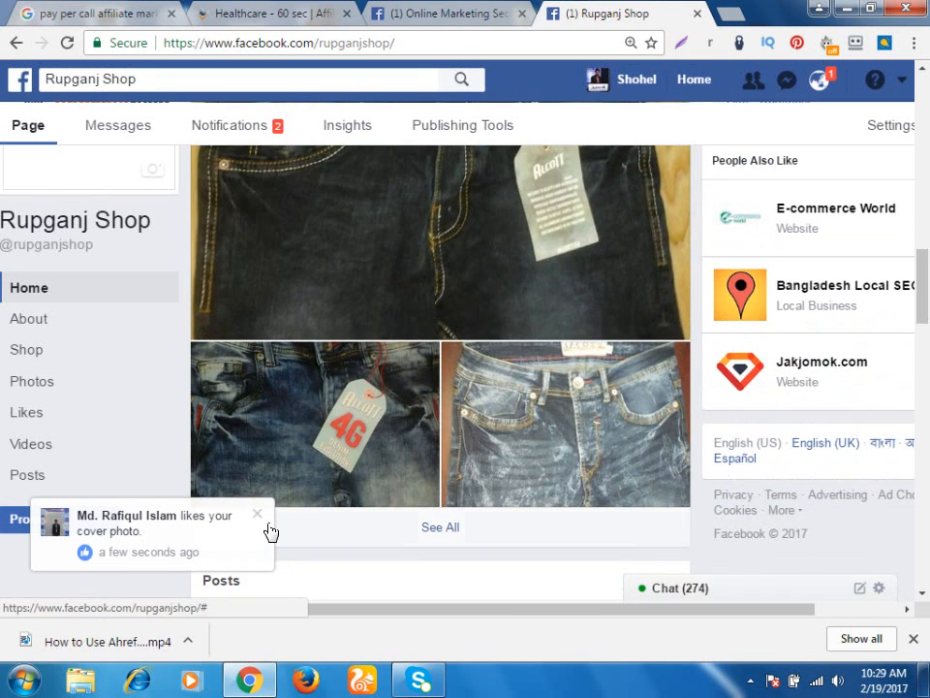
{"action": "left_click", "coordinate": [257, 513]}
Look over the Rupganj Shop post with the six jeans photos, including its reach and boost option
{"action": "scroll", "coordinate": [472, 501], "scroll_direction": "down", "scroll_amount": 1}
{"action": "scroll", "coordinate": [471, 500], "scroll_direction": "down", "scroll_amount": 8}
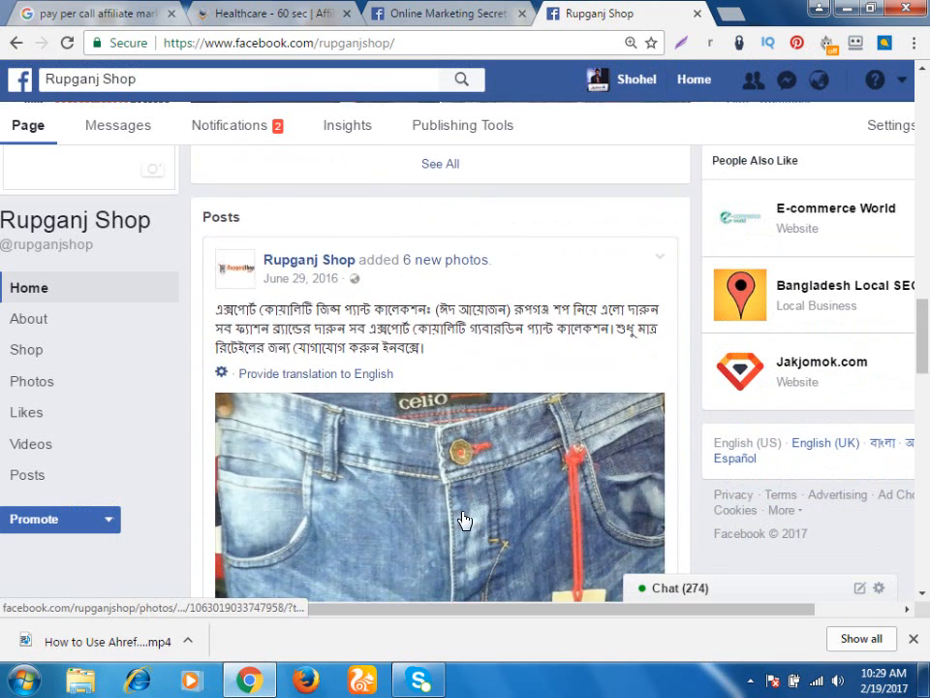
{"action": "scroll", "coordinate": [625, 504], "scroll_direction": "down", "scroll_amount": 1}
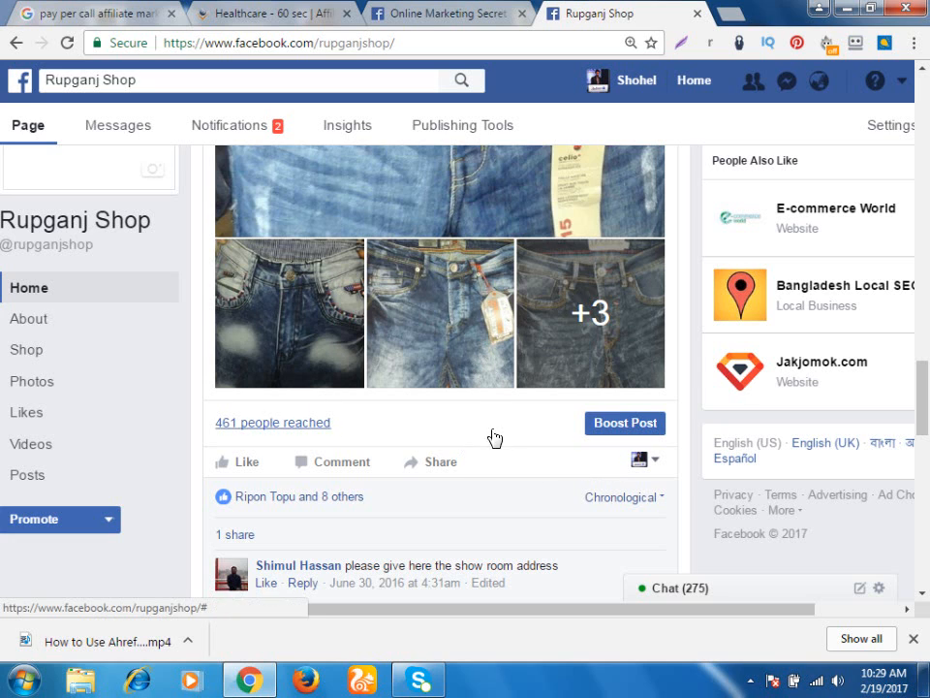
{"action": "scroll", "coordinate": [396, 358], "scroll_direction": "up", "scroll_amount": 1}
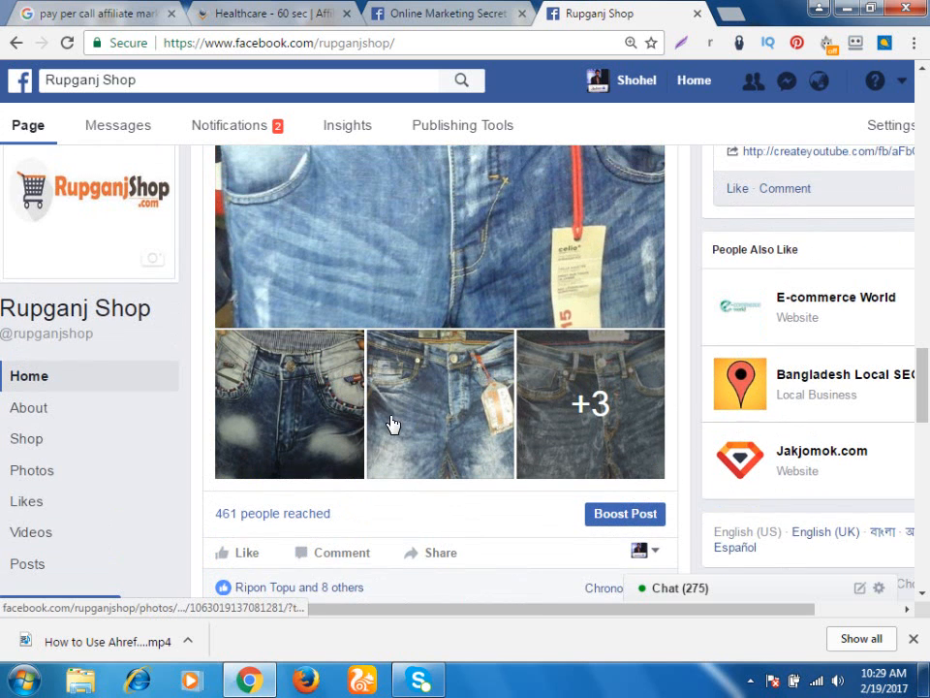
{"action": "scroll", "coordinate": [553, 518], "scroll_direction": "up", "scroll_amount": 1}
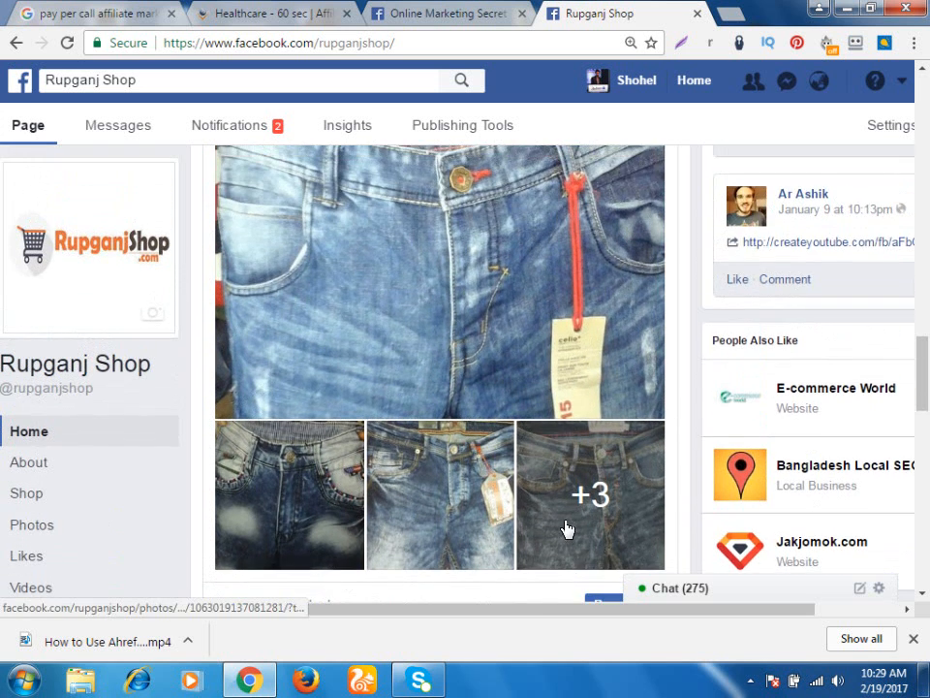
{"action": "scroll", "coordinate": [614, 536], "scroll_direction": "down", "scroll_amount": 2}
Examine the audience, budget, duration and payment settings for boosting the jeans post, and cancel the promotion
{"action": "left_click", "coordinate": [635, 423]}
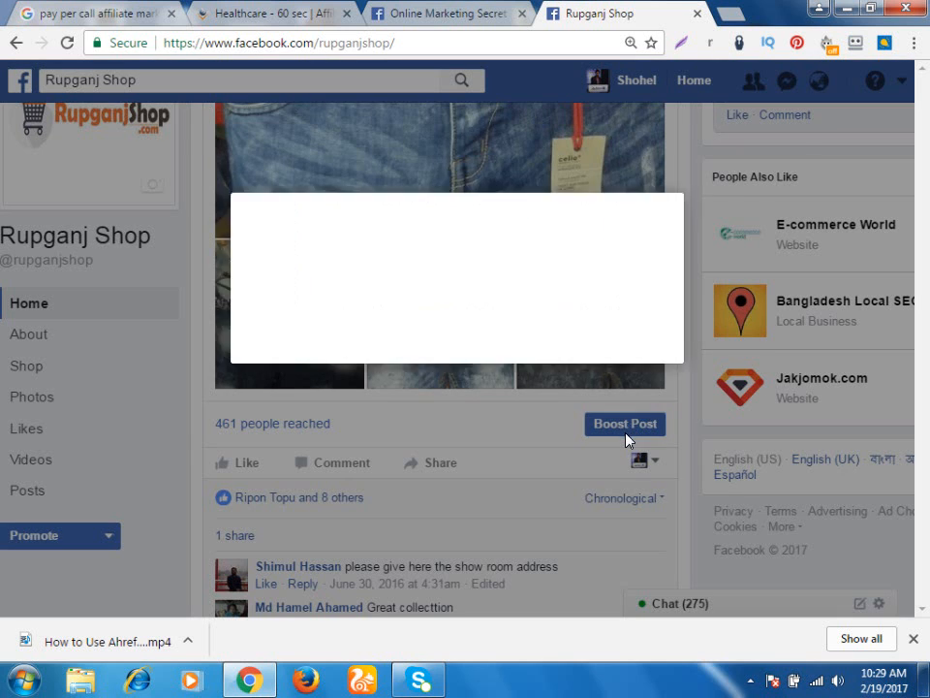
{"action": "scroll", "coordinate": [59, 334], "scroll_direction": "down", "scroll_amount": 3}
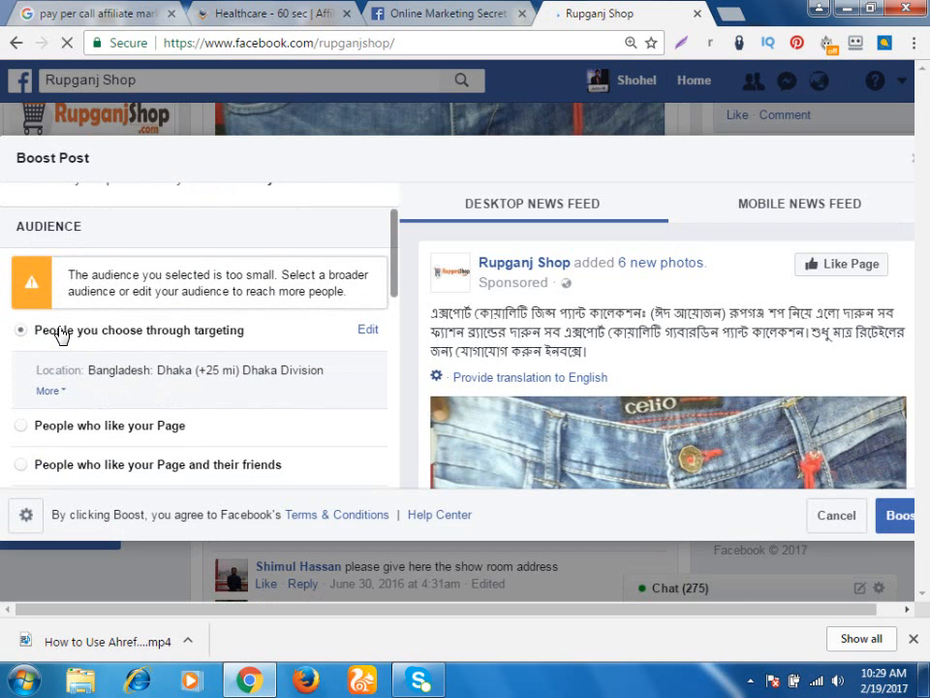
{"action": "scroll", "coordinate": [70, 271], "scroll_direction": "down", "scroll_amount": 2}
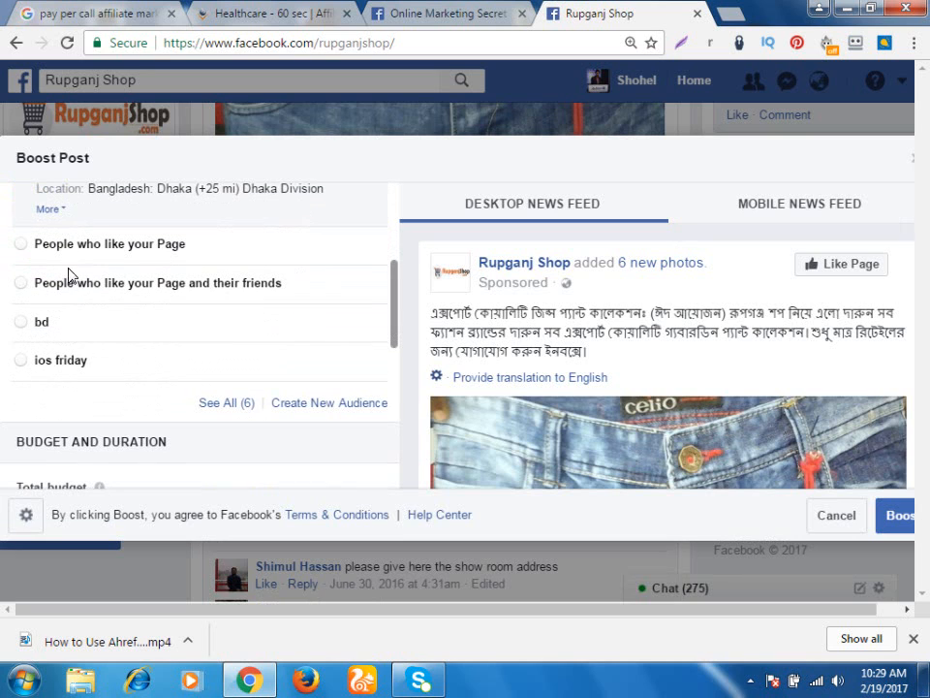
{"action": "scroll", "coordinate": [100, 284], "scroll_direction": "down", "scroll_amount": 2}
{"action": "scroll", "coordinate": [101, 284], "scroll_direction": "down", "scroll_amount": 1}
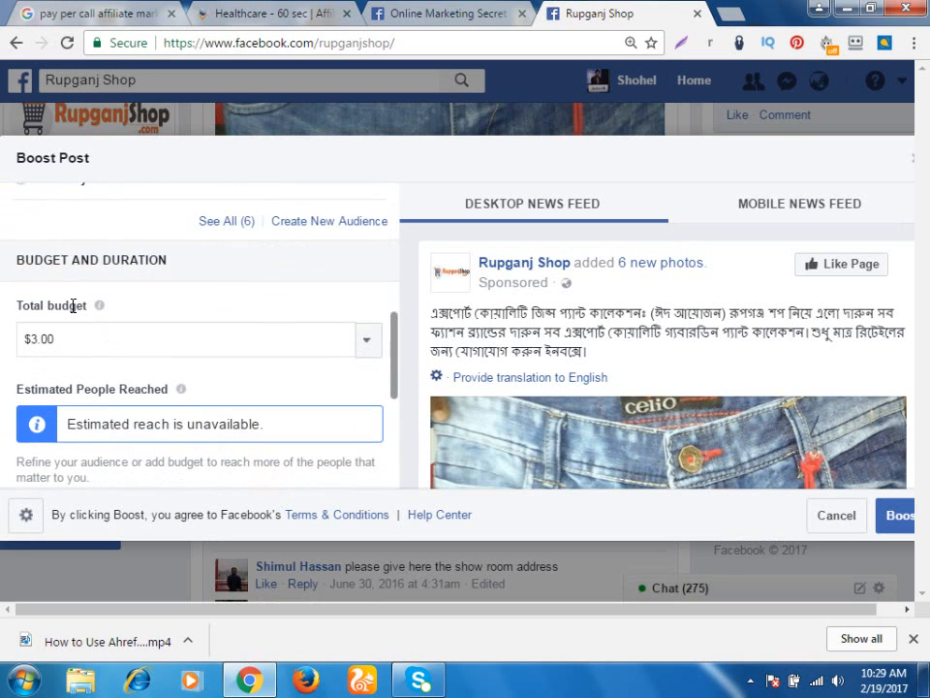
{"action": "scroll", "coordinate": [79, 305], "scroll_direction": "down", "scroll_amount": 2}
{"action": "scroll", "coordinate": [81, 314], "scroll_direction": "down", "scroll_amount": 2}
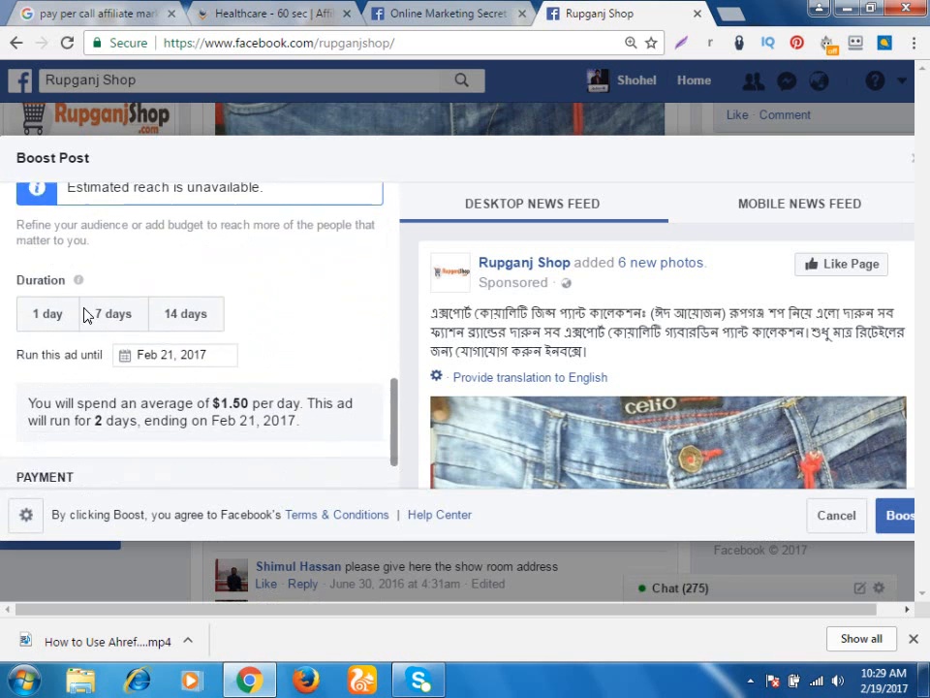
{"action": "scroll", "coordinate": [152, 308], "scroll_direction": "down", "scroll_amount": 1}
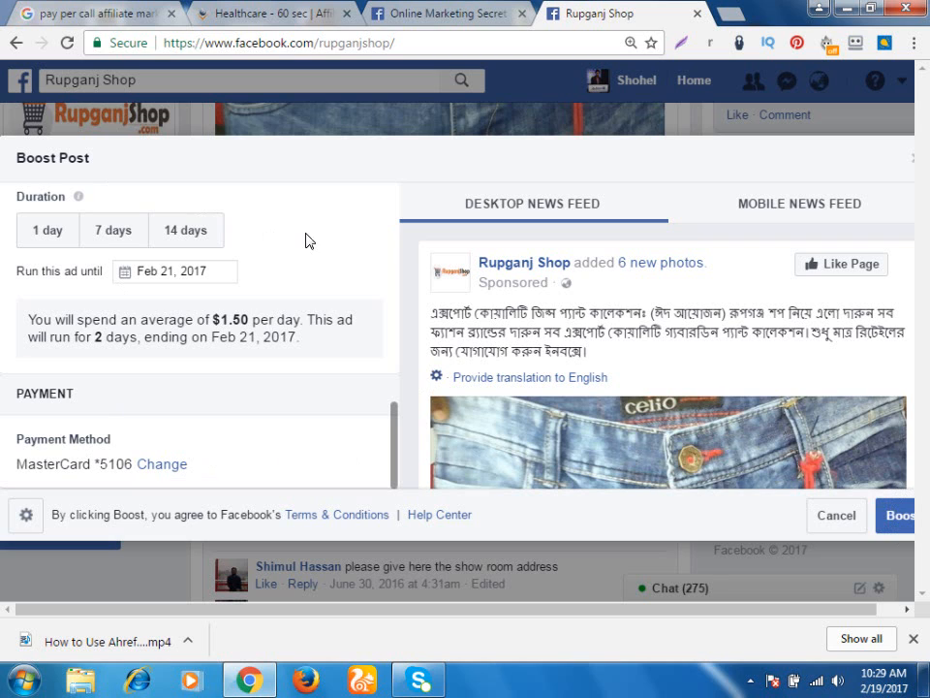
{"action": "scroll", "coordinate": [193, 320], "scroll_direction": "up", "scroll_amount": 3}
{"action": "scroll", "coordinate": [114, 432], "scroll_direction": "down", "scroll_amount": 2}
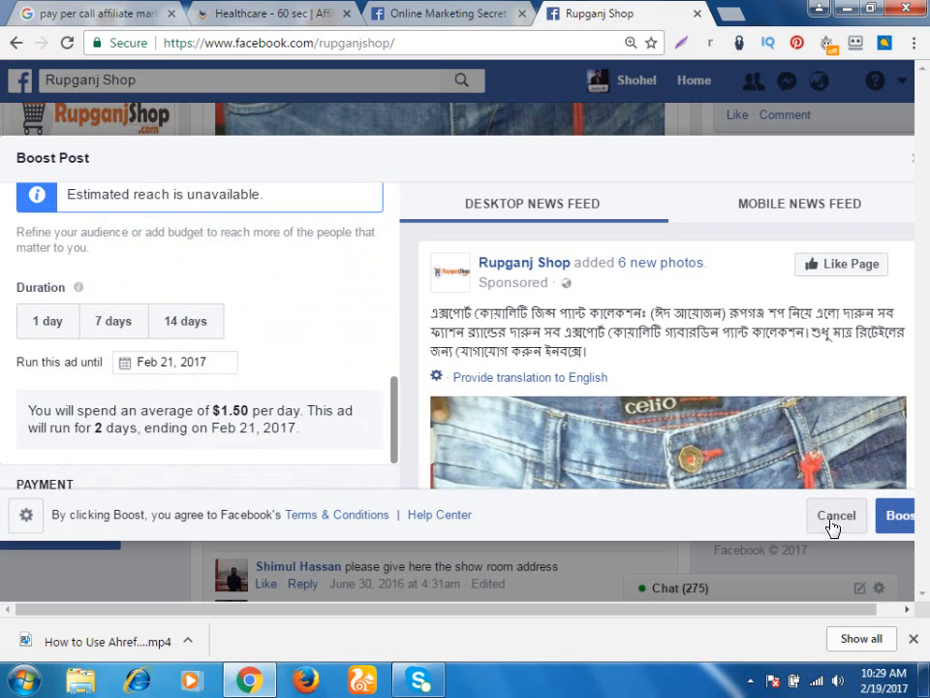
{"action": "left_click", "coordinate": [833, 516]}
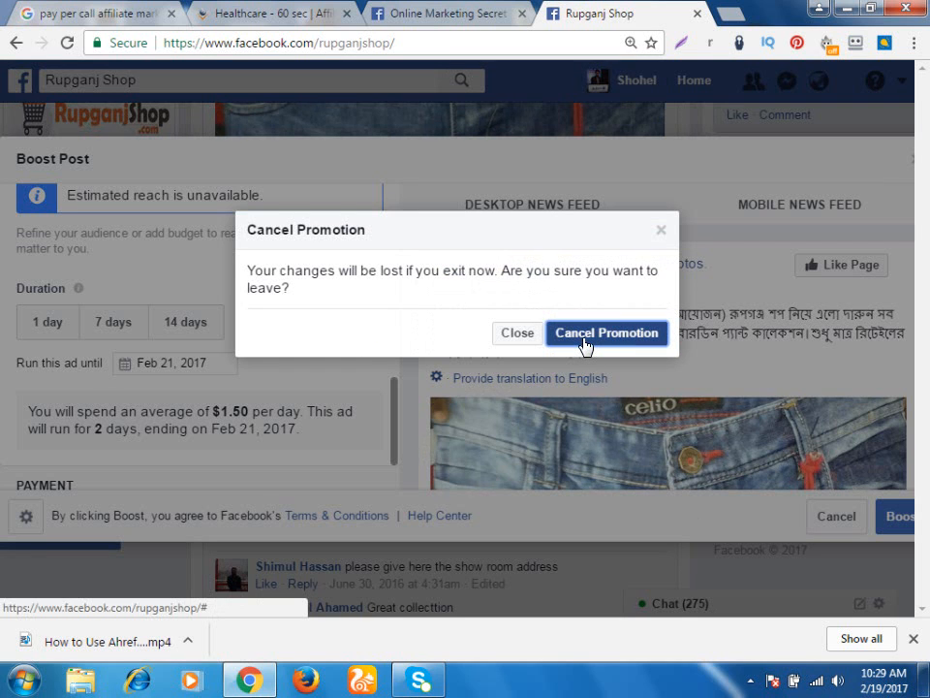
{"action": "left_click", "coordinate": [586, 338]}
{"action": "left_click", "coordinate": [585, 339]}
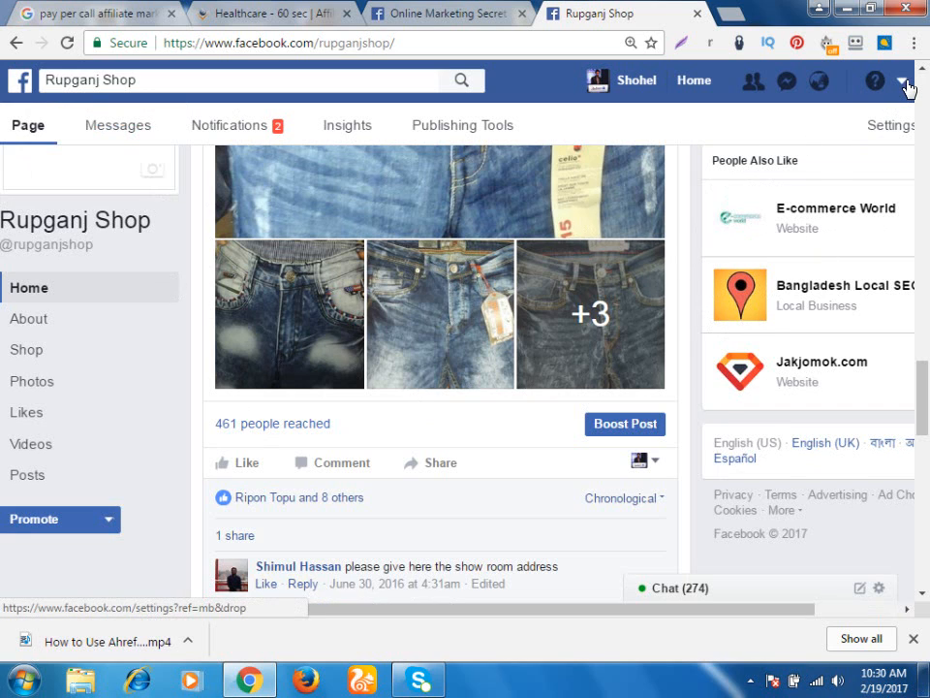
Start creating a new ad in Ads Manager, starting over instead of continuing the saved Engagement campaign draft
{"action": "left_click", "coordinate": [903, 83]}
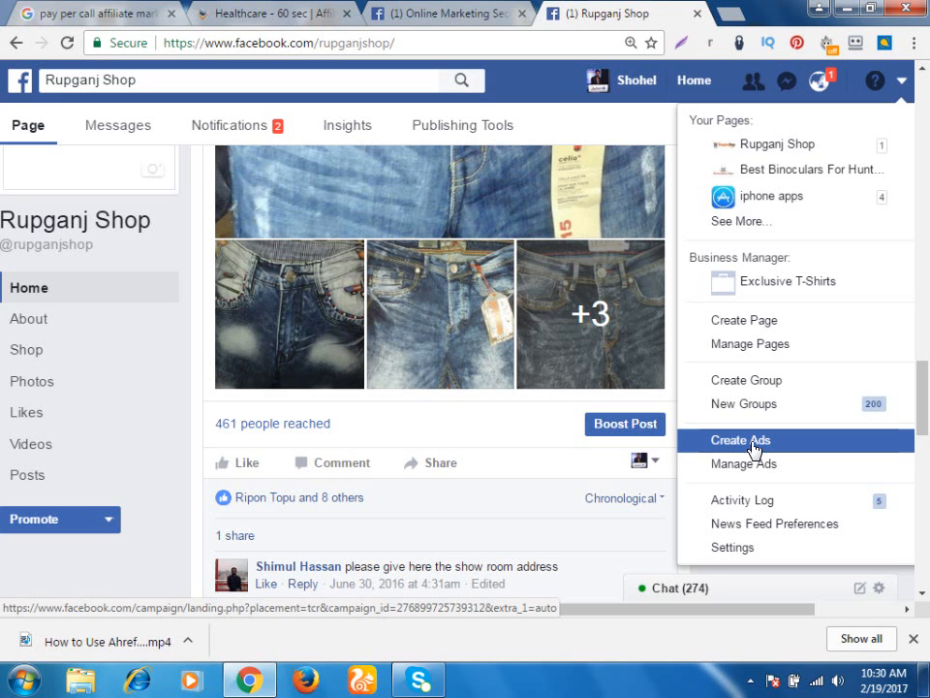
{"action": "left_click", "coordinate": [753, 441]}
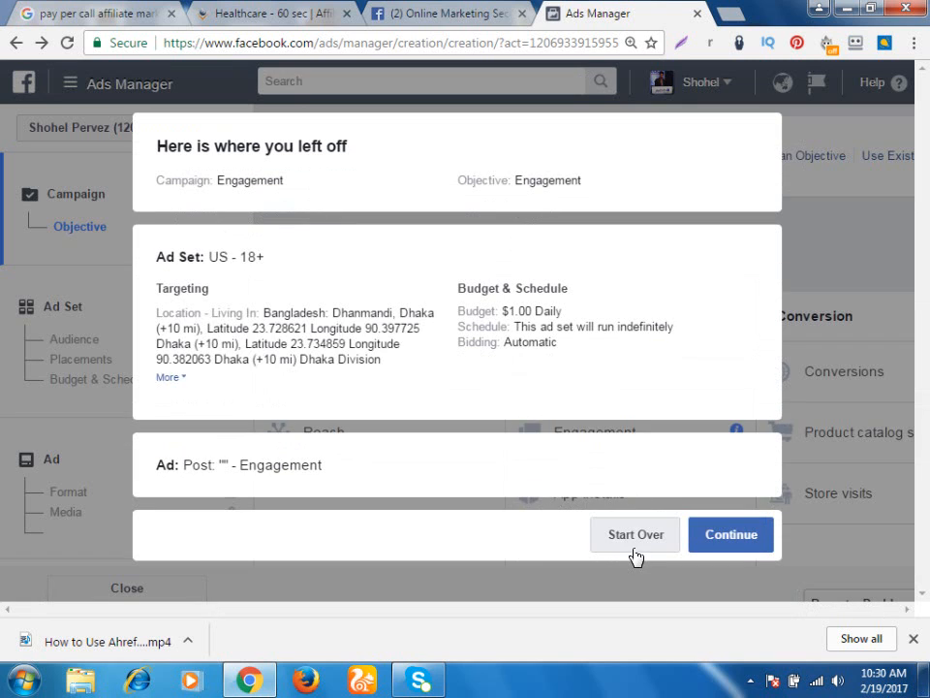
{"action": "left_click", "coordinate": [636, 536]}
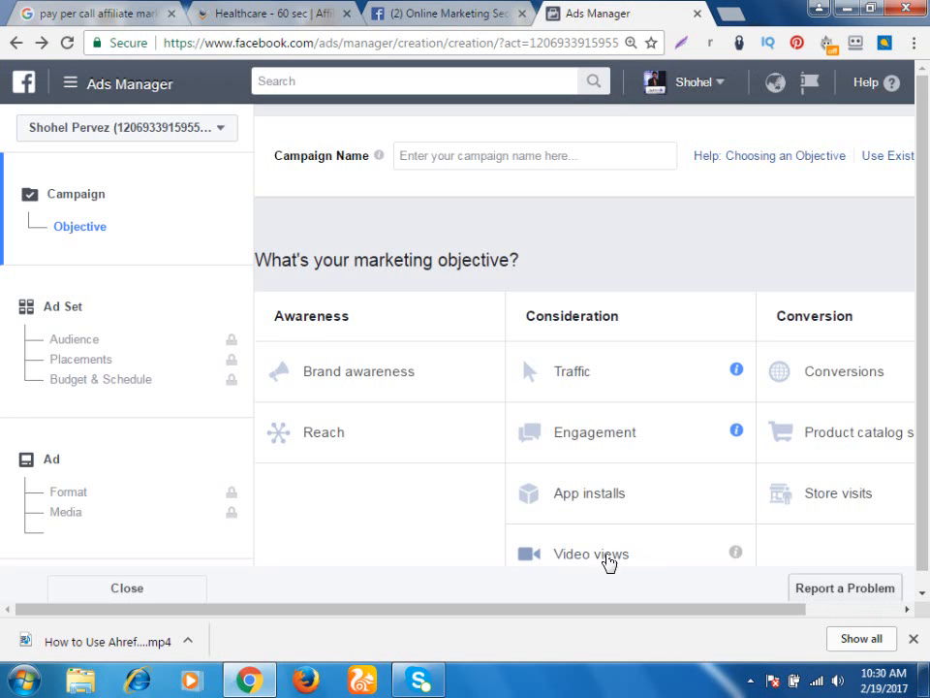
Examine the campaign name field and the marketing objectives under Awareness, Consideration and Conversion
{"action": "left_click_drag", "start_coordinate": [448, 618], "coordinate": [546, 628]}
{"action": "scroll", "coordinate": [511, 573], "scroll_direction": "down", "scroll_amount": 1}
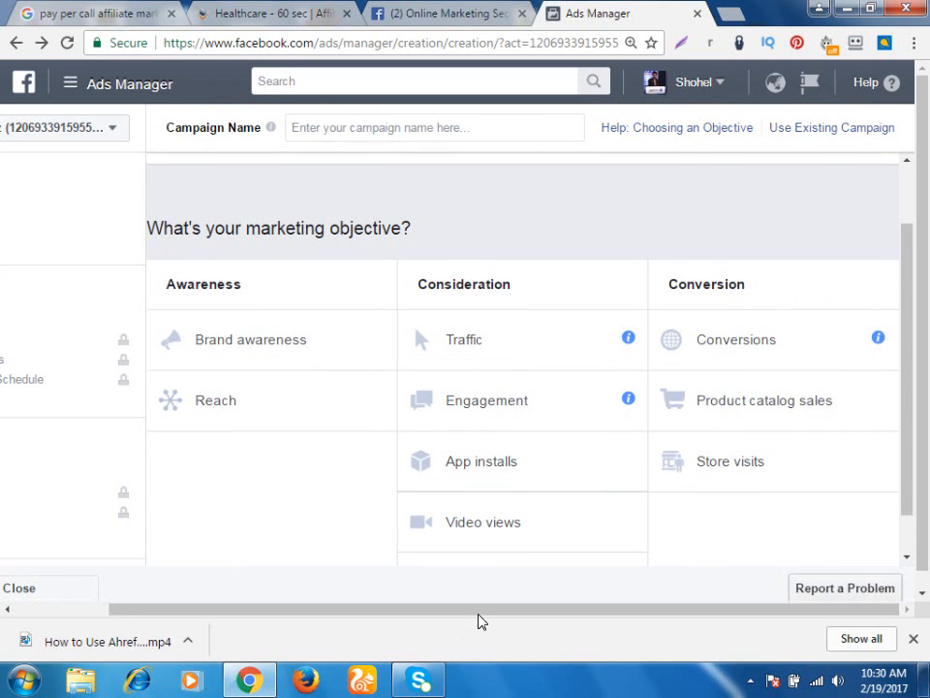
{"action": "left_click_drag", "start_coordinate": [450, 620], "coordinate": [692, 635]}
{"action": "scroll", "coordinate": [450, 481], "scroll_direction": "up", "scroll_amount": 1}
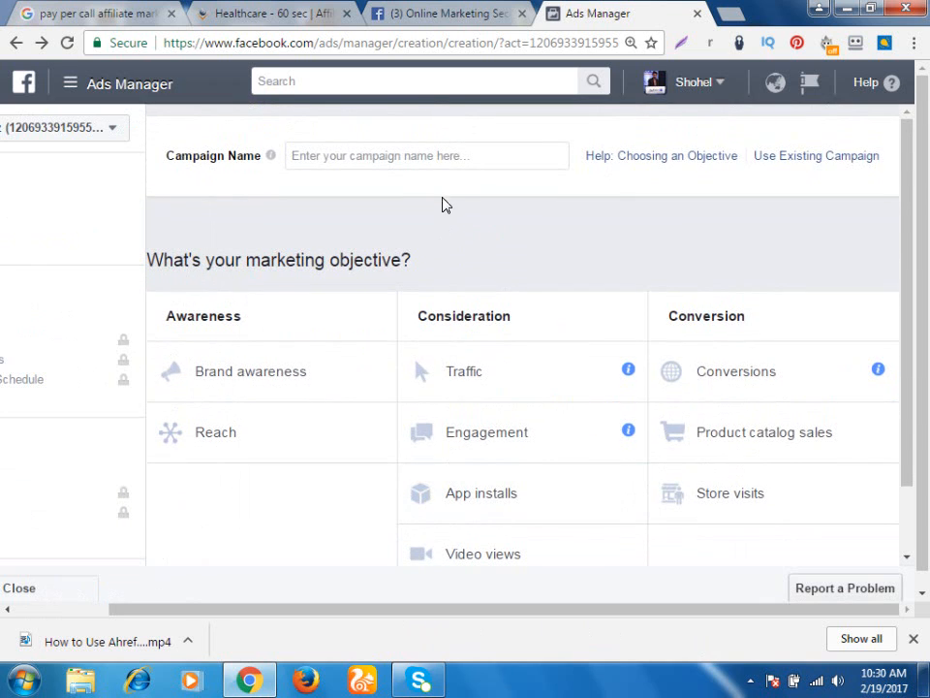
{"action": "left_click", "coordinate": [465, 165]}
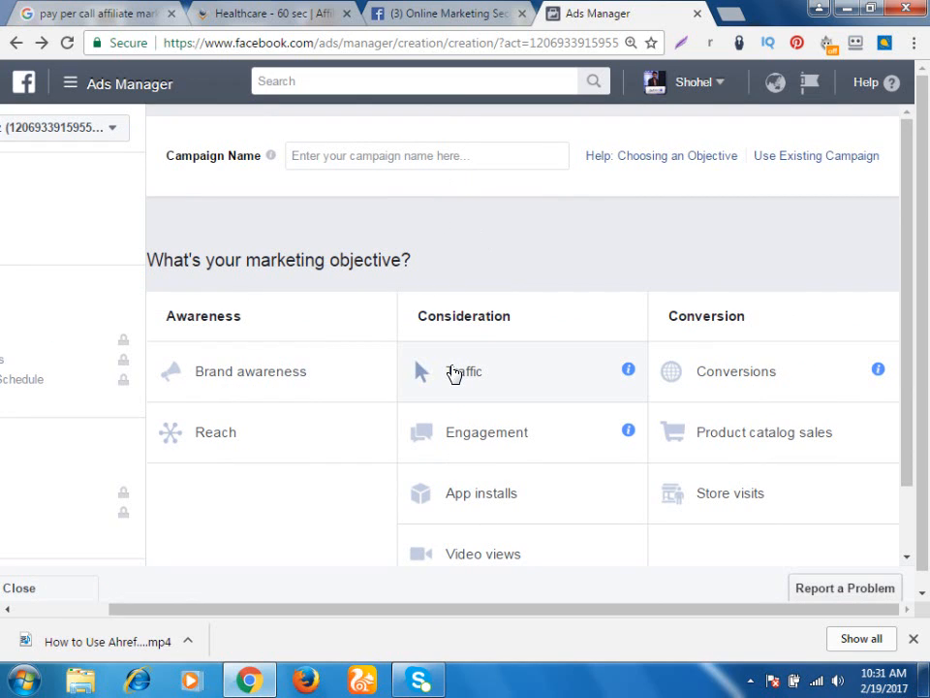
{"action": "scroll", "coordinate": [452, 374], "scroll_direction": "down", "scroll_amount": 1}
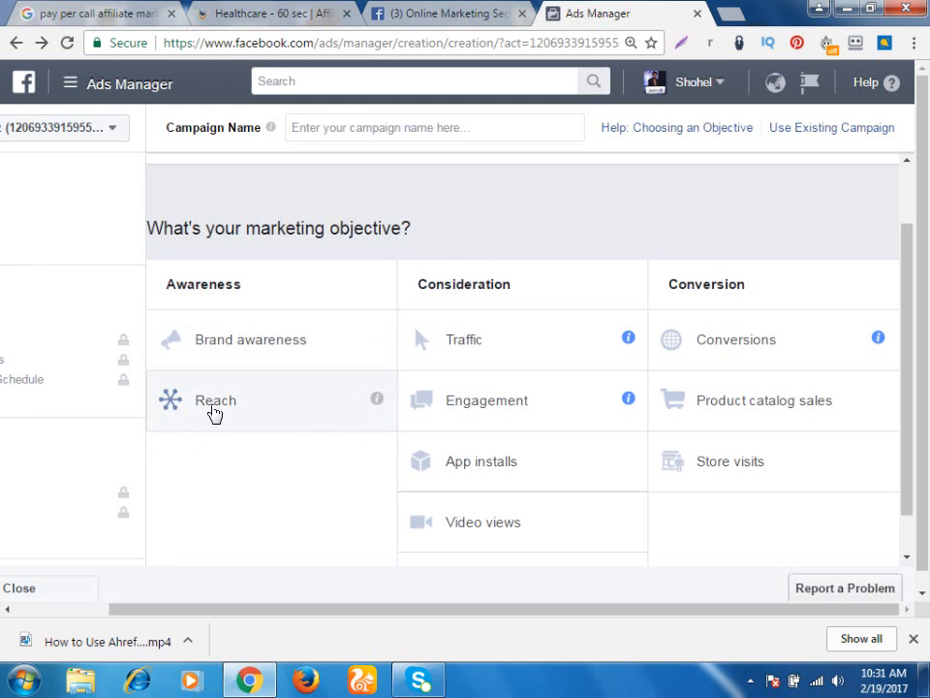
Look over the marketing objectives, and select Engagement to examine its description and engagement types
{"action": "mouse_move", "coordinate": [378, 407]}
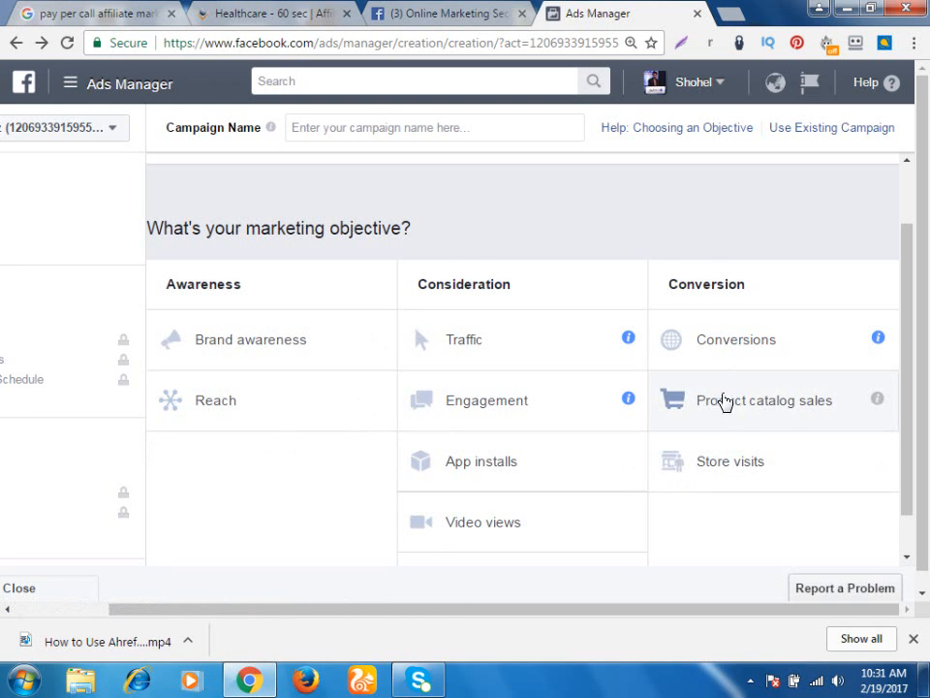
{"action": "scroll", "coordinate": [260, 380], "scroll_direction": "down", "scroll_amount": 1}
{"action": "scroll", "coordinate": [247, 369], "scroll_direction": "down", "scroll_amount": 1}
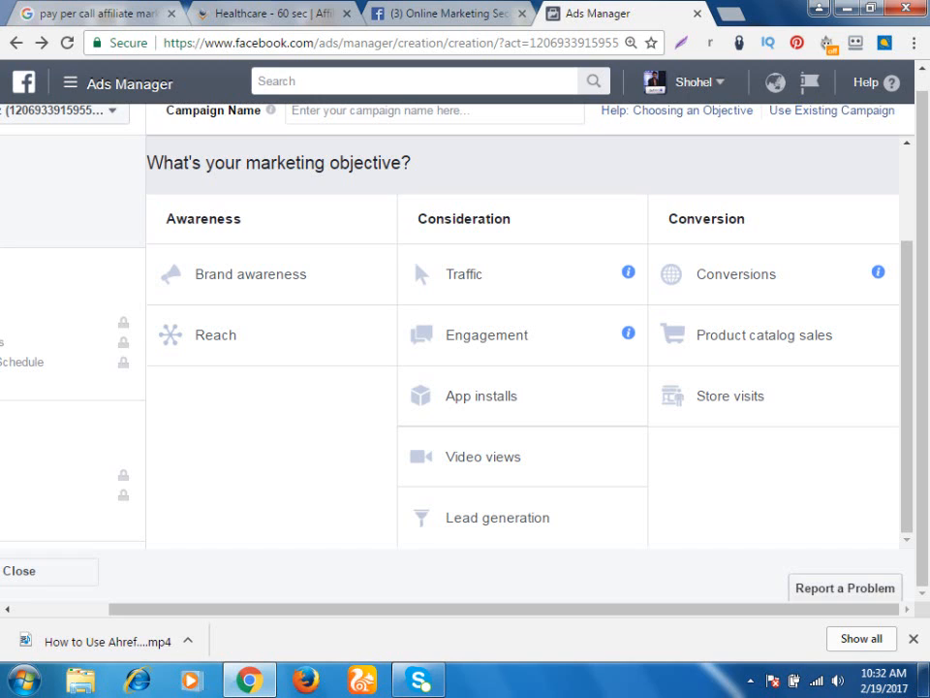
{"action": "left_click", "coordinate": [471, 359]}
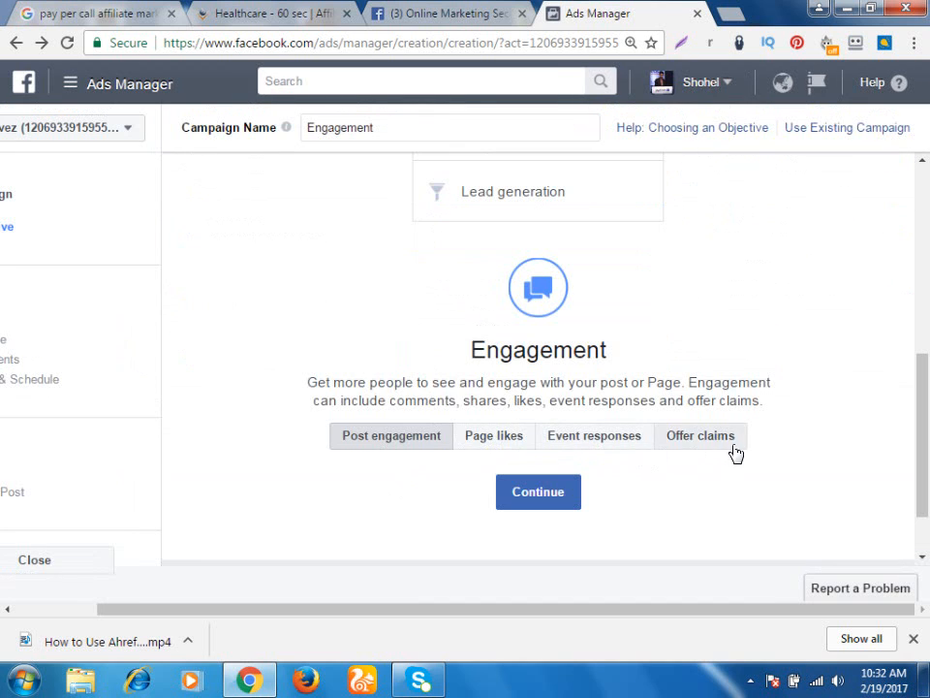
{"action": "scroll", "coordinate": [746, 433], "scroll_direction": "up", "scroll_amount": 1}
{"action": "scroll", "coordinate": [743, 428], "scroll_direction": "up", "scroll_amount": 4}
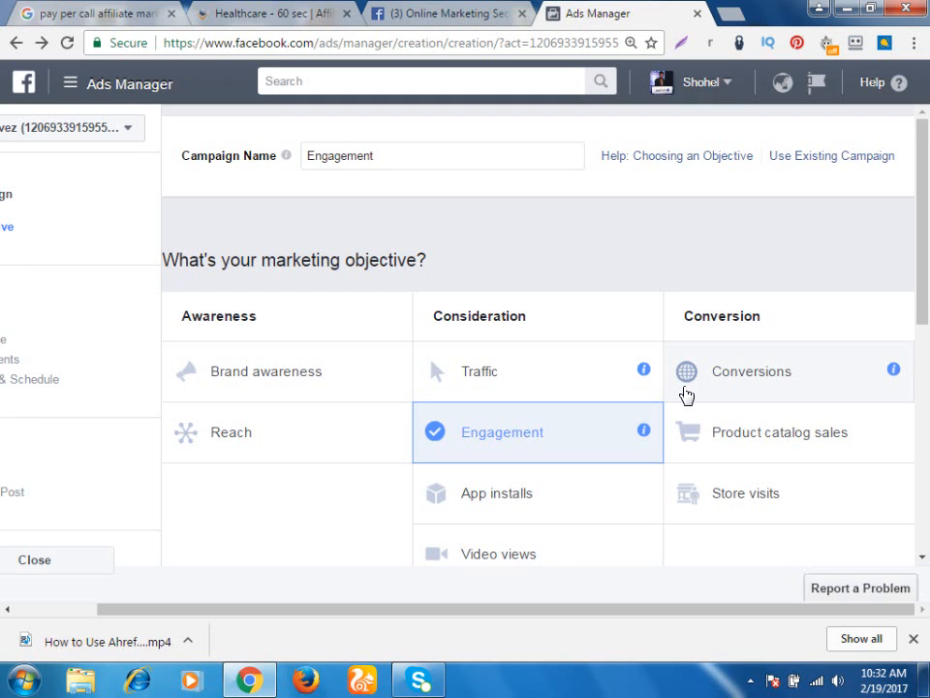
Examine the descriptions of the Brand awareness and Reach objectives, dismissing the notice about the new Reach objective
{"action": "left_click", "coordinate": [347, 377]}
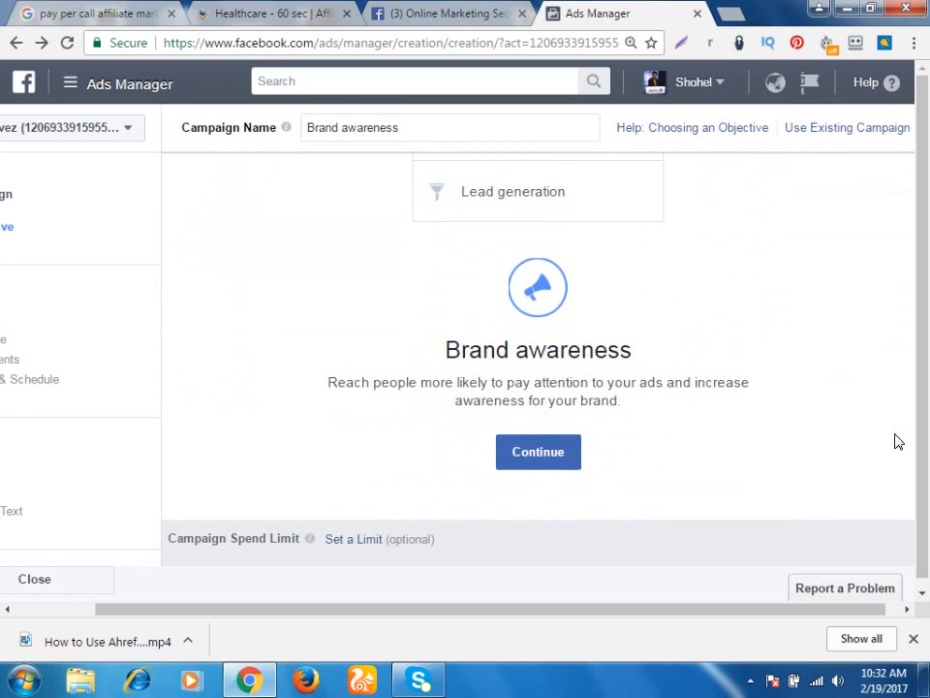
{"action": "scroll", "coordinate": [891, 433], "scroll_direction": "up", "scroll_amount": 1}
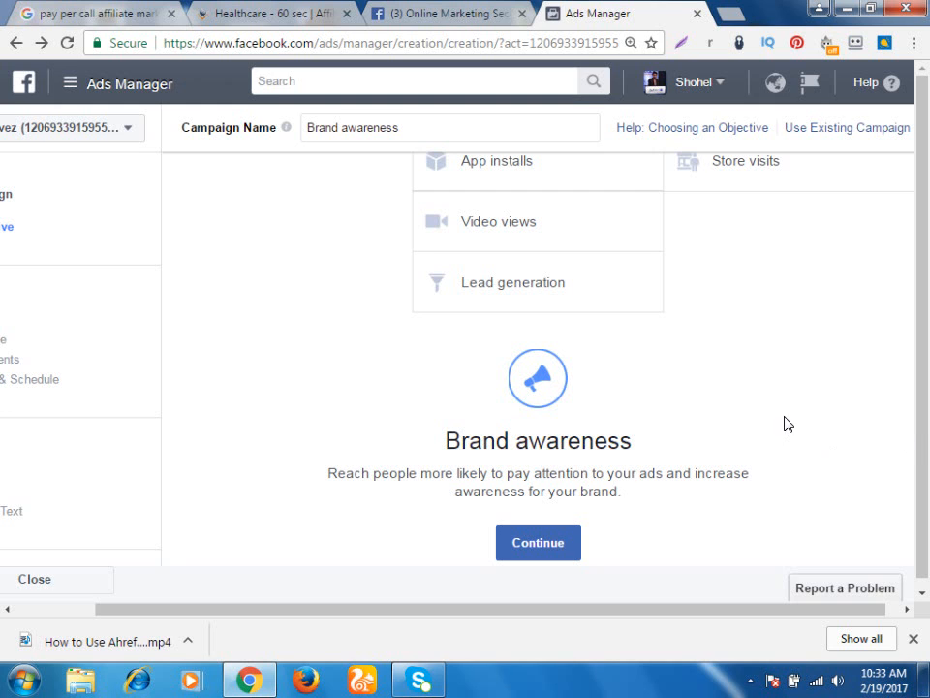
{"action": "scroll", "coordinate": [582, 339], "scroll_direction": "up", "scroll_amount": 3}
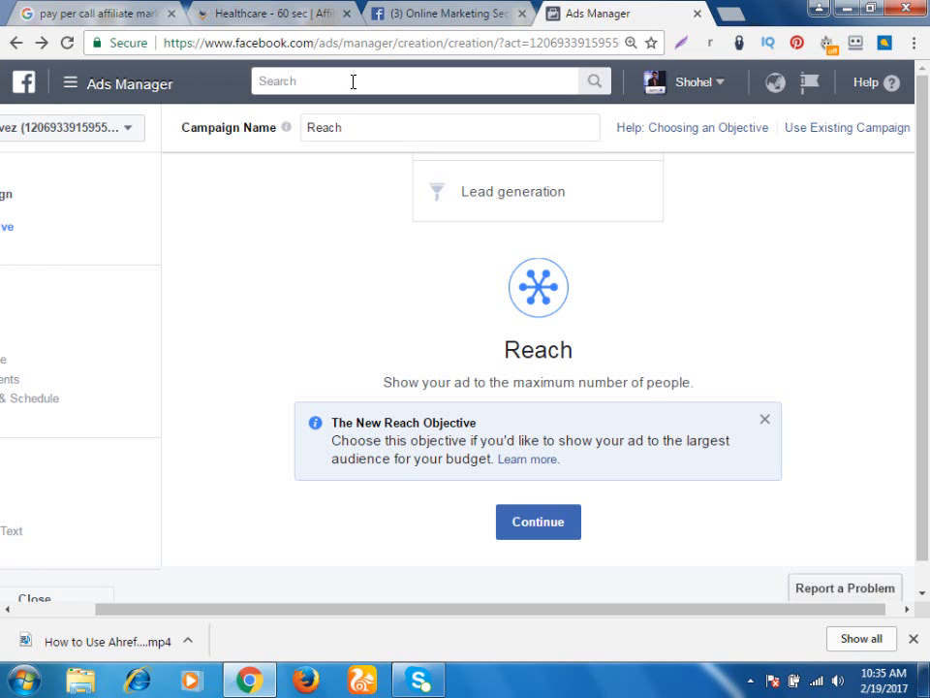
{"action": "left_click", "coordinate": [765, 421]}
{"action": "scroll", "coordinate": [585, 341], "scroll_direction": "up", "scroll_amount": 5}
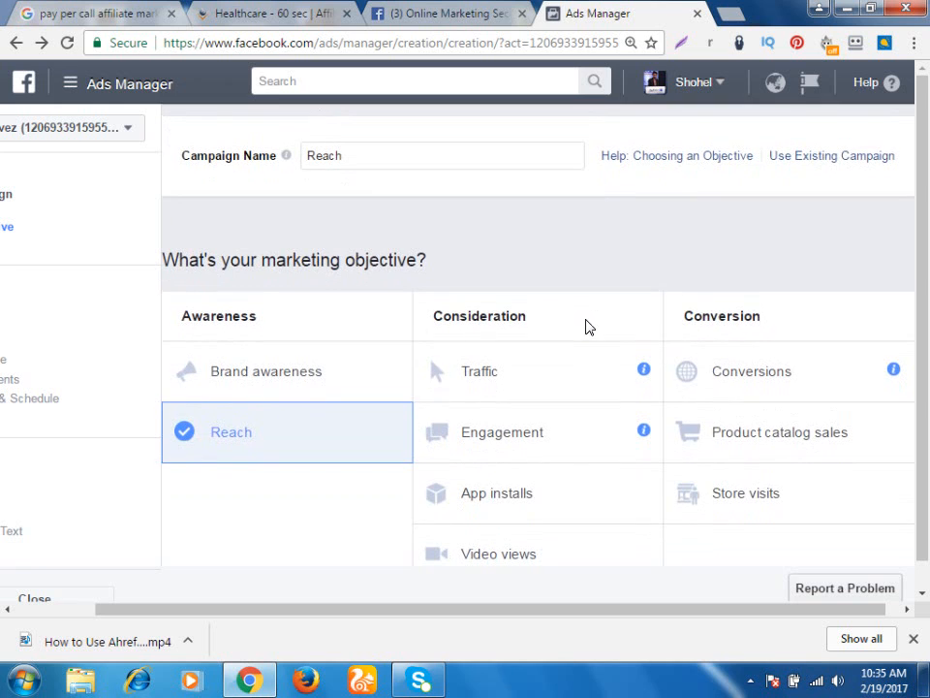
Select the Traffic objective and read its description
{"action": "left_click", "coordinate": [521, 379]}
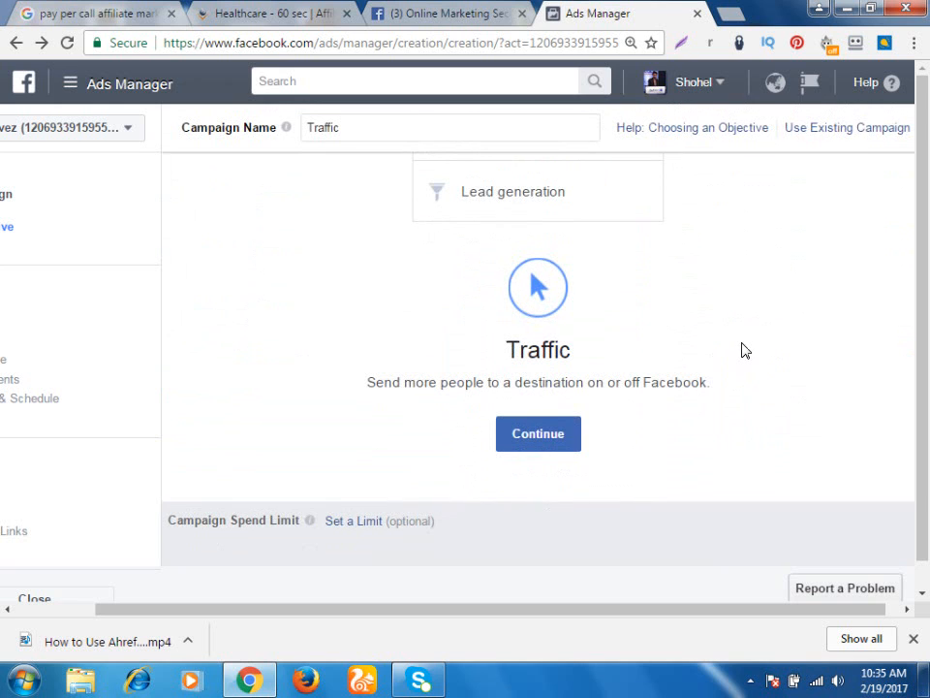
{"action": "scroll", "coordinate": [696, 309], "scroll_direction": "up", "scroll_amount": 2}
{"action": "scroll", "coordinate": [643, 340], "scroll_direction": "down", "scroll_amount": 2}
{"action": "scroll", "coordinate": [627, 388], "scroll_direction": "up", "scroll_amount": 3}
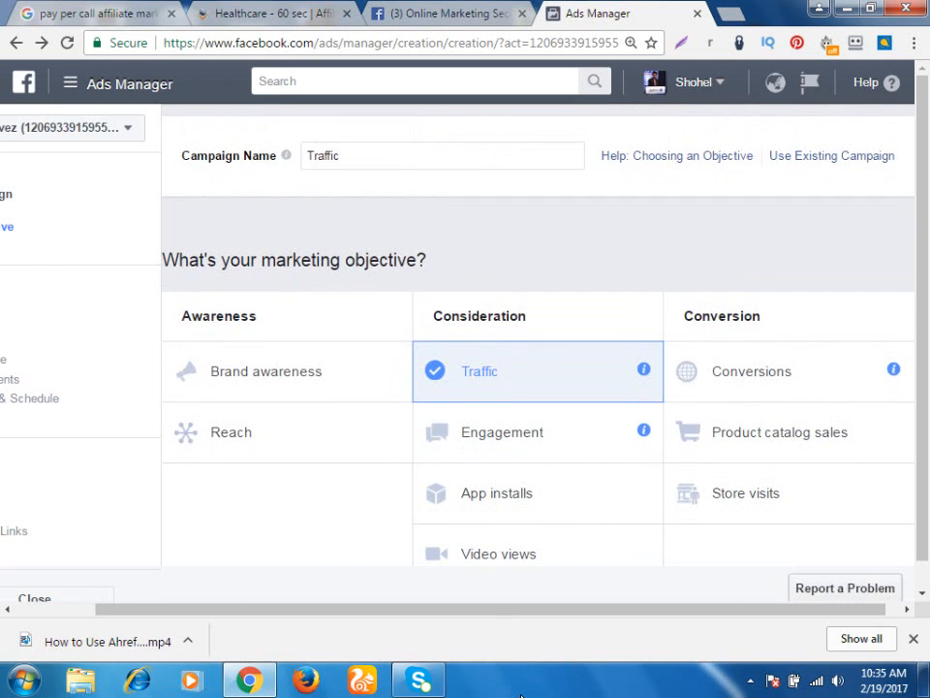
Choose Engagement under Consideration as the campaign's marketing objective
{"action": "scroll", "coordinate": [487, 562], "scroll_direction": "down", "scroll_amount": 1}
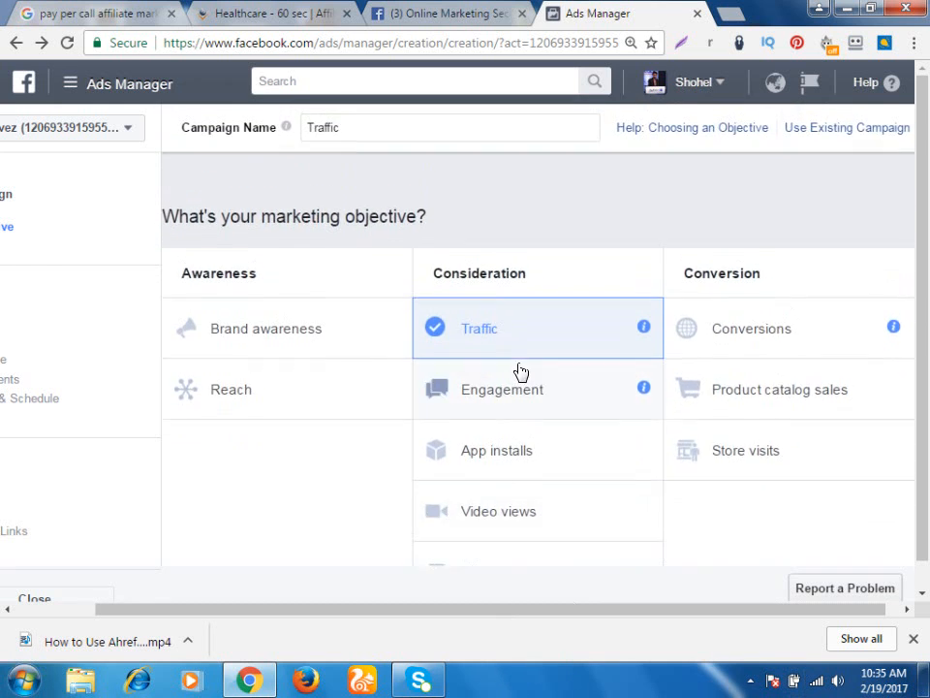
{"action": "scroll", "coordinate": [520, 373], "scroll_direction": "down", "scroll_amount": 1}
{"action": "scroll", "coordinate": [584, 349], "scroll_direction": "up", "scroll_amount": 1}
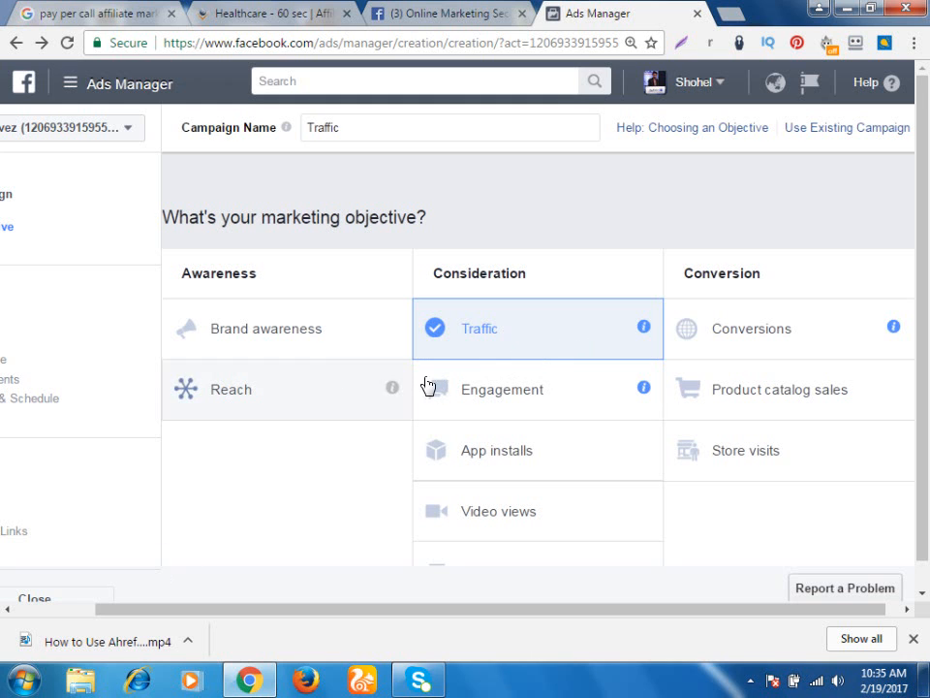
{"action": "scroll", "coordinate": [475, 417], "scroll_direction": "down", "scroll_amount": 2}
{"action": "scroll", "coordinate": [481, 498], "scroll_direction": "up", "scroll_amount": 2}
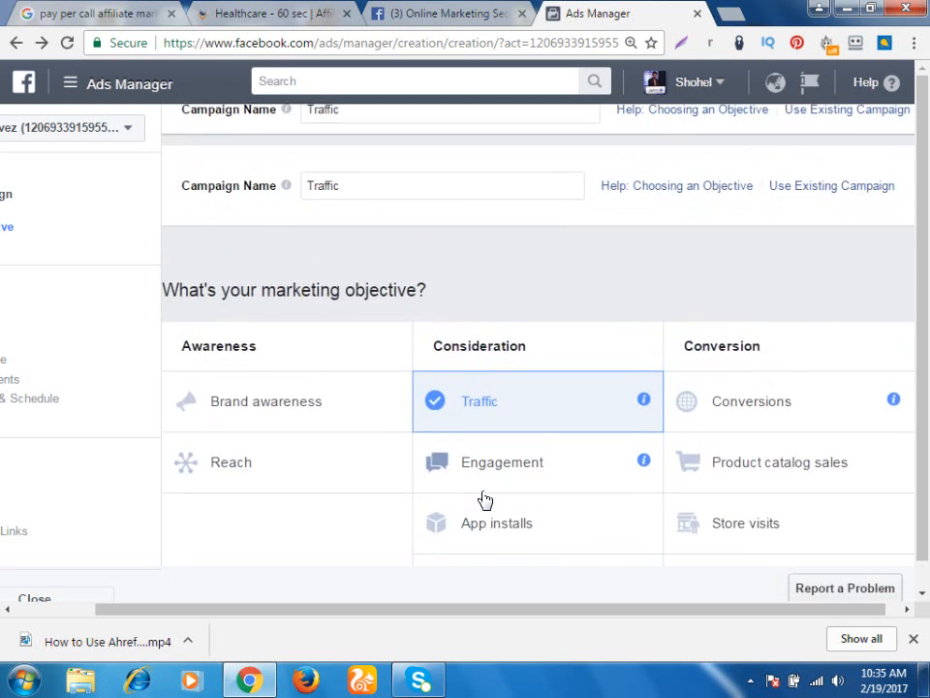
{"action": "left_click", "coordinate": [528, 441]}
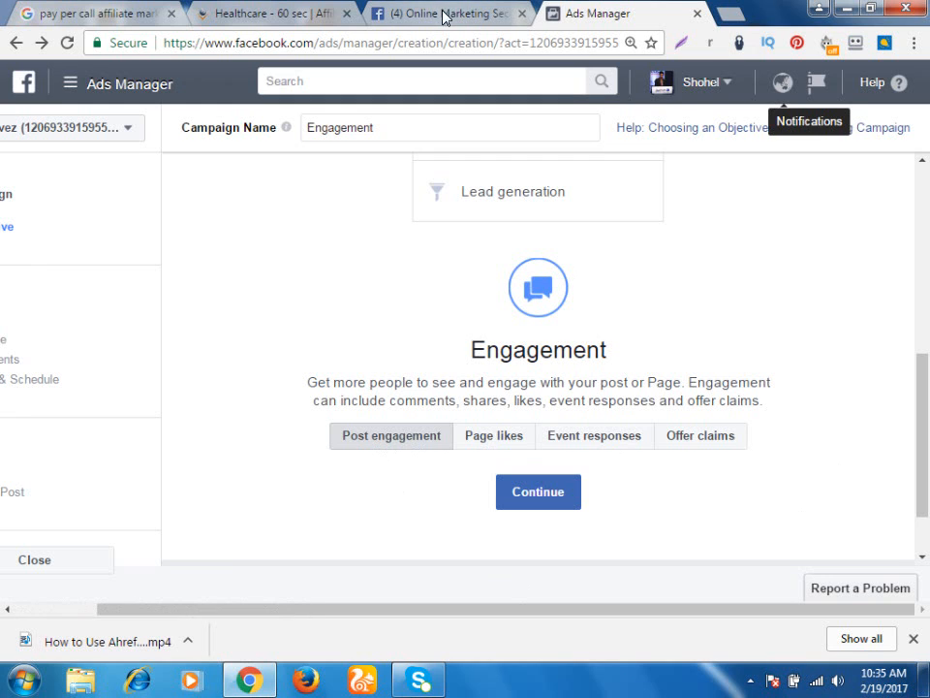
Open facebook.com in a new browser tab, go to the iphone apps page and dismiss the new post options notice
{"action": "left_click", "coordinate": [731, 15]}
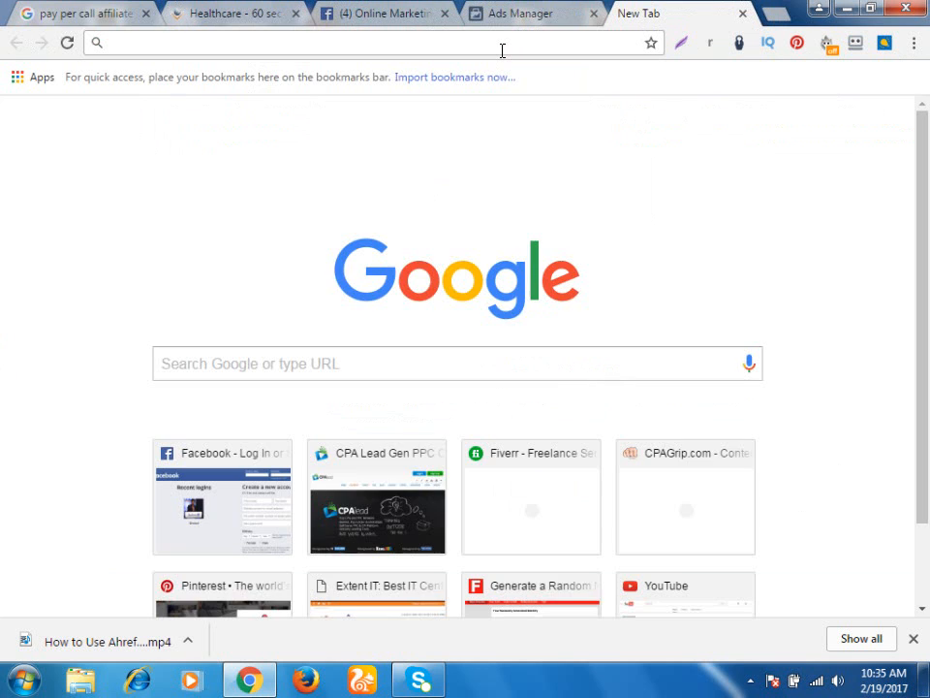
{"action": "type", "text": "facebook.com"}
{"action": "key", "text": "Return"}
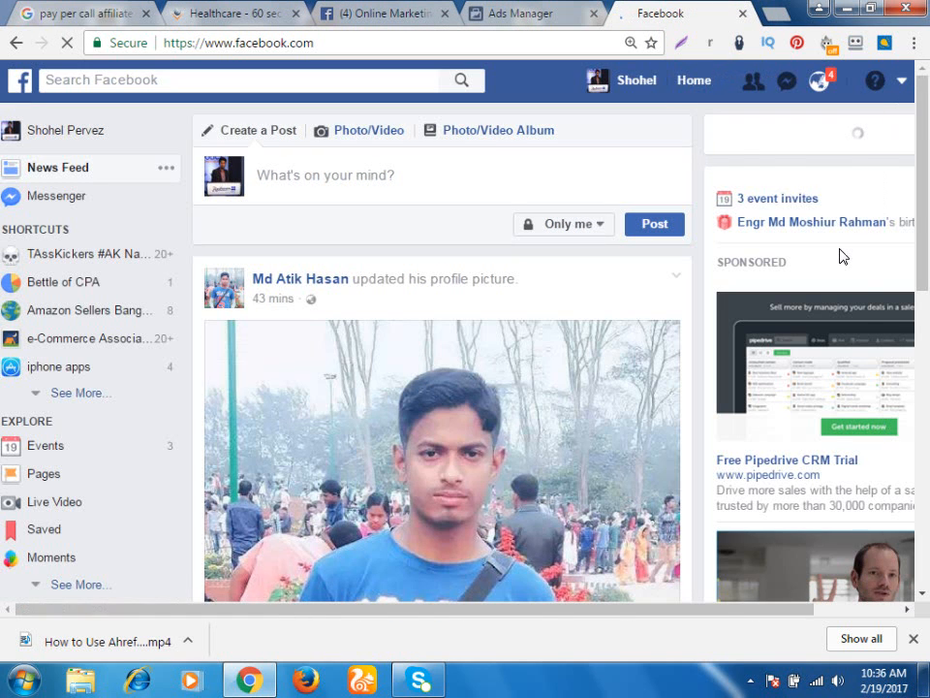
{"action": "left_click", "coordinate": [903, 83]}
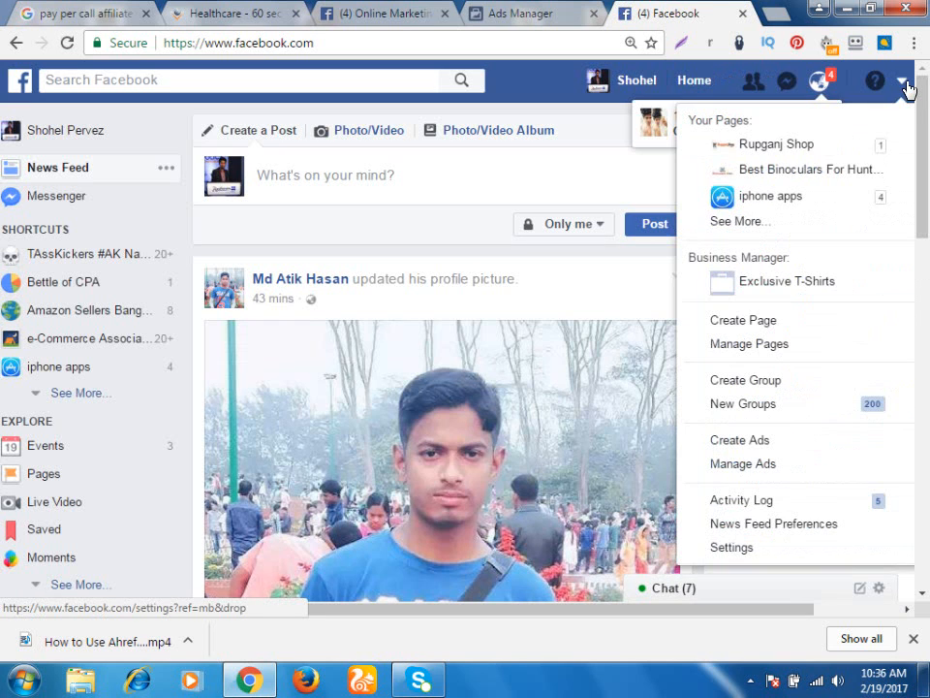
{"action": "left_click", "coordinate": [765, 196]}
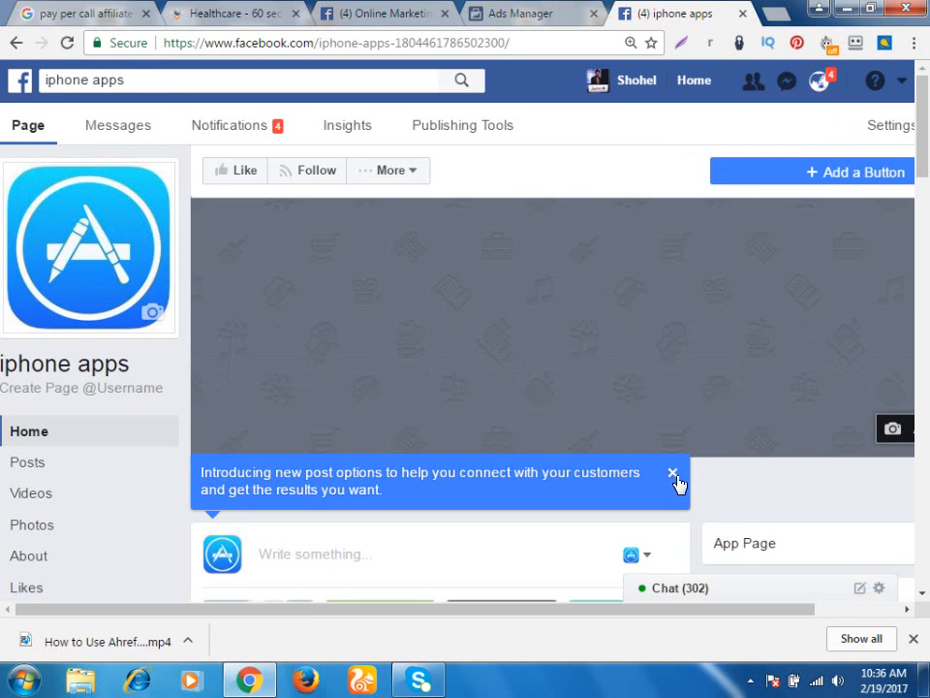
{"action": "left_click", "coordinate": [672, 473]}
Look through the iphone apps page's posts for the shared How to Earn Online eBook link
{"action": "scroll", "coordinate": [232, 364], "scroll_direction": "down", "scroll_amount": 1}
{"action": "scroll", "coordinate": [223, 349], "scroll_direction": "up", "scroll_amount": 1}
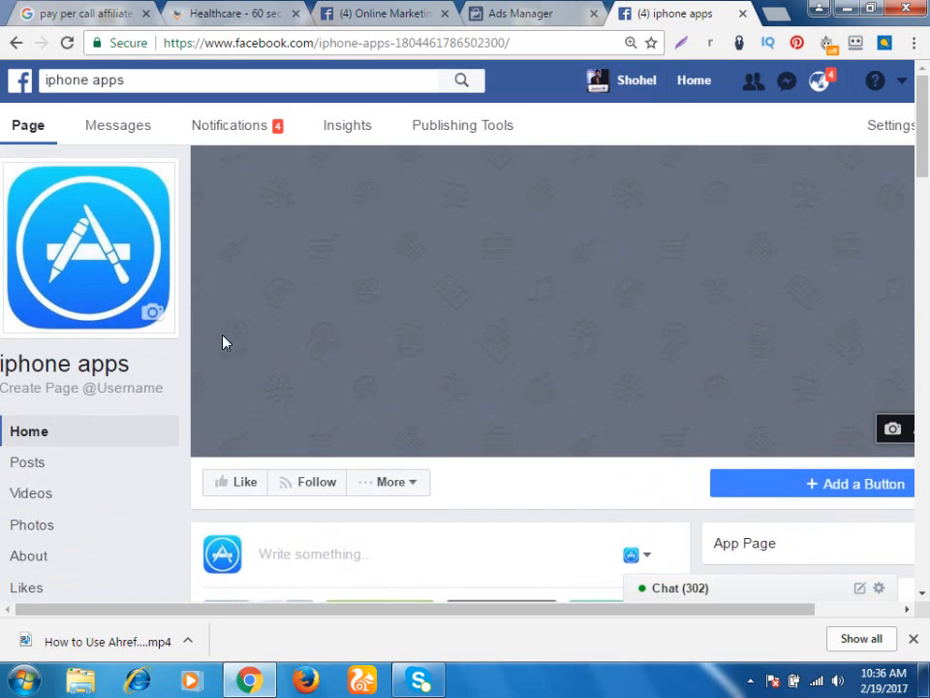
{"action": "scroll", "coordinate": [467, 380], "scroll_direction": "down", "scroll_amount": 3}
{"action": "scroll", "coordinate": [475, 385], "scroll_direction": "down", "scroll_amount": 8}
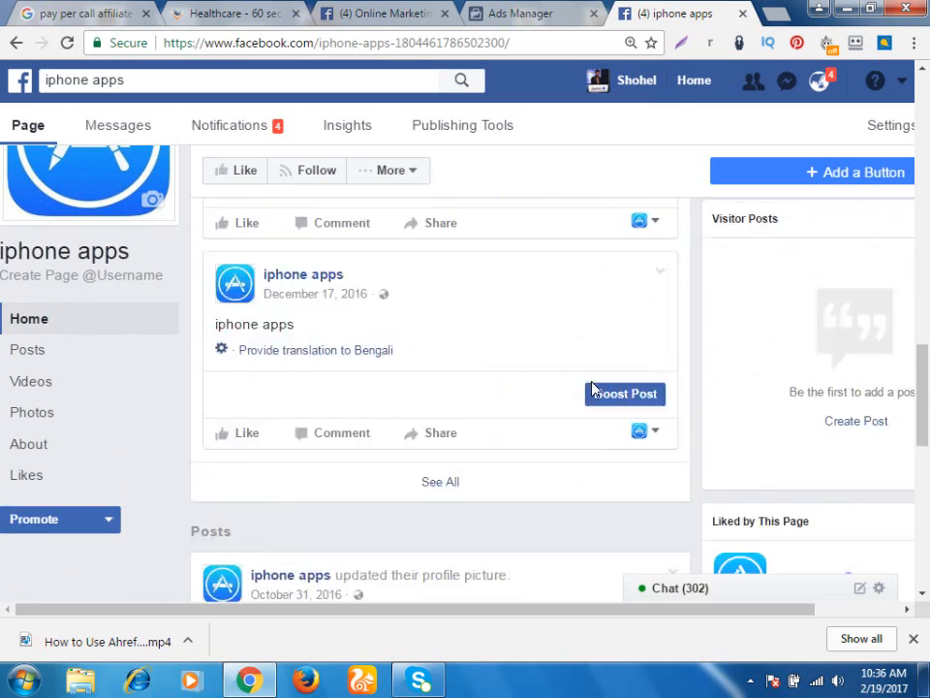
{"action": "scroll", "coordinate": [525, 388], "scroll_direction": "up", "scroll_amount": 4}
{"action": "scroll", "coordinate": [595, 409], "scroll_direction": "down", "scroll_amount": 5}
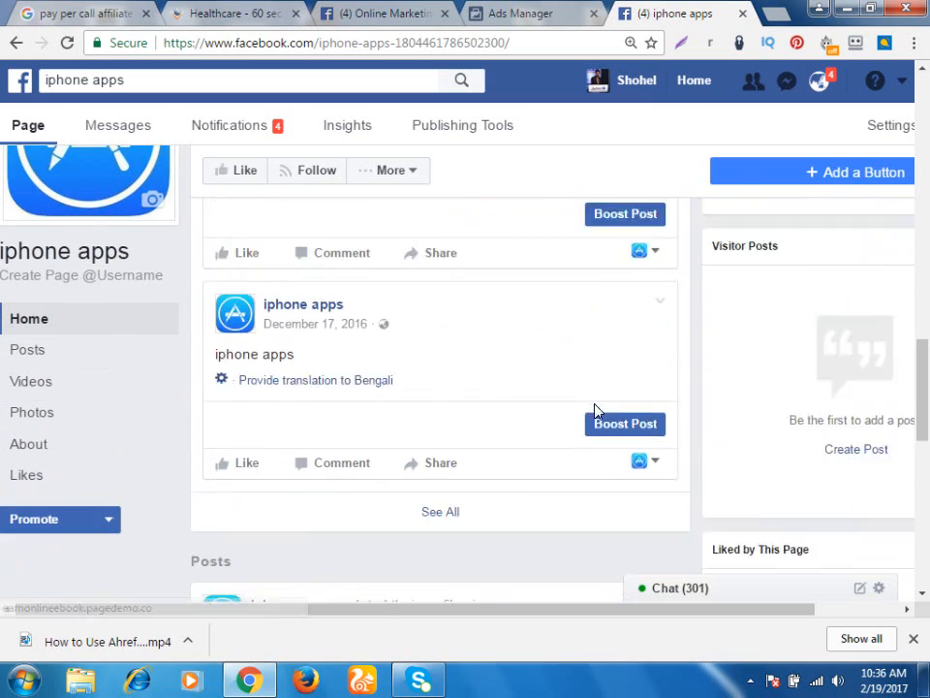
{"action": "scroll", "coordinate": [595, 409], "scroll_direction": "up", "scroll_amount": 3}
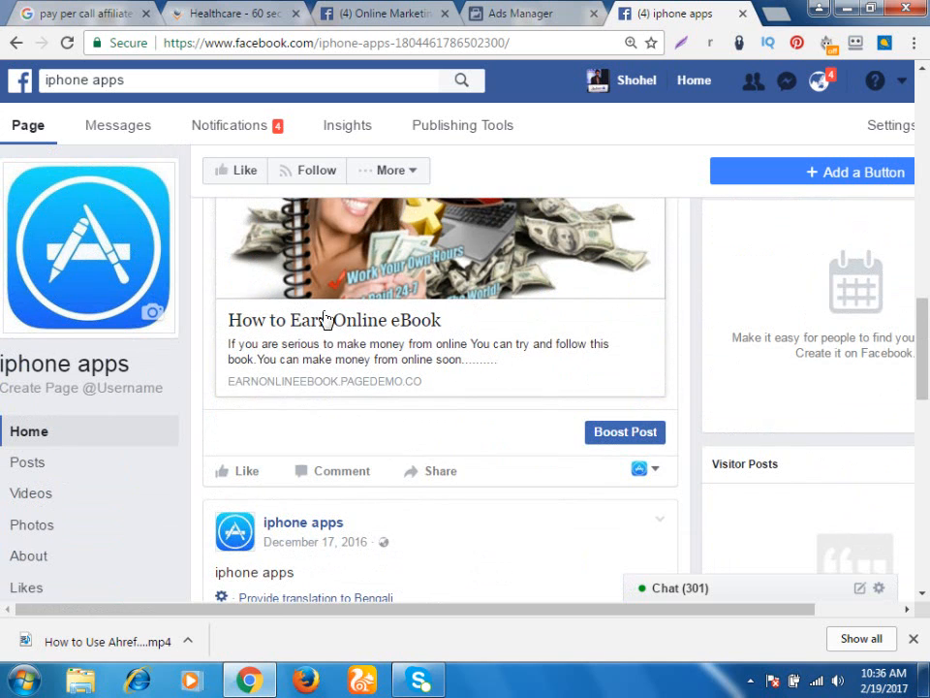
{"action": "scroll", "coordinate": [299, 311], "scroll_direction": "up", "scroll_amount": 1}
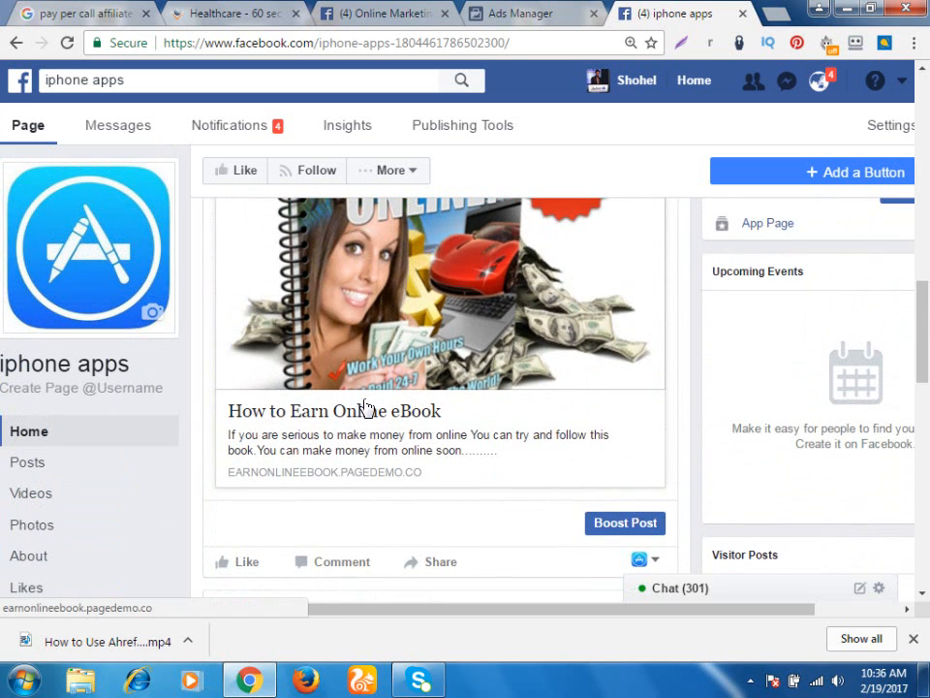
Open the How to Earn Online eBook link and look over its landing page down to the name and email form
{"action": "left_click", "coordinate": [415, 416]}
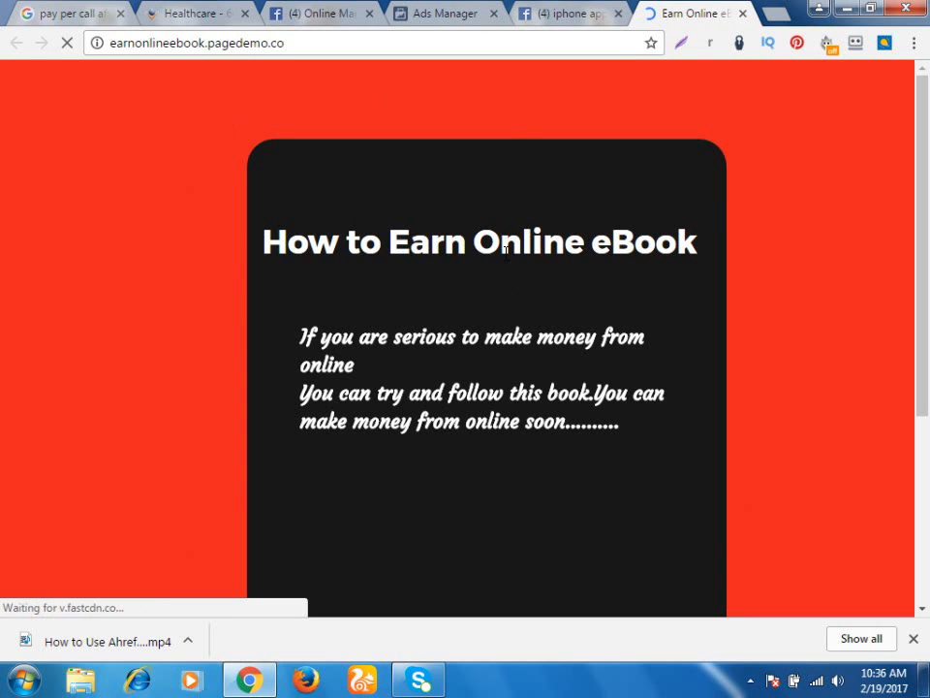
{"action": "scroll", "coordinate": [523, 350], "scroll_direction": "down", "scroll_amount": 2}
{"action": "scroll", "coordinate": [525, 292], "scroll_direction": "up", "scroll_amount": 3}
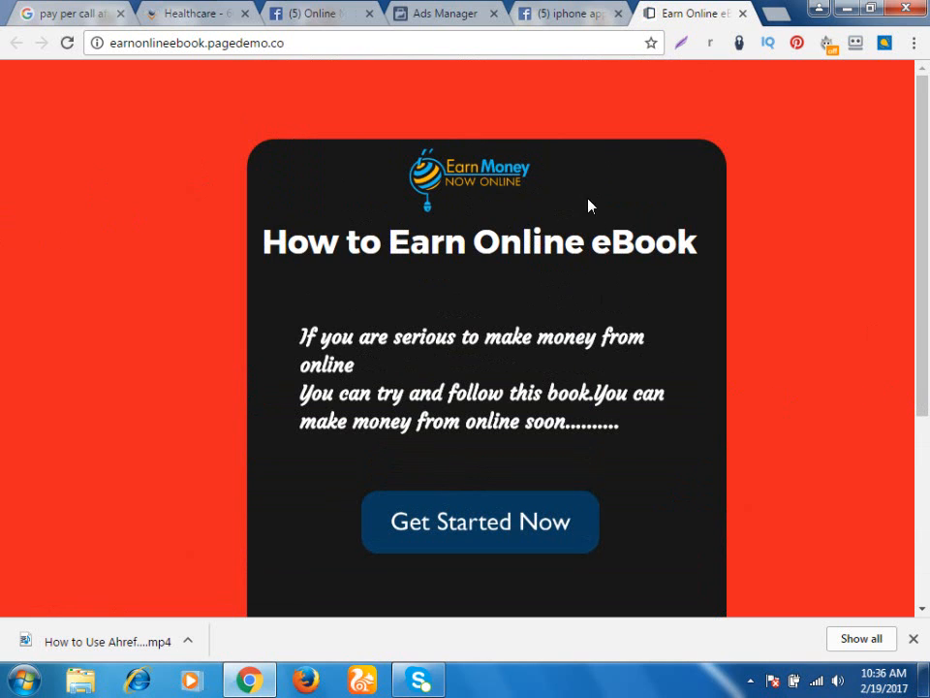
{"action": "scroll", "coordinate": [601, 213], "scroll_direction": "down", "scroll_amount": 1}
{"action": "scroll", "coordinate": [596, 228], "scroll_direction": "down", "scroll_amount": 4}
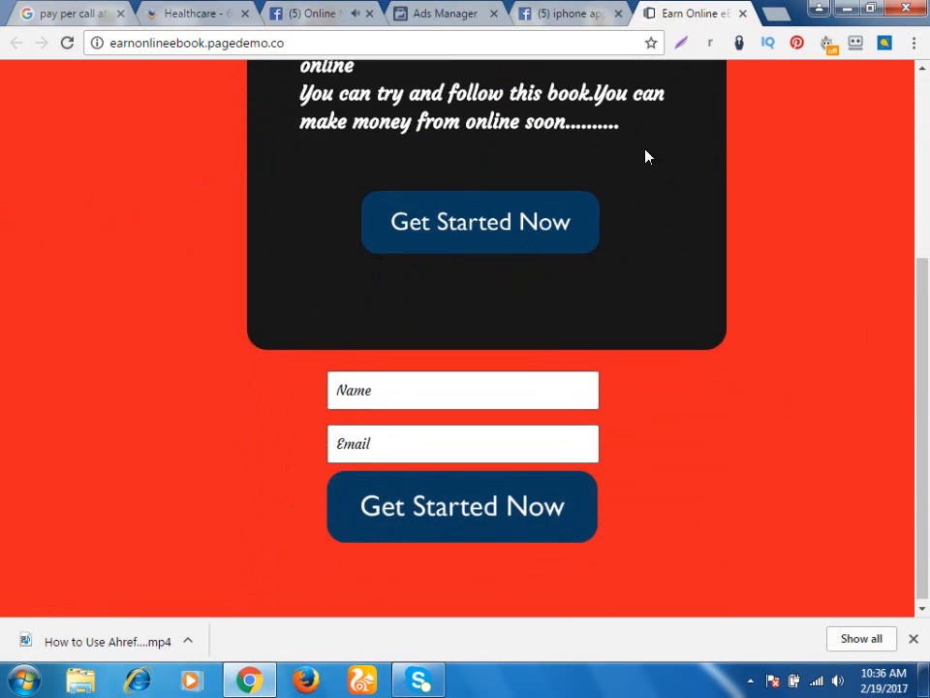
Return to the iphone apps page and examine the eBook link post and its boost option
{"action": "left_click", "coordinate": [571, 15]}
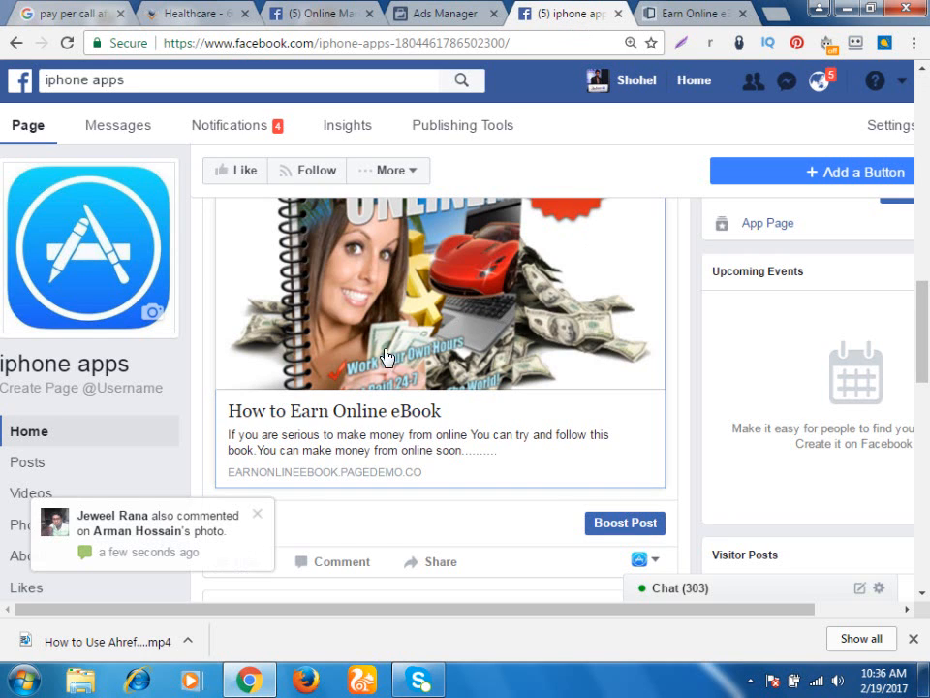
{"action": "scroll", "coordinate": [567, 454], "scroll_direction": "down", "scroll_amount": 1}
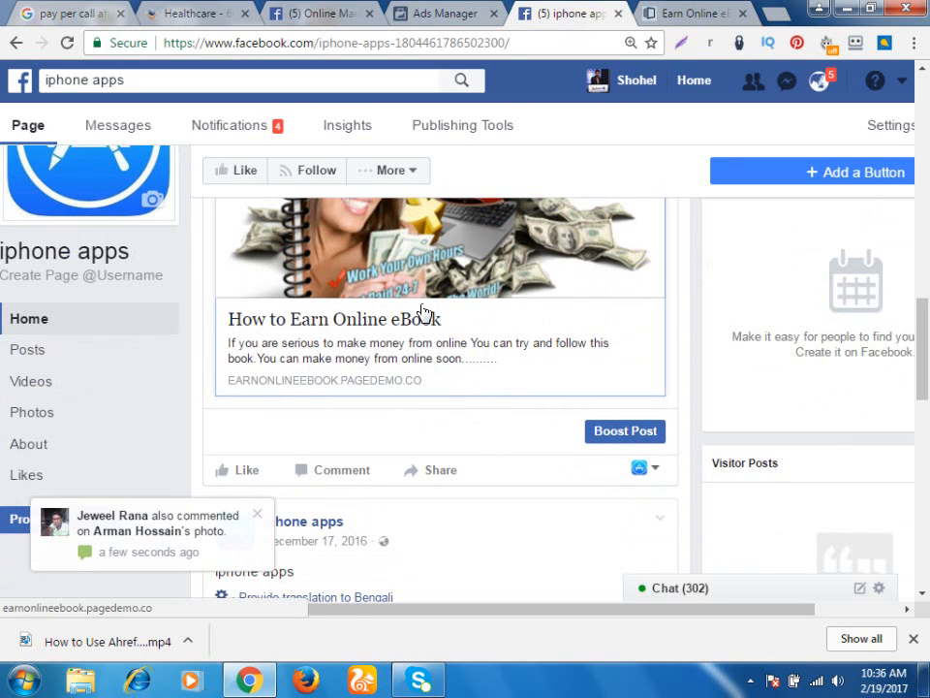
{"action": "scroll", "coordinate": [369, 310], "scroll_direction": "up", "scroll_amount": 2}
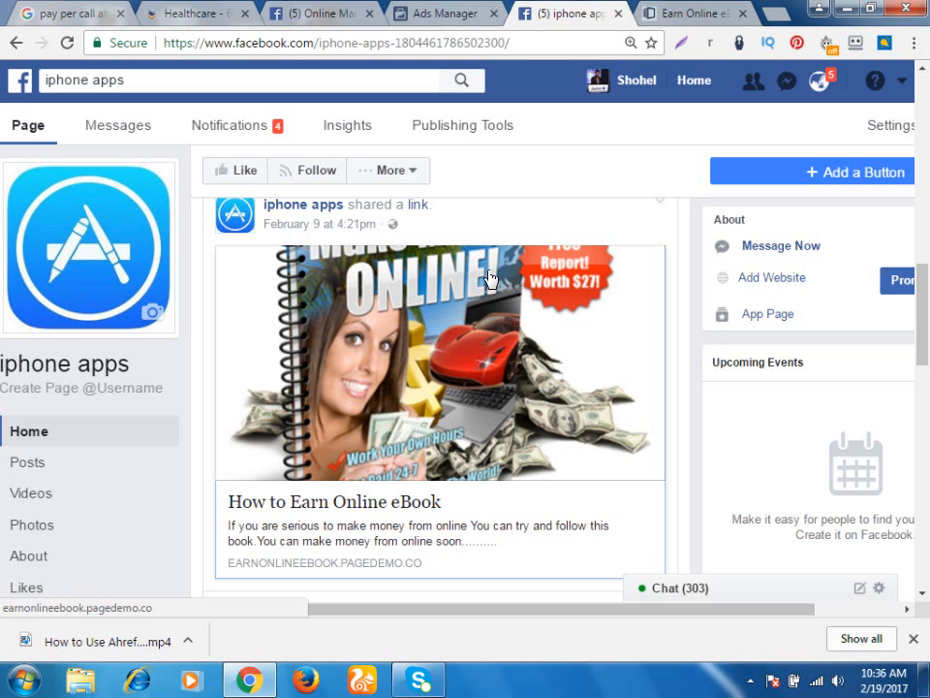
{"action": "scroll", "coordinate": [490, 278], "scroll_direction": "down", "scroll_amount": 2}
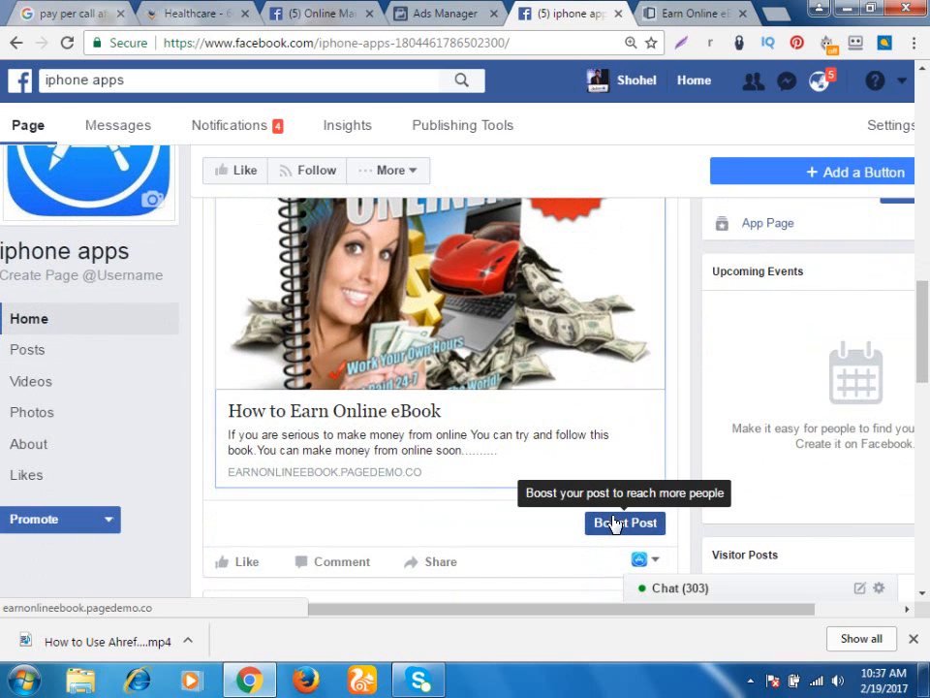
{"action": "scroll", "coordinate": [525, 422], "scroll_direction": "up", "scroll_amount": 3}
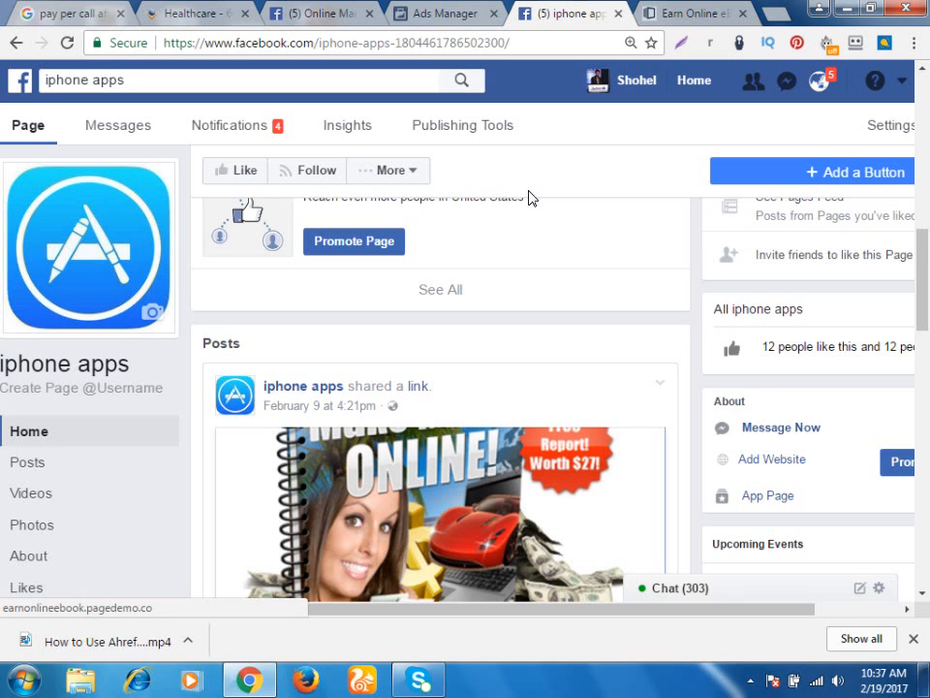
Compare the Post engagement option in Ads Manager with the eBook post on the iphone apps page
{"action": "left_click", "coordinate": [453, 12]}
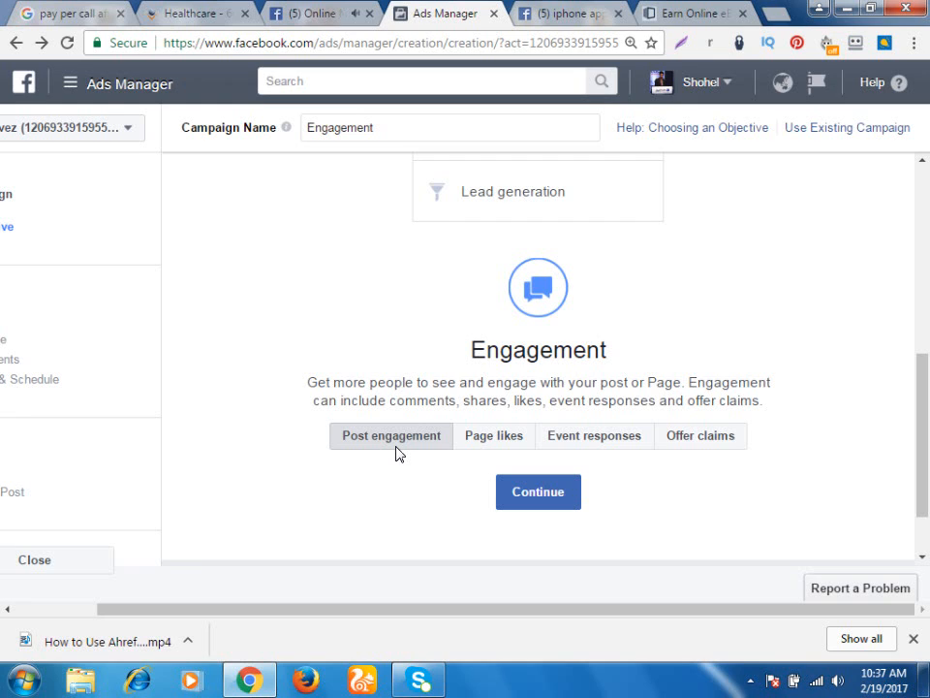
{"action": "left_click", "coordinate": [561, 14]}
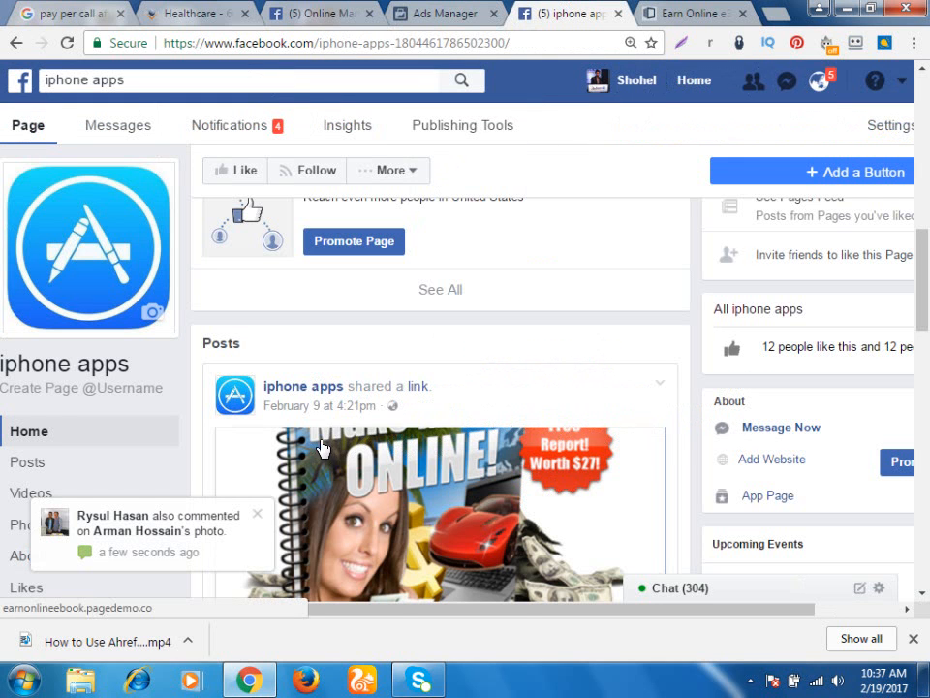
{"action": "left_click", "coordinate": [312, 13]}
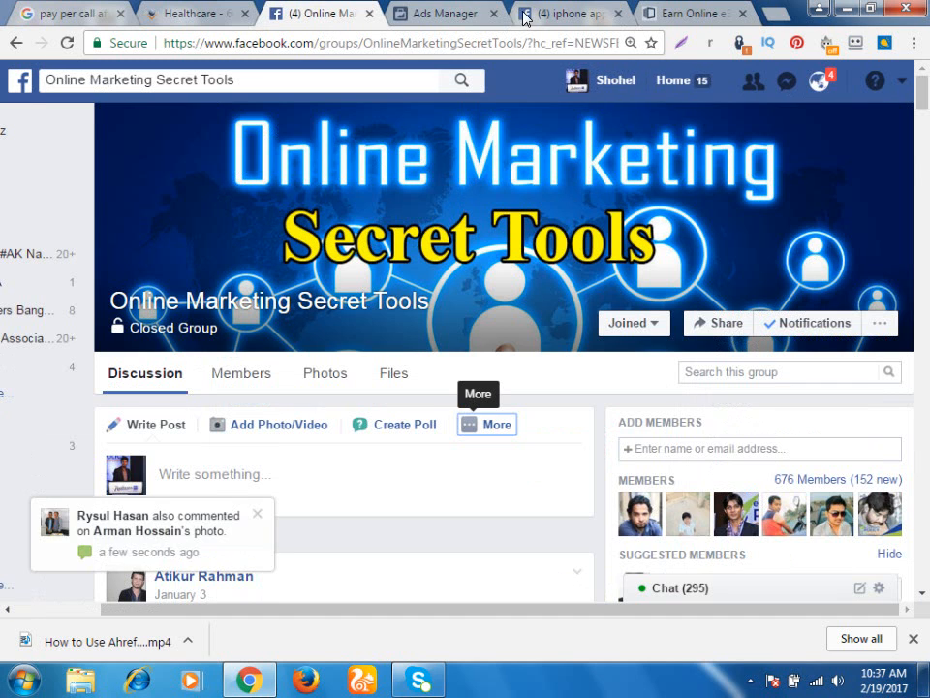
{"action": "left_click", "coordinate": [560, 13]}
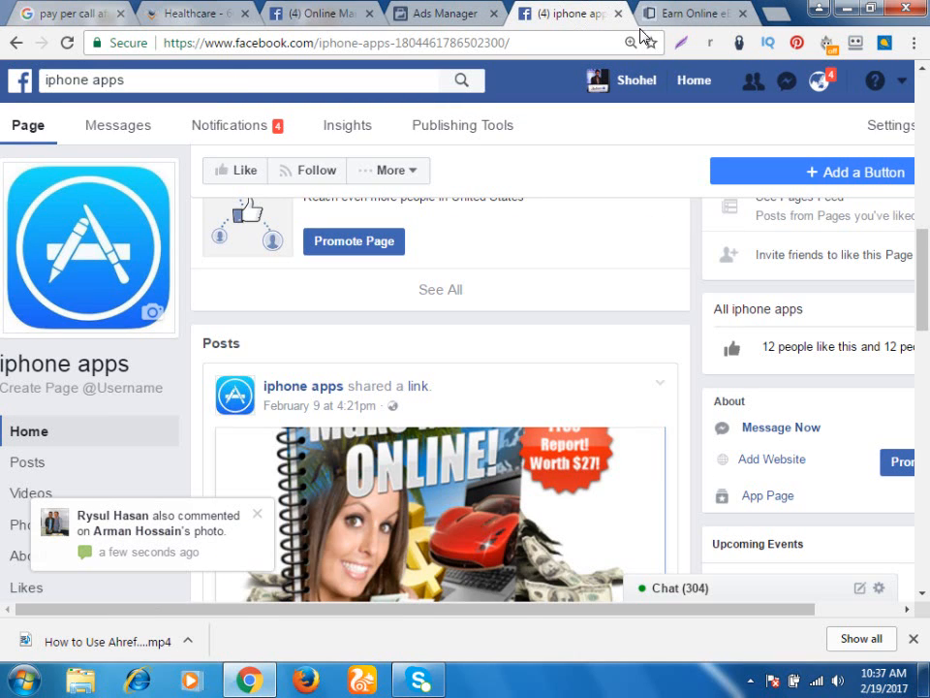
Load the Facebook home page in place of the eBook landing page
{"action": "left_click", "coordinate": [681, 21]}
{"action": "left_click", "coordinate": [349, 35]}
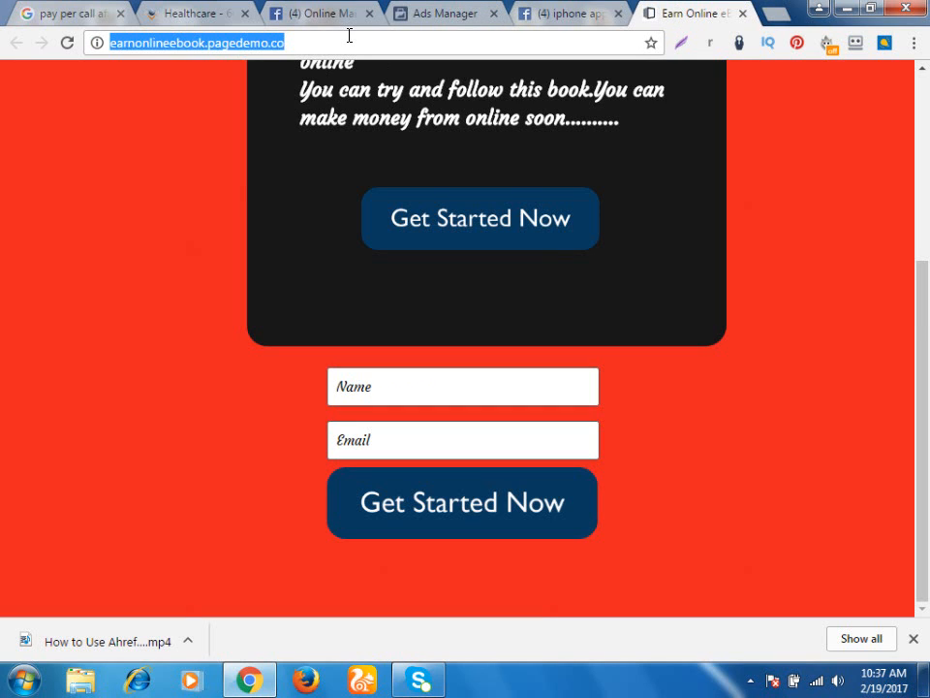
{"action": "type", "text": "f"}
{"action": "key", "text": "Return"}
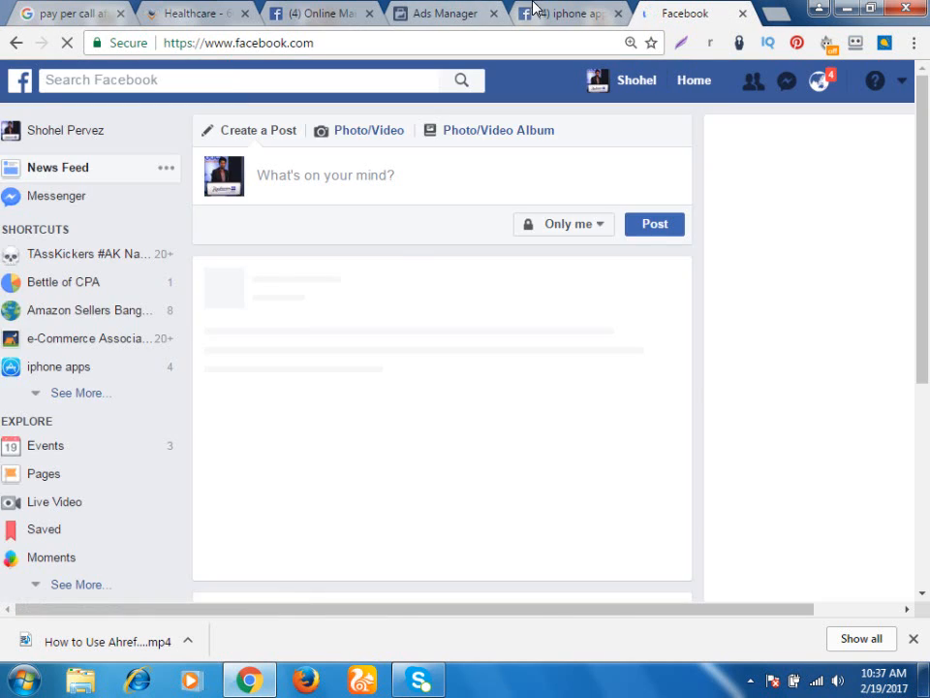
Return to the iphone apps page, look over its weekly summary and post options, and like the page
{"action": "left_click", "coordinate": [533, 8]}
{"action": "scroll", "coordinate": [379, 278], "scroll_direction": "up", "scroll_amount": 5}
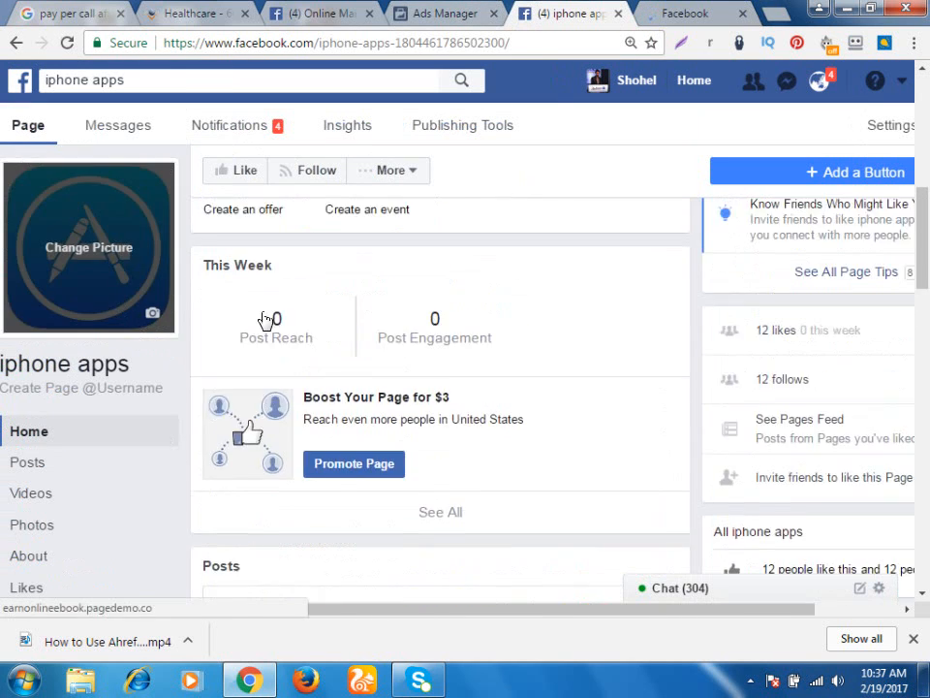
{"action": "scroll", "coordinate": [76, 269], "scroll_direction": "down", "scroll_amount": 3}
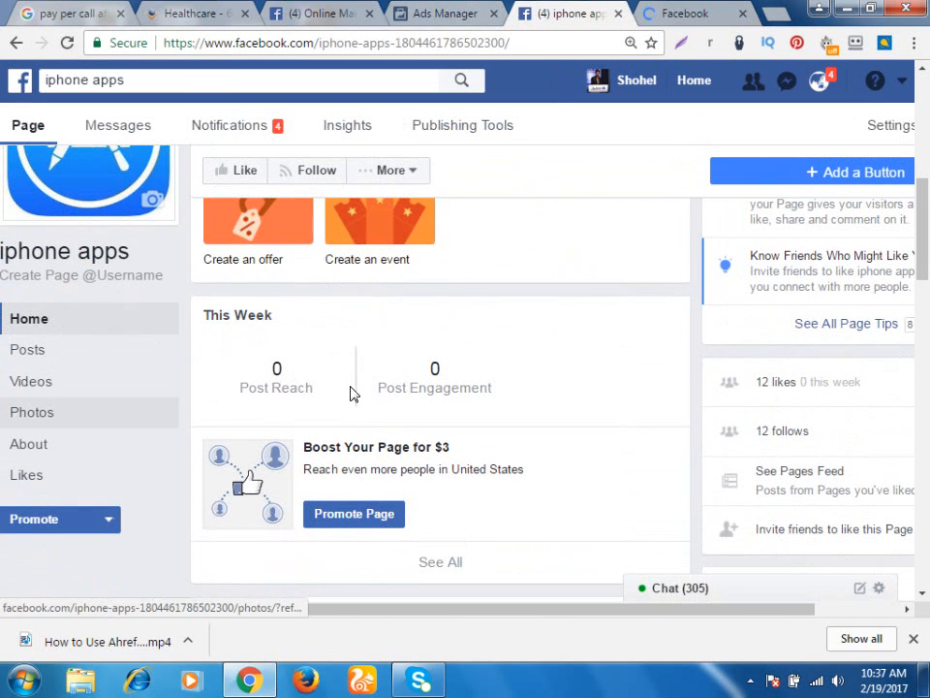
{"action": "scroll", "coordinate": [231, 397], "scroll_direction": "up", "scroll_amount": 1}
{"action": "mouse_move", "coordinate": [230, 397]}
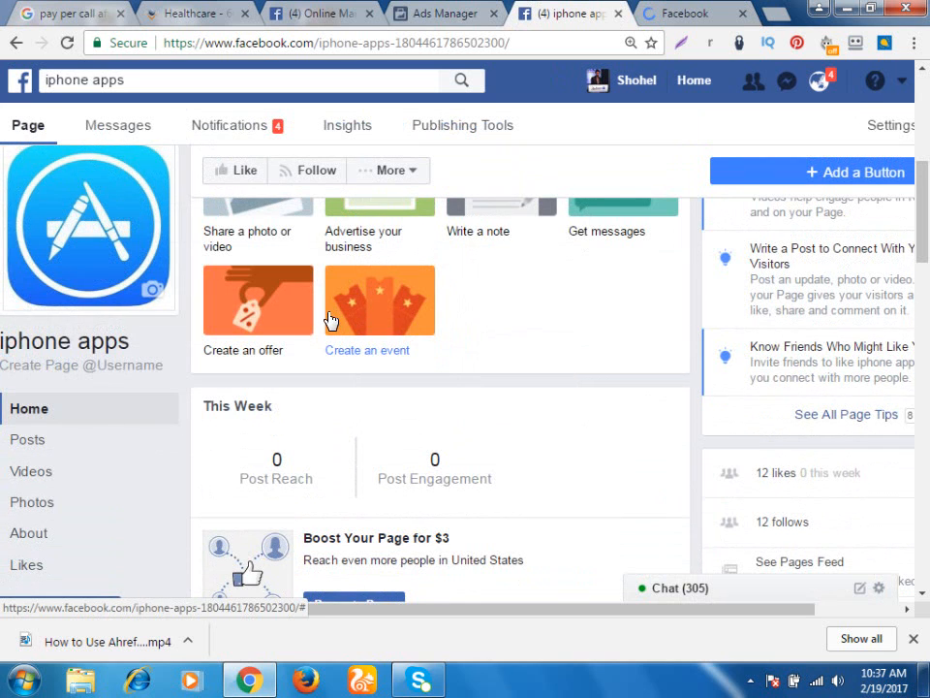
{"action": "scroll", "coordinate": [329, 318], "scroll_direction": "up", "scroll_amount": 2}
{"action": "scroll", "coordinate": [329, 319], "scroll_direction": "up", "scroll_amount": 1}
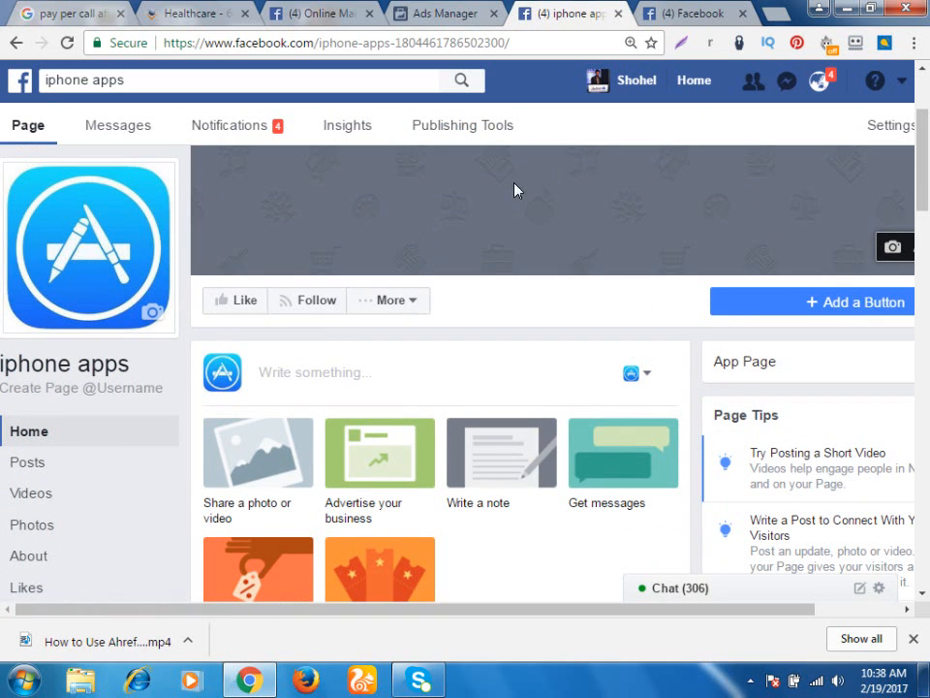
{"action": "left_click", "coordinate": [230, 306]}
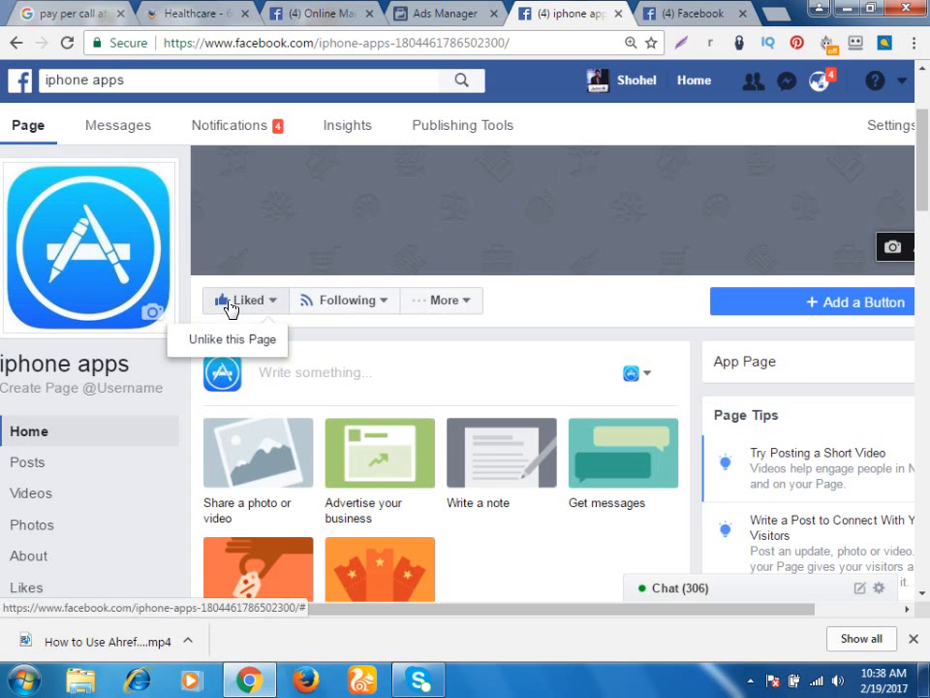
Open the newest Facebook notification, look at the commented profile picture post, and return to the news feed
{"action": "left_click", "coordinate": [682, 16]}
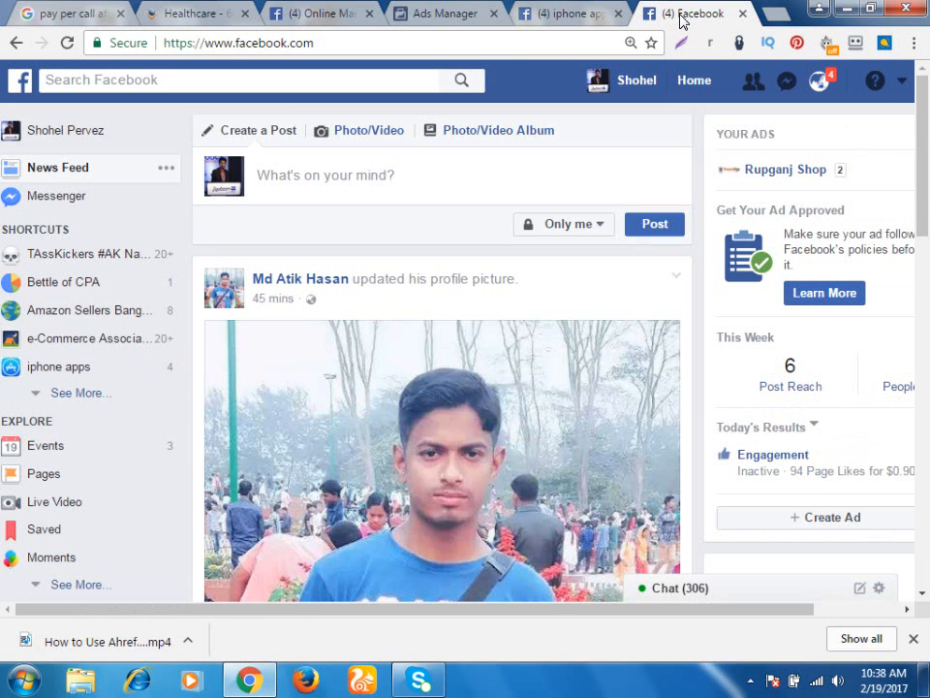
{"action": "left_click", "coordinate": [821, 82]}
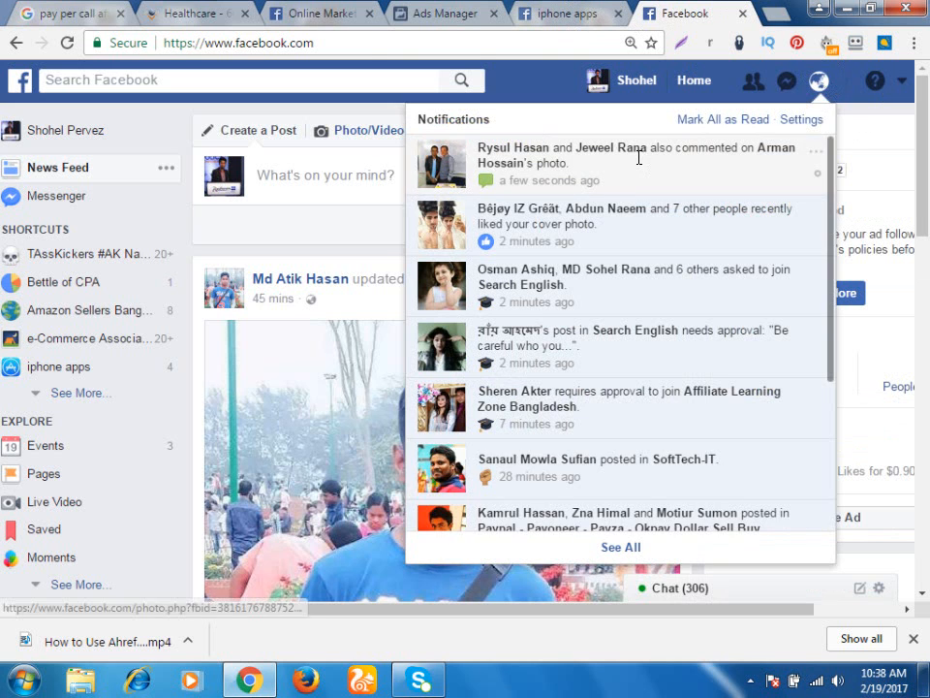
{"action": "left_click", "coordinate": [639, 157]}
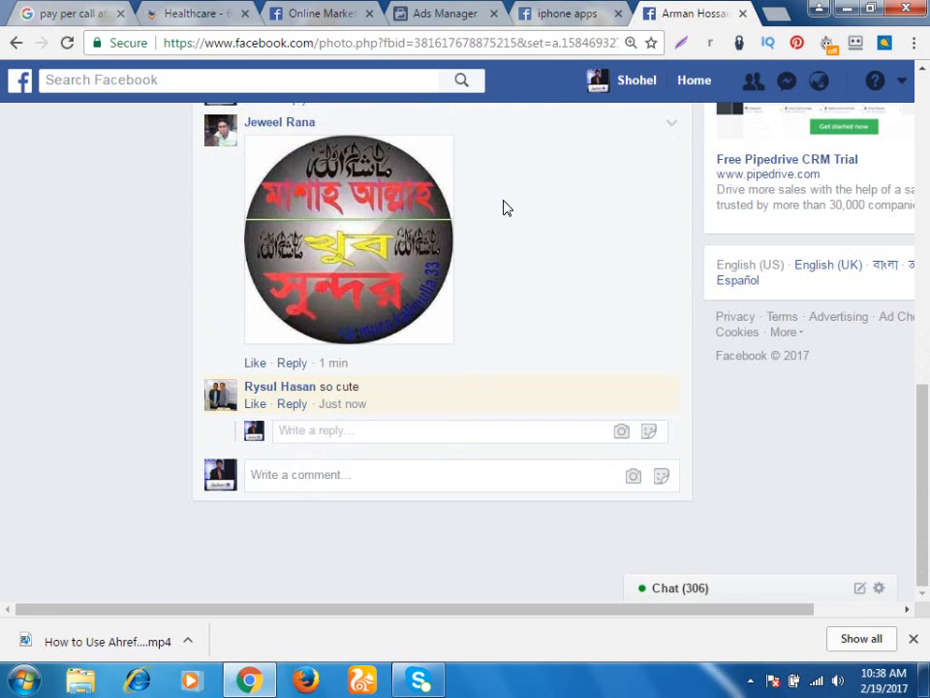
{"action": "scroll", "coordinate": [506, 207], "scroll_direction": "up", "scroll_amount": 9}
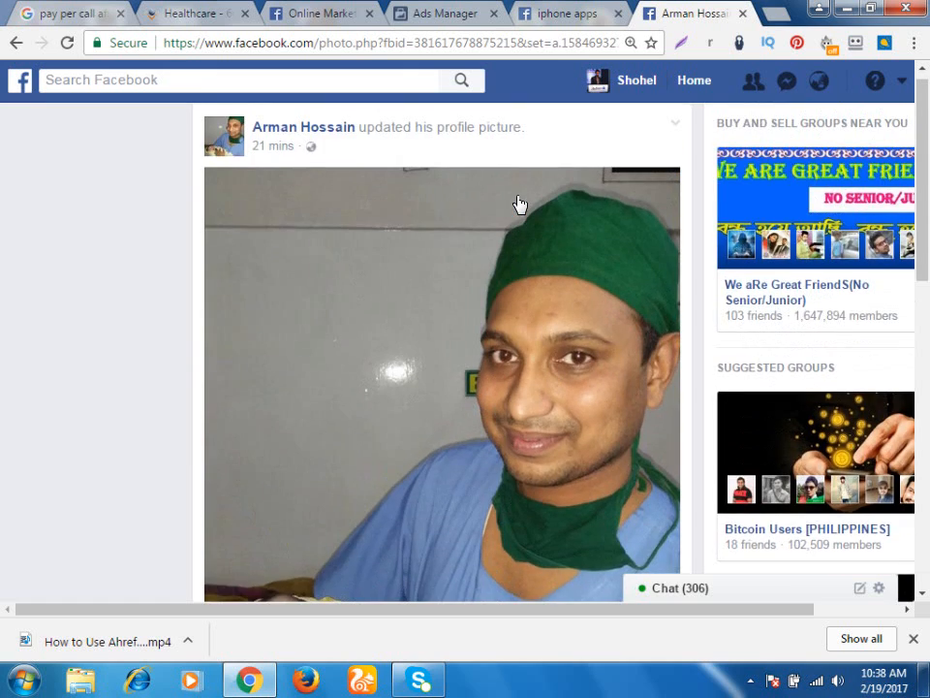
{"action": "left_click", "coordinate": [692, 82]}
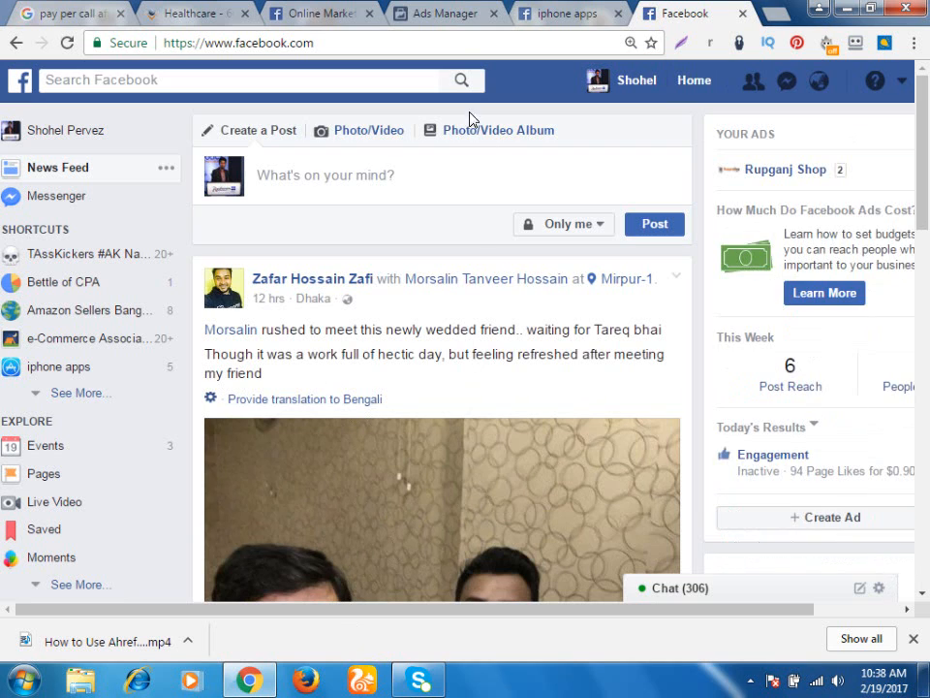
Switch to Ads Manager and review the Engagement objective's description and its place in the objective list
{"action": "left_click", "coordinate": [456, 15]}
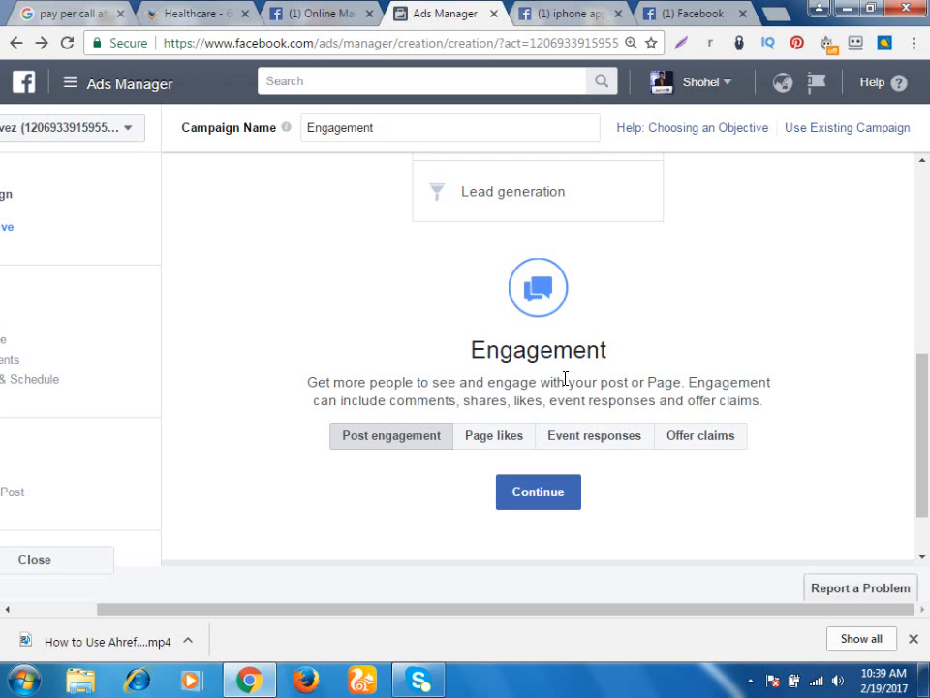
{"action": "scroll", "coordinate": [566, 379], "scroll_direction": "up", "scroll_amount": 2}
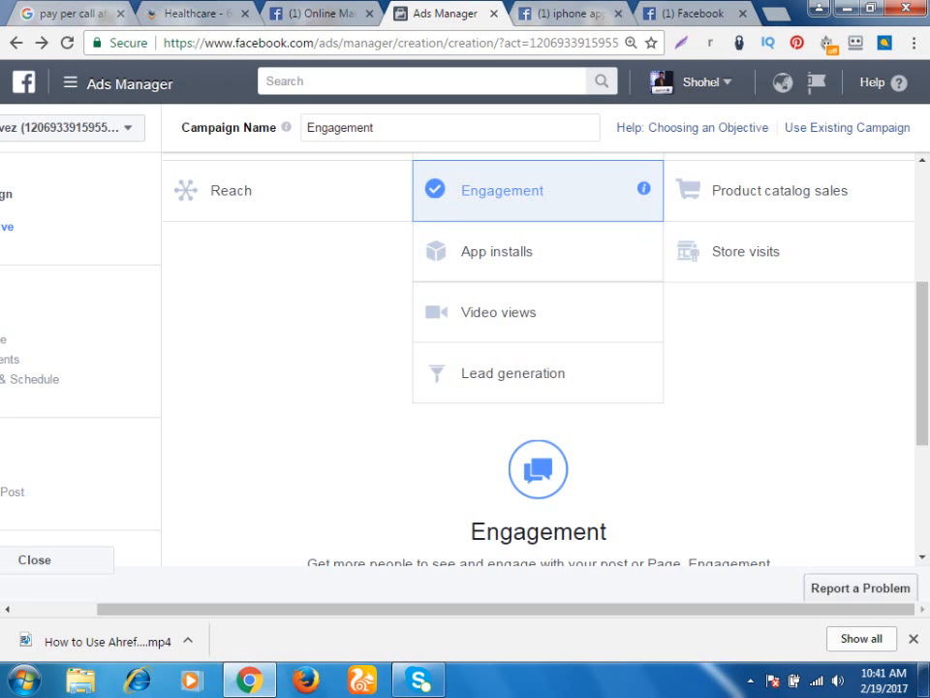
Look through the Facebook news feed around the Daraz sofa ad with its Shop Now button
{"action": "left_click", "coordinate": [716, 14]}
{"action": "scroll", "coordinate": [465, 223], "scroll_direction": "down", "scroll_amount": 20}
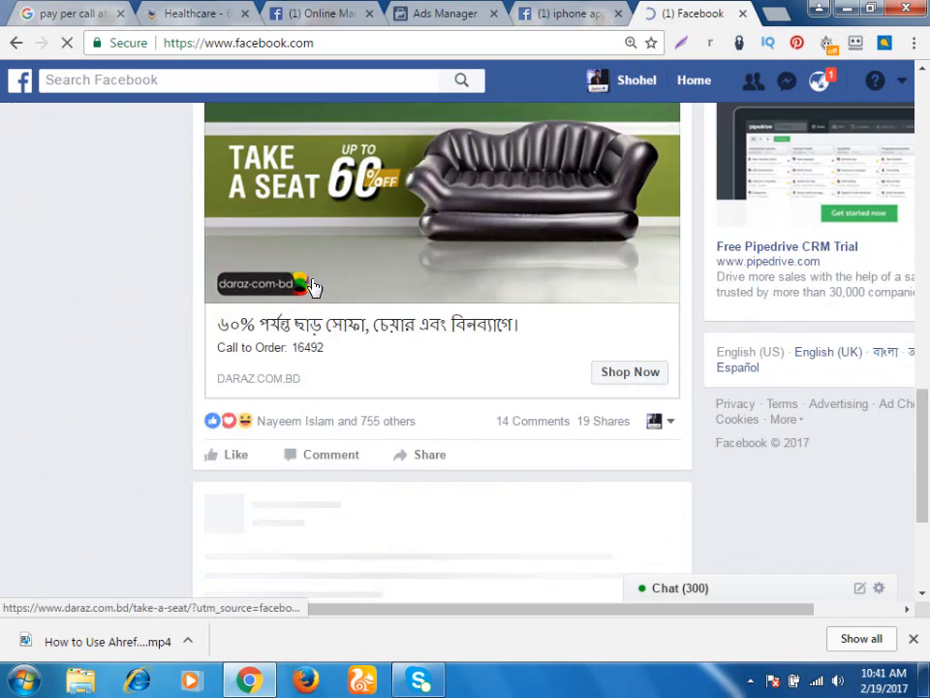
{"action": "scroll", "coordinate": [316, 285], "scroll_direction": "up", "scroll_amount": 10}
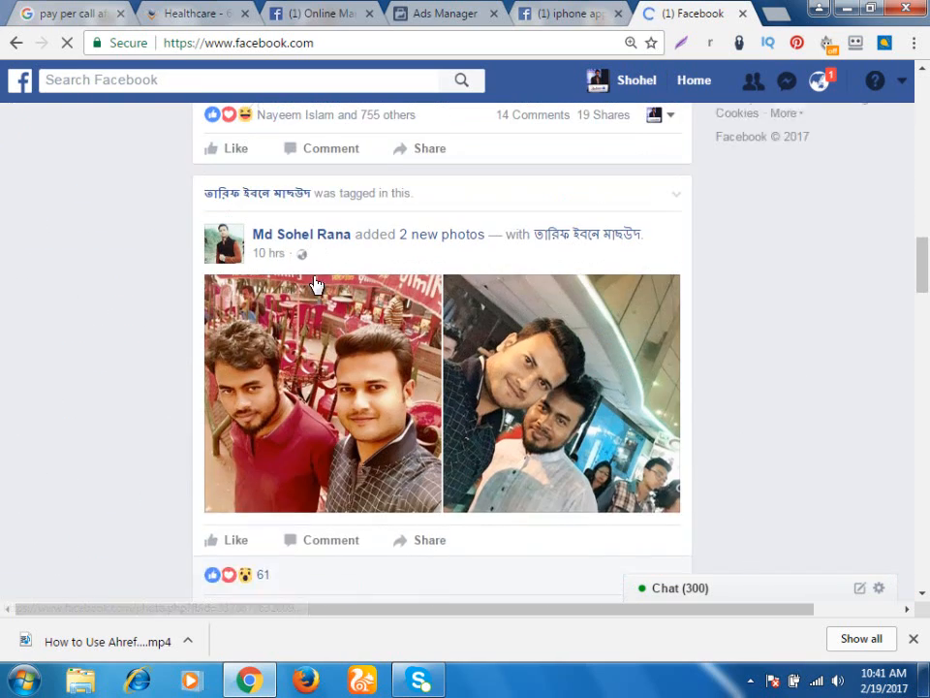
{"action": "scroll", "coordinate": [303, 240], "scroll_direction": "up", "scroll_amount": 1}
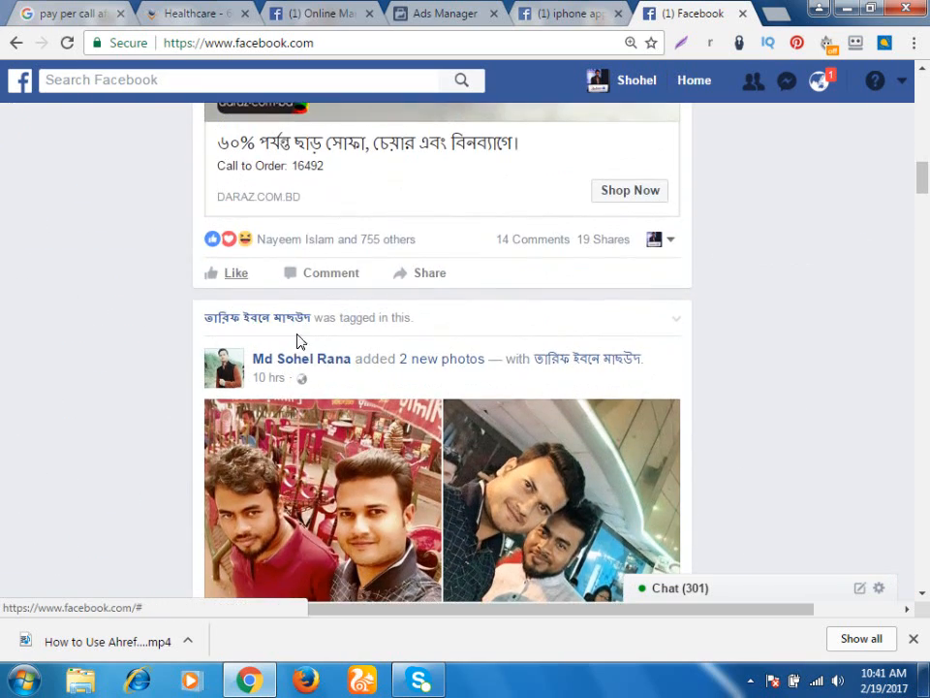
{"action": "scroll", "coordinate": [455, 392], "scroll_direction": "down", "scroll_amount": 1}
Browse further through the news feed, examining reactions and comments on friends' photo posts and the sponsored Offerdotcom.com post
{"action": "scroll", "coordinate": [452, 391], "scroll_direction": "down", "scroll_amount": 15}
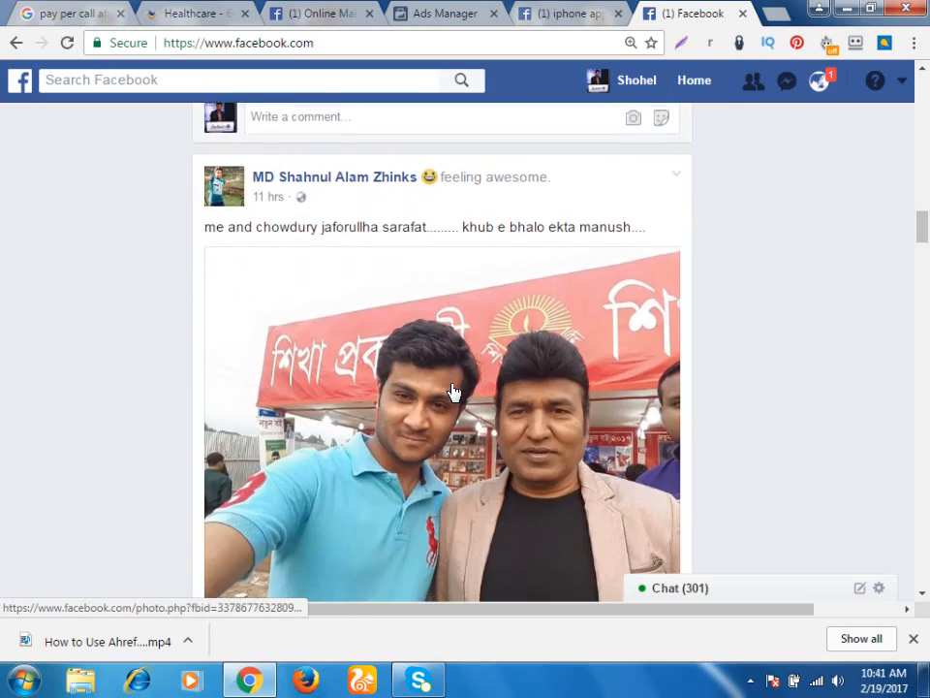
{"action": "scroll", "coordinate": [451, 390], "scroll_direction": "down", "scroll_amount": 20}
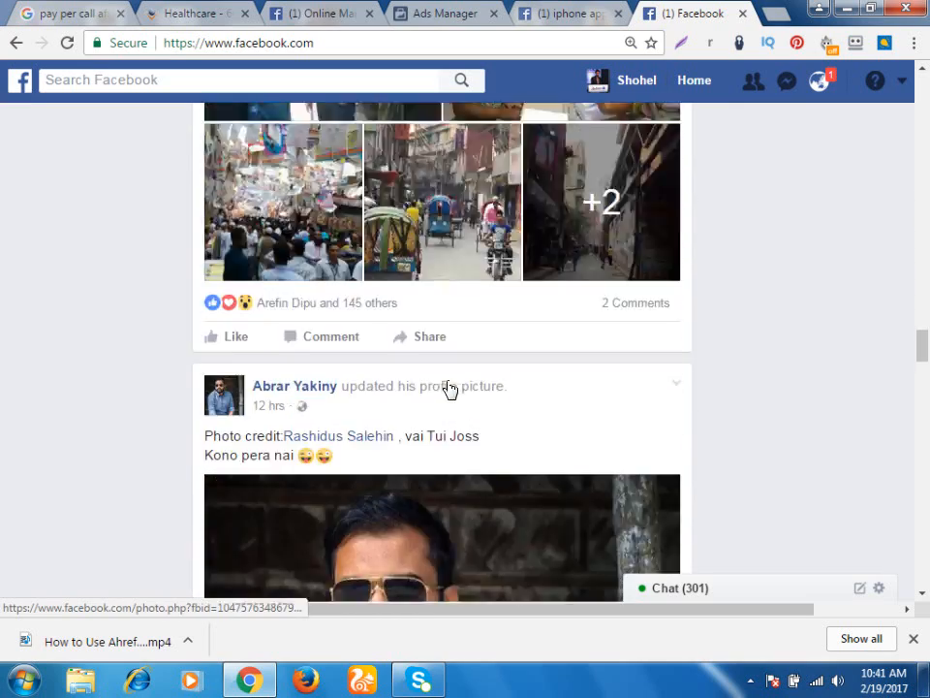
{"action": "scroll", "coordinate": [448, 395], "scroll_direction": "up", "scroll_amount": 6}
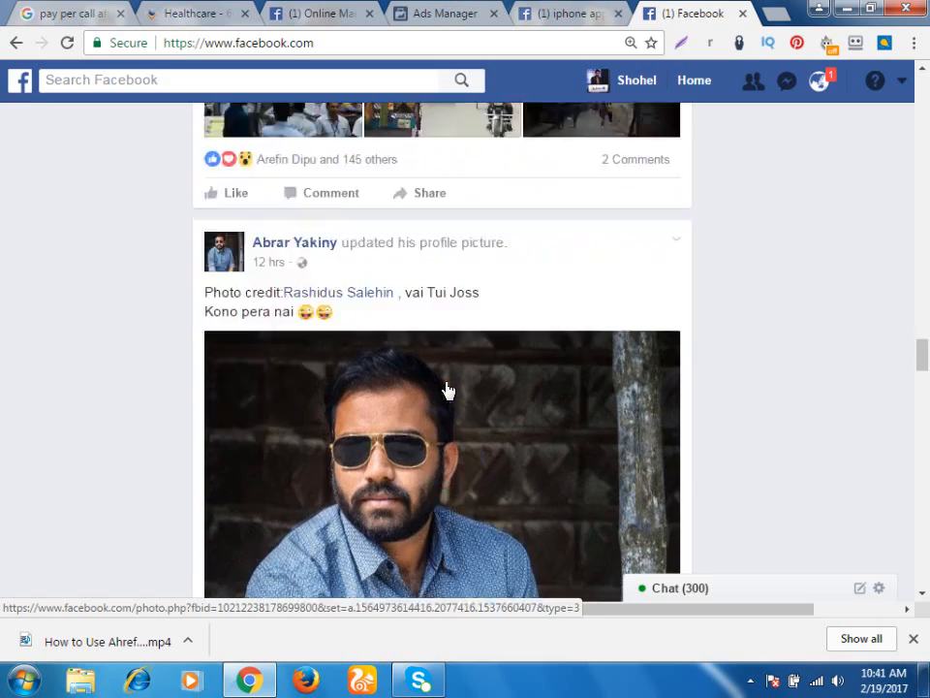
{"action": "scroll", "coordinate": [446, 390], "scroll_direction": "down", "scroll_amount": 3}
{"action": "scroll", "coordinate": [446, 390], "scroll_direction": "down", "scroll_amount": 10}
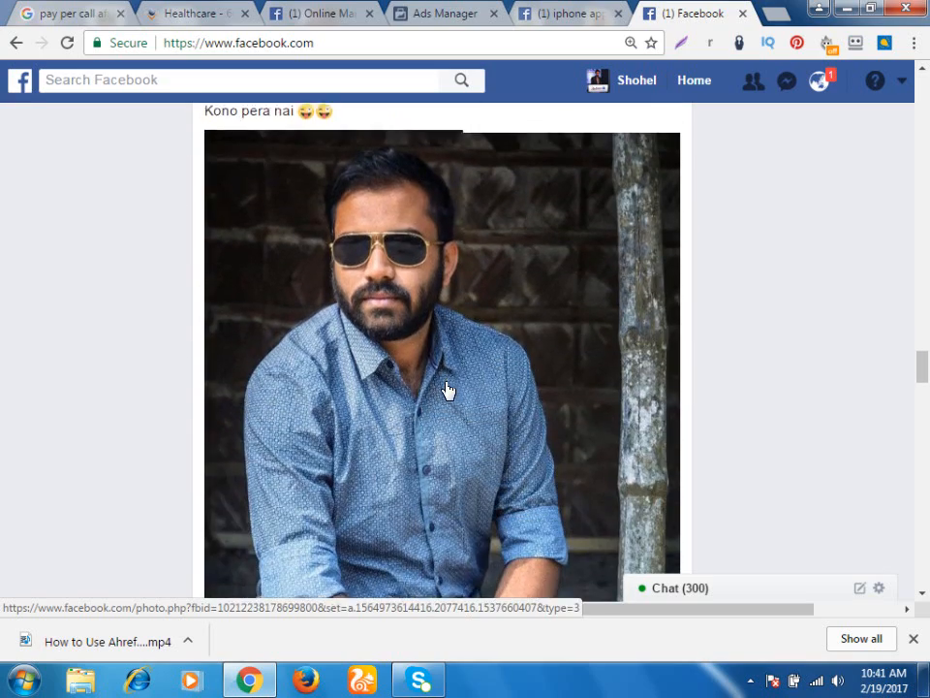
{"action": "scroll", "coordinate": [448, 390], "scroll_direction": "down", "scroll_amount": 15}
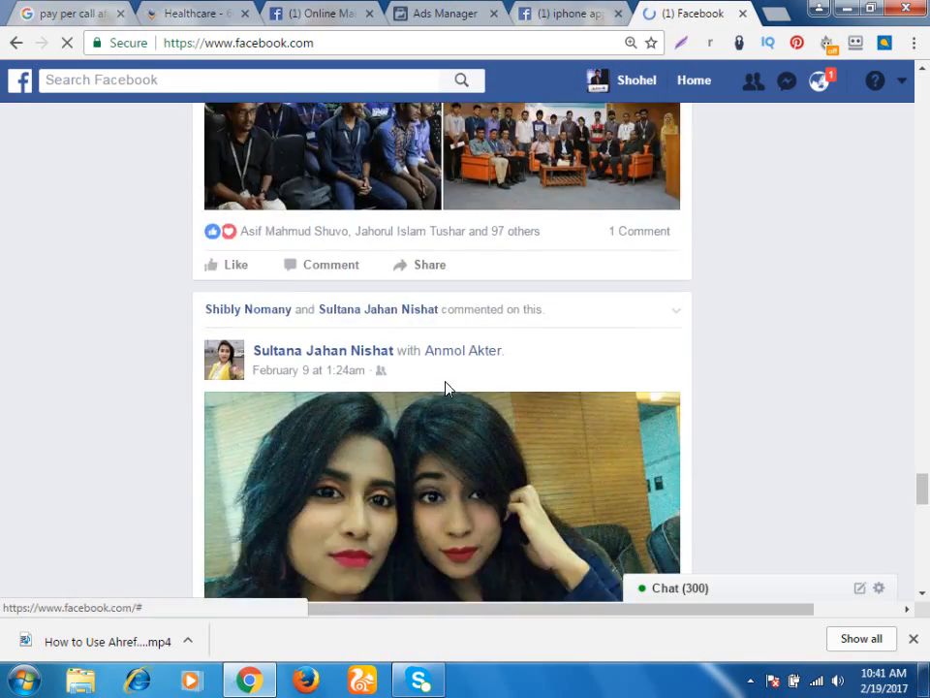
{"action": "scroll", "coordinate": [448, 389], "scroll_direction": "up", "scroll_amount": 7}
{"action": "scroll", "coordinate": [447, 390], "scroll_direction": "up", "scroll_amount": 7}
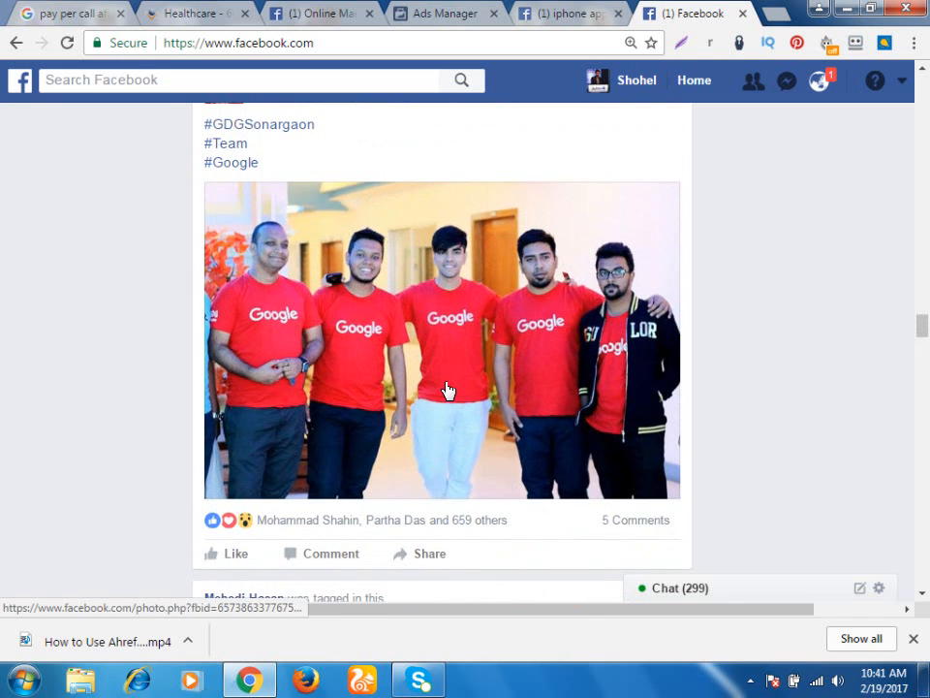
{"action": "scroll", "coordinate": [448, 390], "scroll_direction": "up", "scroll_amount": 3}
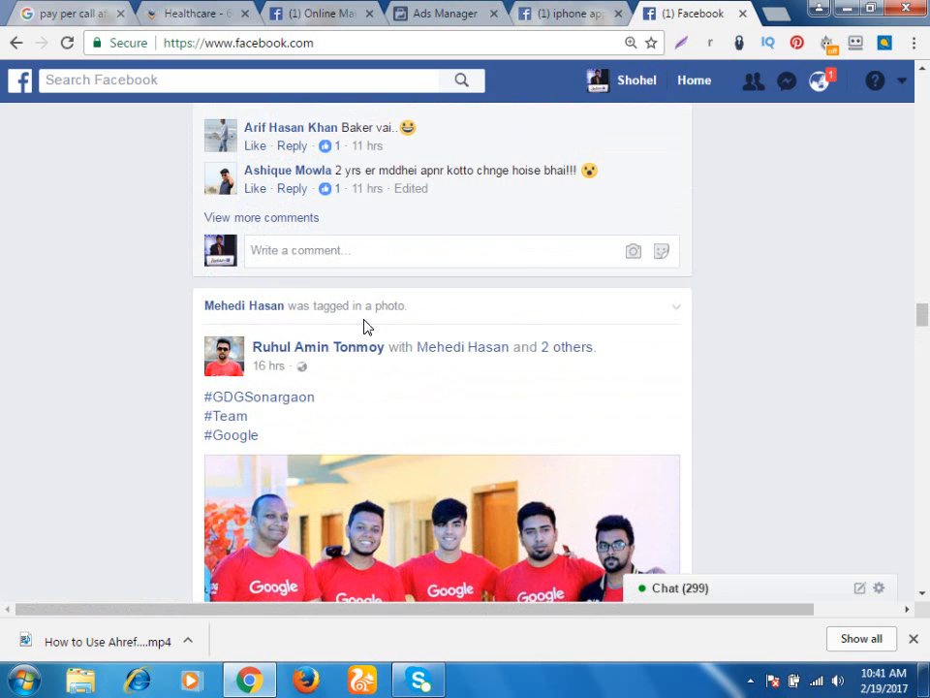
{"action": "scroll", "coordinate": [366, 327], "scroll_direction": "down", "scroll_amount": 10}
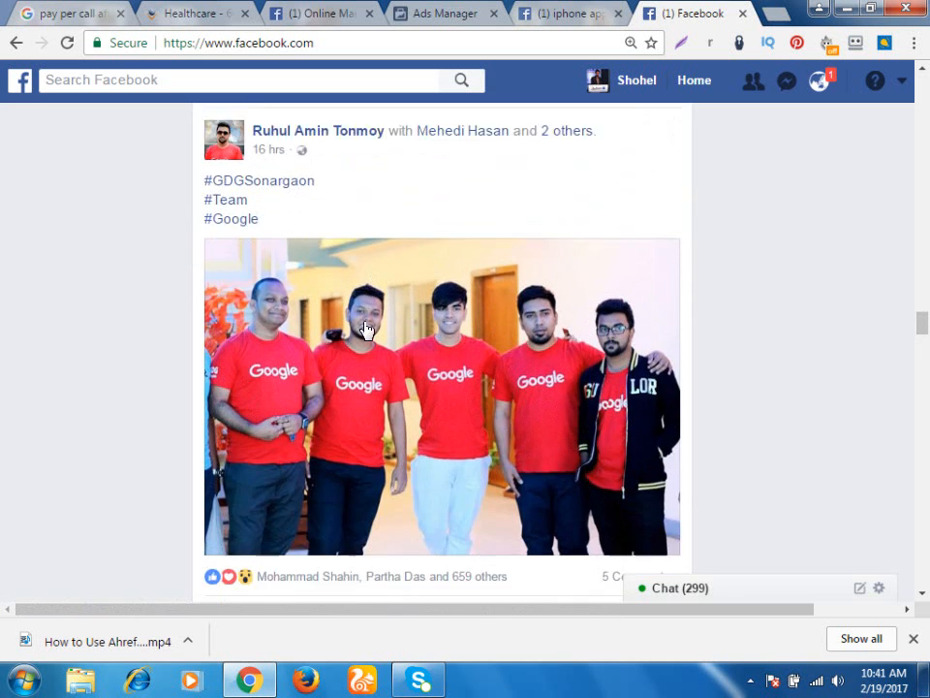
{"action": "scroll", "coordinate": [366, 336], "scroll_direction": "down", "scroll_amount": 15}
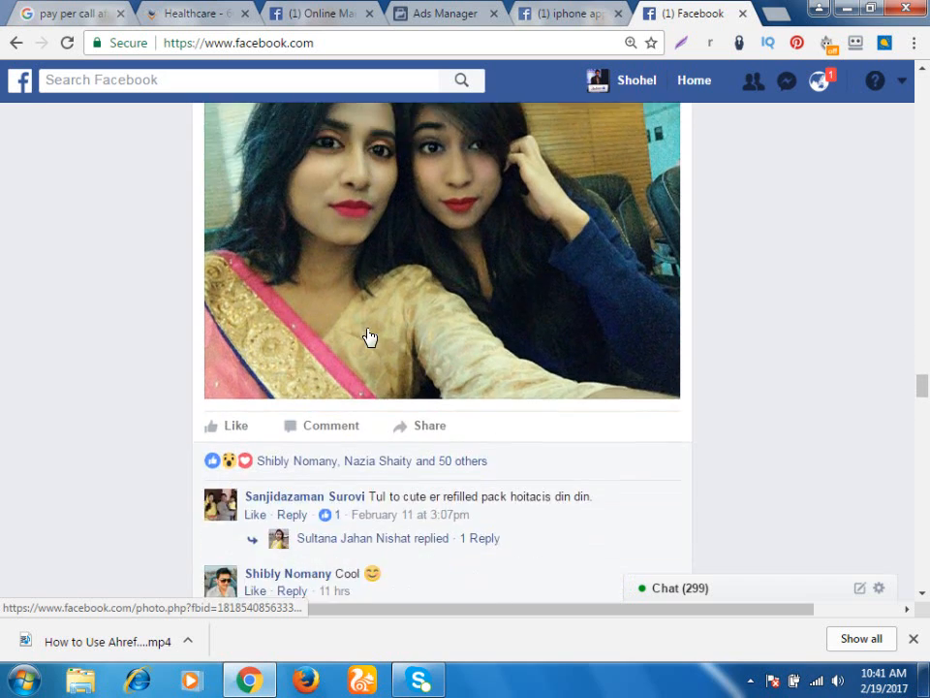
{"action": "scroll", "coordinate": [369, 336], "scroll_direction": "up", "scroll_amount": 12}
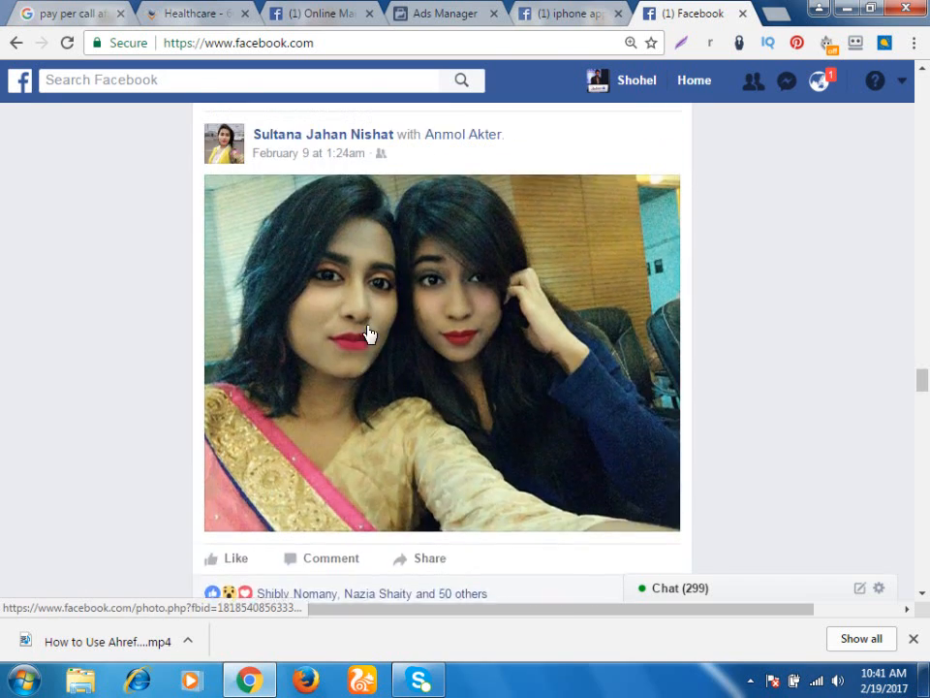
{"action": "scroll", "coordinate": [367, 332], "scroll_direction": "up", "scroll_amount": 2}
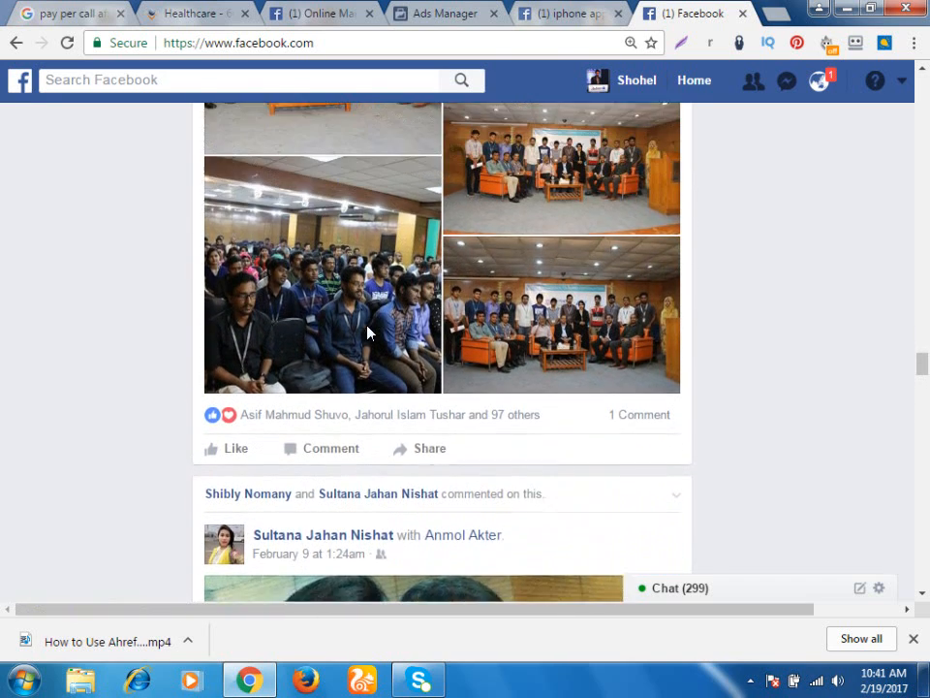
{"action": "scroll", "coordinate": [368, 334], "scroll_direction": "up", "scroll_amount": 1}
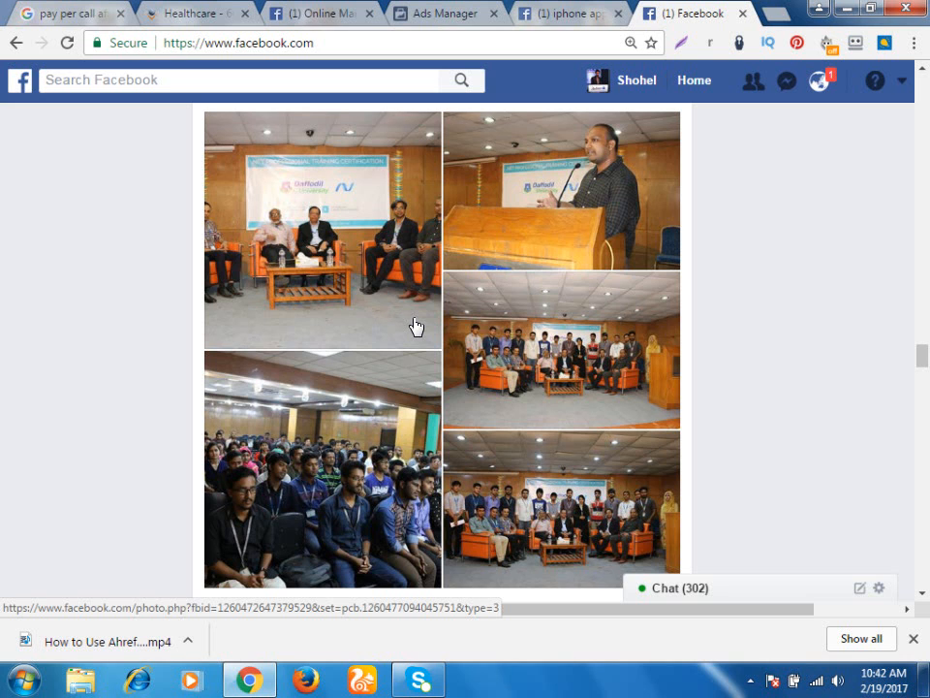
{"action": "scroll", "coordinate": [414, 327], "scroll_direction": "up", "scroll_amount": 5}
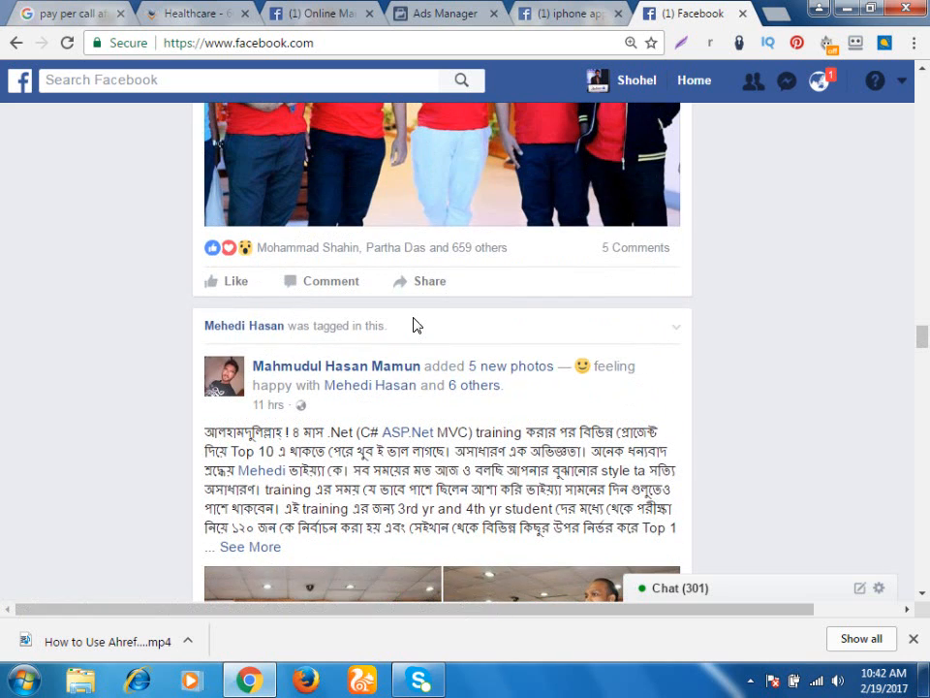
{"action": "scroll", "coordinate": [419, 327], "scroll_direction": "down", "scroll_amount": 5}
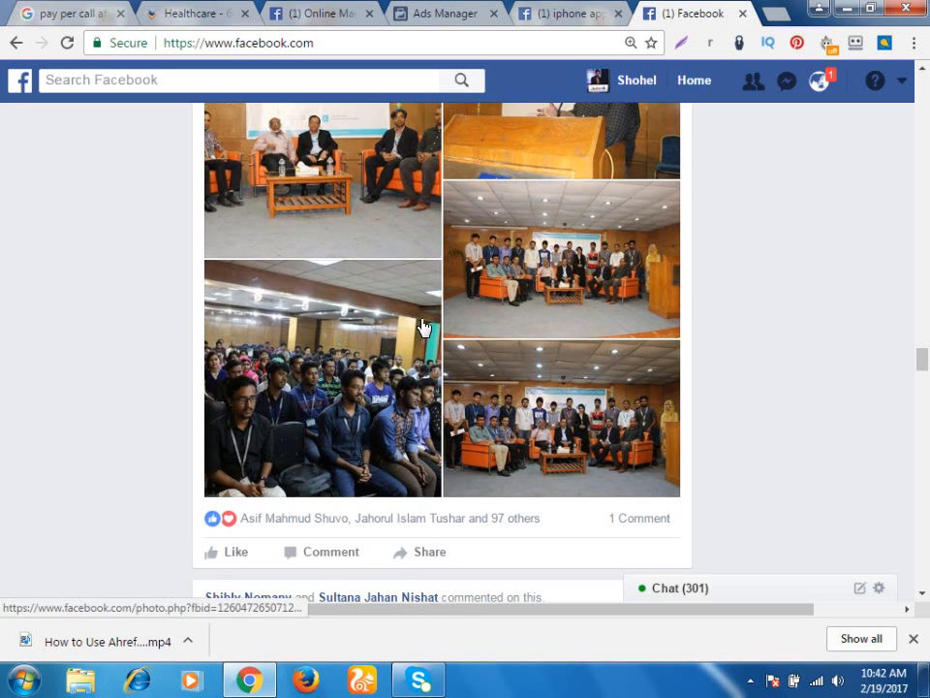
{"action": "scroll", "coordinate": [422, 328], "scroll_direction": "down", "scroll_amount": 10}
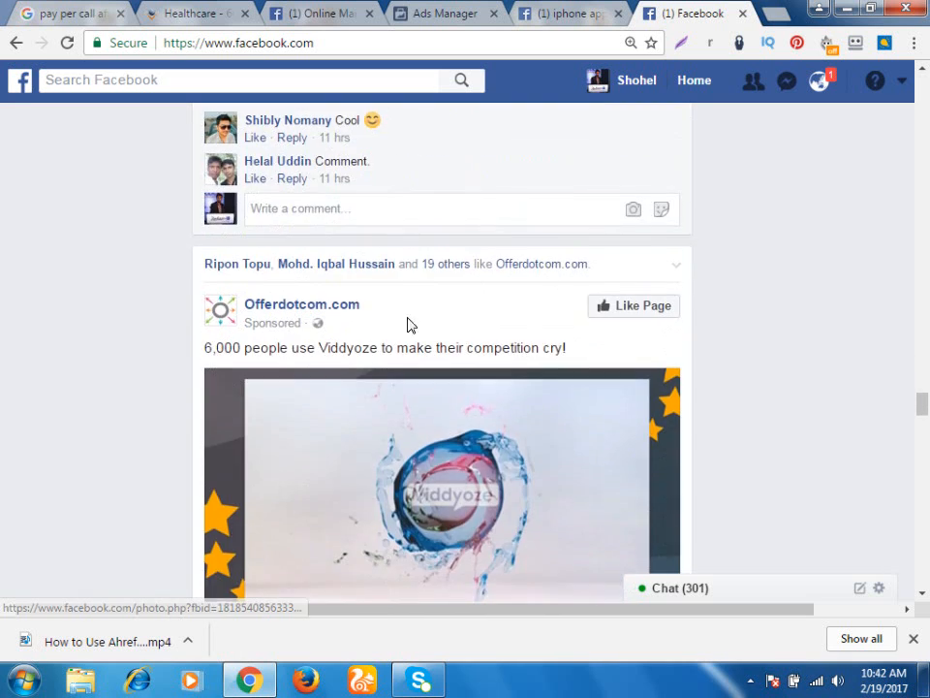
{"action": "scroll", "coordinate": [425, 194], "scroll_direction": "down", "scroll_amount": 15}
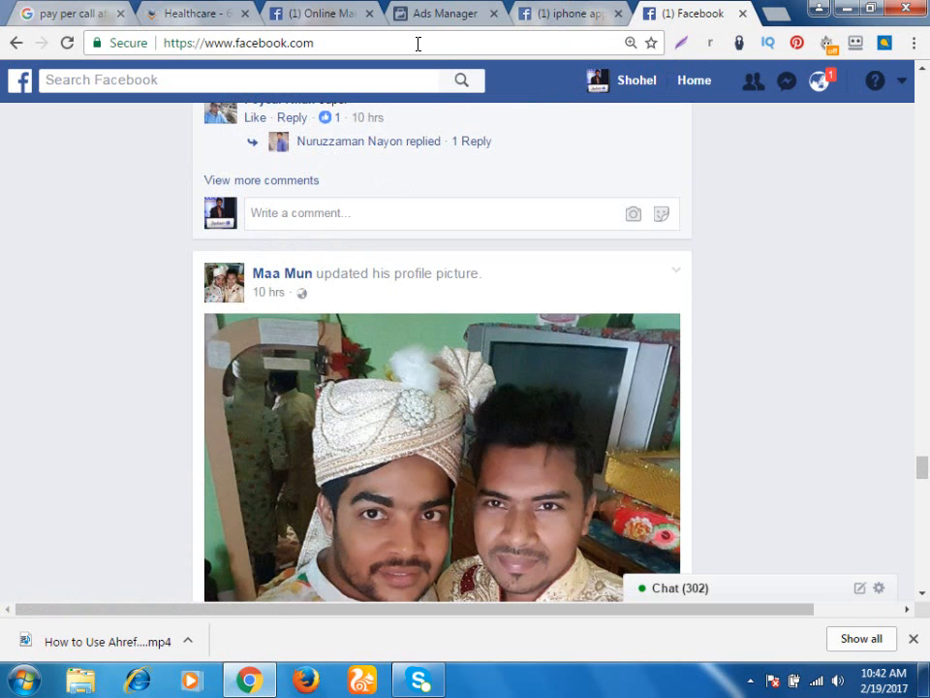
Return to Ads Manager and review the Engagement types: Post engagement, Page likes, Event responses and Offer claims
{"action": "left_click", "coordinate": [436, 13]}
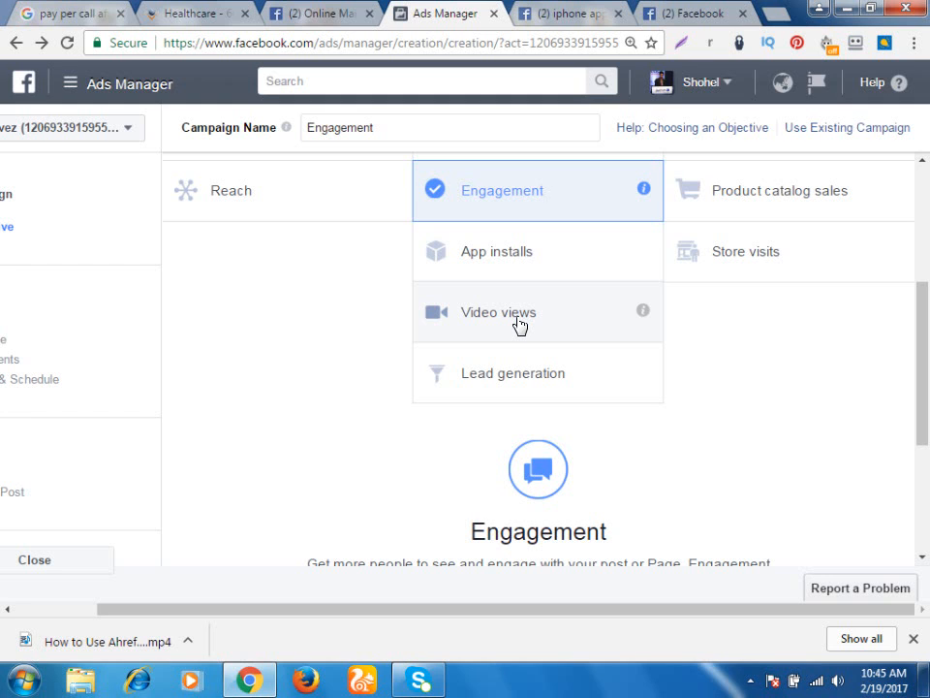
{"action": "scroll", "coordinate": [498, 327], "scroll_direction": "down", "scroll_amount": 3}
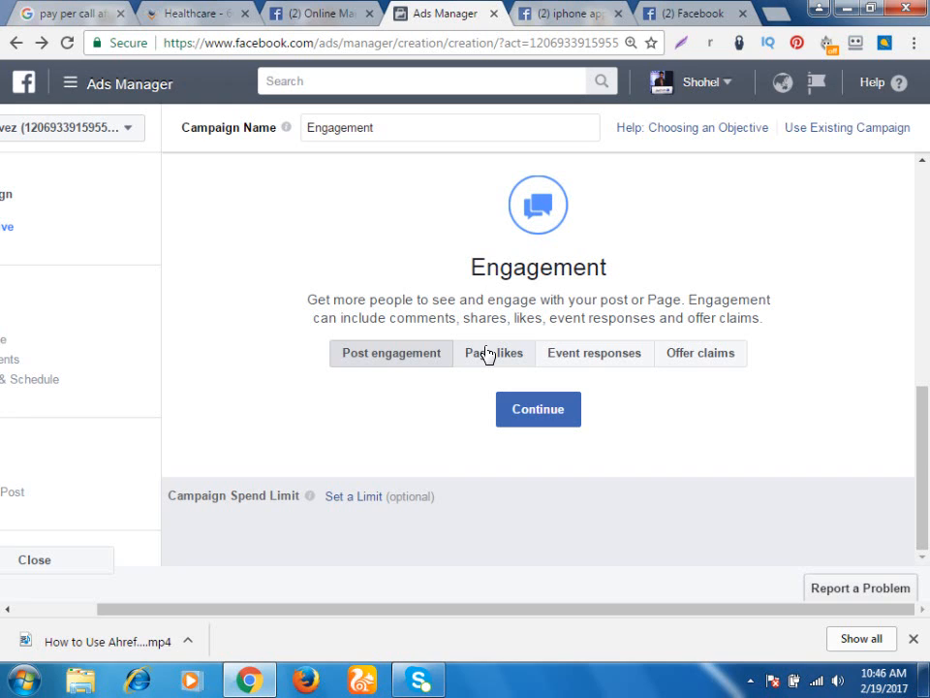
Choose the Traffic objective and continue to its ad set to review the audience and placement settings
{"action": "scroll", "coordinate": [489, 283], "scroll_direction": "up", "scroll_amount": 5}
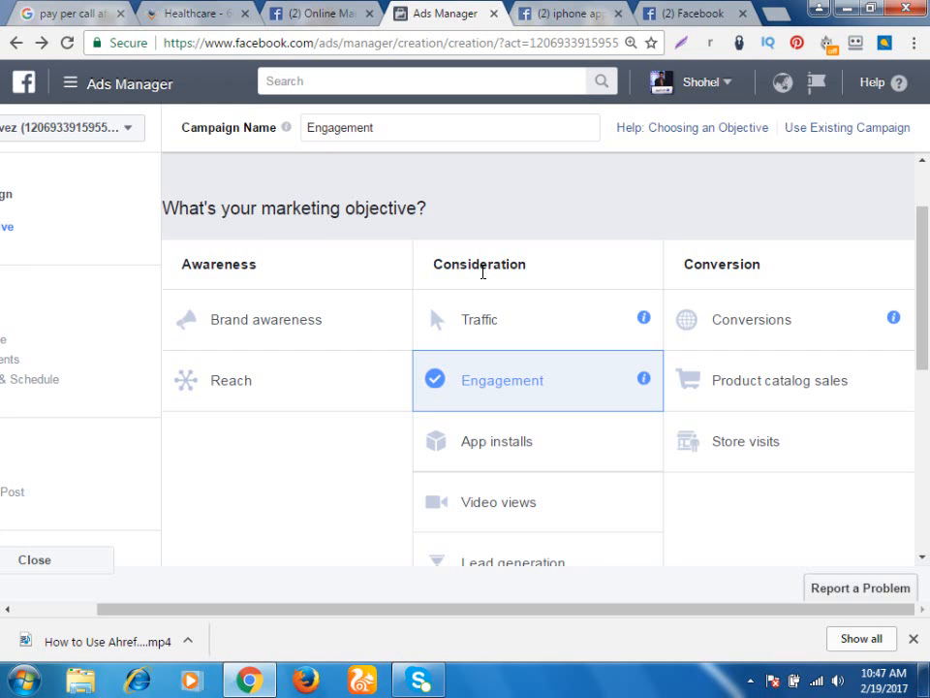
{"action": "left_click", "coordinate": [529, 327]}
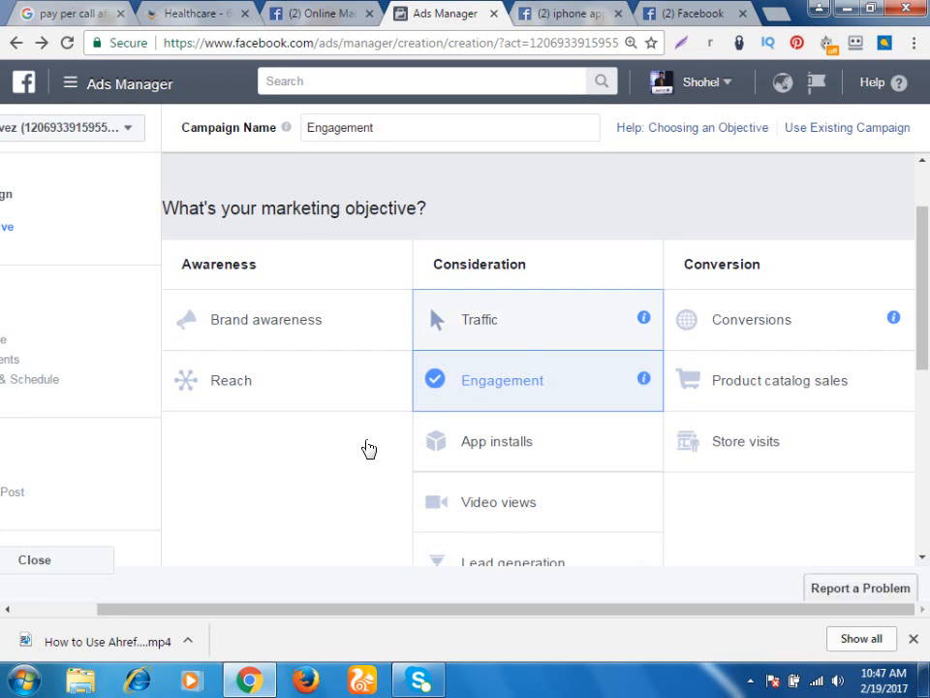
{"action": "scroll", "coordinate": [483, 484], "scroll_direction": "down", "scroll_amount": 2}
{"action": "left_click", "coordinate": [532, 416]}
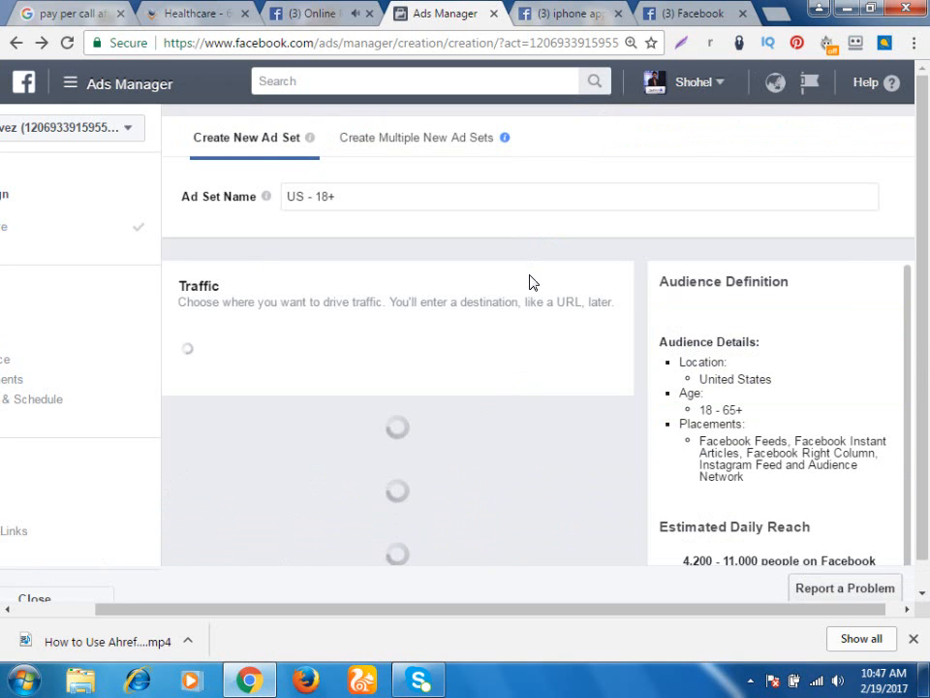
{"action": "scroll", "coordinate": [500, 334], "scroll_direction": "down", "scroll_amount": 10}
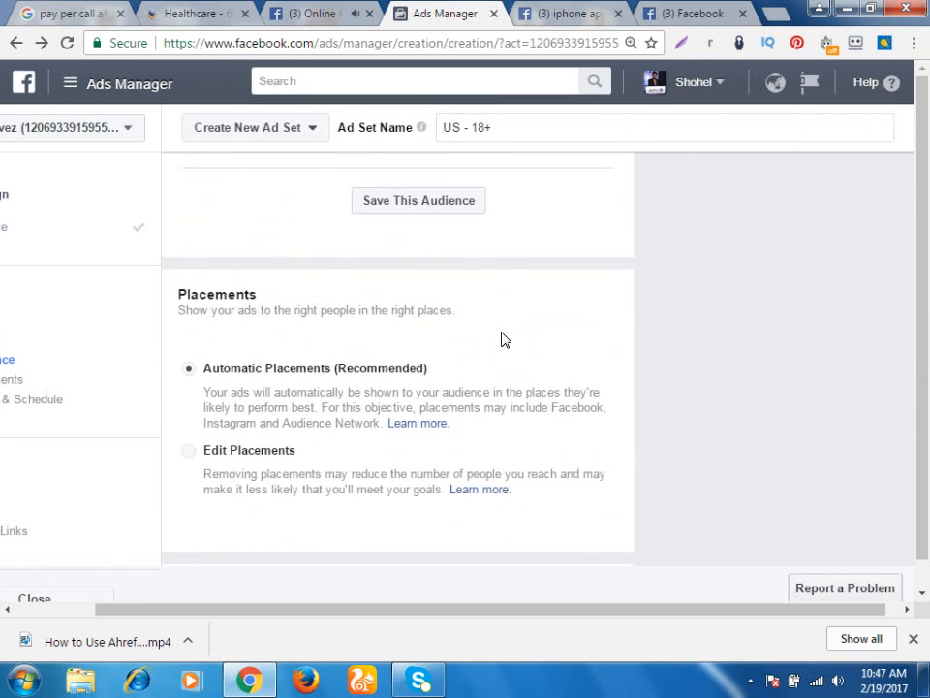
{"action": "scroll", "coordinate": [500, 315], "scroll_direction": "down", "scroll_amount": 4}
{"action": "scroll", "coordinate": [500, 314], "scroll_direction": "up", "scroll_amount": 9}
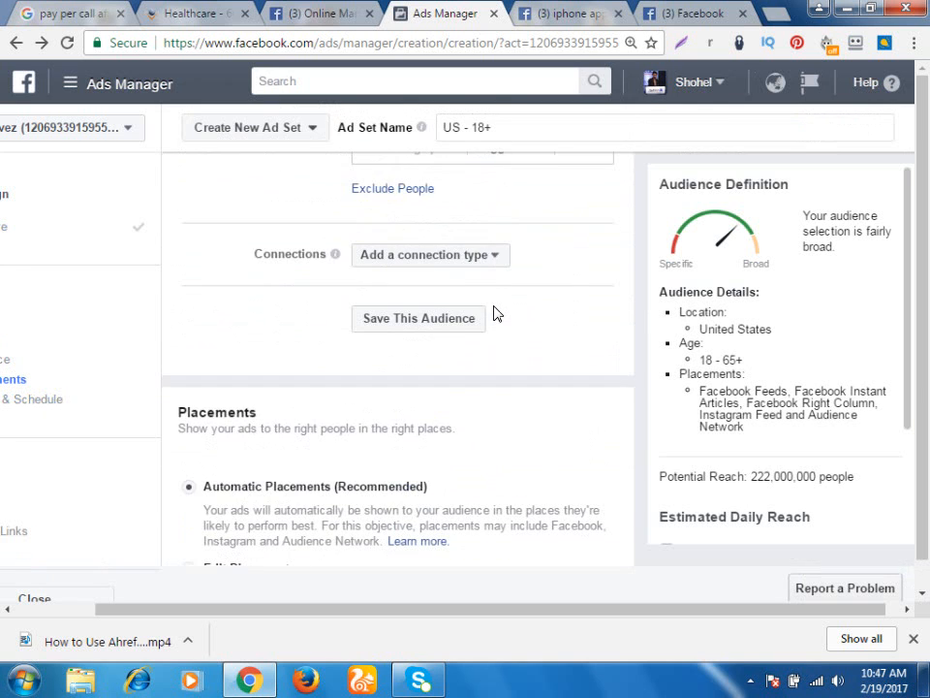
Go back to the Rupganj Shop page, start creating a new ad and review the list of marketing objectives
{"action": "left_click", "coordinate": [16, 44]}
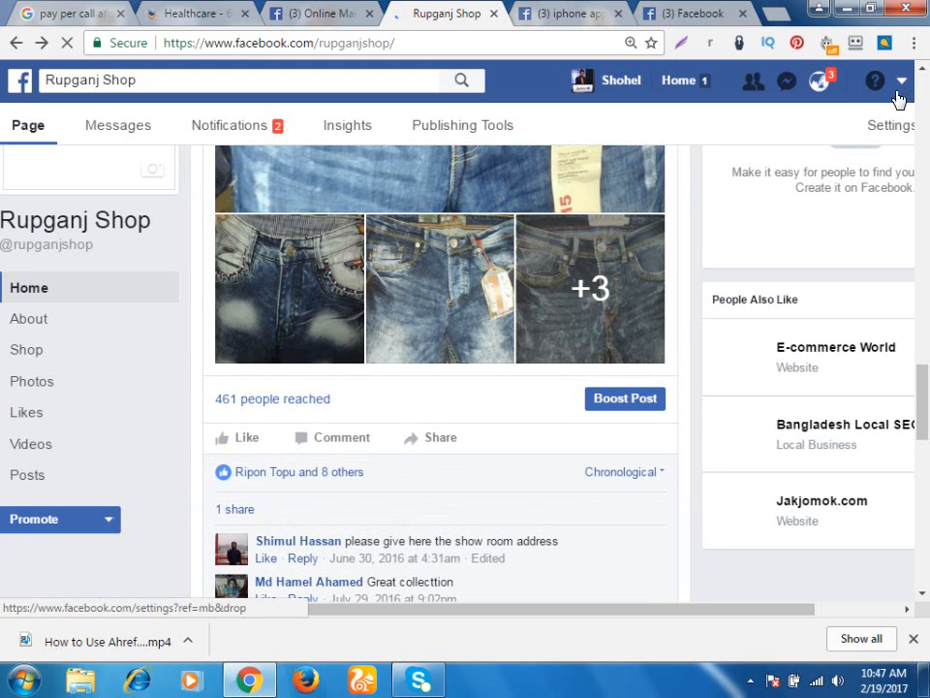
{"action": "left_click", "coordinate": [903, 83]}
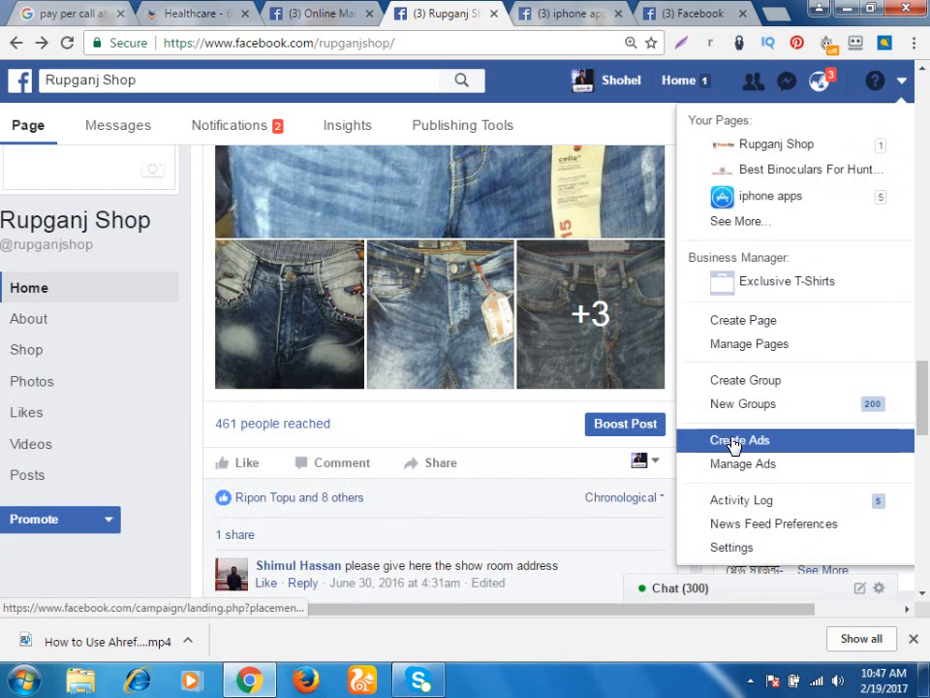
{"action": "left_click", "coordinate": [735, 439]}
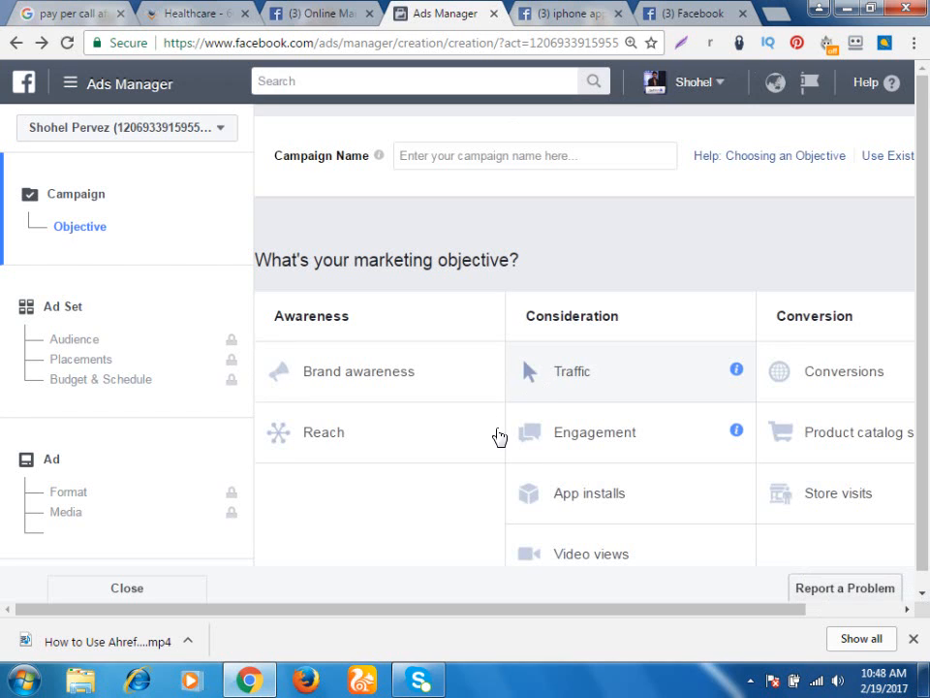
{"action": "left_click_drag", "start_coordinate": [434, 610], "coordinate": [675, 665]}
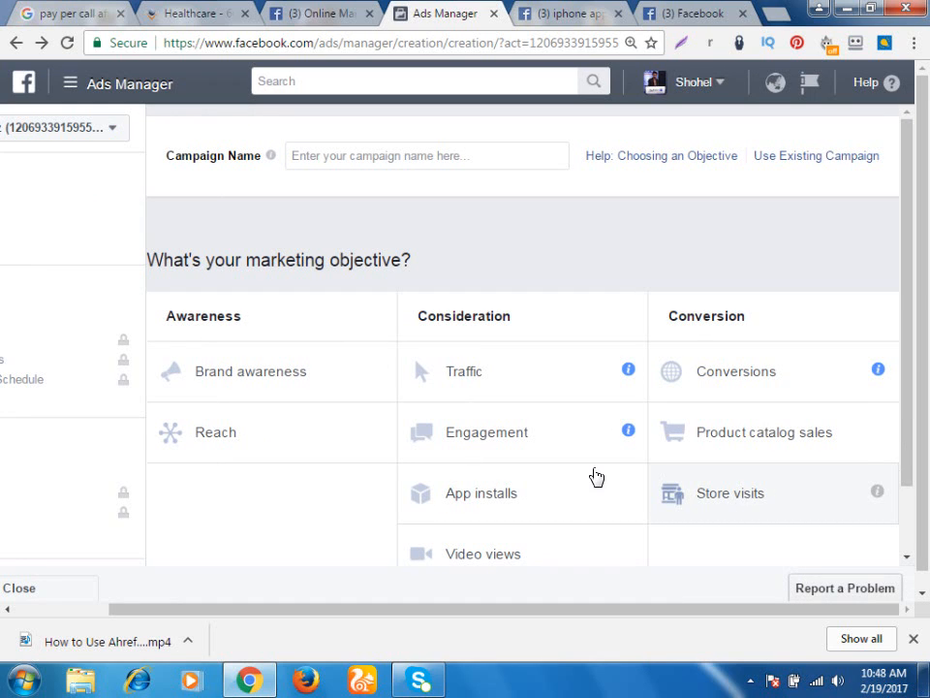
{"action": "scroll", "coordinate": [585, 476], "scroll_direction": "down", "scroll_amount": 2}
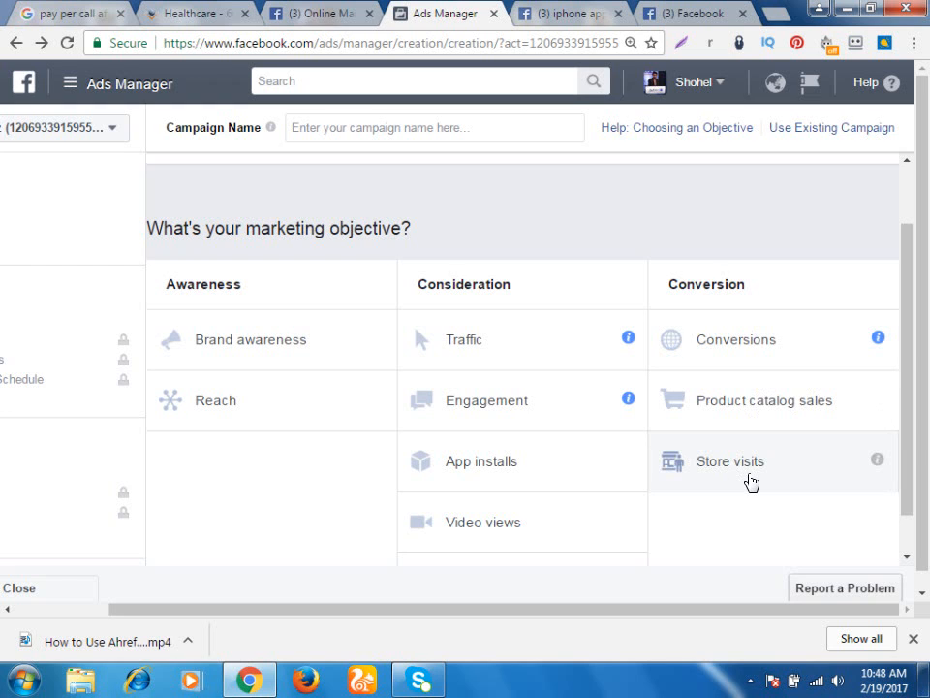
{"action": "scroll", "coordinate": [772, 436], "scroll_direction": "down", "scroll_amount": 1}
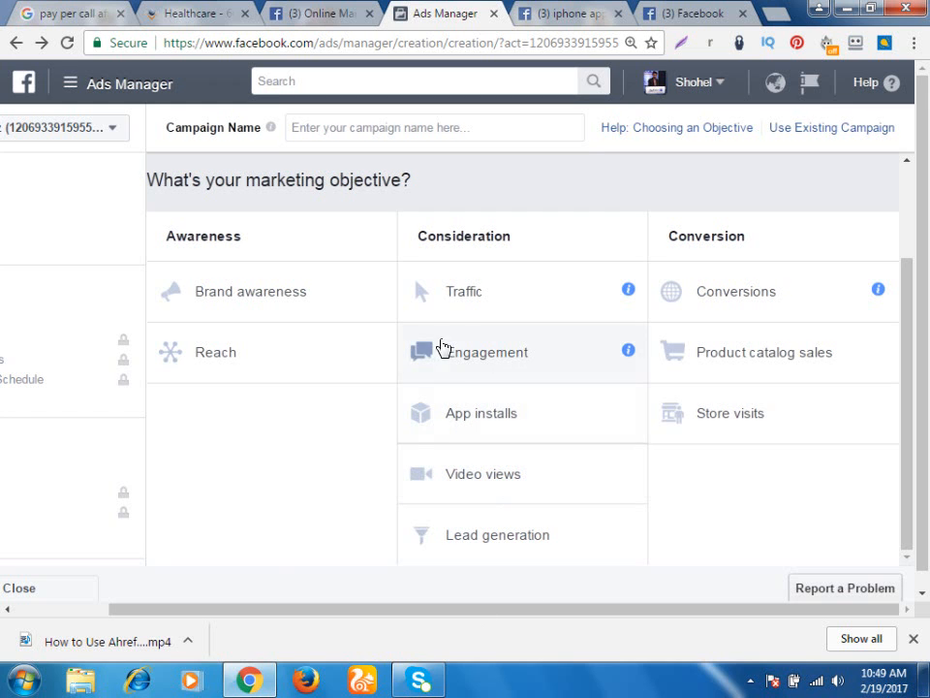
Select the Engagement objective and review its description, its engagement types and its place among the Consideration objectives
{"action": "left_click", "coordinate": [454, 369]}
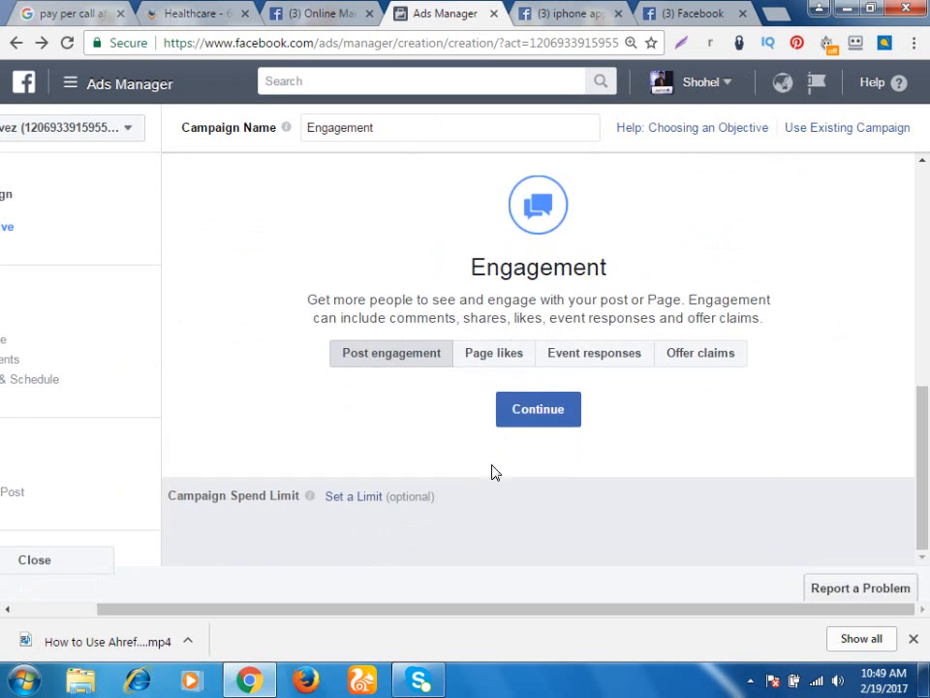
{"action": "scroll", "coordinate": [471, 380], "scroll_direction": "up", "scroll_amount": 2}
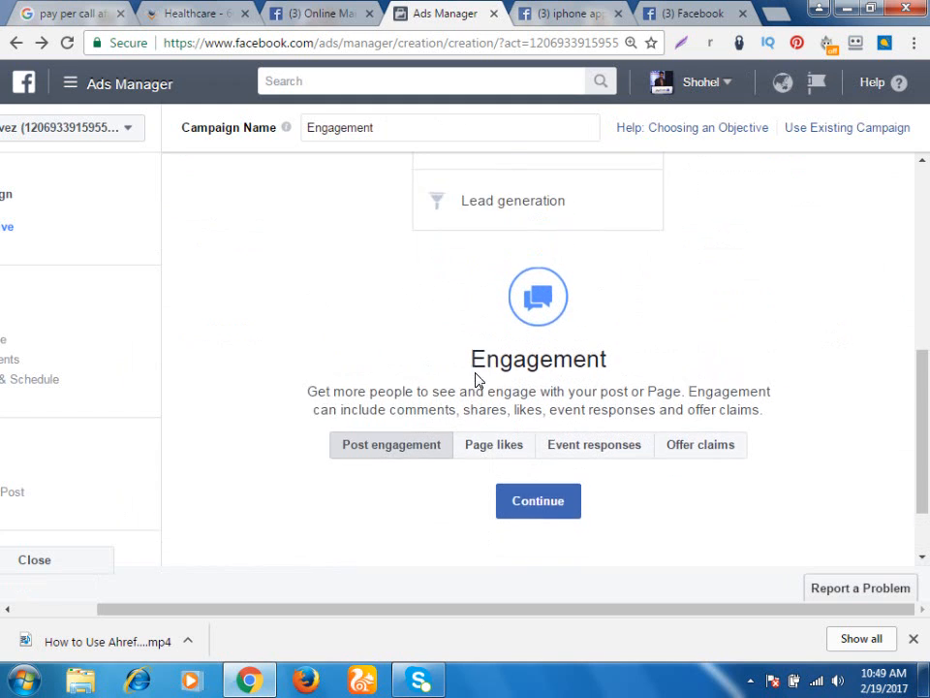
{"action": "scroll", "coordinate": [394, 495], "scroll_direction": "down", "scroll_amount": 1}
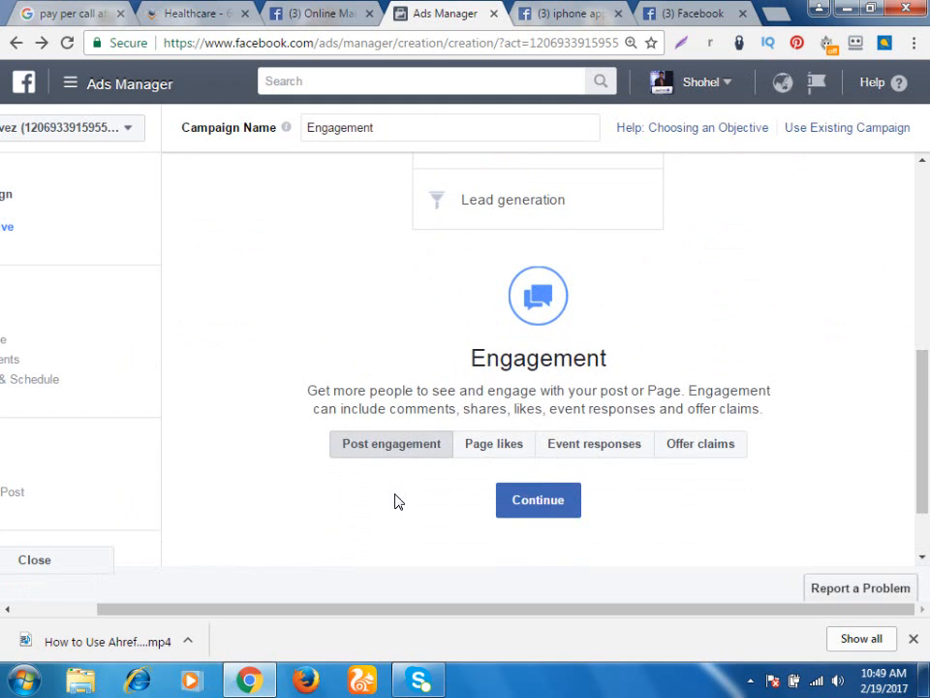
{"action": "scroll", "coordinate": [397, 494], "scroll_direction": "up", "scroll_amount": 2}
{"action": "scroll", "coordinate": [409, 441], "scroll_direction": "up", "scroll_amount": 2}
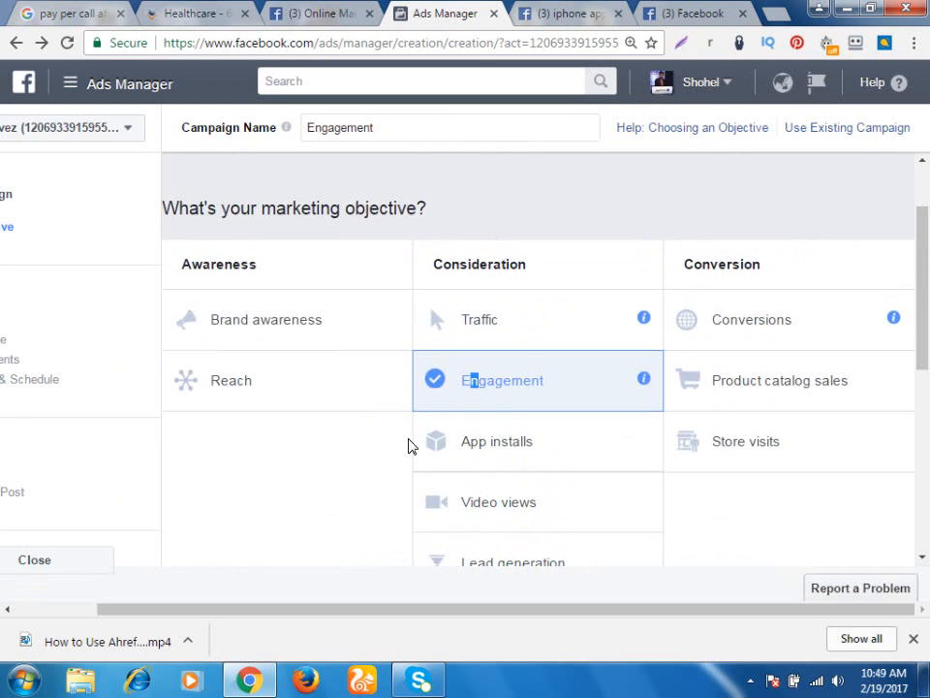
{"action": "scroll", "coordinate": [406, 448], "scroll_direction": "up", "scroll_amount": 1}
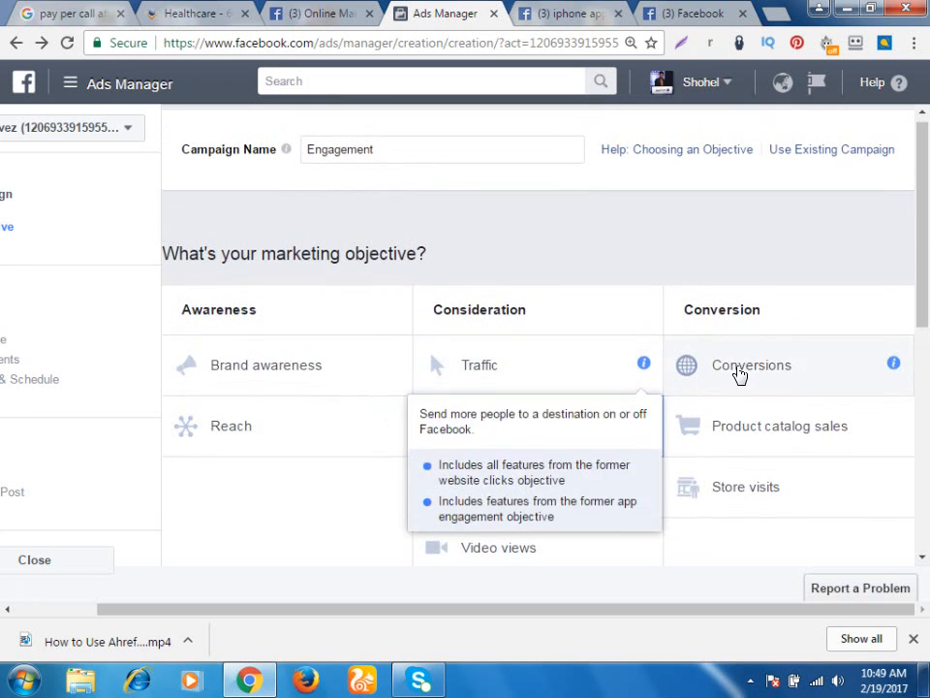
Select the Conversions and Video views objectives in turn and review the description of each
{"action": "left_click", "coordinate": [737, 367]}
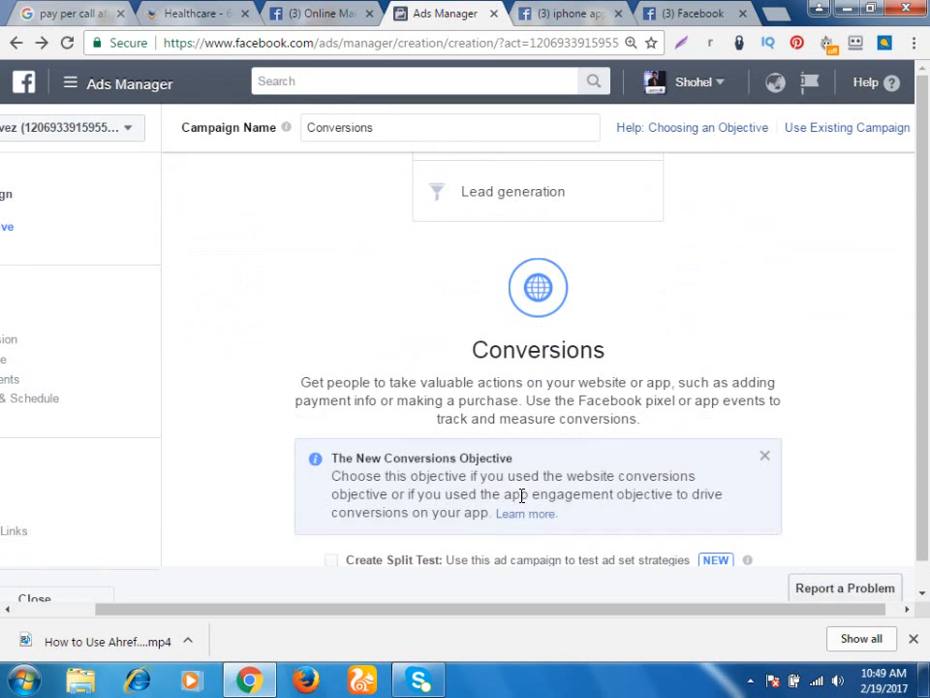
{"action": "scroll", "coordinate": [528, 504], "scroll_direction": "up", "scroll_amount": 4}
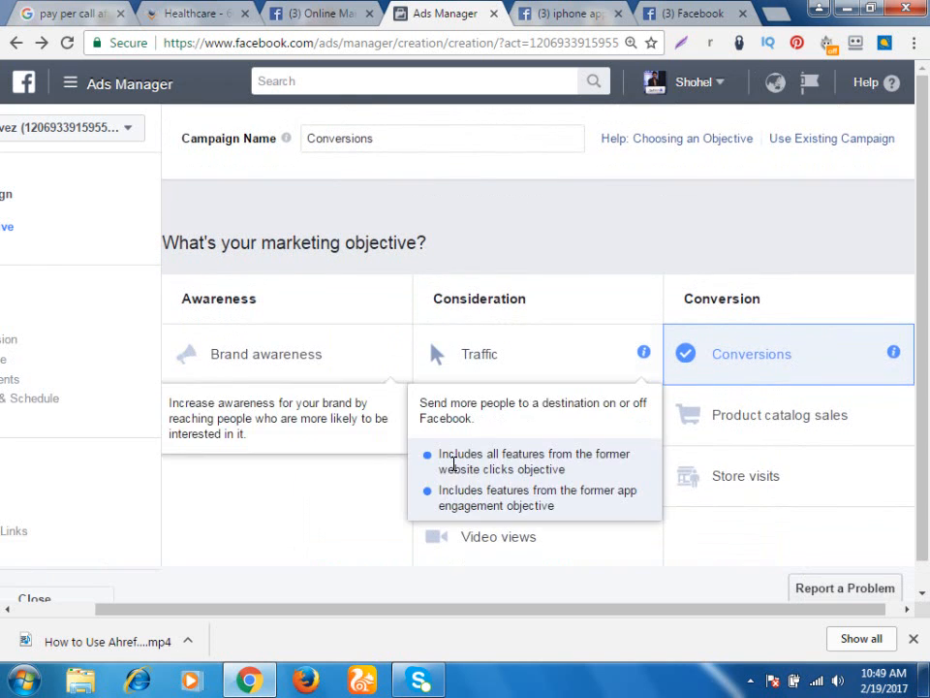
{"action": "scroll", "coordinate": [534, 504], "scroll_direction": "down", "scroll_amount": 1}
{"action": "left_click", "coordinate": [503, 521]}
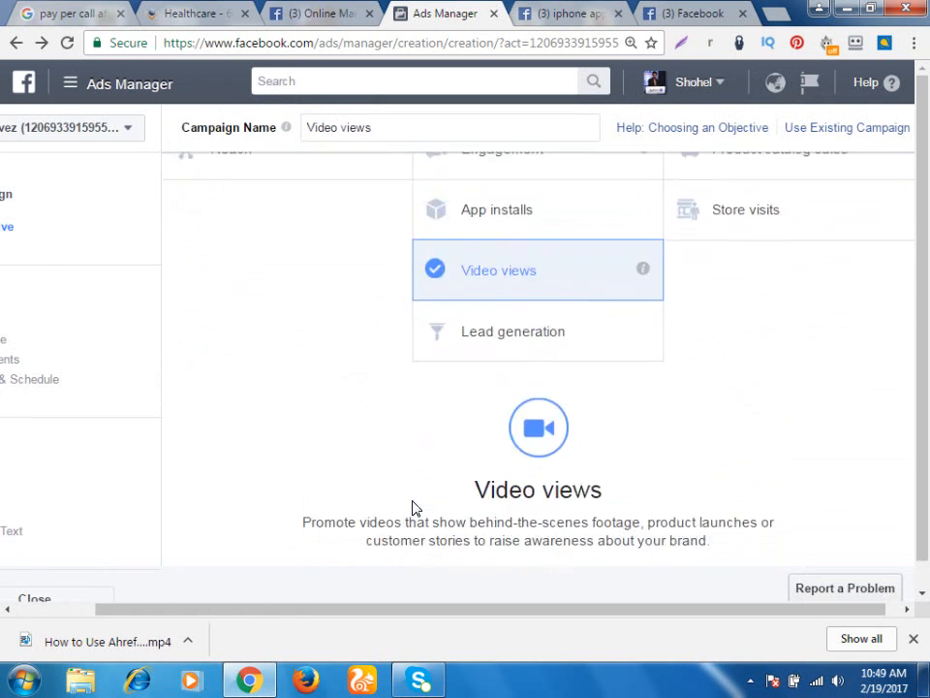
{"action": "scroll", "coordinate": [465, 354], "scroll_direction": "up", "scroll_amount": 2}
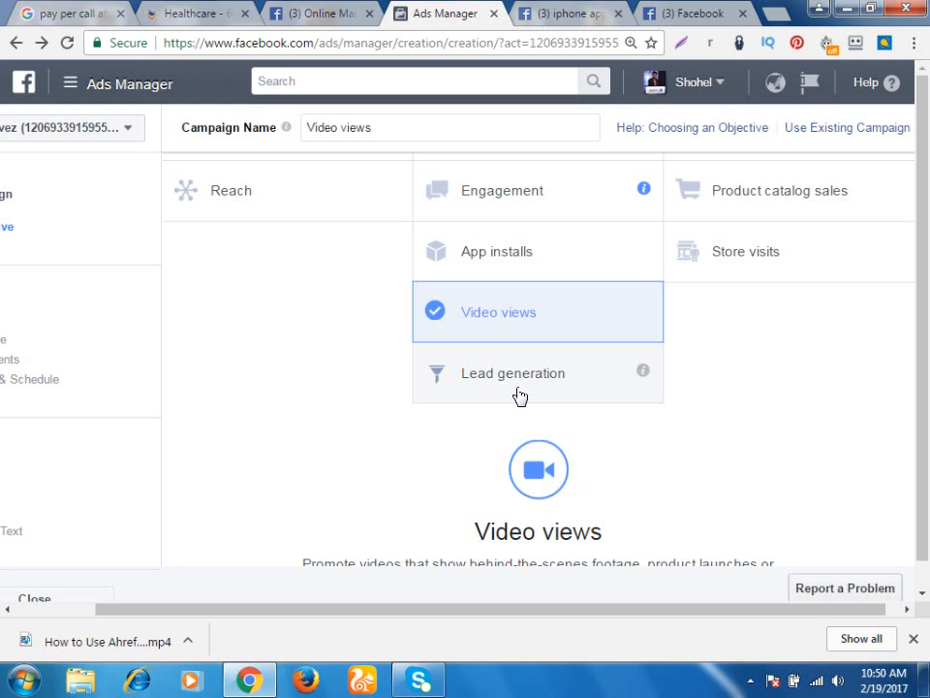
{"action": "scroll", "coordinate": [782, 221], "scroll_direction": "up", "scroll_amount": 3}
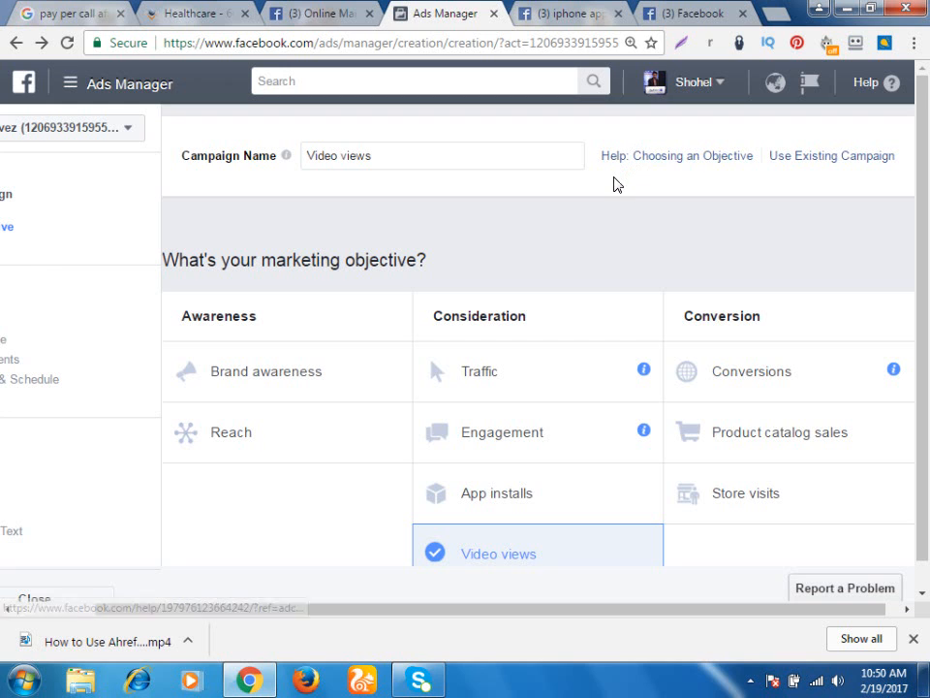
{"action": "left_click", "coordinate": [78, 84]}
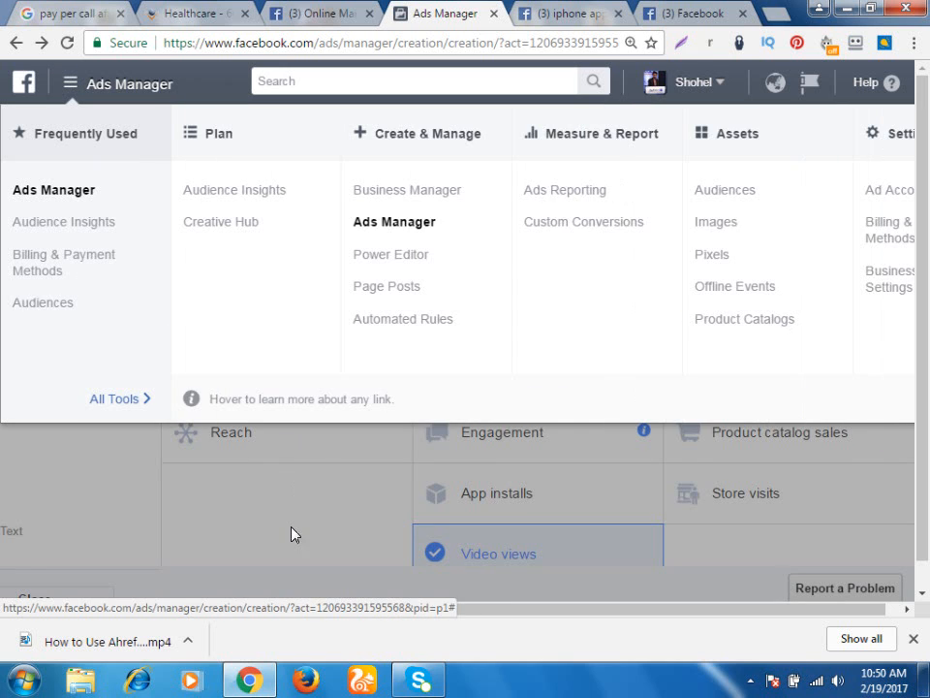
{"action": "left_click", "coordinate": [291, 527]}
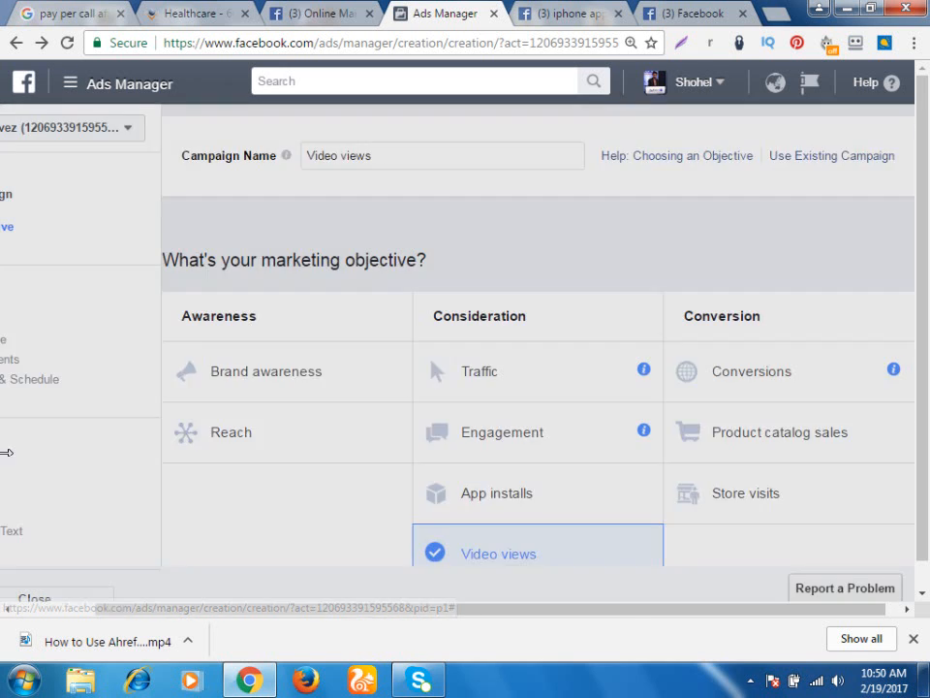
{"action": "scroll", "coordinate": [67, 510], "scroll_direction": "down", "scroll_amount": 1}
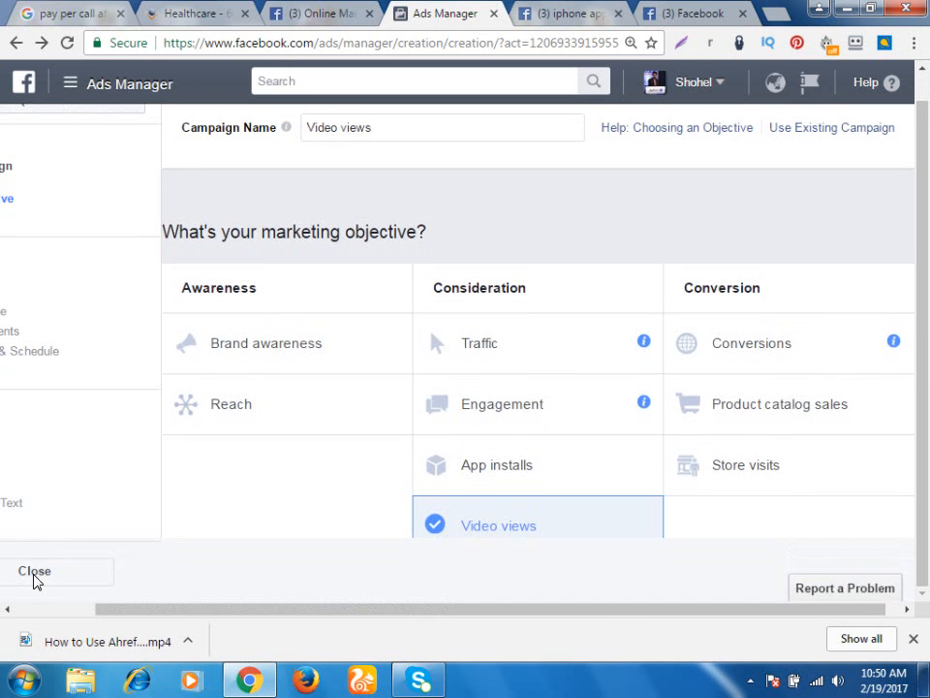
{"action": "scroll", "coordinate": [34, 576], "scroll_direction": "up", "scroll_amount": 1}
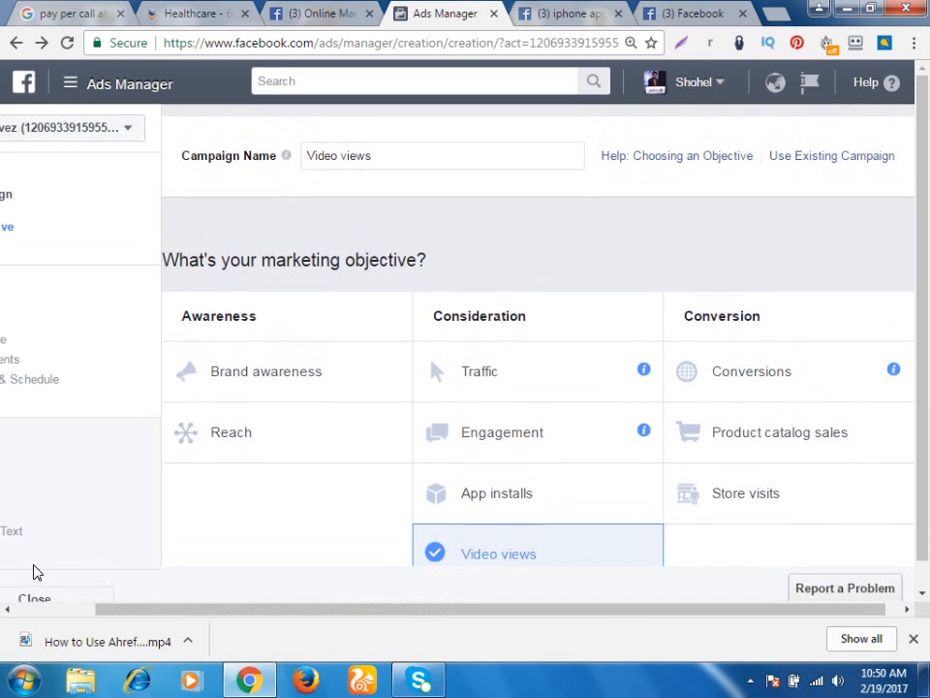
Open Audience Insights for Everyone on Facebook, dismiss the location tip and review the age, gender and lifestyle breakdowns
{"action": "left_click", "coordinate": [83, 87]}
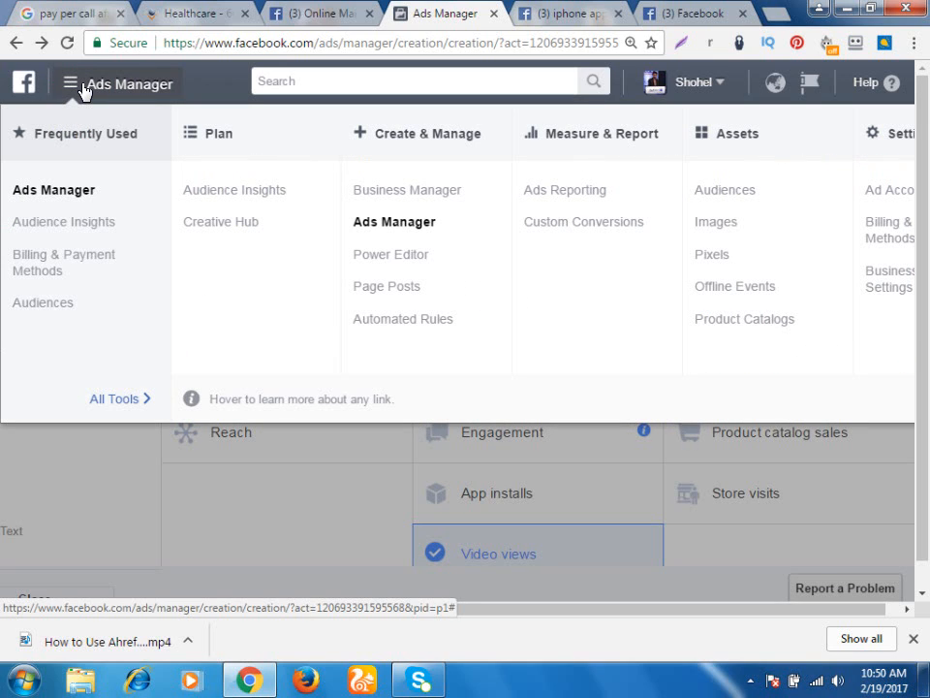
{"action": "left_click", "coordinate": [57, 229]}
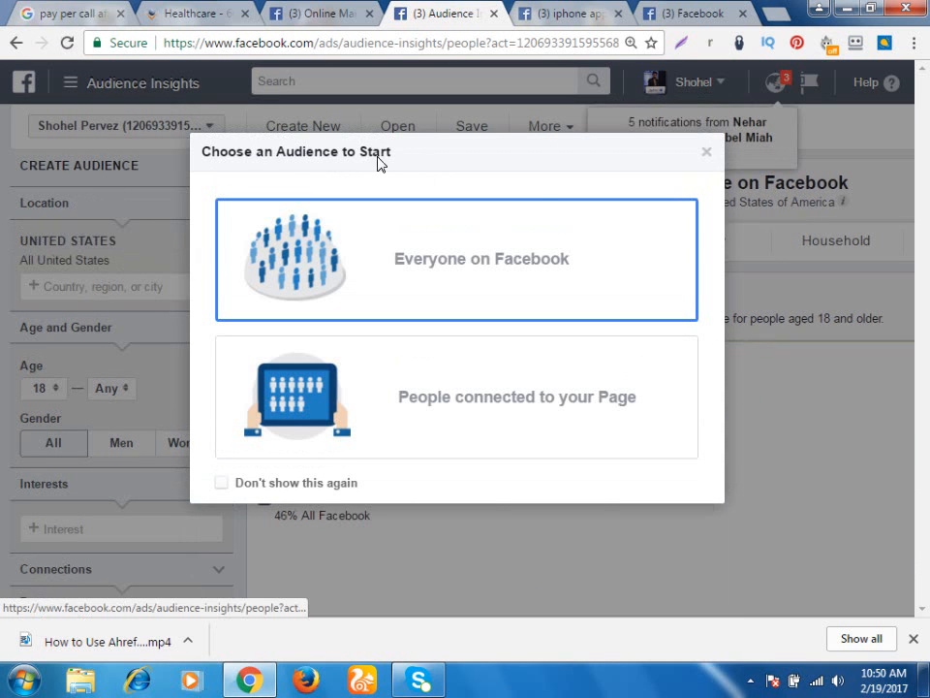
{"action": "left_click", "coordinate": [532, 257]}
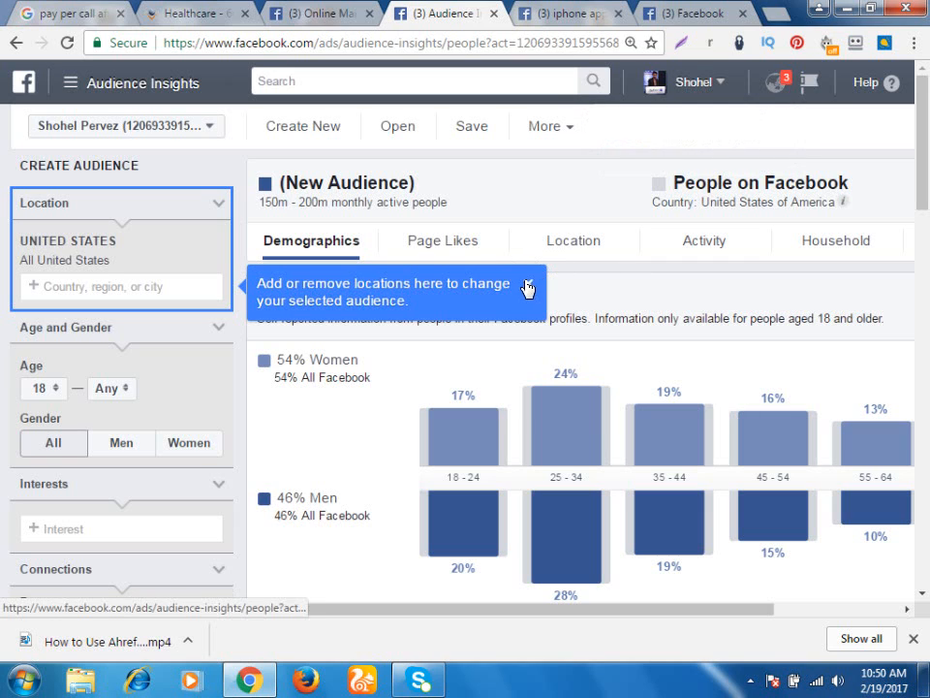
{"action": "left_click", "coordinate": [528, 289]}
{"action": "scroll", "coordinate": [441, 286], "scroll_direction": "down", "scroll_amount": 3}
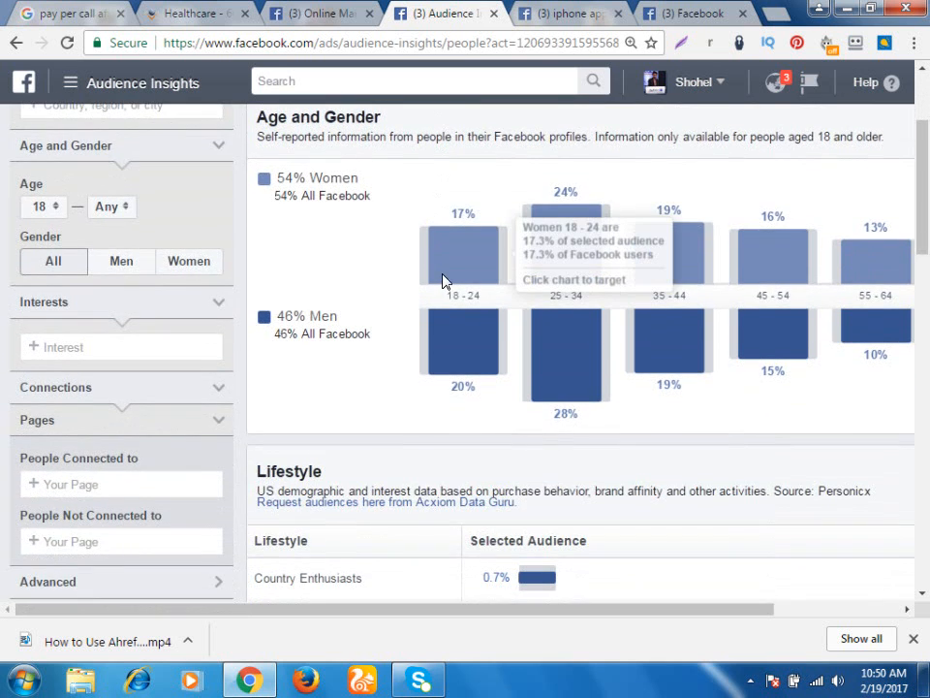
{"action": "scroll", "coordinate": [443, 281], "scroll_direction": "down", "scroll_amount": 3}
{"action": "scroll", "coordinate": [455, 233], "scroll_direction": "down", "scroll_amount": 4}
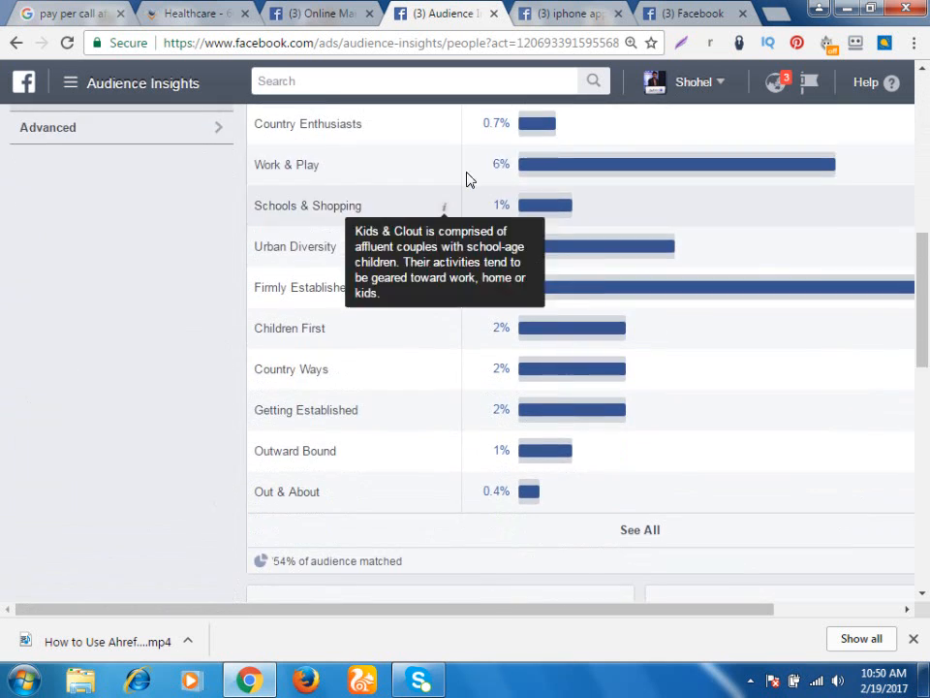
{"action": "scroll", "coordinate": [475, 166], "scroll_direction": "up", "scroll_amount": 8}
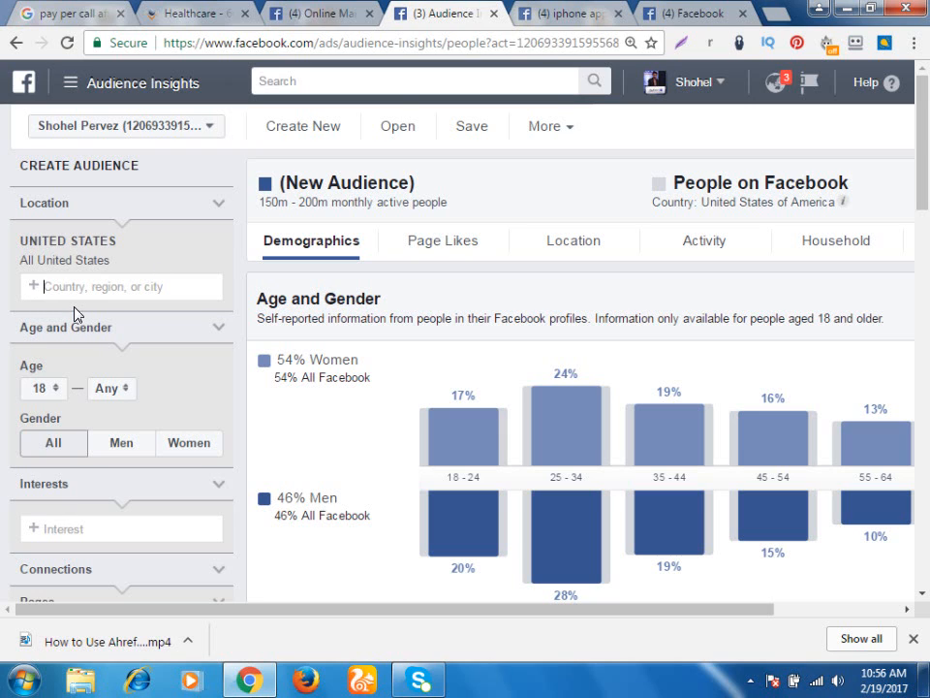
Add Bangladesh to the new audience's locations alongside the United States, and remove it again
{"action": "type", "text": "Banglades"}
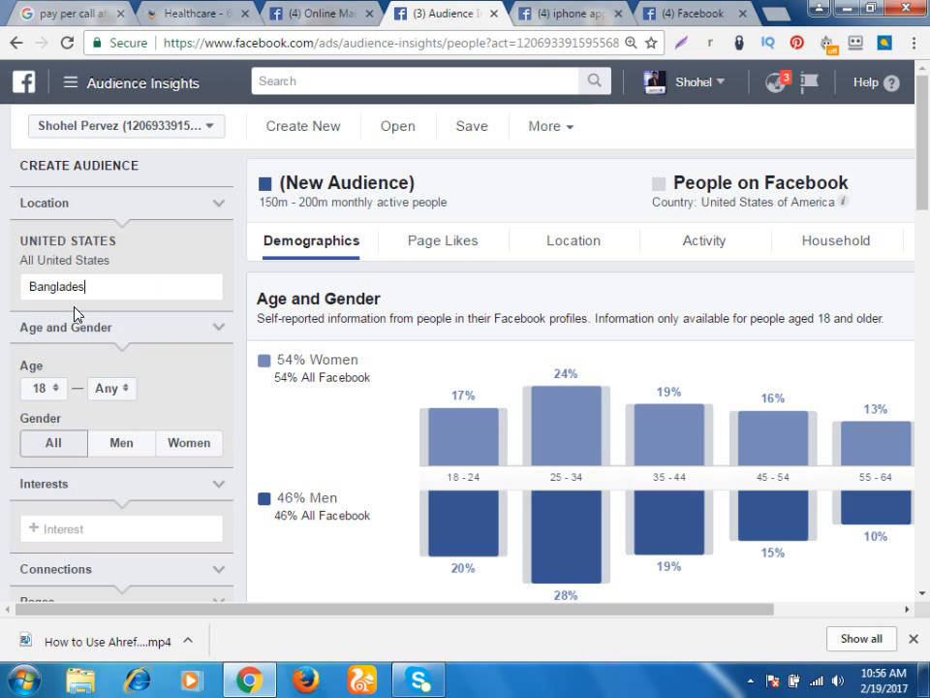
{"action": "type", "text": "h"}
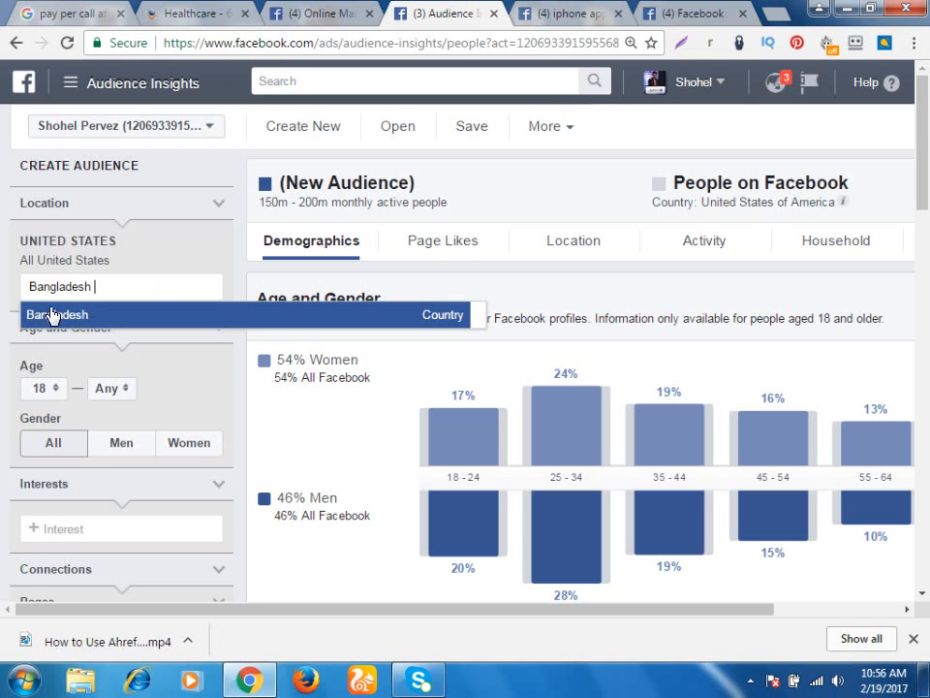
{"action": "left_click", "coordinate": [37, 314]}
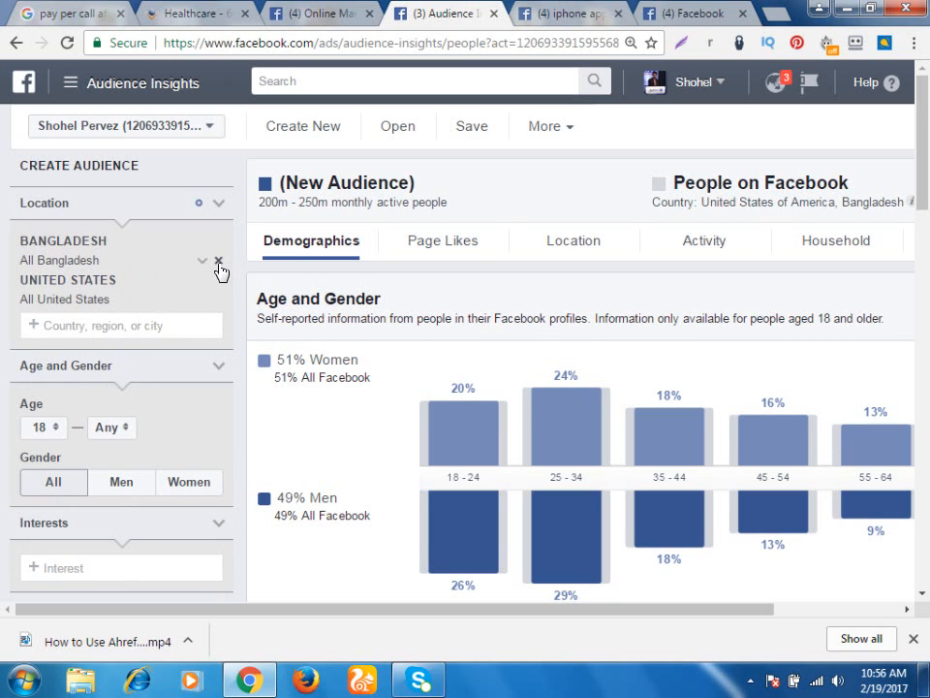
{"action": "left_click", "coordinate": [218, 261]}
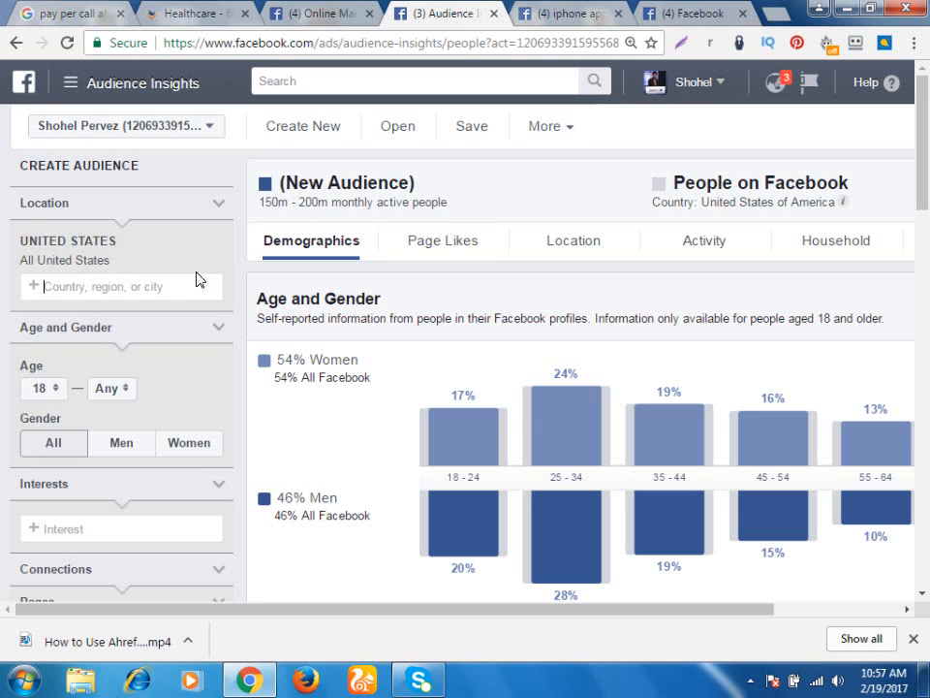
Remove the United States from the audience's locations, add it back and review the age and gender breakdown
{"action": "left_click", "coordinate": [220, 262]}
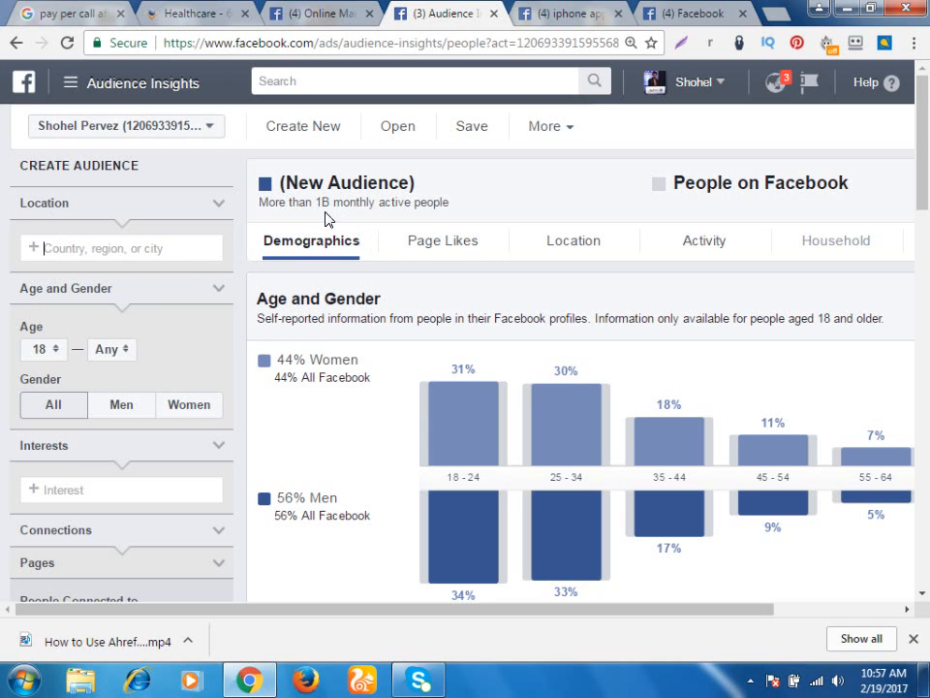
{"action": "left_click", "coordinate": [128, 252]}
{"action": "type", "text": "uni"}
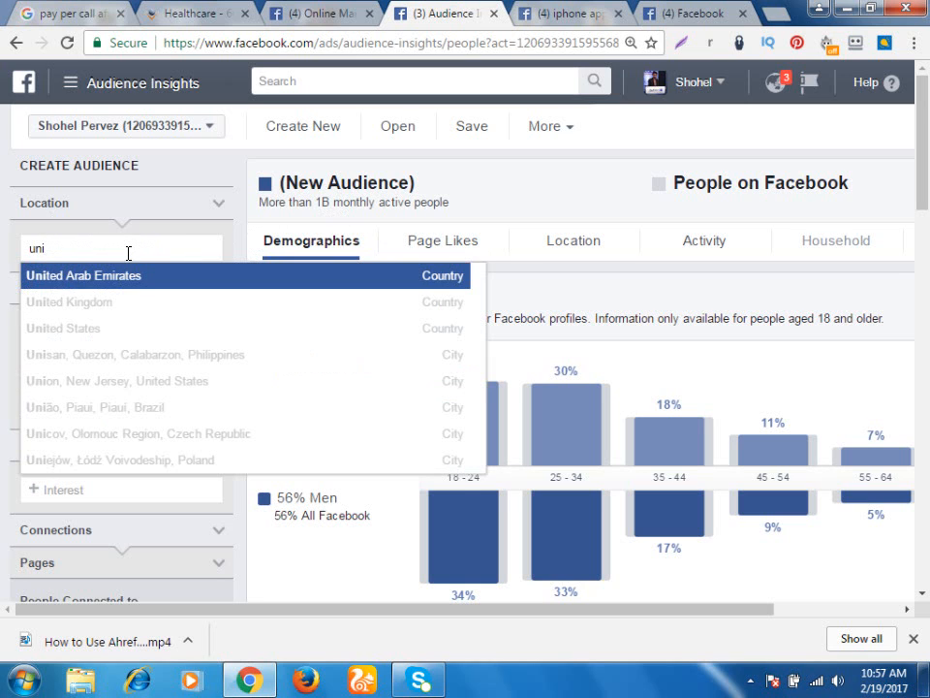
{"action": "left_click", "coordinate": [89, 331]}
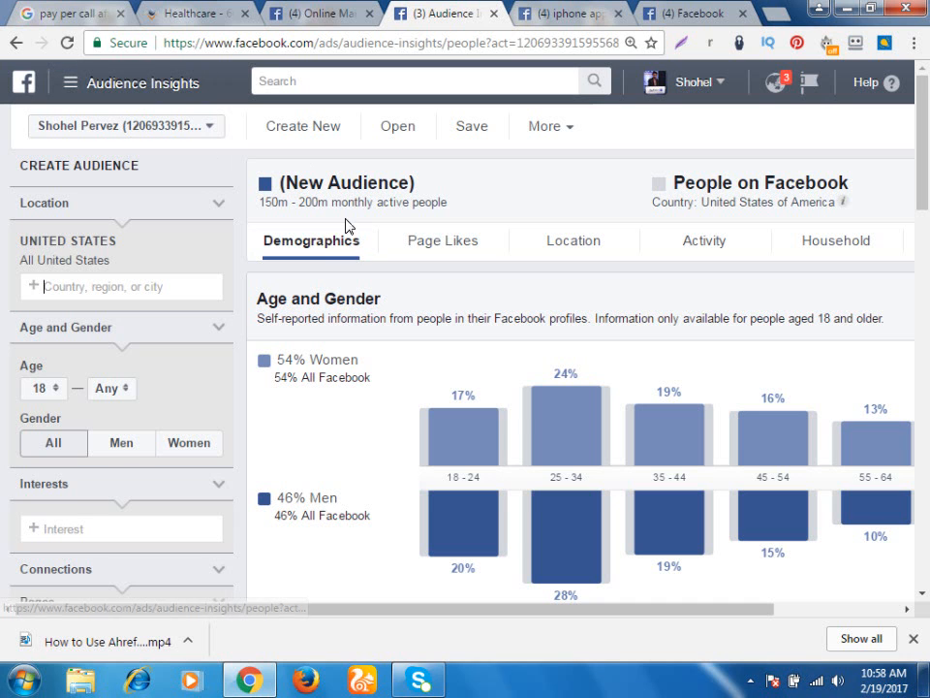
{"action": "scroll", "coordinate": [397, 295], "scroll_direction": "down", "scroll_amount": 1}
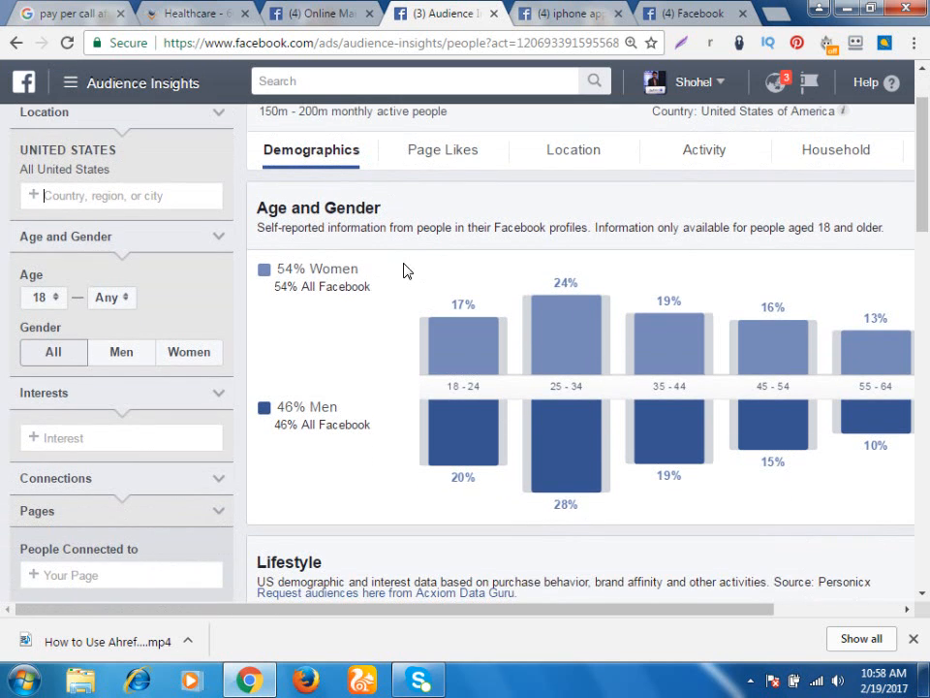
{"action": "scroll", "coordinate": [602, 422], "scroll_direction": "down", "scroll_amount": 1}
{"action": "scroll", "coordinate": [601, 404], "scroll_direction": "up", "scroll_amount": 2}
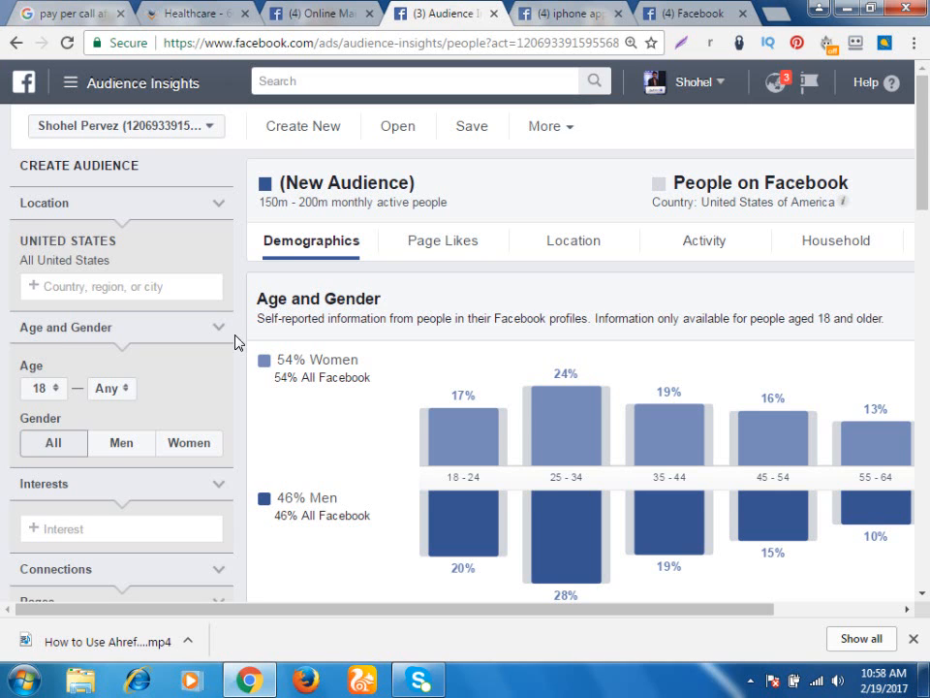
Search the interests for "iphone apps" and add Free iPhone Apps and Cool iPhone Apps to the audience
{"action": "scroll", "coordinate": [177, 252], "scroll_direction": "down", "scroll_amount": 3}
{"action": "left_click", "coordinate": [115, 258]}
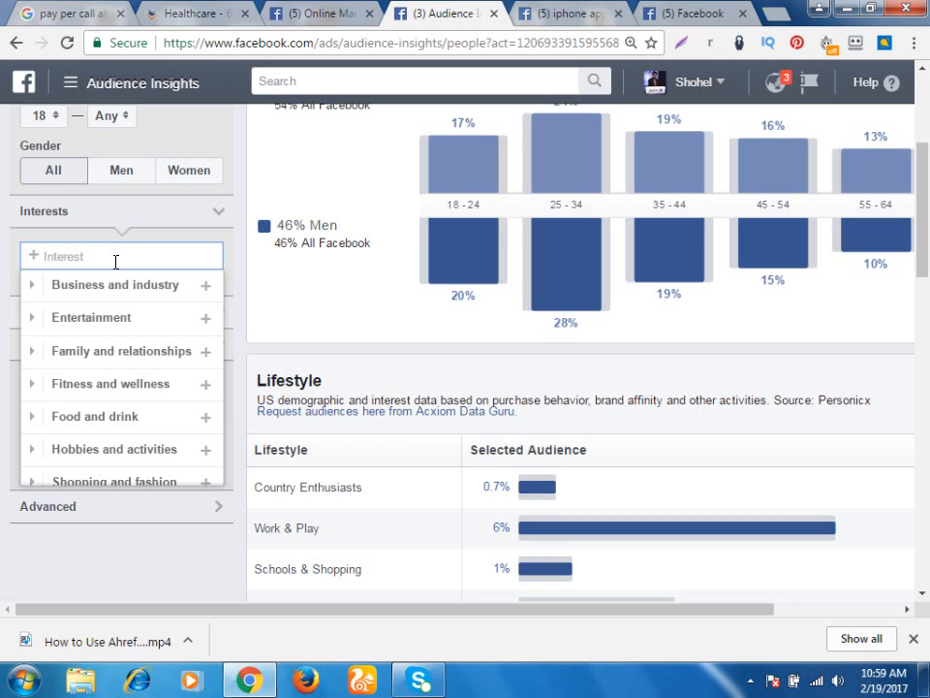
{"action": "type", "text": "iphone apps"}
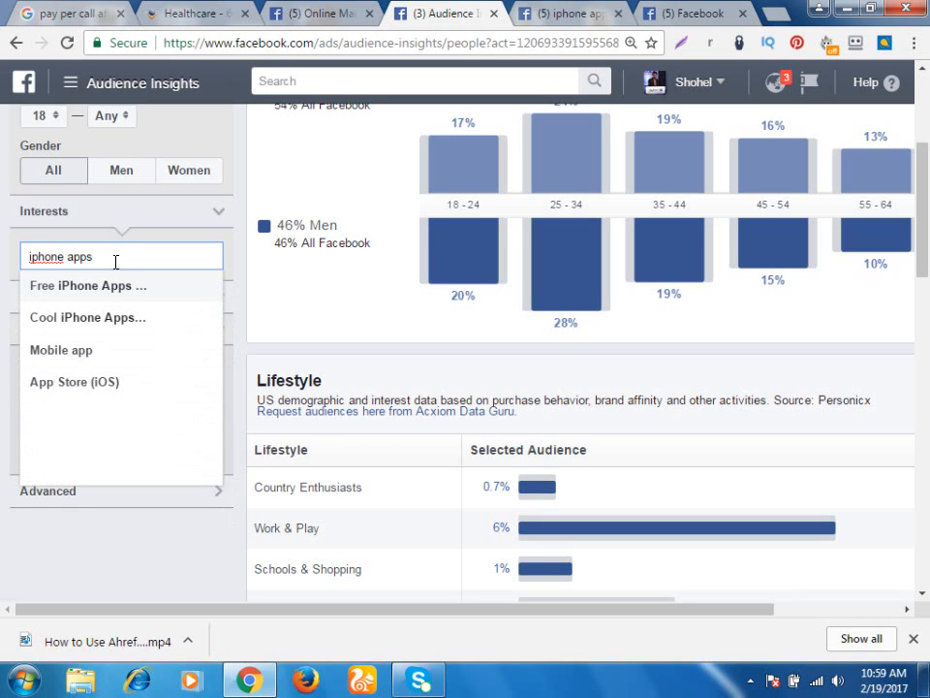
{"action": "left_click", "coordinate": [115, 289]}
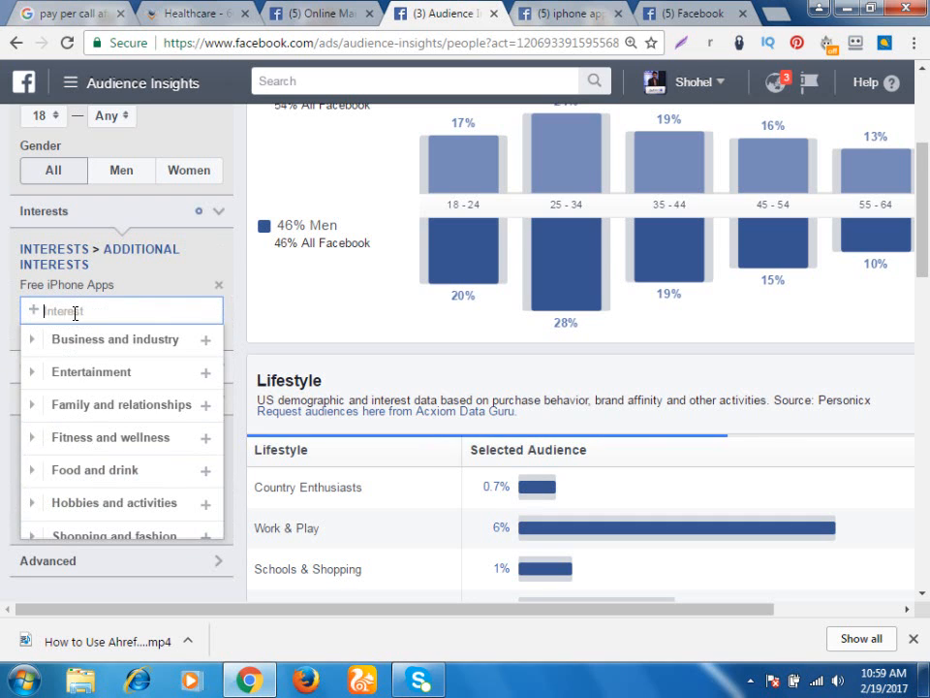
{"action": "type", "text": "ipho"}
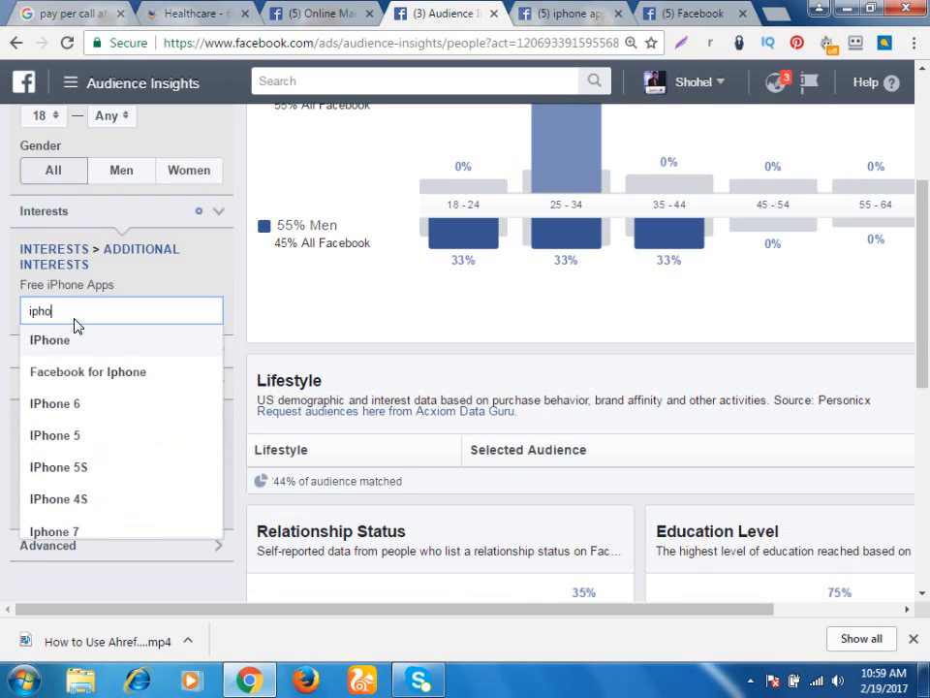
{"action": "type", "text": "ne apps"}
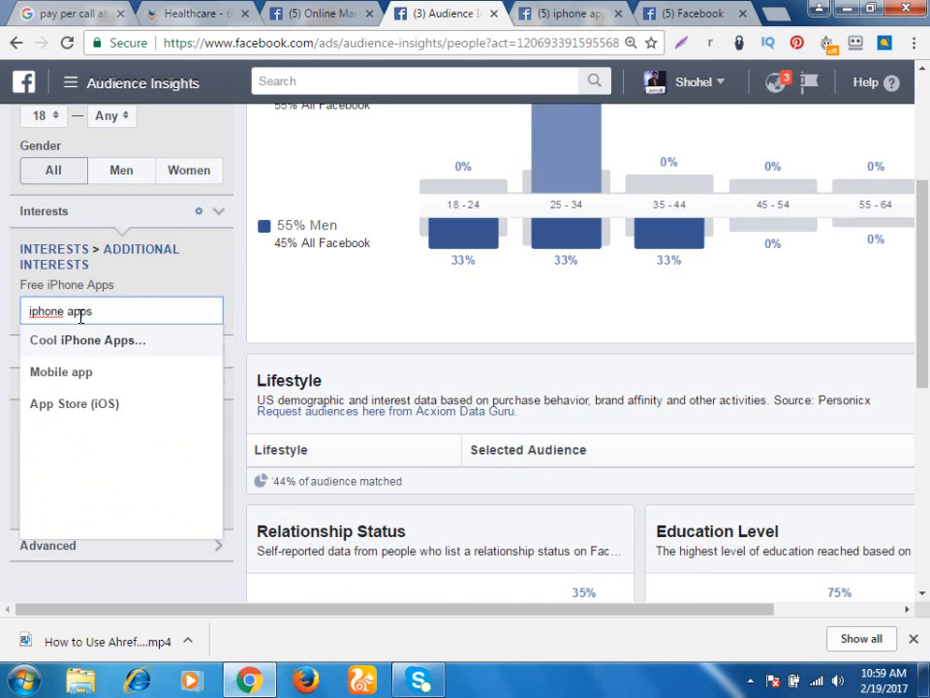
{"action": "left_click", "coordinate": [83, 349]}
Add App Store (iOS) and The iPhone App Review to the audience's interests
{"action": "type", "text": "ip"}
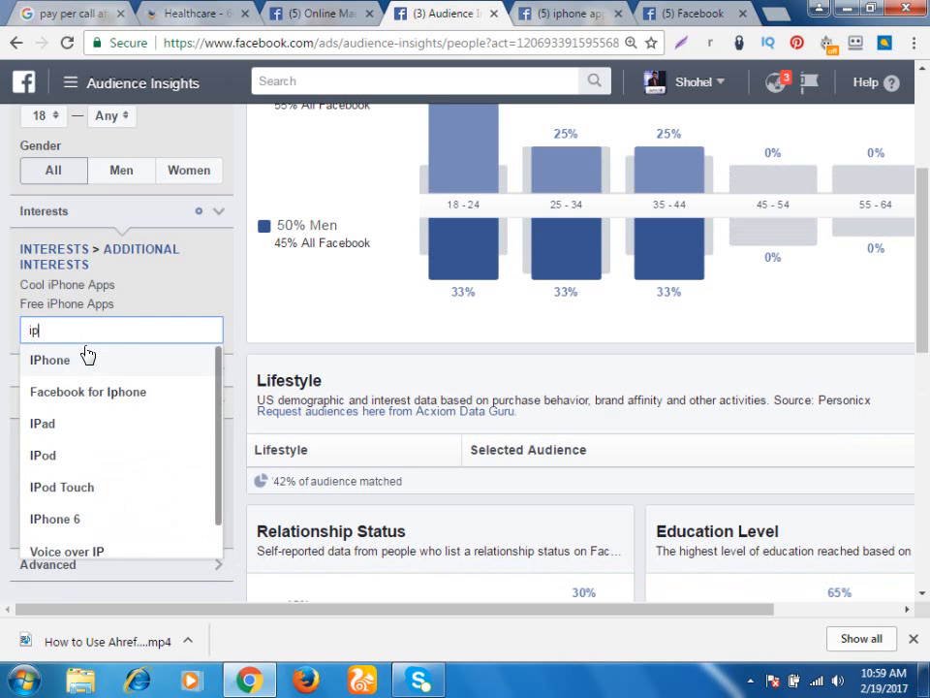
{"action": "type", "text": "hone apps"}
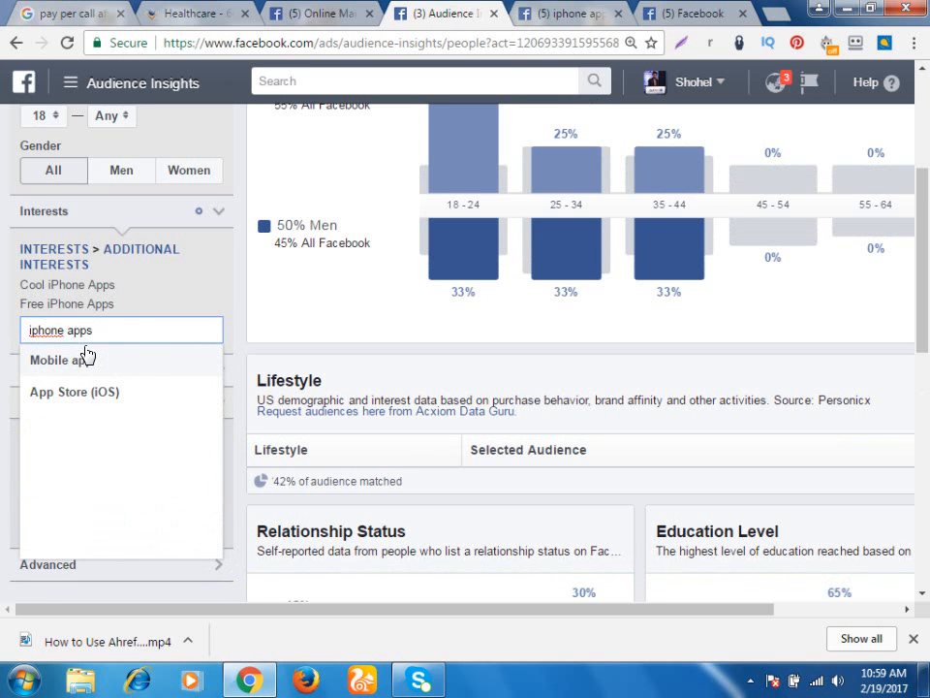
{"action": "left_click", "coordinate": [84, 393]}
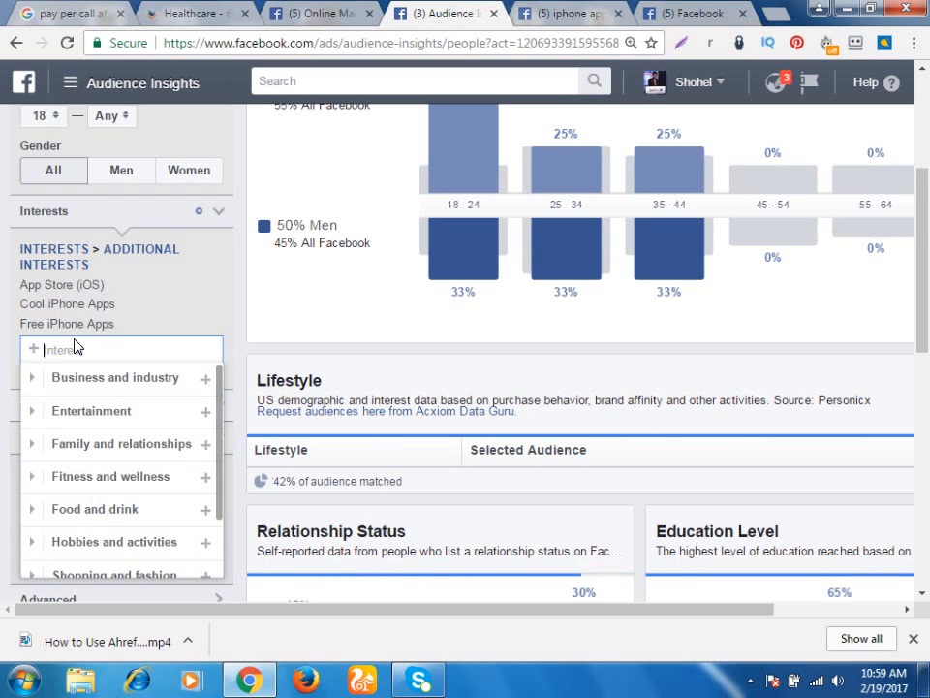
{"action": "type", "text": "ip"}
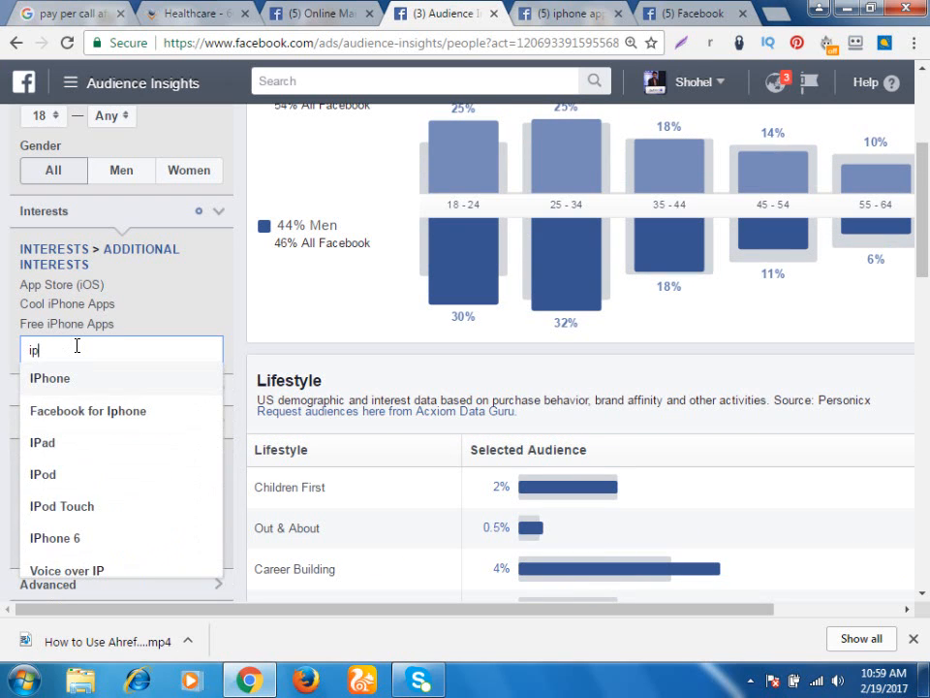
{"action": "type", "text": "hone app"}
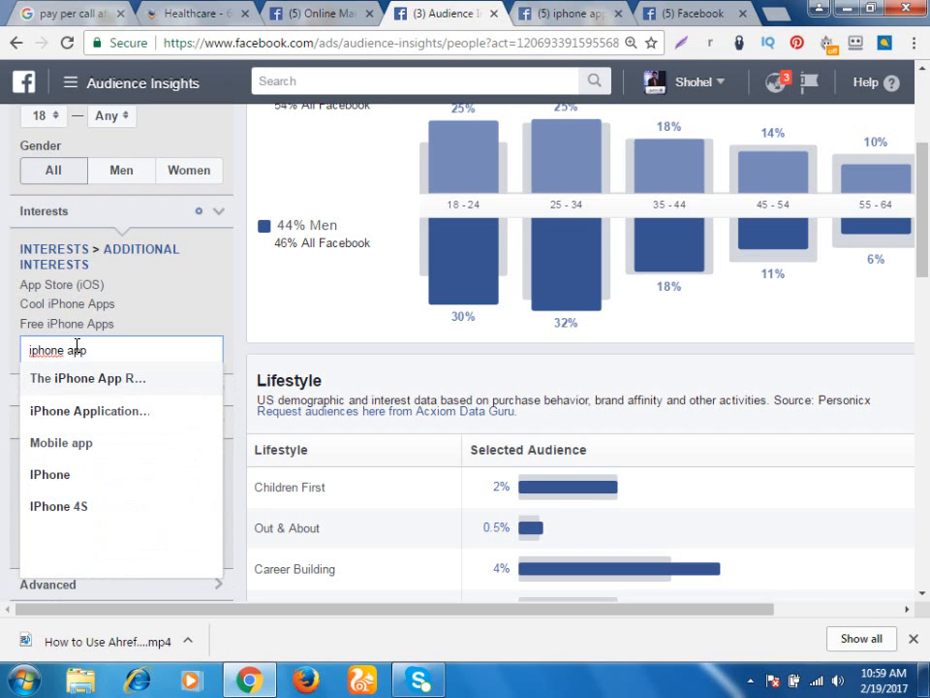
{"action": "left_click", "coordinate": [76, 380]}
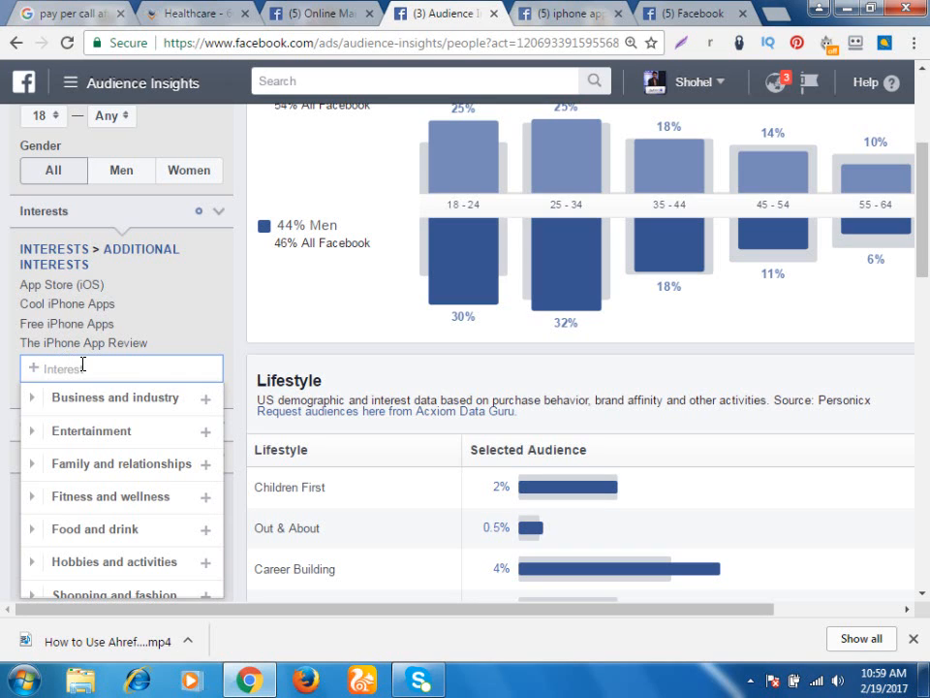
Review the new audience's monthly active people estimate and its age and gender breakdown with the iPhone app interests applied
{"action": "scroll", "coordinate": [91, 410], "scroll_direction": "up", "scroll_amount": 1}
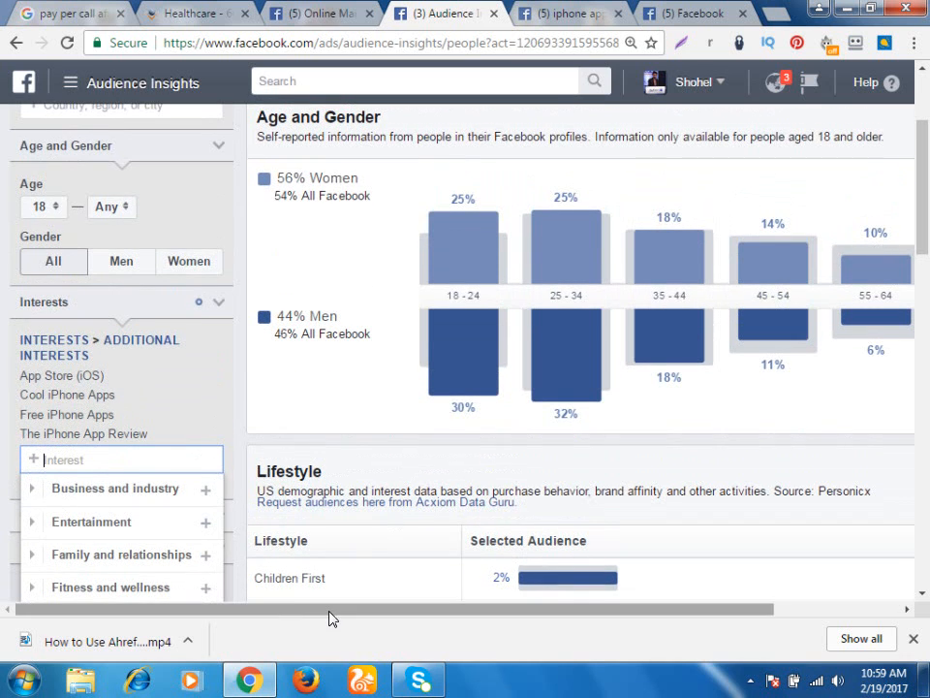
{"action": "scroll", "coordinate": [329, 616], "scroll_direction": "down", "scroll_amount": 1}
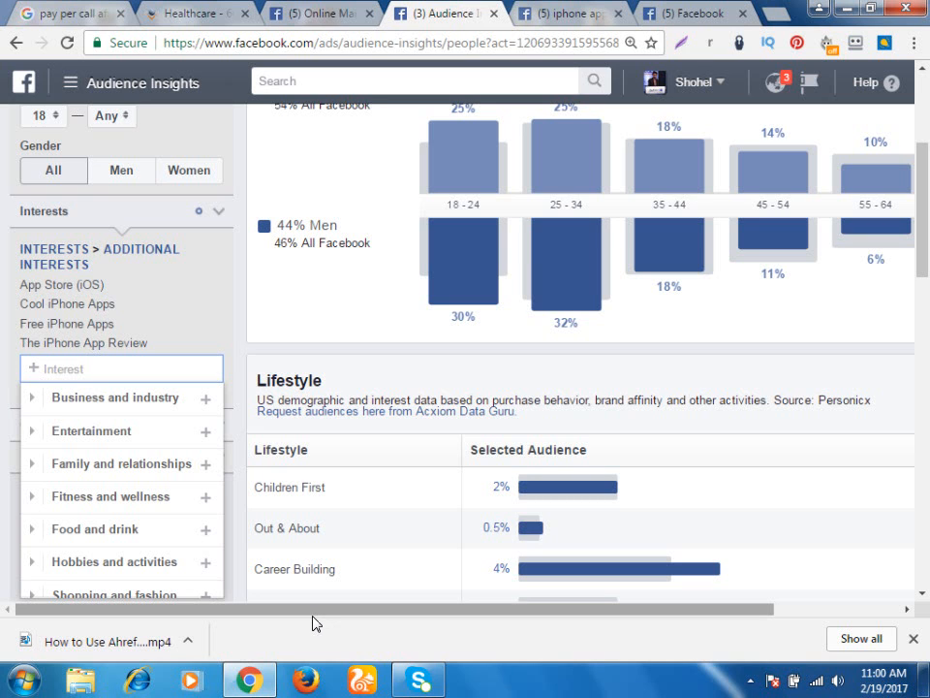
{"action": "scroll", "coordinate": [543, 349], "scroll_direction": "up", "scroll_amount": 3}
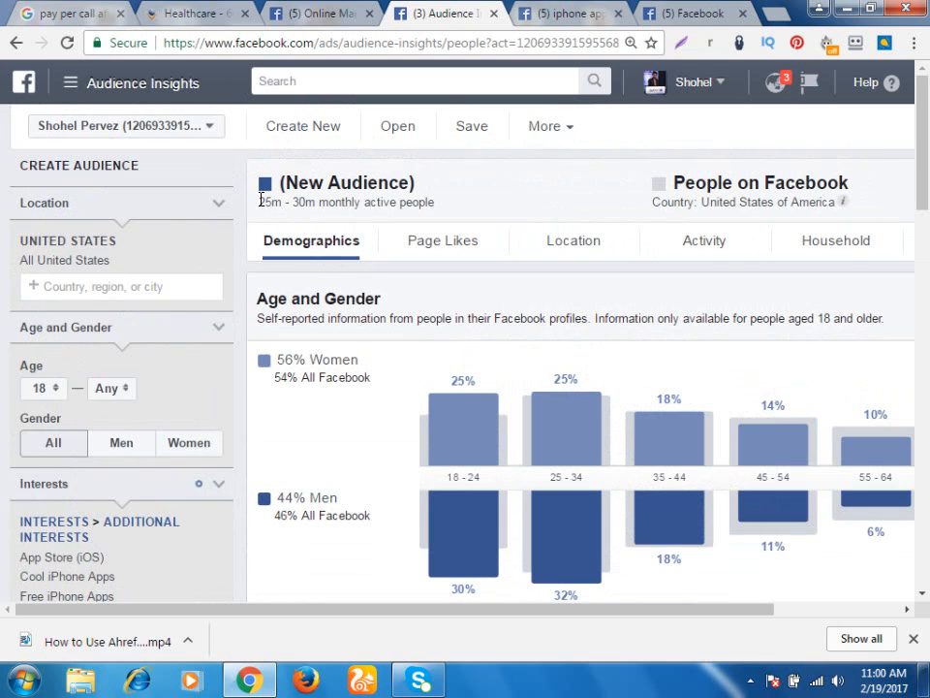
{"action": "left_click_drag", "start_coordinate": [259, 203], "coordinate": [314, 209]}
{"action": "left_click", "coordinate": [386, 238]}
{"action": "scroll", "coordinate": [378, 291], "scroll_direction": "down", "scroll_amount": 2}
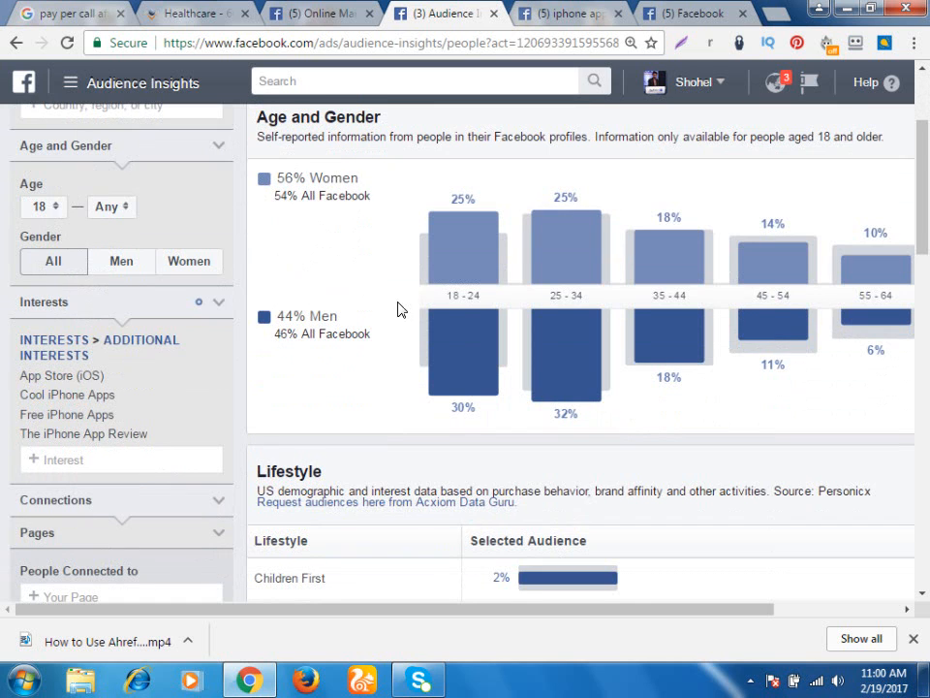
{"action": "scroll", "coordinate": [398, 309], "scroll_direction": "up", "scroll_amount": 2}
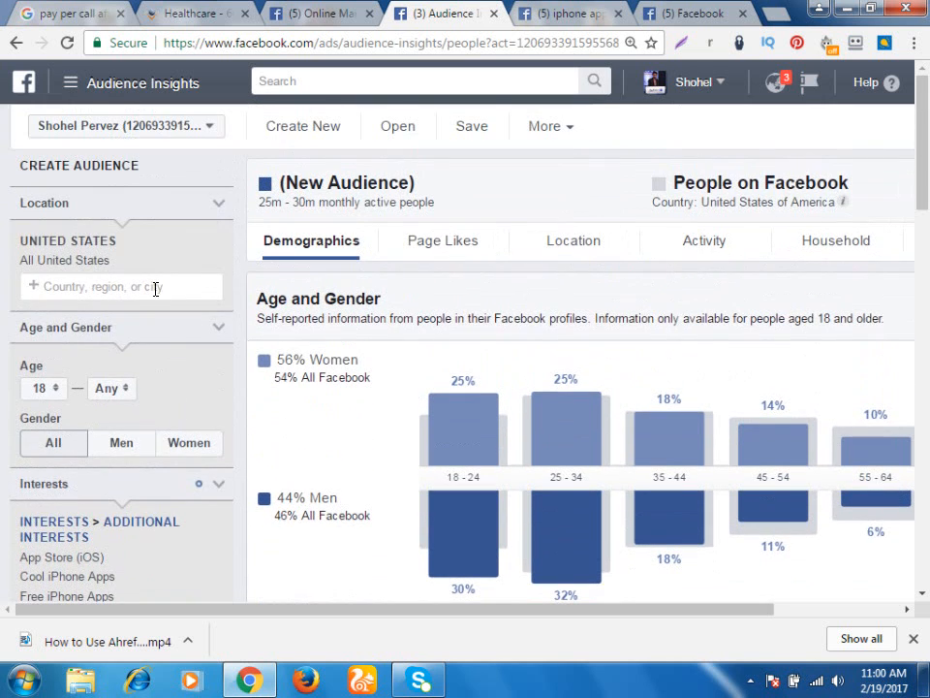
Filter the audience to men only and to women only to compare their sizes, and restore all genders
{"action": "scroll", "coordinate": [442, 429], "scroll_direction": "down", "scroll_amount": 1}
{"action": "mouse_move", "coordinate": [450, 429]}
{"action": "scroll", "coordinate": [449, 429], "scroll_direction": "down", "scroll_amount": 1}
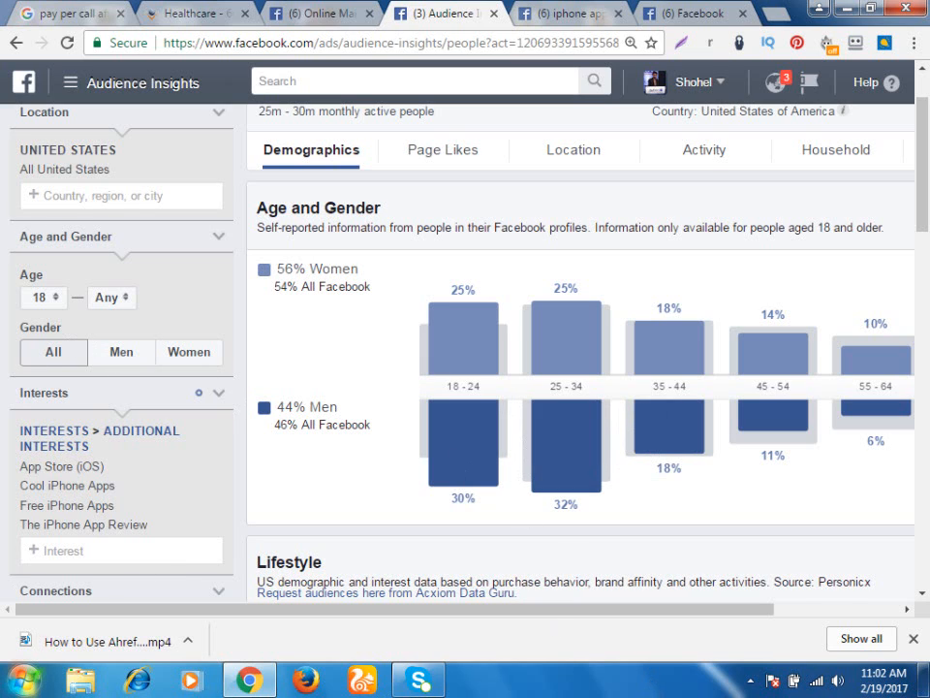
{"action": "left_click", "coordinate": [121, 360]}
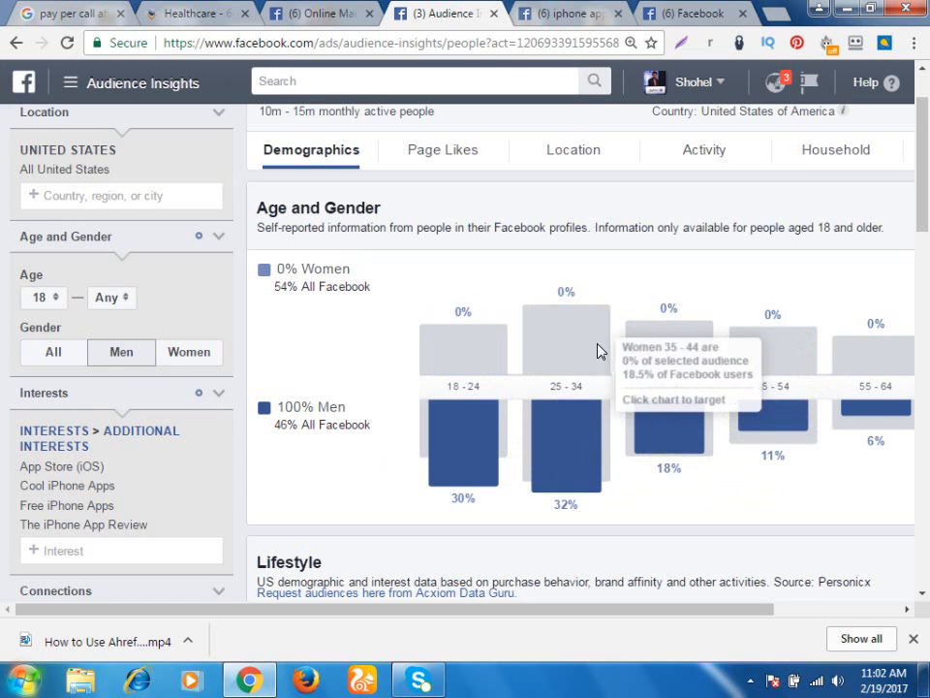
{"action": "left_click", "coordinate": [177, 357]}
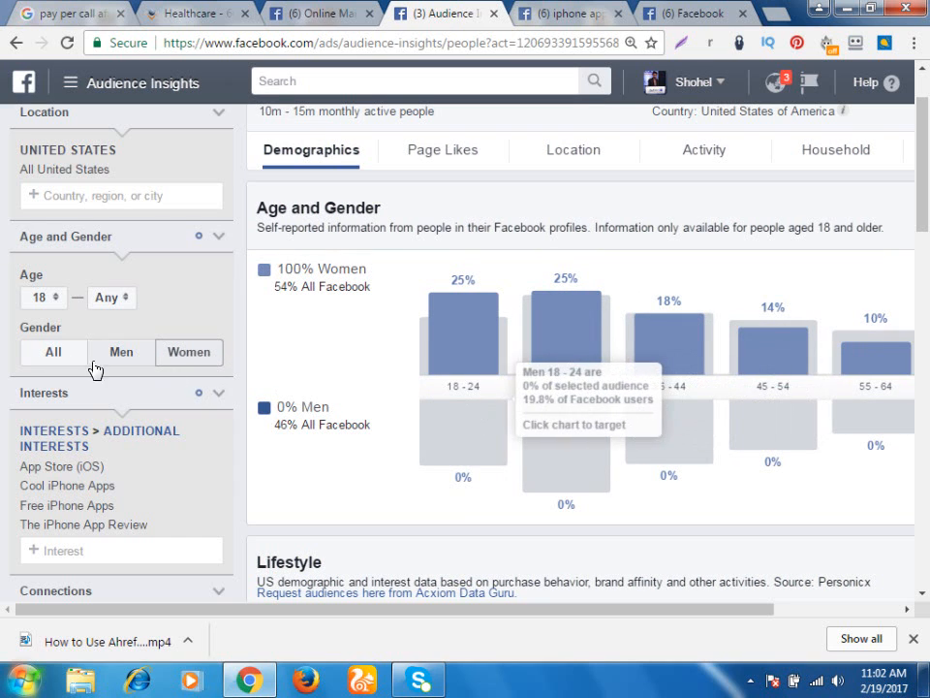
{"action": "left_click", "coordinate": [61, 358]}
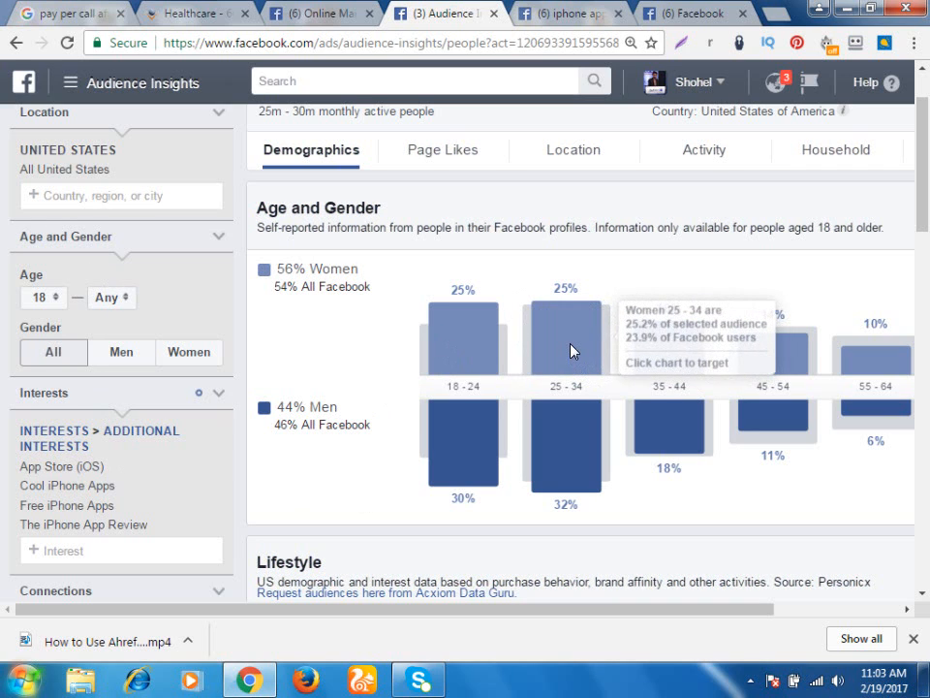
Target women and men aged 25 - 34 in turn from the Age and Gender chart, and set gender to All for that age range
{"action": "left_click", "coordinate": [572, 350]}
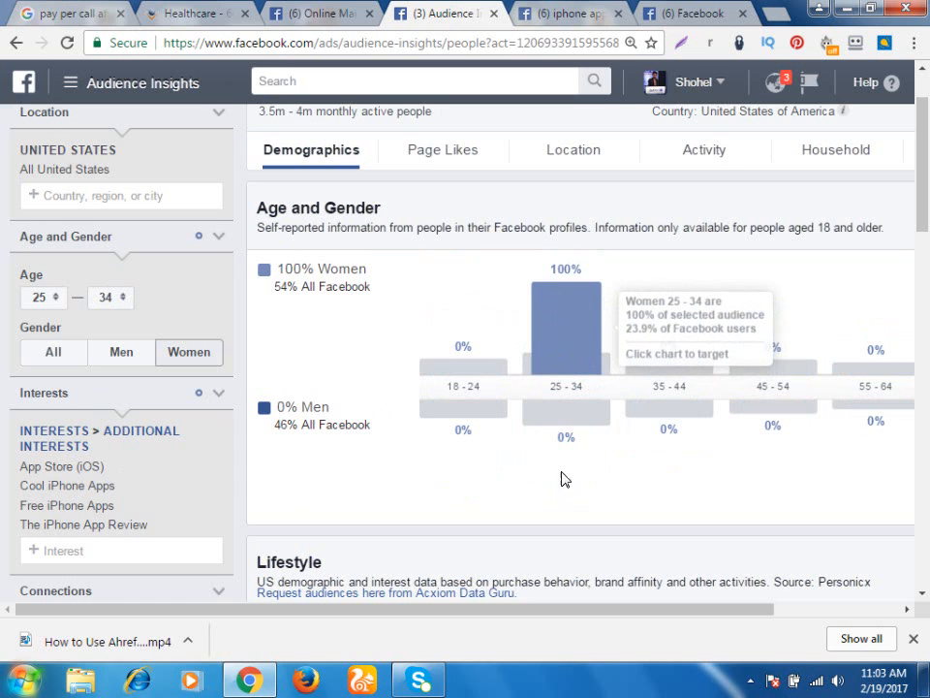
{"action": "left_click", "coordinate": [564, 422]}
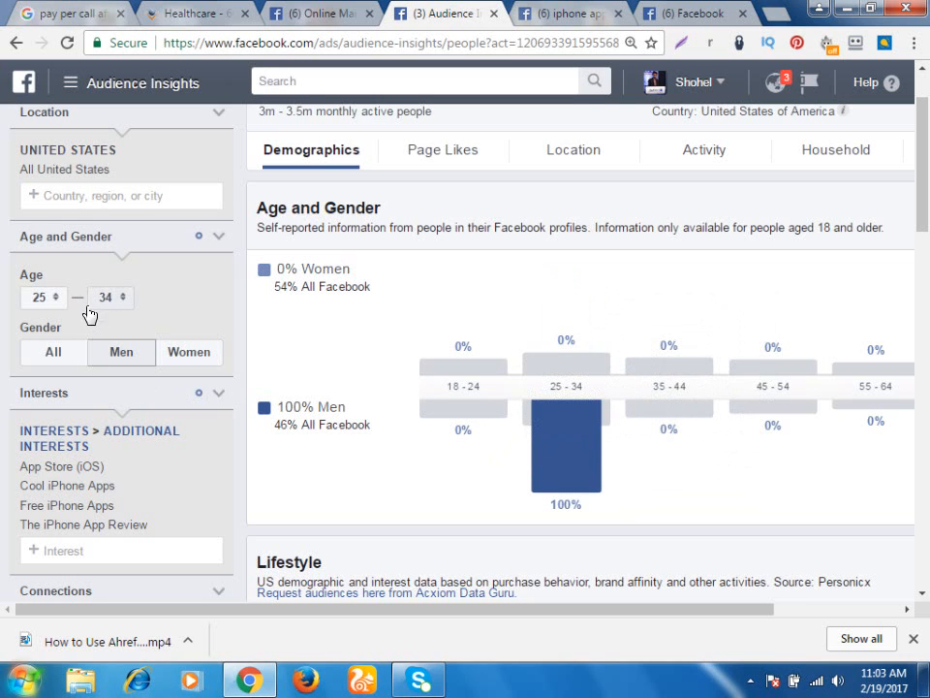
{"action": "left_click", "coordinate": [53, 363]}
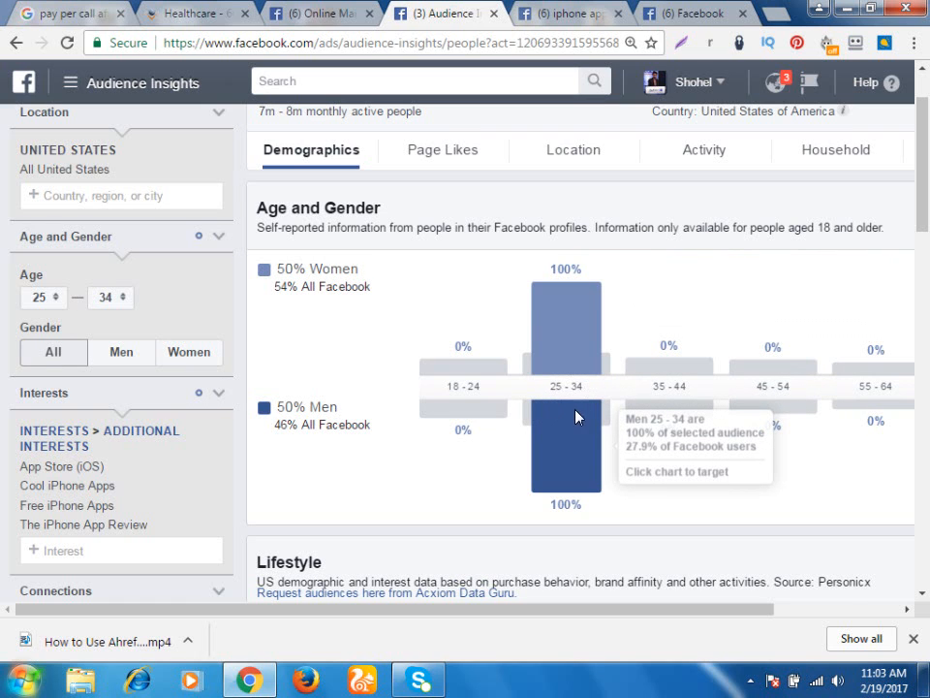
Examine the 25 - 34 audience's estimated size and its lifestyle, relationship status and education level breakdowns
{"action": "scroll", "coordinate": [577, 415], "scroll_direction": "up", "scroll_amount": 2}
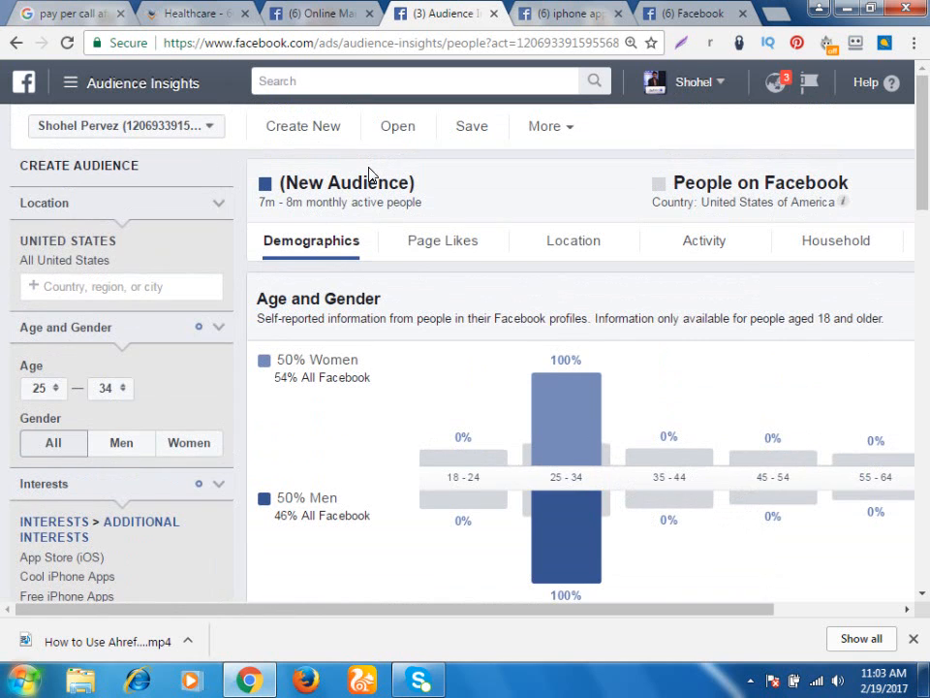
{"action": "scroll", "coordinate": [392, 297], "scroll_direction": "down", "scroll_amount": 1}
{"action": "scroll", "coordinate": [407, 294], "scroll_direction": "down", "scroll_amount": 5}
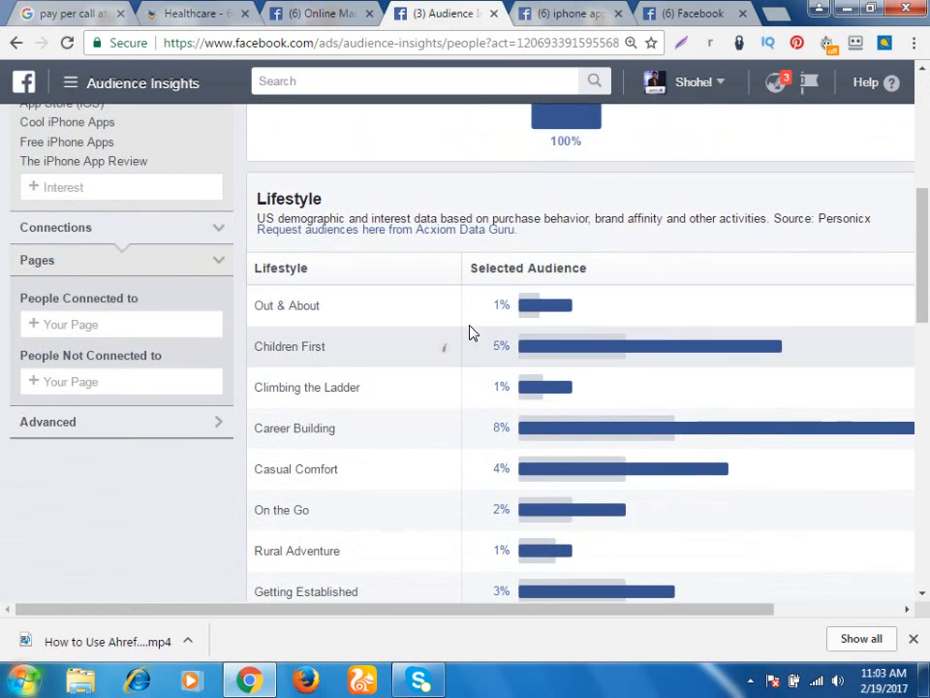
{"action": "scroll", "coordinate": [407, 265], "scroll_direction": "down", "scroll_amount": 1}
{"action": "scroll", "coordinate": [407, 264], "scroll_direction": "down", "scroll_amount": 2}
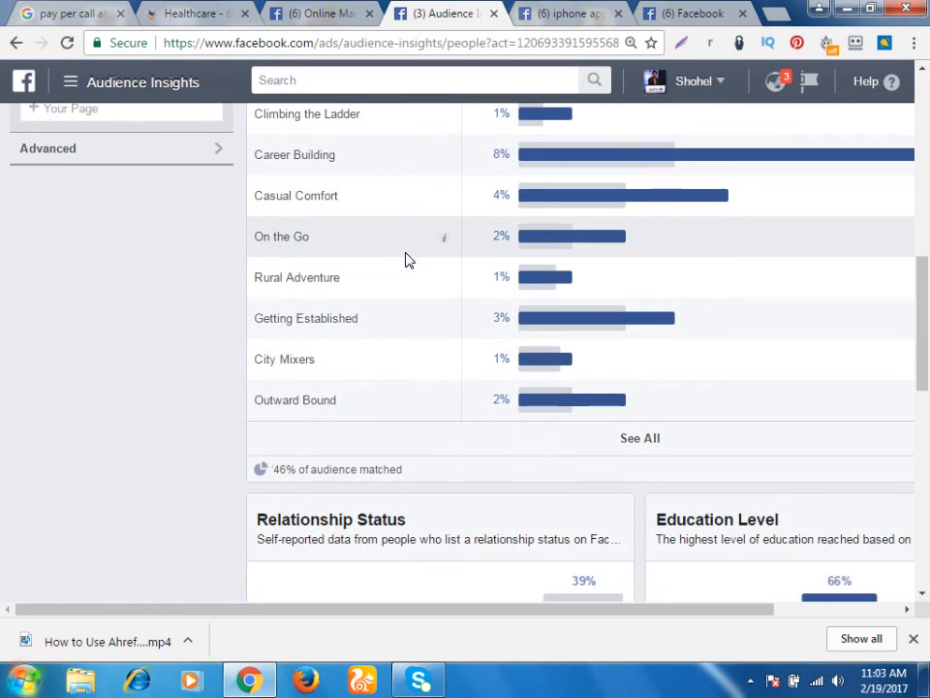
{"action": "scroll", "coordinate": [422, 231], "scroll_direction": "down", "scroll_amount": 2}
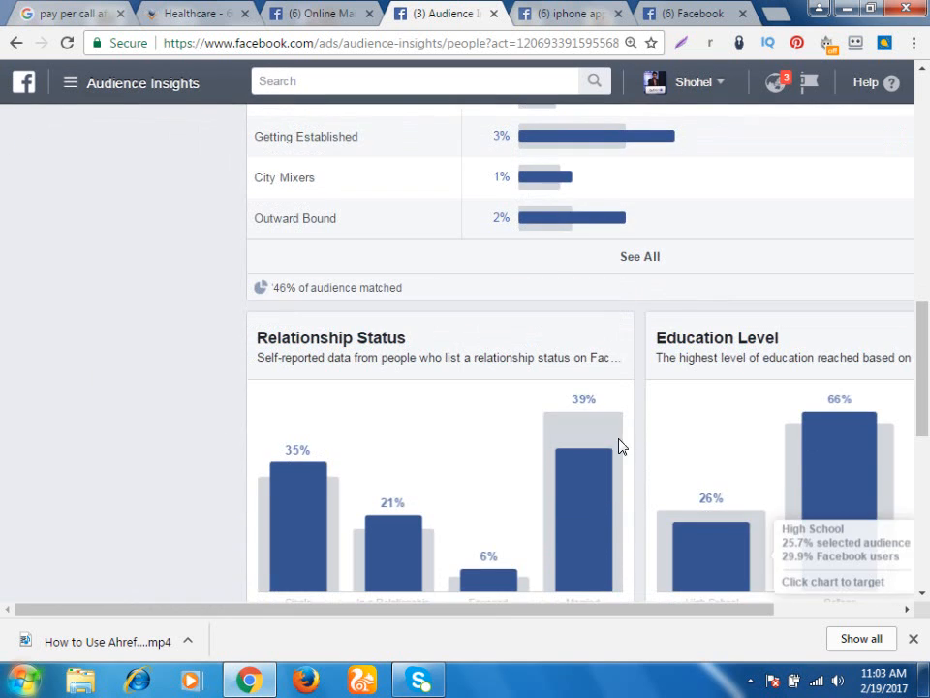
{"action": "scroll", "coordinate": [521, 401], "scroll_direction": "down", "scroll_amount": 3}
{"action": "scroll", "coordinate": [520, 399], "scroll_direction": "up", "scroll_amount": 2}
{"action": "scroll", "coordinate": [520, 399], "scroll_direction": "up", "scroll_amount": 1}
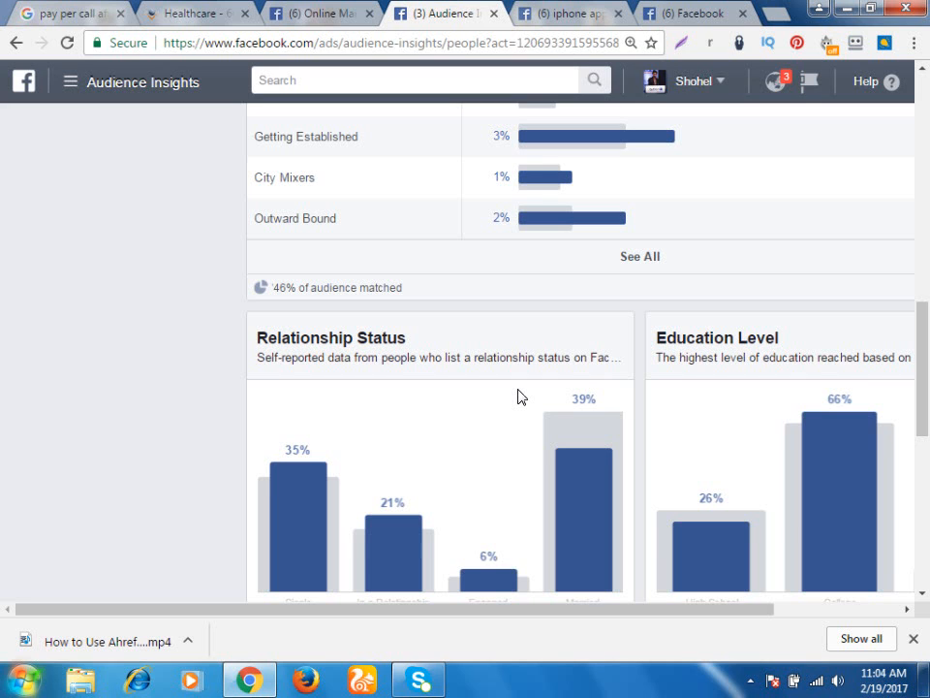
Narrow the audience to married people using the Relationship Status chart
{"action": "scroll", "coordinate": [536, 436], "scroll_direction": "down", "scroll_amount": 2}
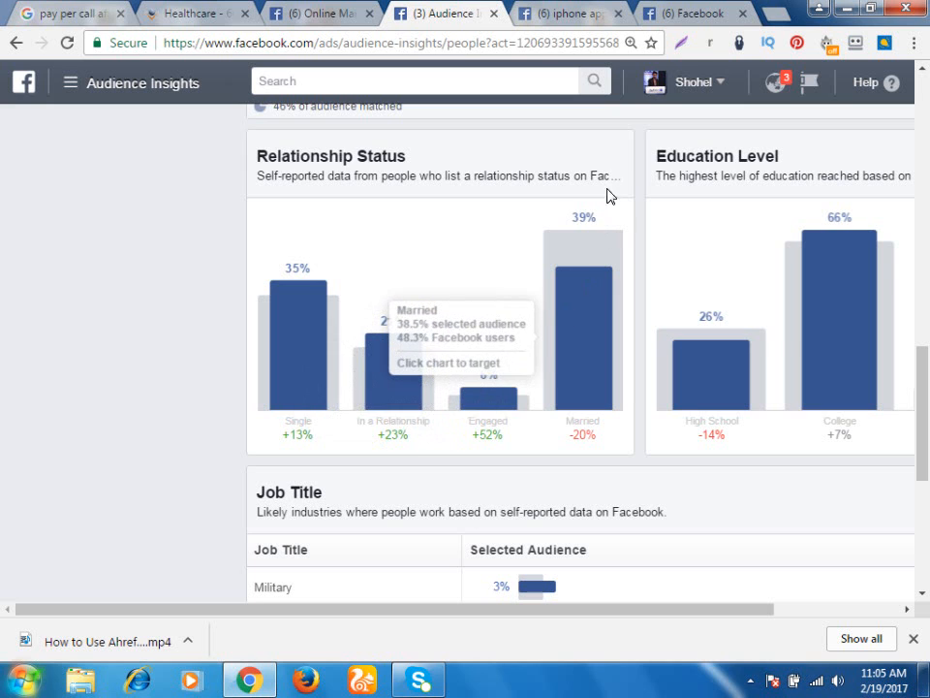
{"action": "left_click", "coordinate": [585, 247]}
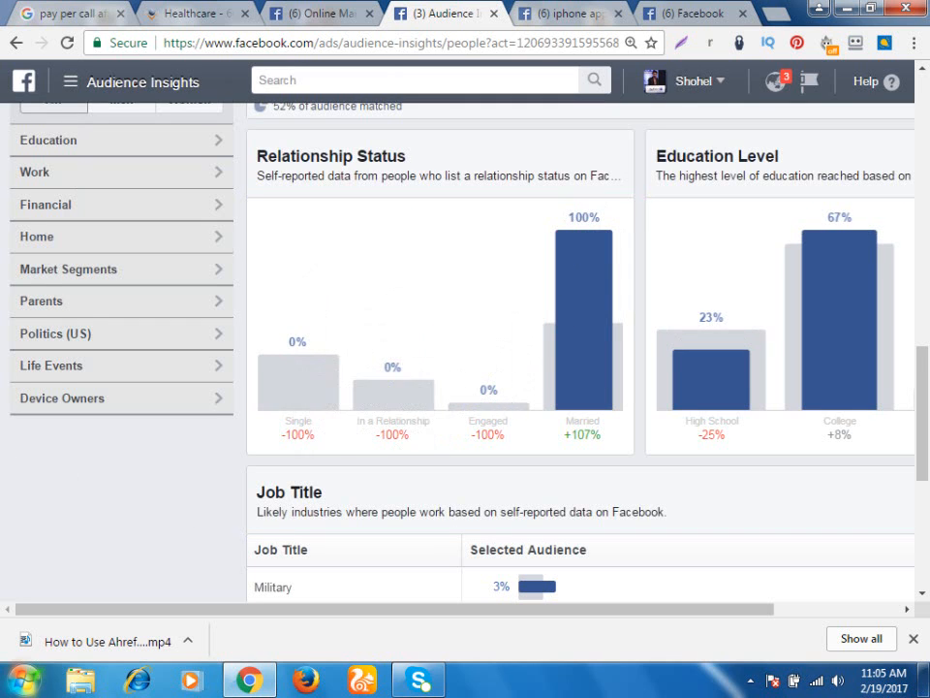
Narrow the married audience to Newlywed (3 months) in the Relationship Status filter, and remove that newlywed restriction again
{"action": "scroll", "coordinate": [441, 311], "scroll_direction": "up", "scroll_amount": 10}
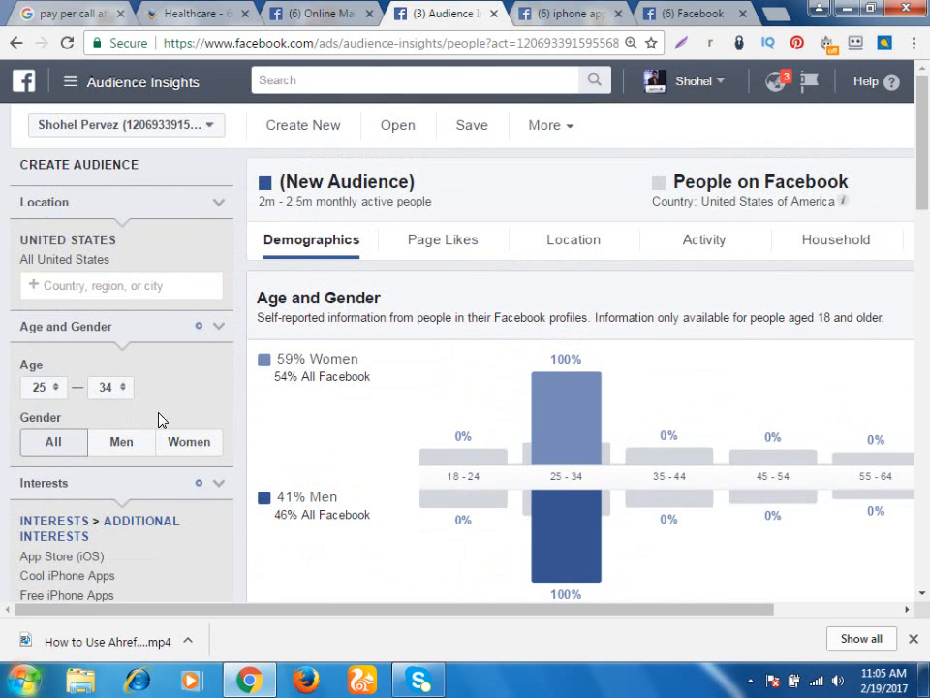
{"action": "scroll", "coordinate": [160, 419], "scroll_direction": "down", "scroll_amount": 3}
{"action": "scroll", "coordinate": [161, 421], "scroll_direction": "down", "scroll_amount": 3}
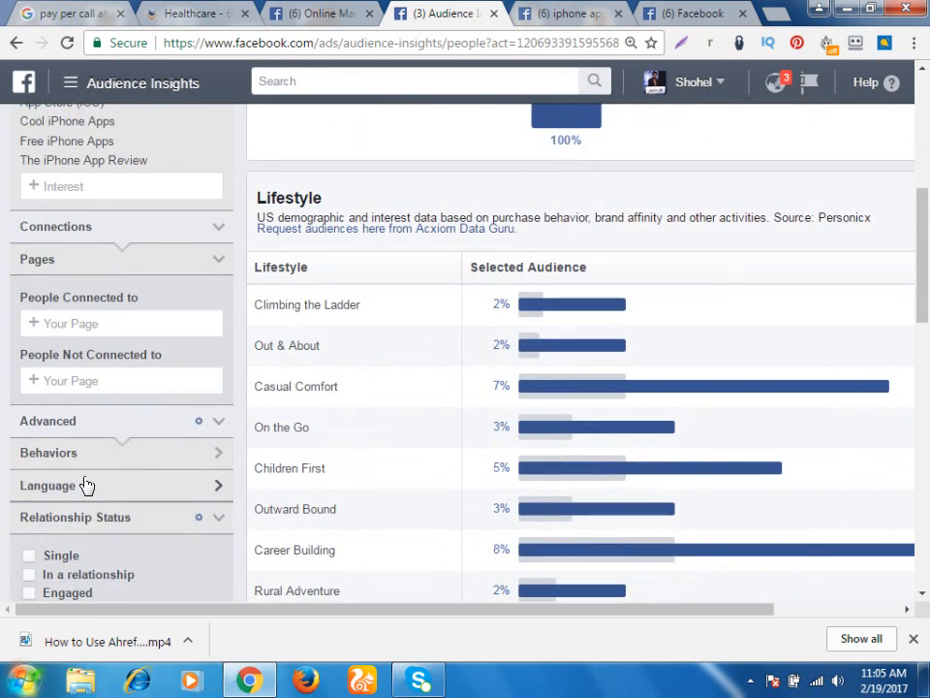
{"action": "scroll", "coordinate": [85, 477], "scroll_direction": "down", "scroll_amount": 1}
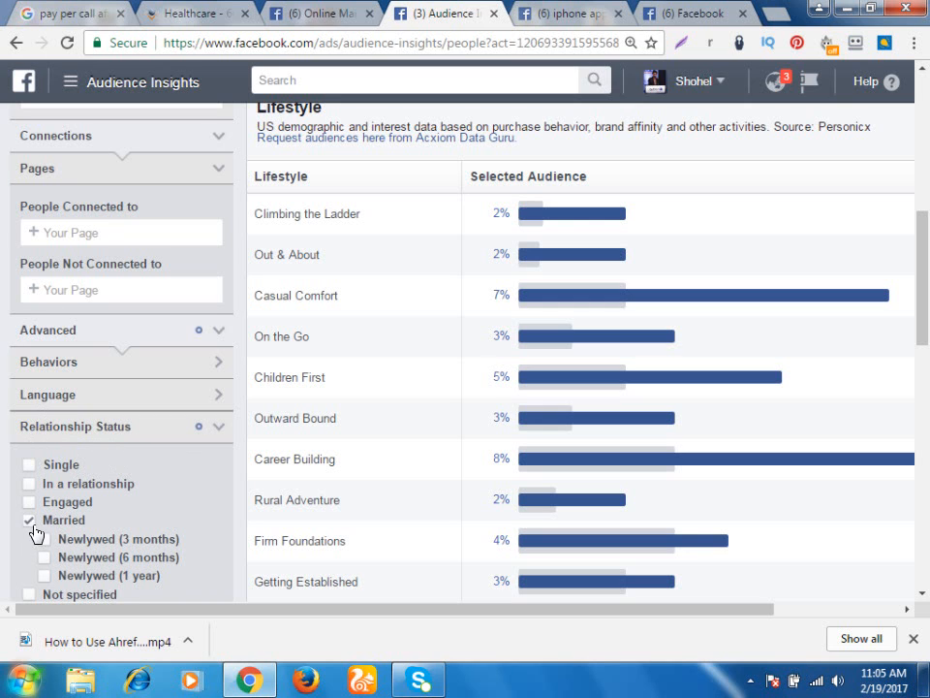
{"action": "scroll", "coordinate": [60, 544], "scroll_direction": "down", "scroll_amount": 1}
{"action": "scroll", "coordinate": [60, 545], "scroll_direction": "down", "scroll_amount": 2}
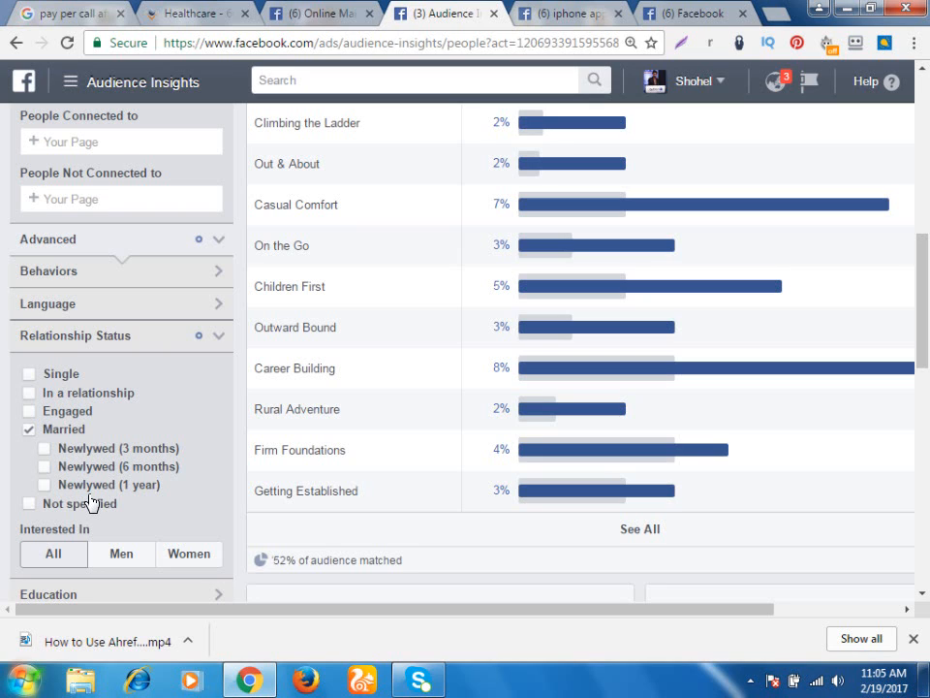
{"action": "left_click", "coordinate": [44, 449]}
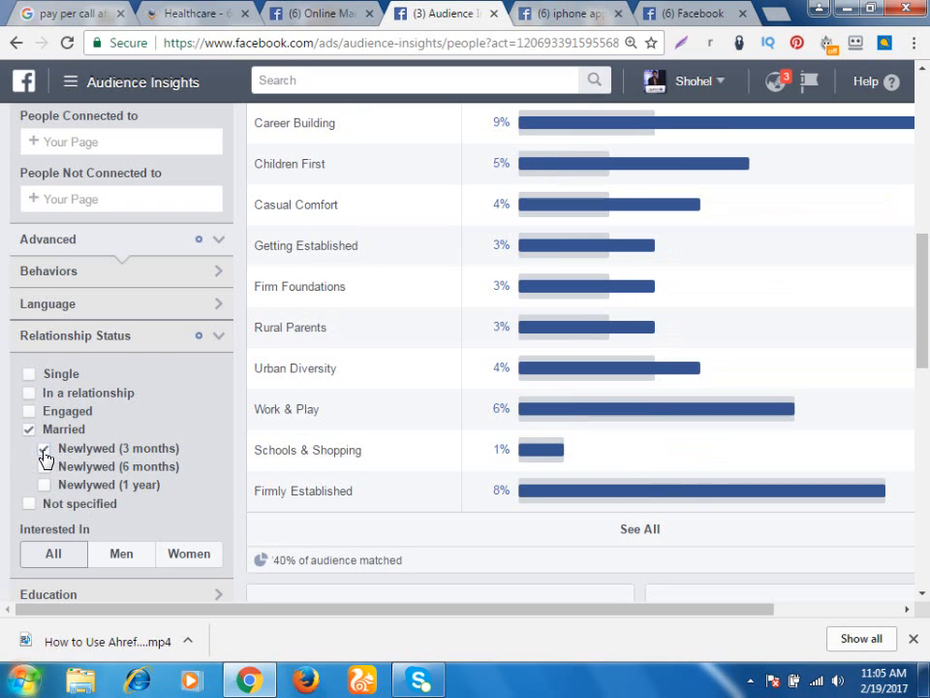
{"action": "left_click", "coordinate": [44, 450]}
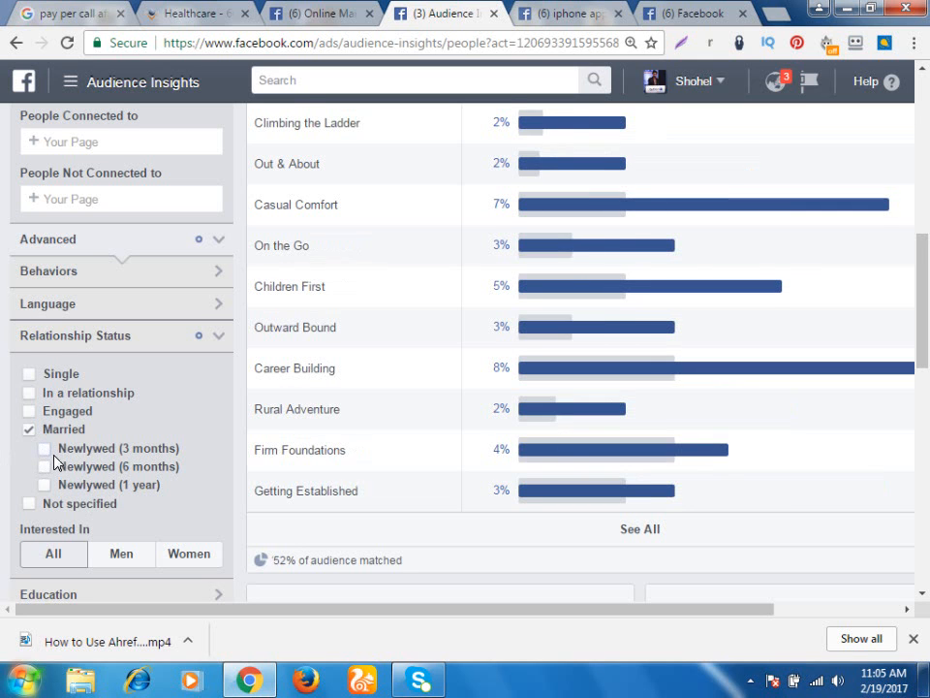
Remove the Married restriction from the Relationship Status filter so that all relationship statuses are included
{"action": "scroll", "coordinate": [57, 461], "scroll_direction": "up", "scroll_amount": 1}
{"action": "scroll", "coordinate": [63, 457], "scroll_direction": "up", "scroll_amount": 6}
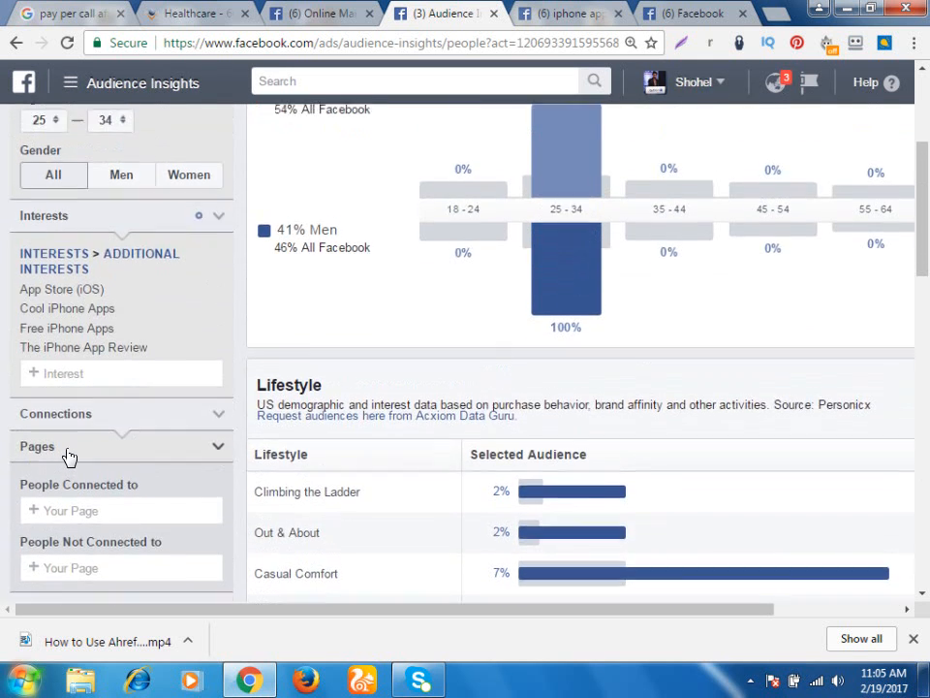
{"action": "scroll", "coordinate": [69, 457], "scroll_direction": "down", "scroll_amount": 5}
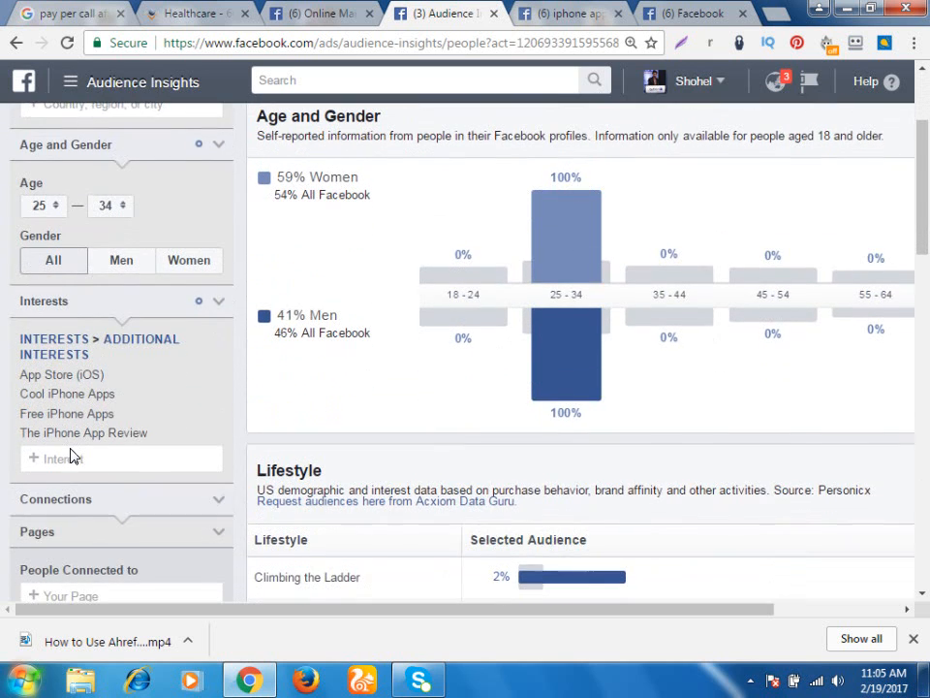
{"action": "scroll", "coordinate": [73, 457], "scroll_direction": "down", "scroll_amount": 4}
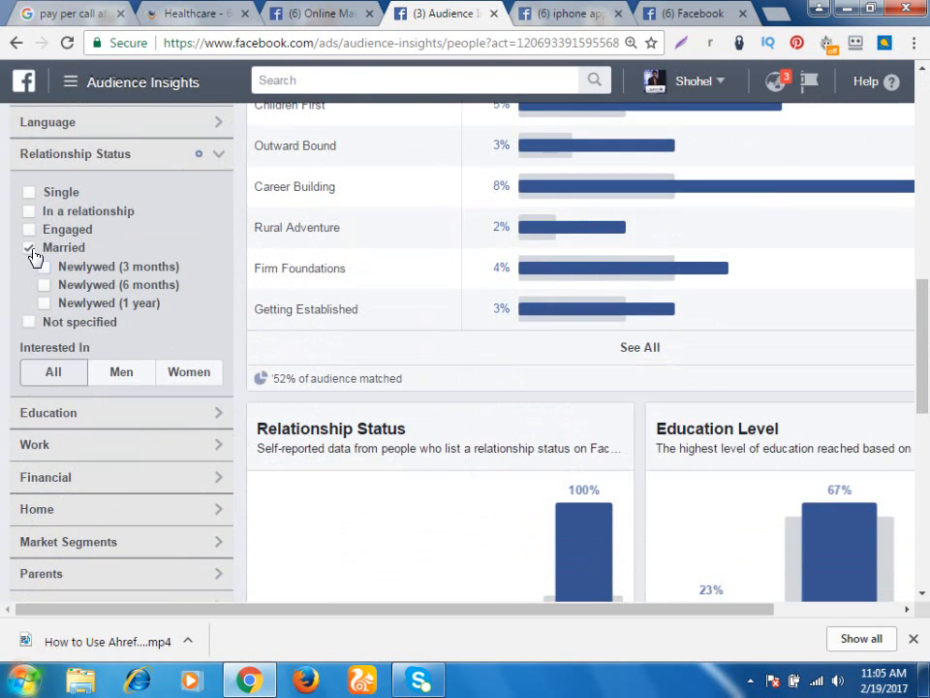
{"action": "left_click", "coordinate": [29, 247]}
{"action": "scroll", "coordinate": [868, 461], "scroll_direction": "down", "scroll_amount": 1}
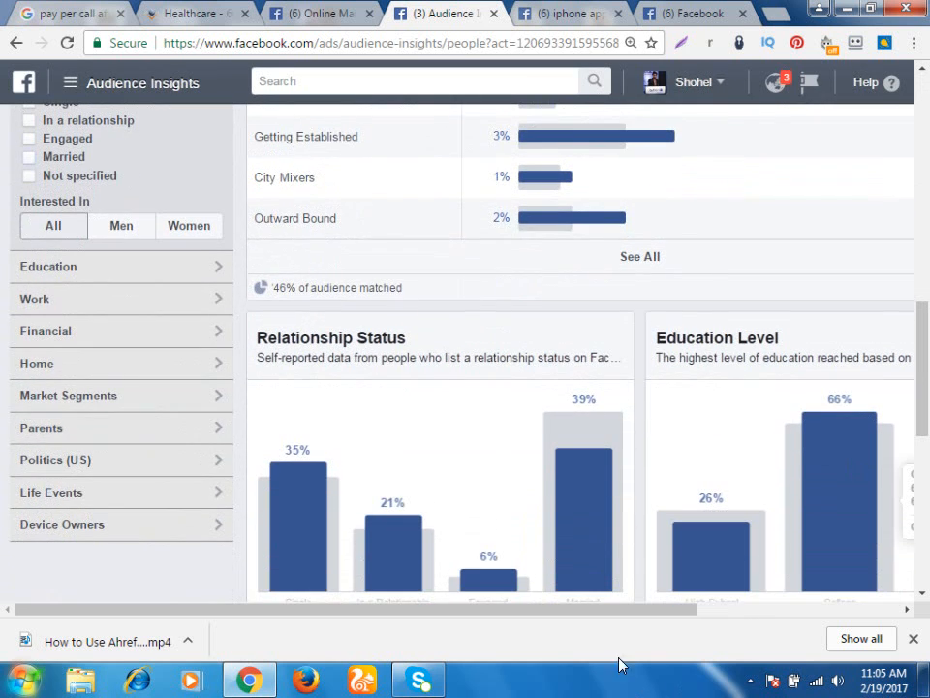
Target Grad School and College in turn from the Education Level chart, leaving College selected, and check the Education filter
{"action": "left_click_drag", "start_coordinate": [619, 615], "coordinate": [785, 625]}
{"action": "scroll", "coordinate": [813, 520], "scroll_direction": "down", "scroll_amount": 1}
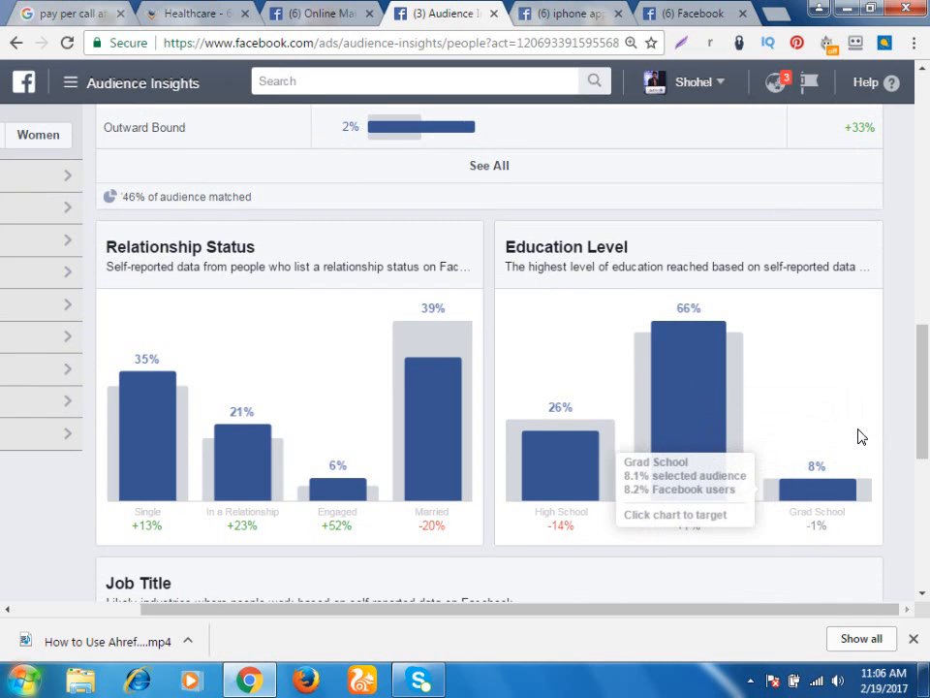
{"action": "left_click", "coordinate": [858, 431]}
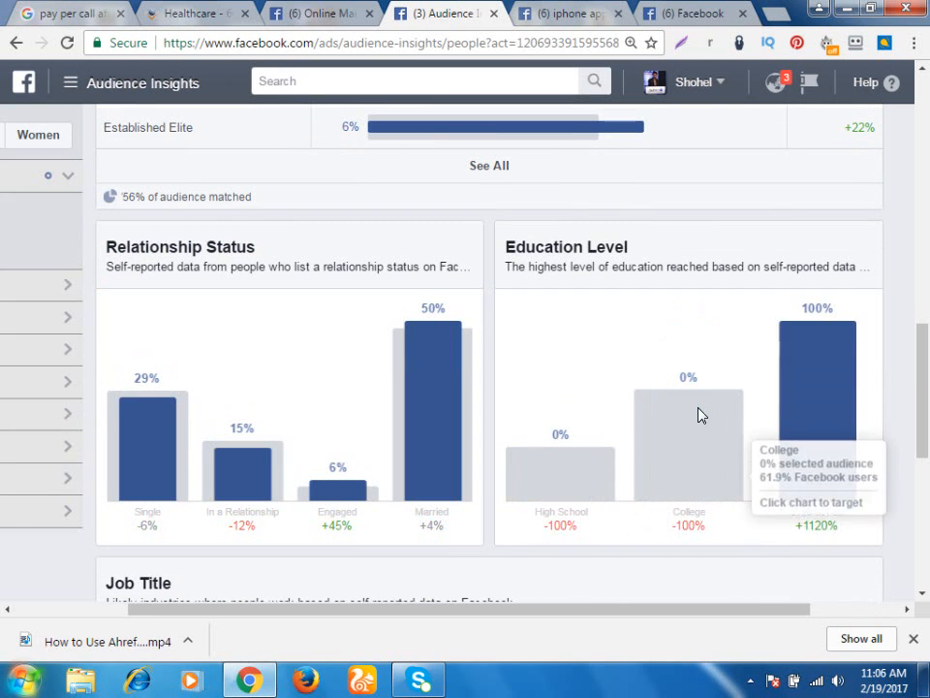
{"action": "left_click", "coordinate": [686, 439]}
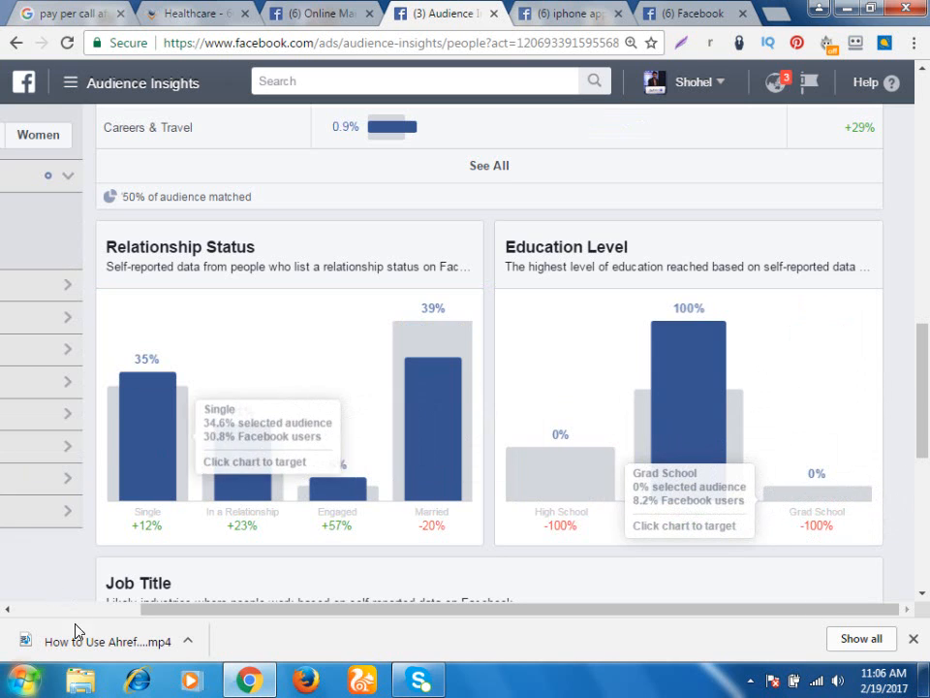
{"action": "left_click_drag", "start_coordinate": [329, 620], "coordinate": [35, 606]}
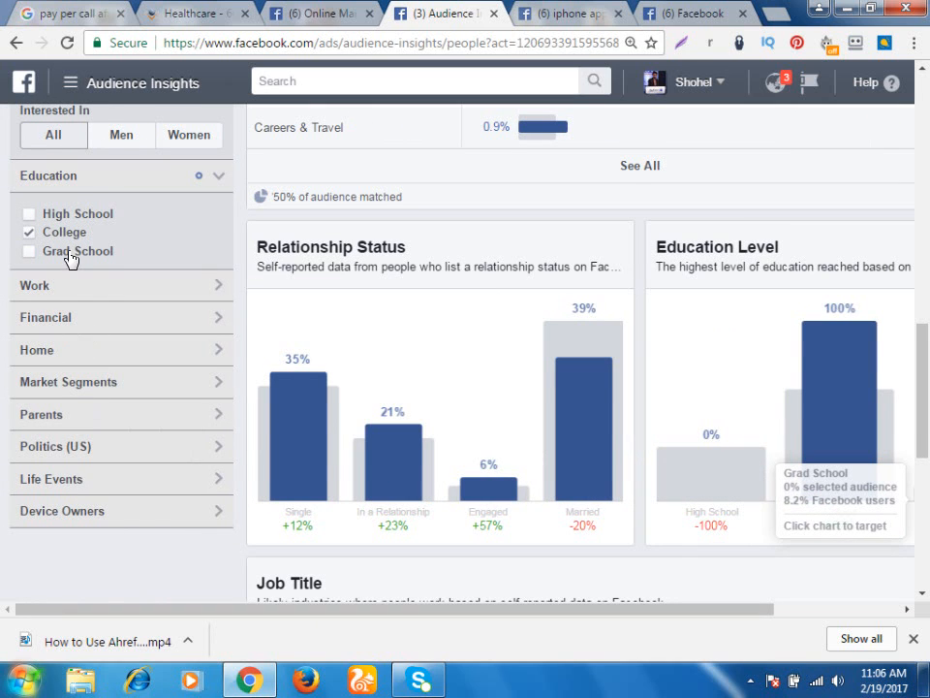
{"action": "scroll", "coordinate": [68, 260], "scroll_direction": "up", "scroll_amount": 1}
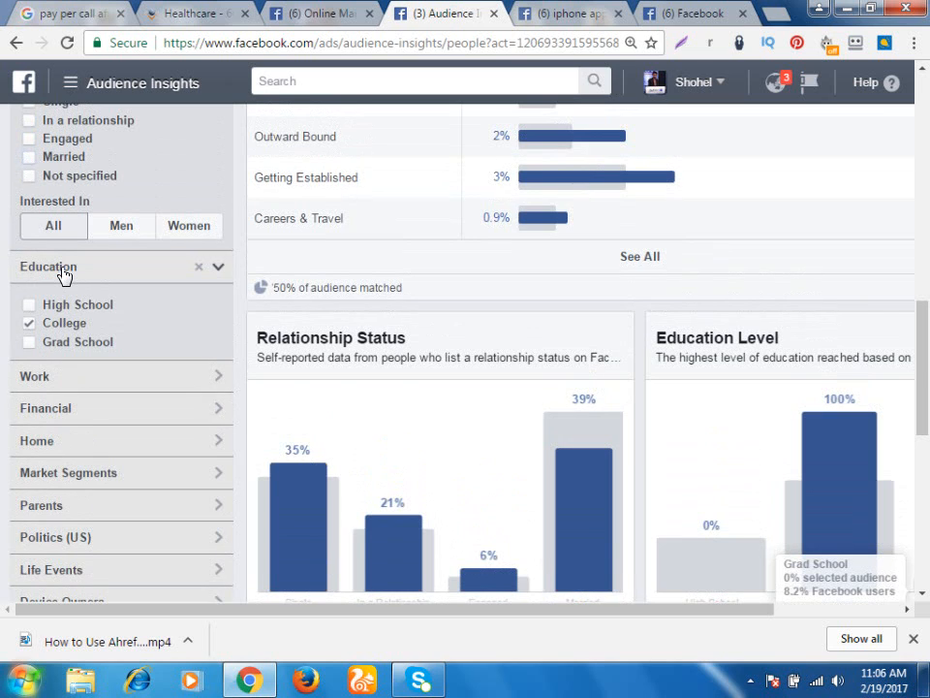
{"action": "scroll", "coordinate": [63, 276], "scroll_direction": "down", "scroll_amount": 1}
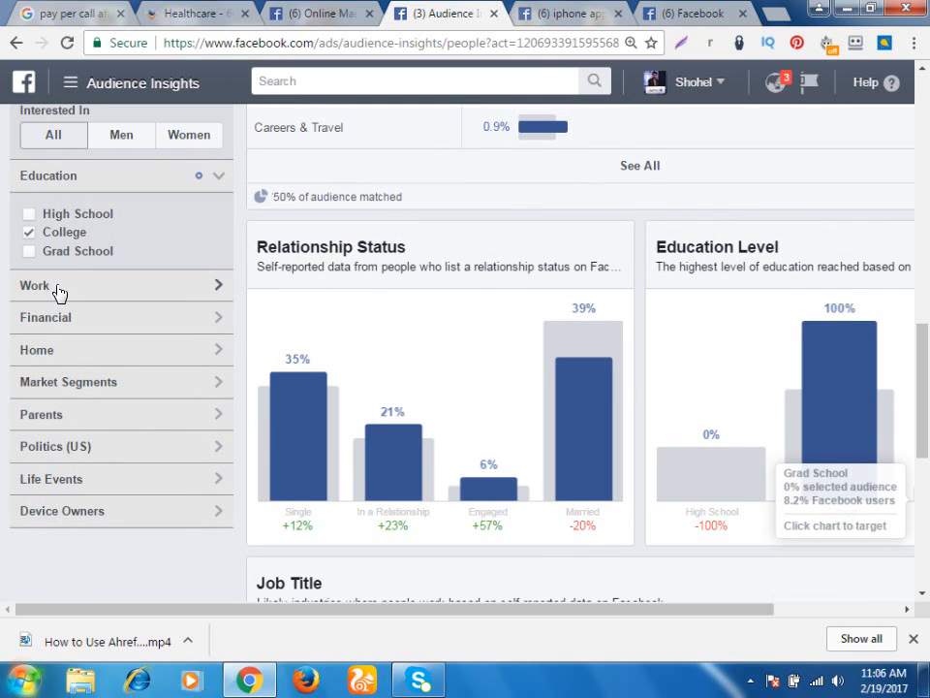
Expand the Work filter and target people with Sales job titles from the Job Title chart
{"action": "left_click", "coordinate": [60, 289]}
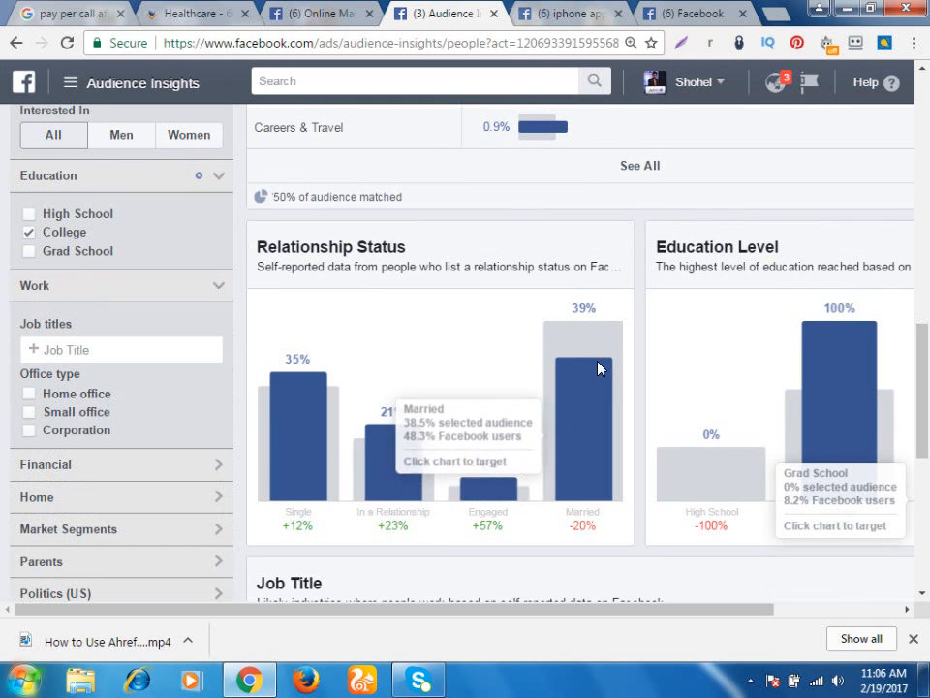
{"action": "scroll", "coordinate": [388, 359], "scroll_direction": "down", "scroll_amount": 3}
{"action": "scroll", "coordinate": [402, 364], "scroll_direction": "down", "scroll_amount": 1}
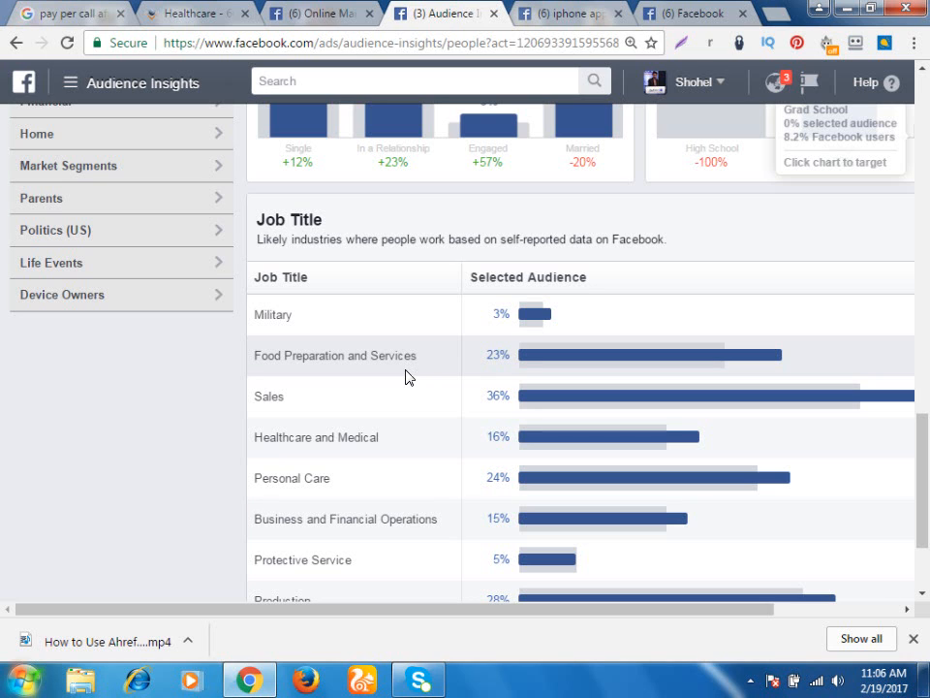
{"action": "scroll", "coordinate": [338, 398], "scroll_direction": "down", "scroll_amount": 1}
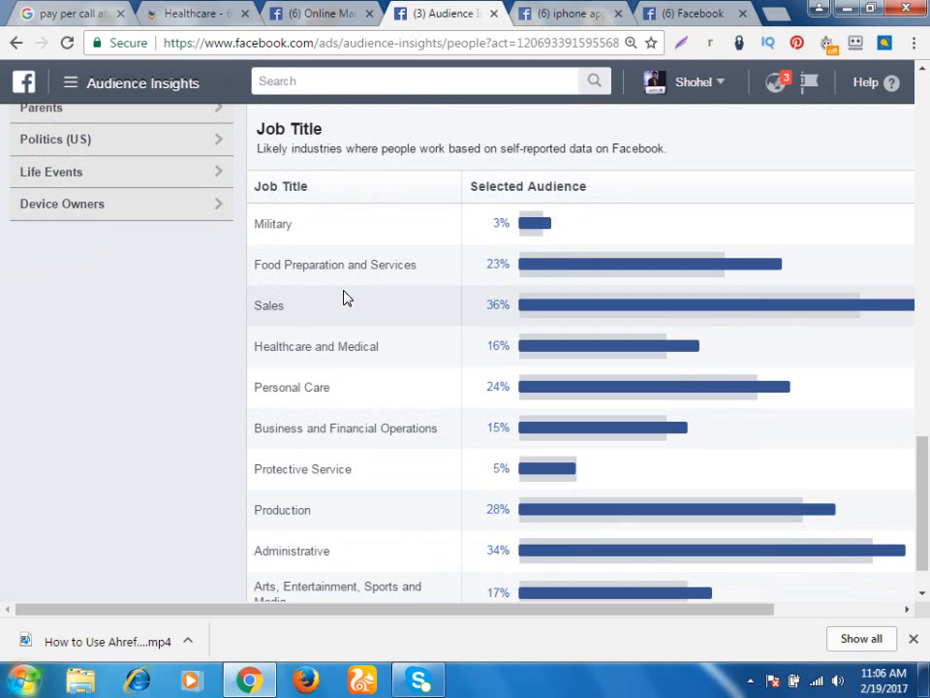
{"action": "left_click", "coordinate": [562, 305]}
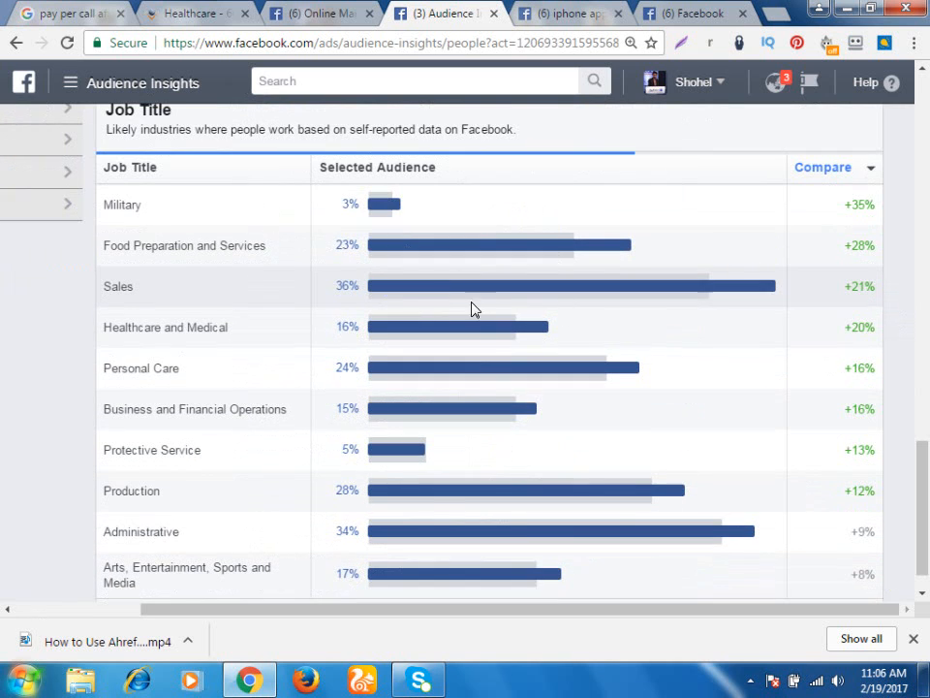
{"action": "scroll", "coordinate": [263, 521], "scroll_direction": "down", "scroll_amount": 1}
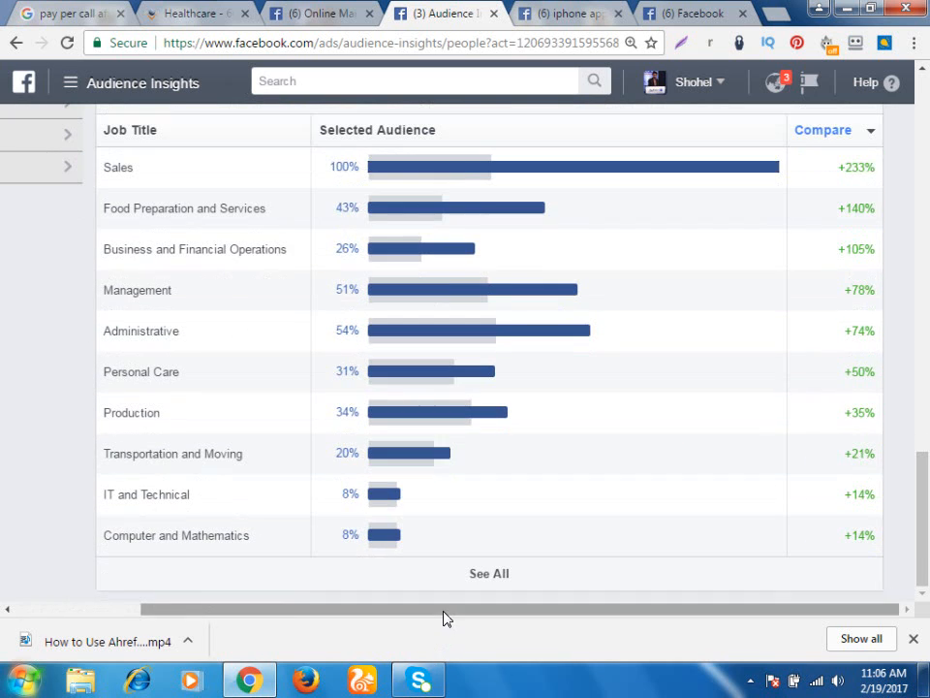
Remove the Sales job title from the Work filter
{"action": "left_click_drag", "start_coordinate": [444, 616], "coordinate": [228, 600]}
{"action": "scroll", "coordinate": [145, 310], "scroll_direction": "up", "scroll_amount": 5}
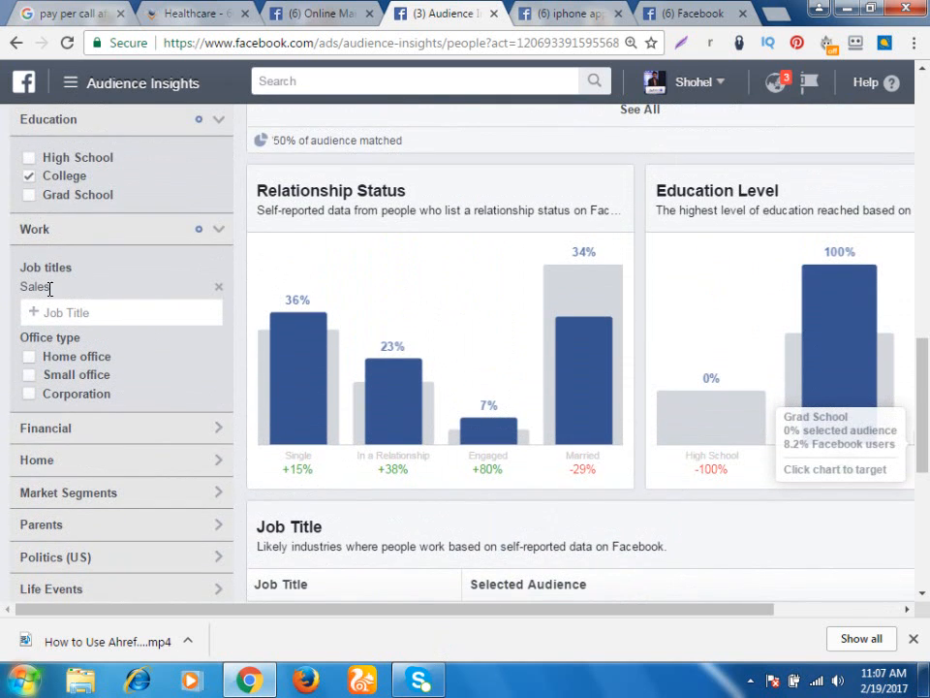
{"action": "left_click", "coordinate": [217, 289]}
Look over the office type options, the remaining targeting categories and the full Job Title breakdown
{"action": "scroll", "coordinate": [58, 330], "scroll_direction": "down", "scroll_amount": 1}
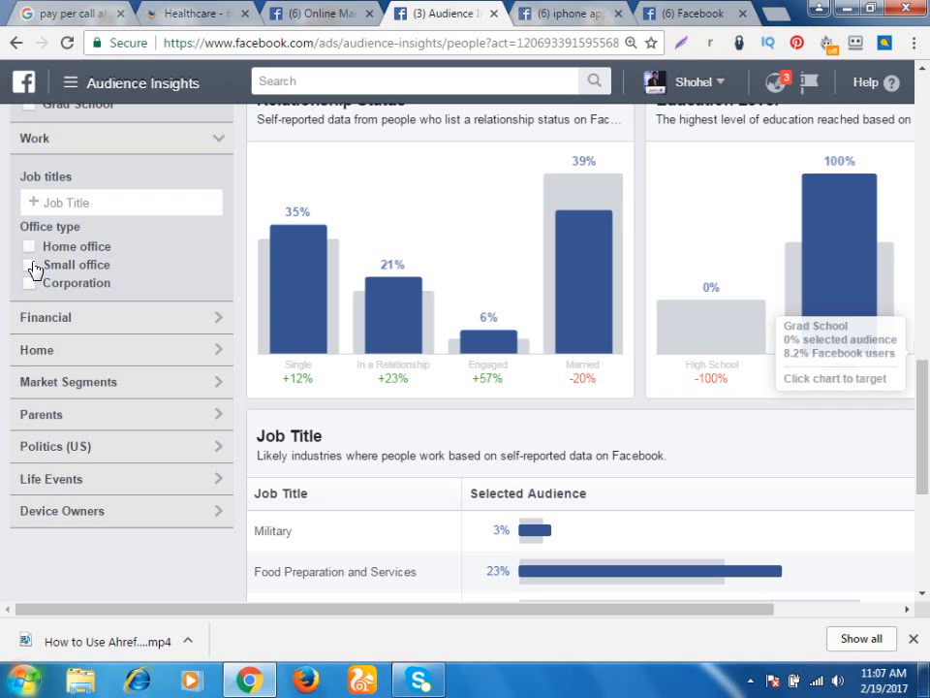
{"action": "scroll", "coordinate": [19, 267], "scroll_direction": "down", "scroll_amount": 1}
{"action": "scroll", "coordinate": [479, 326], "scroll_direction": "down", "scroll_amount": 3}
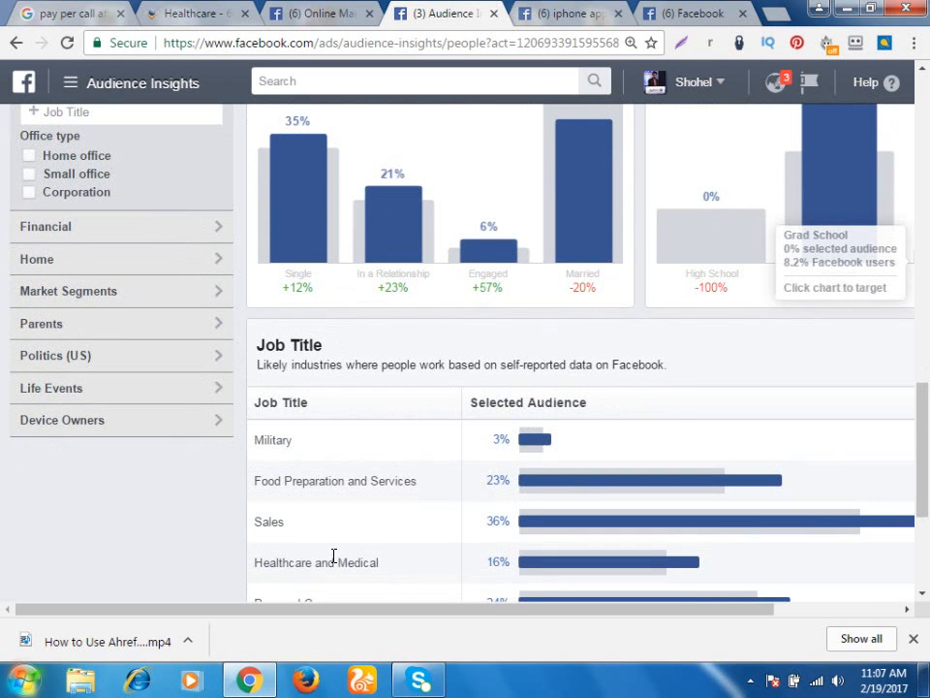
{"action": "scroll", "coordinate": [136, 297], "scroll_direction": "up", "scroll_amount": 1}
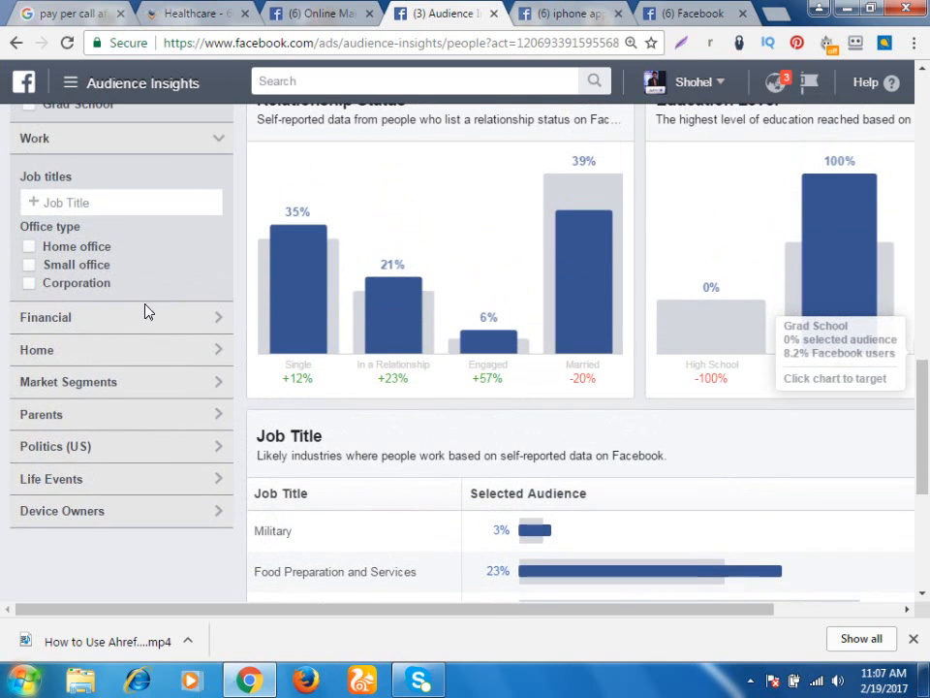
{"action": "scroll", "coordinate": [194, 465], "scroll_direction": "down", "scroll_amount": 3}
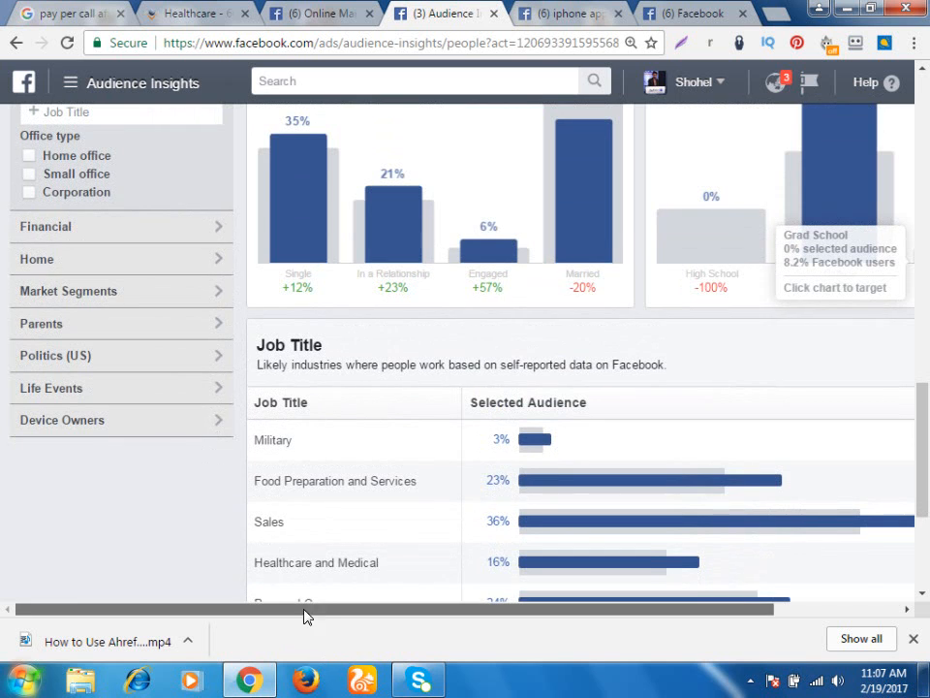
{"action": "mouse_move", "coordinate": [303, 611]}
{"action": "left_mouse_down"}
{"action": "mouse_move", "coordinate": [422, 607]}
{"action": "mouse_move", "coordinate": [297, 608]}
{"action": "left_mouse_up"}
{"action": "scroll", "coordinate": [429, 486], "scroll_direction": "down", "scroll_amount": 3}
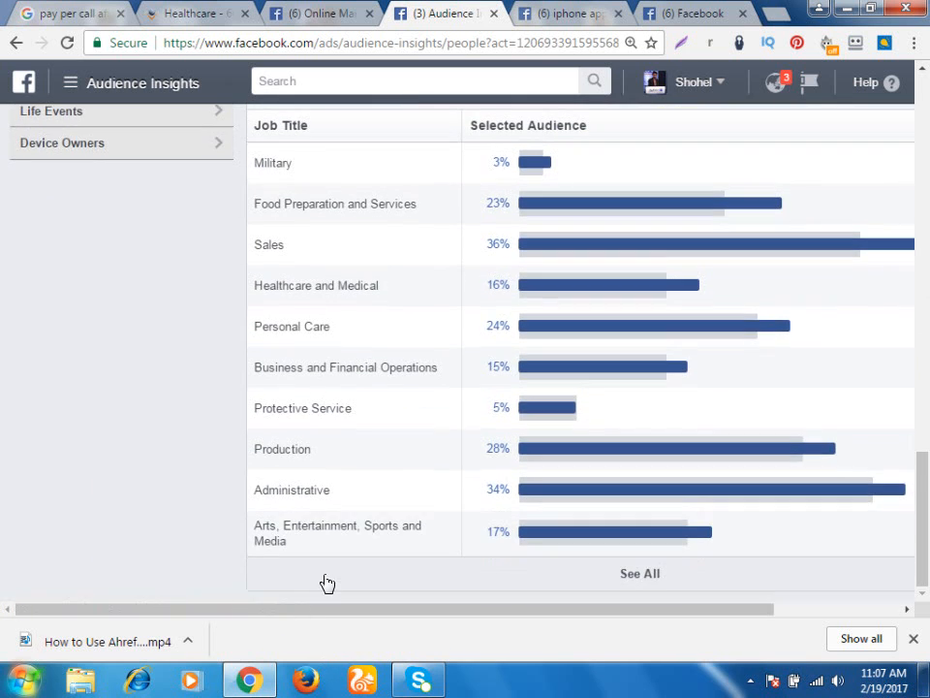
Open the audience's Page Likes insights and examine the top categories and the relevant pages with their relevance, audience and affinity
{"action": "scroll", "coordinate": [323, 566], "scroll_direction": "up", "scroll_amount": 6}
{"action": "scroll", "coordinate": [323, 562], "scroll_direction": "up", "scroll_amount": 10}
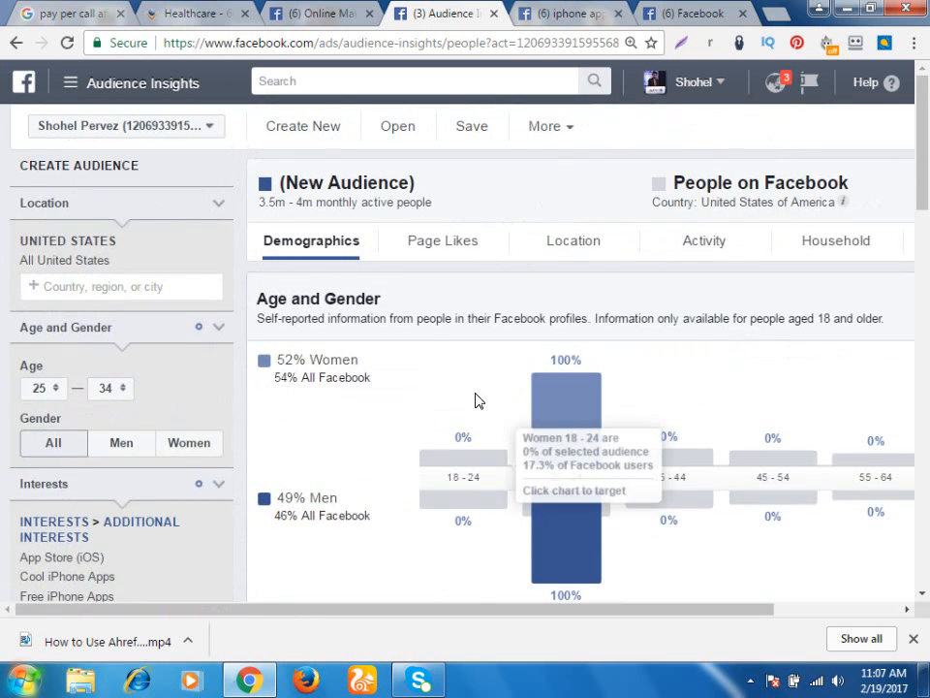
{"action": "left_click", "coordinate": [455, 242]}
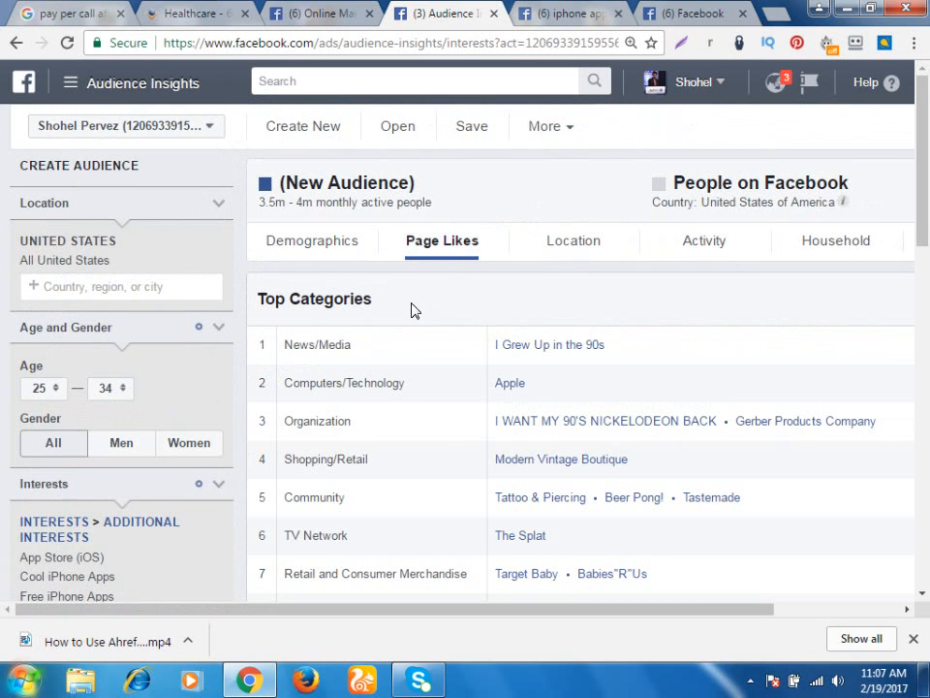
{"action": "scroll", "coordinate": [339, 301], "scroll_direction": "down", "scroll_amount": 5}
{"action": "scroll", "coordinate": [135, 281], "scroll_direction": "up", "scroll_amount": 1}
{"action": "scroll", "coordinate": [400, 324], "scroll_direction": "down", "scroll_amount": 6}
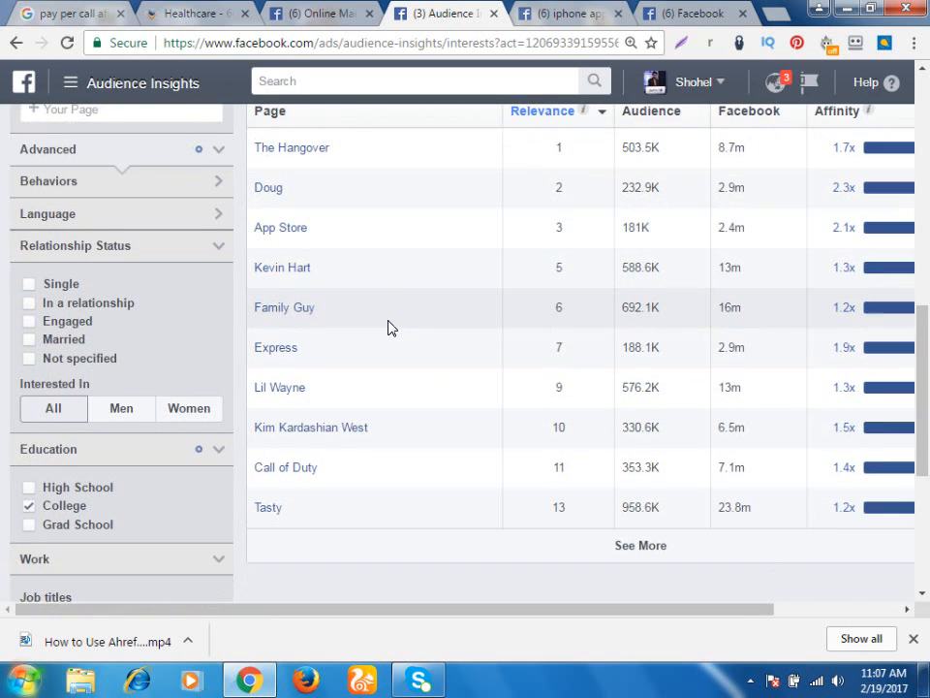
{"action": "scroll", "coordinate": [339, 320], "scroll_direction": "up", "scroll_amount": 1}
{"action": "scroll", "coordinate": [335, 326], "scroll_direction": "up", "scroll_amount": 8}
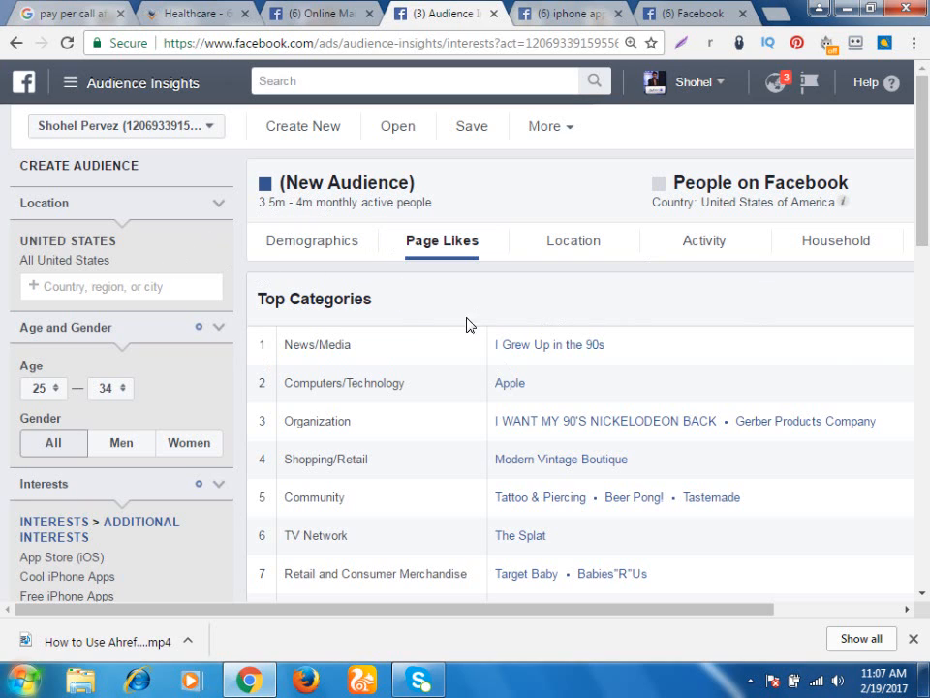
{"action": "scroll", "coordinate": [293, 318], "scroll_direction": "down", "scroll_amount": 1}
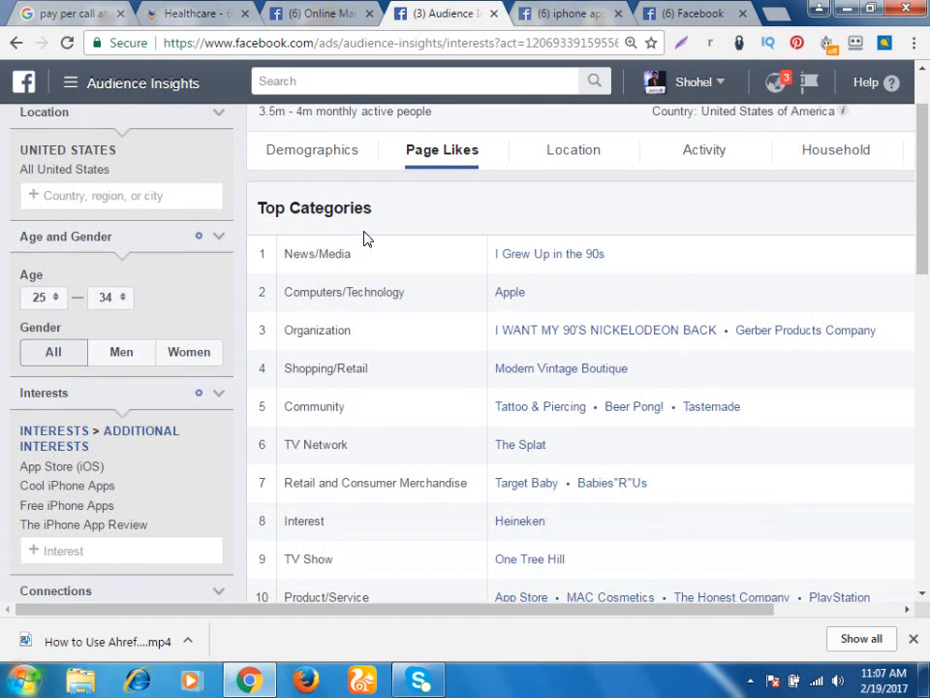
{"action": "scroll", "coordinate": [341, 301], "scroll_direction": "down", "scroll_amount": 2}
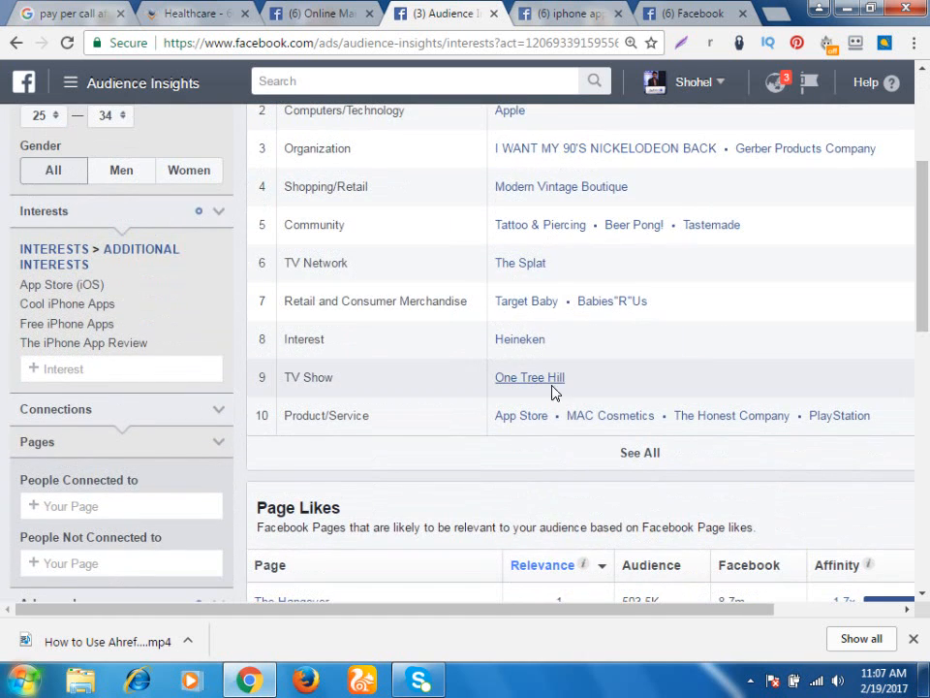
{"action": "scroll", "coordinate": [542, 300], "scroll_direction": "down", "scroll_amount": 4}
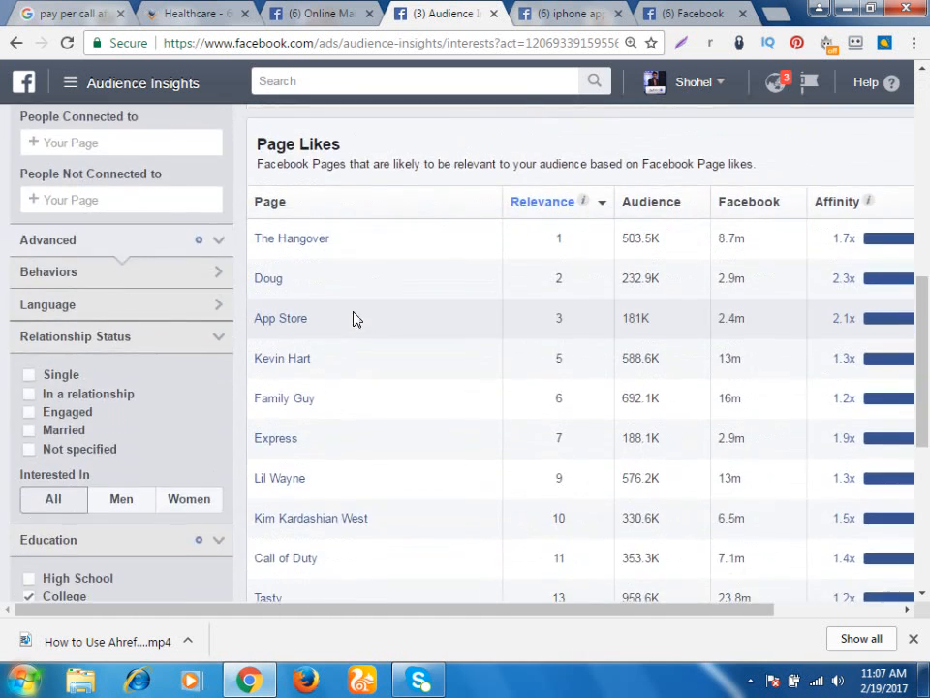
{"action": "scroll", "coordinate": [350, 341], "scroll_direction": "down", "scroll_amount": 3}
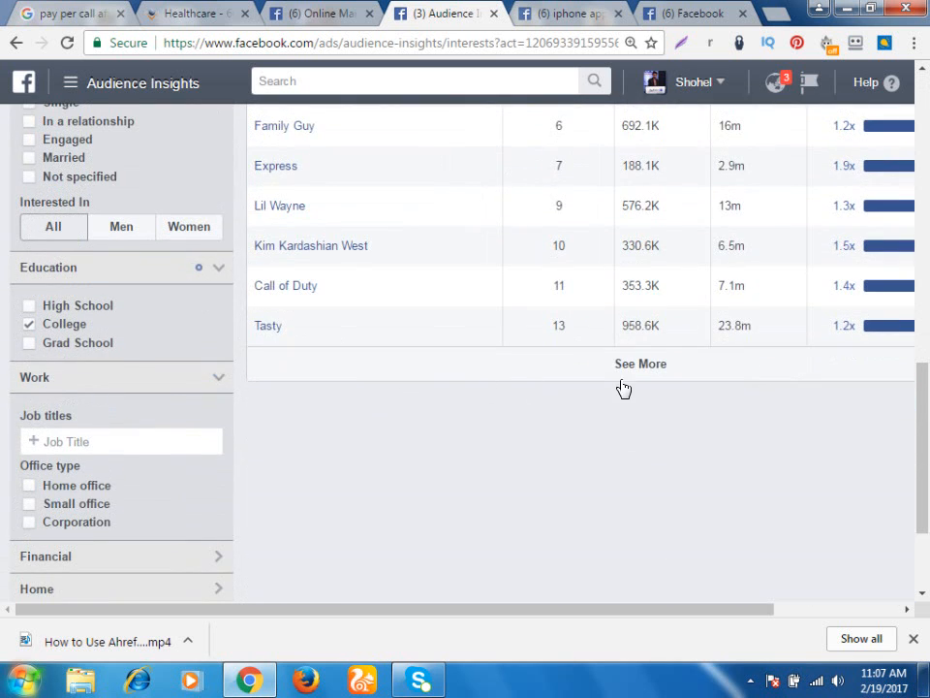
Expand the Page Likes list and examine the additional relevant pages alongside the top categories
{"action": "left_click", "coordinate": [610, 382]}
{"action": "scroll", "coordinate": [536, 347], "scroll_direction": "down", "scroll_amount": 2}
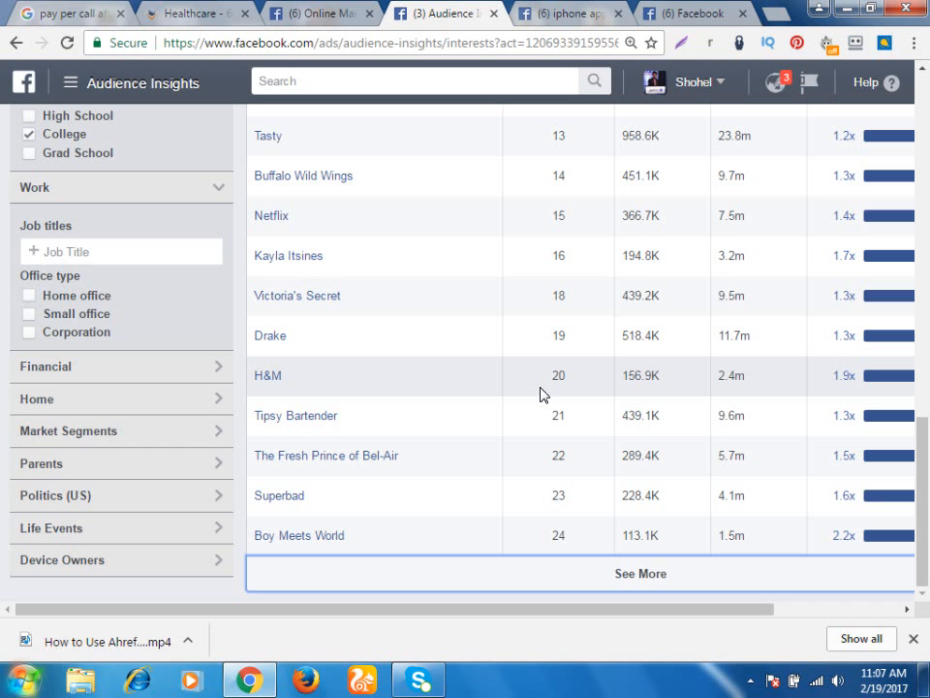
{"action": "scroll", "coordinate": [542, 392], "scroll_direction": "up", "scroll_amount": 4}
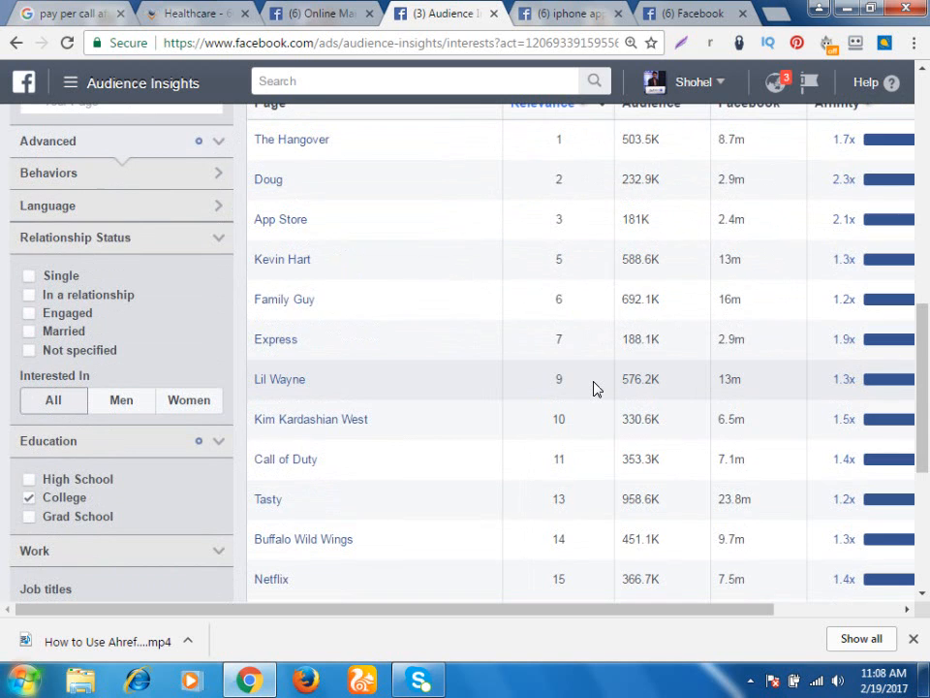
{"action": "scroll", "coordinate": [594, 387], "scroll_direction": "up", "scroll_amount": 4}
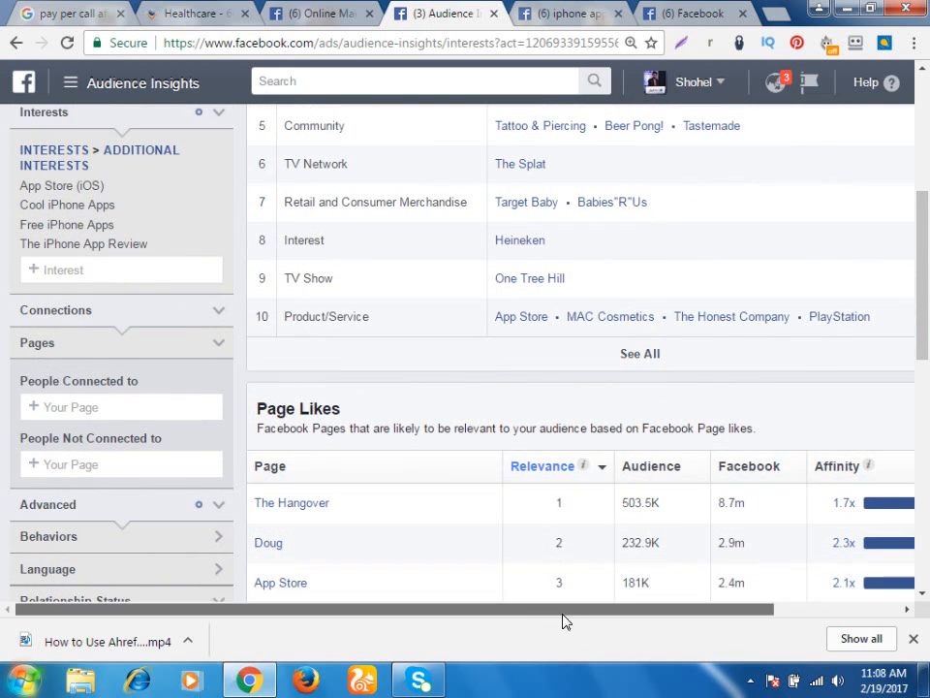
{"action": "scroll", "coordinate": [444, 441], "scroll_direction": "down", "scroll_amount": 1}
{"action": "scroll", "coordinate": [444, 441], "scroll_direction": "down", "scroll_amount": 1}
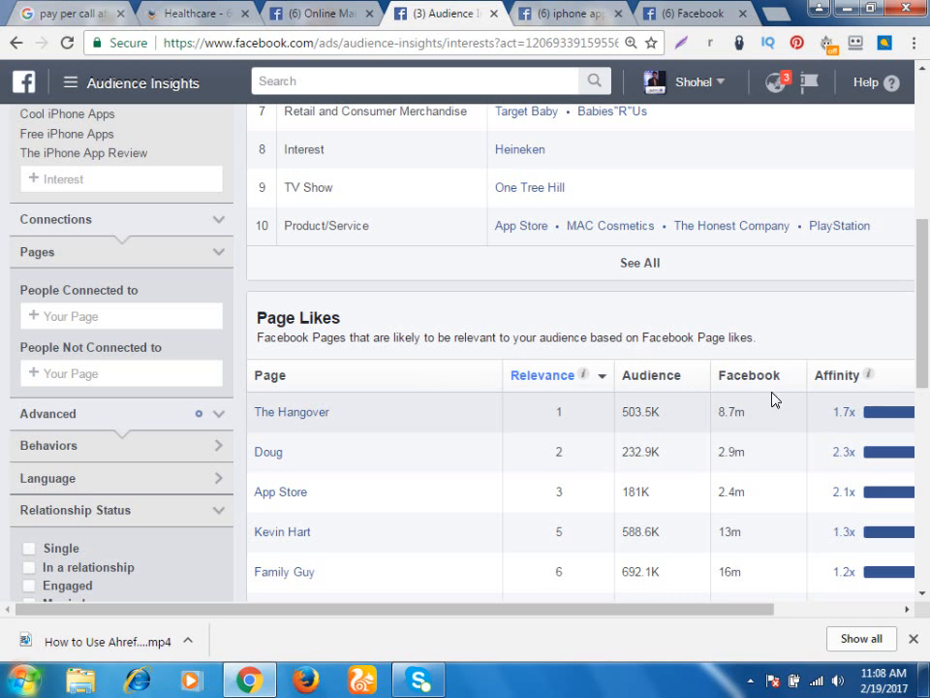
{"action": "scroll", "coordinate": [397, 395], "scroll_direction": "down", "scroll_amount": 1}
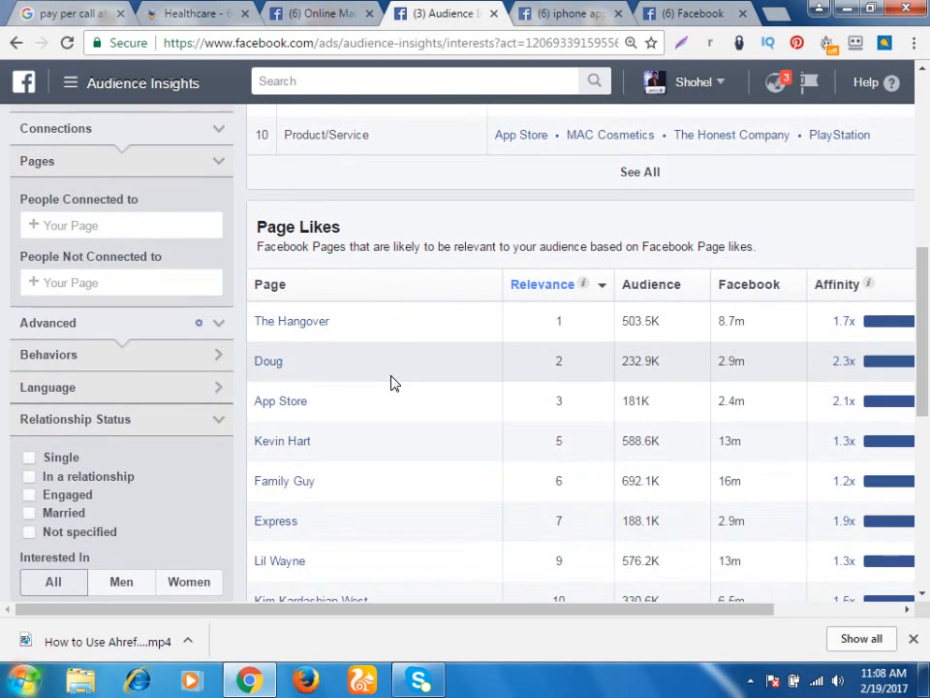
Open the The Hangover, App Store and Kevin Hart pages from the Page Likes list in separate new tabs
{"action": "right_click", "coordinate": [281, 323]}
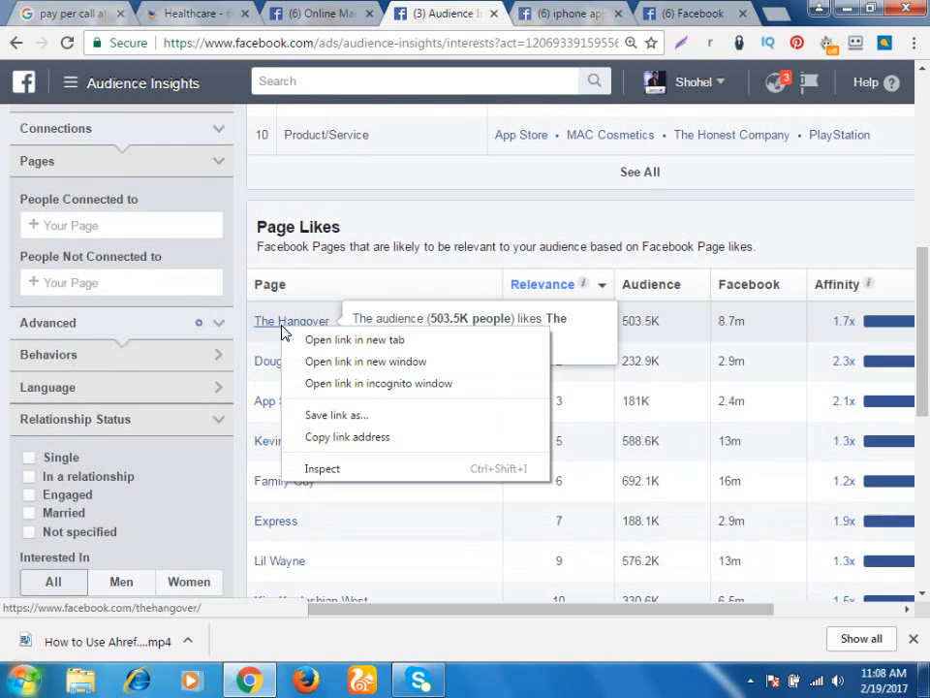
{"action": "left_click", "coordinate": [310, 339]}
{"action": "right_click", "coordinate": [279, 405]}
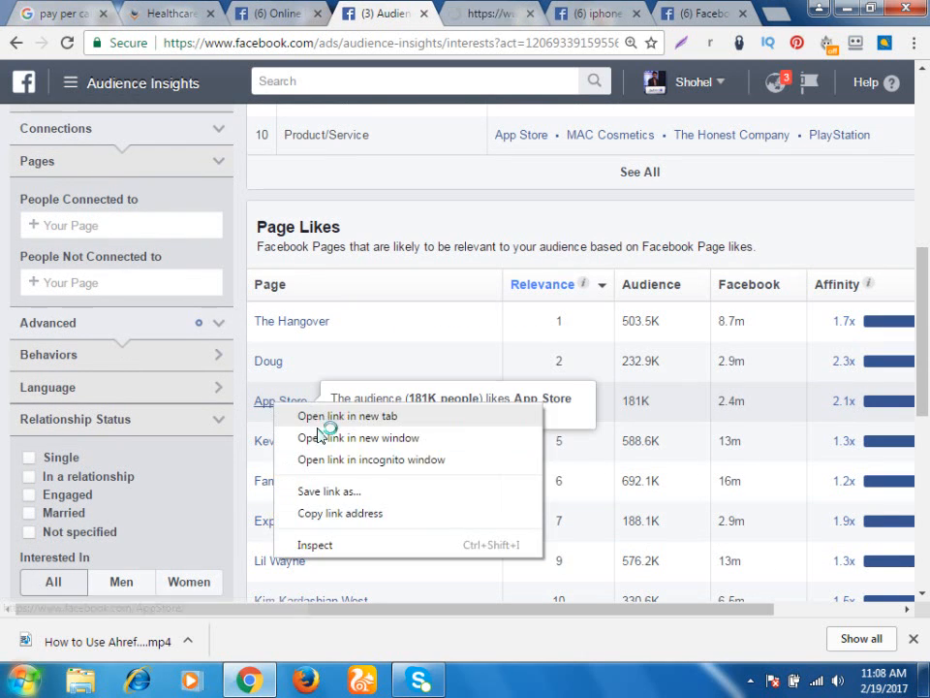
{"action": "left_click", "coordinate": [315, 418]}
{"action": "right_click", "coordinate": [279, 447]}
{"action": "left_click", "coordinate": [310, 456]}
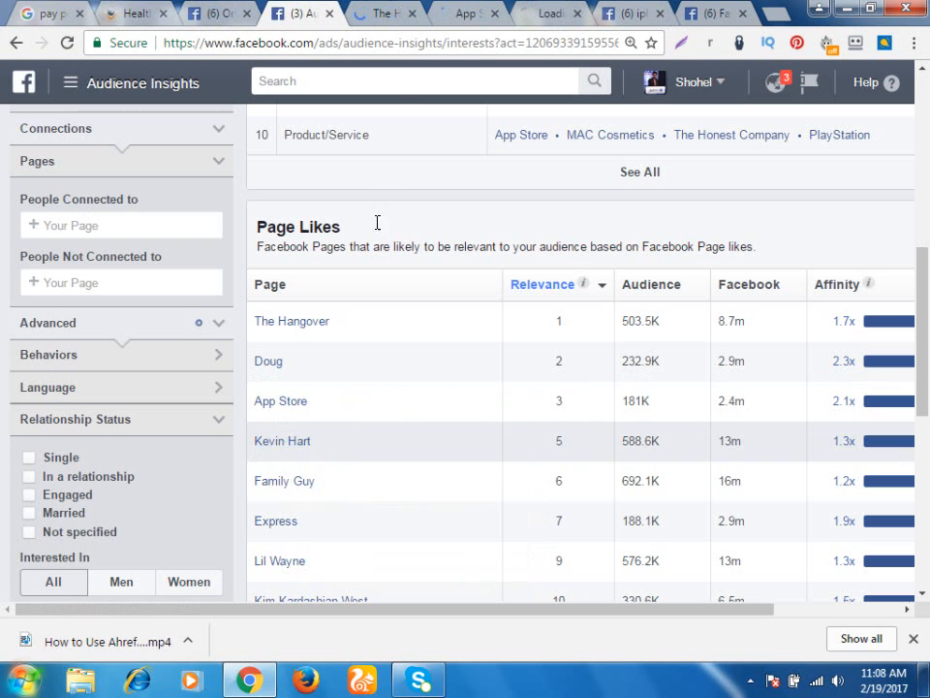
Look through The Hangover page's photos, videos and posts, and close that page
{"action": "left_click", "coordinate": [378, 14]}
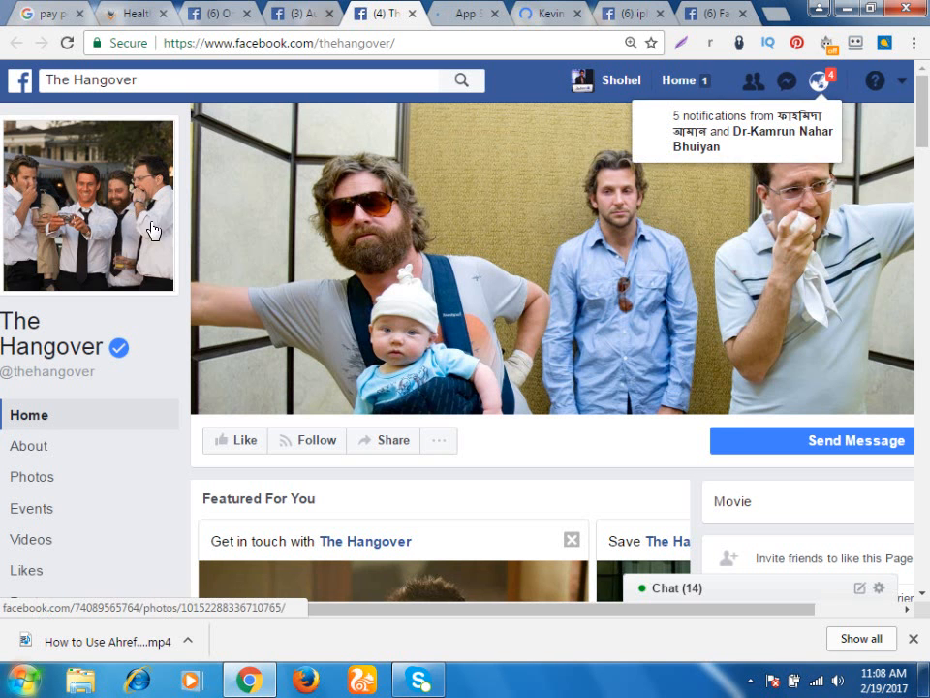
{"action": "scroll", "coordinate": [161, 233], "scroll_direction": "down", "scroll_amount": 3}
{"action": "scroll", "coordinate": [165, 237], "scroll_direction": "down", "scroll_amount": 9}
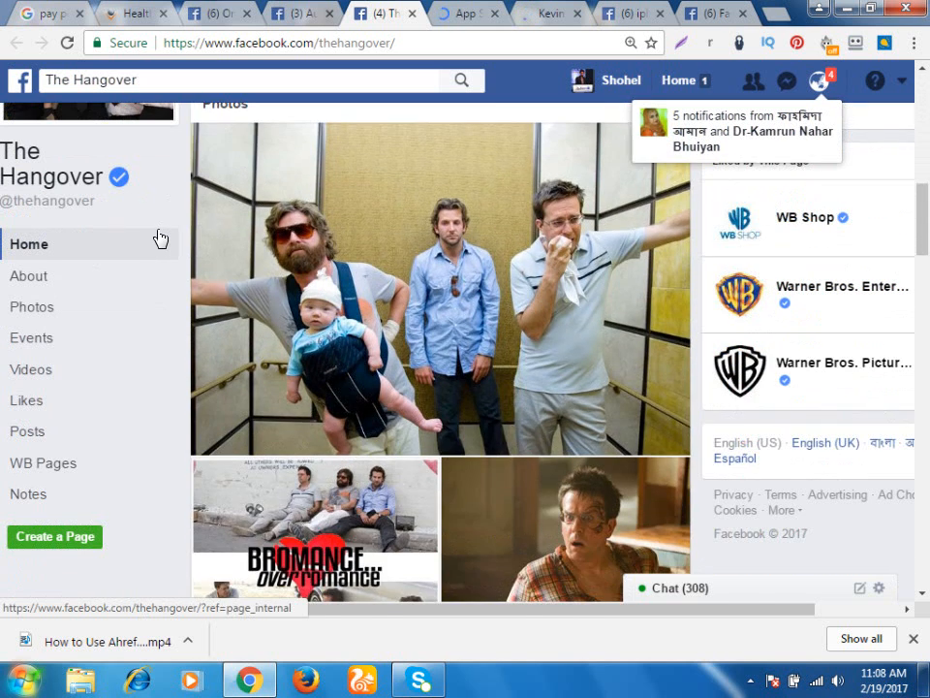
{"action": "scroll", "coordinate": [159, 233], "scroll_direction": "down", "scroll_amount": 5}
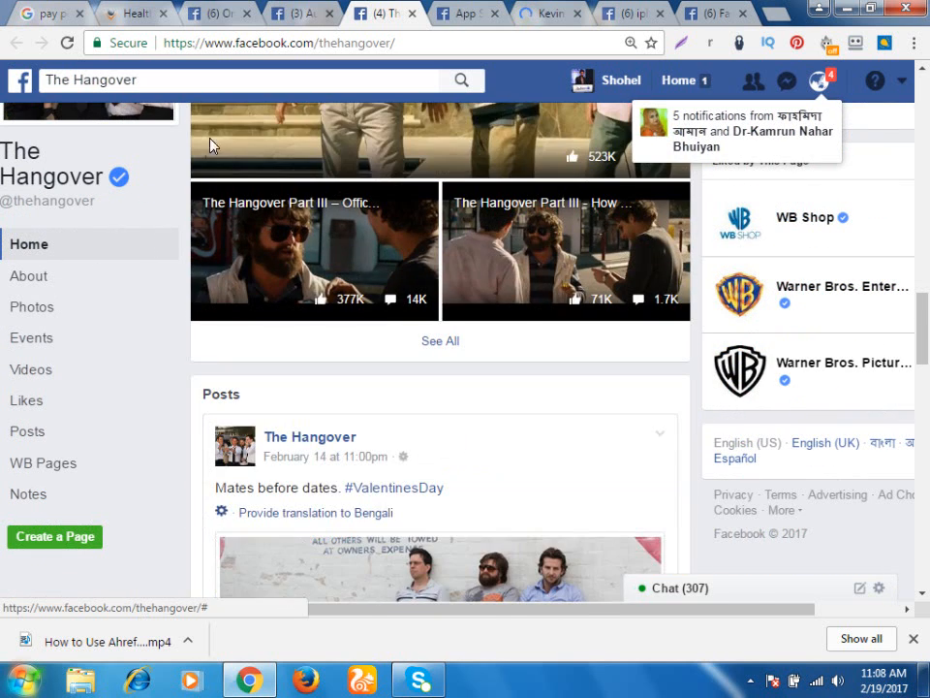
{"action": "left_click", "coordinate": [412, 13]}
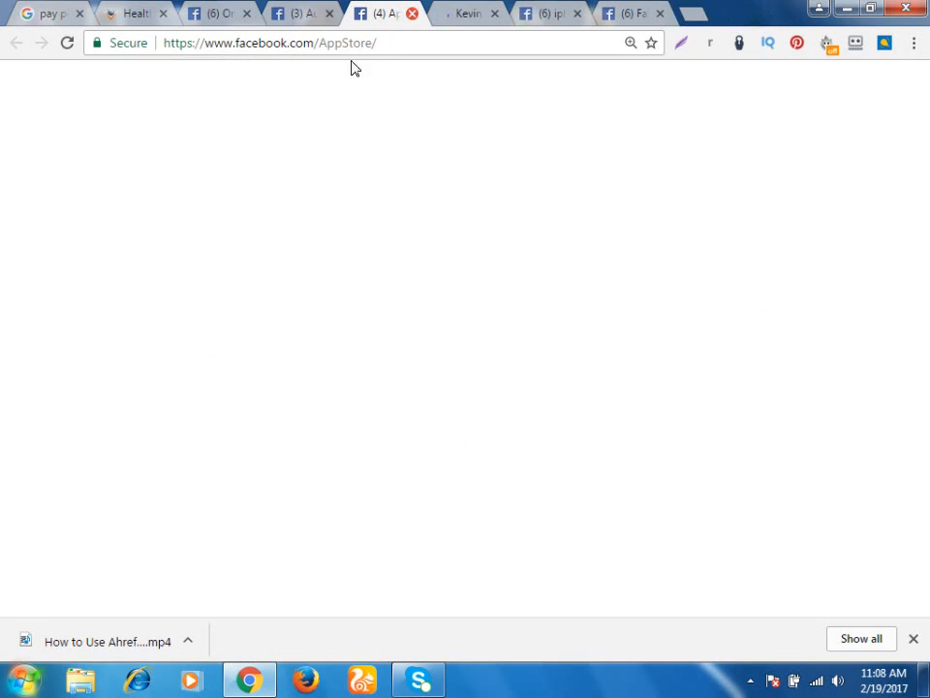
Look over the App Store page's photos, recent posts and page details
{"action": "scroll", "coordinate": [100, 244], "scroll_direction": "down", "scroll_amount": 8}
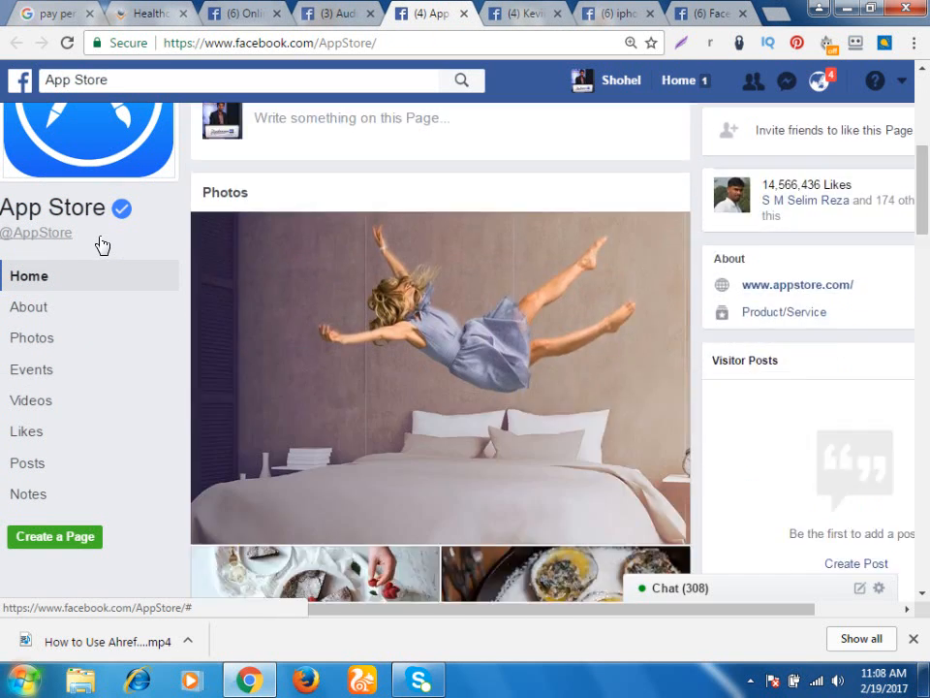
{"action": "scroll", "coordinate": [104, 240], "scroll_direction": "down", "scroll_amount": 10}
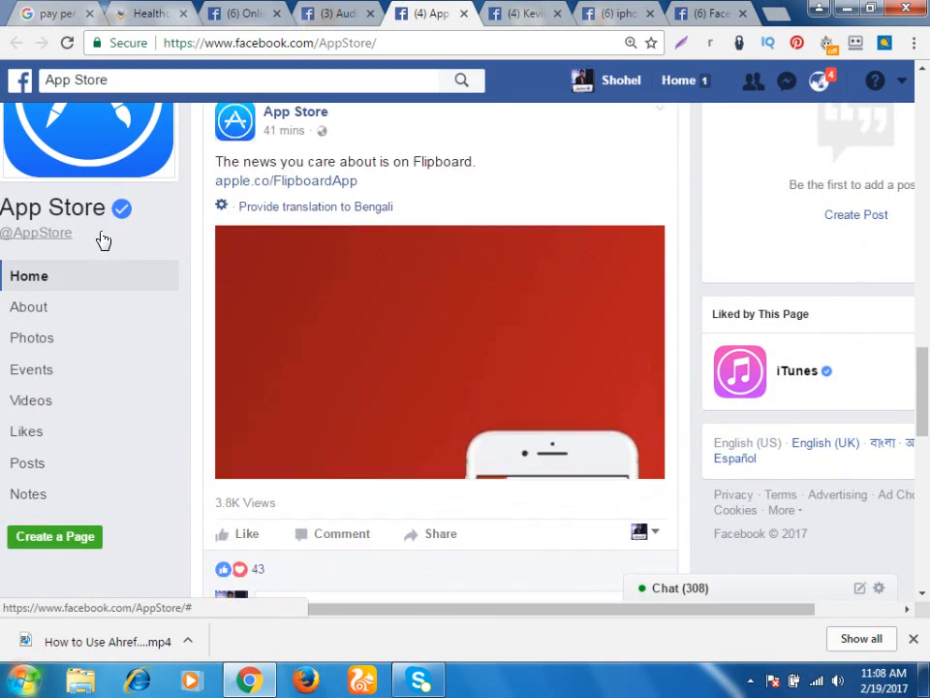
{"action": "scroll", "coordinate": [101, 237], "scroll_direction": "up", "scroll_amount": 10}
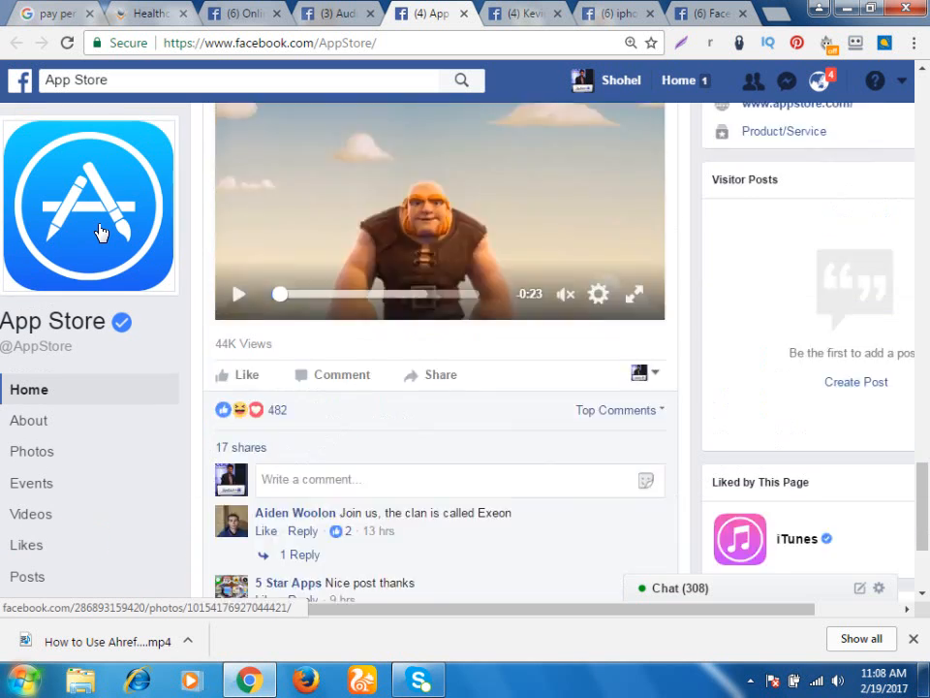
{"action": "scroll", "coordinate": [100, 233], "scroll_direction": "up", "scroll_amount": 6}
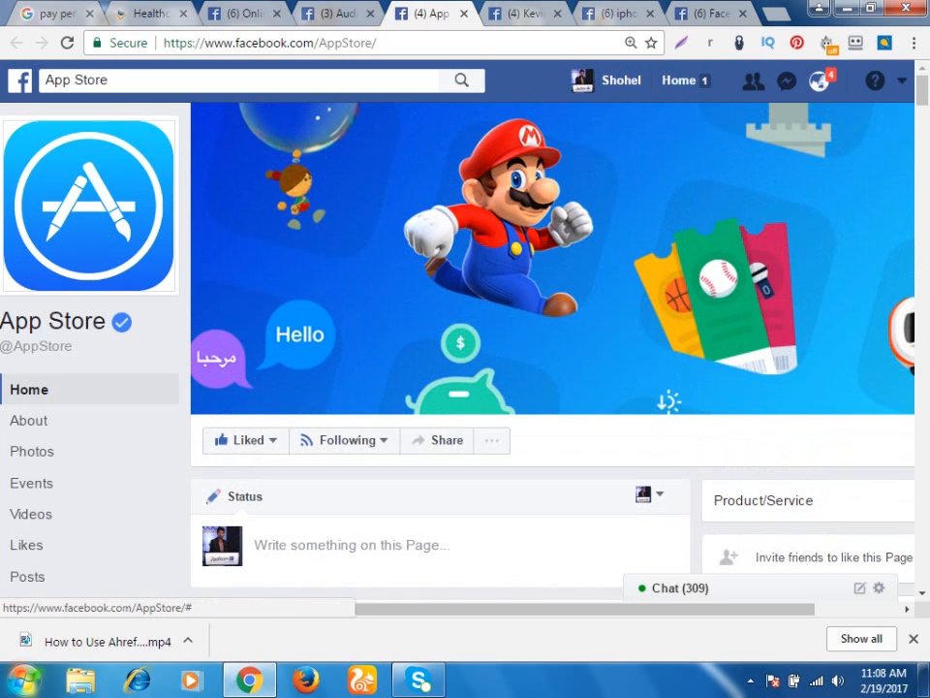
Copy the App Store page's name and add the matching AppStore interest to the audience in Audience Insights
{"action": "left_click", "coordinate": [142, 84]}
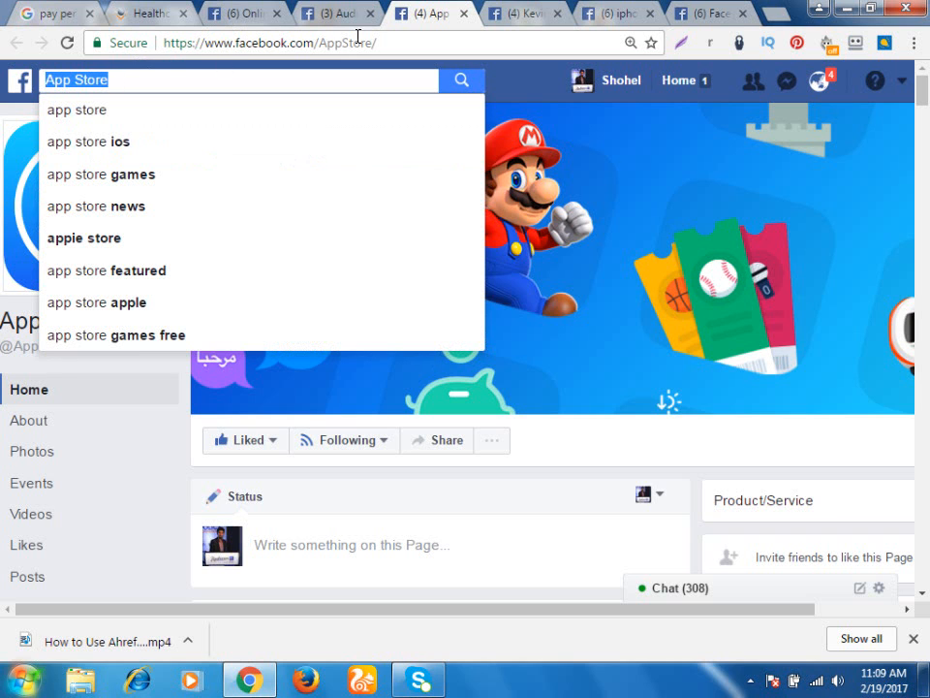
{"action": "left_click", "coordinate": [338, 13]}
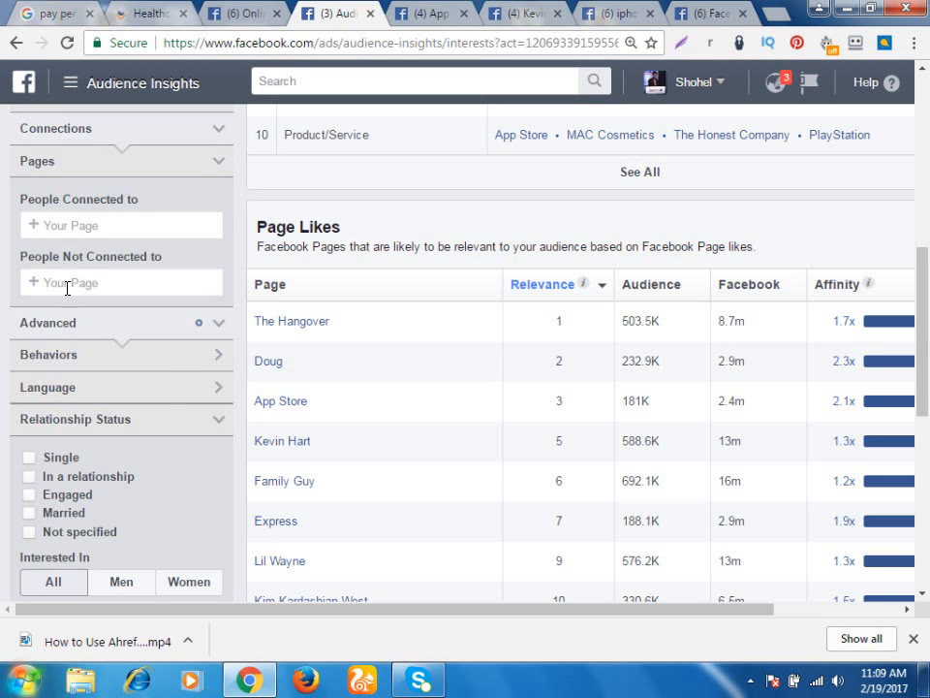
{"action": "scroll", "coordinate": [87, 262], "scroll_direction": "up", "scroll_amount": 2}
{"action": "left_click", "coordinate": [94, 269]}
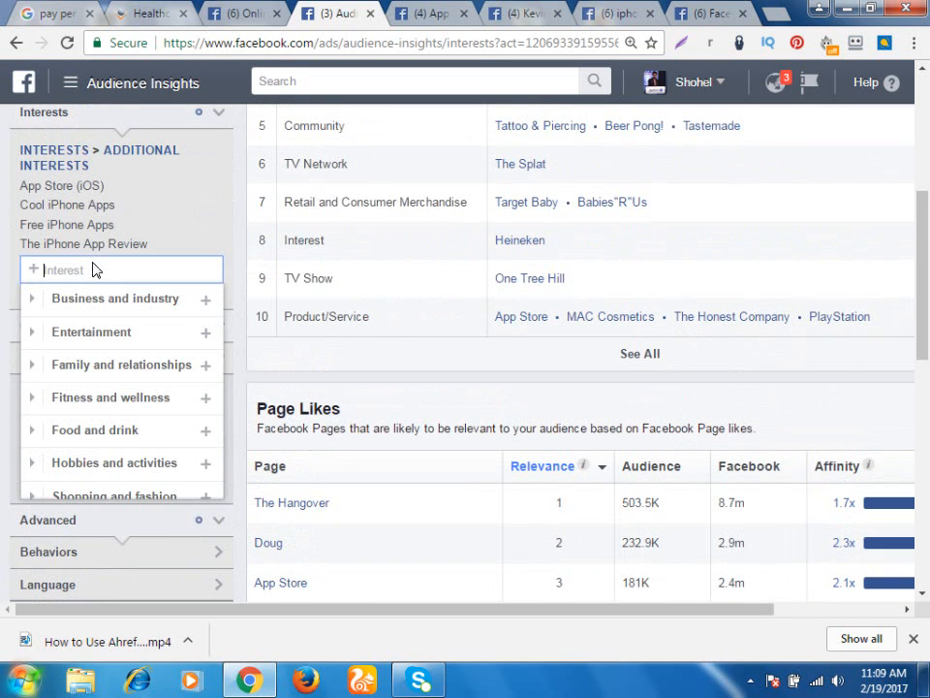
{"action": "type", "text": "App Store"}
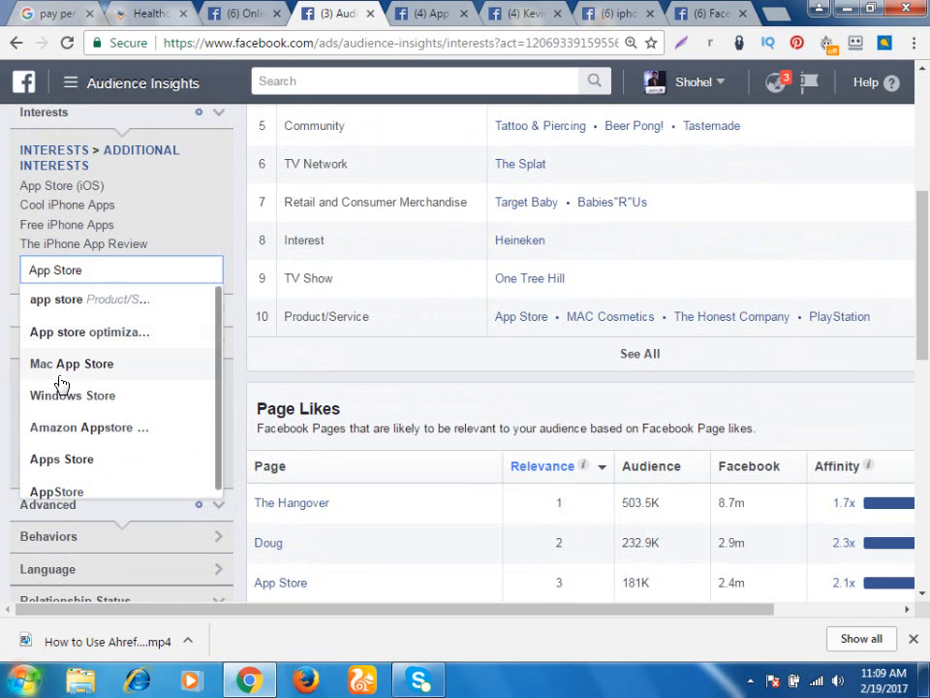
{"action": "scroll", "coordinate": [76, 426], "scroll_direction": "down", "scroll_amount": 1}
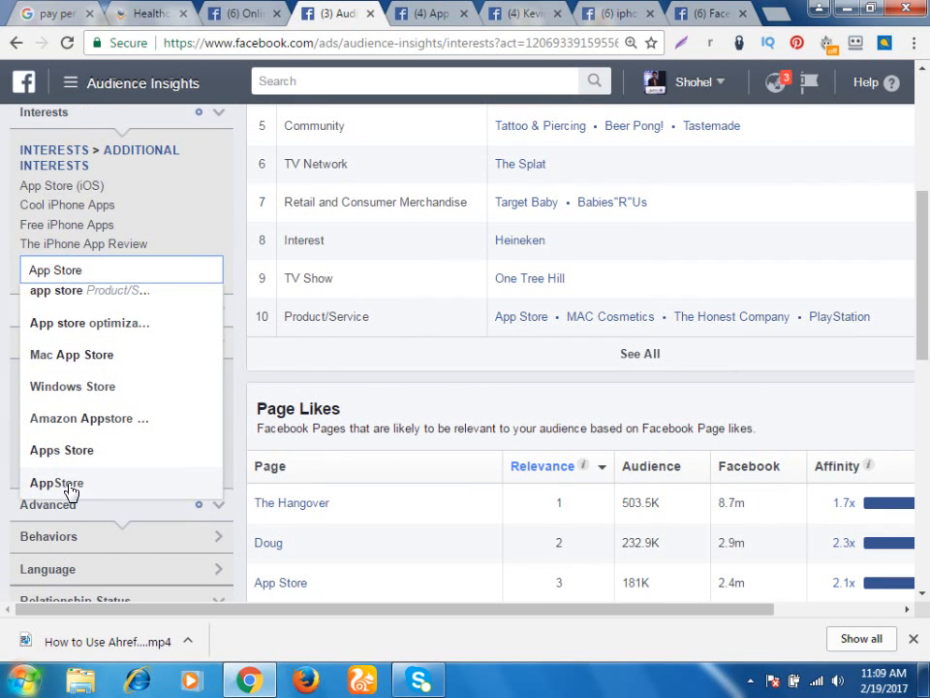
{"action": "left_click", "coordinate": [68, 493]}
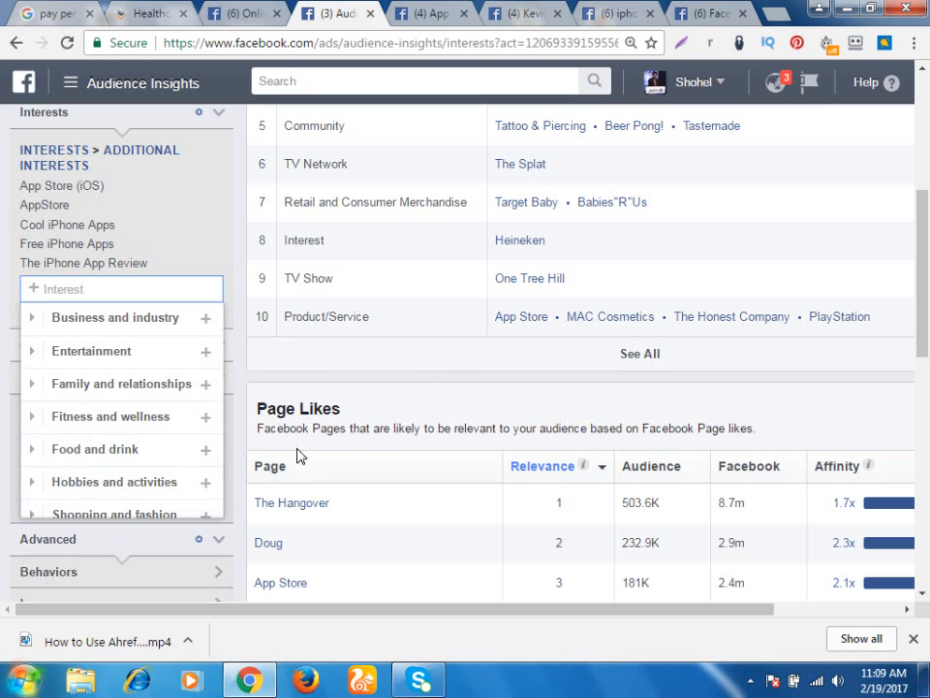
Go back to the App Store page and open iTunes from its Liked by This Page section in a new tab
{"action": "scroll", "coordinate": [381, 510], "scroll_direction": "down", "scroll_amount": 1}
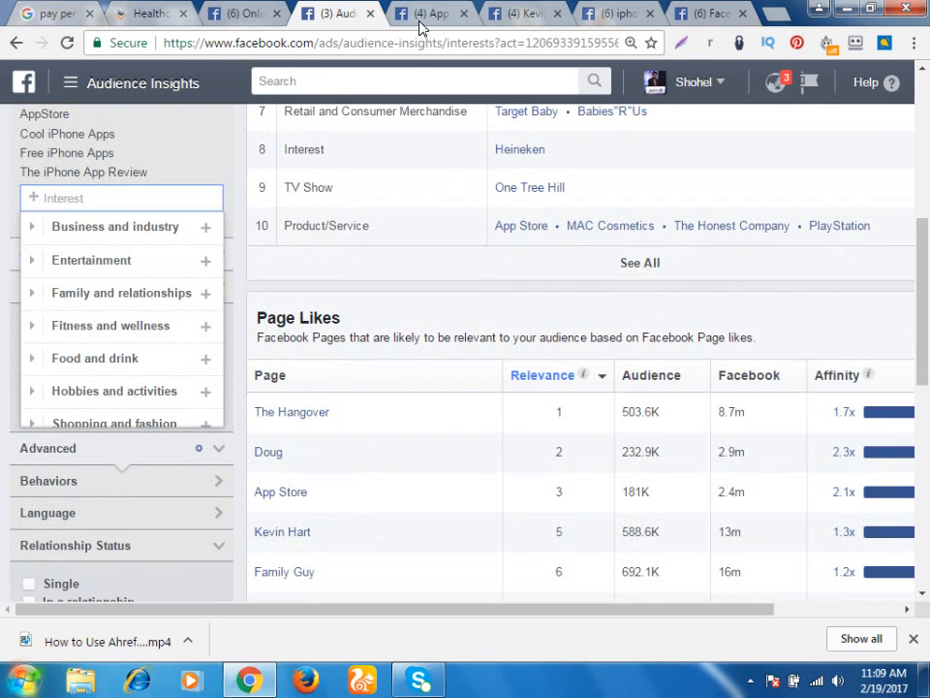
{"action": "left_click", "coordinate": [418, 16]}
{"action": "scroll", "coordinate": [366, 389], "scroll_direction": "down", "scroll_amount": 5}
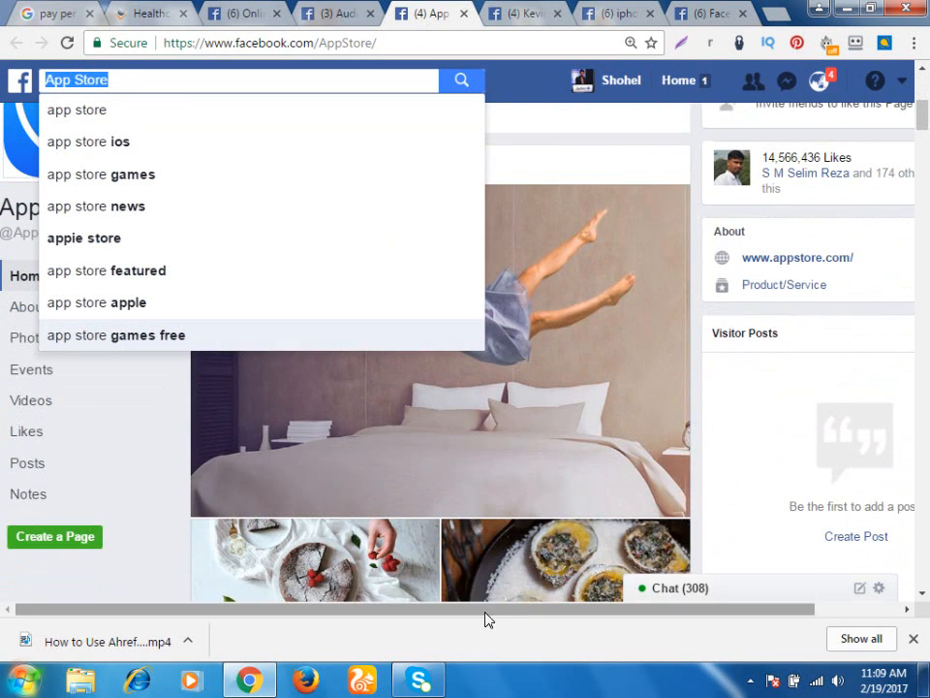
{"action": "scroll", "coordinate": [837, 442], "scroll_direction": "down", "scroll_amount": 1}
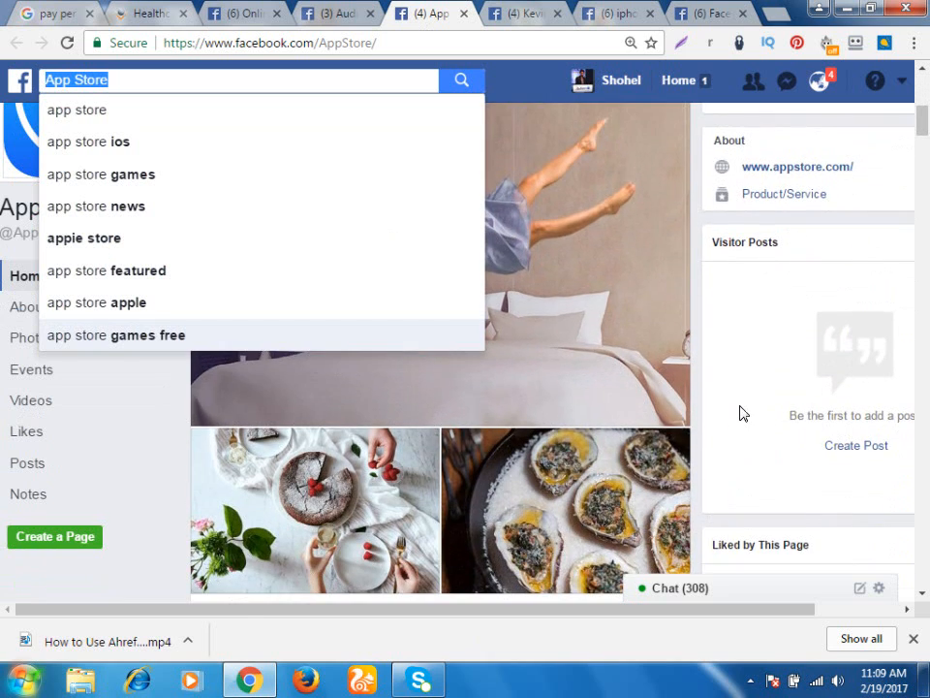
{"action": "scroll", "coordinate": [741, 417], "scroll_direction": "down", "scroll_amount": 5}
{"action": "scroll", "coordinate": [765, 397], "scroll_direction": "up", "scroll_amount": 2}
{"action": "scroll", "coordinate": [789, 387], "scroll_direction": "down", "scroll_amount": 1}
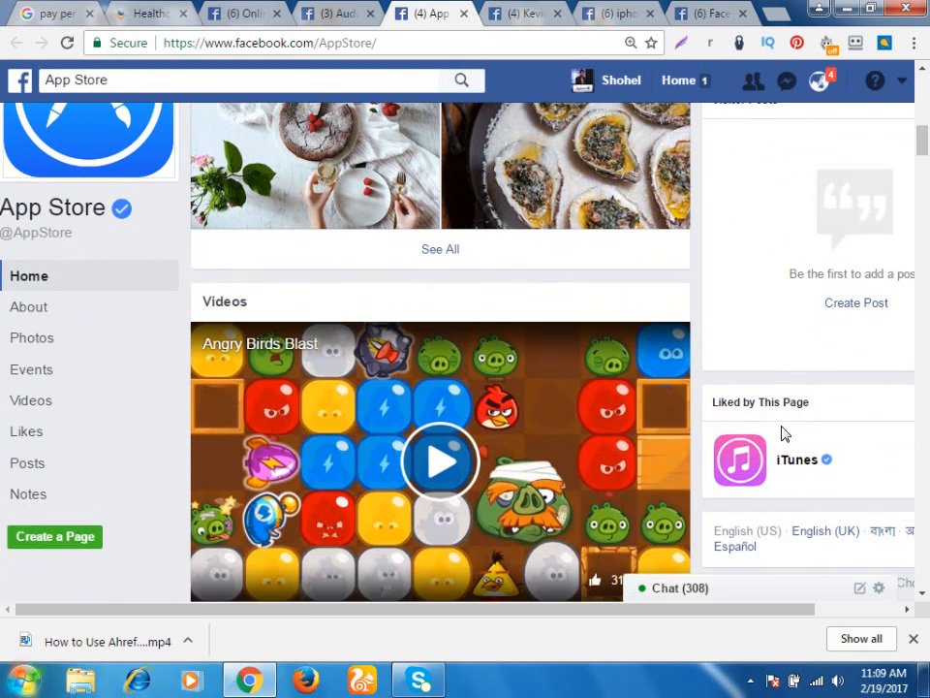
{"action": "right_click", "coordinate": [796, 463]}
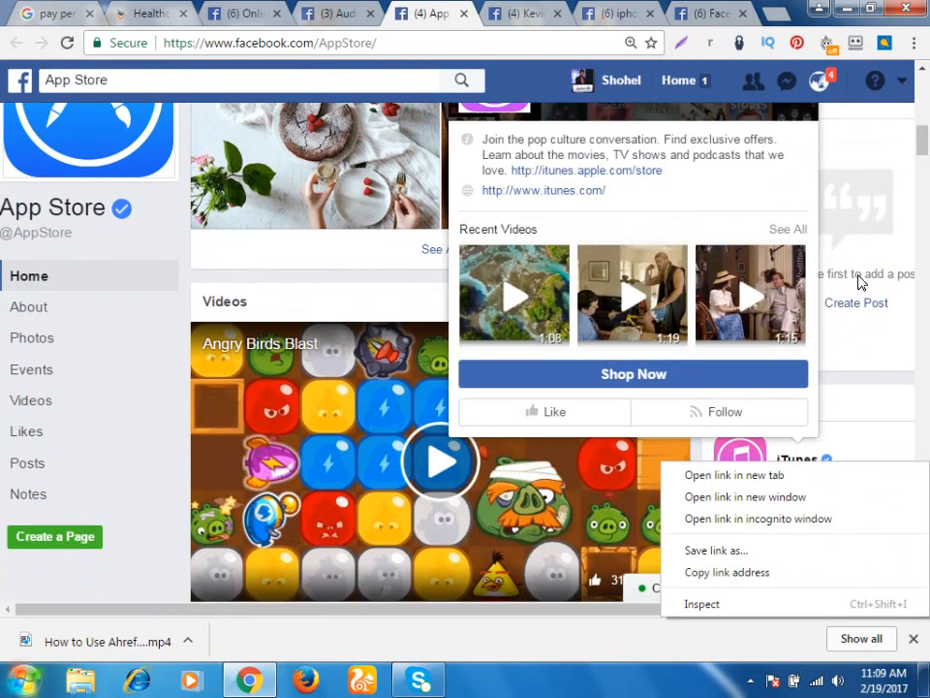
{"action": "left_click", "coordinate": [810, 475]}
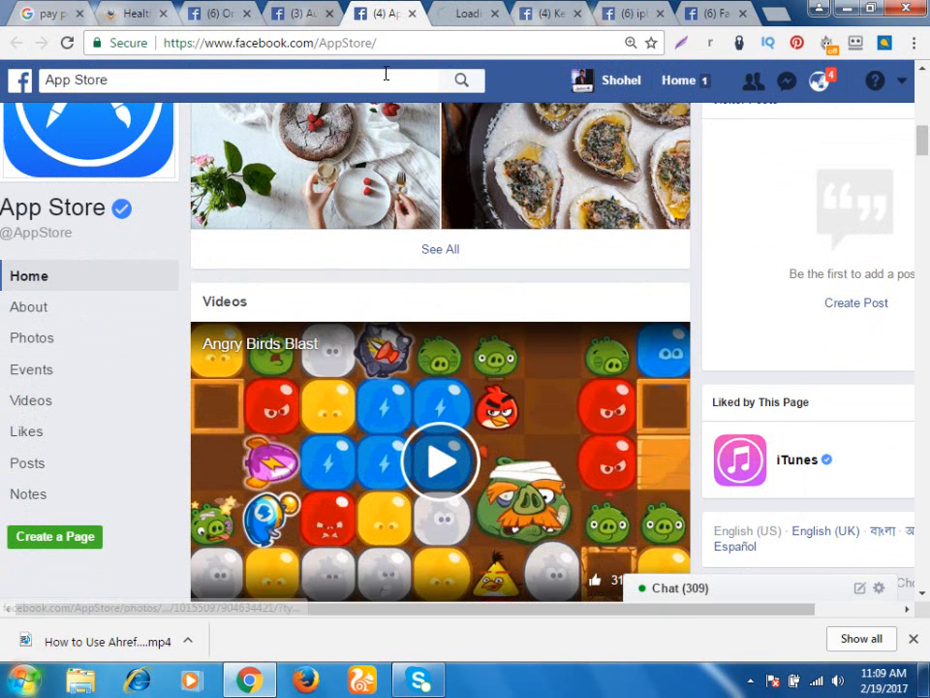
Copy the iTunes page's name and add the ITunes interest to the audience in Audience Insights
{"action": "left_click", "coordinate": [462, 18]}
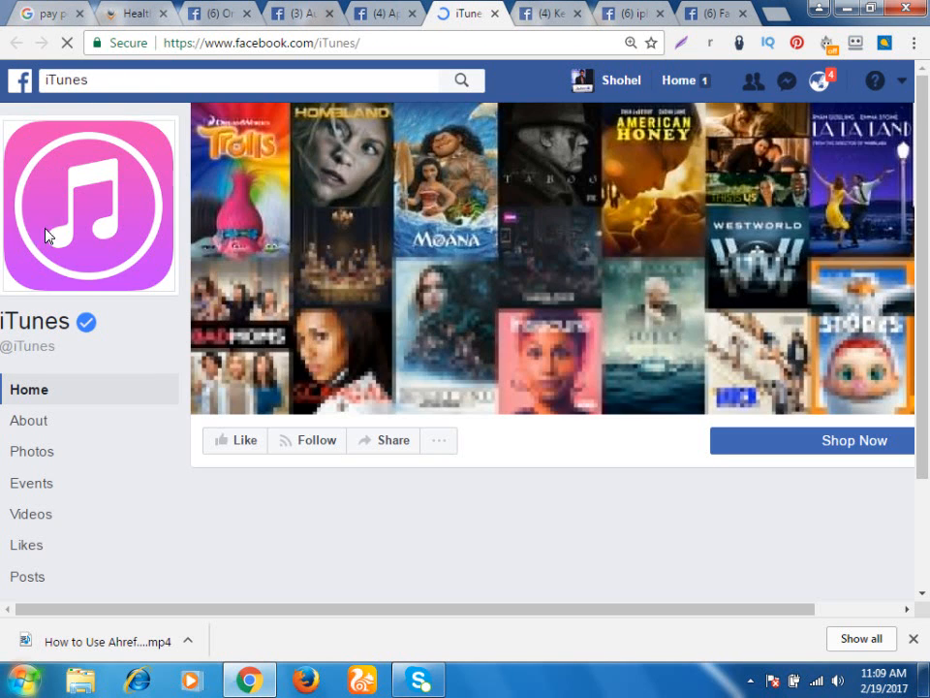
{"action": "scroll", "coordinate": [155, 77], "scroll_direction": "down", "scroll_amount": 1}
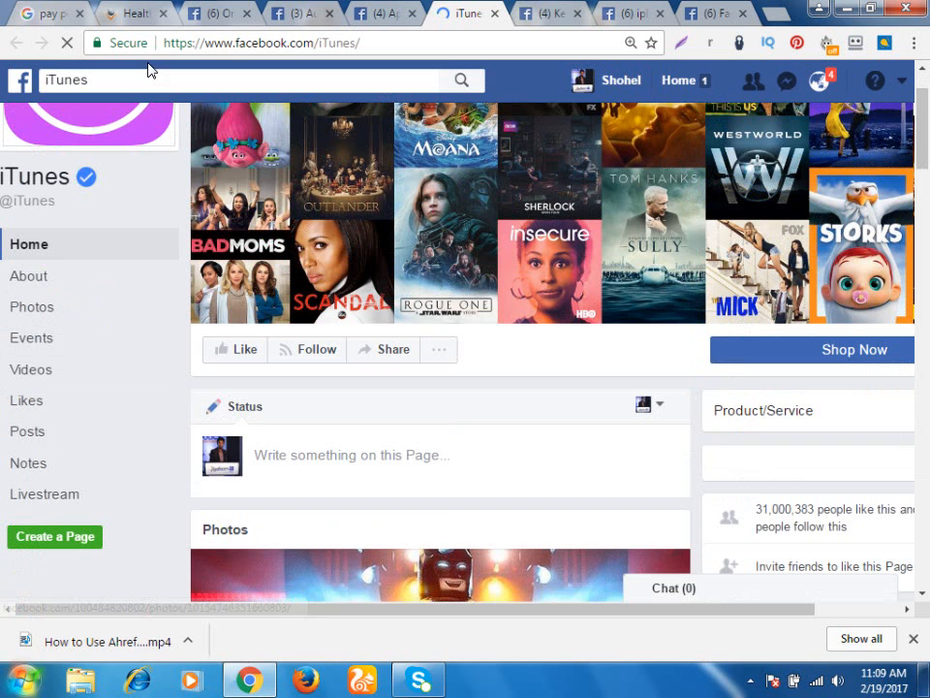
{"action": "left_click", "coordinate": [97, 78]}
{"action": "key", "text": "ctrl+c"}
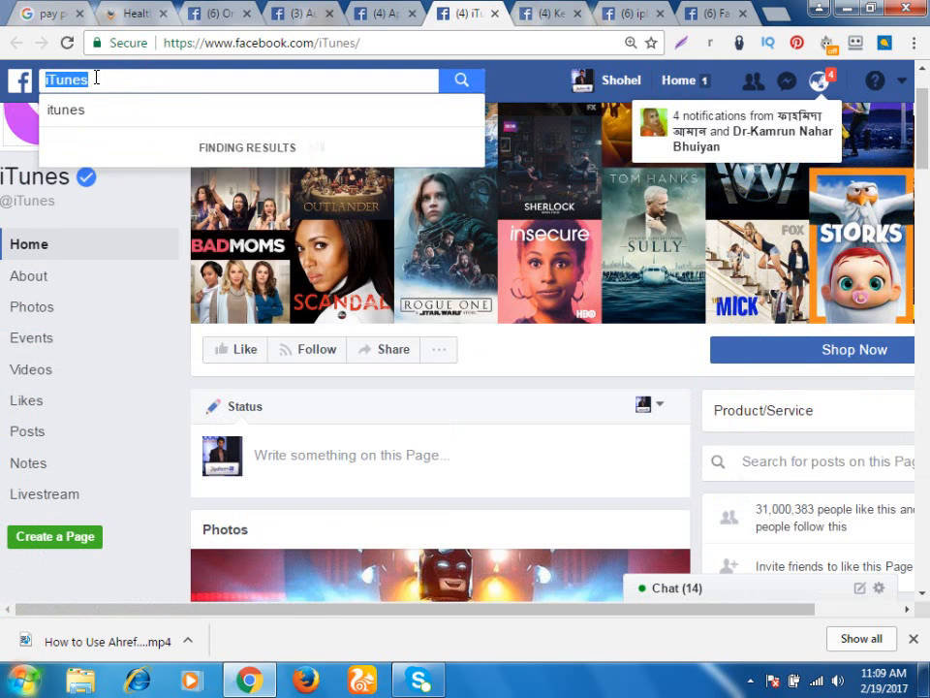
{"action": "left_click", "coordinate": [308, 15]}
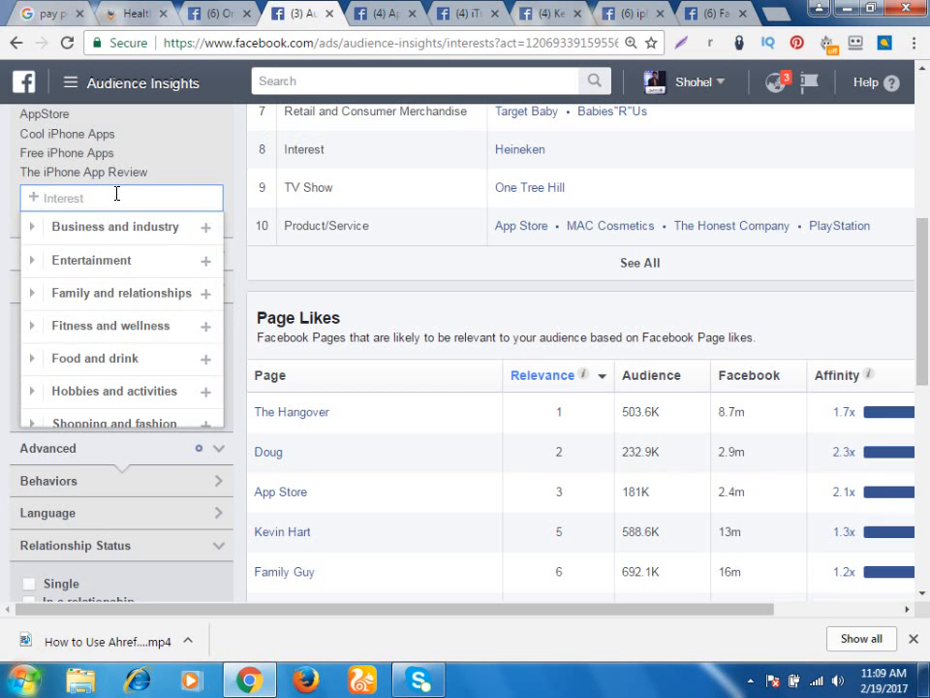
{"action": "key", "text": "ctrl+v"}
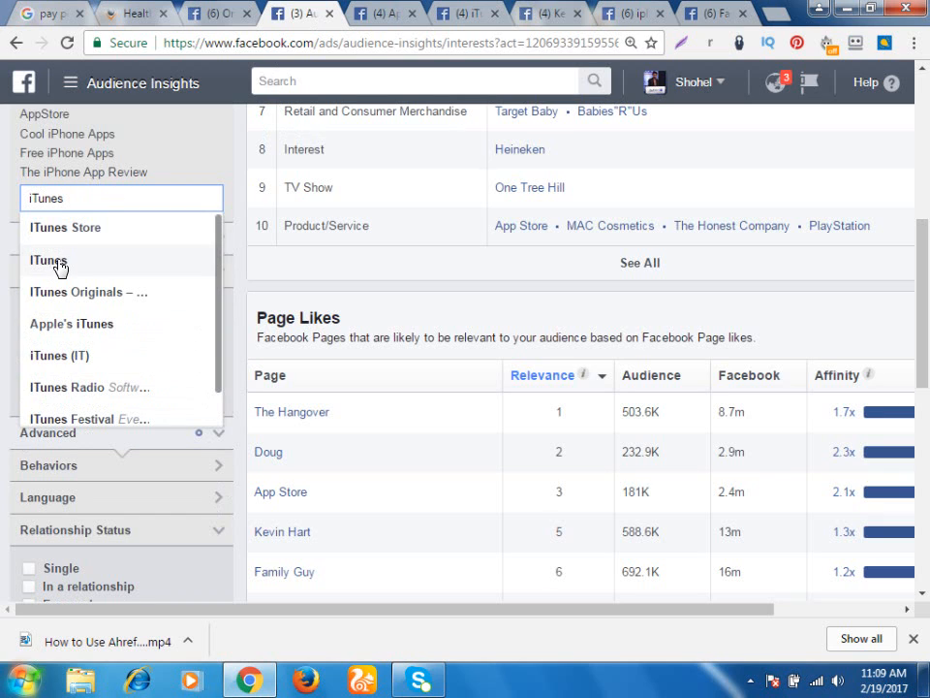
{"action": "left_click", "coordinate": [58, 266]}
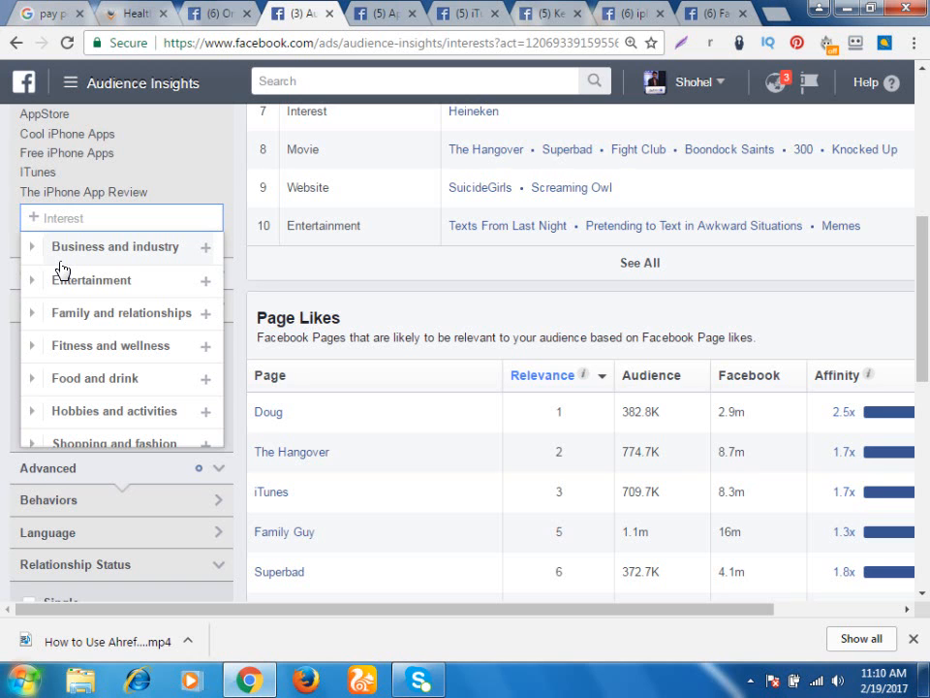
Copy the iTunes page's name, look it up among the interests in Audience Insights and clear the entry
{"action": "left_click", "coordinate": [419, 15]}
{"action": "left_click", "coordinate": [470, 16]}
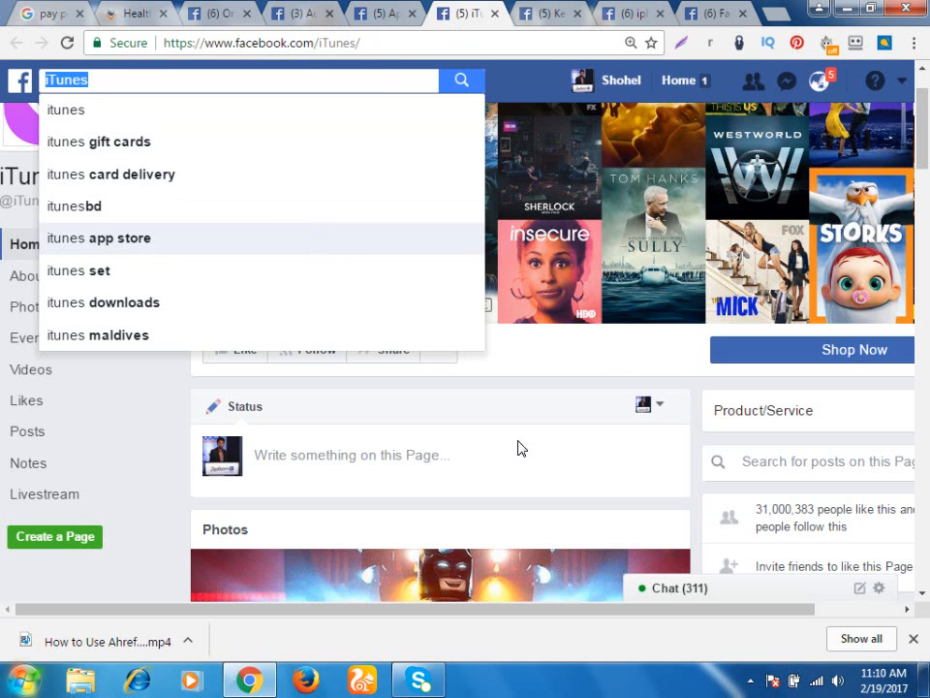
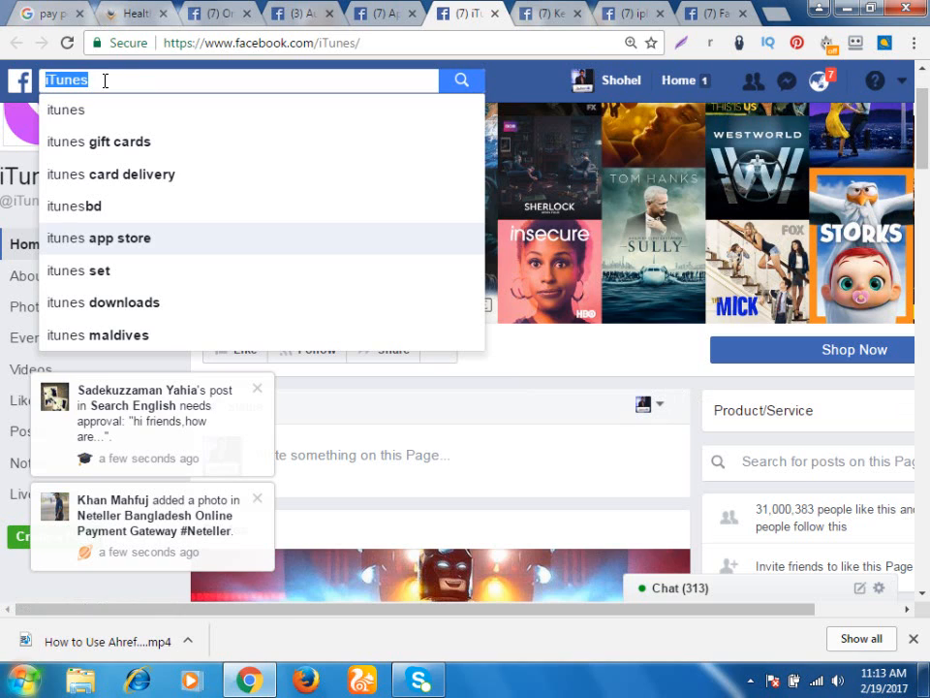
{"action": "left_click_drag", "start_coordinate": [110, 80], "coordinate": [35, 62]}
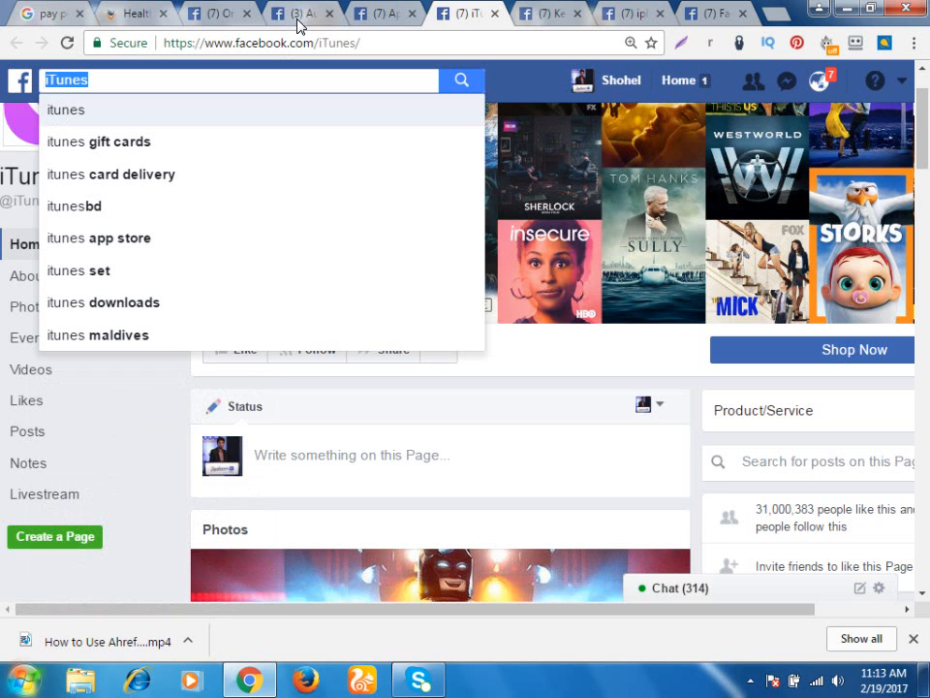
{"action": "left_click", "coordinate": [548, 21]}
{"action": "left_click", "coordinate": [384, 18]}
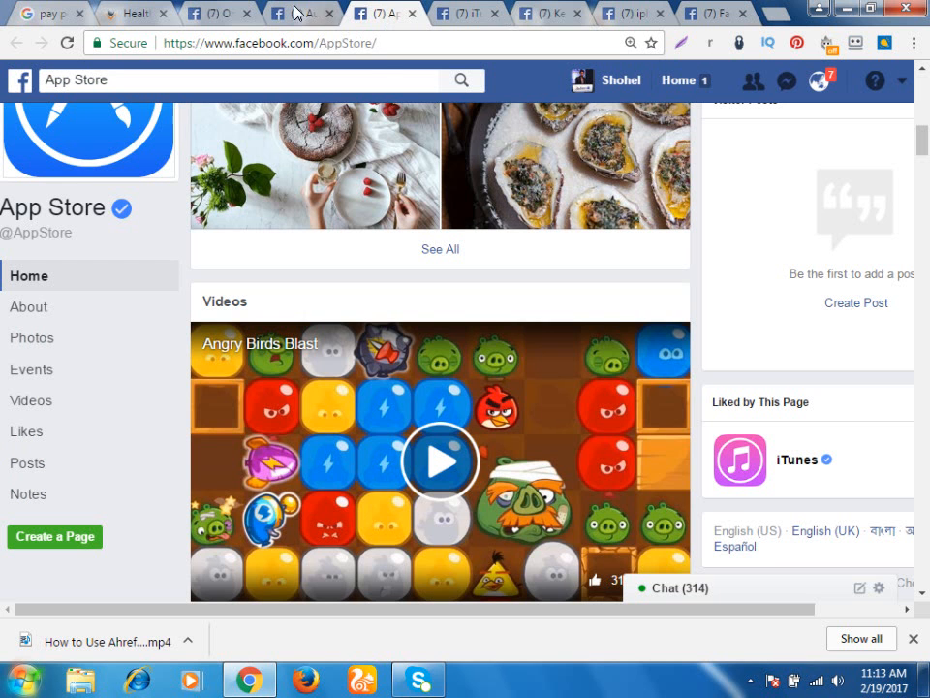
{"action": "left_click", "coordinate": [214, 15]}
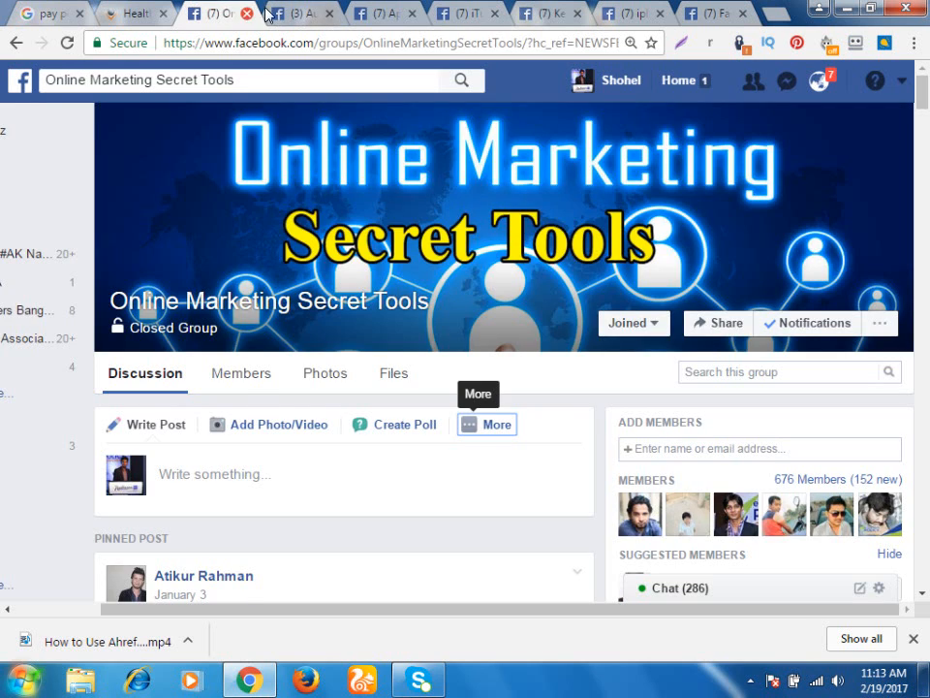
{"action": "left_click", "coordinate": [282, 14]}
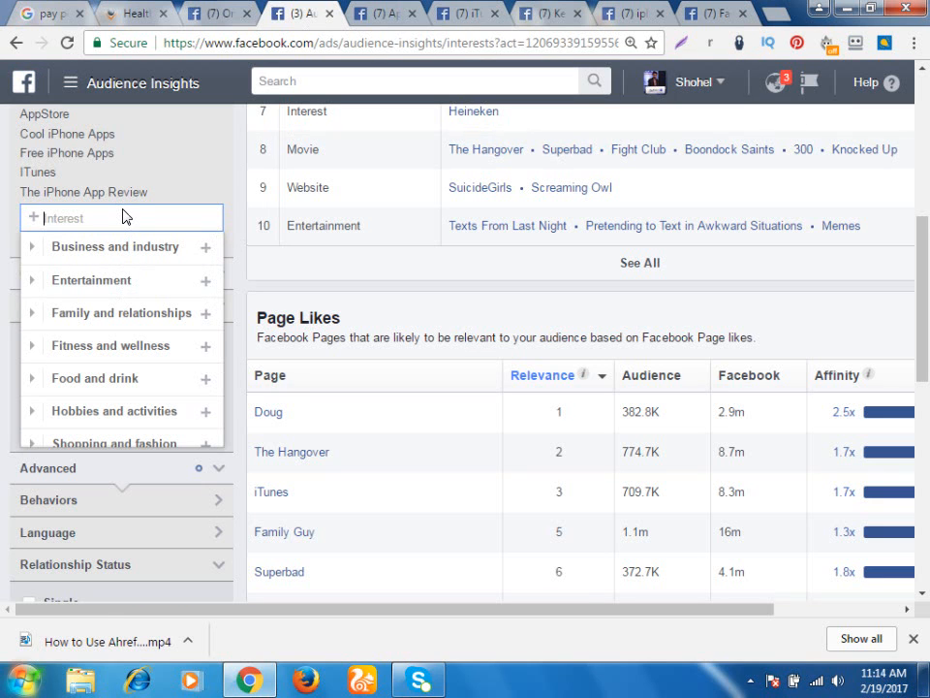
{"action": "type", "text": "iTunes"}
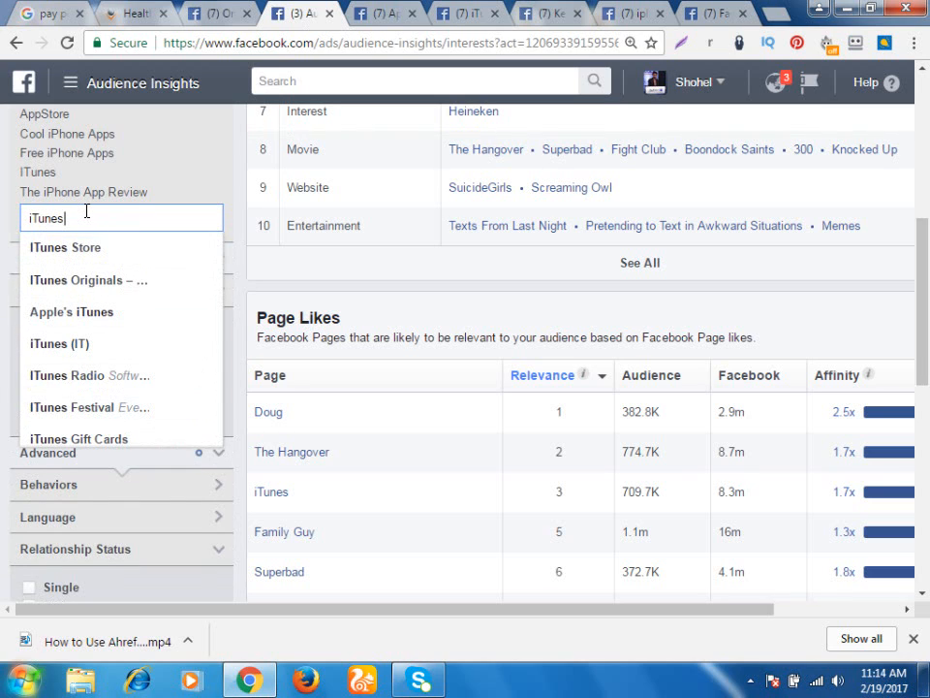
{"action": "key", "text": "BackSpace"}
{"action": "key", "text": "BackSpace"}
{"action": "key", "text": "BackSpace"}
{"action": "key", "text": "BackSpace"}
{"action": "key", "text": "BackSpace"}
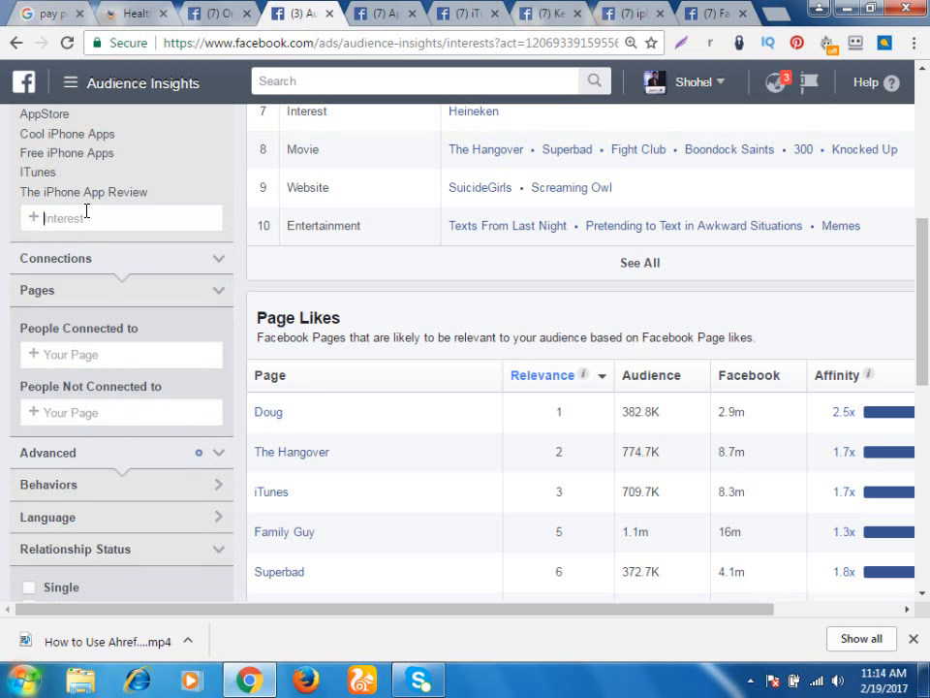
{"action": "scroll", "coordinate": [208, 166], "scroll_direction": "up", "scroll_amount": 5}
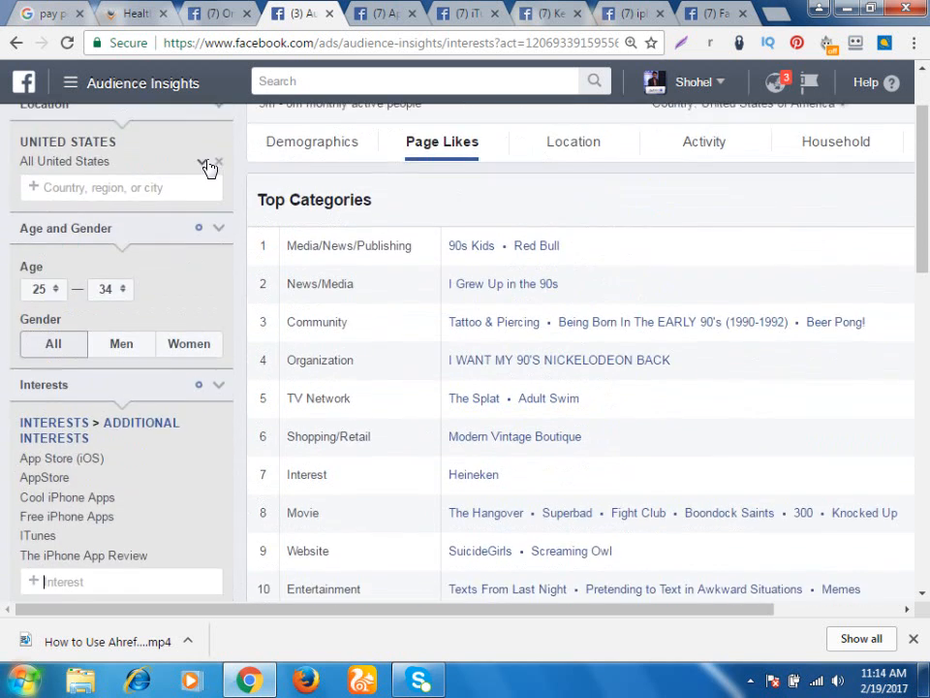
Find the iphone apps page among the open tabs and copy its name
{"action": "left_click", "coordinate": [608, 15]}
{"action": "left_click", "coordinate": [550, 15]}
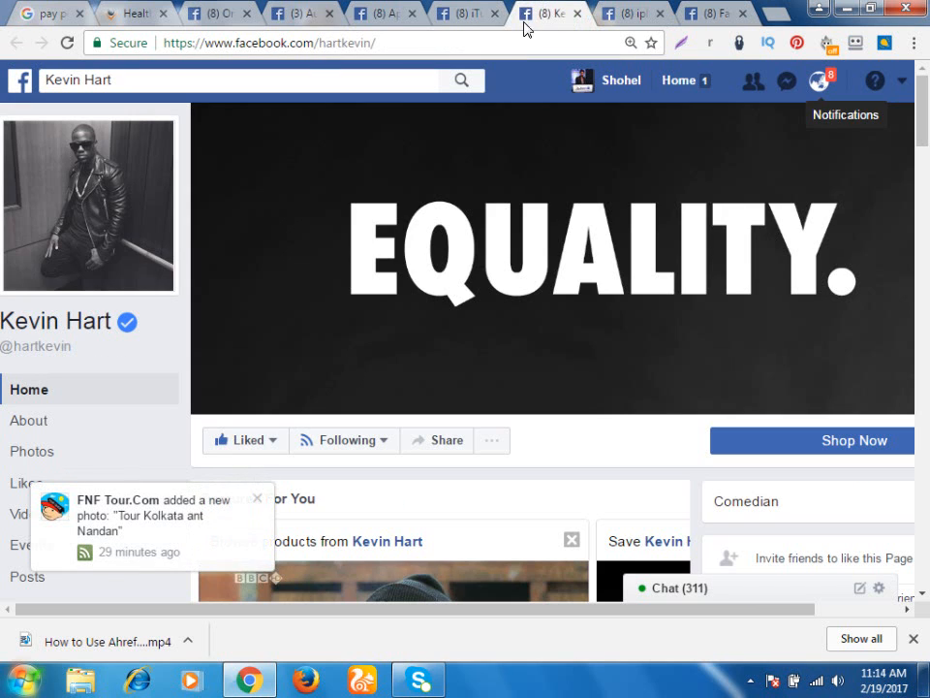
{"action": "left_click", "coordinate": [475, 12]}
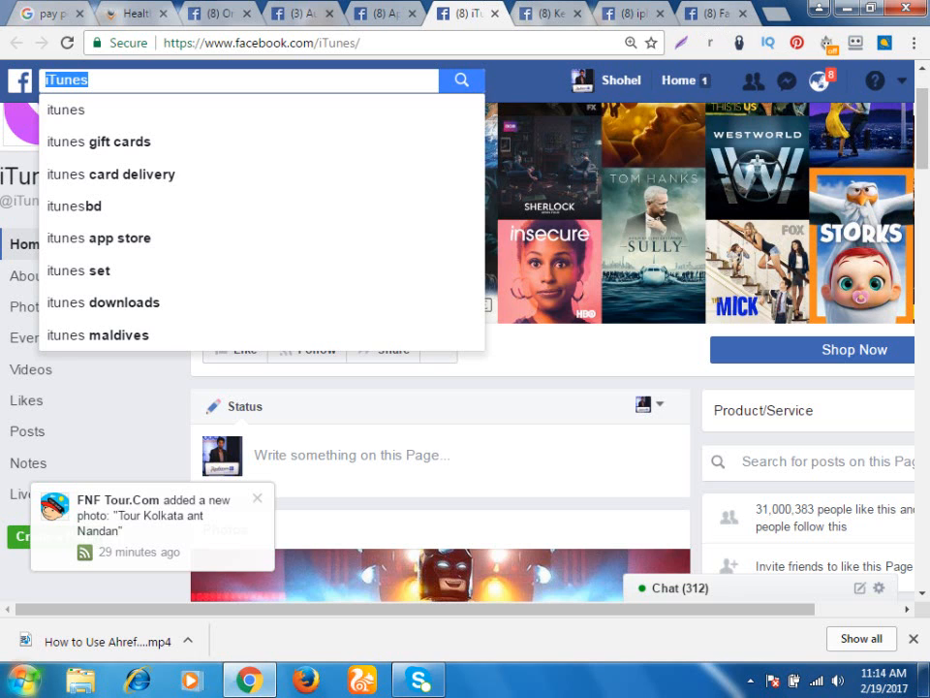
{"action": "left_click", "coordinate": [707, 13]}
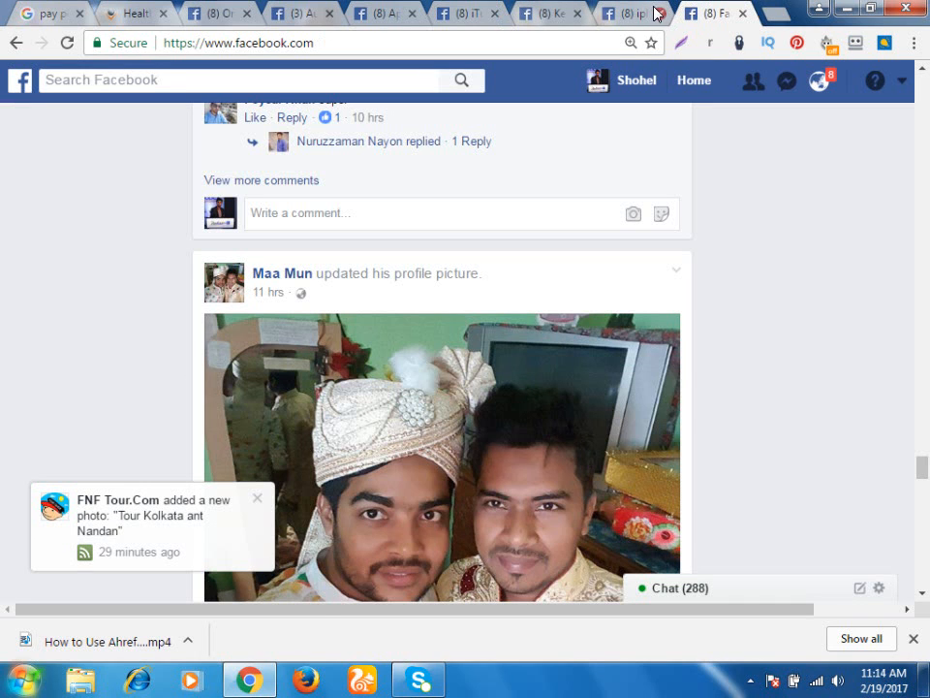
{"action": "left_click", "coordinate": [629, 13]}
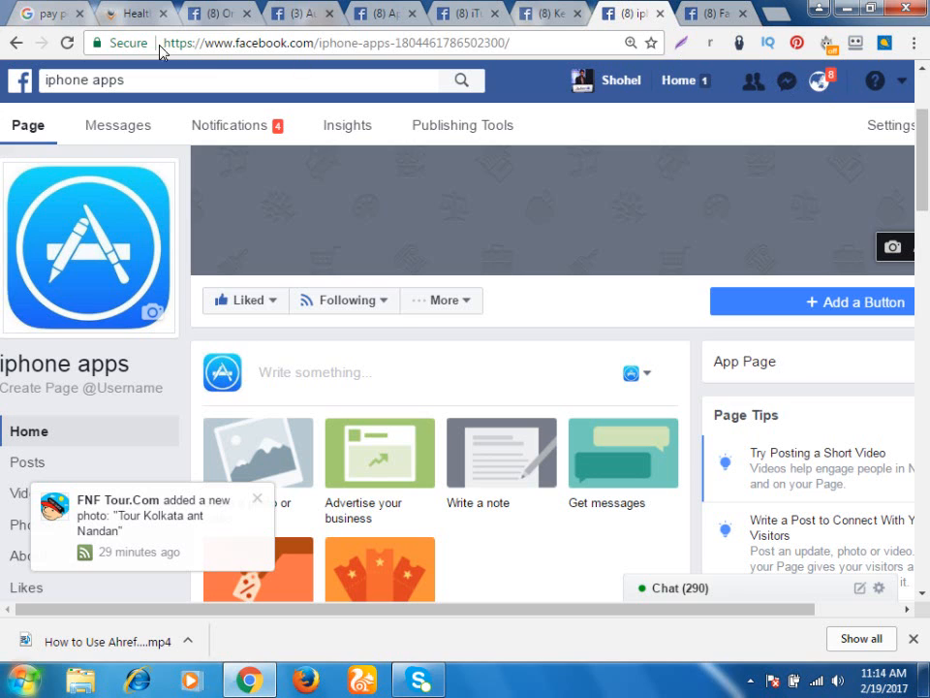
{"action": "left_click", "coordinate": [171, 79]}
{"action": "key", "text": "ctrl+c"}
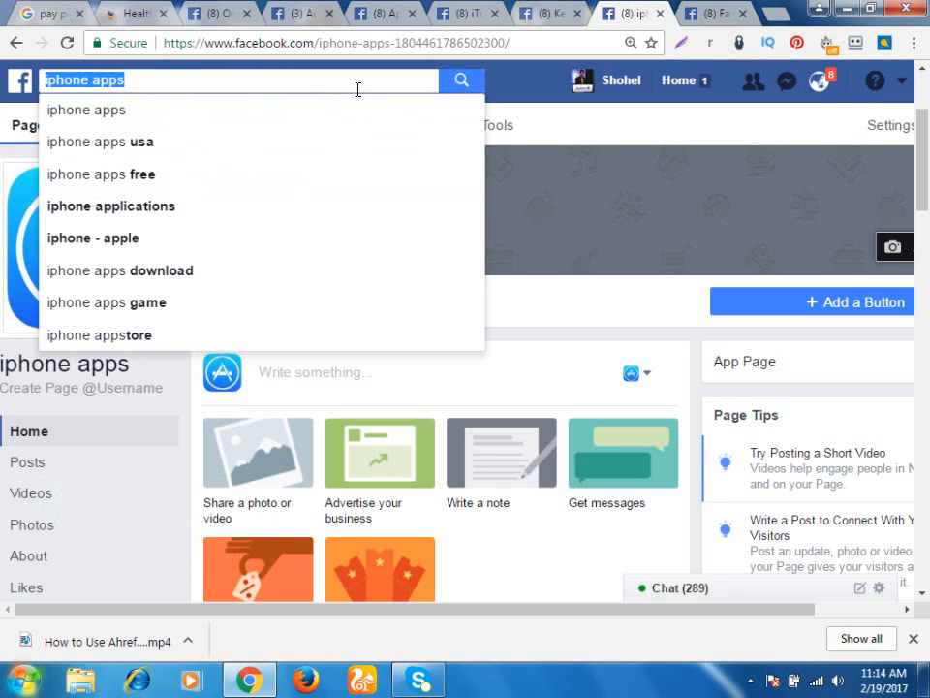
Return to Audience Insights and search the additional interests for iphone apps using the copied name
{"action": "left_click", "coordinate": [291, 14]}
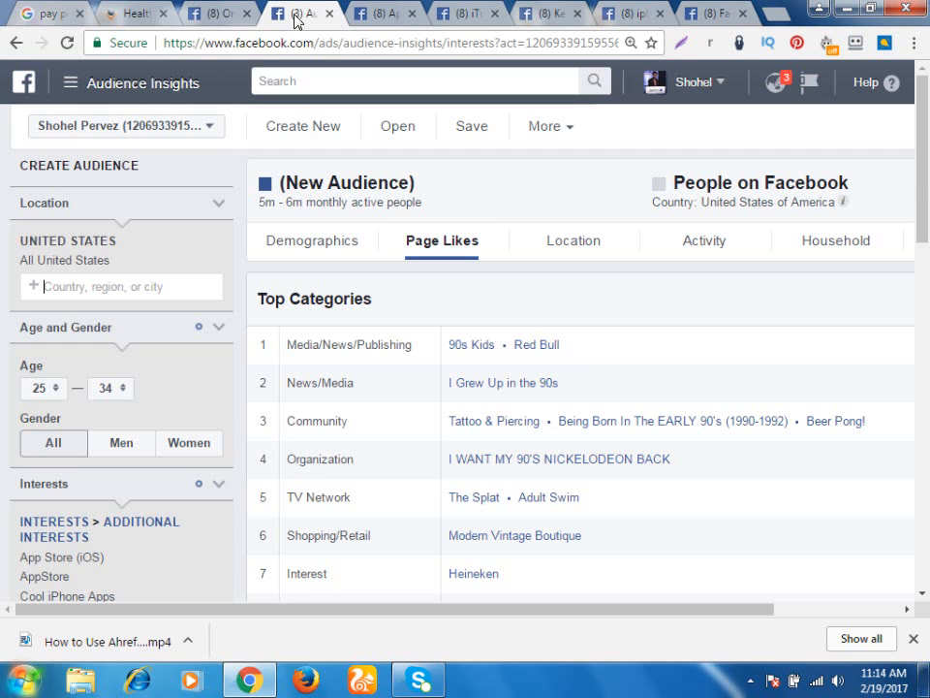
{"action": "key", "text": "ctrl+v"}
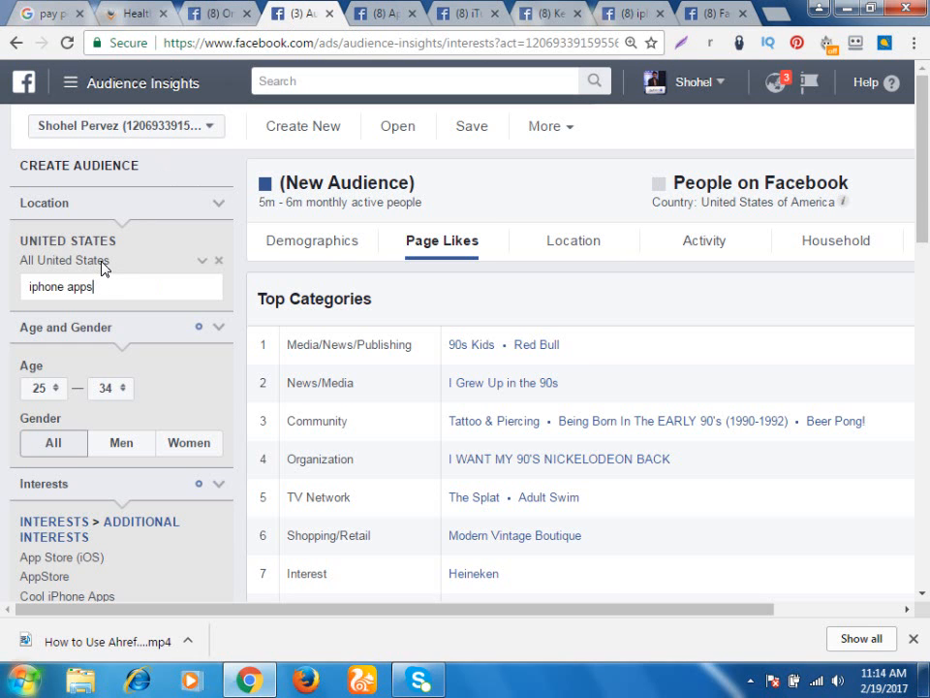
{"action": "scroll", "coordinate": [102, 405], "scroll_direction": "down", "scroll_amount": 2}
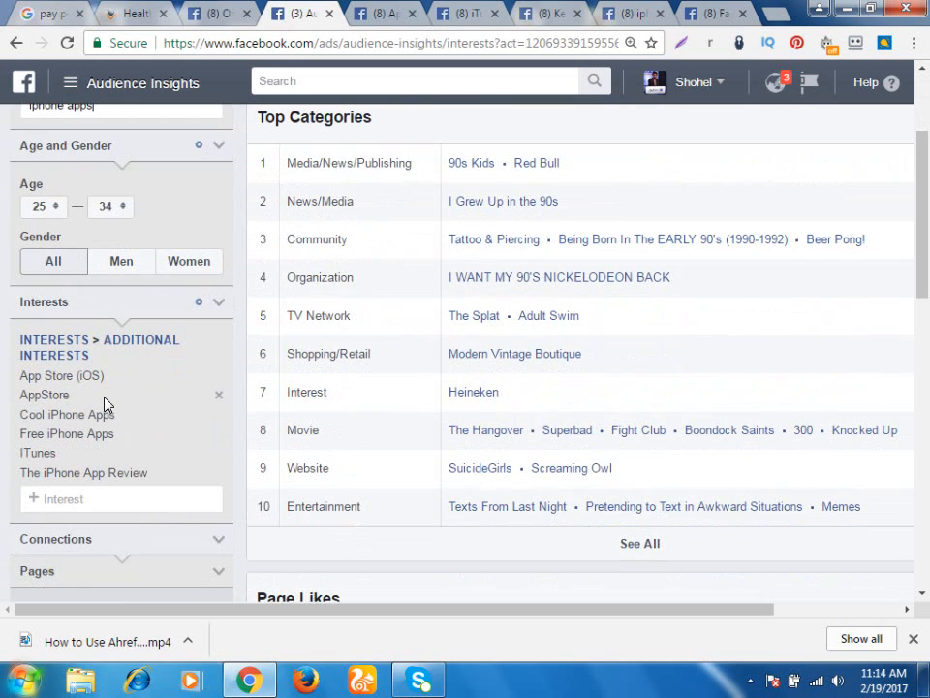
{"action": "left_click", "coordinate": [77, 496]}
{"action": "key", "text": "ctrl+v"}
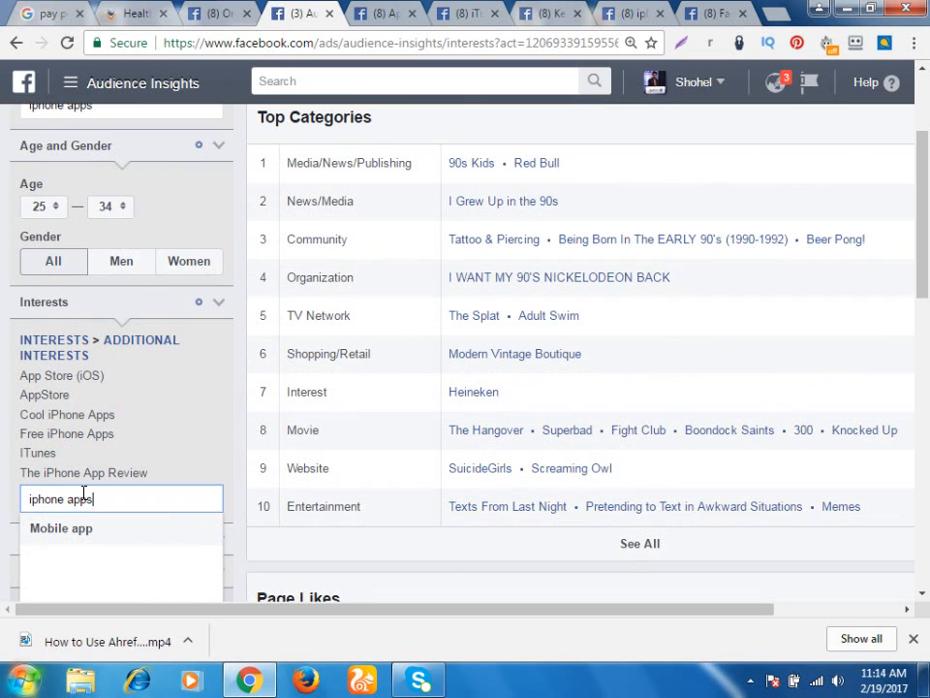
{"action": "scroll", "coordinate": [150, 496], "scroll_direction": "down", "scroll_amount": 1}
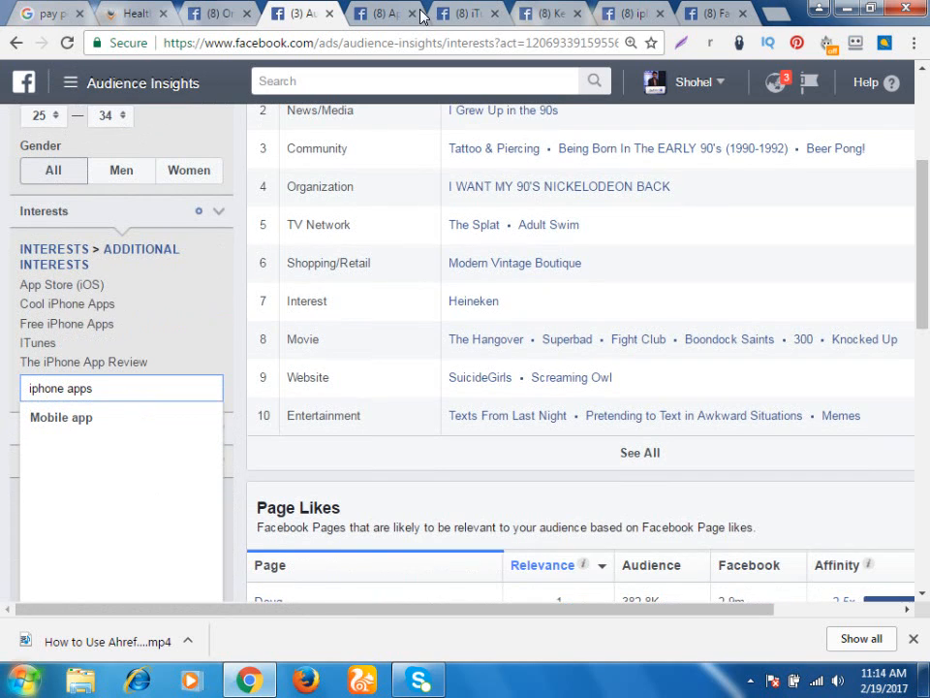
Copy the App Store page's name, replace the iphone apps interest search with it and add the AppStore interest to the audience
{"action": "left_click", "coordinate": [384, 13]}
{"action": "left_click", "coordinate": [135, 76]}
{"action": "key", "text": "ctrl+c"}
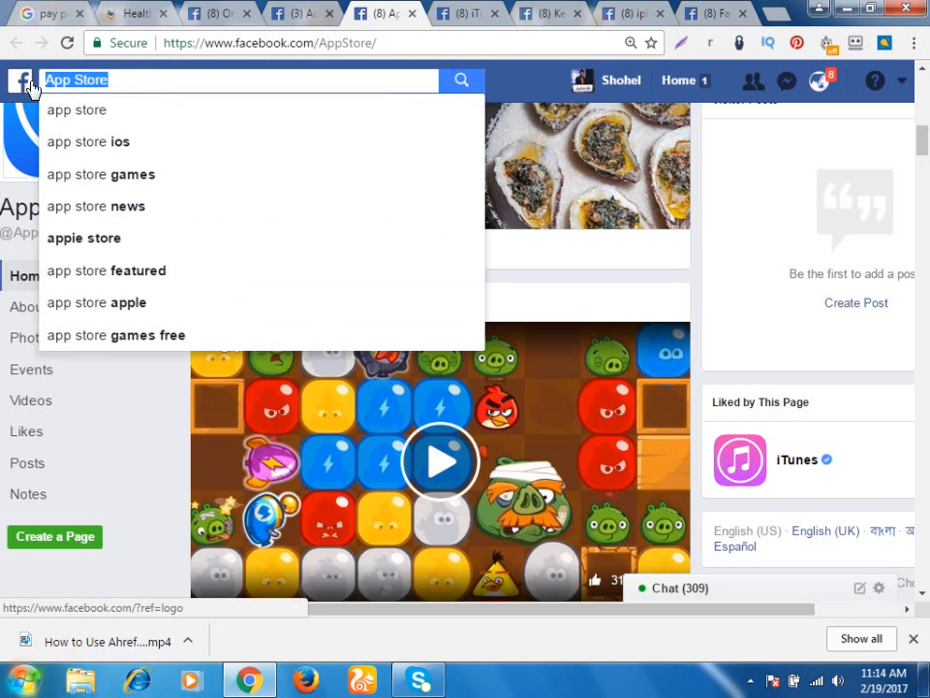
{"action": "left_click", "coordinate": [298, 17]}
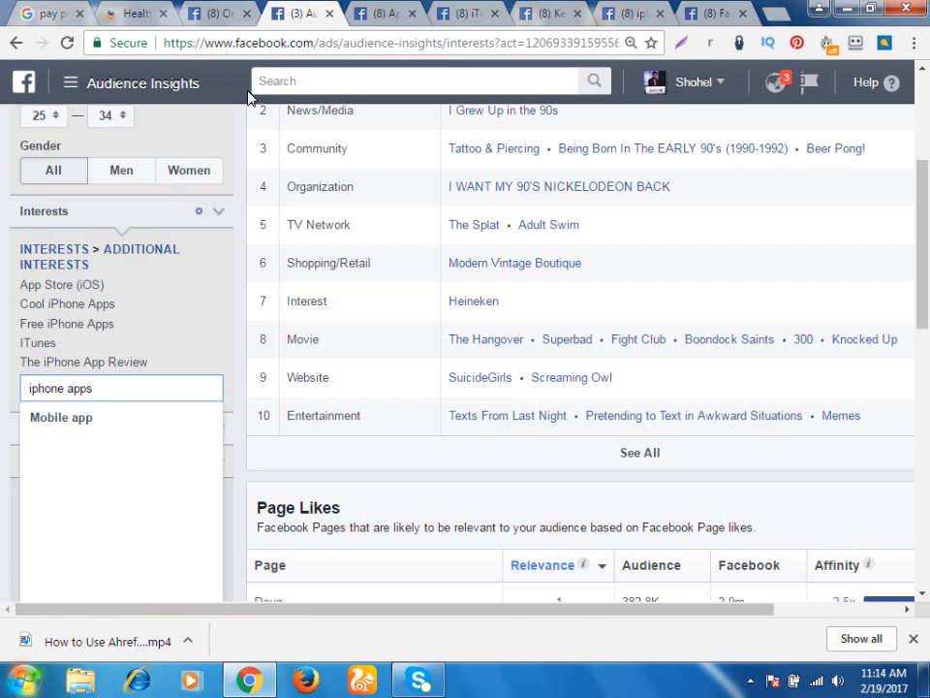
{"action": "key", "text": "ctrl+a"}
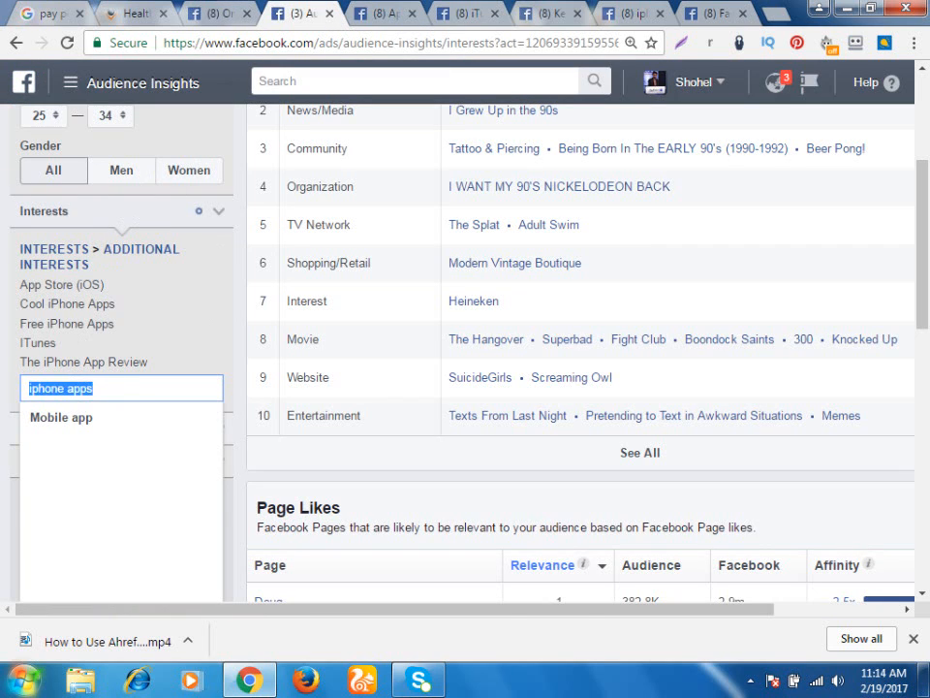
{"action": "key", "text": "BackSpace"}
{"action": "key", "text": "ctrl+v"}
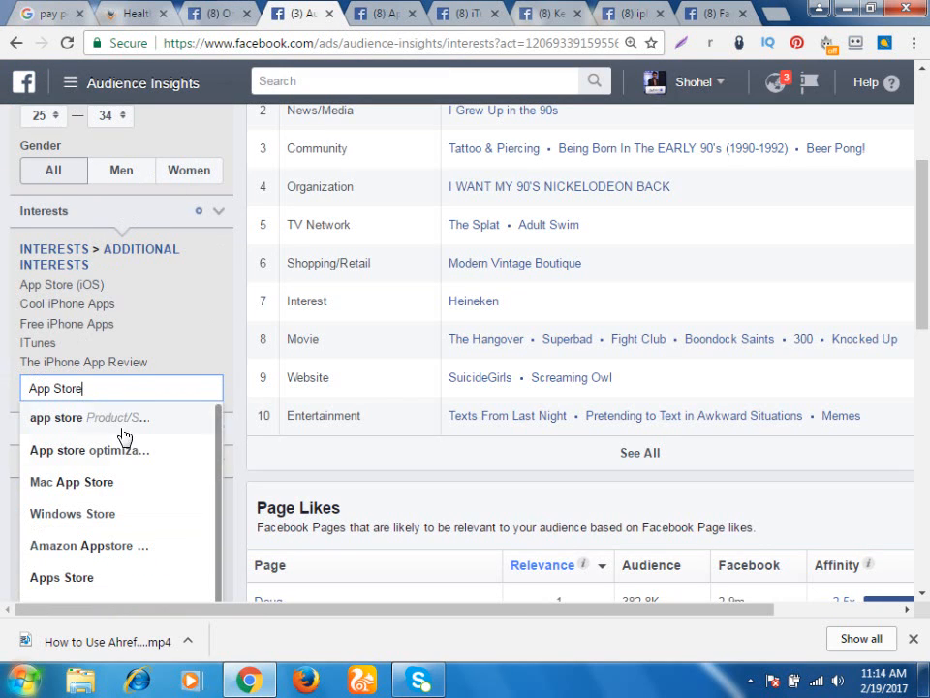
{"action": "scroll", "coordinate": [97, 502], "scroll_direction": "down", "scroll_amount": 1}
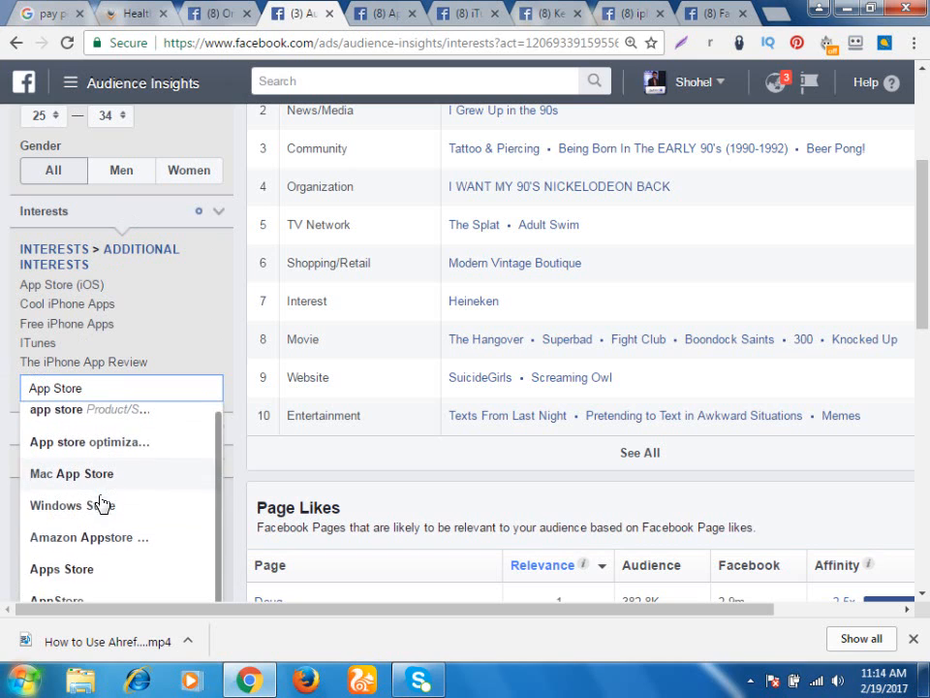
{"action": "left_click", "coordinate": [85, 600]}
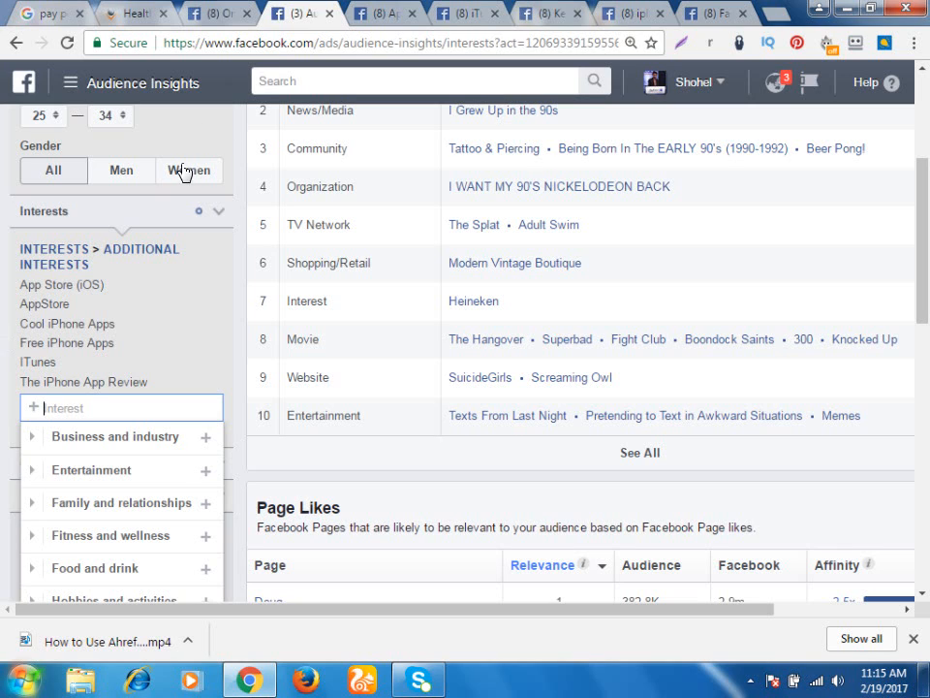
Look over the App Store page's header, and review the audience's interests and Page Likes table in Audience Insights
{"action": "left_click", "coordinate": [407, 17]}
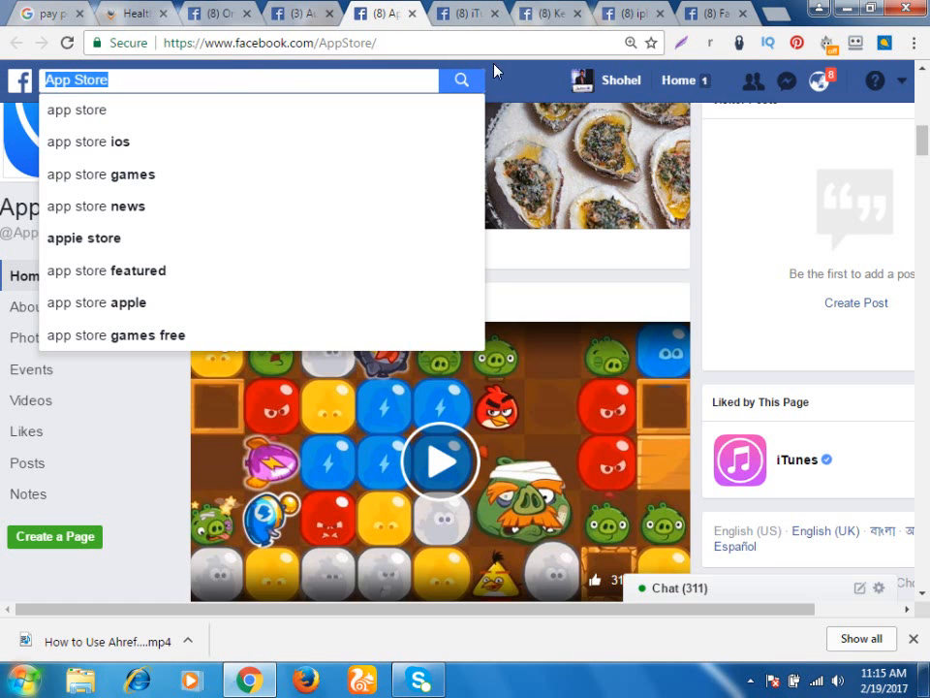
{"action": "scroll", "coordinate": [813, 300], "scroll_direction": "up", "scroll_amount": 5}
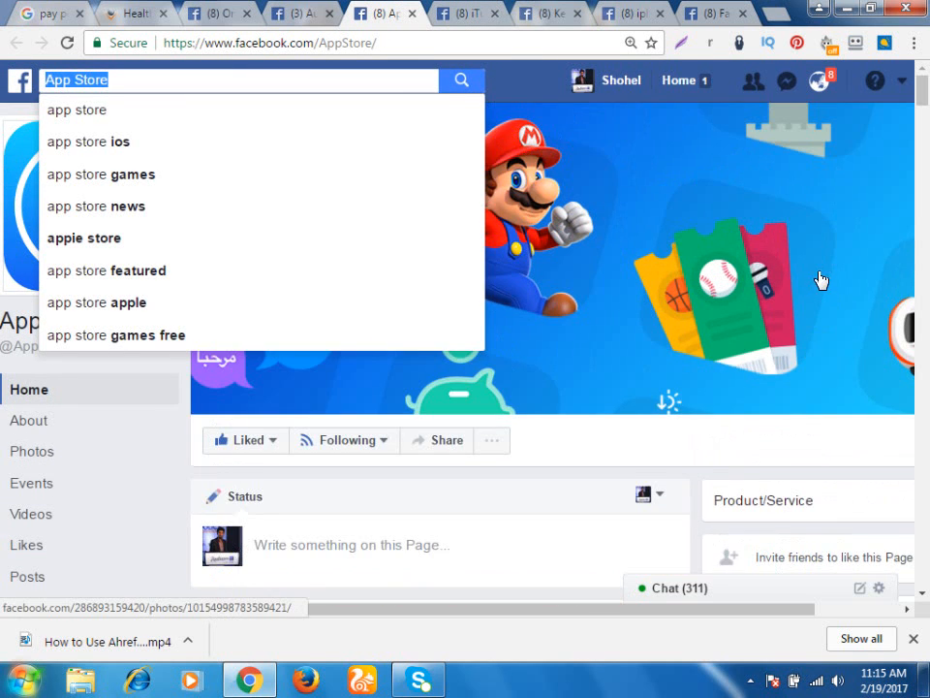
{"action": "scroll", "coordinate": [804, 310], "scroll_direction": "down", "scroll_amount": 1}
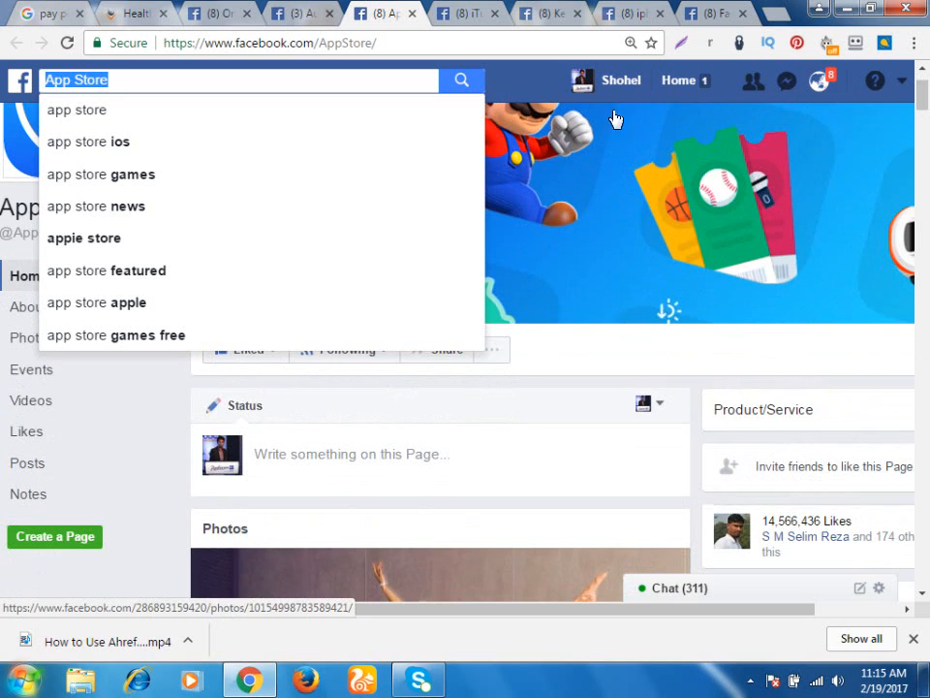
{"action": "left_click", "coordinate": [280, 12]}
{"action": "left_click", "coordinate": [237, 13]}
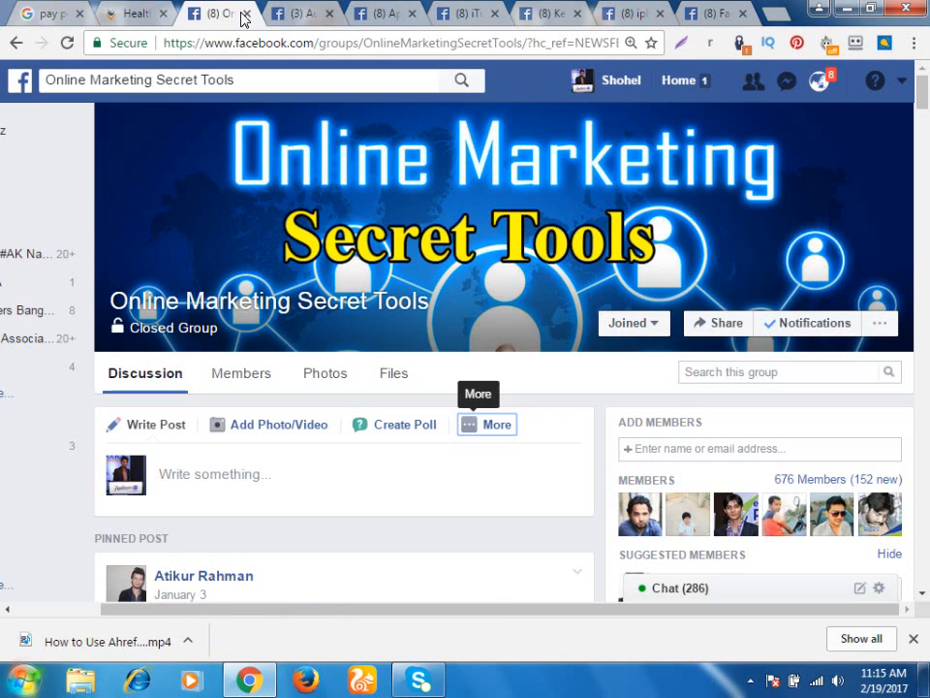
{"action": "left_click", "coordinate": [304, 13]}
{"action": "scroll", "coordinate": [194, 324], "scroll_direction": "down", "scroll_amount": 5}
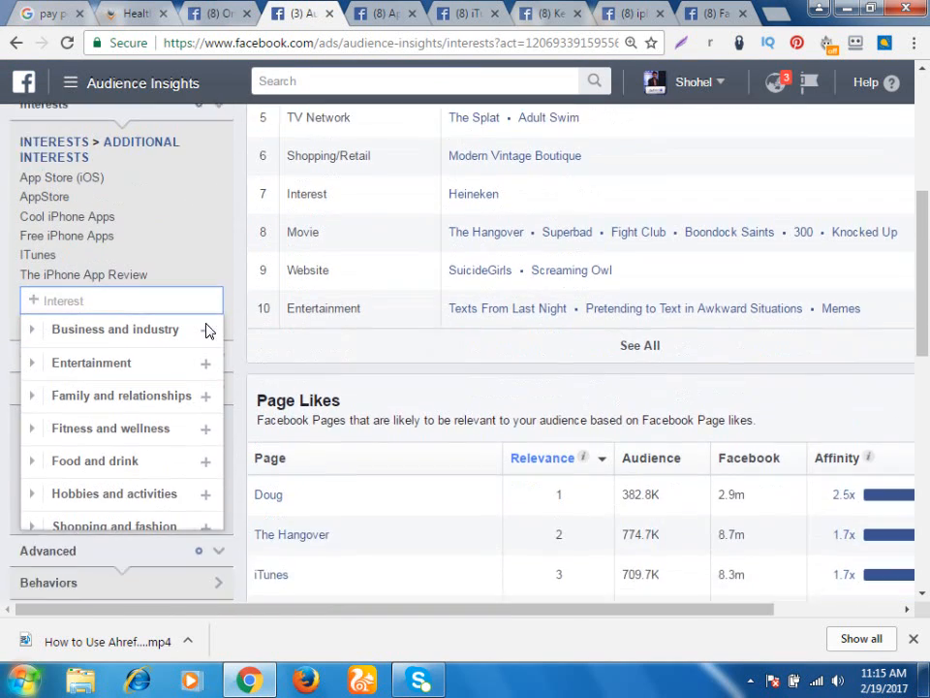
{"action": "scroll", "coordinate": [610, 323], "scroll_direction": "down", "scroll_amount": 5}
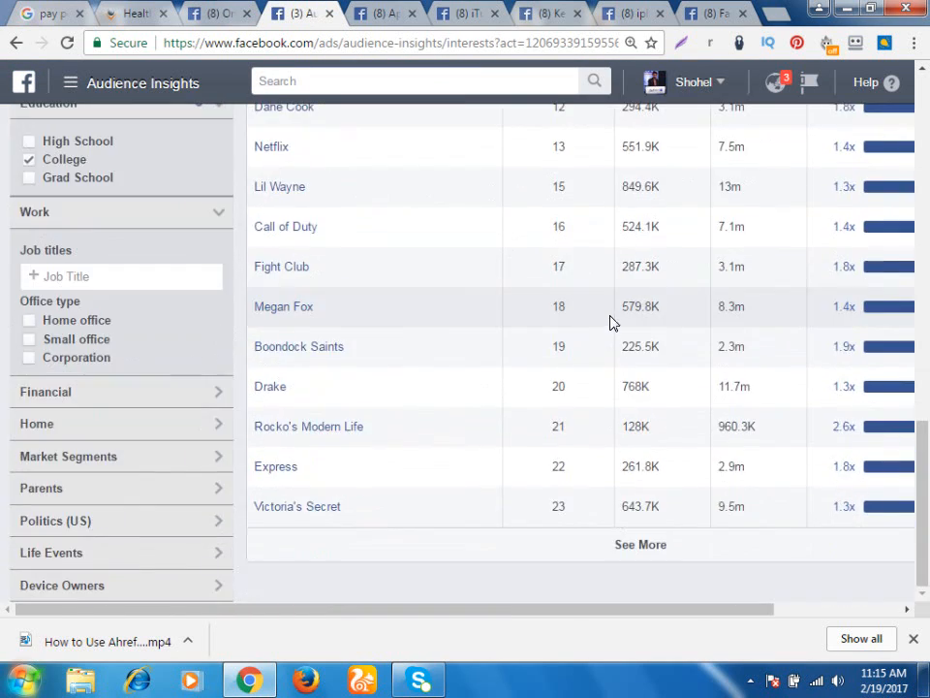
{"action": "scroll", "coordinate": [608, 322], "scroll_direction": "up", "scroll_amount": 9}
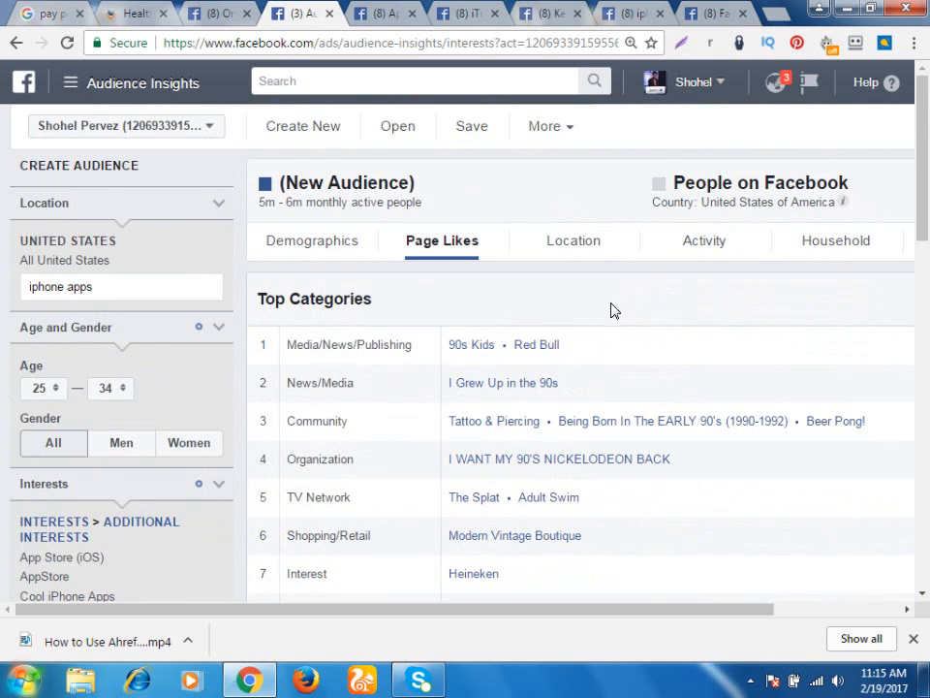
Show the audience's Location breakdown and examine its Top Cities list
{"action": "left_click", "coordinate": [583, 248]}
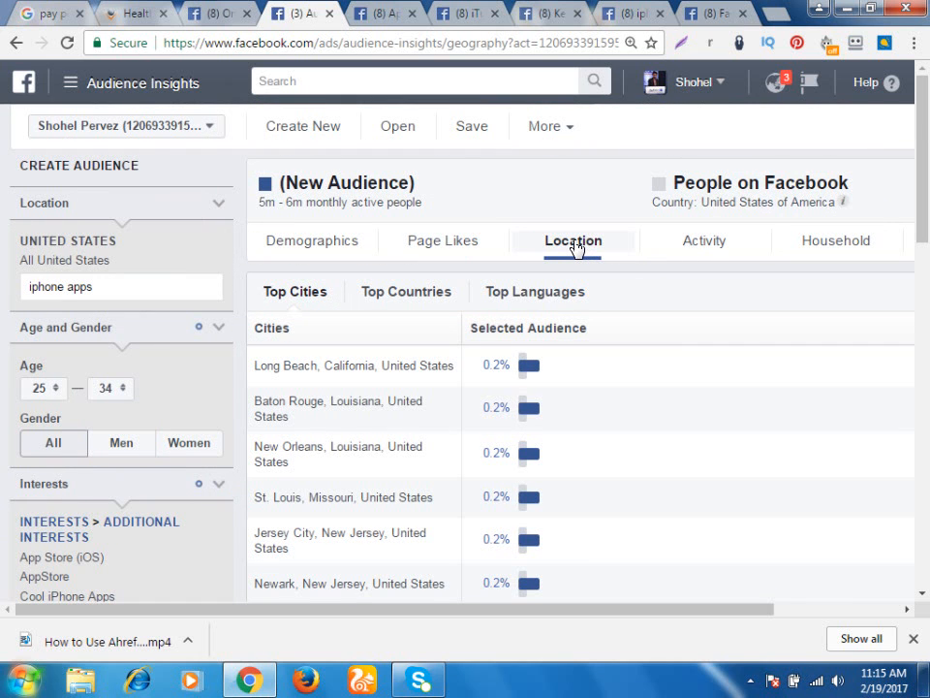
{"action": "scroll", "coordinate": [576, 246], "scroll_direction": "down", "scroll_amount": 4}
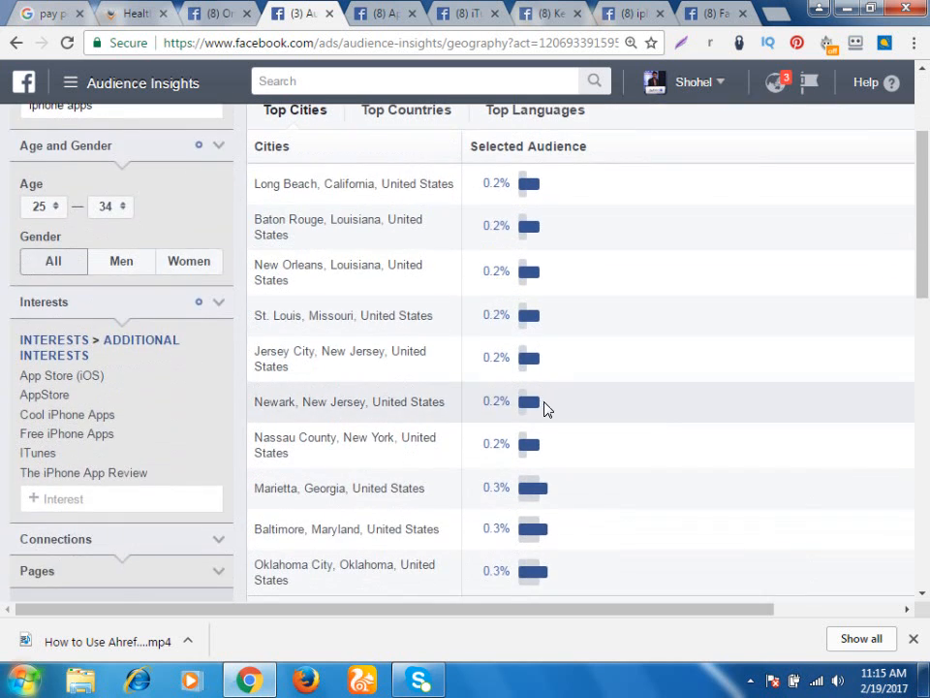
{"action": "scroll", "coordinate": [544, 409], "scroll_direction": "down", "scroll_amount": 2}
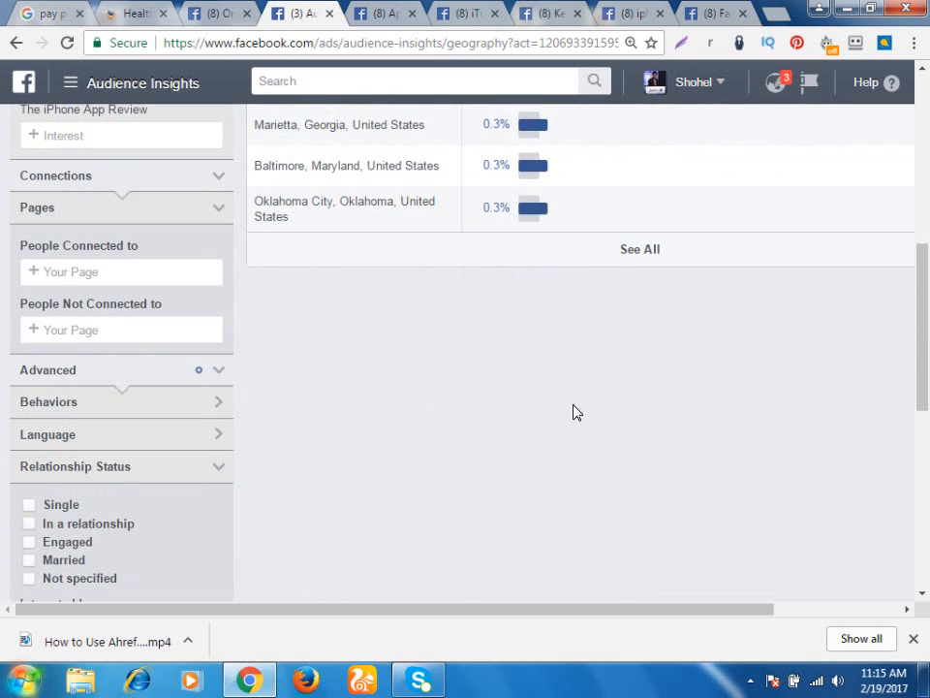
Expand the Top Cities list to all entries and look through the cities in the selected audience
{"action": "left_click", "coordinate": [619, 256]}
{"action": "scroll", "coordinate": [394, 276], "scroll_direction": "down", "scroll_amount": 2}
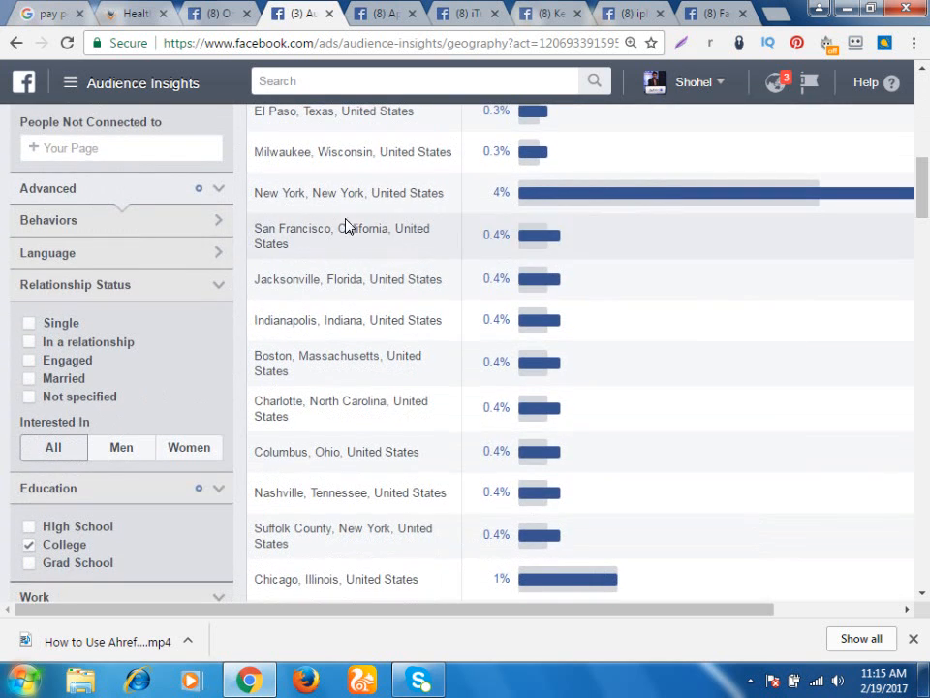
{"action": "scroll", "coordinate": [407, 272], "scroll_direction": "down", "scroll_amount": 2}
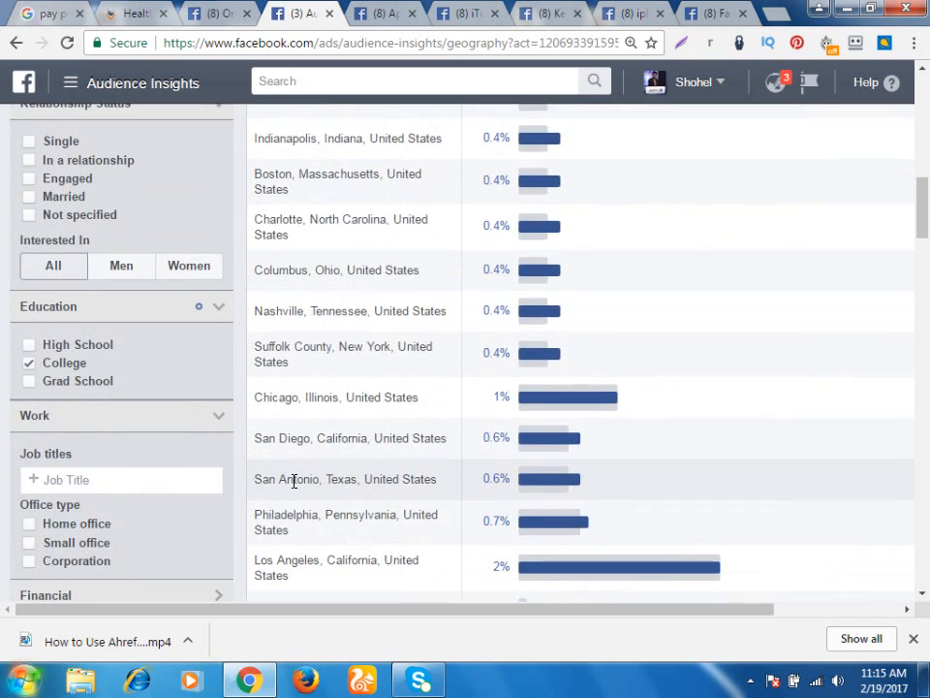
{"action": "scroll", "coordinate": [387, 411], "scroll_direction": "down", "scroll_amount": 1}
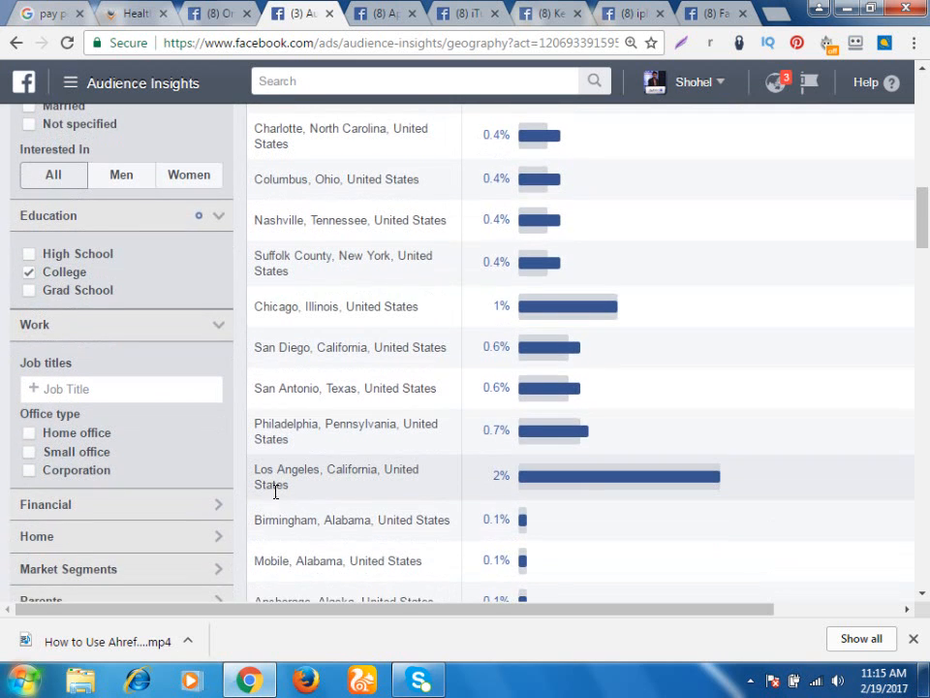
{"action": "scroll", "coordinate": [407, 492], "scroll_direction": "up", "scroll_amount": 10}
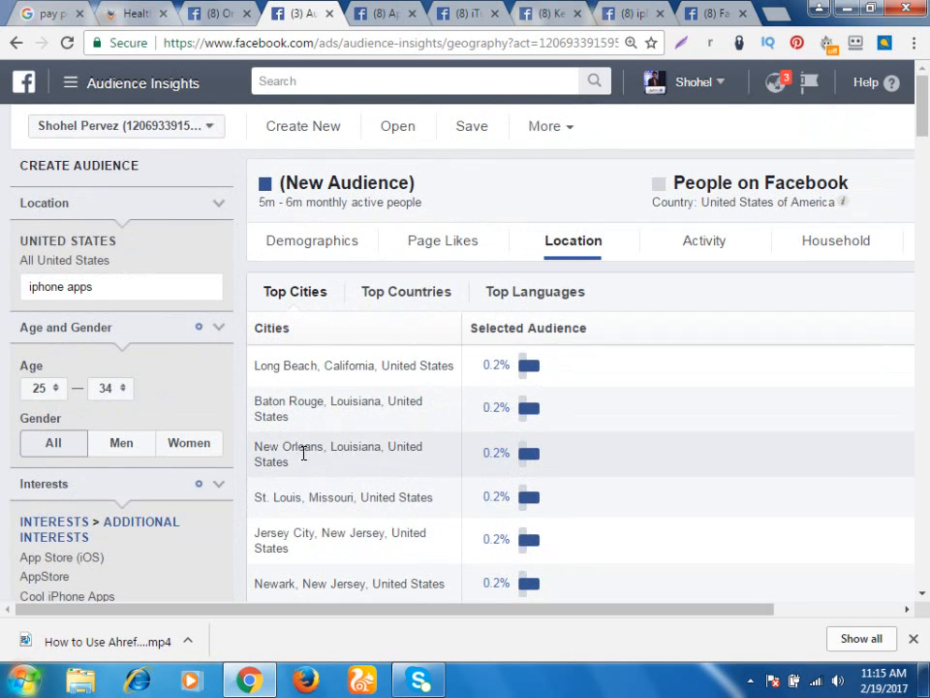
Clear the iphone apps text from the audience's location field and set the location to the city New York, New York, United States
{"action": "left_click_drag", "start_coordinate": [139, 291], "coordinate": [28, 289]}
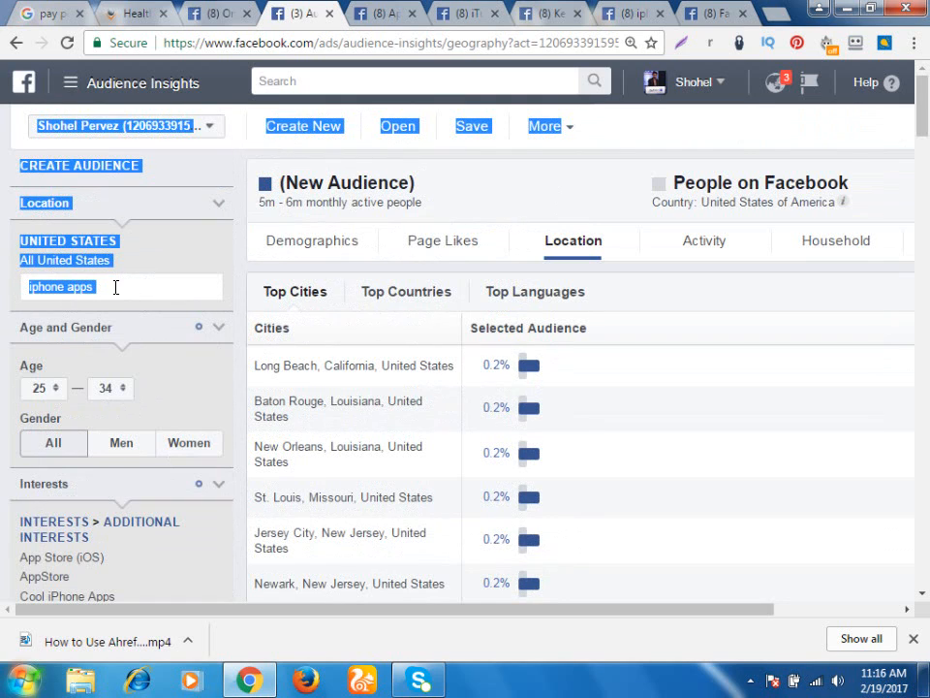
{"action": "triple_click", "coordinate": [122, 285]}
{"action": "key", "text": "BackSpace"}
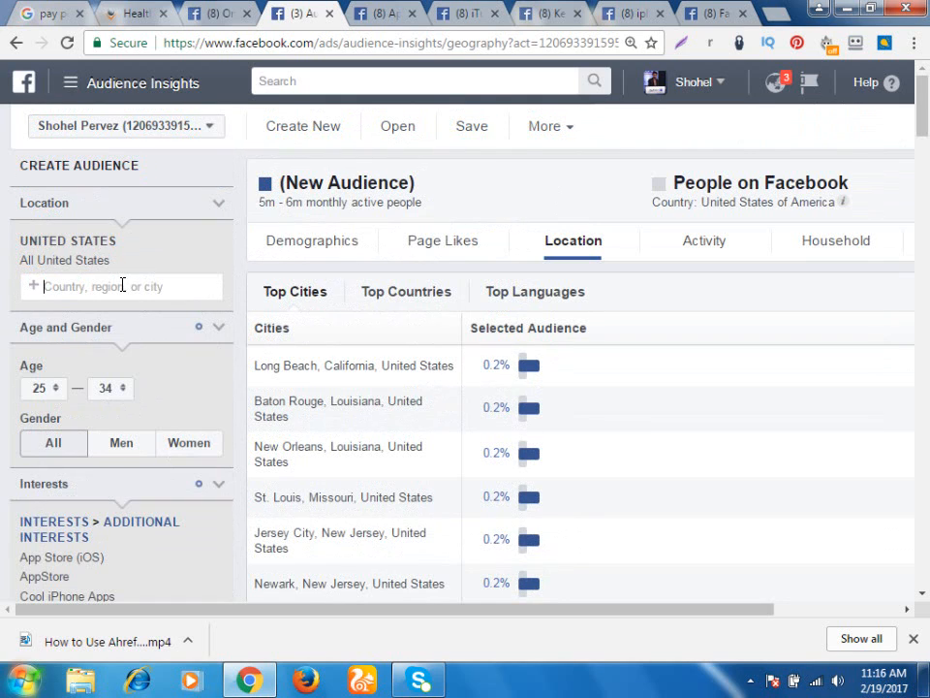
{"action": "type", "text": "Newyork"}
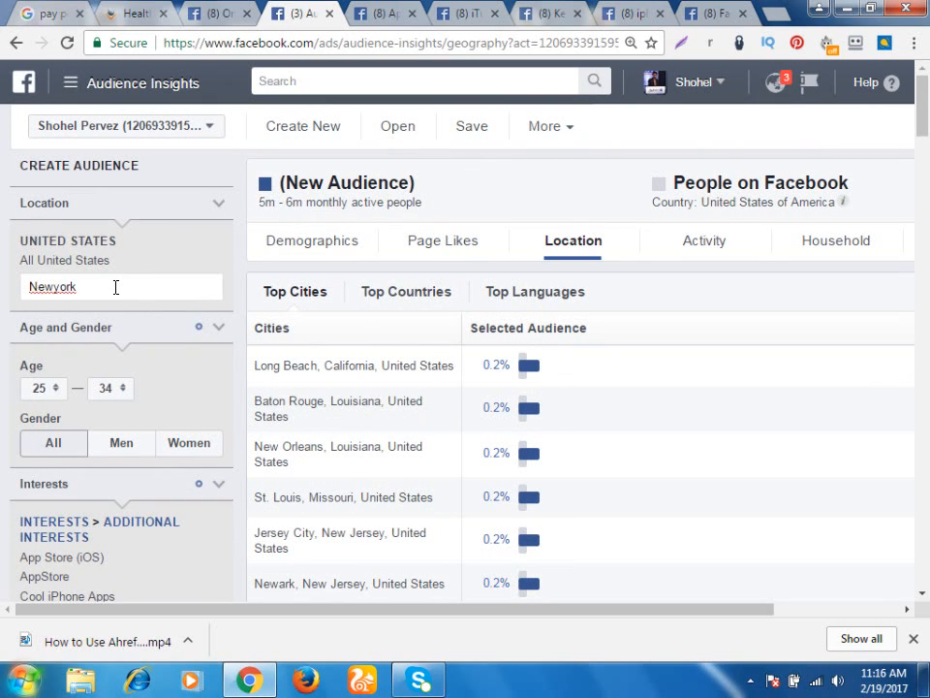
{"action": "key", "text": "BackSpace"}
{"action": "key", "text": "BackSpace"}
{"action": "key", "text": "BackSpace"}
{"action": "key", "text": "BackSpace"}
{"action": "key", "text": "BackSpace"}
{"action": "type", "text": "Y"}
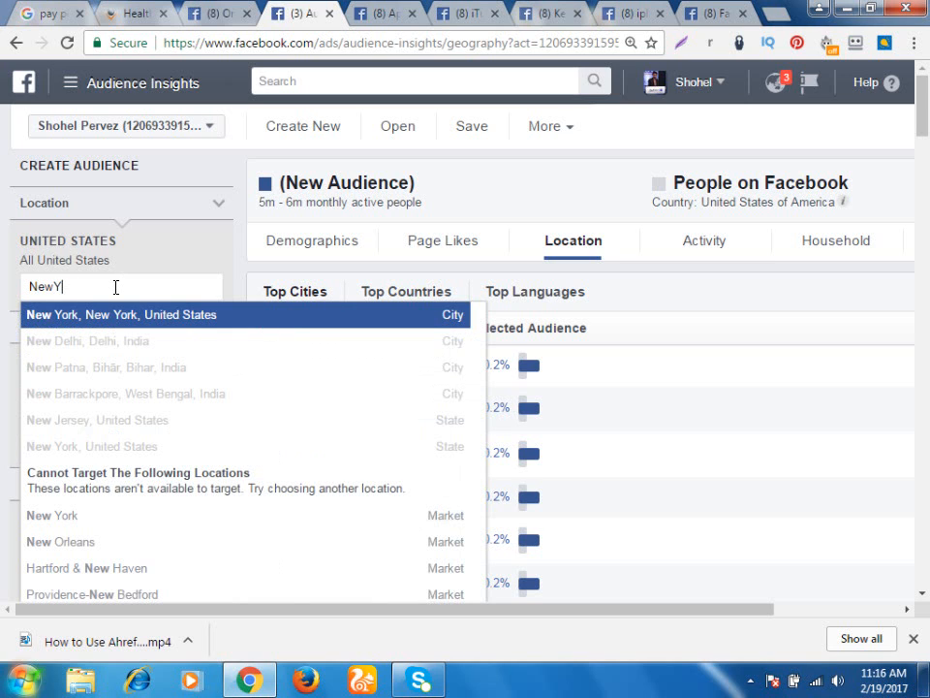
{"action": "type", "text": "or"}
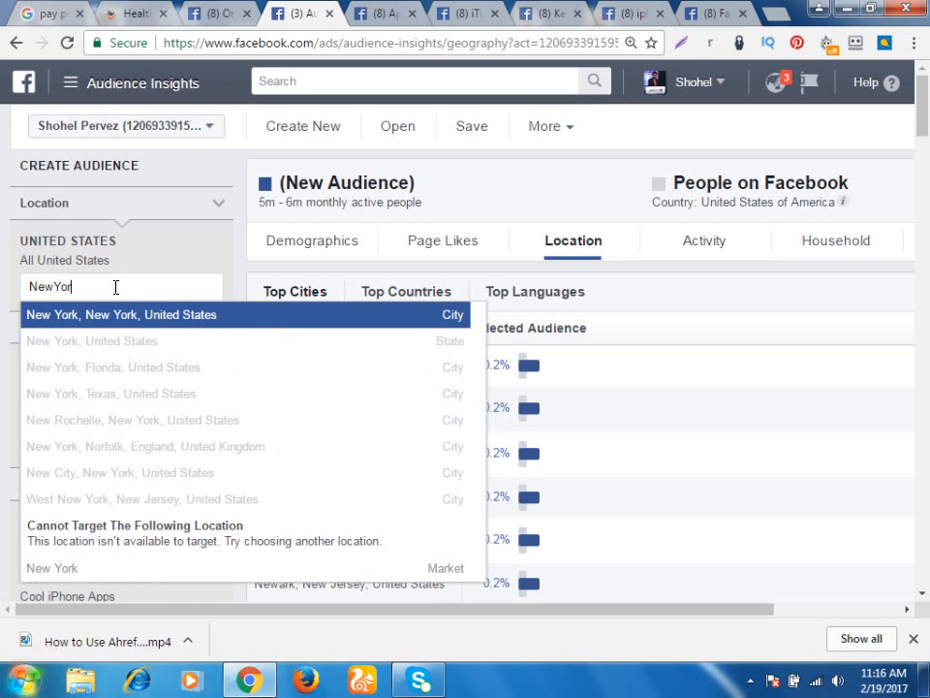
{"action": "type", "text": "k"}
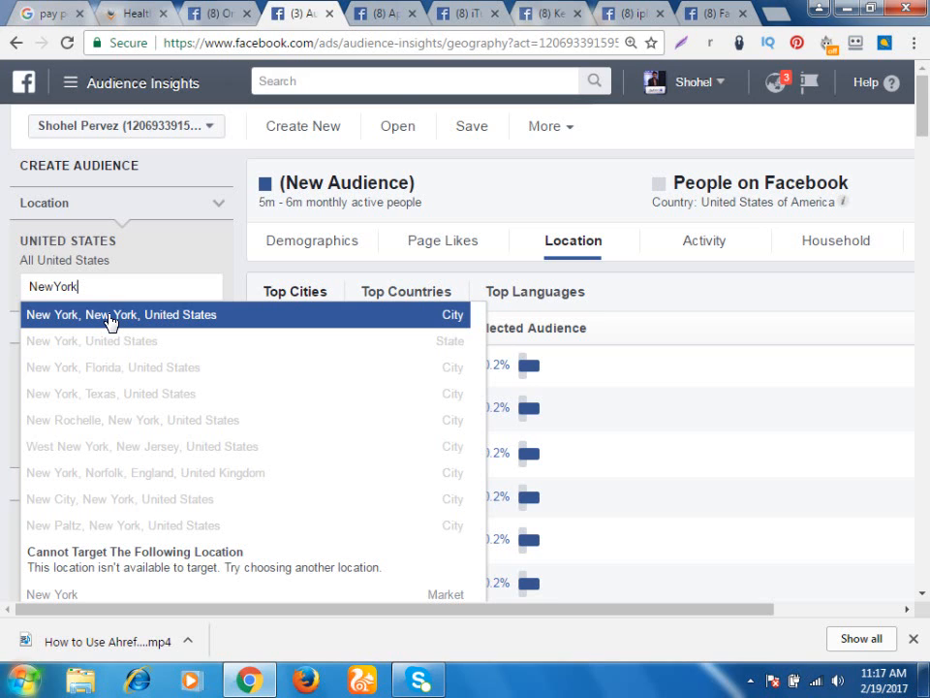
{"action": "left_click", "coordinate": [109, 320]}
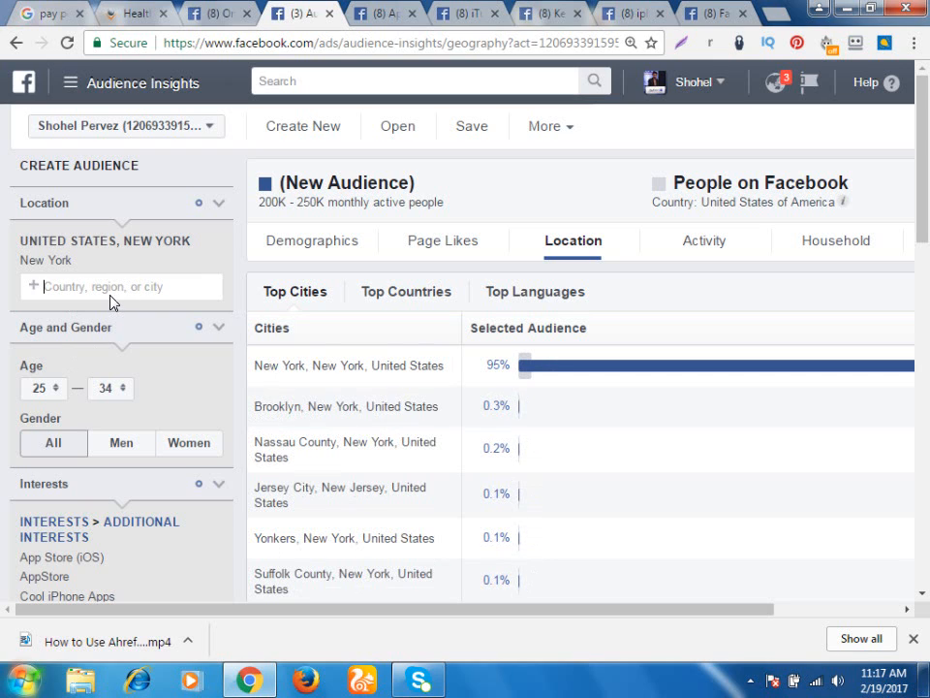
{"action": "left_click", "coordinate": [111, 293]}
{"action": "type", "text": "Loss"}
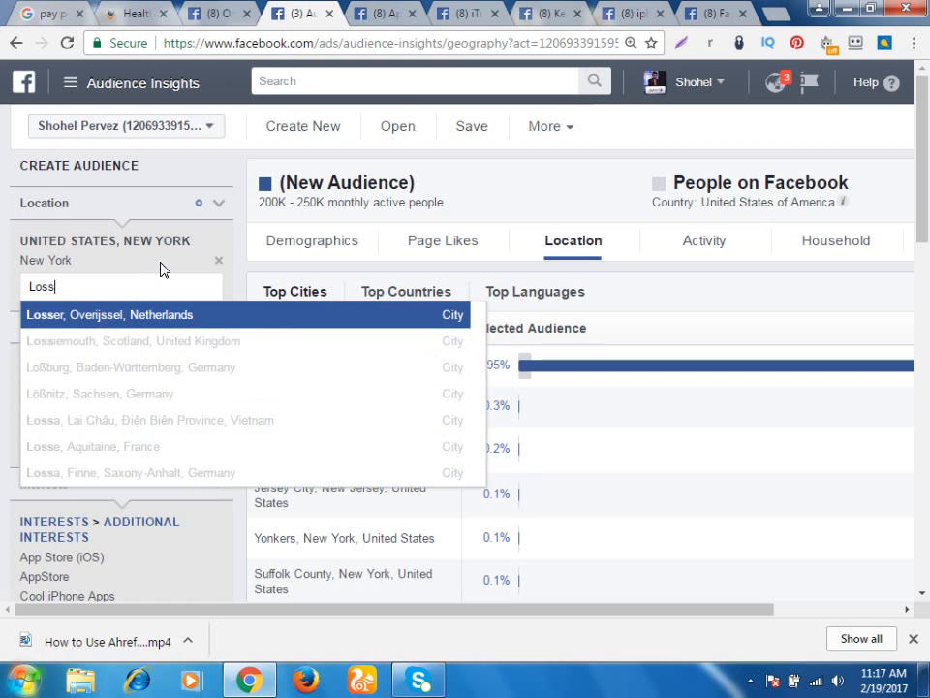
{"action": "type", "text": "a"}
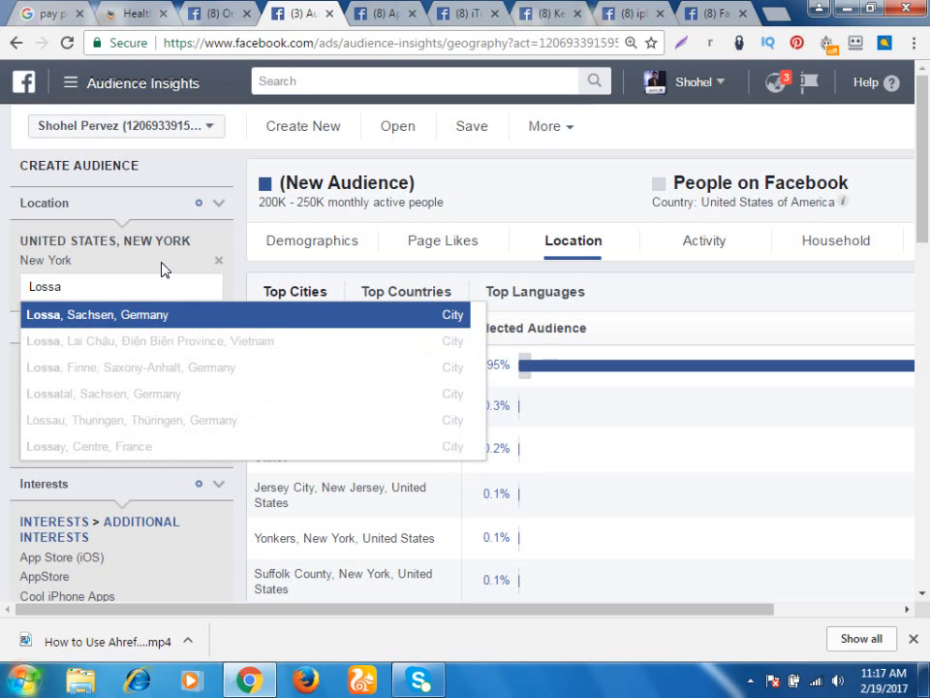
{"action": "key", "text": "BackSpace"}
{"action": "key", "text": "BackSpace"}
{"action": "key", "text": "BackSpace"}
{"action": "key", "text": "BackSpace"}
{"action": "key", "text": "BackSpace"}
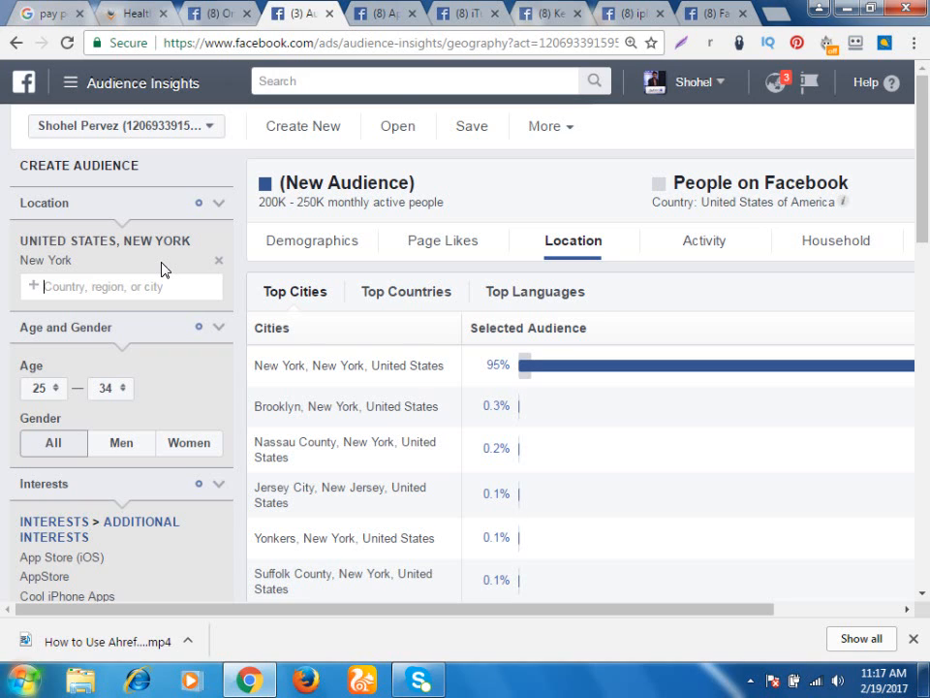
{"action": "type", "text": "a"}
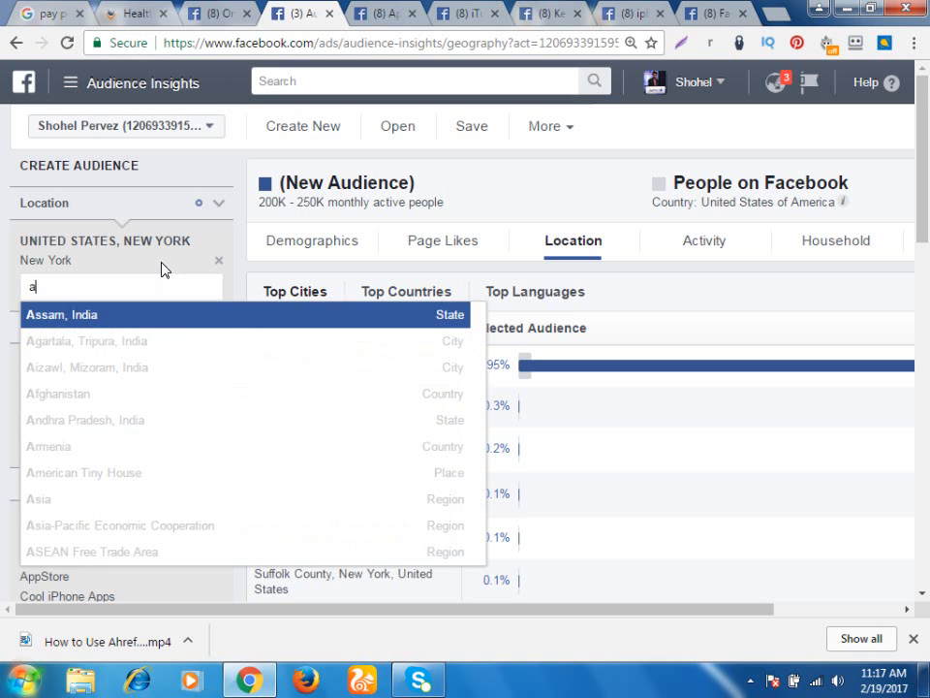
{"action": "key", "text": "BackSpace"}
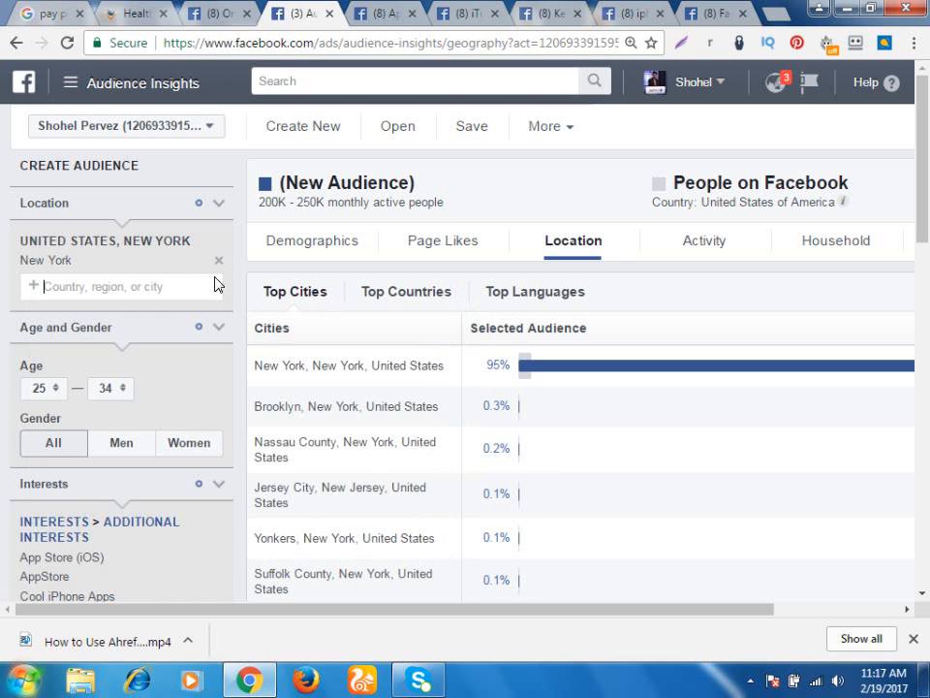
Review the Top Cities breakdown of the New York audience
{"action": "scroll", "coordinate": [218, 286], "scroll_direction": "down", "scroll_amount": 2}
{"action": "scroll", "coordinate": [493, 297], "scroll_direction": "up", "scroll_amount": 3}
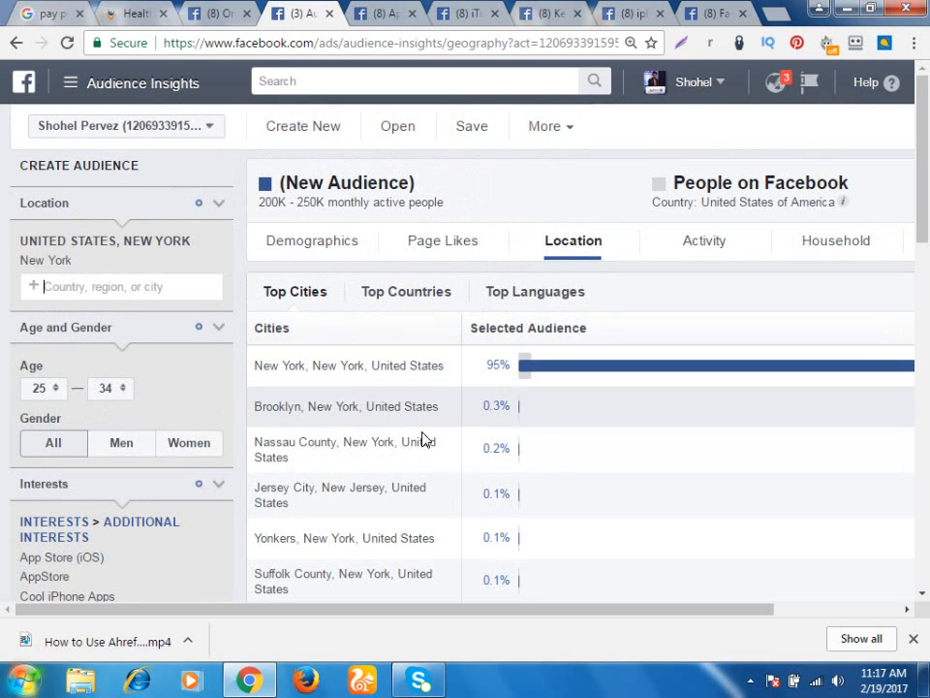
{"action": "scroll", "coordinate": [387, 406], "scroll_direction": "down", "scroll_amount": 1}
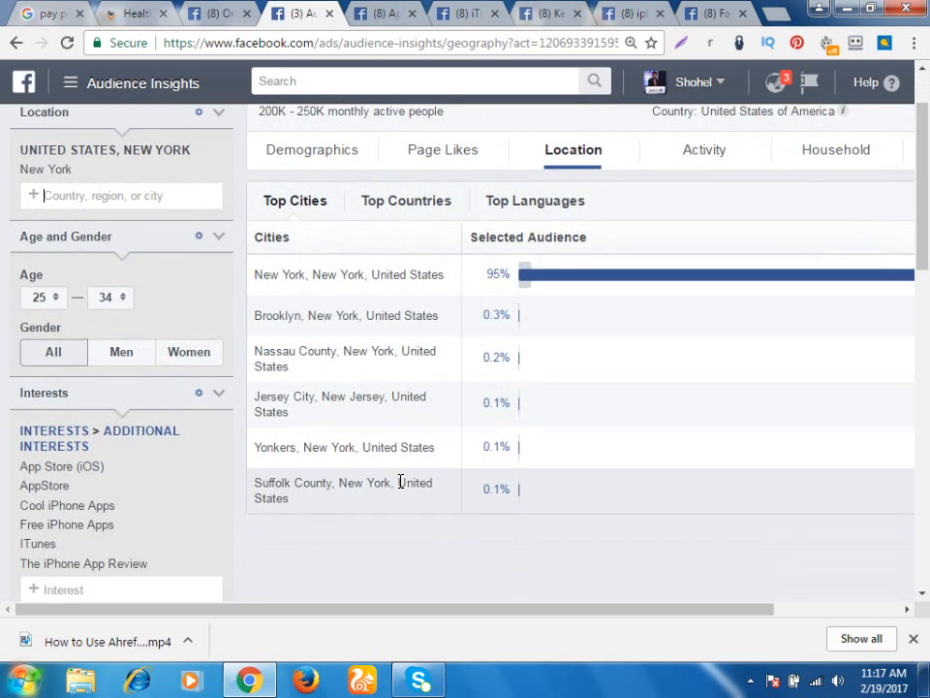
{"action": "scroll", "coordinate": [401, 447], "scroll_direction": "up", "scroll_amount": 1}
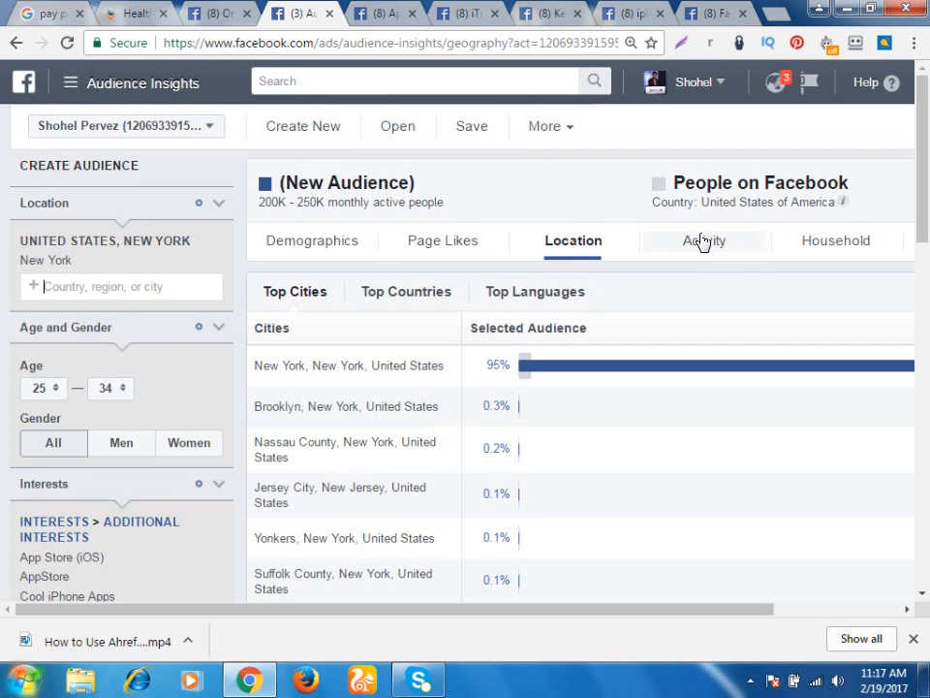
{"action": "left_click", "coordinate": [161, 296]}
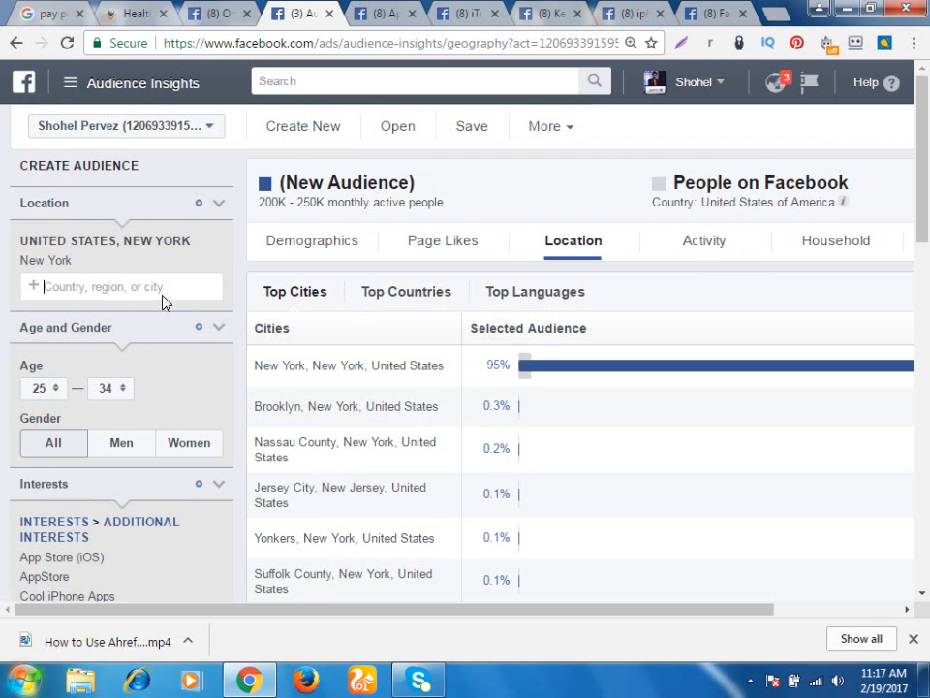
{"action": "type", "text": "cali"}
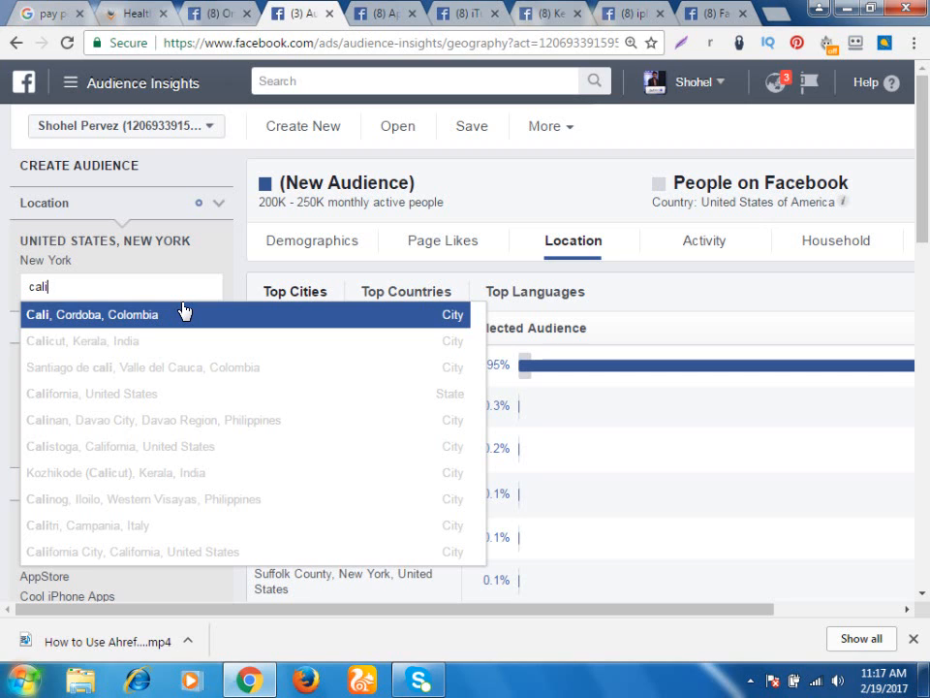
{"action": "key", "text": "BackSpace"}
{"action": "key", "text": "BackSpace"}
{"action": "key", "text": "BackSpace"}
{"action": "key", "text": "BackSpace"}
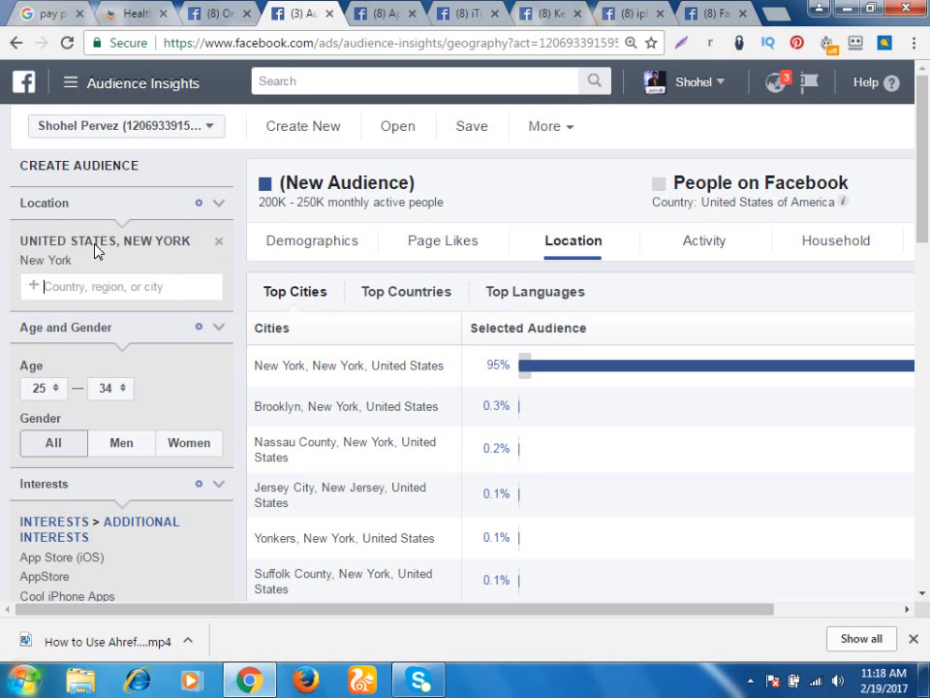
Show the audience's Activity data and examine the Frequency of Activities and Device Users charts
{"action": "left_click", "coordinate": [689, 250]}
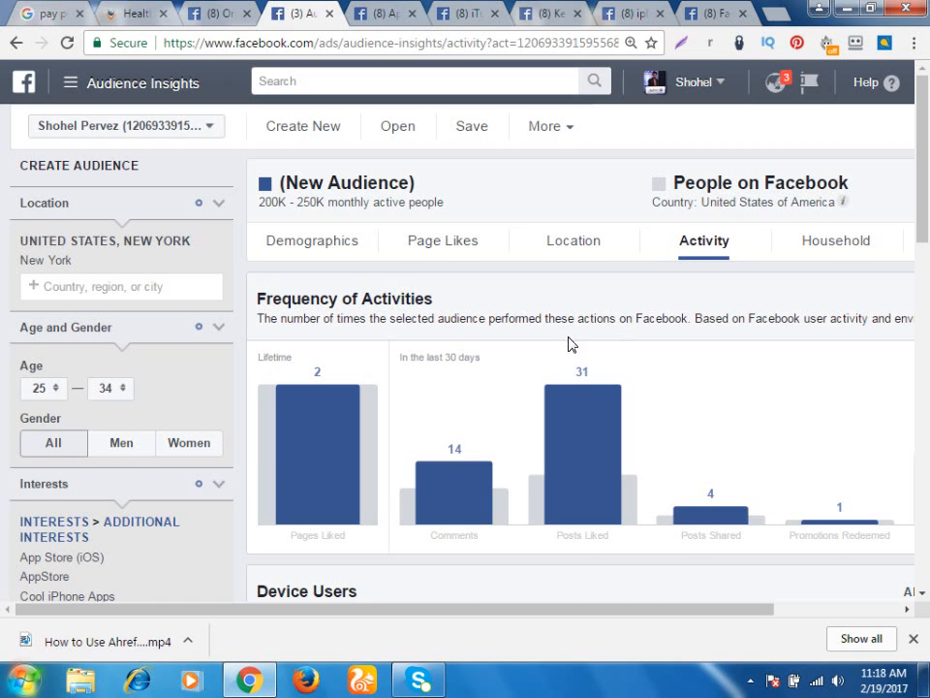
{"action": "scroll", "coordinate": [568, 343], "scroll_direction": "down", "scroll_amount": 1}
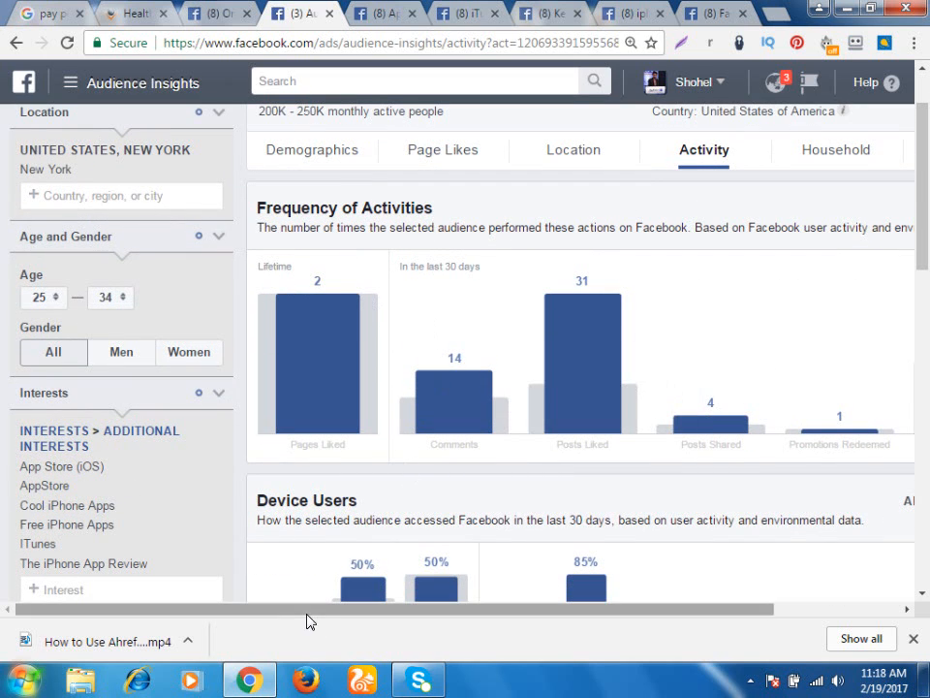
{"action": "left_click_drag", "start_coordinate": [308, 621], "coordinate": [402, 619]}
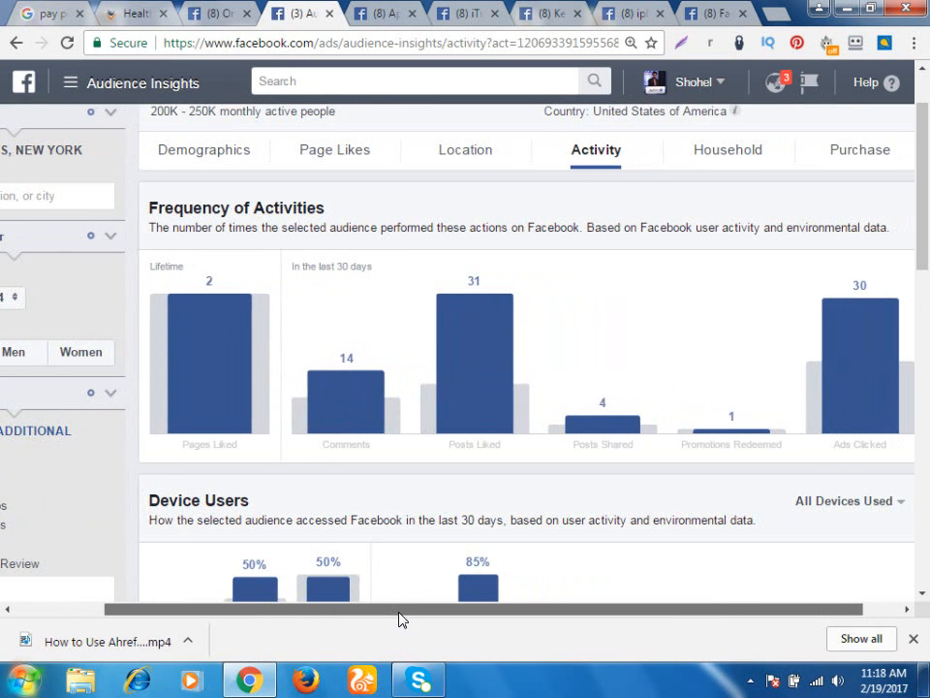
{"action": "scroll", "coordinate": [847, 357], "scroll_direction": "down", "scroll_amount": 1}
{"action": "scroll", "coordinate": [846, 356], "scroll_direction": "down", "scroll_amount": 3}
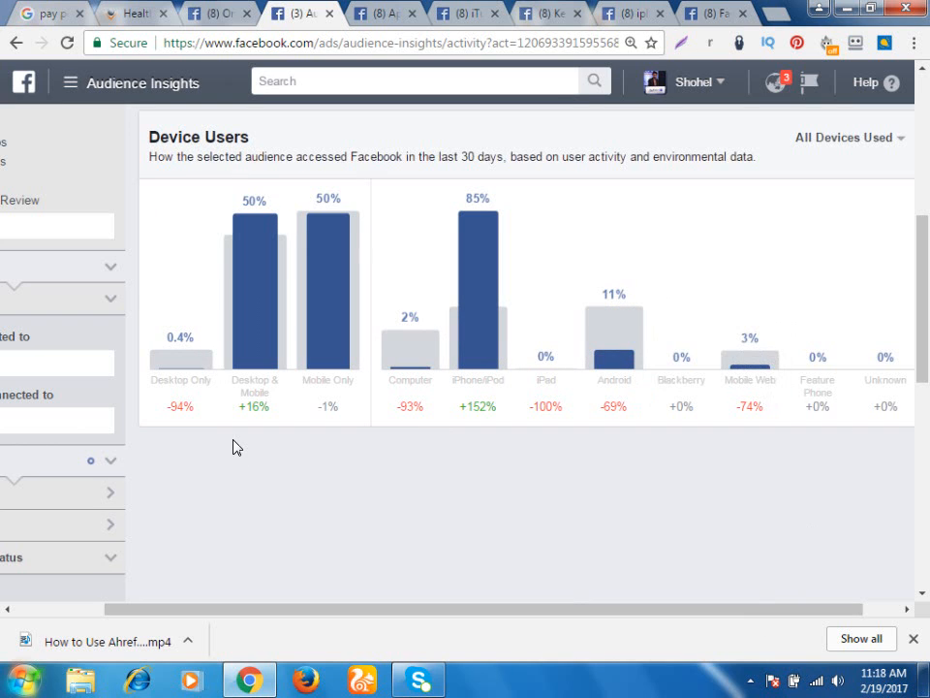
{"action": "scroll", "coordinate": [231, 443], "scroll_direction": "up", "scroll_amount": 1}
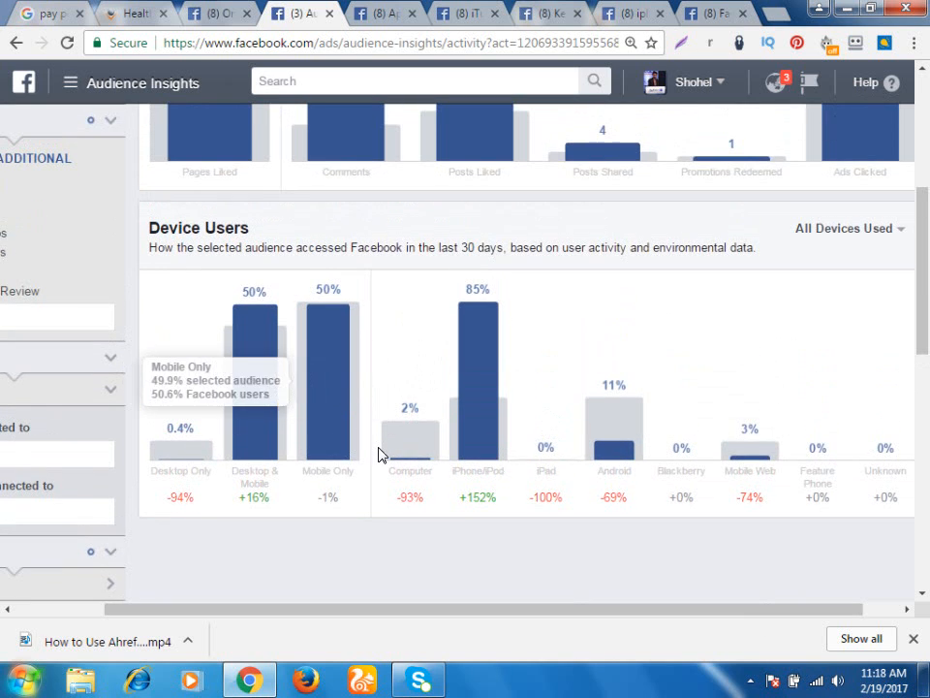
{"action": "scroll", "coordinate": [380, 454], "scroll_direction": "down", "scroll_amount": 1}
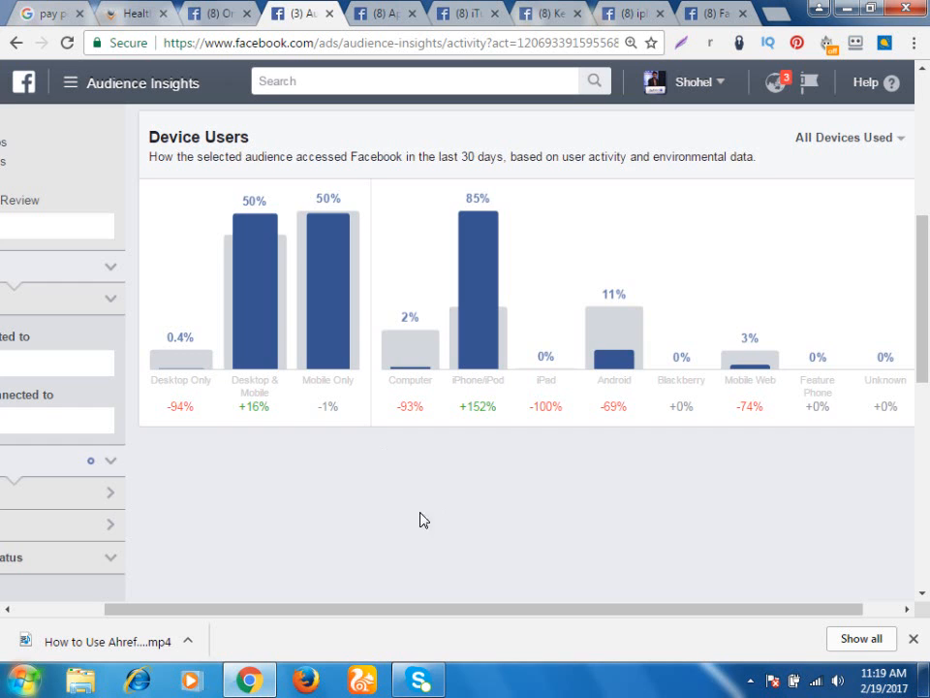
{"action": "scroll", "coordinate": [485, 504], "scroll_direction": "up", "scroll_amount": 6}
{"action": "scroll", "coordinate": [252, 523], "scroll_direction": "down", "scroll_amount": 5}
{"action": "scroll", "coordinate": [291, 465], "scroll_direction": "down", "scroll_amount": 3}
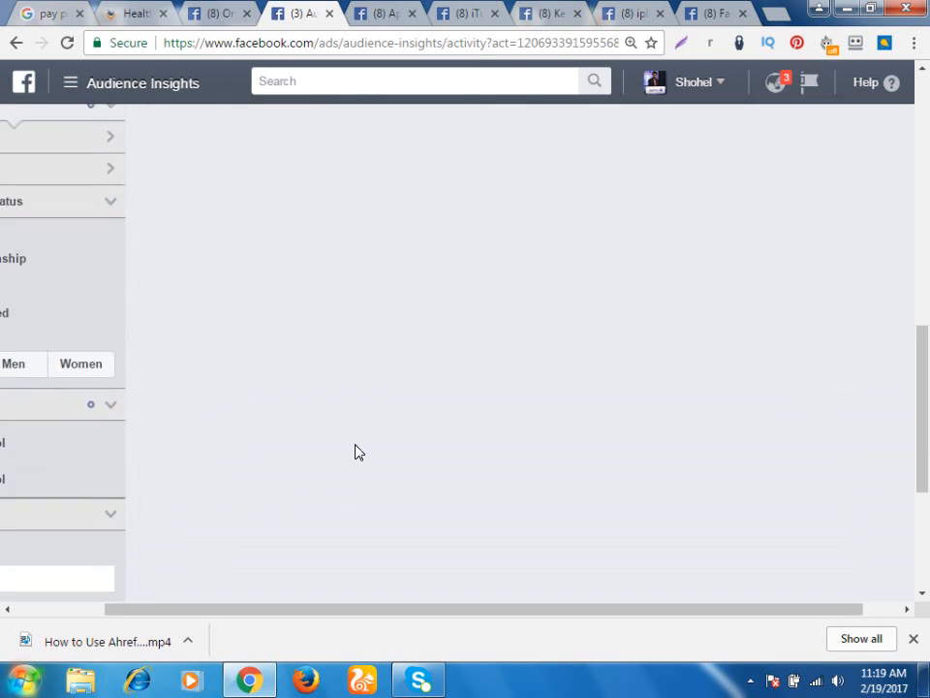
{"action": "scroll", "coordinate": [407, 426], "scroll_direction": "up", "scroll_amount": 4}
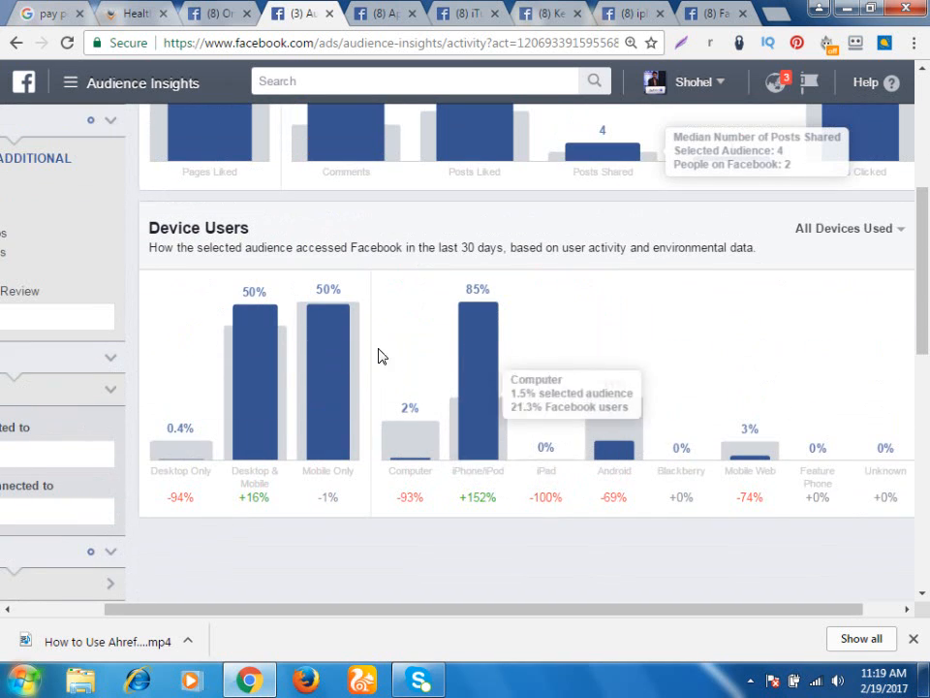
{"action": "scroll", "coordinate": [453, 365], "scroll_direction": "up", "scroll_amount": 4}
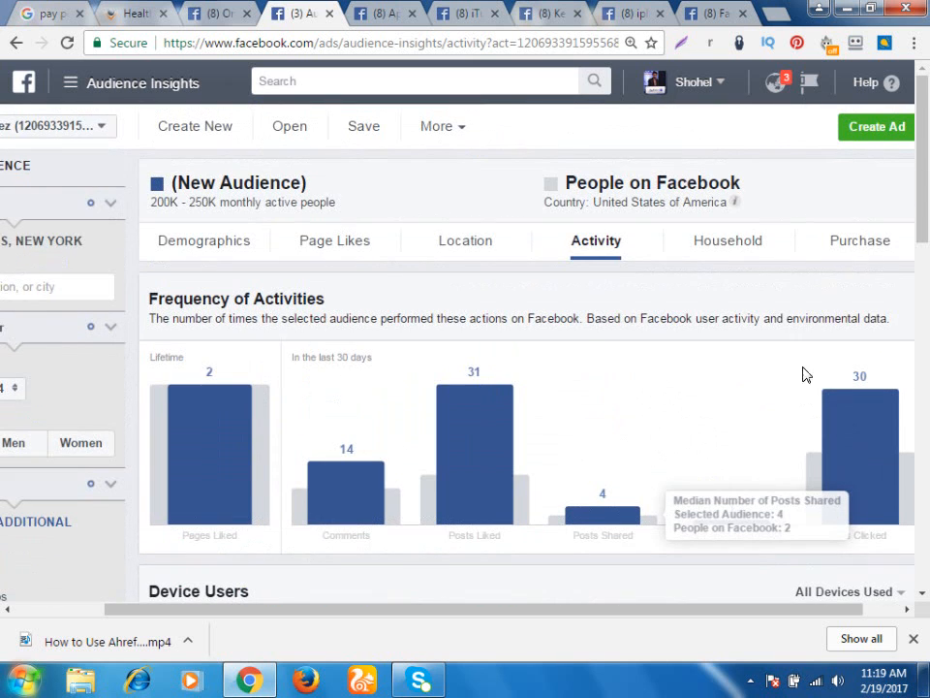
Show the audience's Household data and examine the Household Income and Home Ownership charts
{"action": "left_click", "coordinate": [740, 254]}
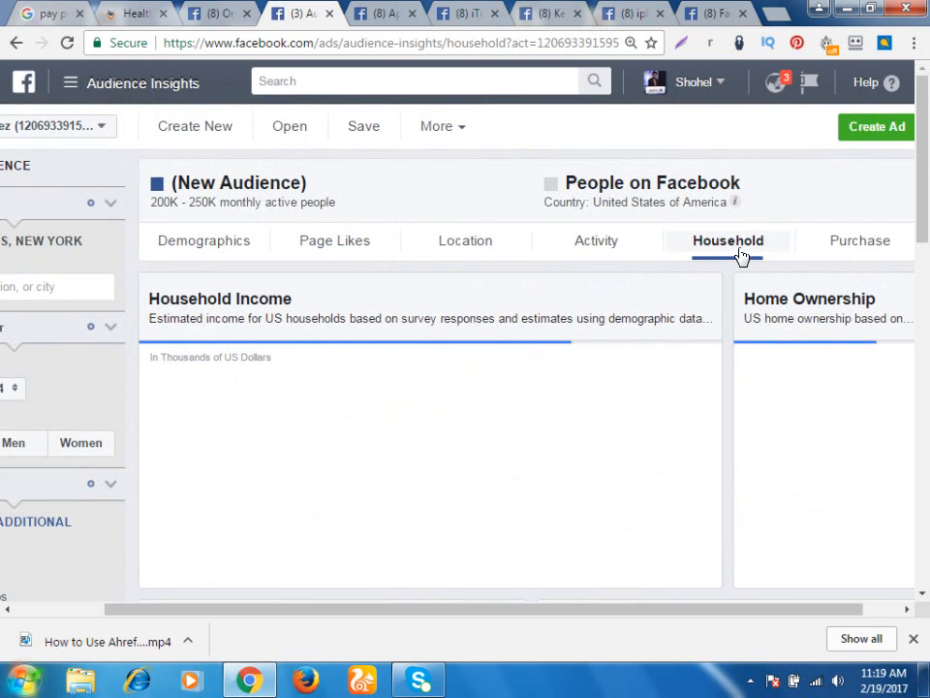
{"action": "scroll", "coordinate": [217, 373], "scroll_direction": "down", "scroll_amount": 2}
{"action": "scroll", "coordinate": [220, 363], "scroll_direction": "down", "scroll_amount": 1}
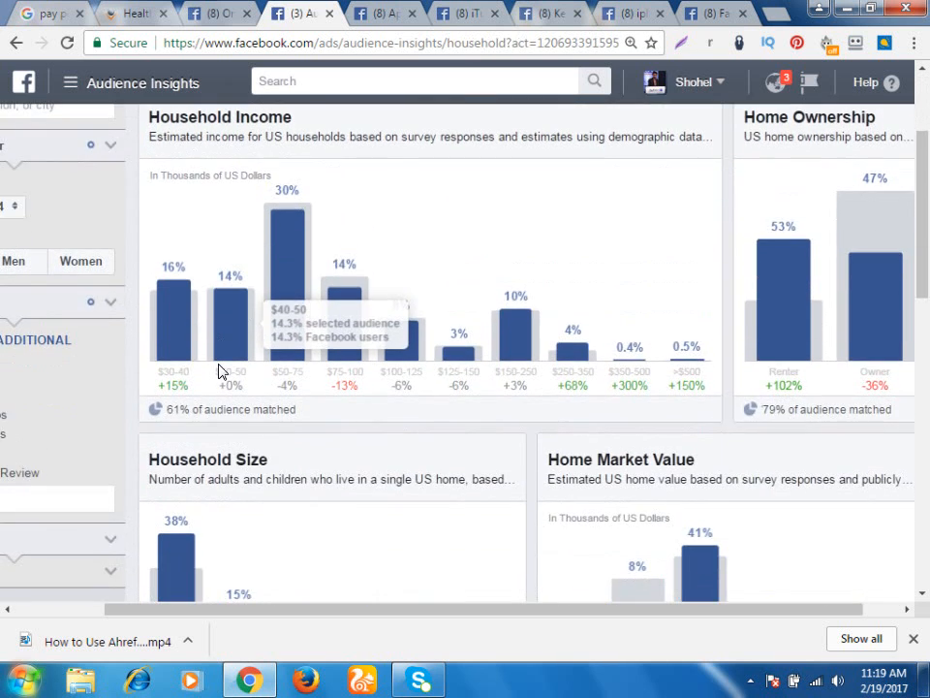
{"action": "scroll", "coordinate": [222, 367], "scroll_direction": "left", "scroll_amount": 2}
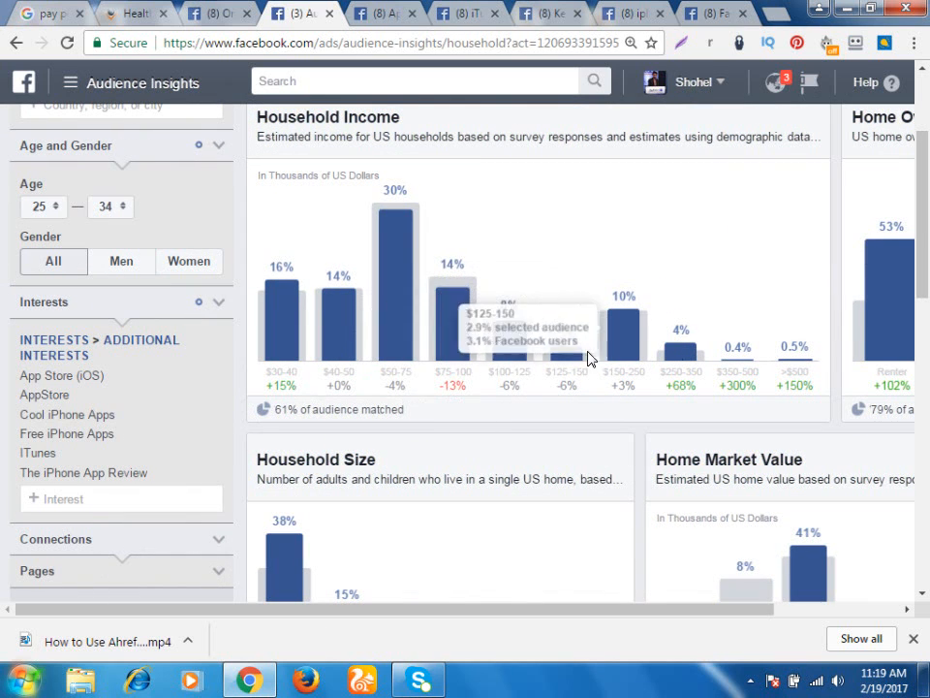
{"action": "left_click_drag", "start_coordinate": [536, 610], "coordinate": [788, 639]}
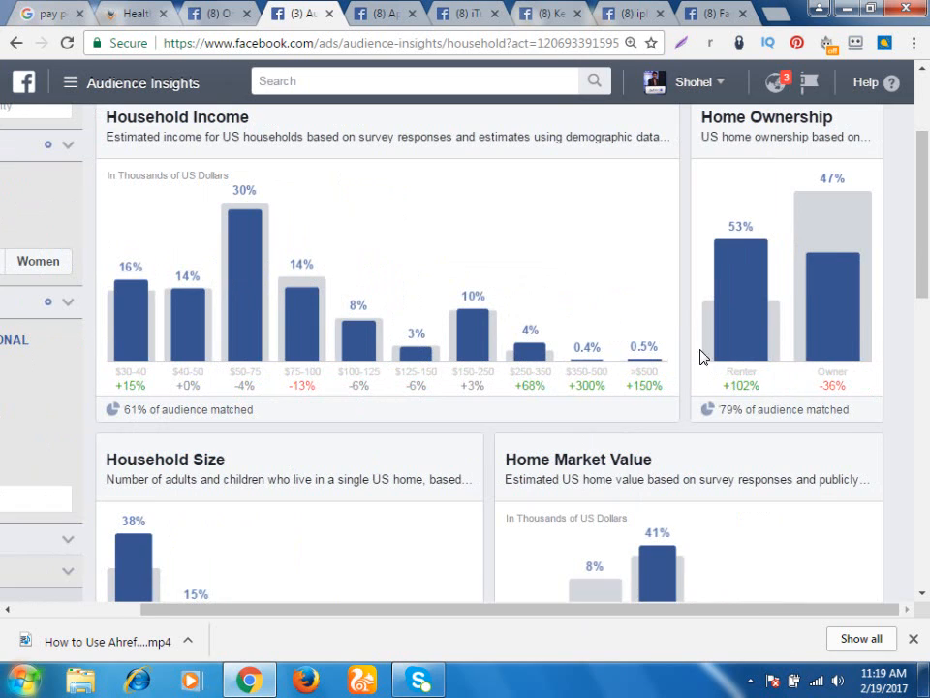
Examine the Household Size and Home Market Value charts of the New York audience
{"action": "mouse_move", "coordinate": [835, 335]}
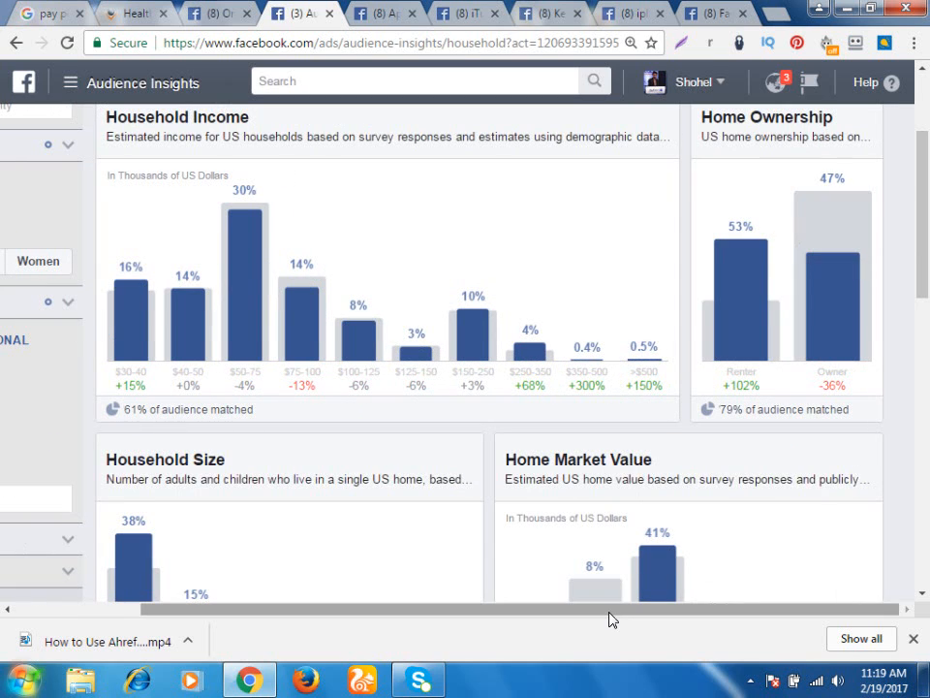
{"action": "scroll", "coordinate": [536, 466], "scroll_direction": "down", "scroll_amount": 2}
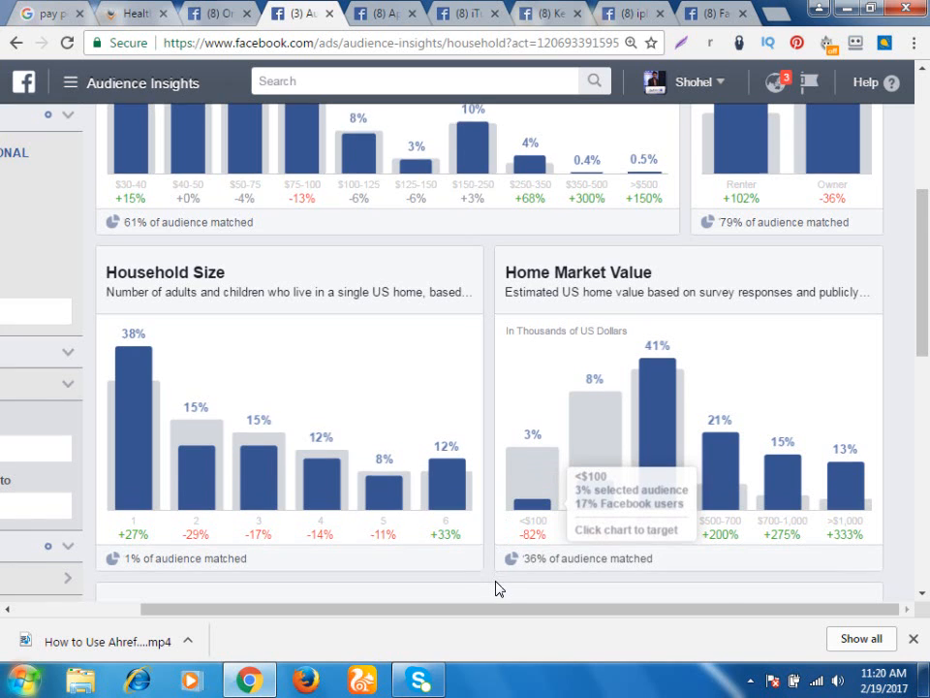
{"action": "scroll", "coordinate": [498, 582], "scroll_direction": "down", "scroll_amount": 2}
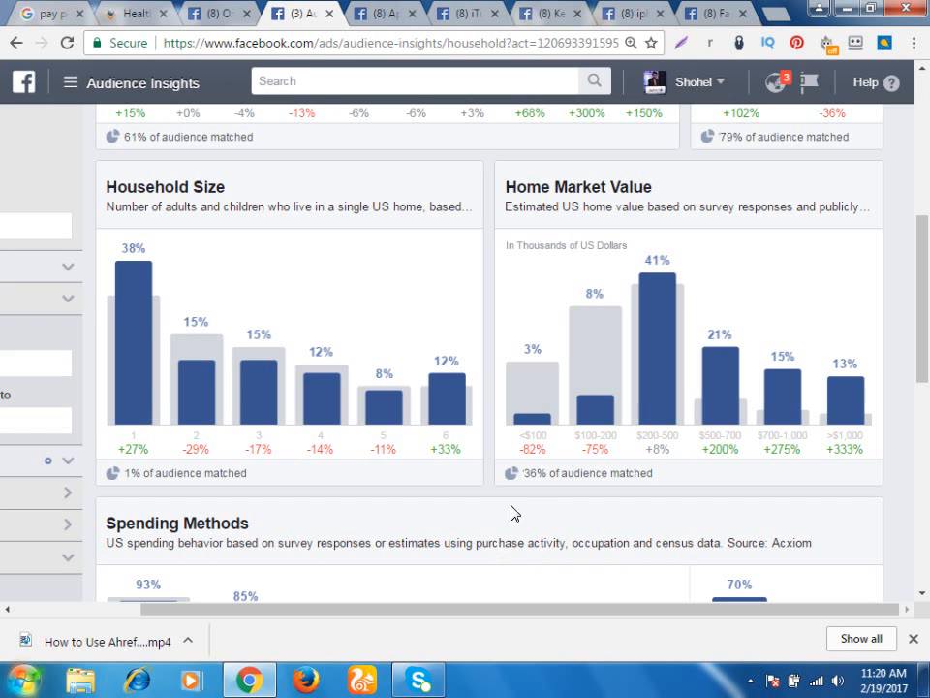
{"action": "mouse_move", "coordinate": [601, 331]}
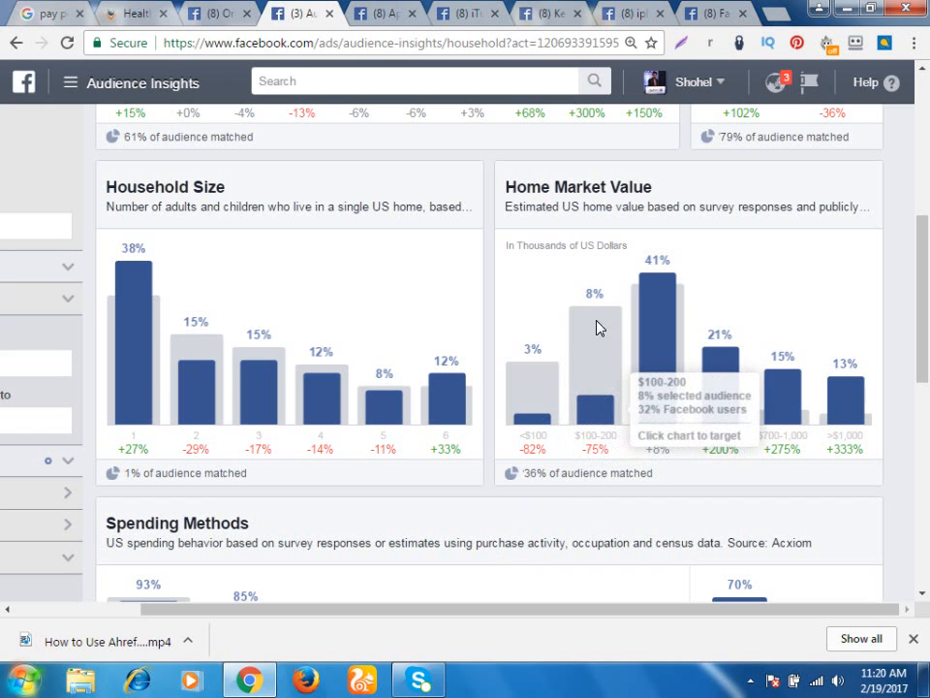
{"action": "mouse_move", "coordinate": [520, 343]}
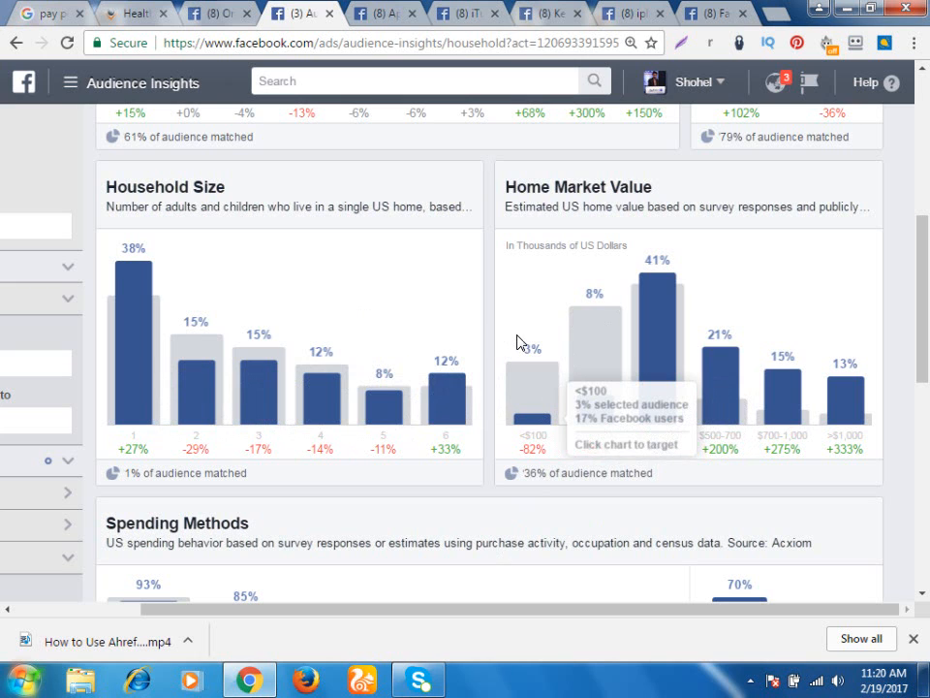
Examine the Spending Methods chart and look over the advanced audience filters beside the household data
{"action": "scroll", "coordinate": [519, 343], "scroll_direction": "down", "scroll_amount": 3}
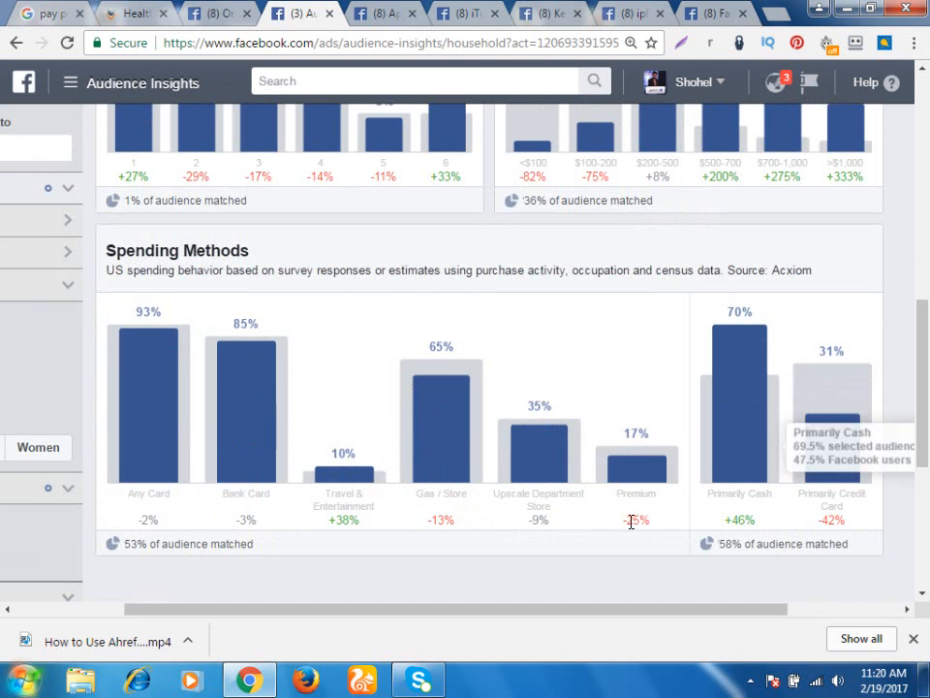
{"action": "left_click_drag", "start_coordinate": [412, 617], "coordinate": [219, 614]}
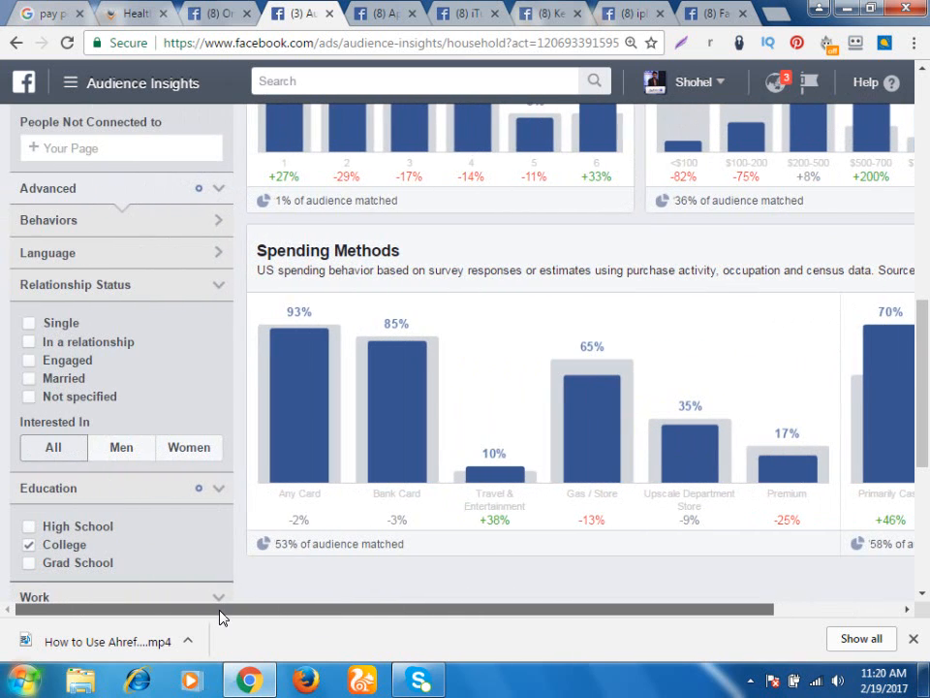
{"action": "scroll", "coordinate": [627, 384], "scroll_direction": "down", "scroll_amount": 3}
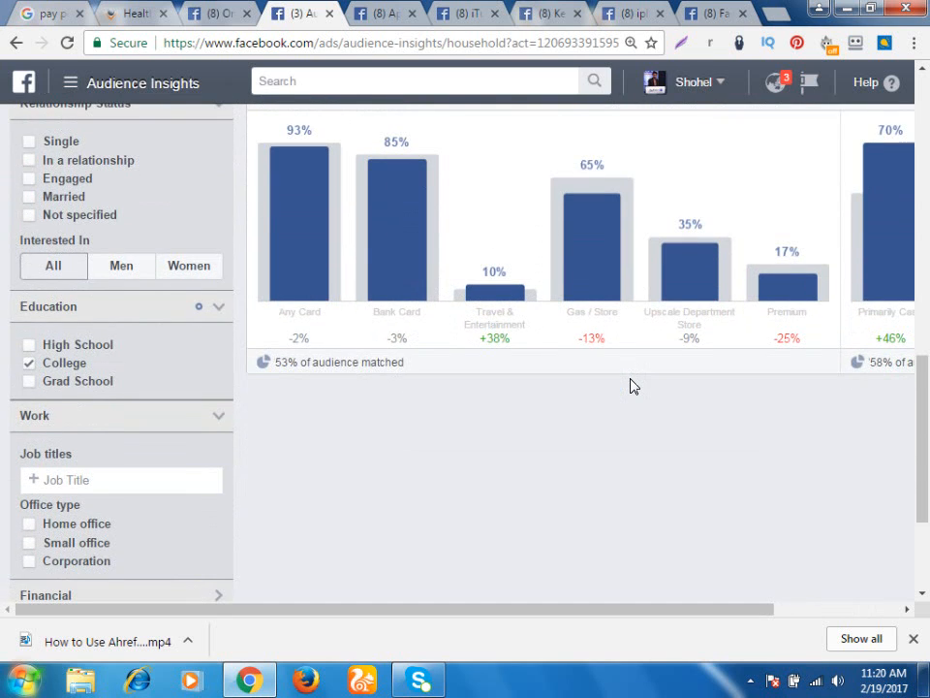
{"action": "scroll", "coordinate": [630, 386], "scroll_direction": "down", "scroll_amount": 3}
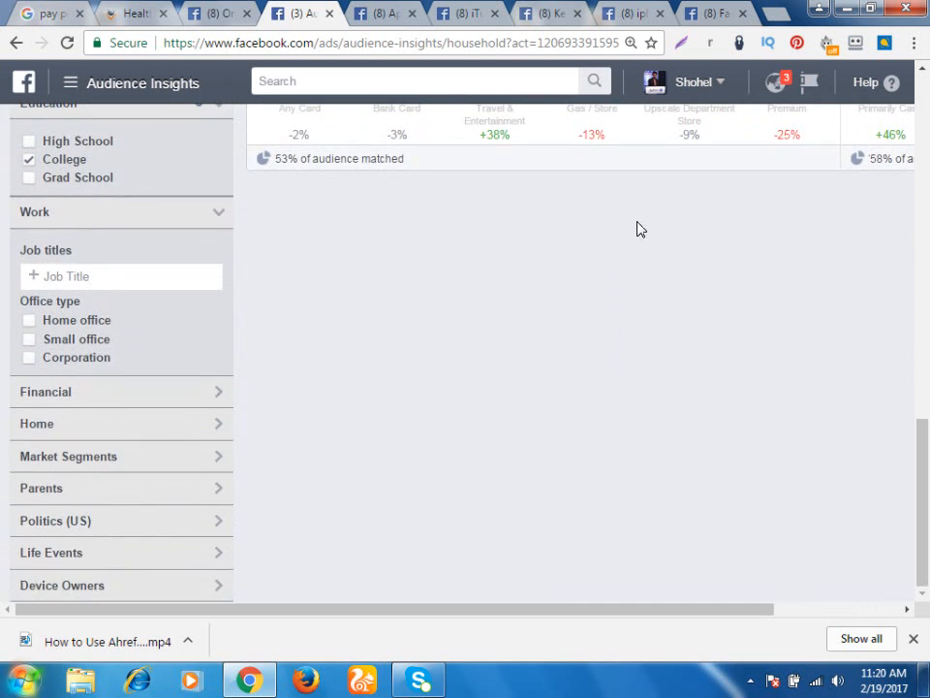
{"action": "scroll", "coordinate": [837, 139], "scroll_direction": "up", "scroll_amount": 8}
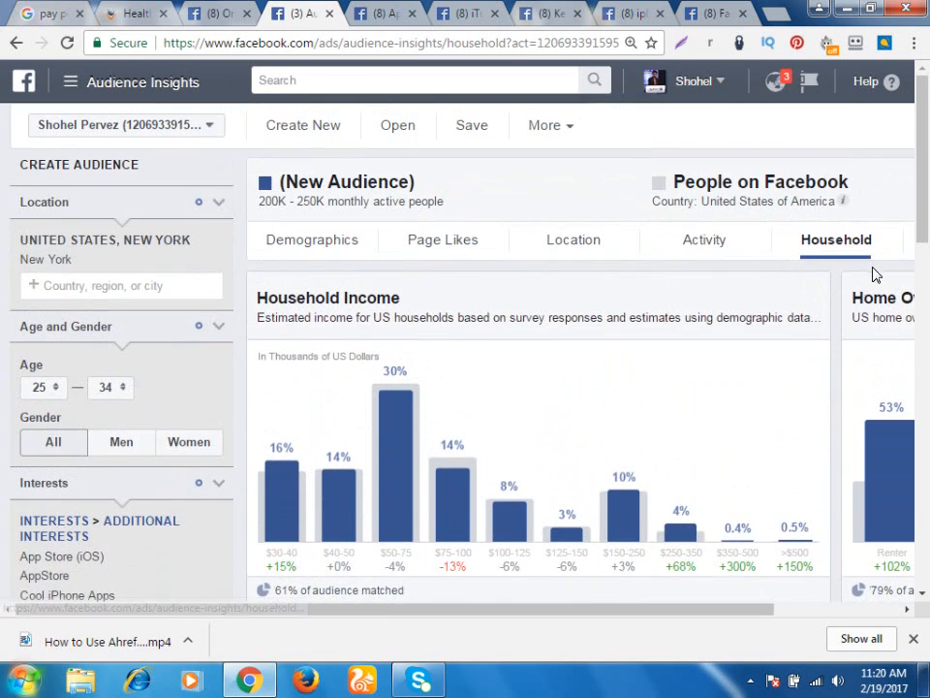
{"action": "scroll", "coordinate": [615, 606], "scroll_direction": "down", "scroll_amount": 3}
{"action": "left_click_drag", "start_coordinate": [606, 608], "coordinate": [802, 634]}
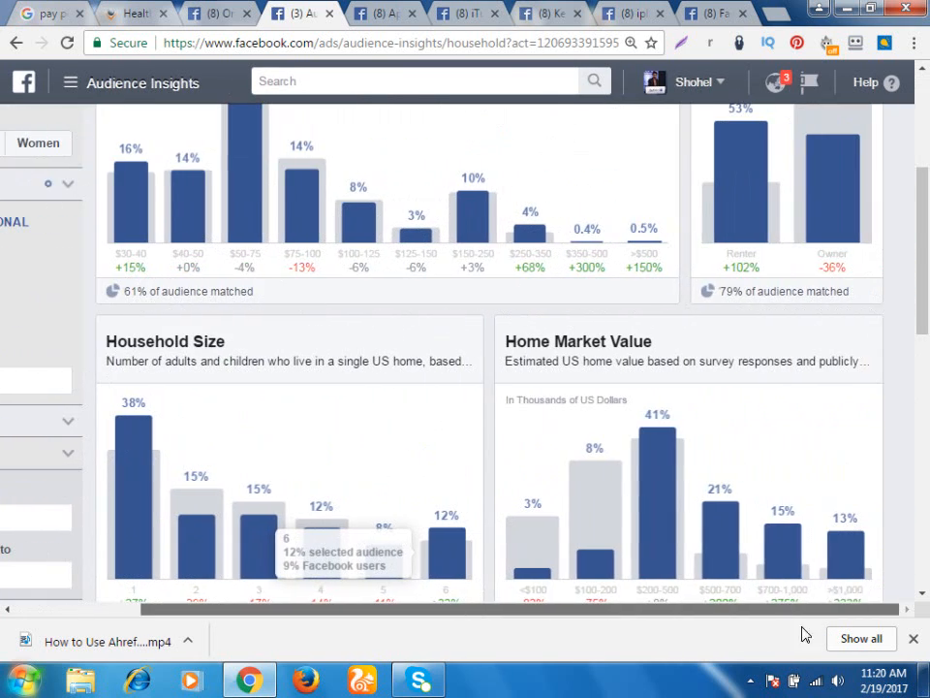
{"action": "scroll", "coordinate": [624, 312], "scroll_direction": "up", "scroll_amount": 3}
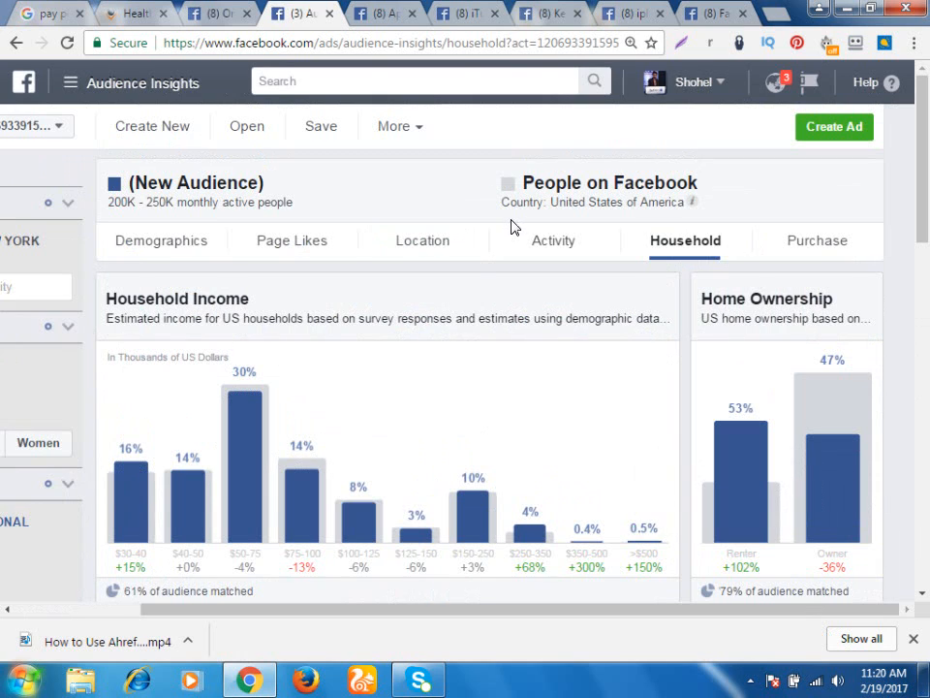
Show the audience's Purchase data and examine the Retail Spending and Online Purchases charts
{"action": "left_click", "coordinate": [845, 246]}
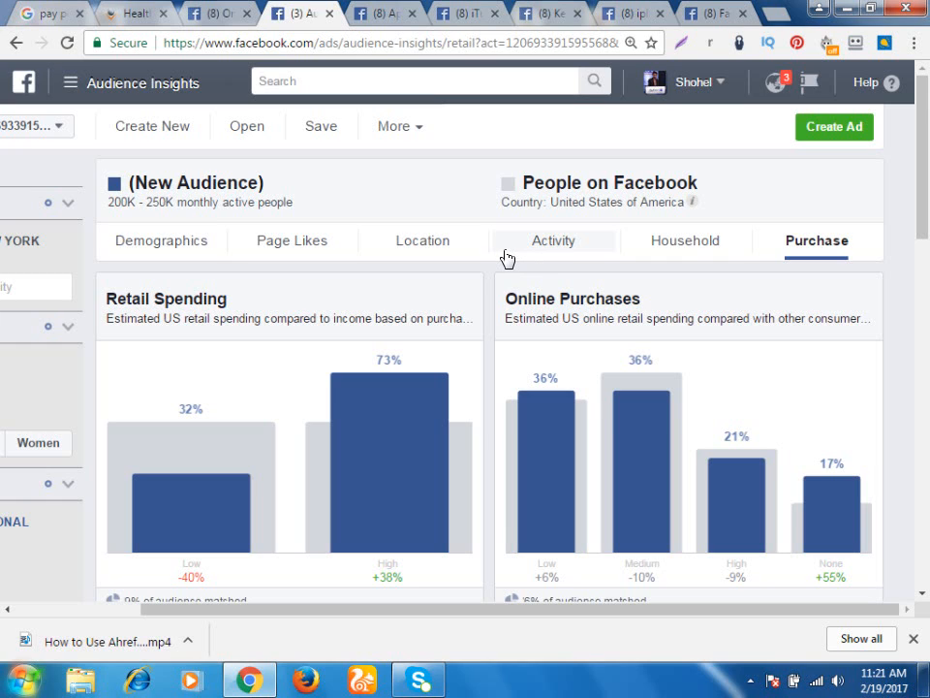
{"action": "scroll", "coordinate": [556, 352], "scroll_direction": "down", "scroll_amount": 1}
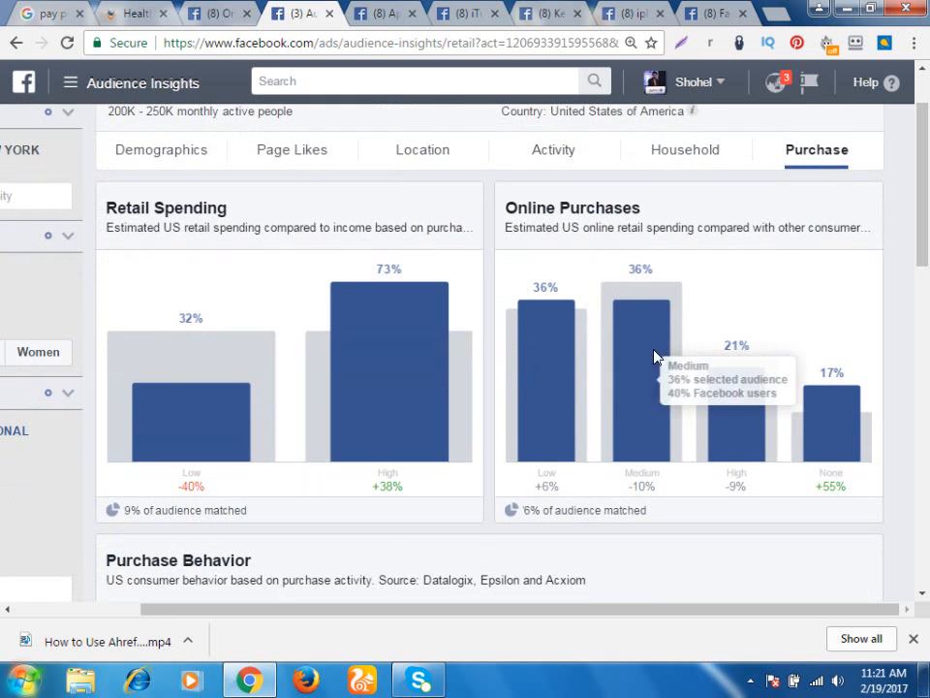
{"action": "scroll", "coordinate": [627, 347], "scroll_direction": "up", "scroll_amount": 1}
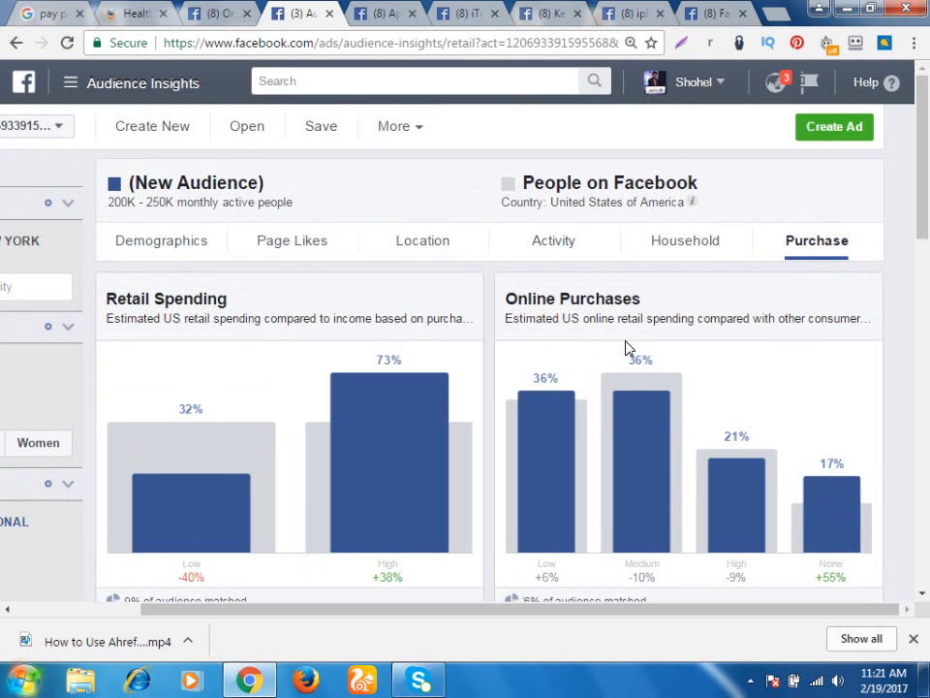
{"action": "scroll", "coordinate": [627, 347], "scroll_direction": "down", "scroll_amount": 1}
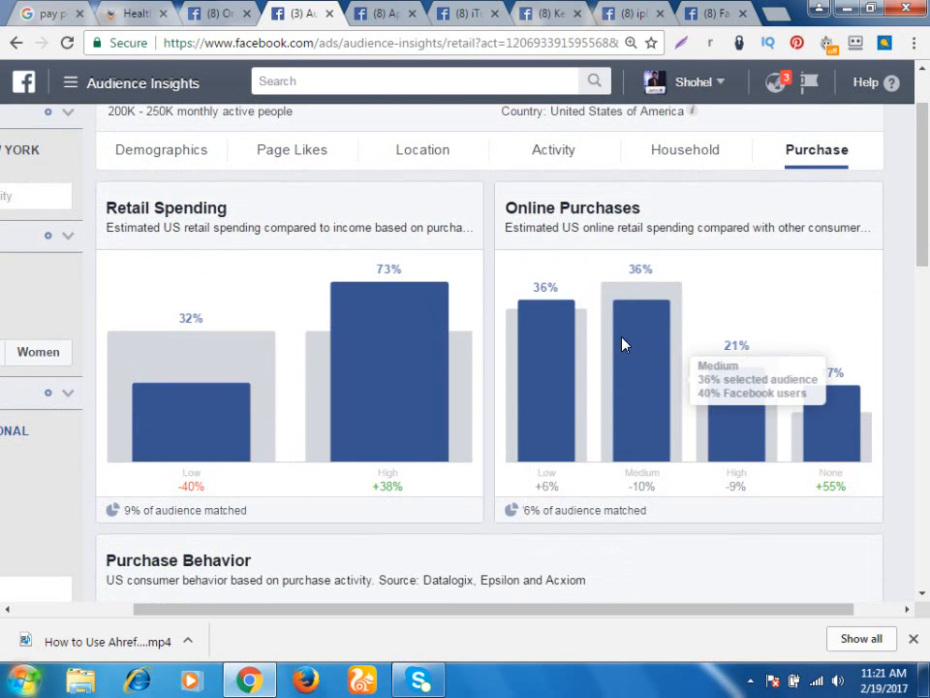
Review the Purchase Behavior categories and the In Market For A Vehicle table for the audience
{"action": "scroll", "coordinate": [623, 343], "scroll_direction": "down", "scroll_amount": 3}
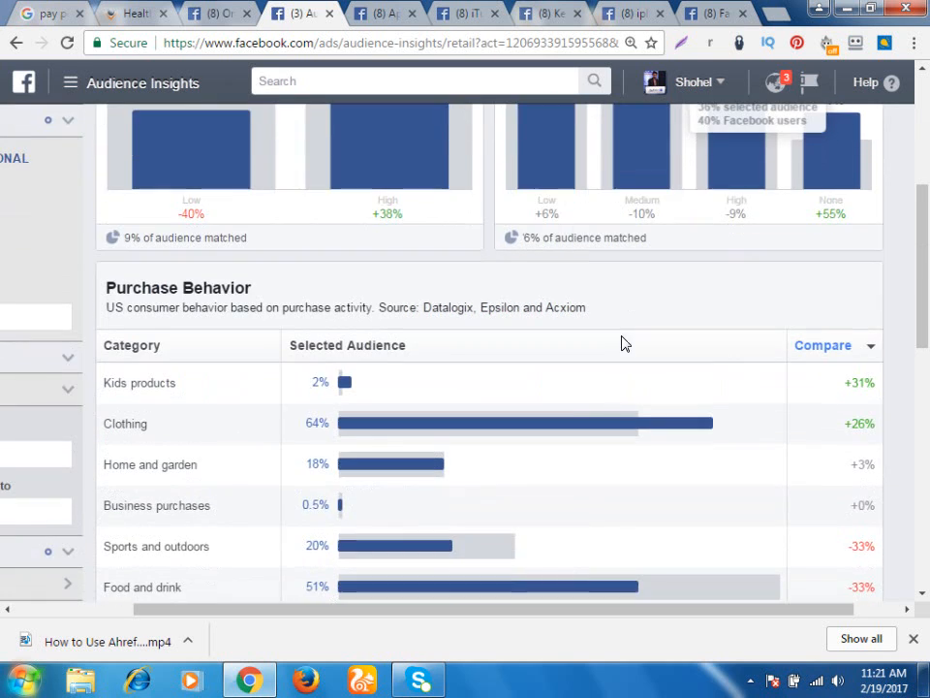
{"action": "scroll", "coordinate": [623, 344], "scroll_direction": "down", "scroll_amount": 2}
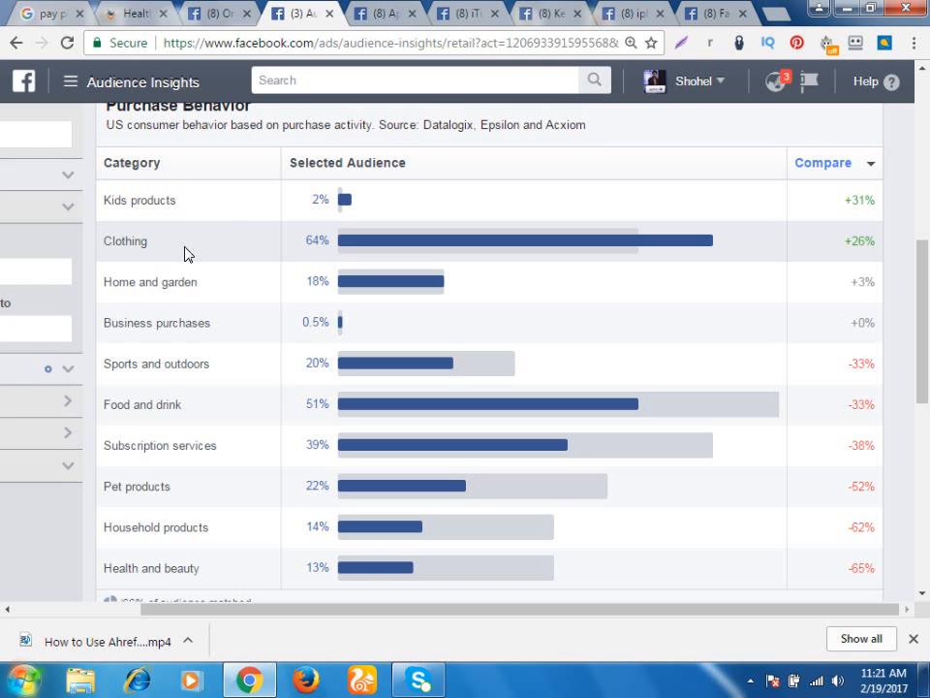
{"action": "scroll", "coordinate": [206, 284], "scroll_direction": "down", "scroll_amount": 3}
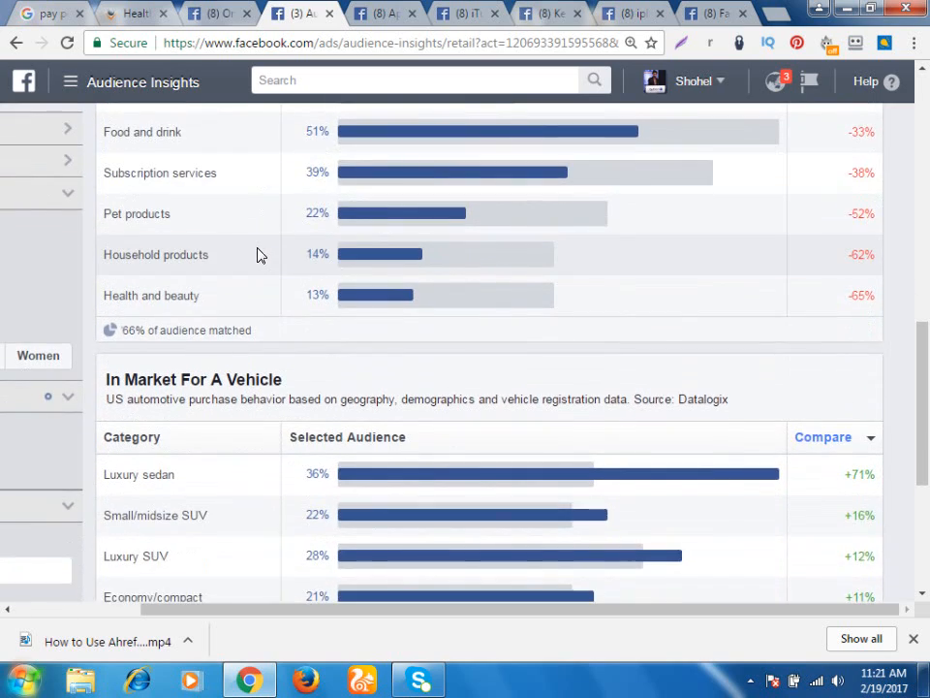
{"action": "scroll", "coordinate": [258, 253], "scroll_direction": "up", "scroll_amount": 10}
{"action": "scroll", "coordinate": [262, 252], "scroll_direction": "down", "scroll_amount": 5}
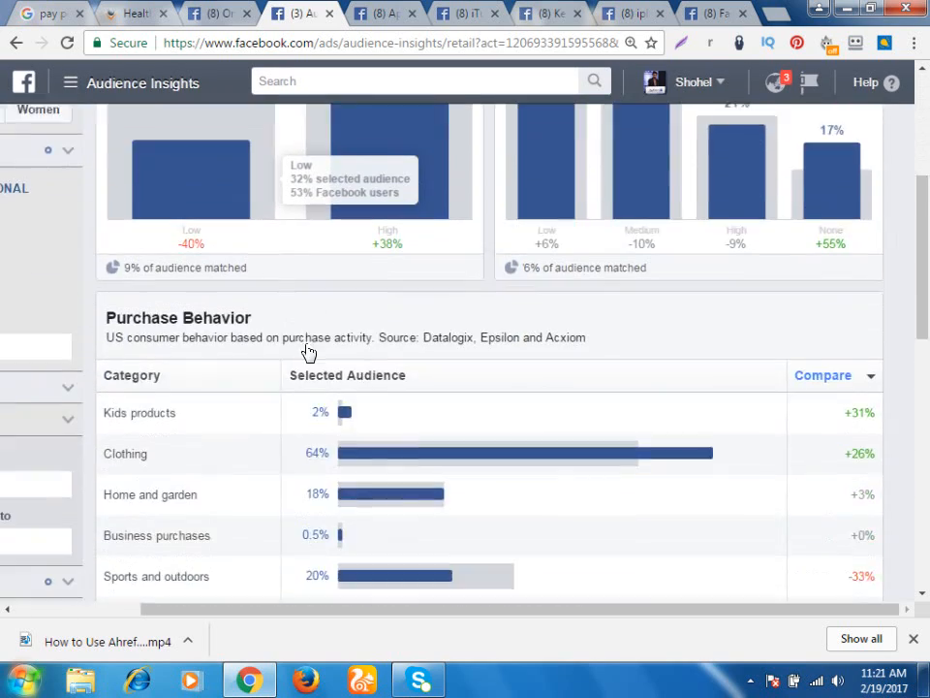
Review the new audience's retail spending, online purchase and purchase behavior charts, and look over the Advanced audience filters
{"action": "scroll", "coordinate": [431, 456], "scroll_direction": "up", "scroll_amount": 5}
{"action": "scroll", "coordinate": [452, 438], "scroll_direction": "down", "scroll_amount": 9}
{"action": "scroll", "coordinate": [559, 405], "scroll_direction": "up", "scroll_amount": 3}
{"action": "scroll", "coordinate": [559, 405], "scroll_direction": "up", "scroll_amount": 5}
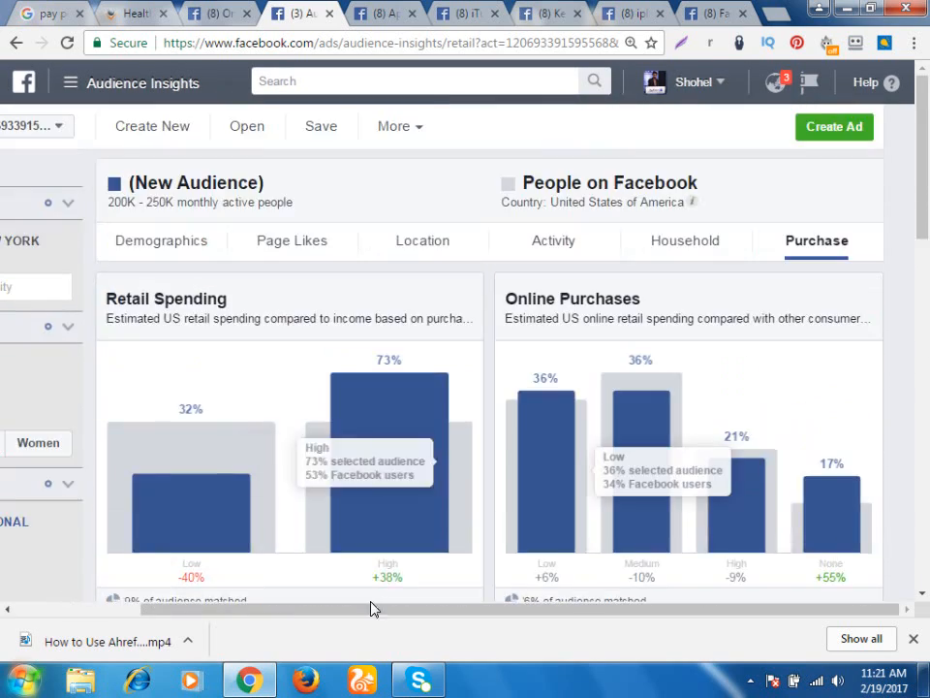
{"action": "left_click_drag", "start_coordinate": [361, 610], "coordinate": [119, 608]}
{"action": "scroll", "coordinate": [107, 457], "scroll_direction": "down", "scroll_amount": 1}
{"action": "scroll", "coordinate": [106, 458], "scroll_direction": "down", "scroll_amount": 7}
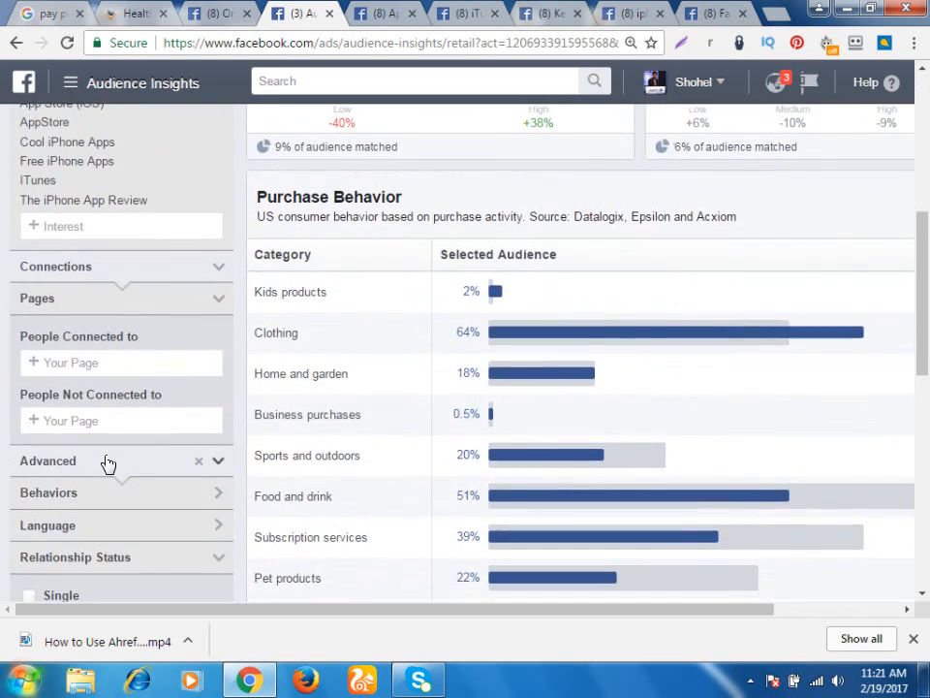
{"action": "scroll", "coordinate": [111, 465], "scroll_direction": "down", "scroll_amount": 5}
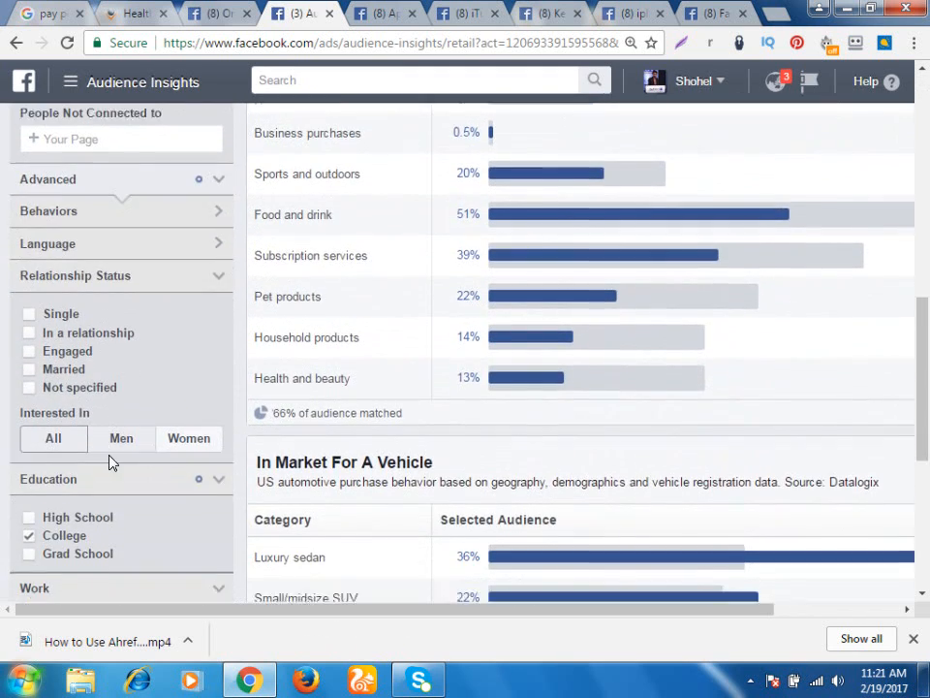
{"action": "scroll", "coordinate": [109, 462], "scroll_direction": "up", "scroll_amount": 5}
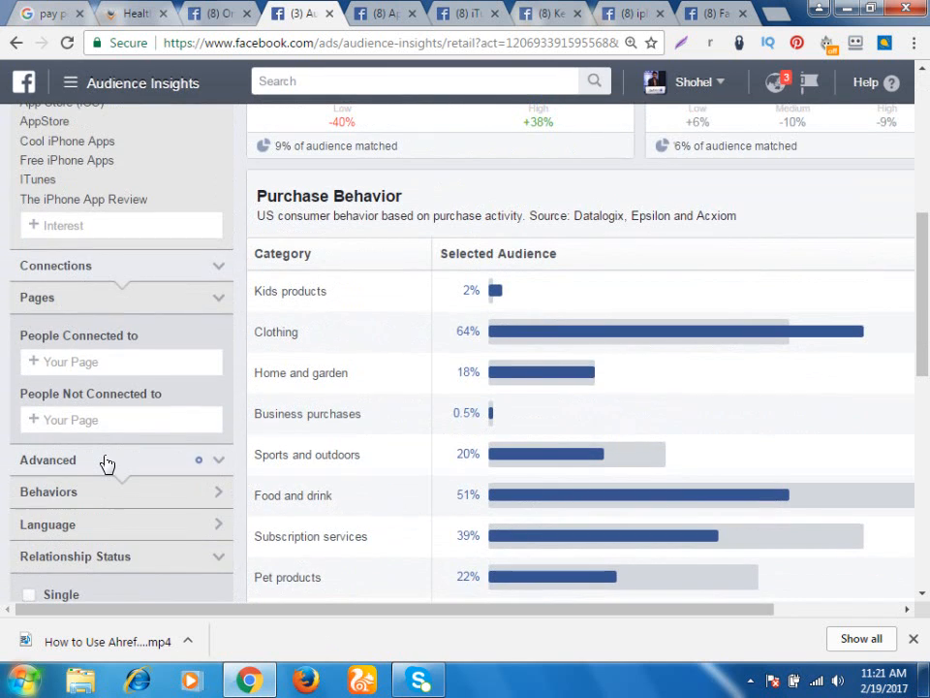
Add English (All) and English (US) to the audience's Language filter
{"action": "scroll", "coordinate": [107, 465], "scroll_direction": "down", "scroll_amount": 1}
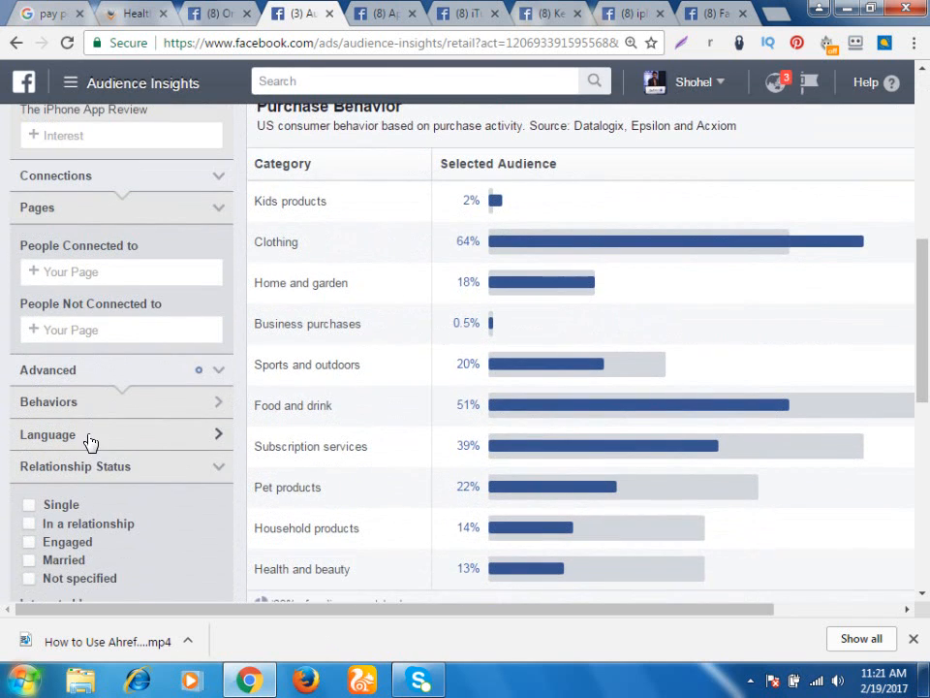
{"action": "left_click", "coordinate": [89, 438]}
{"action": "type", "text": "e"}
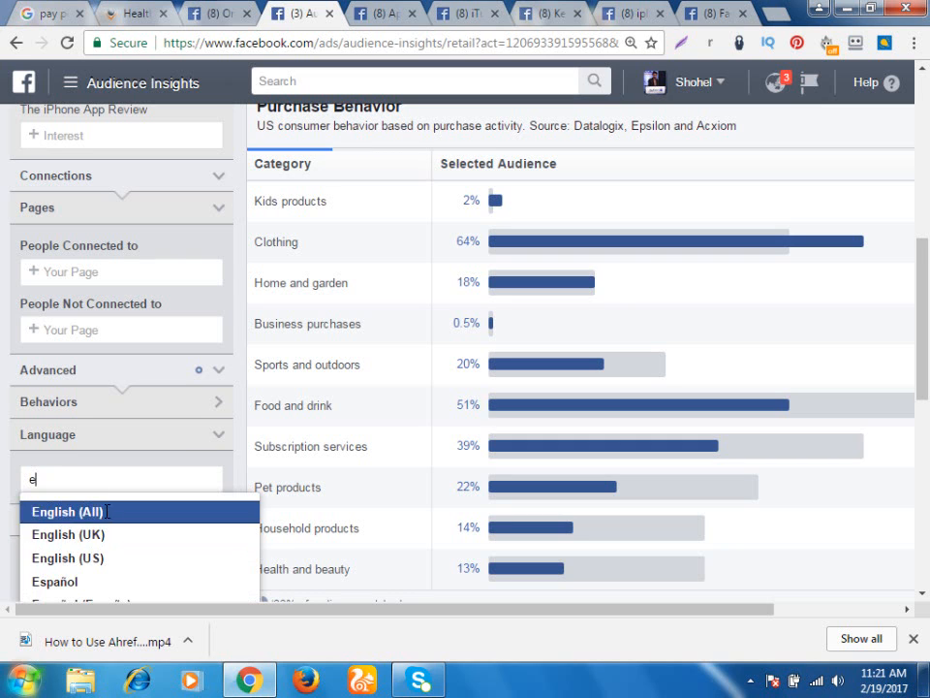
{"action": "left_click", "coordinate": [74, 510]}
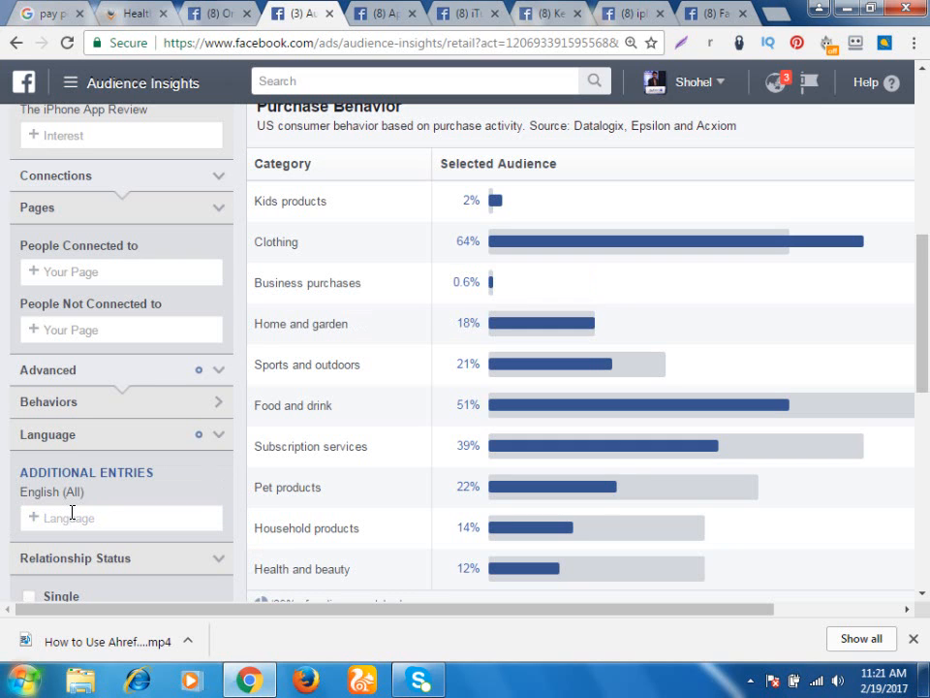
{"action": "type", "text": "e"}
{"action": "scroll", "coordinate": [76, 518], "scroll_direction": "down", "scroll_amount": 1}
{"action": "left_click", "coordinate": [79, 491]}
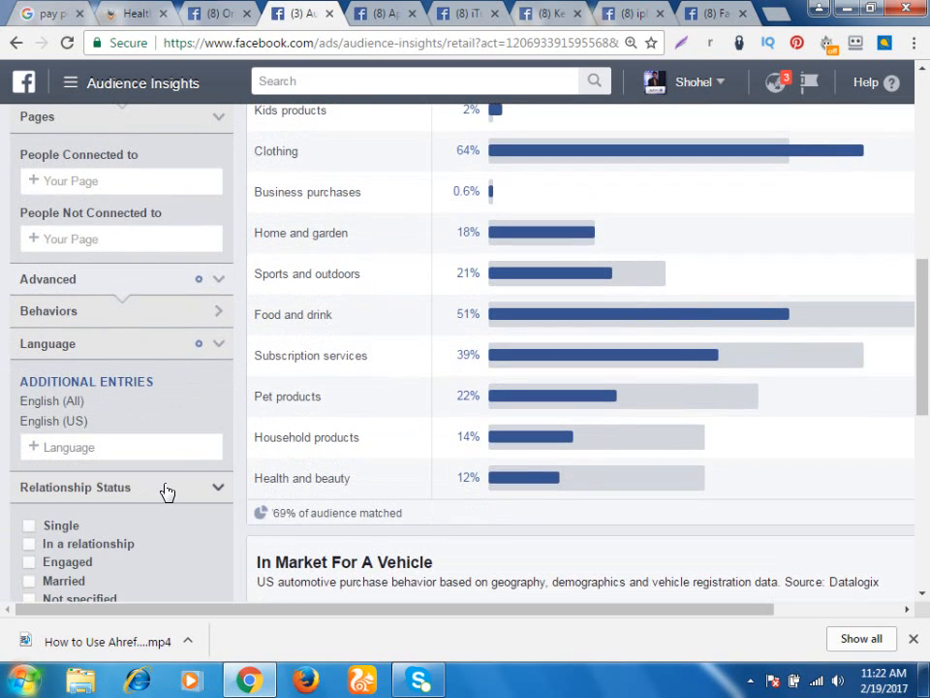
Look through the relationship, education and work filters, and examine the income and net worth options under Financial before collapsing it
{"action": "scroll", "coordinate": [165, 492], "scroll_direction": "down", "scroll_amount": 3}
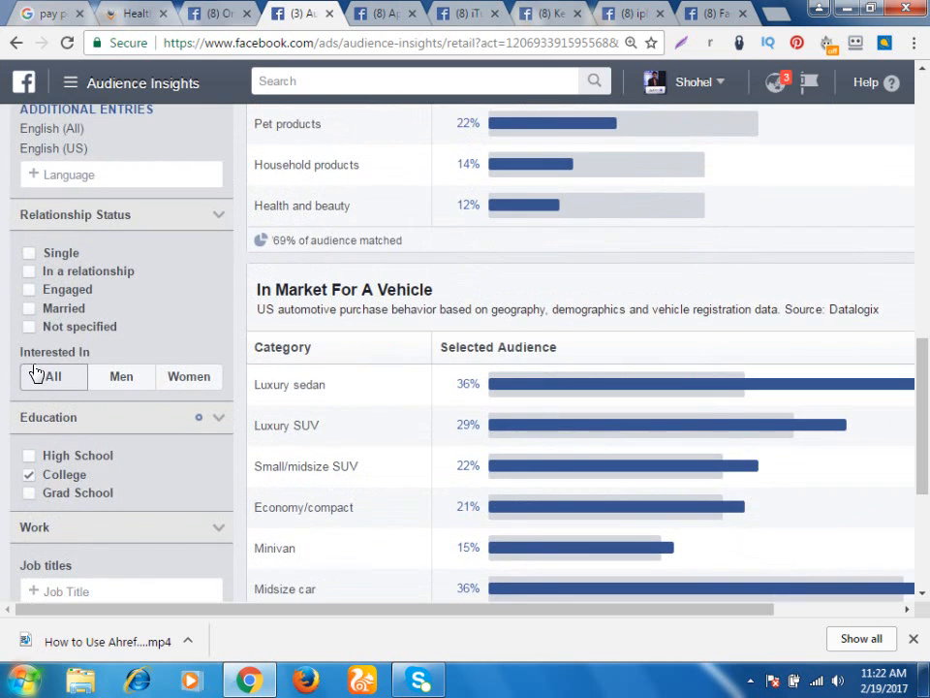
{"action": "scroll", "coordinate": [46, 369], "scroll_direction": "down", "scroll_amount": 1}
{"action": "scroll", "coordinate": [47, 369], "scroll_direction": "down", "scroll_amount": 3}
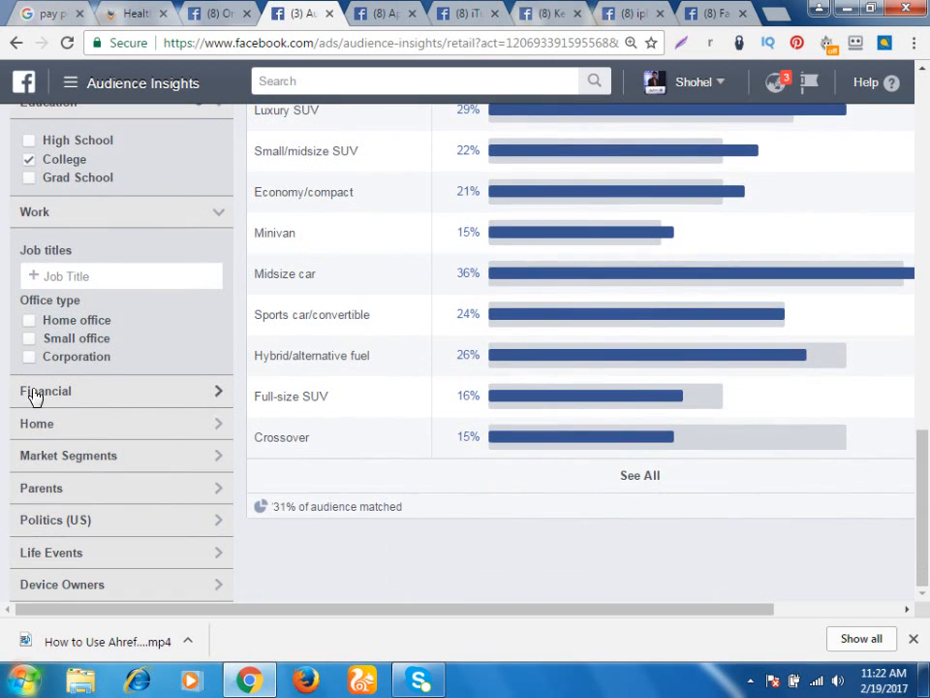
{"action": "left_click", "coordinate": [90, 405]}
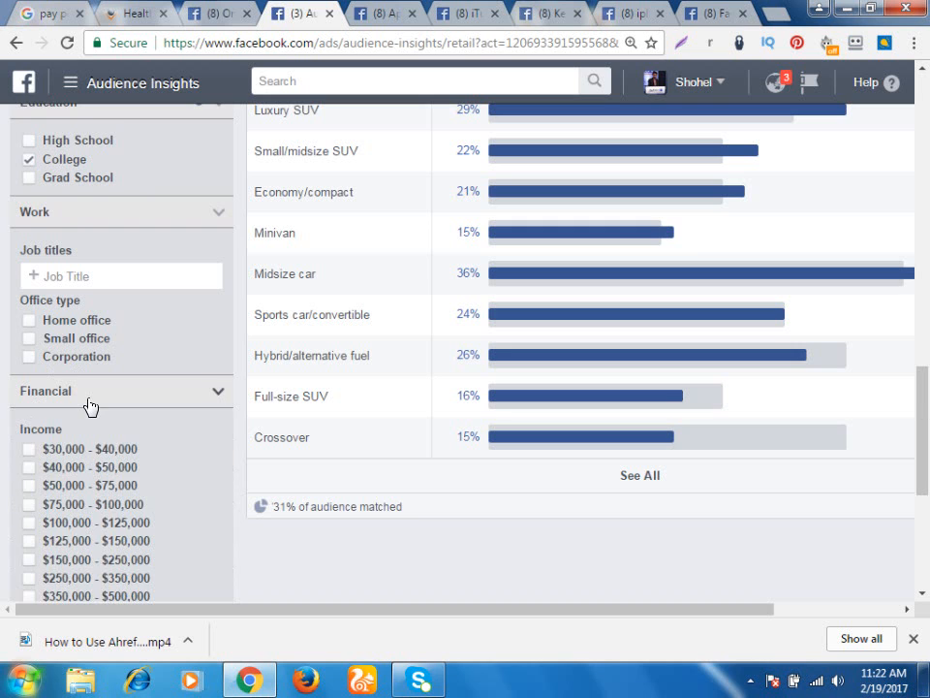
{"action": "scroll", "coordinate": [83, 388], "scroll_direction": "down", "scroll_amount": 1}
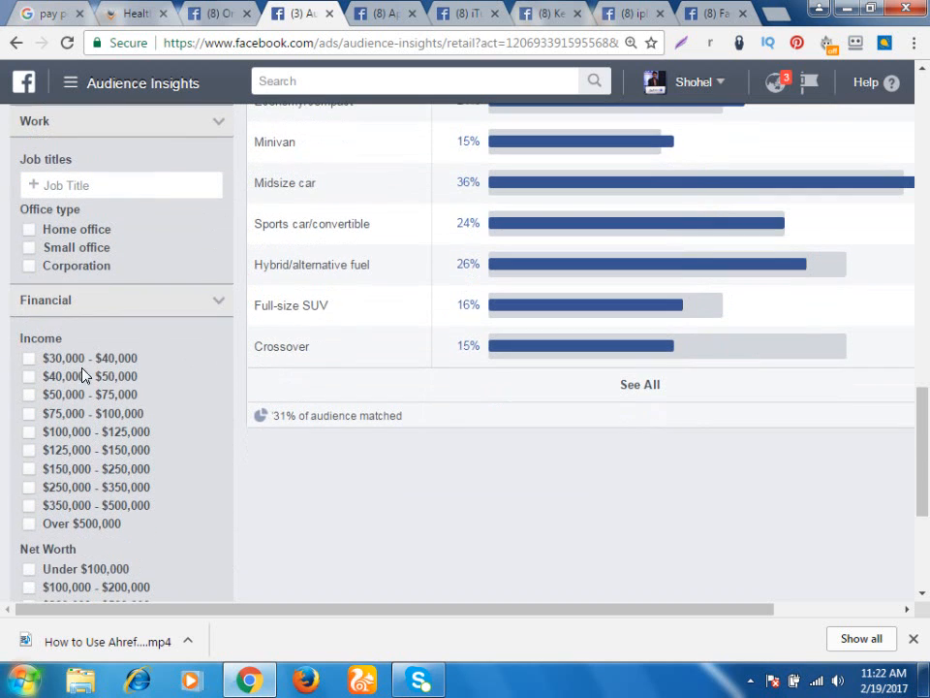
{"action": "left_click", "coordinate": [91, 305]}
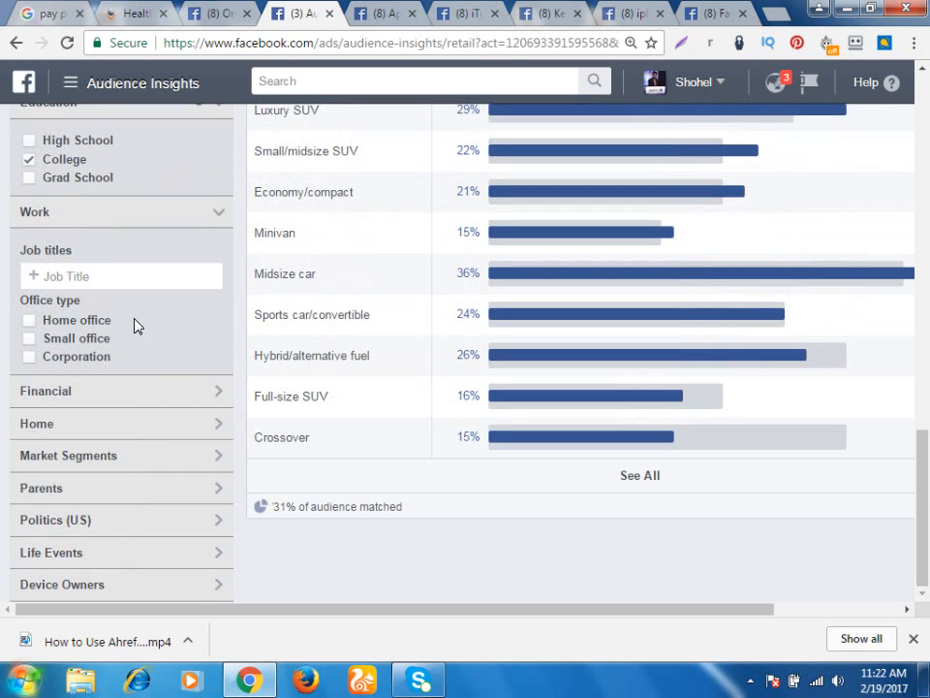
Examine the home type, home ownership and home value options in the Home filter, and collapse it again
{"action": "left_click", "coordinate": [93, 426]}
{"action": "scroll", "coordinate": [116, 388], "scroll_direction": "down", "scroll_amount": 2}
{"action": "scroll", "coordinate": [116, 387], "scroll_direction": "down", "scroll_amount": 1}
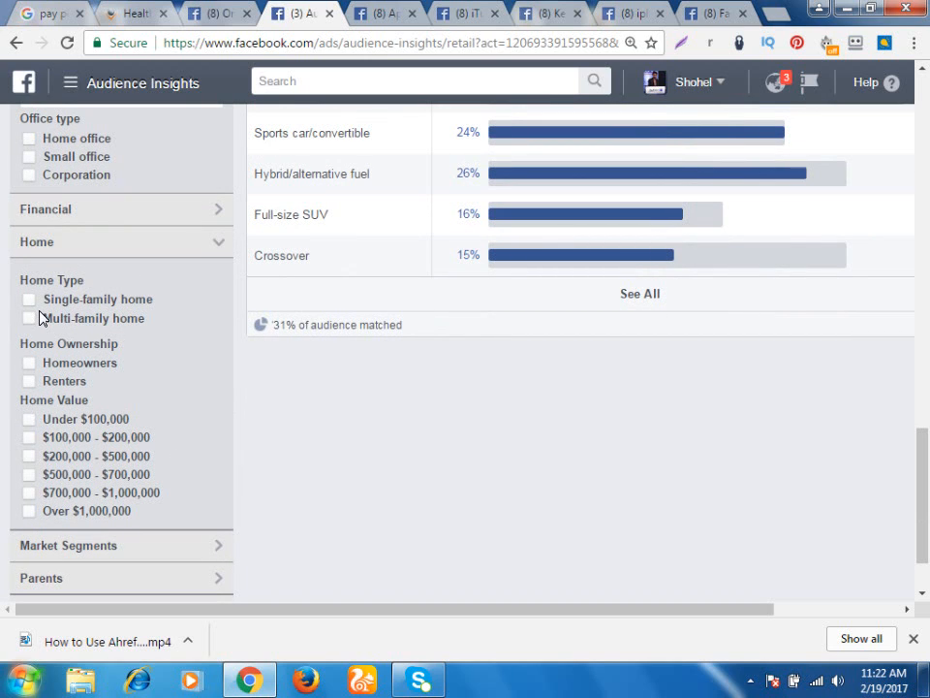
{"action": "left_click", "coordinate": [69, 244]}
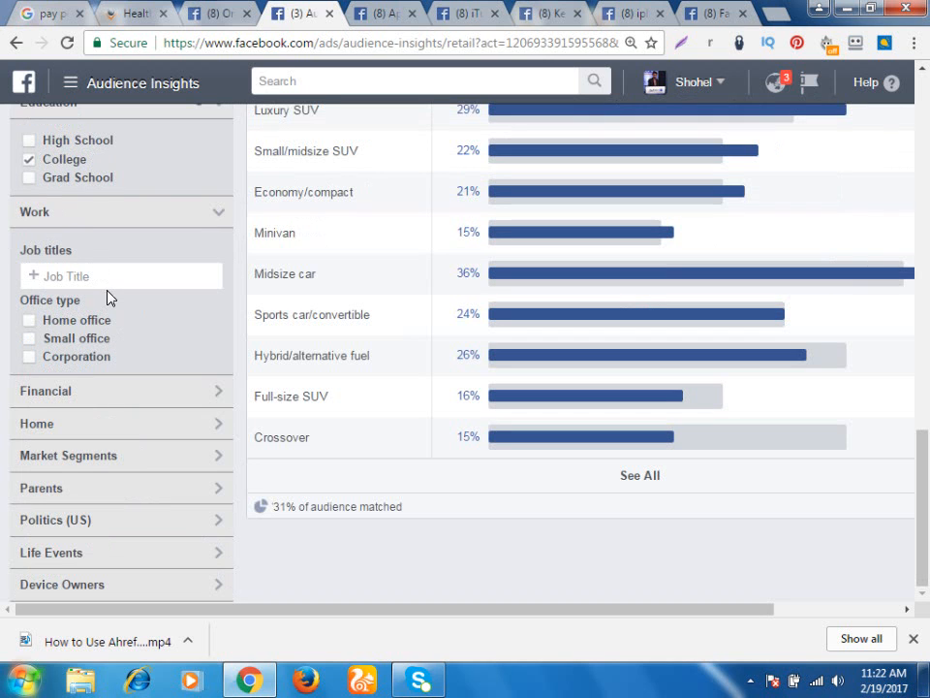
Expand the Market Segments filter and examine its multicultural affinity, generation and household composition options
{"action": "left_click", "coordinate": [71, 467]}
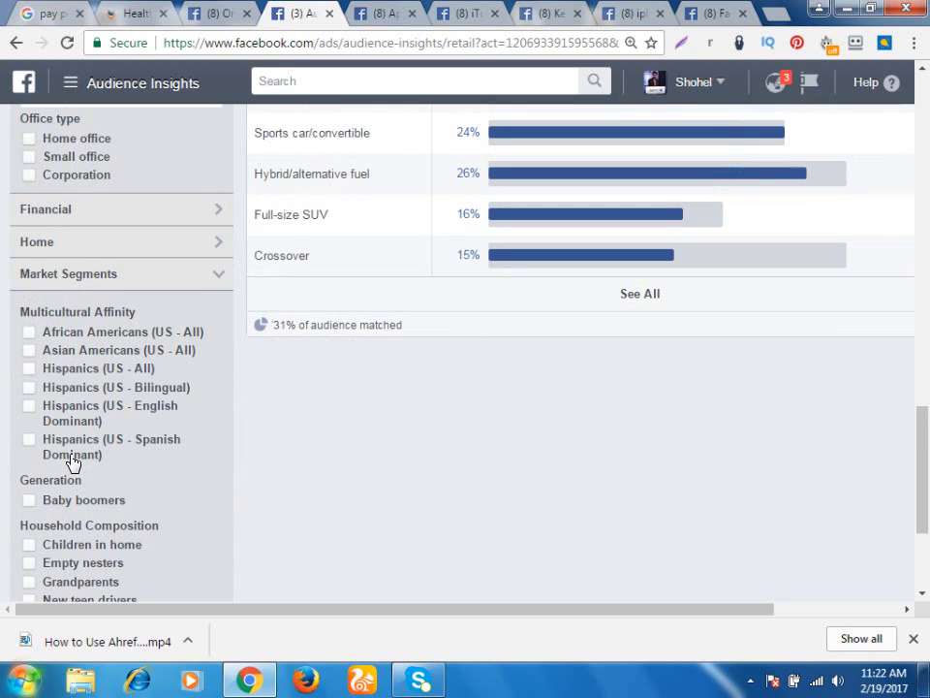
{"action": "scroll", "coordinate": [111, 311], "scroll_direction": "down", "scroll_amount": 2}
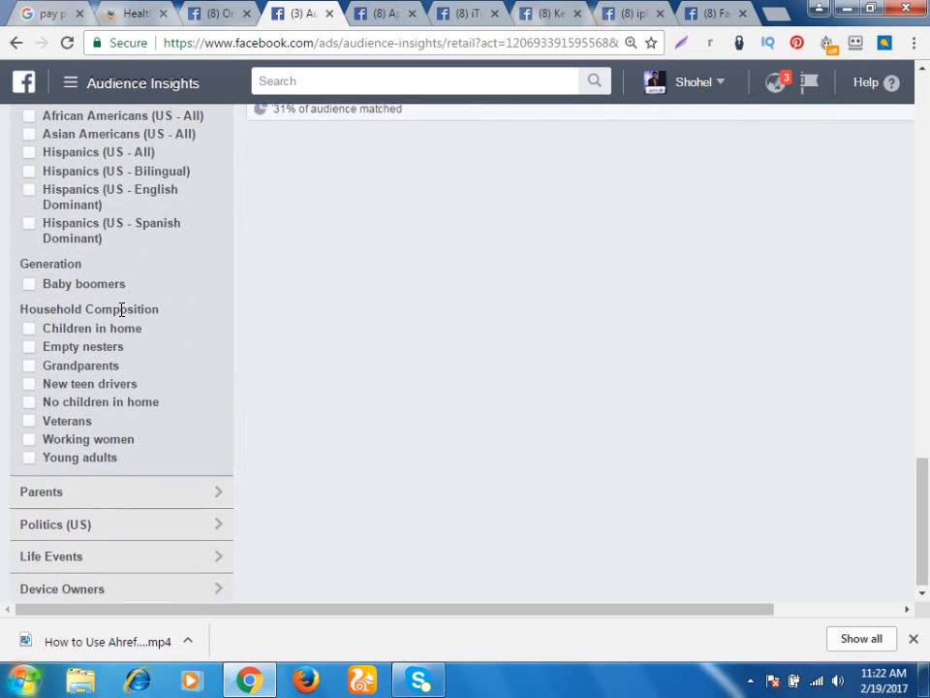
{"action": "scroll", "coordinate": [120, 309], "scroll_direction": "up", "scroll_amount": 1}
{"action": "scroll", "coordinate": [122, 318], "scroll_direction": "down", "scroll_amount": 1}
Examine the parent and child age options in the Parents filter, and collapse it again
{"action": "left_click", "coordinate": [35, 488]}
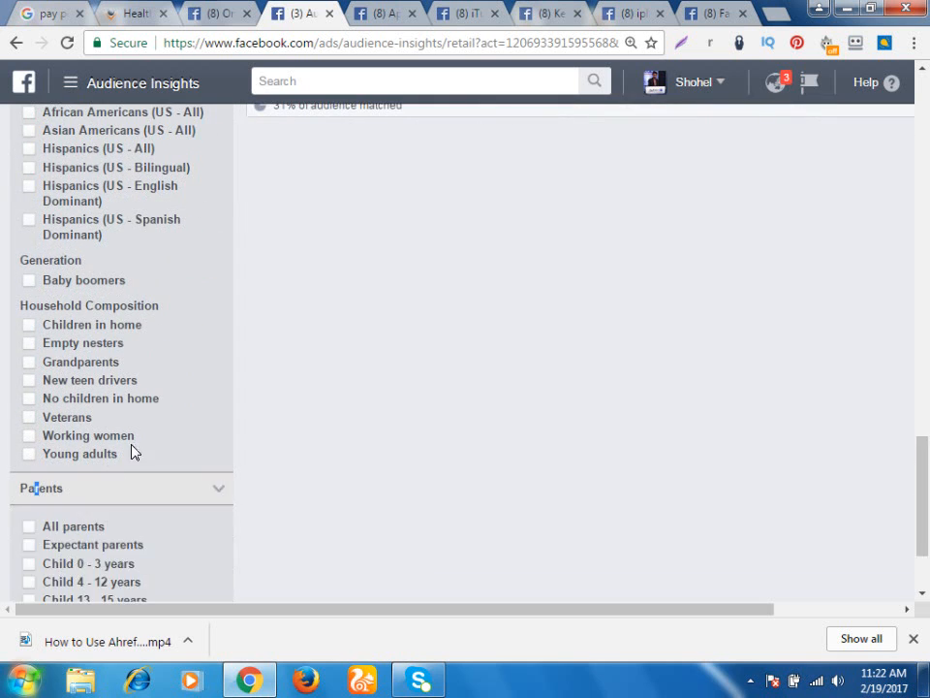
{"action": "scroll", "coordinate": [146, 436], "scroll_direction": "down", "scroll_amount": 1}
{"action": "scroll", "coordinate": [116, 438], "scroll_direction": "down", "scroll_amount": 1}
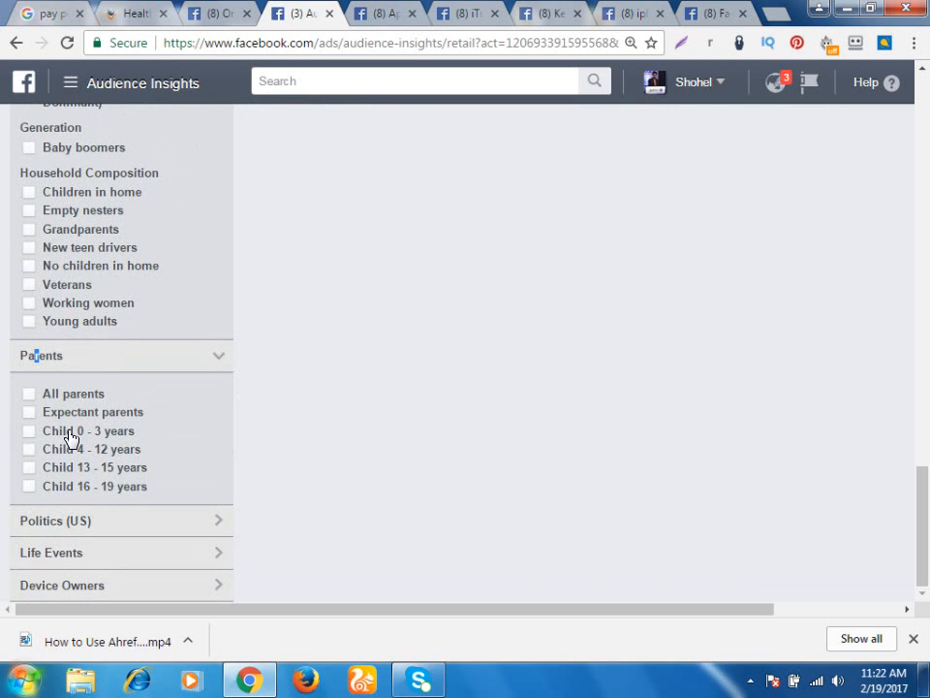
{"action": "left_click", "coordinate": [101, 357]}
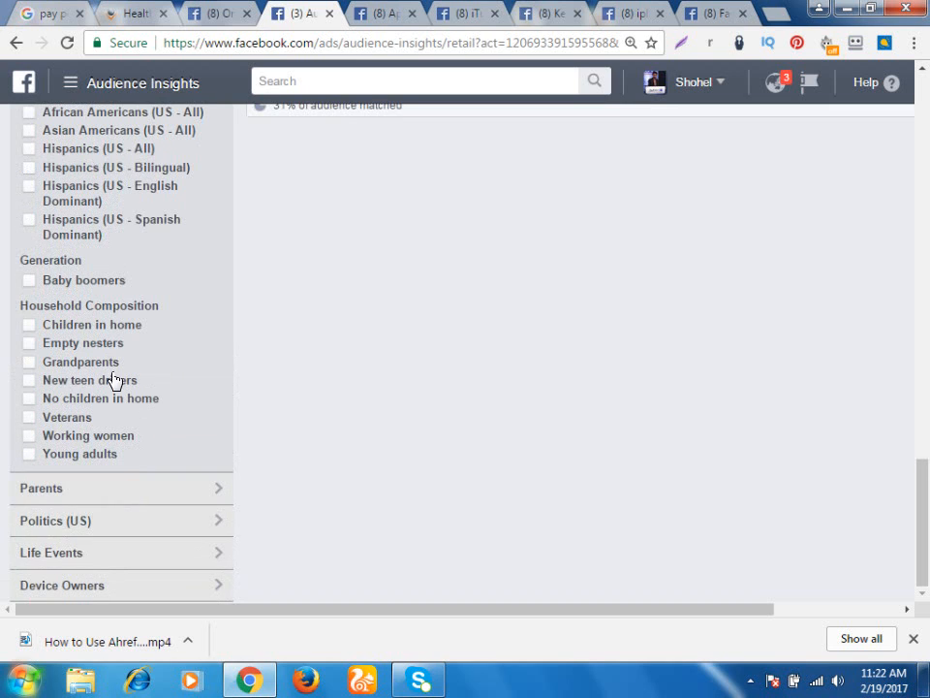
Examine the options under Politics (US) and Life Events, collapsing each again, and expand the Device Owners filter
{"action": "left_click", "coordinate": [107, 524]}
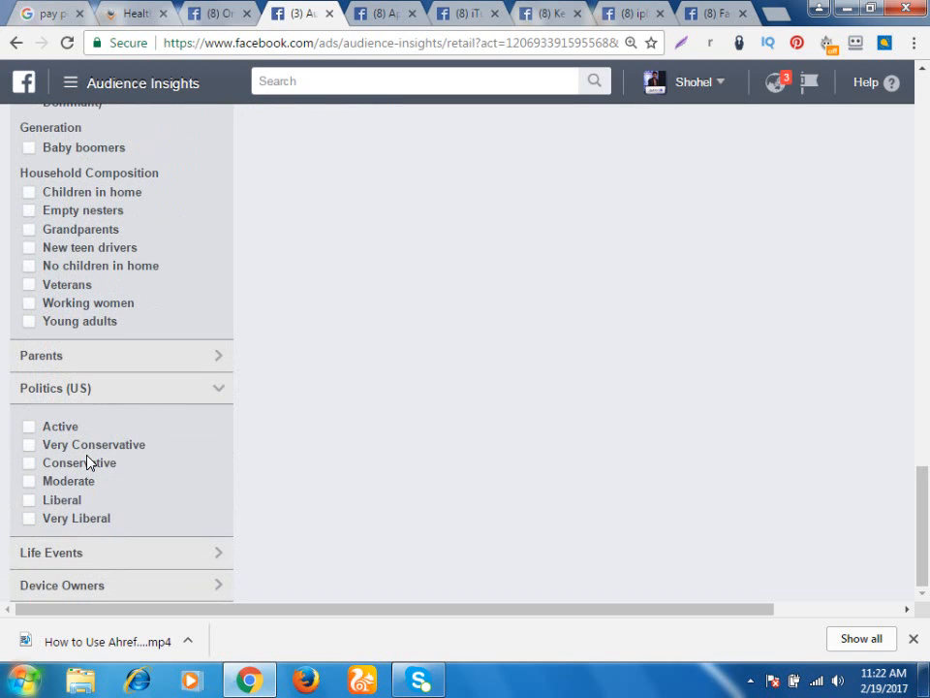
{"action": "left_click", "coordinate": [93, 403]}
{"action": "left_click", "coordinate": [89, 554]}
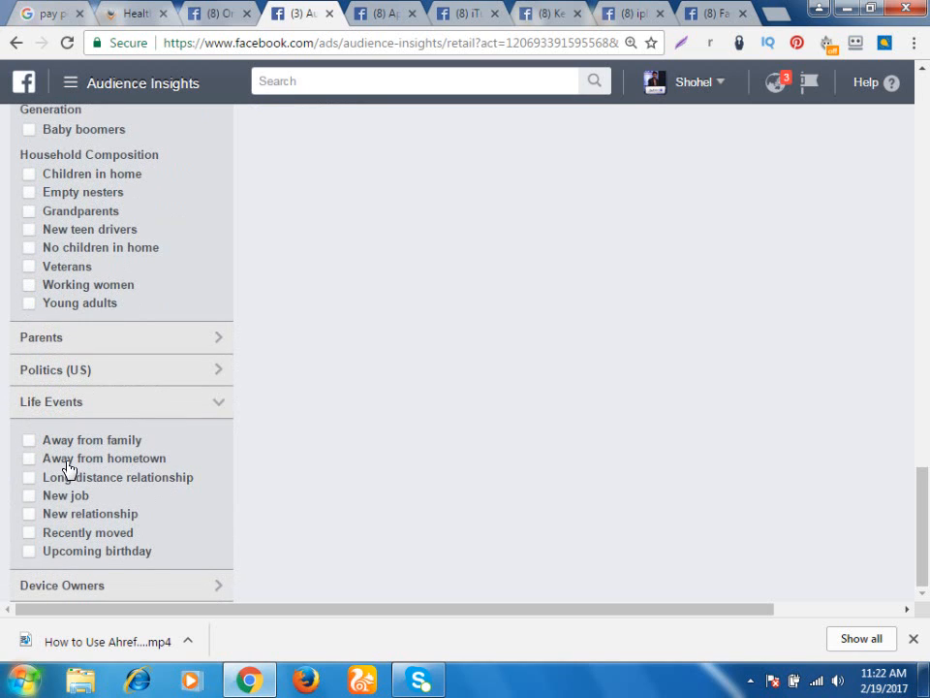
{"action": "left_click", "coordinate": [83, 407]}
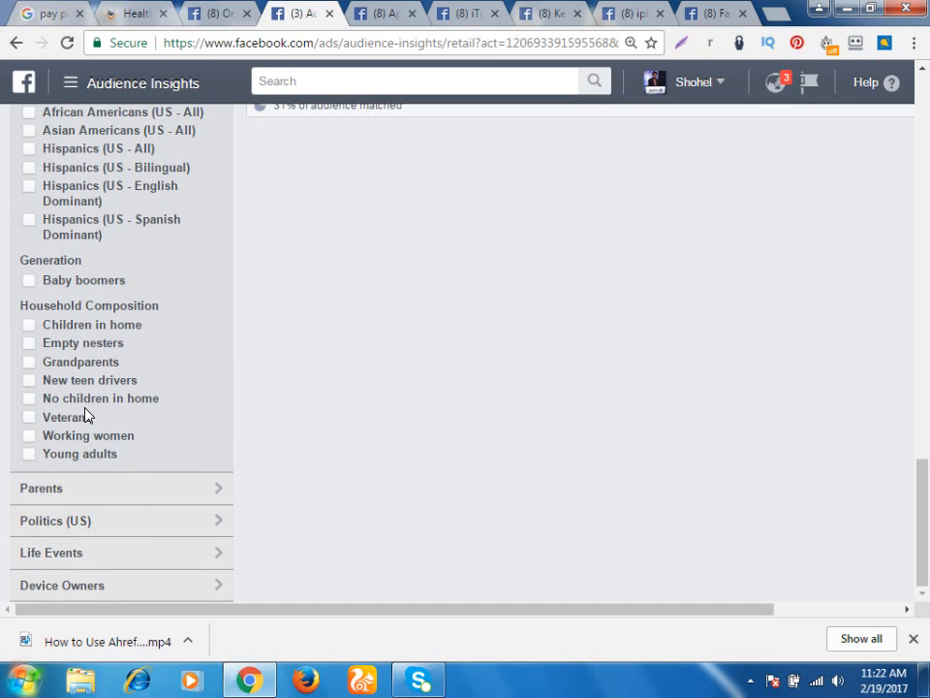
{"action": "left_click", "coordinate": [113, 586]}
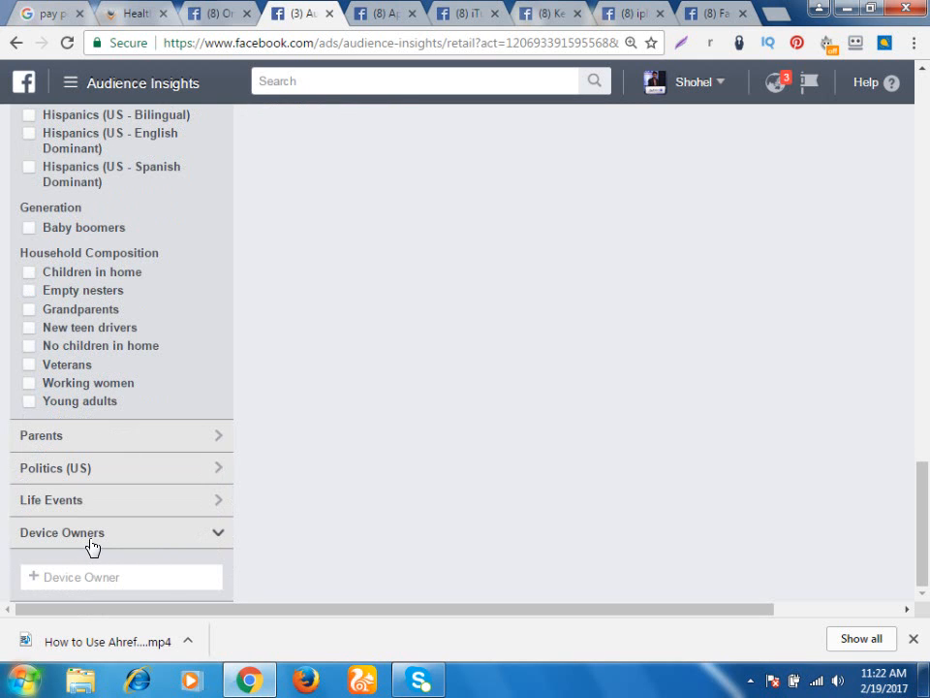
Review the audience filters from the start of the list, and collapse and re-expand the Advanced section
{"action": "scroll", "coordinate": [116, 498], "scroll_direction": "up", "scroll_amount": 10}
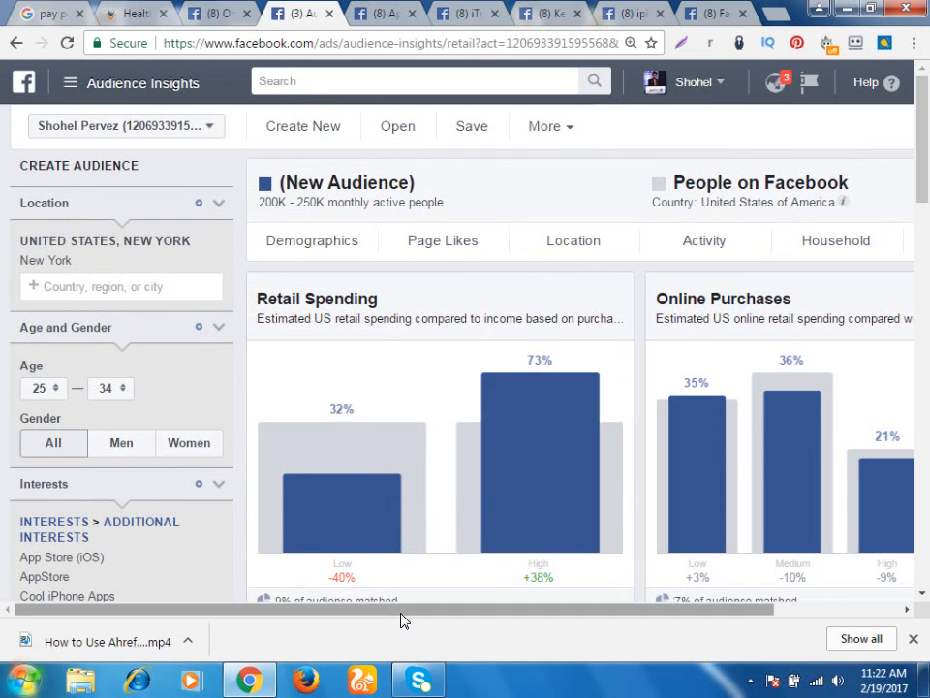
{"action": "scroll", "coordinate": [160, 512], "scroll_direction": "down", "scroll_amount": 5}
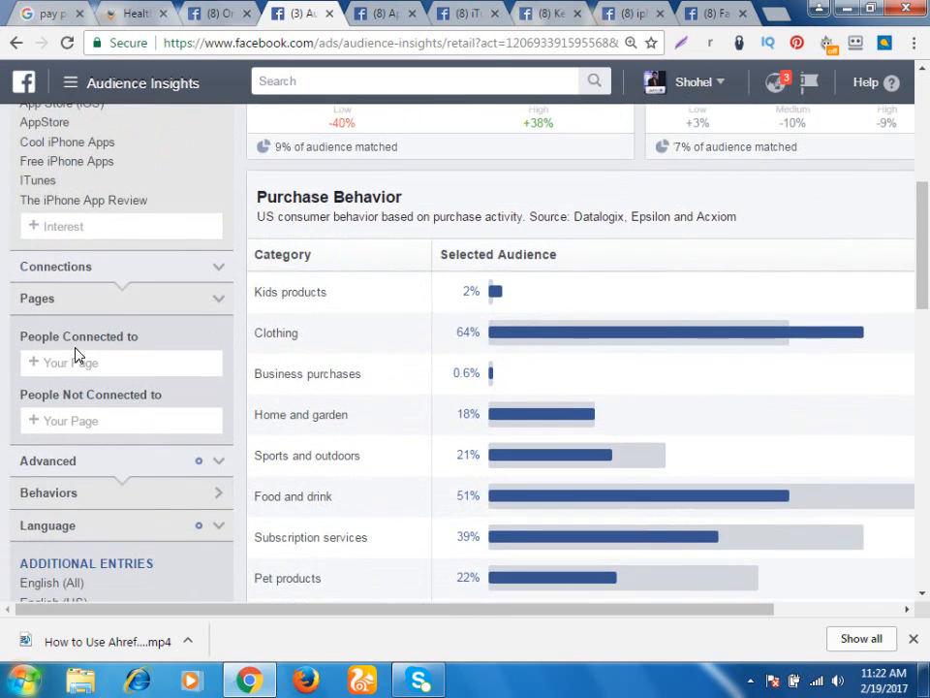
{"action": "scroll", "coordinate": [78, 356], "scroll_direction": "up", "scroll_amount": 1}
{"action": "scroll", "coordinate": [79, 364], "scroll_direction": "down", "scroll_amount": 3}
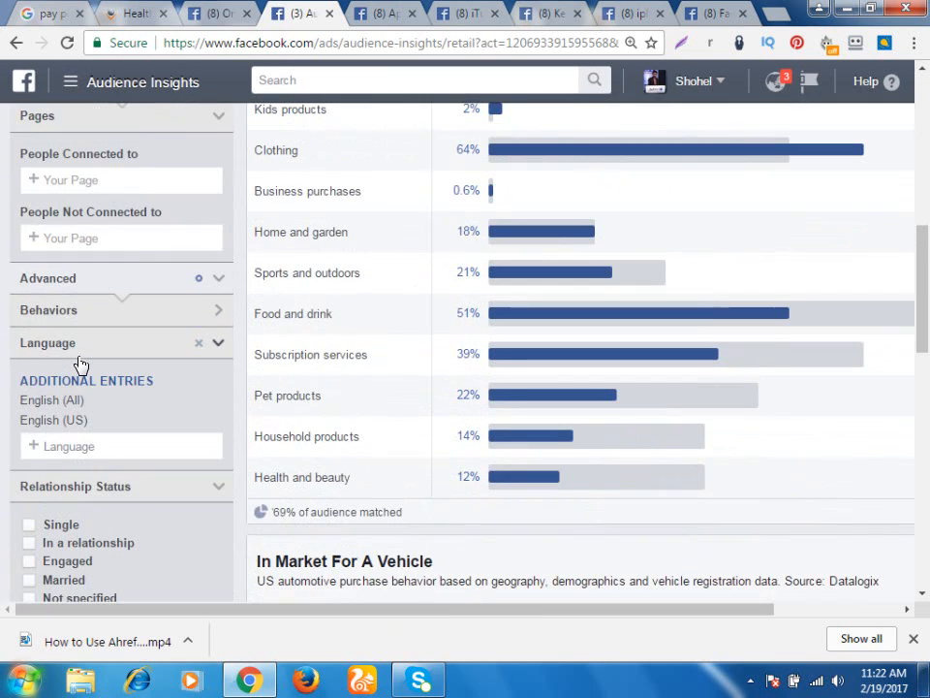
{"action": "left_click", "coordinate": [93, 281]}
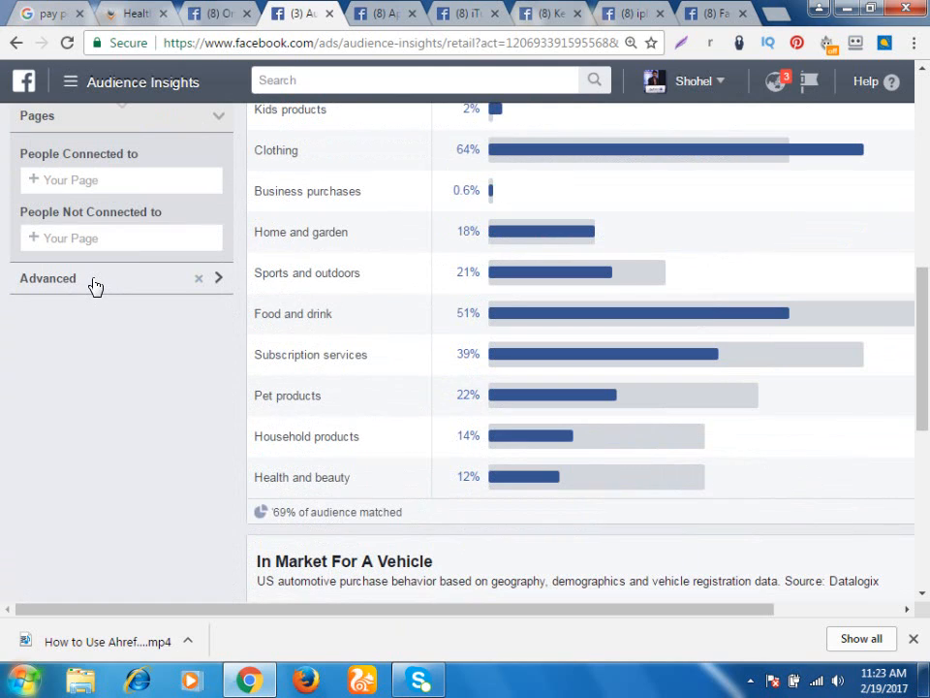
{"action": "left_click", "coordinate": [43, 283]}
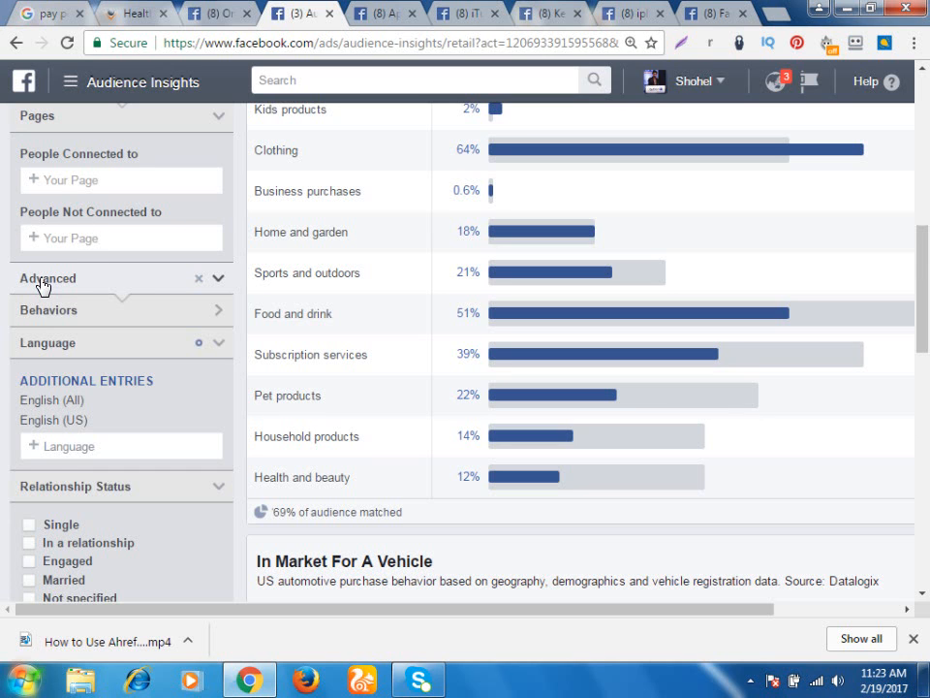
Look over the filter groups in the Advanced section once more and collapse Market Segments
{"action": "scroll", "coordinate": [42, 283], "scroll_direction": "down", "scroll_amount": 10}
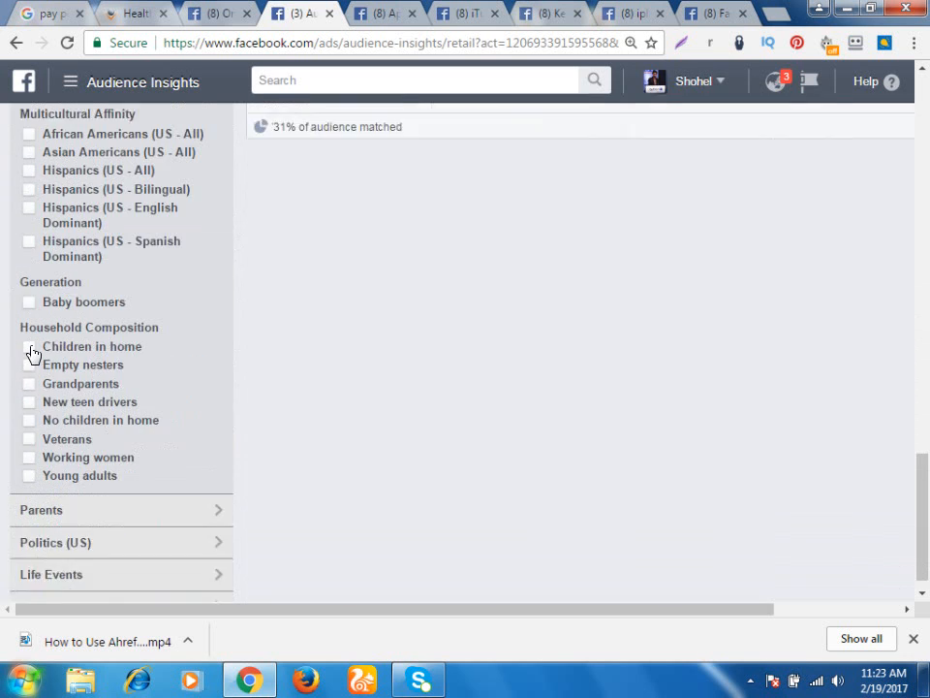
{"action": "scroll", "coordinate": [27, 332], "scroll_direction": "up", "scroll_amount": 8}
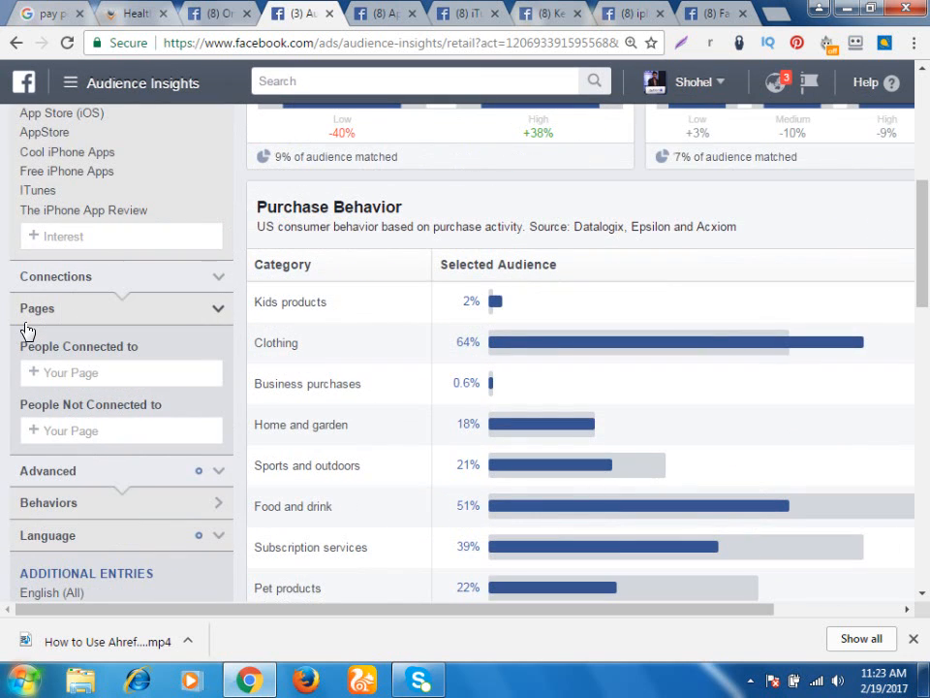
{"action": "scroll", "coordinate": [27, 332], "scroll_direction": "down", "scroll_amount": 2}
{"action": "scroll", "coordinate": [84, 494], "scroll_direction": "down", "scroll_amount": 1}
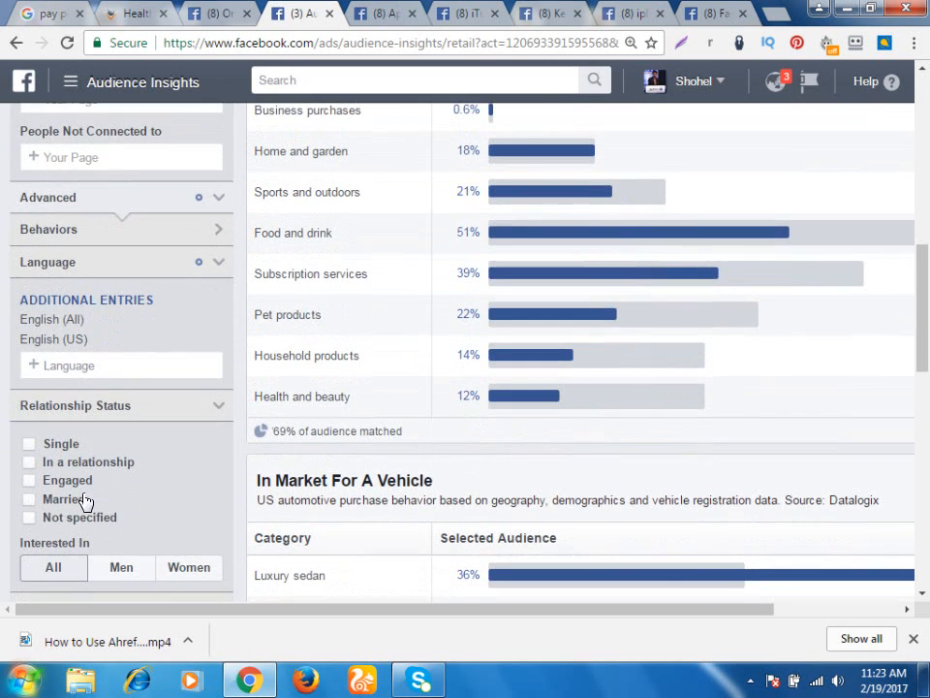
{"action": "scroll", "coordinate": [84, 500], "scroll_direction": "down", "scroll_amount": 5}
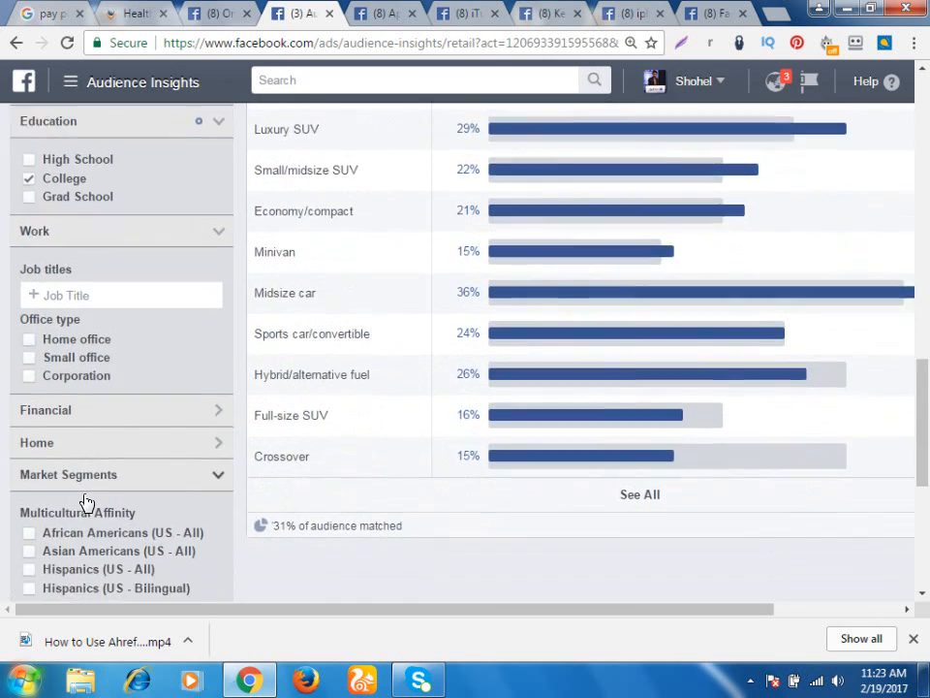
{"action": "scroll", "coordinate": [85, 502], "scroll_direction": "down", "scroll_amount": 5}
{"action": "scroll", "coordinate": [86, 498], "scroll_direction": "up", "scroll_amount": 4}
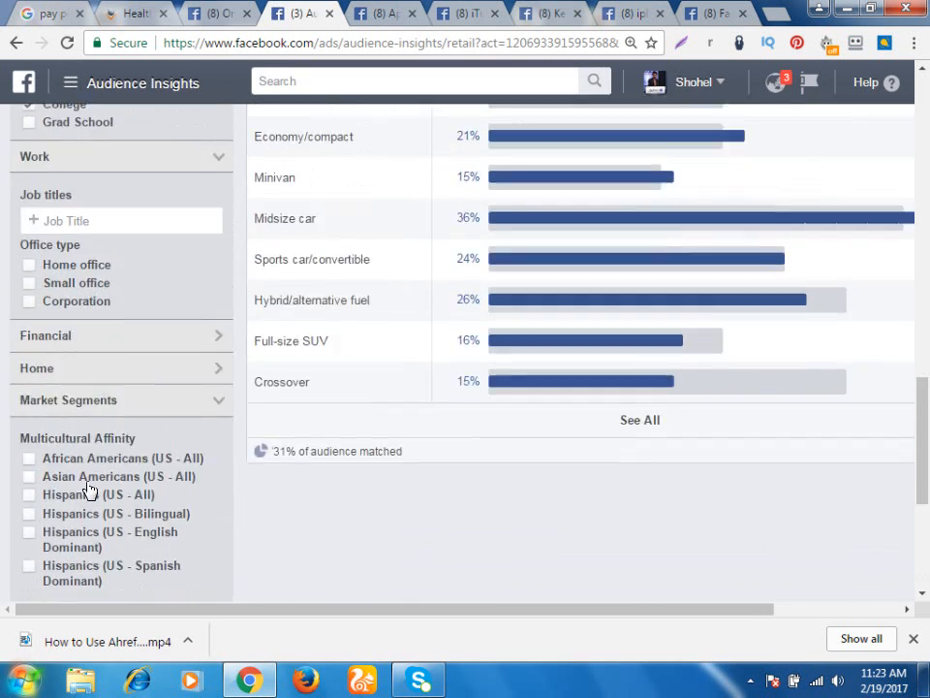
{"action": "left_click", "coordinate": [91, 423]}
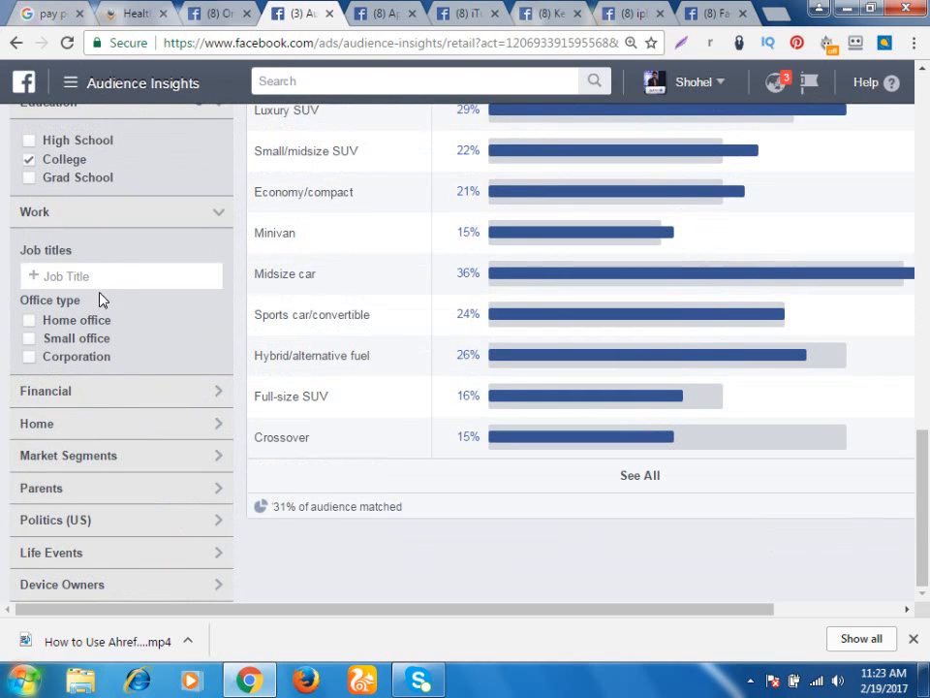
Collapse the Work and Education filters and check the new audience's estimated monthly active people
{"action": "left_click", "coordinate": [120, 222]}
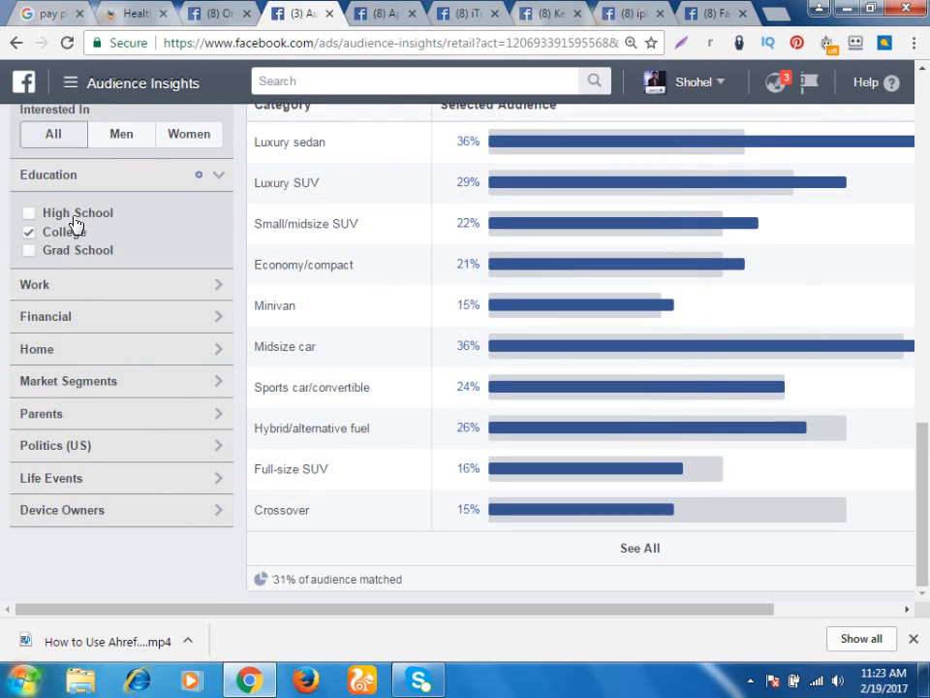
{"action": "left_click", "coordinate": [120, 184]}
{"action": "scroll", "coordinate": [762, 292], "scroll_direction": "up", "scroll_amount": 15}
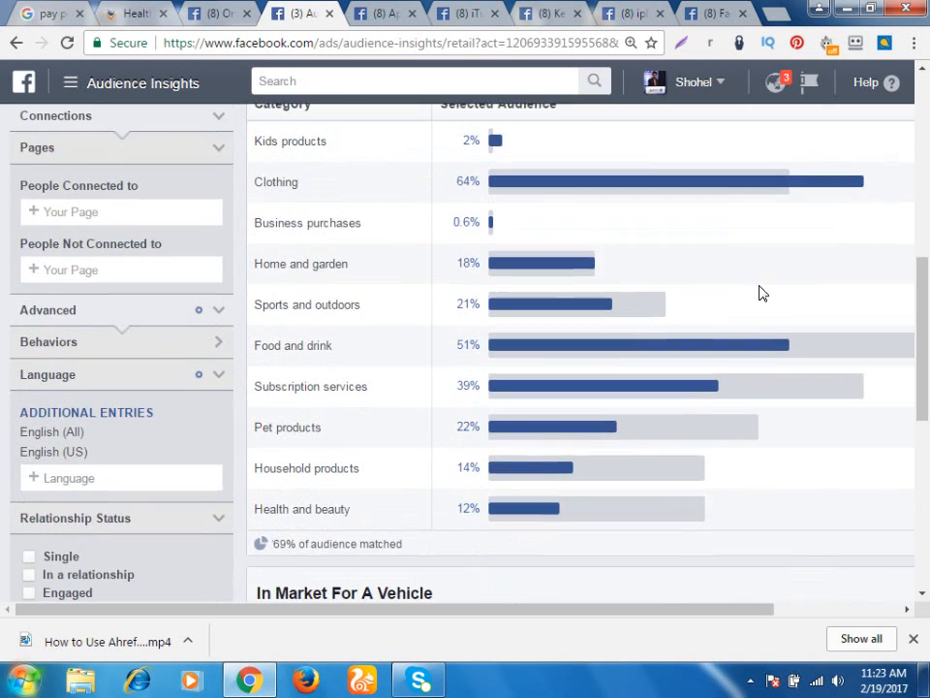
{"action": "scroll", "coordinate": [722, 307], "scroll_direction": "up", "scroll_amount": 1}
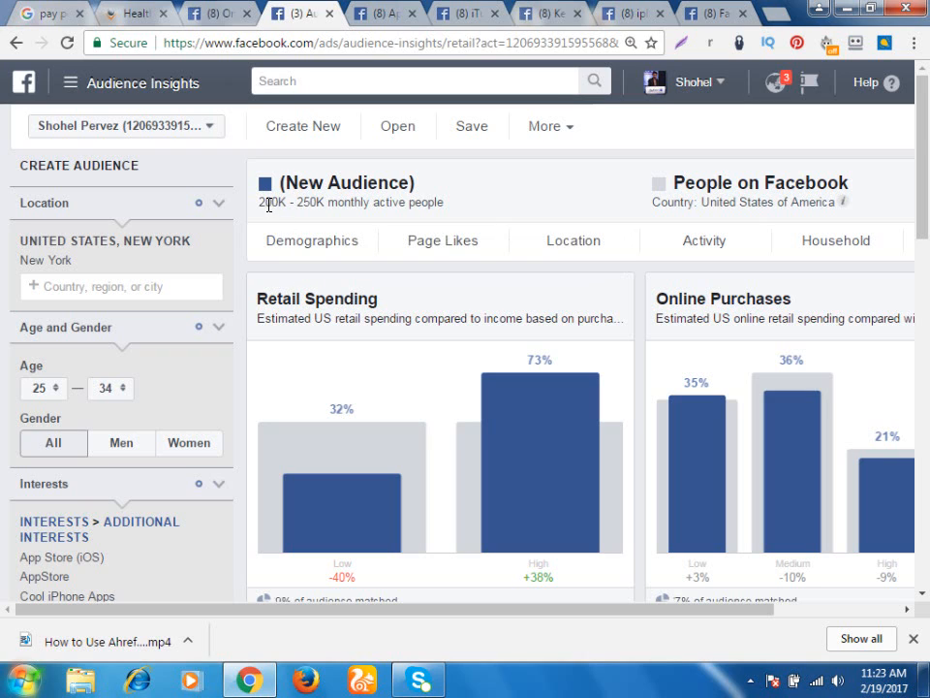
{"action": "left_click_drag", "start_coordinate": [260, 202], "coordinate": [299, 204]}
Save the New York audience under the name "ios apps offer"
{"action": "left_click", "coordinate": [454, 130]}
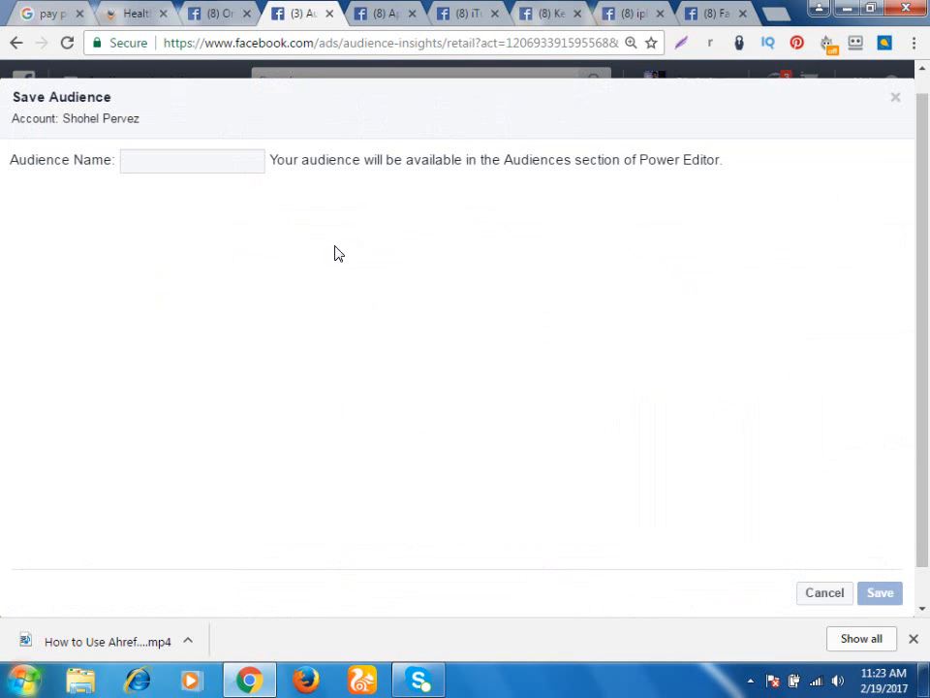
{"action": "left_click", "coordinate": [898, 101]}
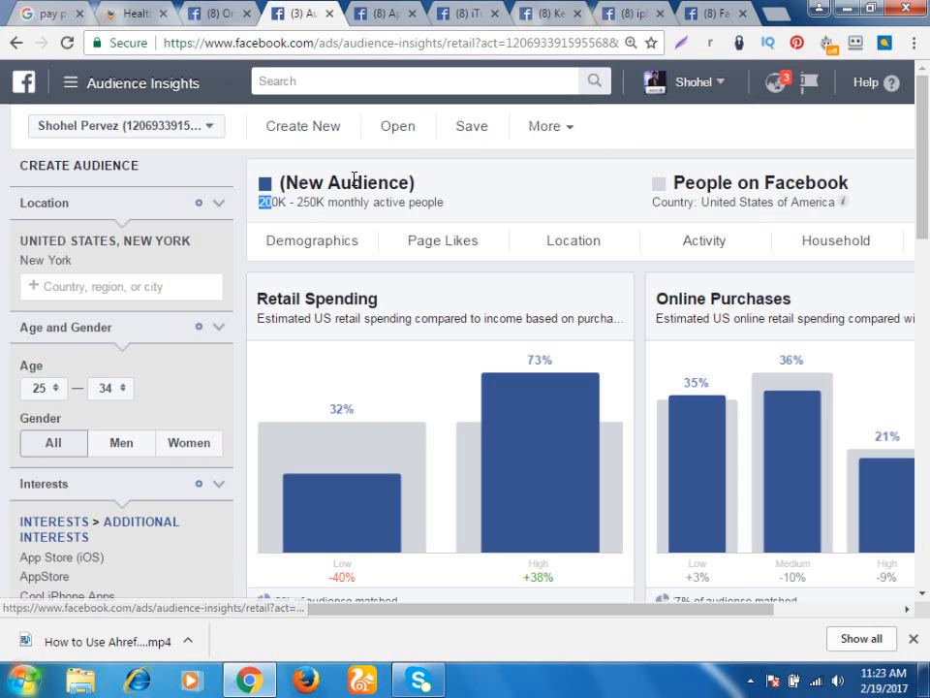
{"action": "left_click", "coordinate": [474, 129]}
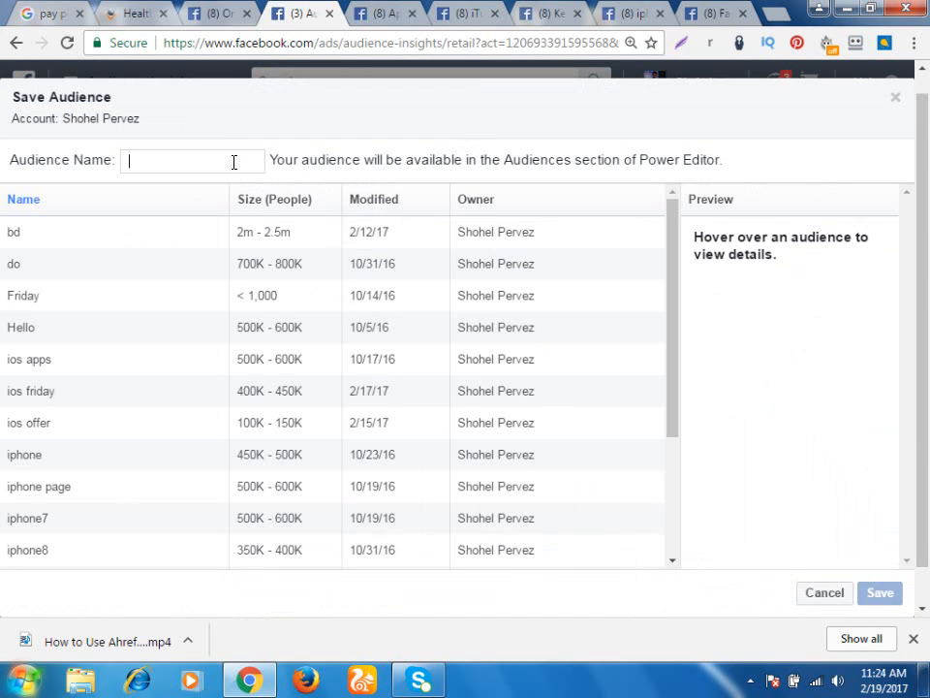
{"action": "type", "text": "ios apps offer"}
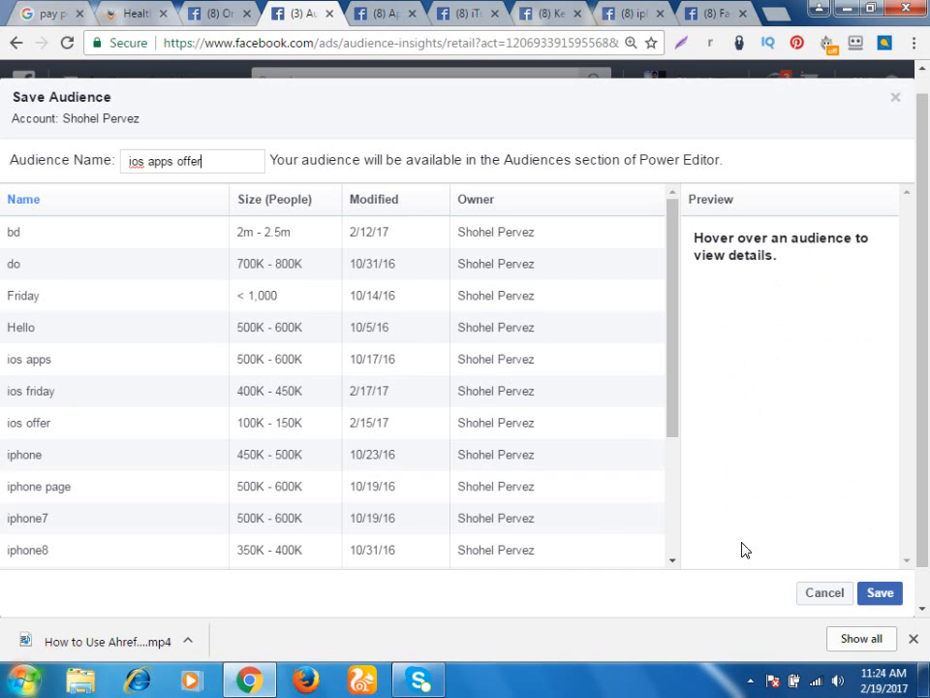
{"action": "left_click", "coordinate": [884, 594]}
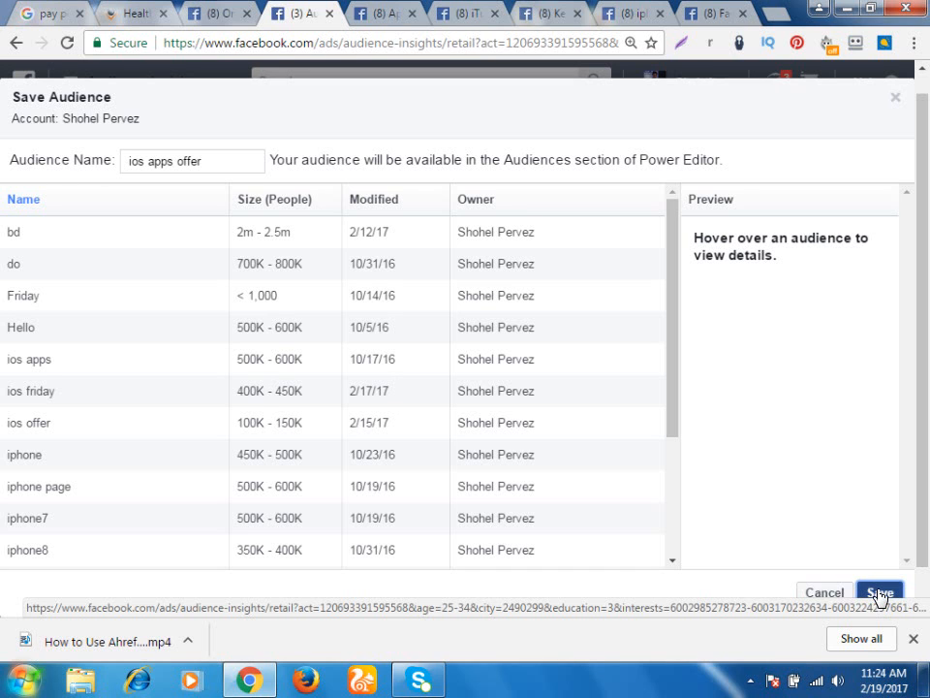
{"action": "left_click", "coordinate": [879, 593]}
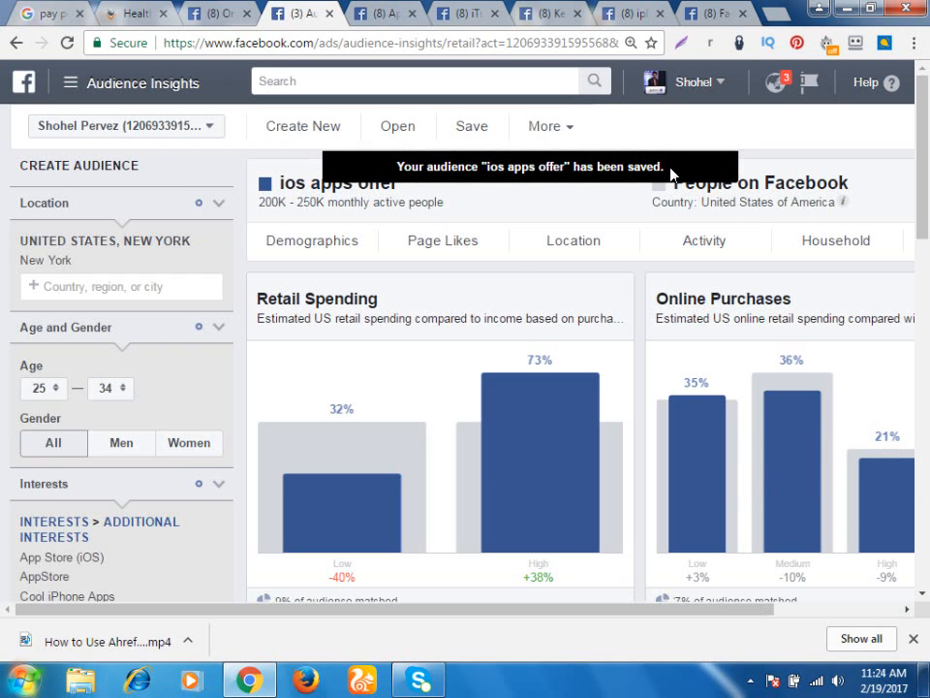
{"action": "left_click_drag", "start_coordinate": [671, 173], "coordinate": [385, 168]}
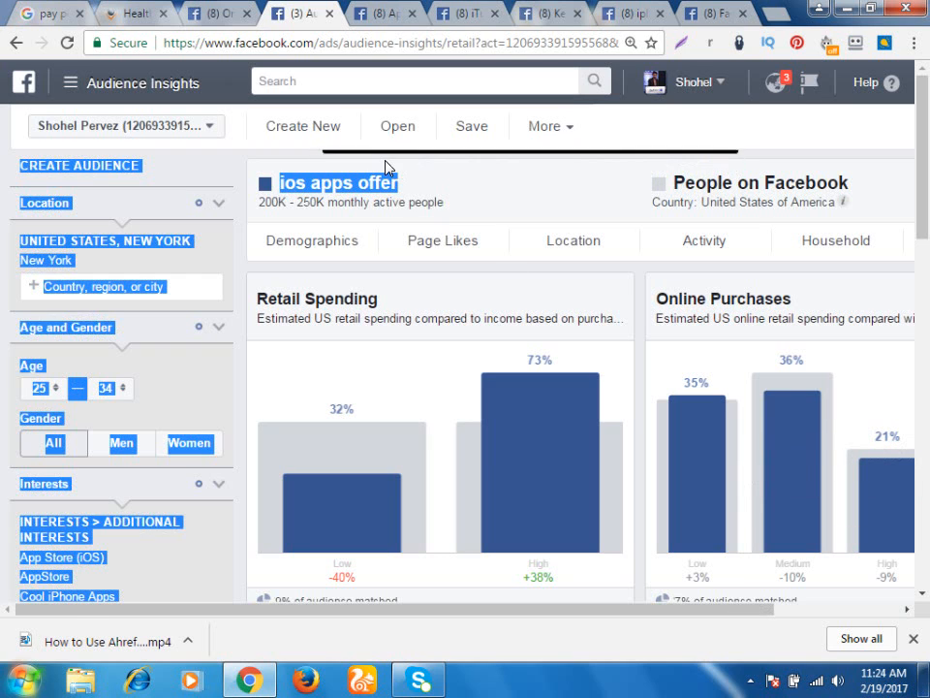
{"action": "left_click", "coordinate": [181, 161]}
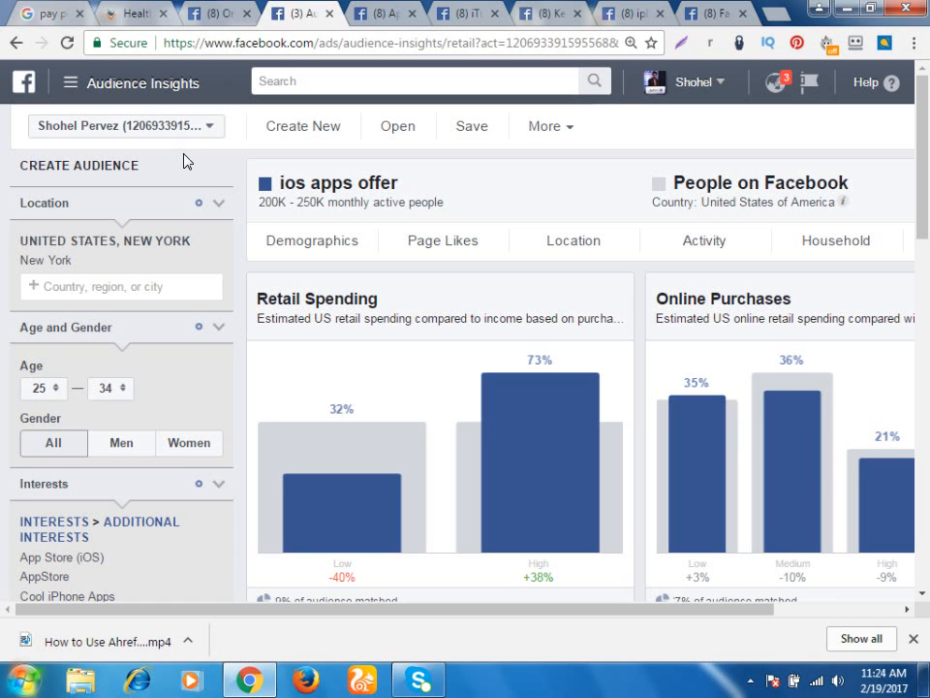
Open the Audiences page of the ad account to check the list of saved audiences
{"action": "left_click", "coordinate": [63, 89]}
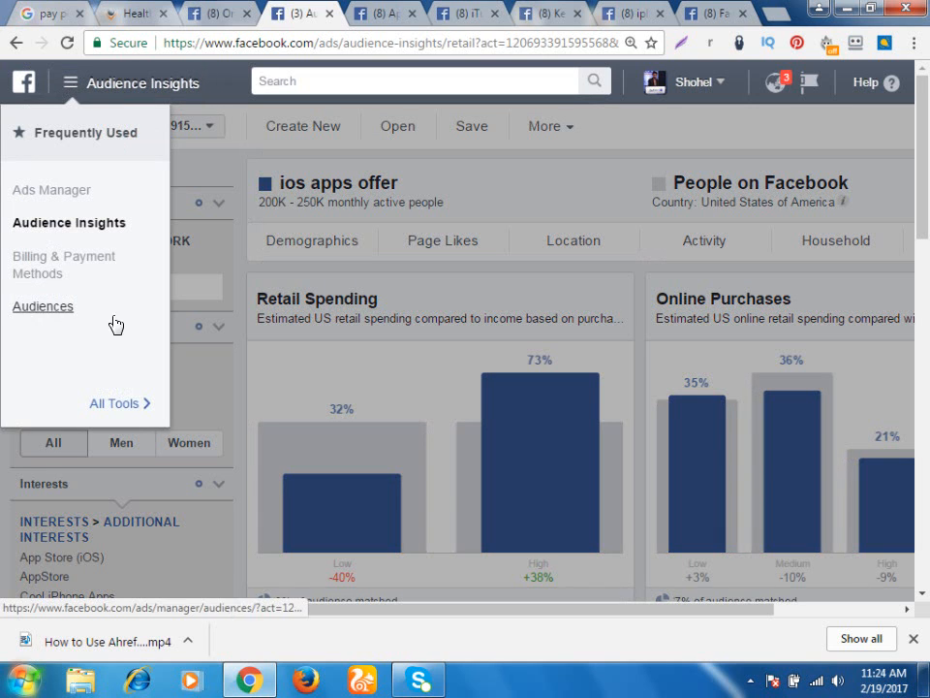
{"action": "left_click", "coordinate": [114, 403]}
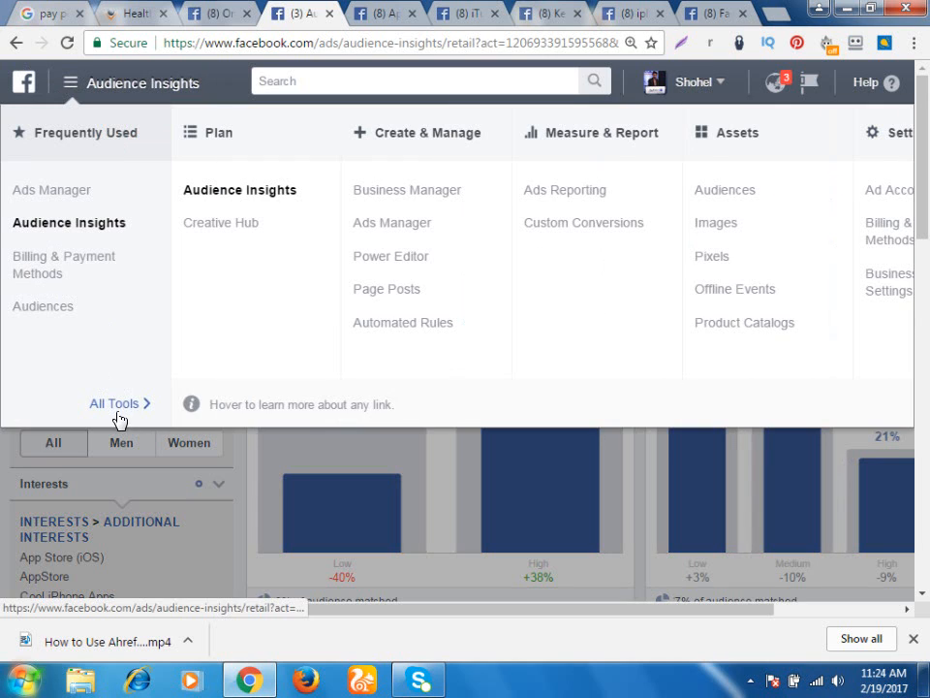
{"action": "left_click", "coordinate": [52, 307]}
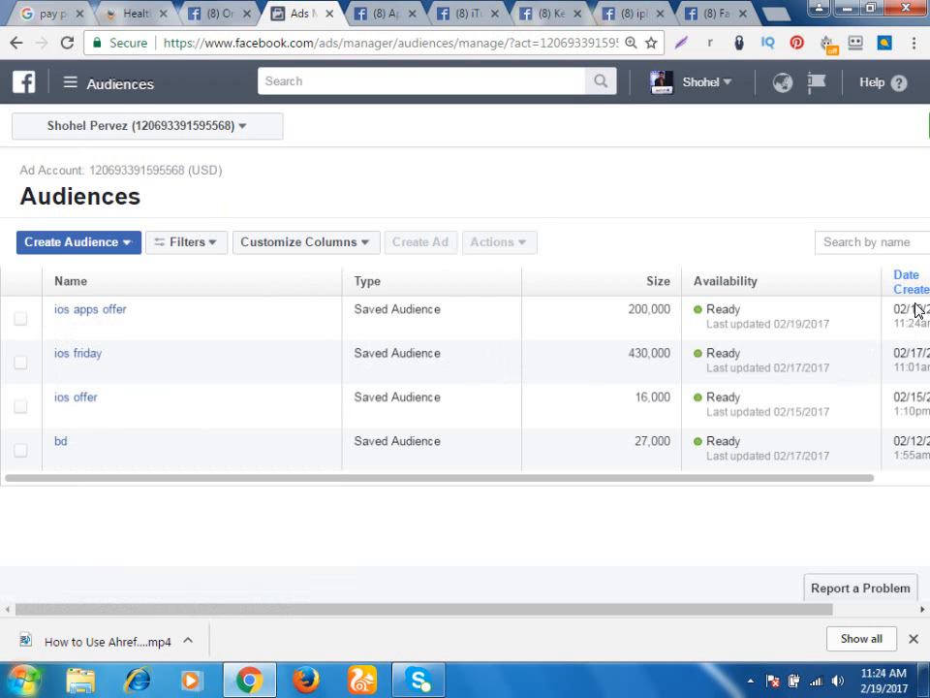
Go to Ads Manager and start creating a new ad
{"action": "left_click", "coordinate": [67, 88]}
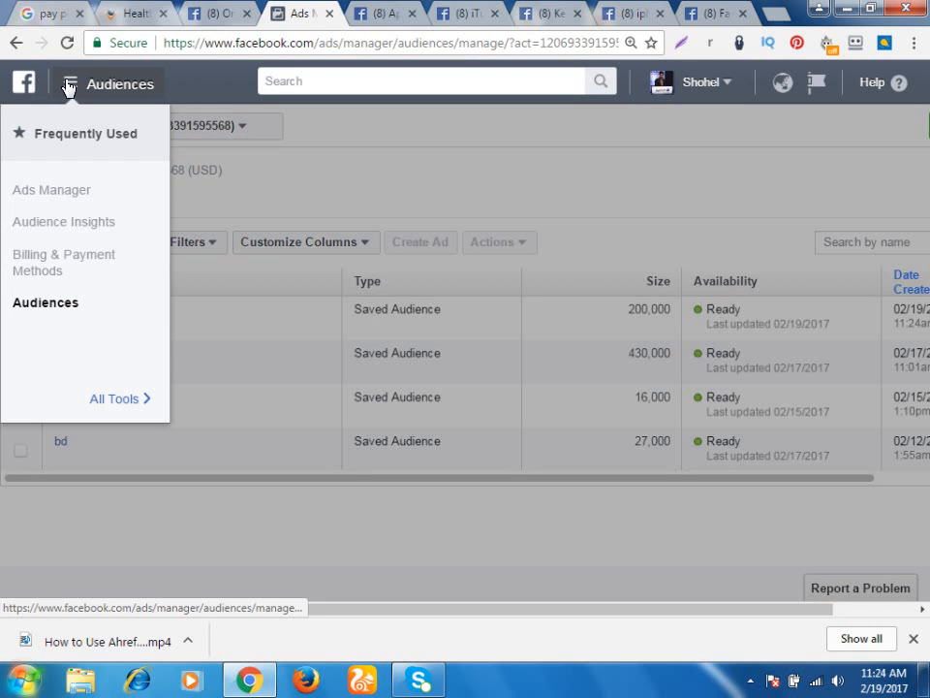
{"action": "left_click", "coordinate": [32, 198]}
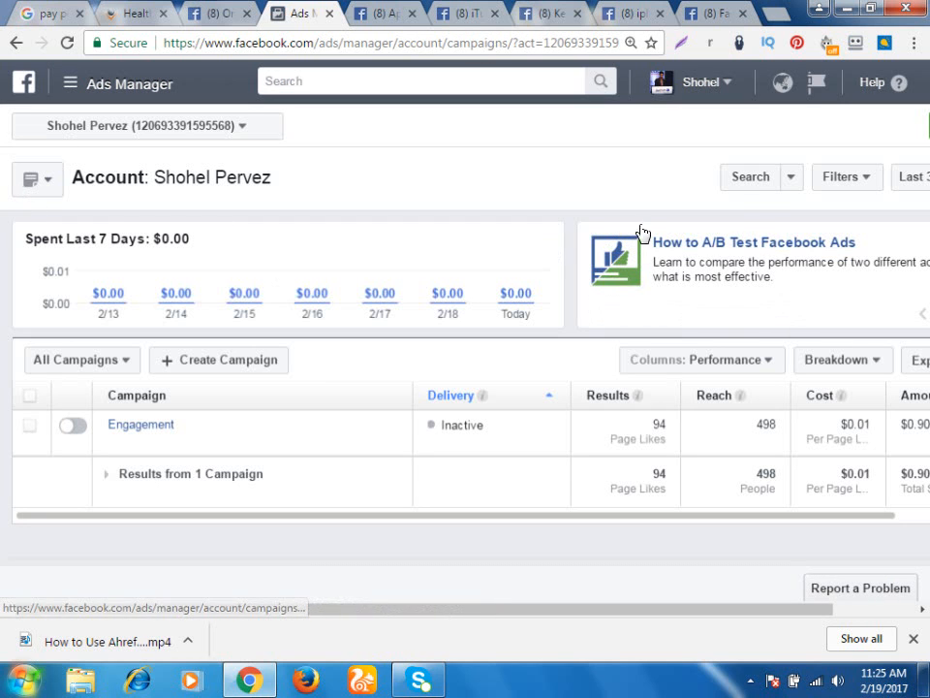
{"action": "left_click_drag", "start_coordinate": [543, 609], "coordinate": [864, 504]}
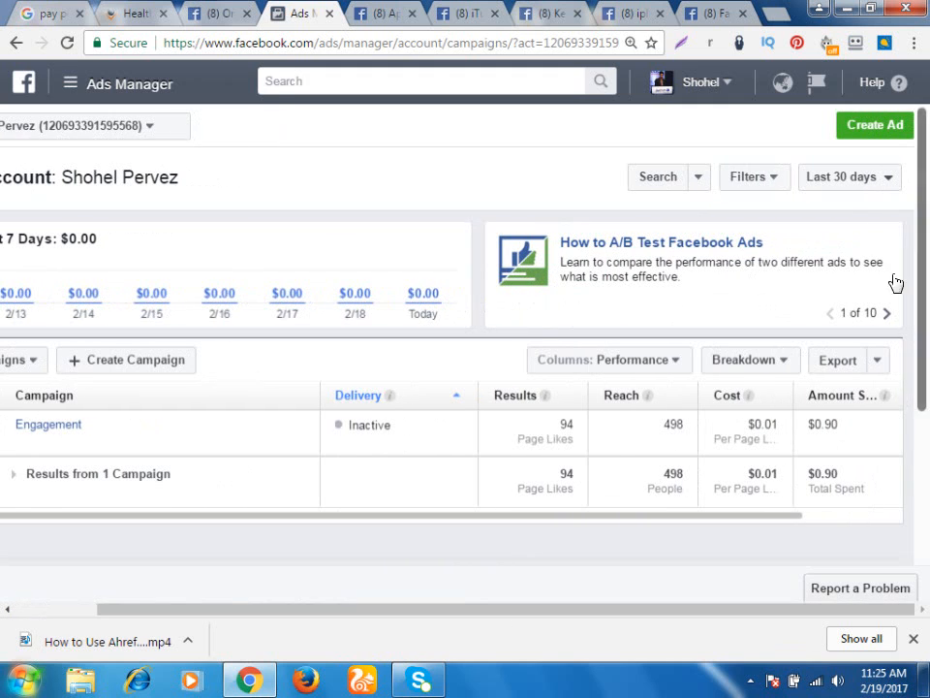
{"action": "left_click", "coordinate": [898, 129]}
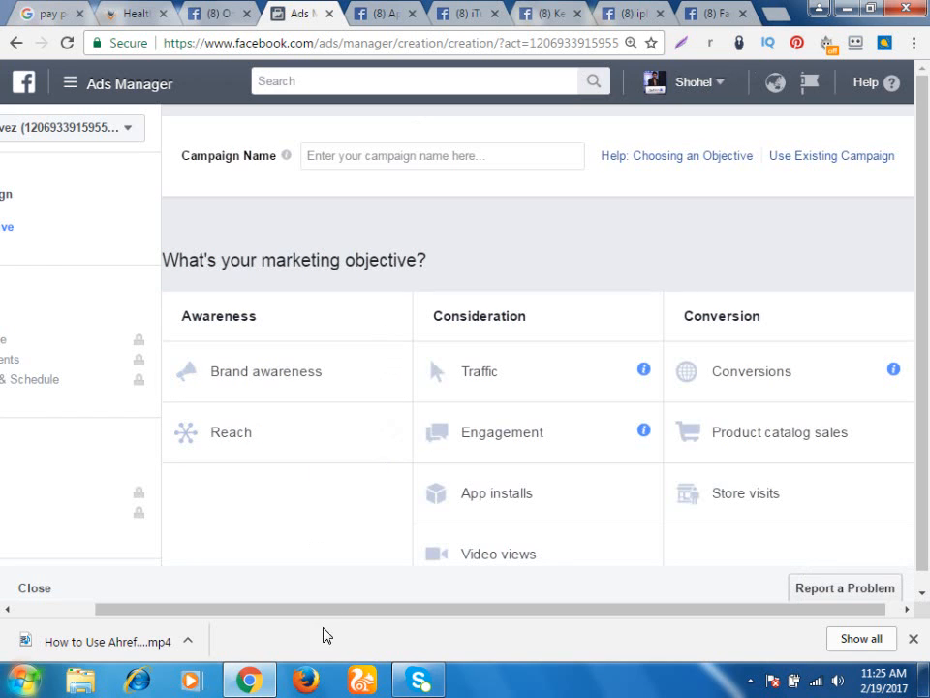
Choose Engagement as the marketing objective with Page likes as the engagement type, and continue to the ad set
{"action": "left_click_drag", "start_coordinate": [331, 620], "coordinate": [257, 616]}
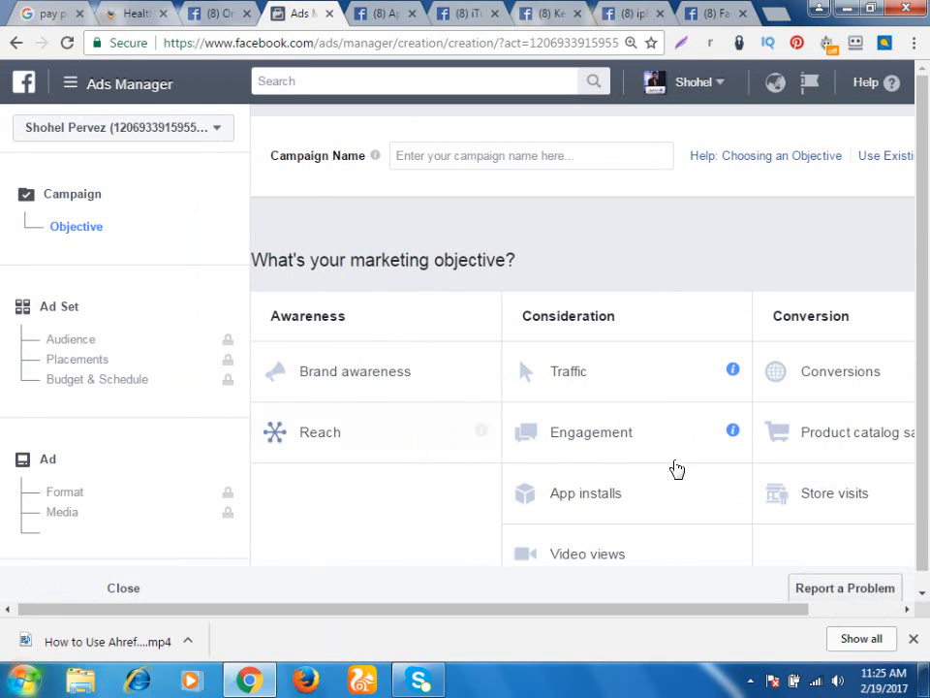
{"action": "left_click_drag", "start_coordinate": [560, 616], "coordinate": [679, 621]}
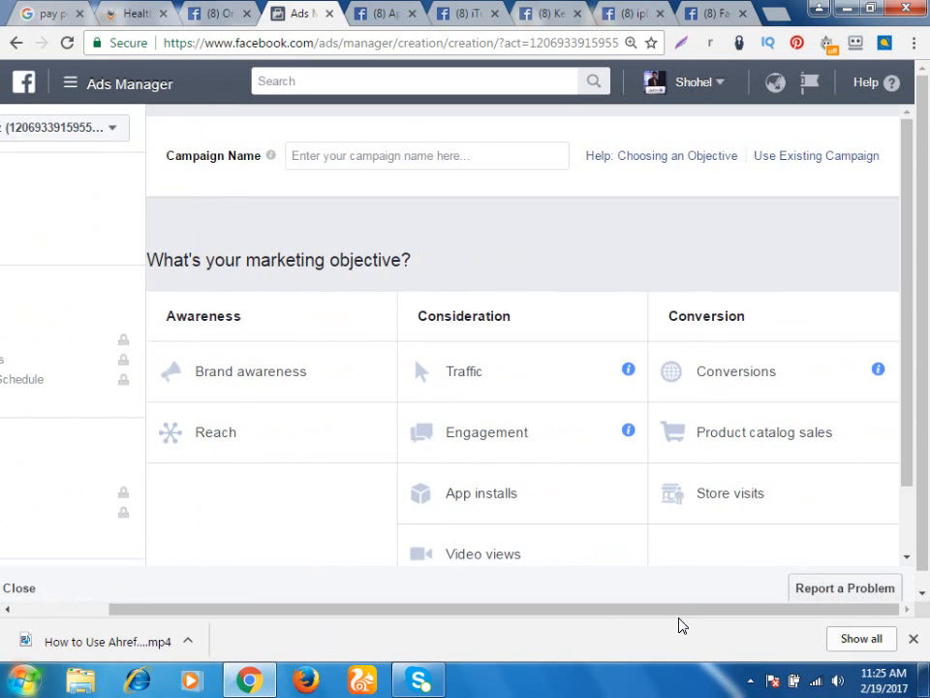
{"action": "scroll", "coordinate": [670, 604], "scroll_direction": "down", "scroll_amount": 1}
{"action": "scroll", "coordinate": [697, 533], "scroll_direction": "down", "scroll_amount": 1}
{"action": "scroll", "coordinate": [678, 455], "scroll_direction": "up", "scroll_amount": 1}
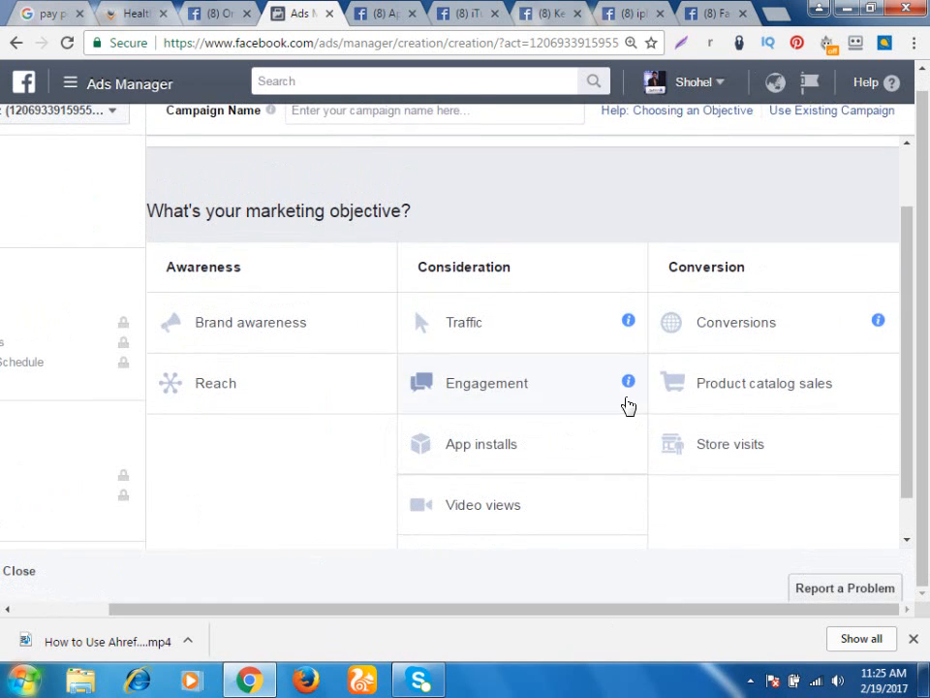
{"action": "mouse_move", "coordinate": [796, 475]}
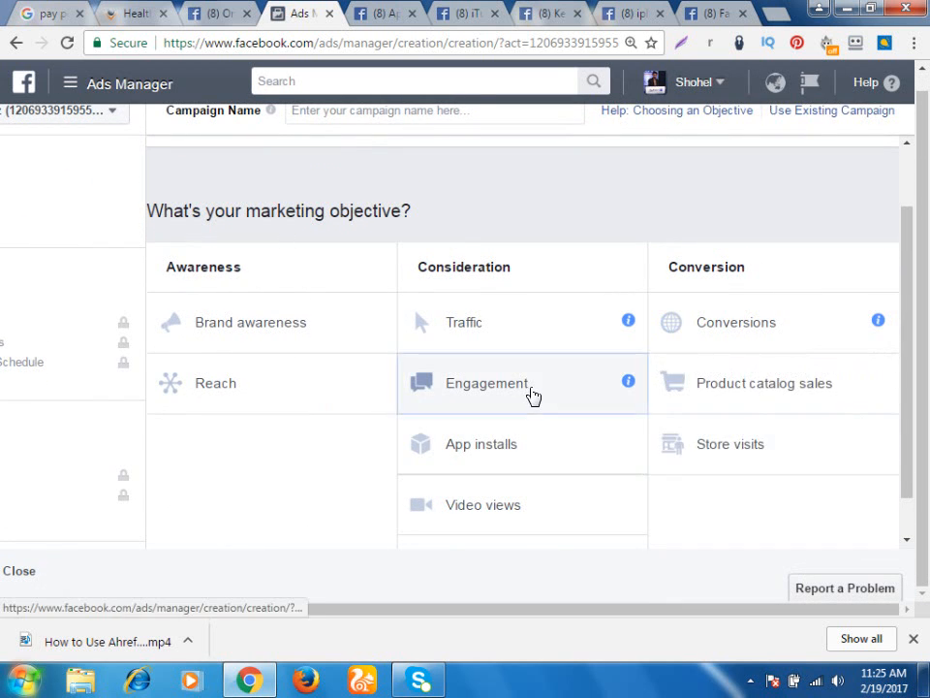
{"action": "left_click", "coordinate": [531, 388]}
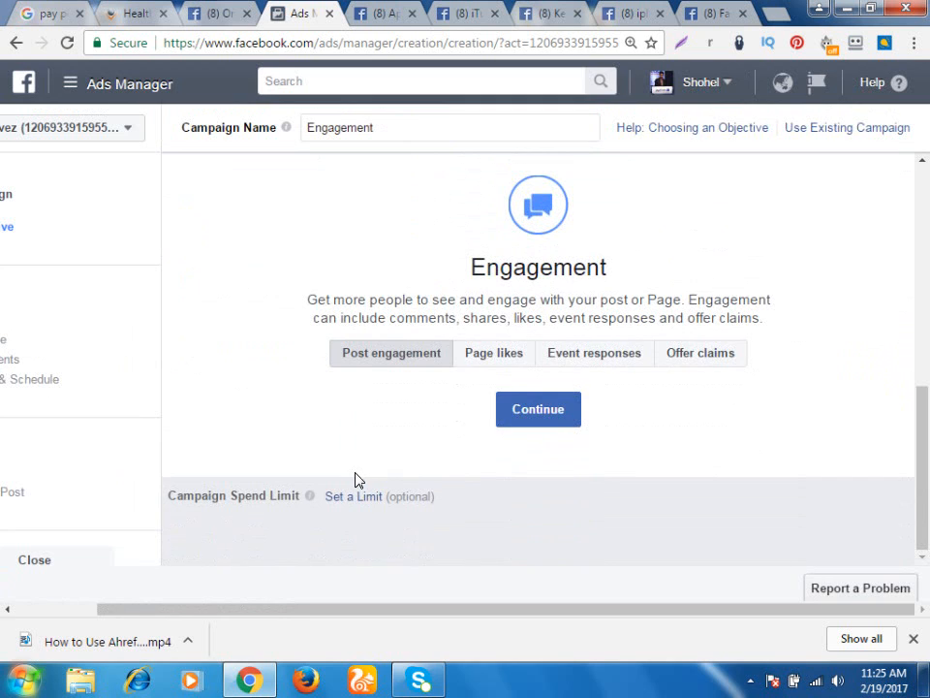
{"action": "left_click", "coordinate": [488, 369]}
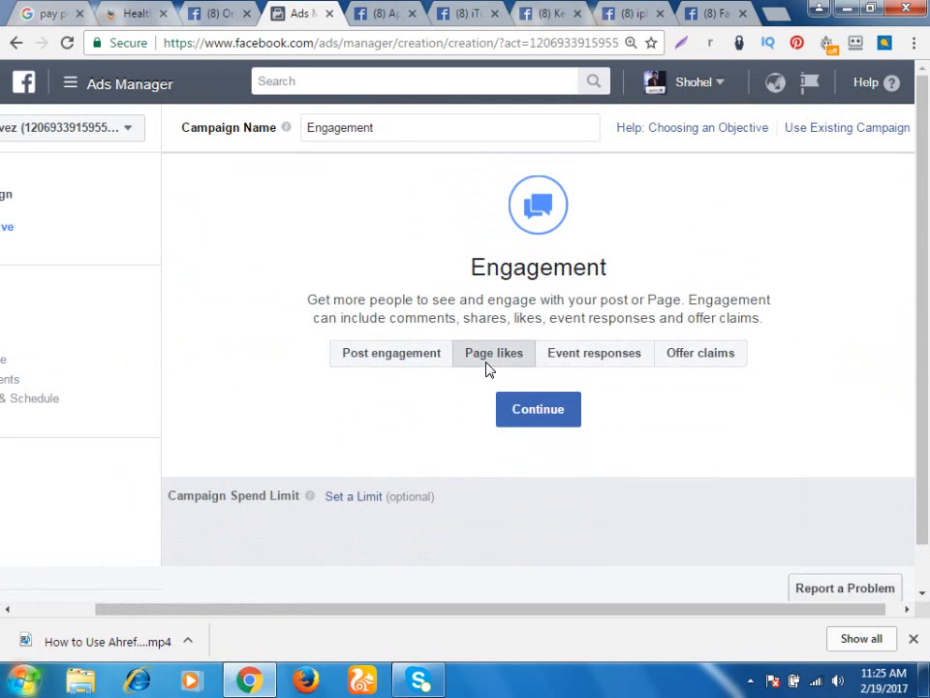
{"action": "left_click", "coordinate": [529, 415]}
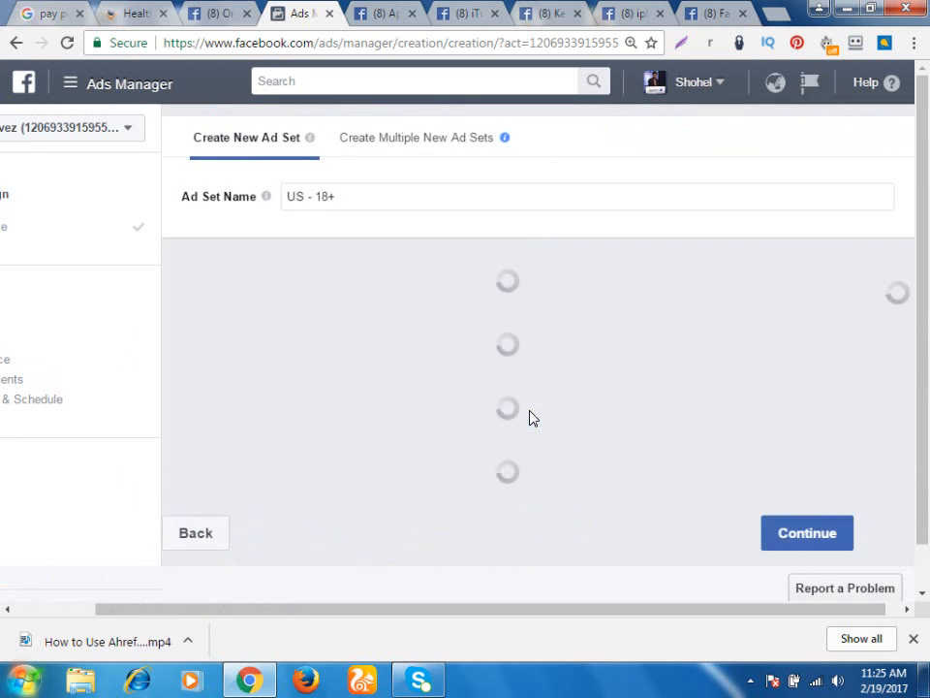
Select "iphone apps" as the Facebook Page to promote in the ad set
{"action": "left_click", "coordinate": [475, 376]}
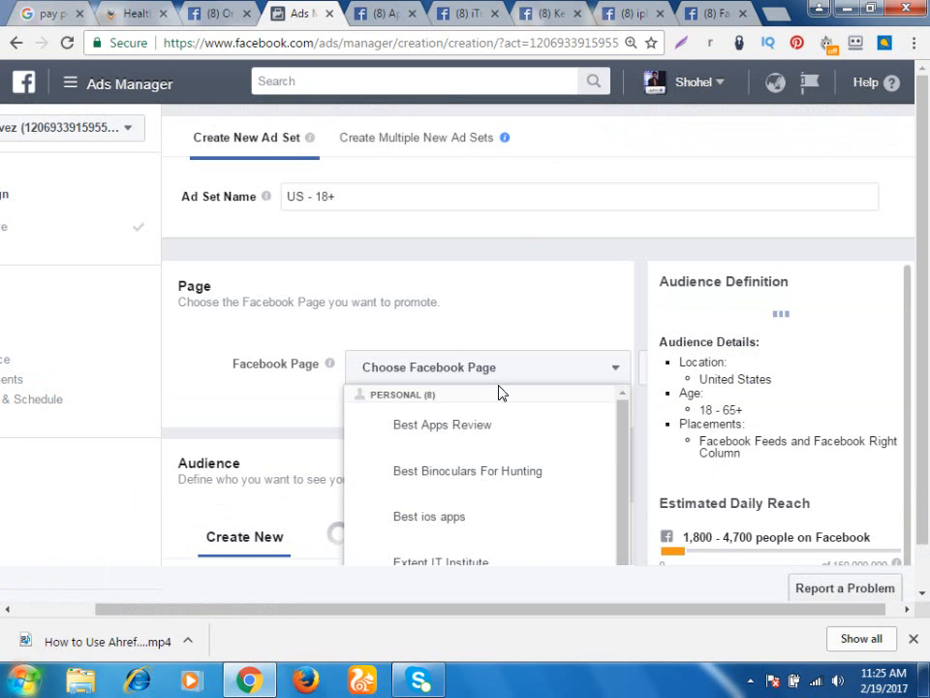
{"action": "scroll", "coordinate": [467, 458], "scroll_direction": "down", "scroll_amount": 3}
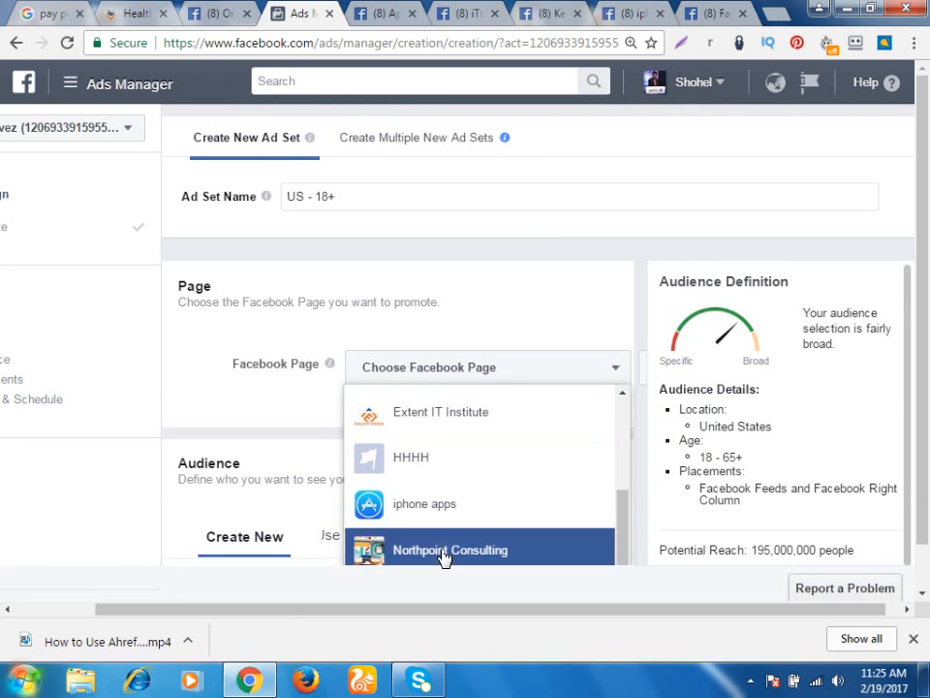
{"action": "left_click", "coordinate": [542, 503]}
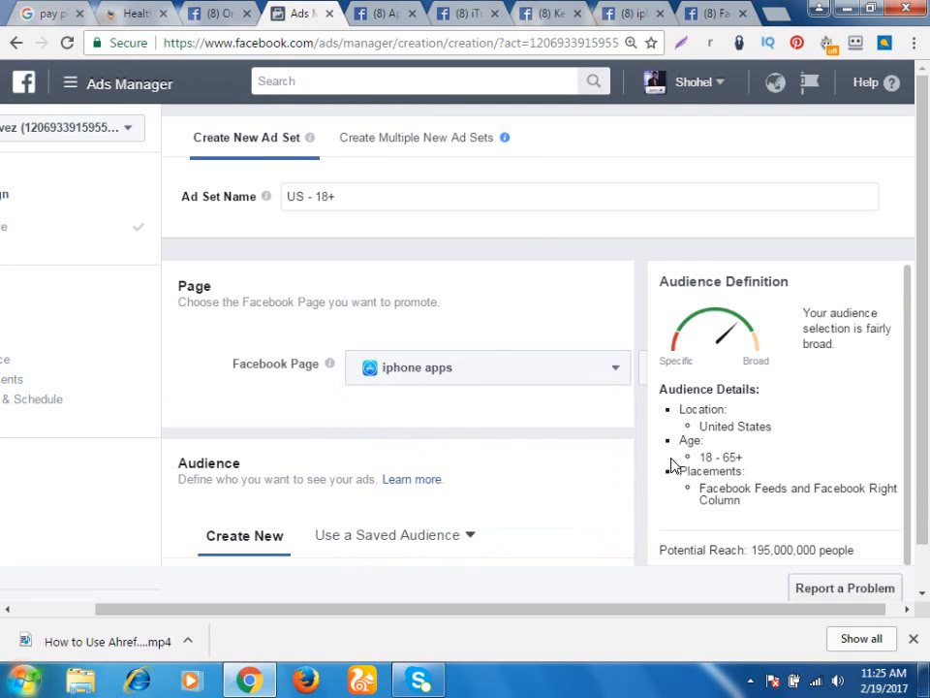
Compare the saved audiences in the ad set's audience section and apply the "ios apps offer" audience
{"action": "scroll", "coordinate": [228, 333], "scroll_direction": "down", "scroll_amount": 3}
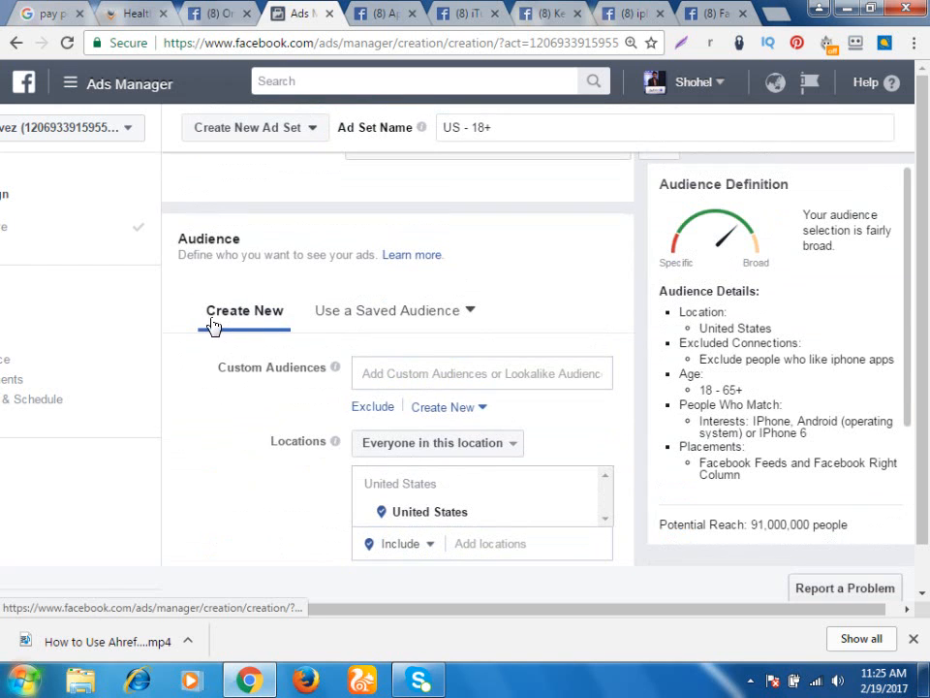
{"action": "left_click", "coordinate": [470, 311]}
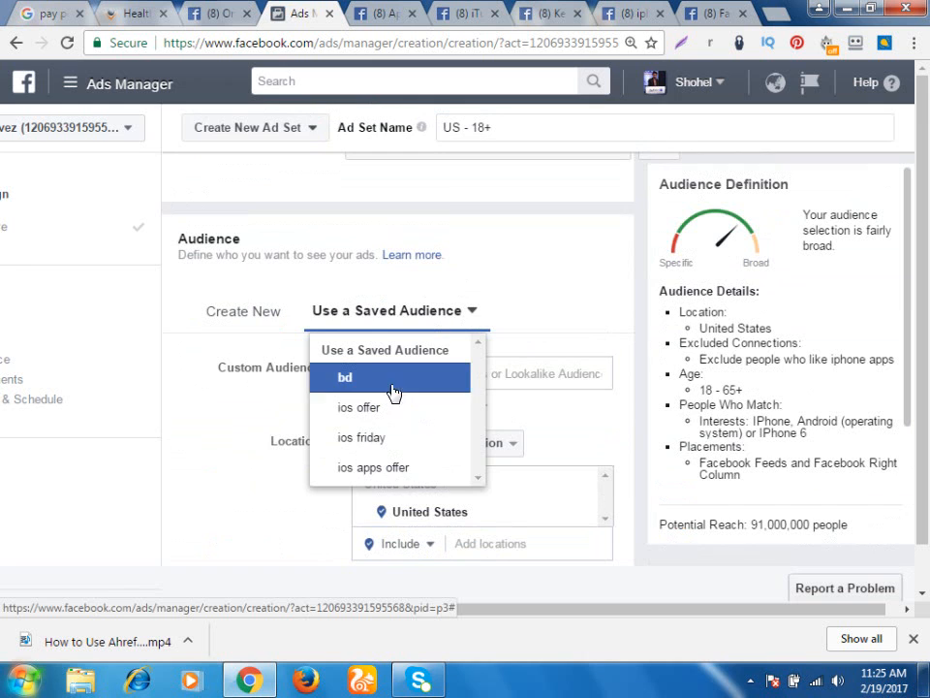
{"action": "scroll", "coordinate": [394, 395], "scroll_direction": "down", "scroll_amount": 1}
{"action": "mouse_move", "coordinate": [378, 328]}
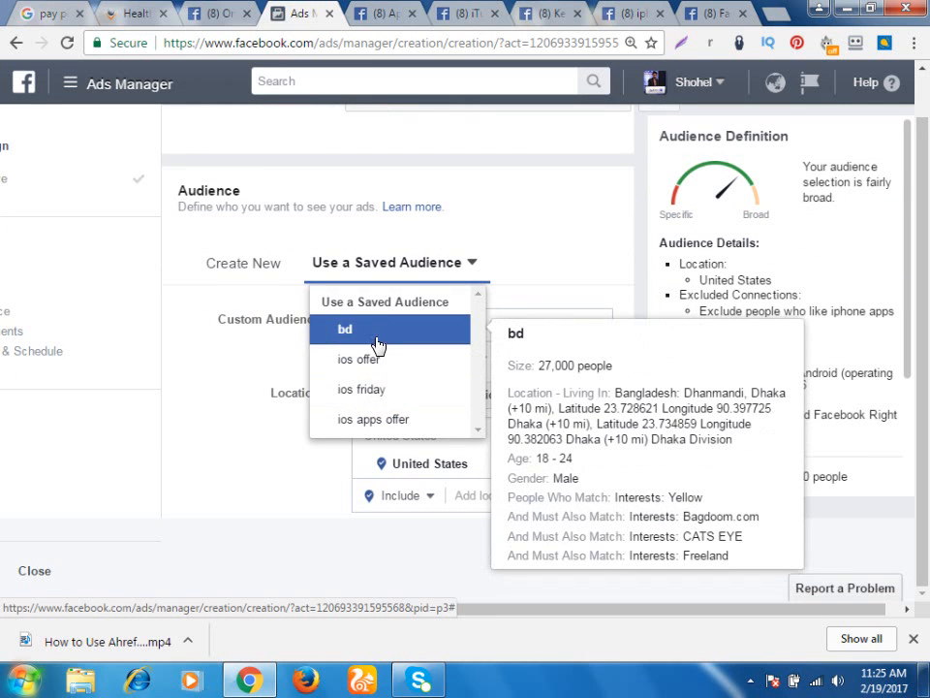
{"action": "scroll", "coordinate": [386, 429], "scroll_direction": "down", "scroll_amount": 1}
{"action": "scroll", "coordinate": [405, 411], "scroll_direction": "up", "scroll_amount": 1}
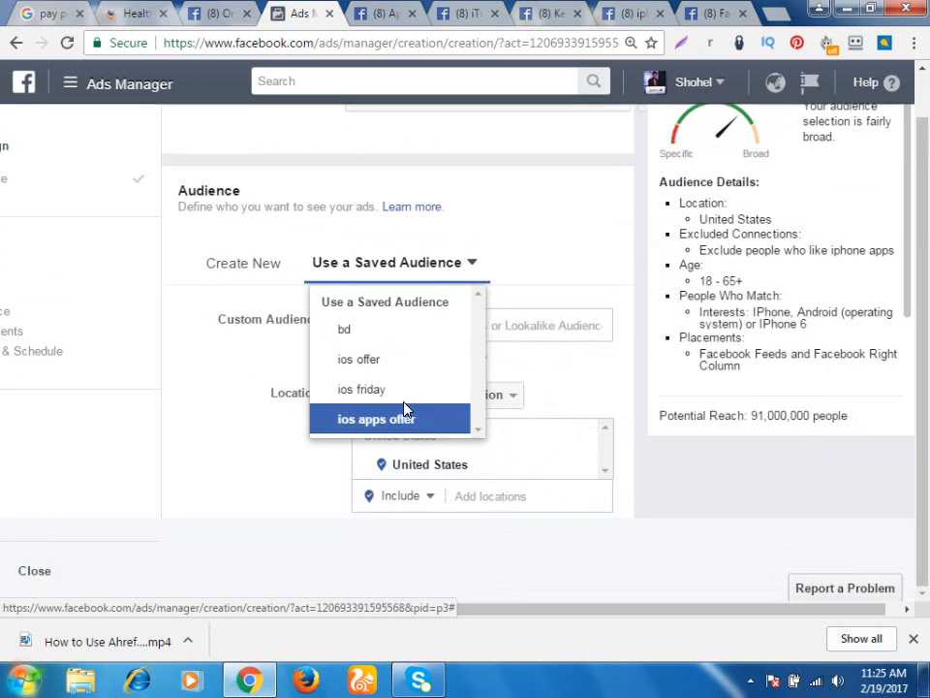
{"action": "scroll", "coordinate": [414, 422], "scroll_direction": "down", "scroll_amount": 1}
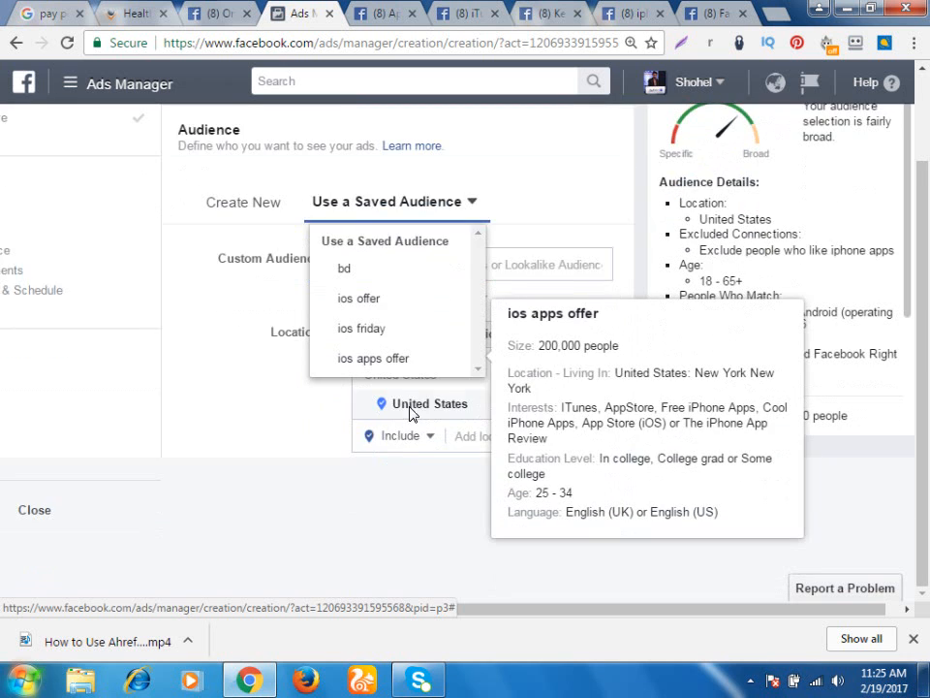
{"action": "scroll", "coordinate": [409, 414], "scroll_direction": "up", "scroll_amount": 1}
{"action": "scroll", "coordinate": [411, 419], "scroll_direction": "down", "scroll_amount": 1}
{"action": "scroll", "coordinate": [415, 414], "scroll_direction": "up", "scroll_amount": 1}
{"action": "scroll", "coordinate": [422, 414], "scroll_direction": "down", "scroll_amount": 1}
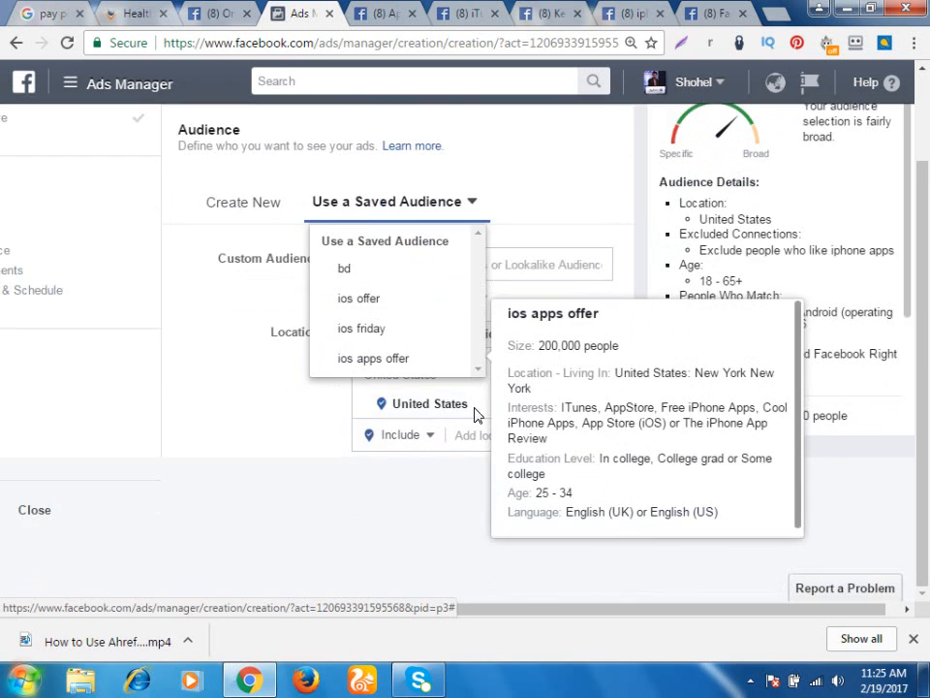
{"action": "scroll", "coordinate": [422, 415], "scroll_direction": "up", "scroll_amount": 1}
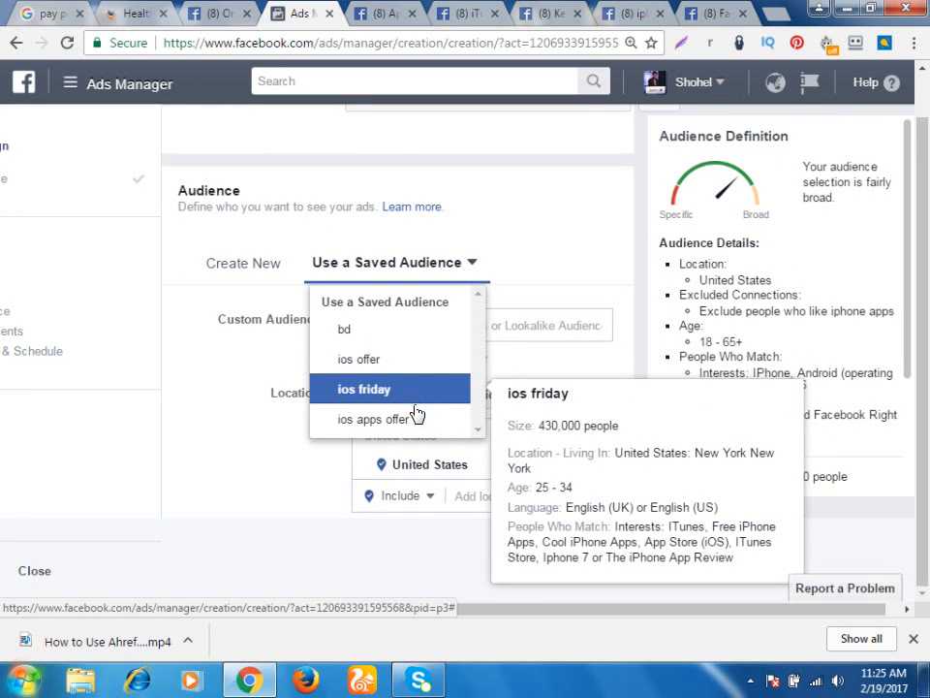
{"action": "left_click", "coordinate": [415, 416]}
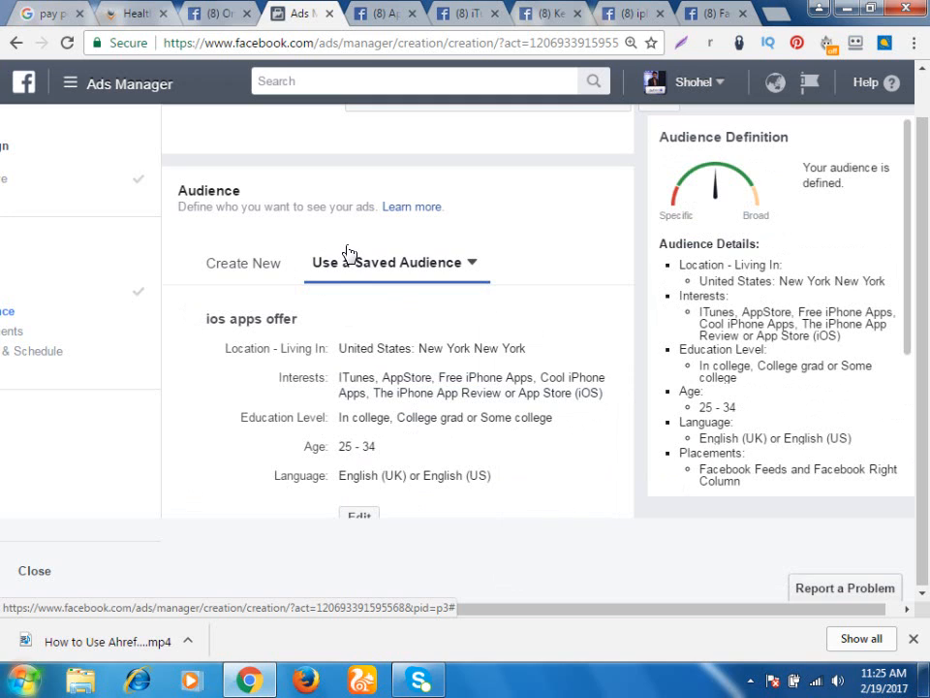
Open the "ios apps offer" audience for editing, keep "People who live in this location" as the location type, and check the potential reach
{"action": "scroll", "coordinate": [350, 253], "scroll_direction": "down", "scroll_amount": 1}
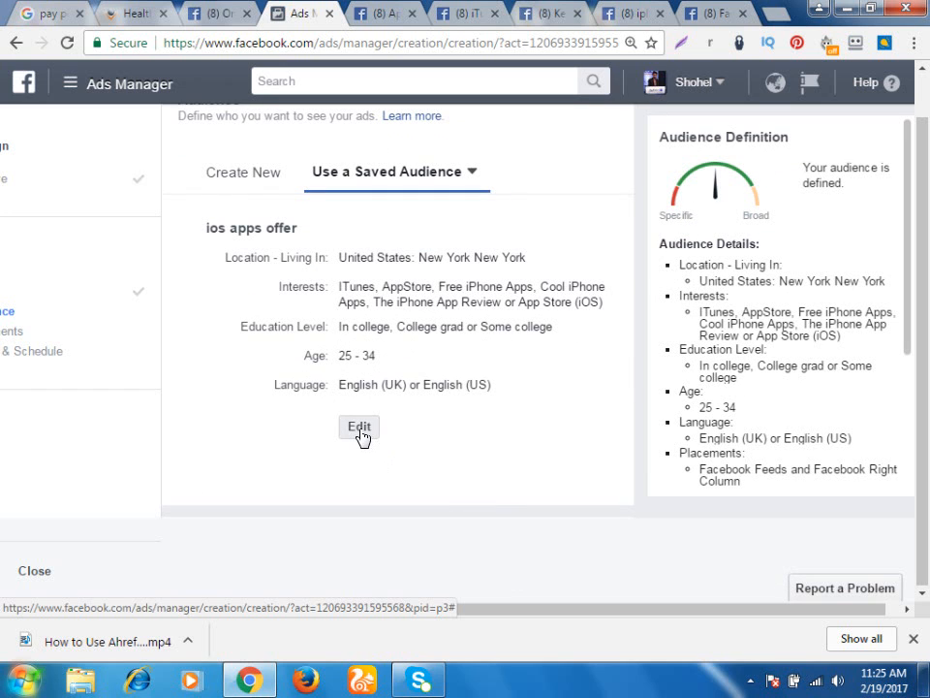
{"action": "left_click", "coordinate": [360, 428]}
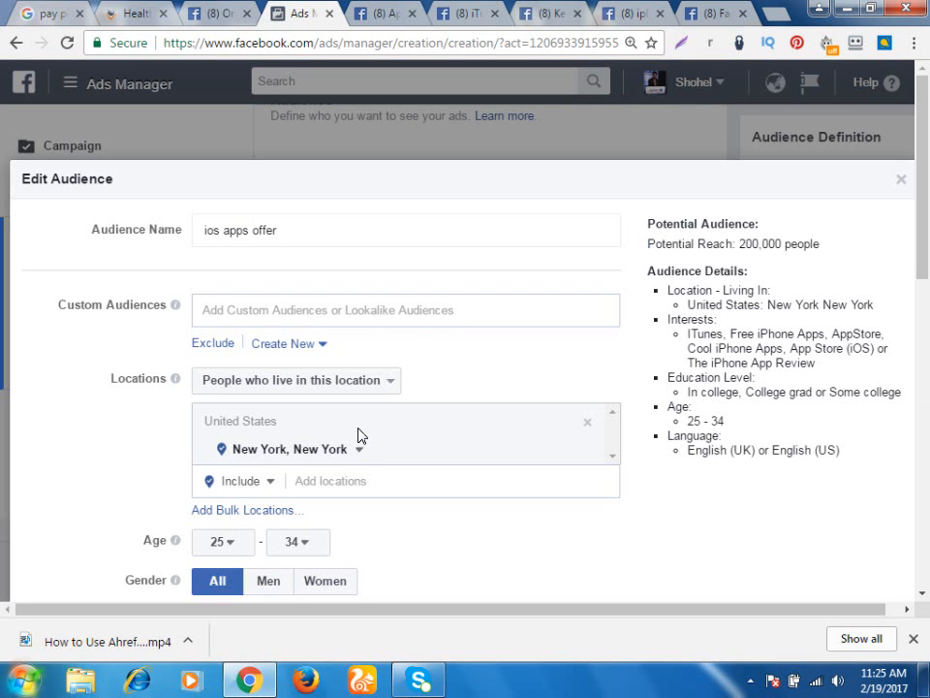
{"action": "scroll", "coordinate": [124, 370], "scroll_direction": "down", "scroll_amount": 1}
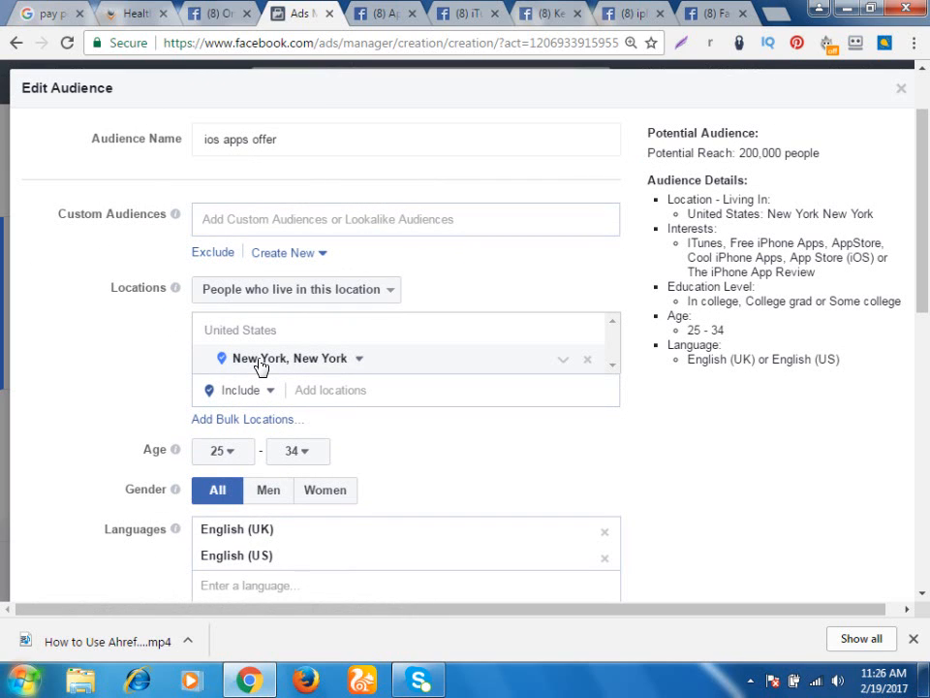
{"action": "left_click", "coordinate": [326, 294]}
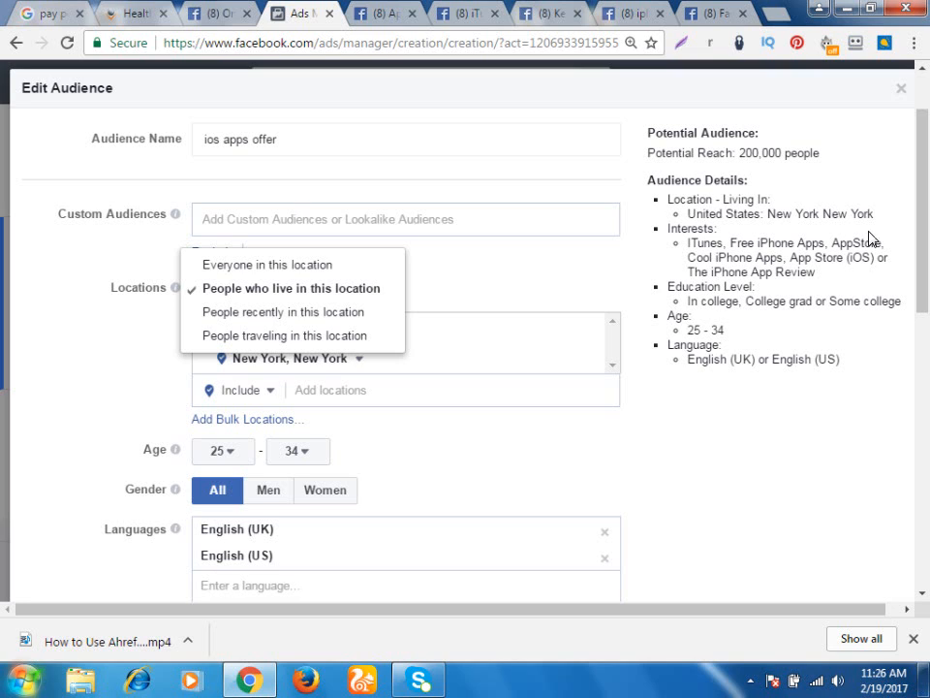
{"action": "left_click", "coordinate": [579, 263]}
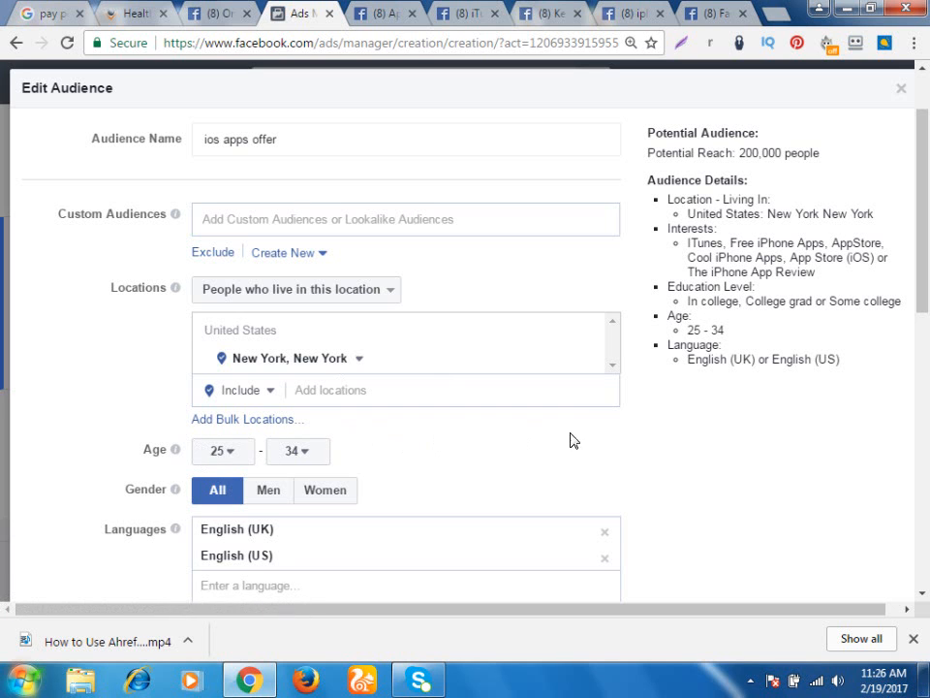
{"action": "scroll", "coordinate": [272, 389], "scroll_direction": "up", "scroll_amount": 1}
{"action": "scroll", "coordinate": [284, 391], "scroll_direction": "down", "scroll_amount": 1}
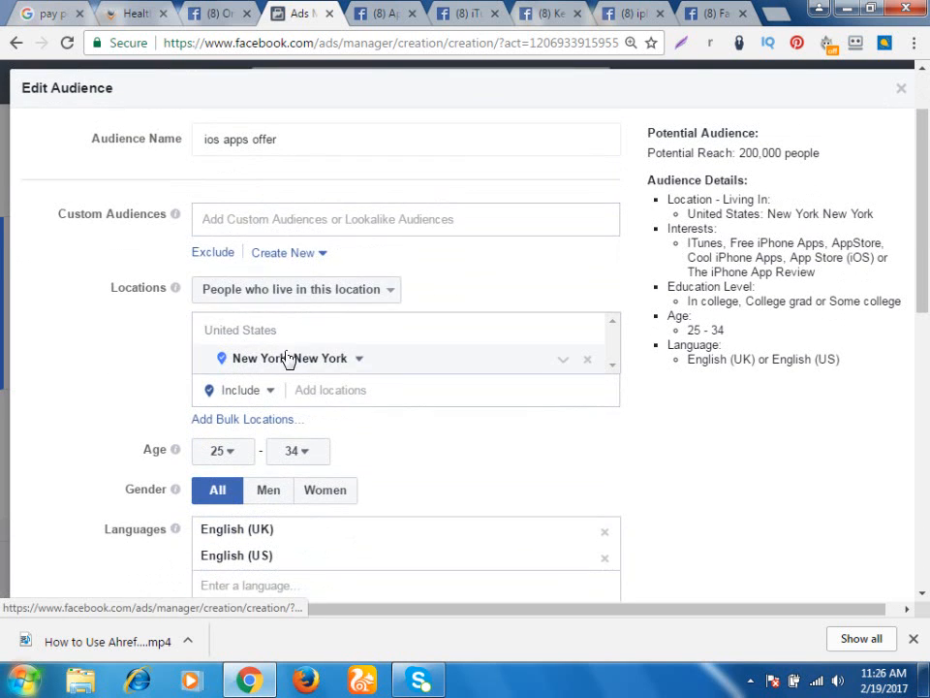
{"action": "left_click", "coordinate": [309, 291]}
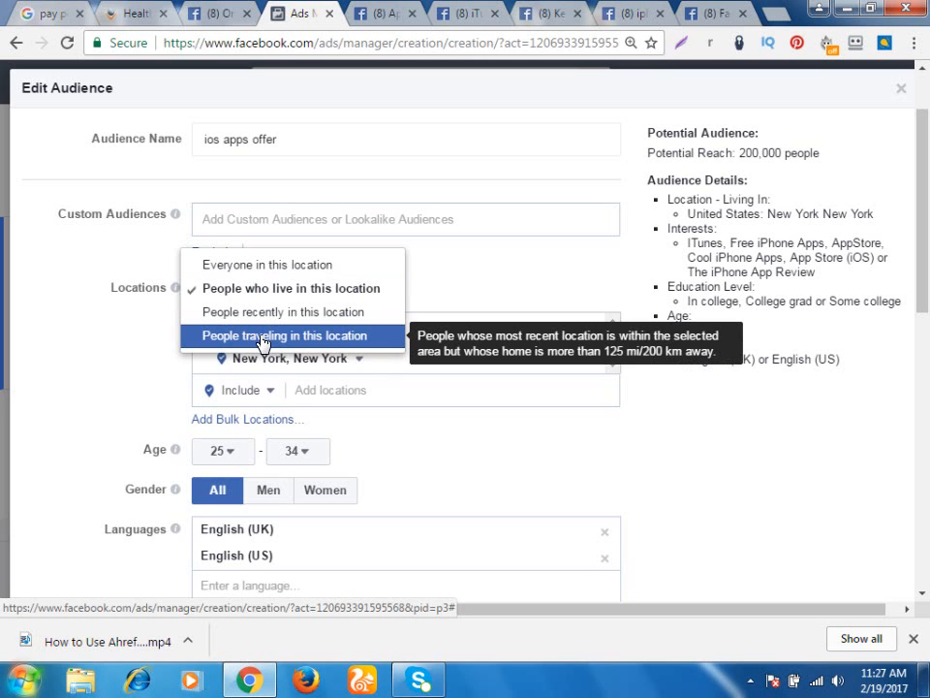
{"action": "left_click", "coordinate": [275, 288]}
{"action": "scroll", "coordinate": [341, 356], "scroll_direction": "down", "scroll_amount": 1}
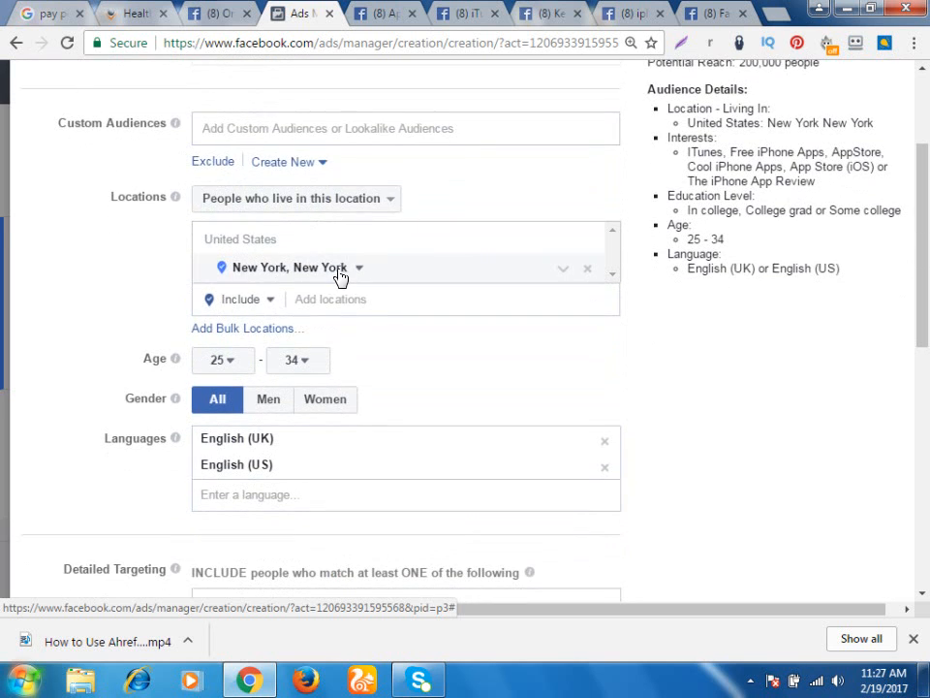
{"action": "scroll", "coordinate": [859, 309], "scroll_direction": "up", "scroll_amount": 2}
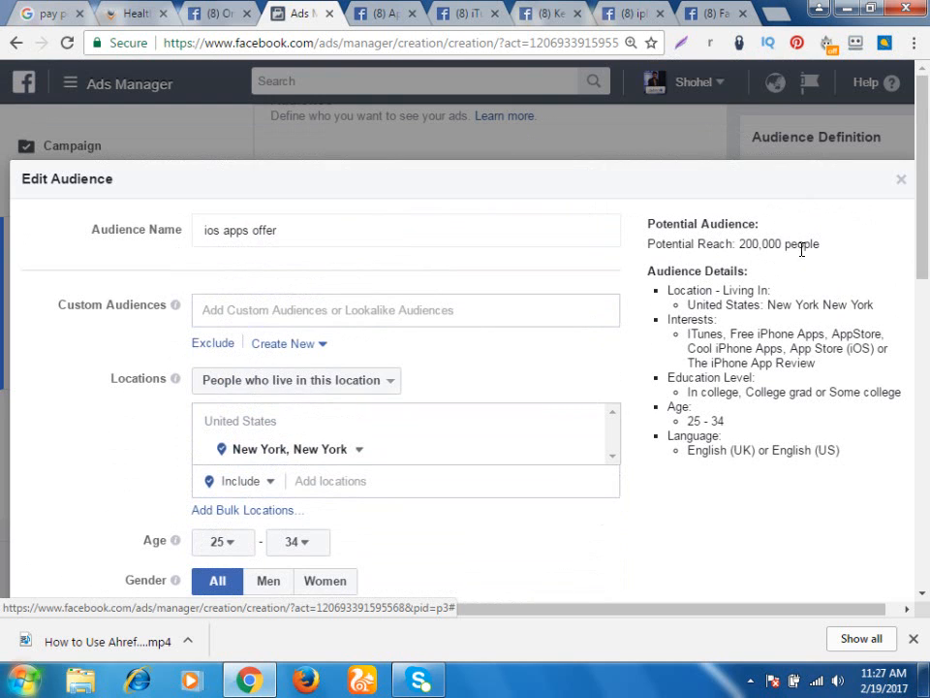
{"action": "left_click_drag", "start_coordinate": [819, 243], "coordinate": [733, 236]}
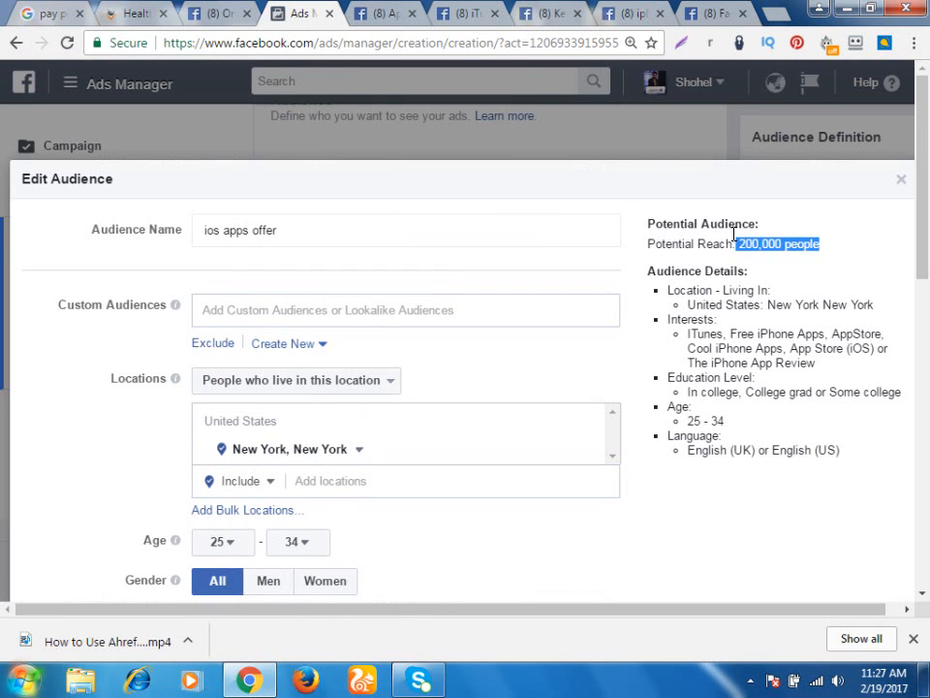
{"action": "left_click", "coordinate": [770, 268]}
Try extending the New York location to cities within a 25-mile radius, check the potential reach, and return it to current city only
{"action": "scroll", "coordinate": [407, 342], "scroll_direction": "down", "scroll_amount": 2}
{"action": "left_click", "coordinate": [356, 277]}
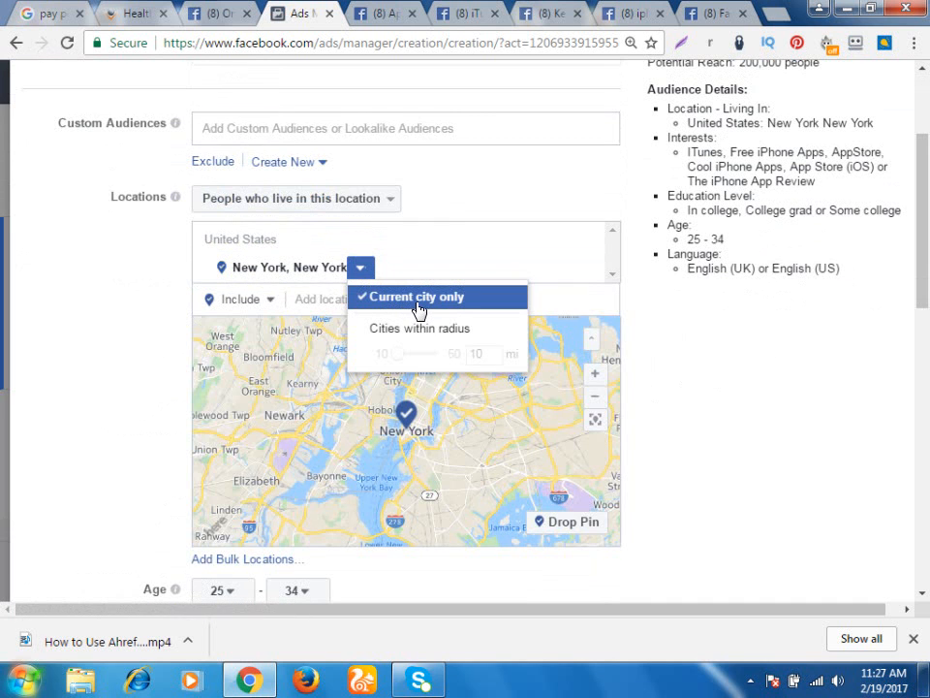
{"action": "scroll", "coordinate": [379, 494], "scroll_direction": "up", "scroll_amount": 1}
{"action": "left_click_drag", "start_coordinate": [398, 412], "coordinate": [377, 501]}
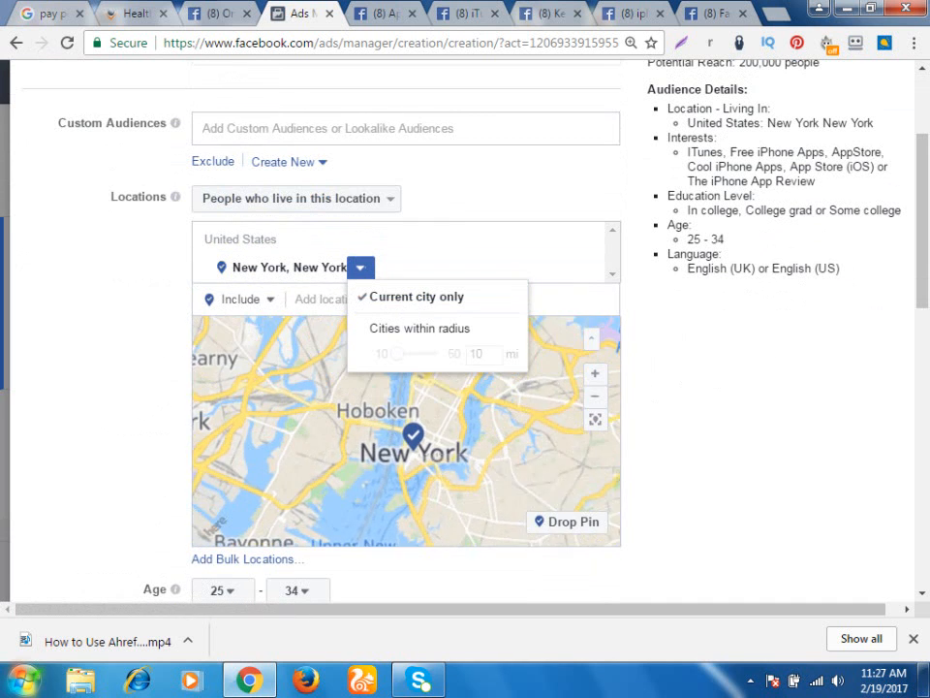
{"action": "scroll", "coordinate": [426, 480], "scroll_direction": "up", "scroll_amount": 1}
{"action": "left_click_drag", "start_coordinate": [380, 432], "coordinate": [381, 469]}
{"action": "scroll", "coordinate": [382, 469], "scroll_direction": "up", "scroll_amount": 1}
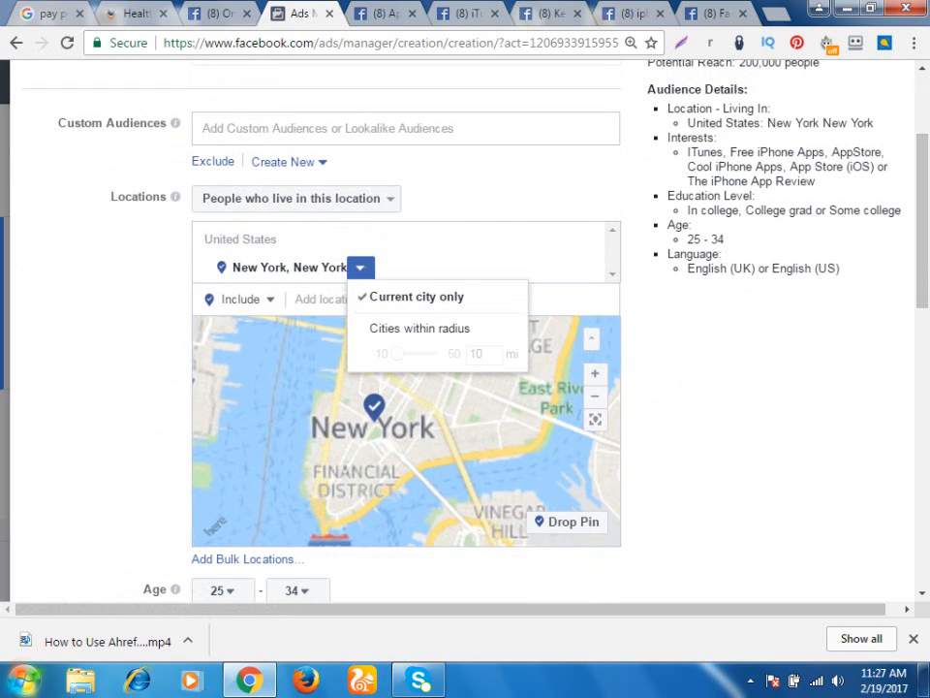
{"action": "left_click", "coordinate": [395, 329]}
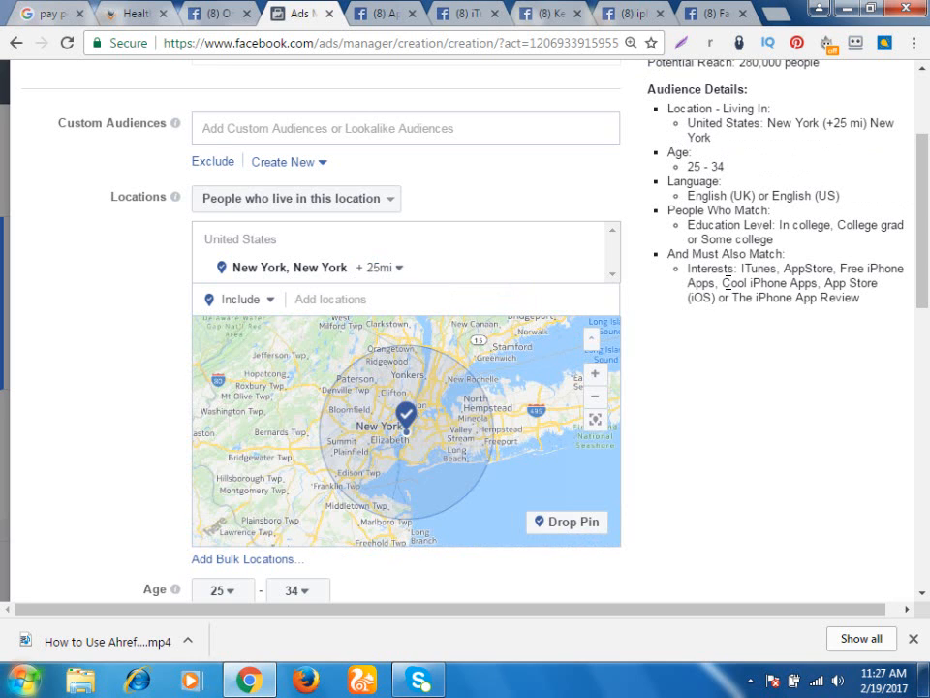
{"action": "scroll", "coordinate": [732, 276], "scroll_direction": "up", "scroll_amount": 2}
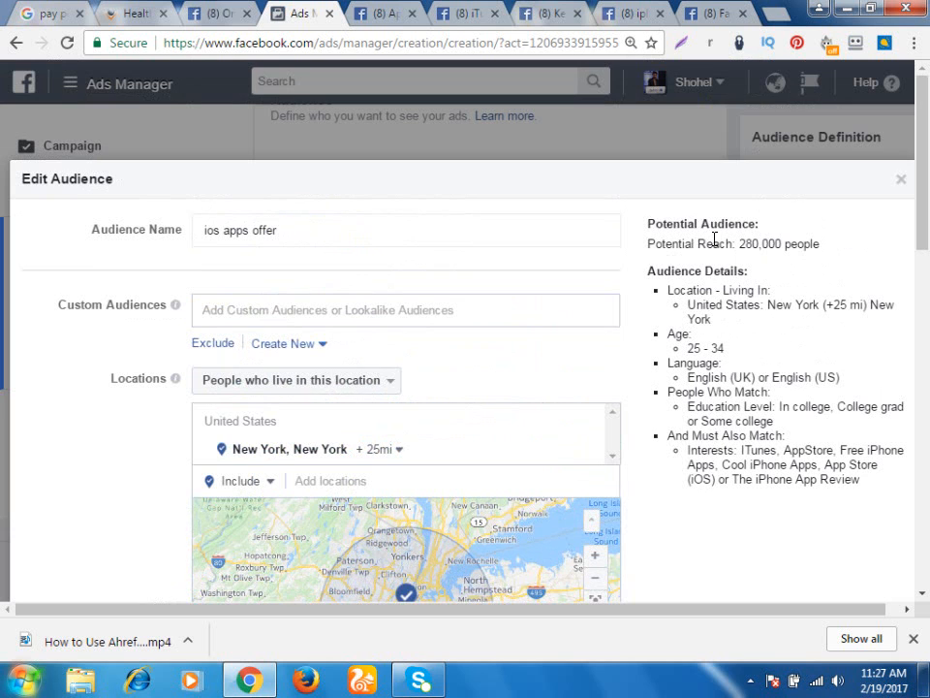
{"action": "scroll", "coordinate": [602, 326], "scroll_direction": "down", "scroll_amount": 2}
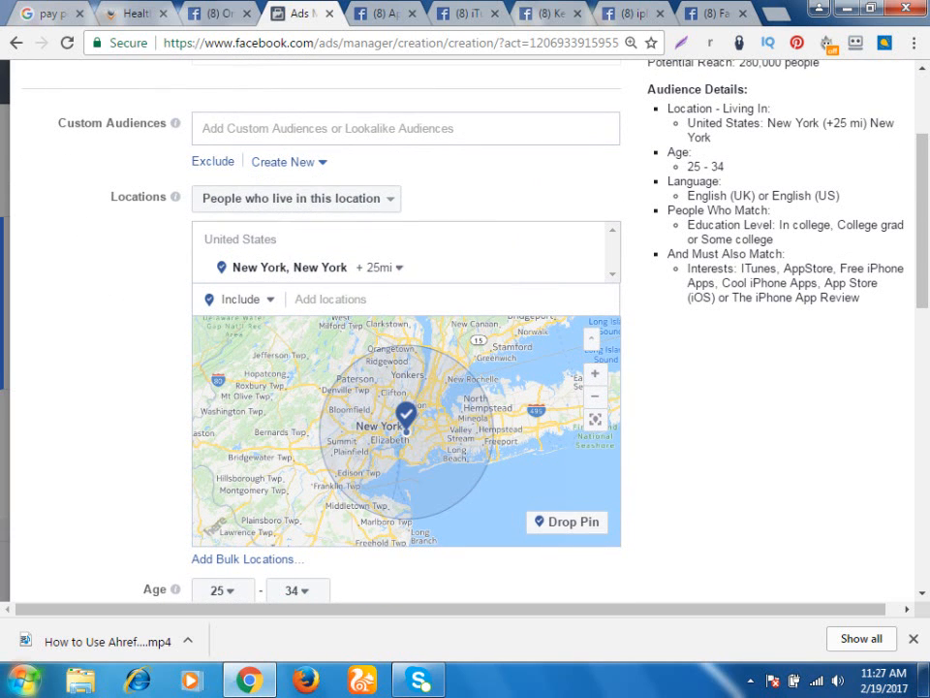
{"action": "left_click", "coordinate": [397, 269]}
{"action": "left_click", "coordinate": [393, 301]}
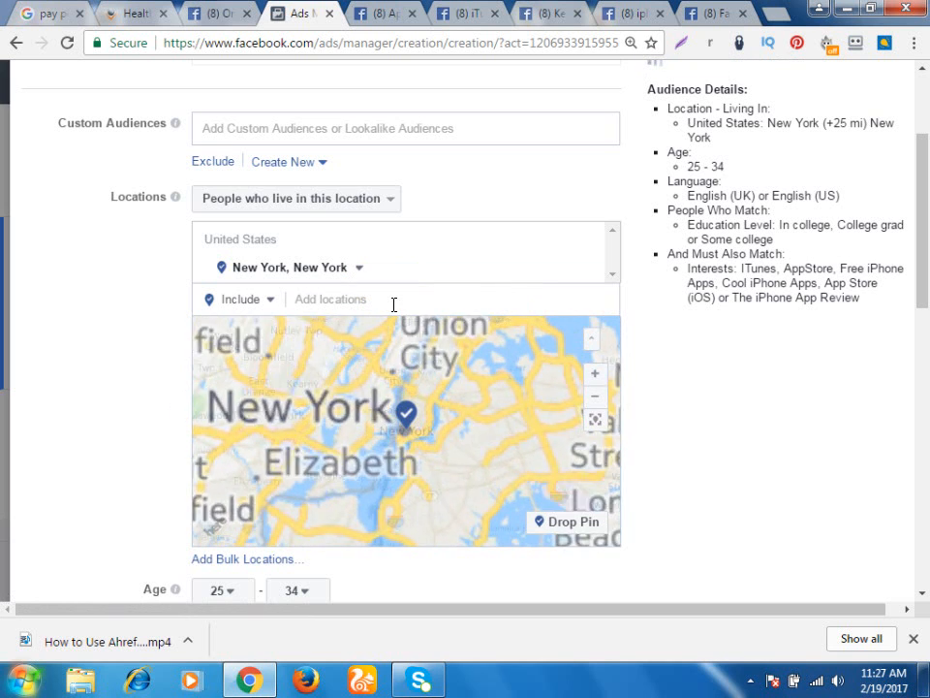
Remove the education levels In college, College grad and Some college from the detailed targeting, and check the potential reach
{"action": "scroll", "coordinate": [48, 363], "scroll_direction": "down", "scroll_amount": 2}
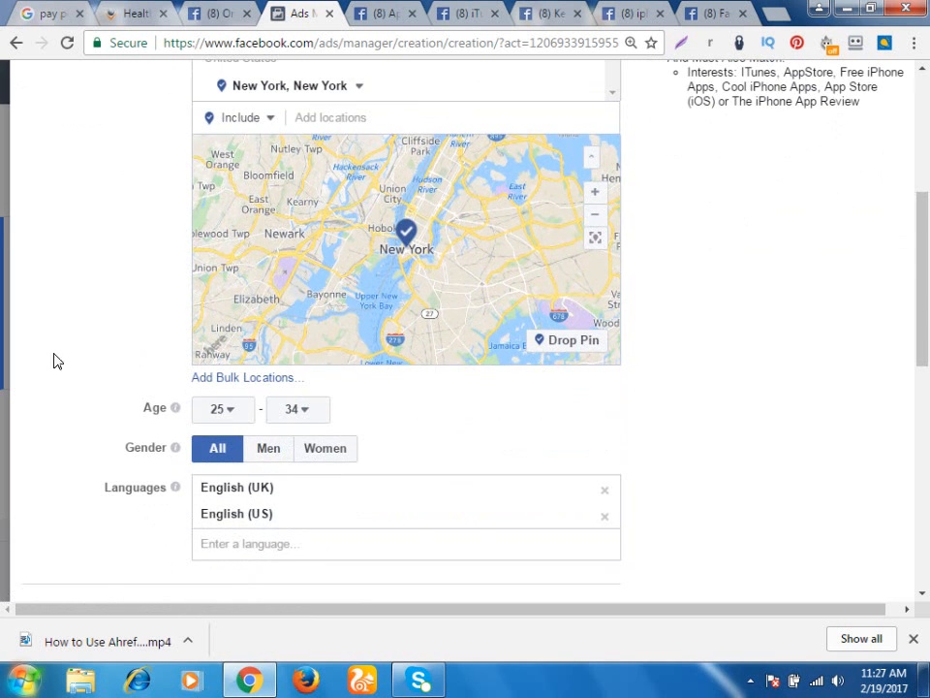
{"action": "scroll", "coordinate": [83, 381], "scroll_direction": "down", "scroll_amount": 3}
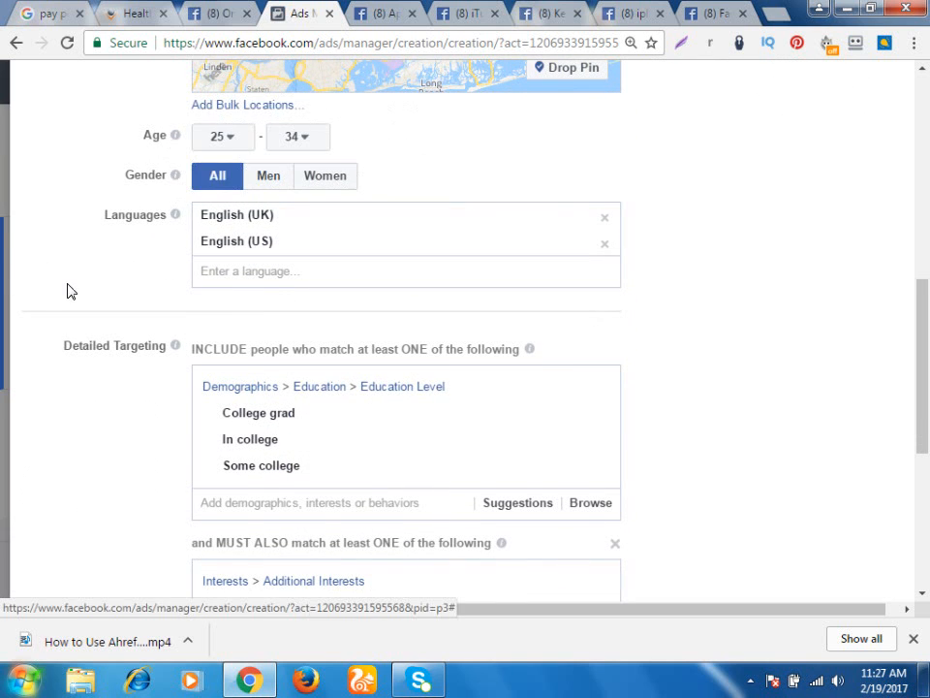
{"action": "scroll", "coordinate": [65, 291], "scroll_direction": "down", "scroll_amount": 1}
{"action": "scroll", "coordinate": [58, 294], "scroll_direction": "down", "scroll_amount": 1}
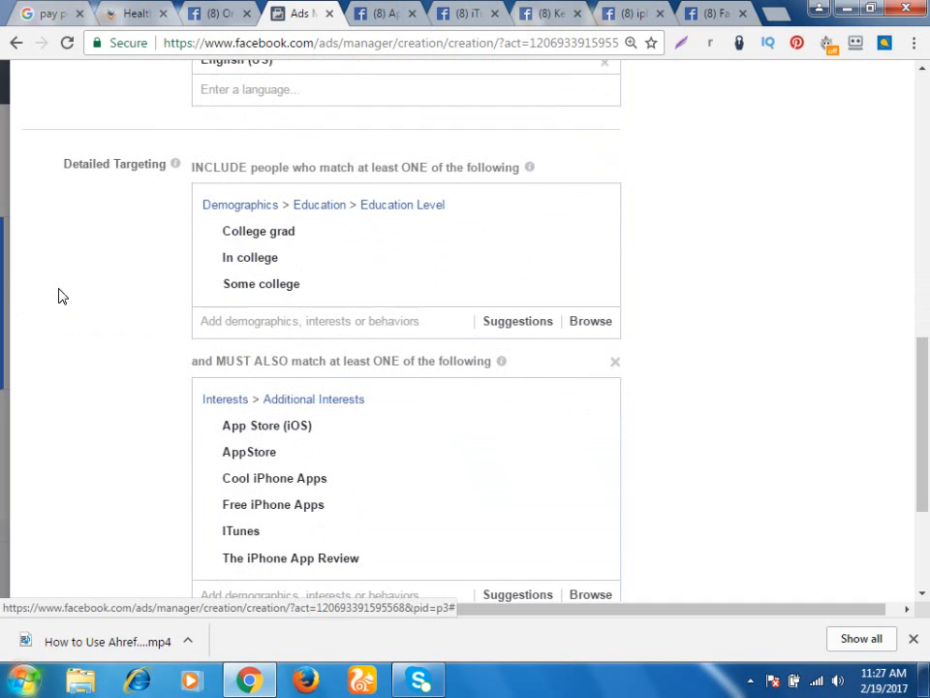
{"action": "scroll", "coordinate": [60, 296], "scroll_direction": "down", "scroll_amount": 1}
{"action": "scroll", "coordinate": [114, 202], "scroll_direction": "up", "scroll_amount": 1}
{"action": "scroll", "coordinate": [113, 202], "scroll_direction": "down", "scroll_amount": 1}
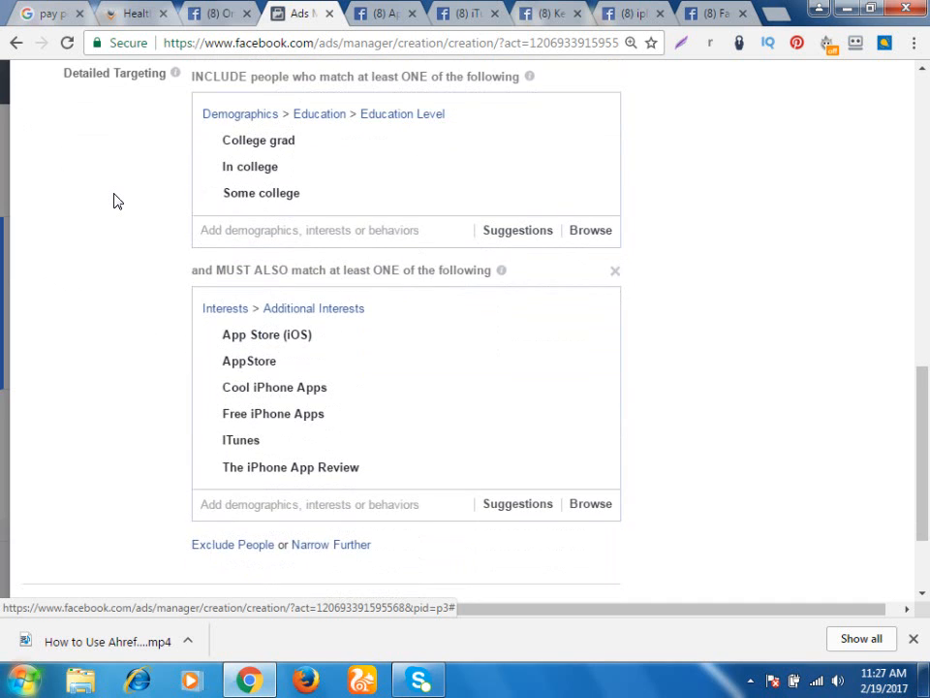
{"action": "scroll", "coordinate": [113, 201], "scroll_direction": "up", "scroll_amount": 1}
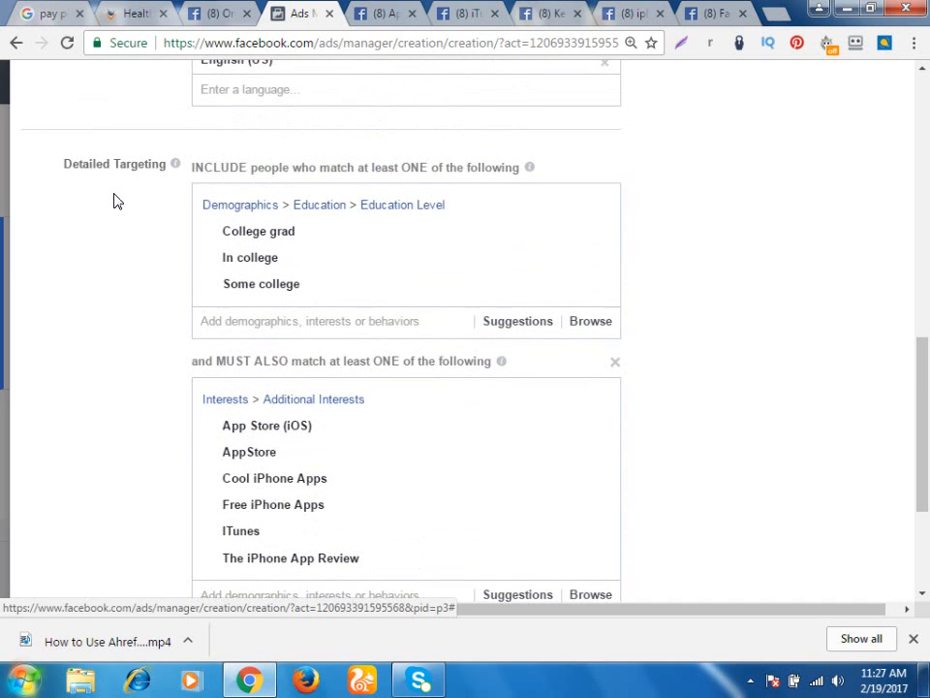
{"action": "mouse_move", "coordinate": [527, 258]}
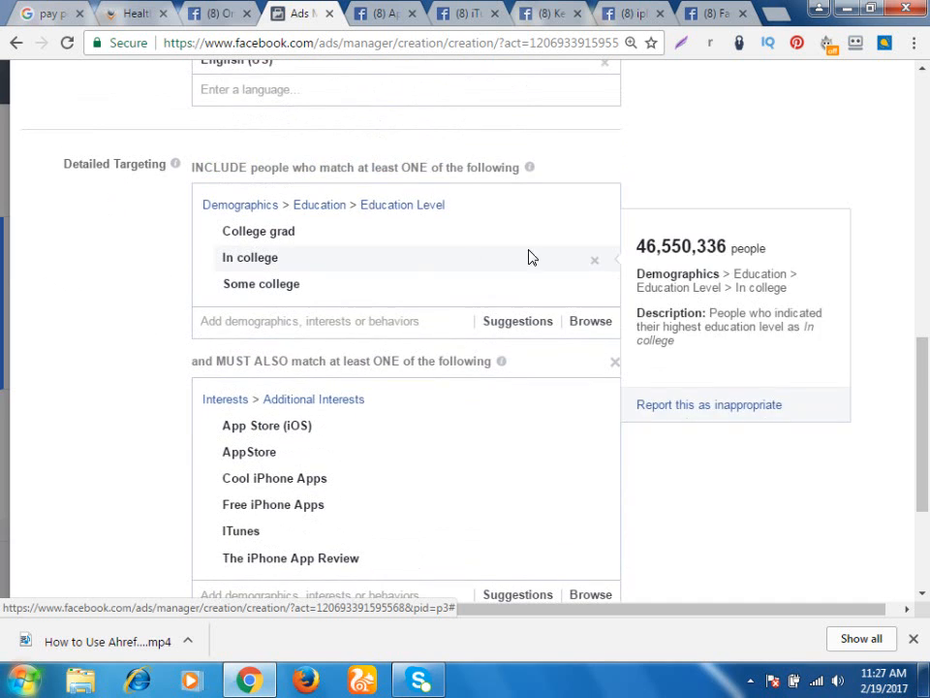
{"action": "left_click", "coordinate": [595, 259]}
{"action": "left_click", "coordinate": [595, 234]}
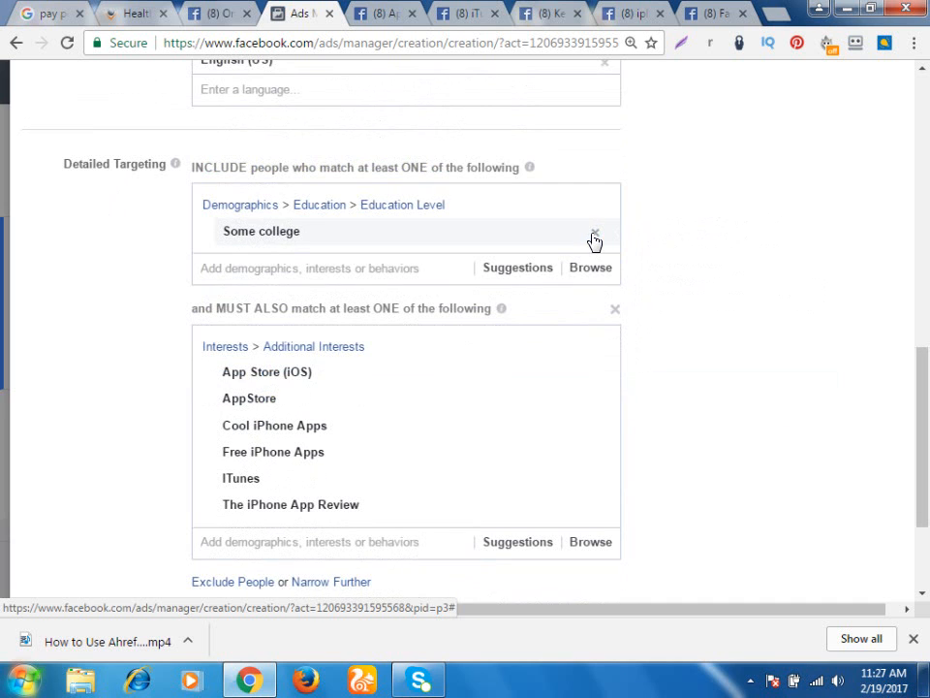
{"action": "left_click", "coordinate": [594, 236]}
{"action": "scroll", "coordinate": [20, 289], "scroll_direction": "down", "scroll_amount": 1}
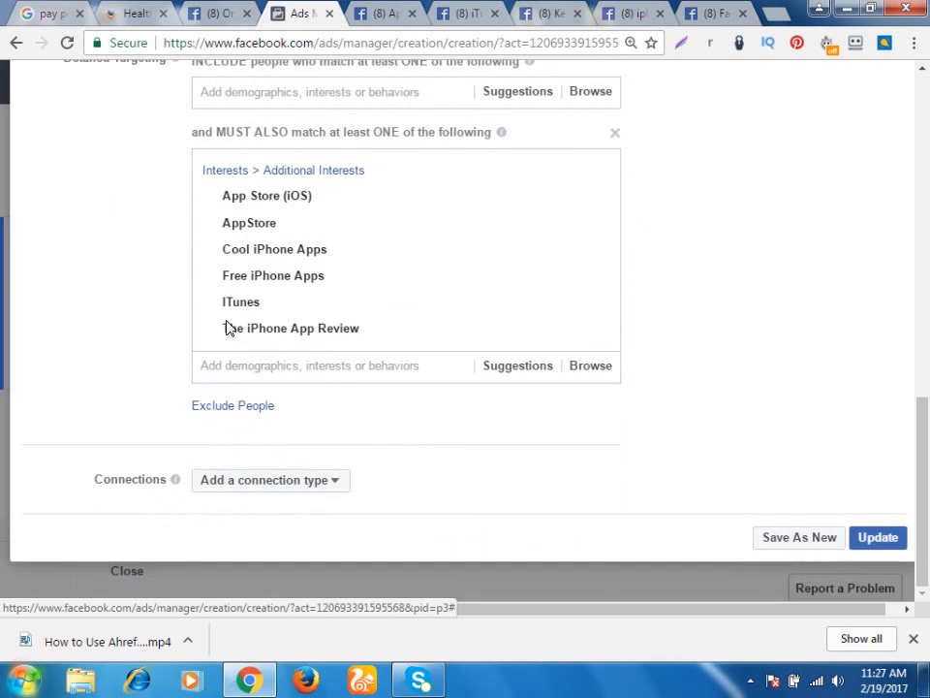
{"action": "scroll", "coordinate": [730, 206], "scroll_direction": "up", "scroll_amount": 6}
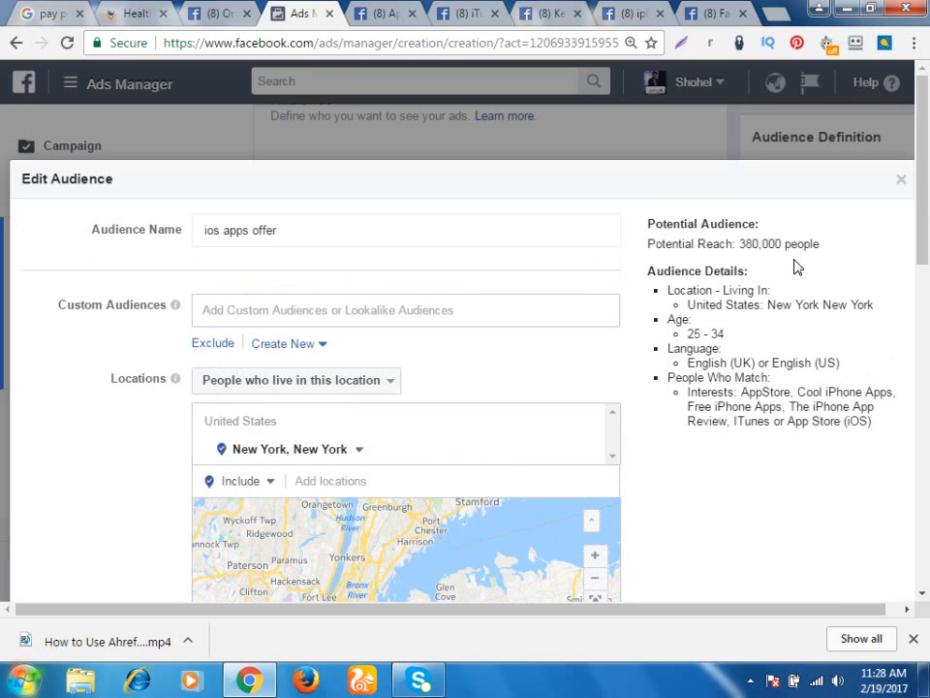
{"action": "scroll", "coordinate": [142, 338], "scroll_direction": "down", "scroll_amount": 5}
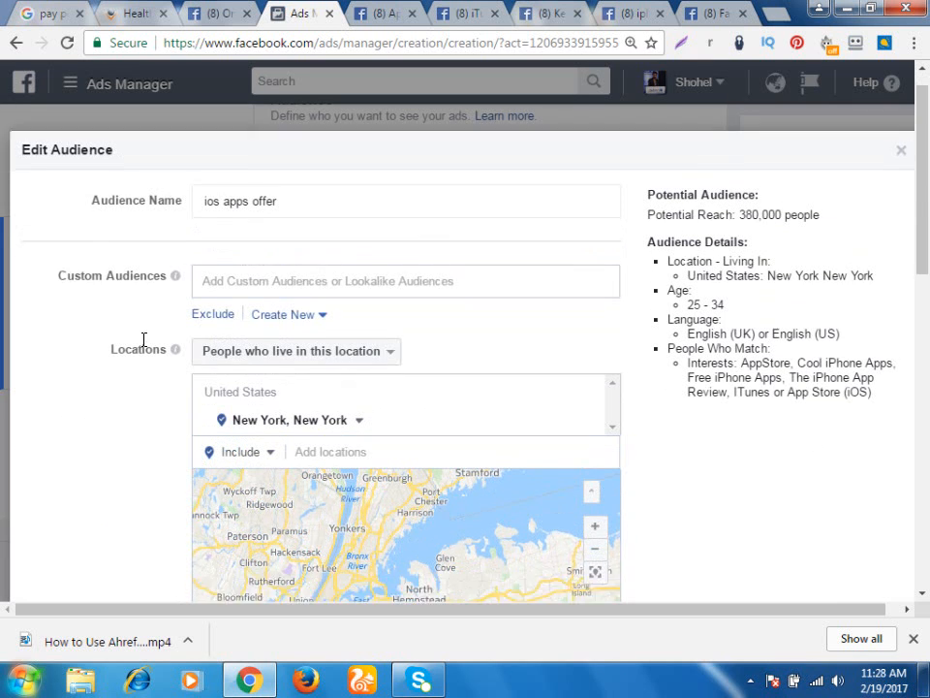
Remove the interests Free iPhone Apps, Cool iPhone Apps and The iPhone App Review from the detailed targeting, and check the potential reach
{"action": "scroll", "coordinate": [86, 382], "scroll_direction": "down", "scroll_amount": 3}
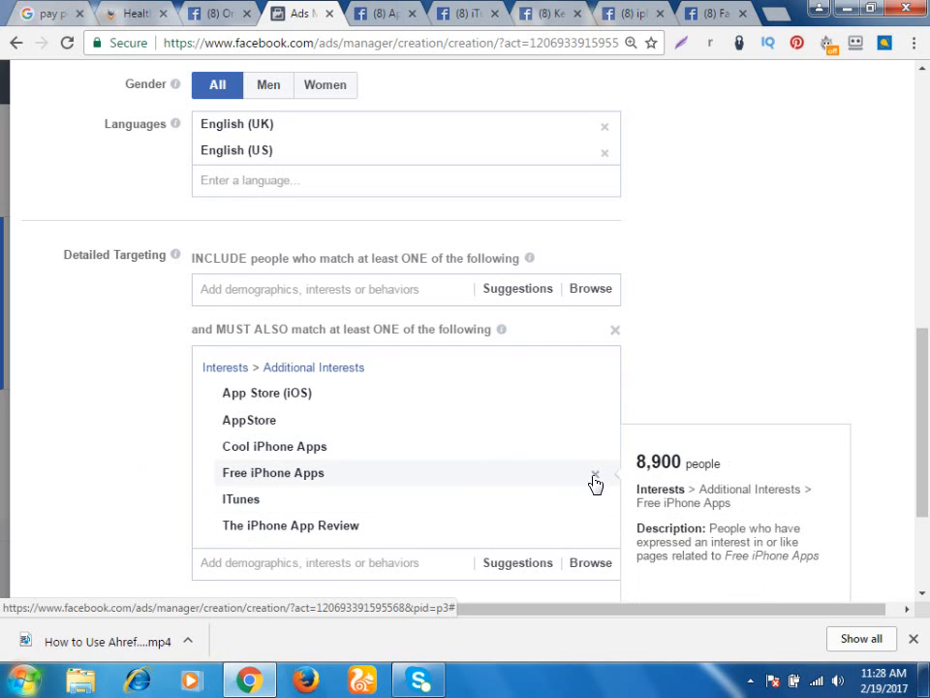
{"action": "left_click", "coordinate": [594, 477]}
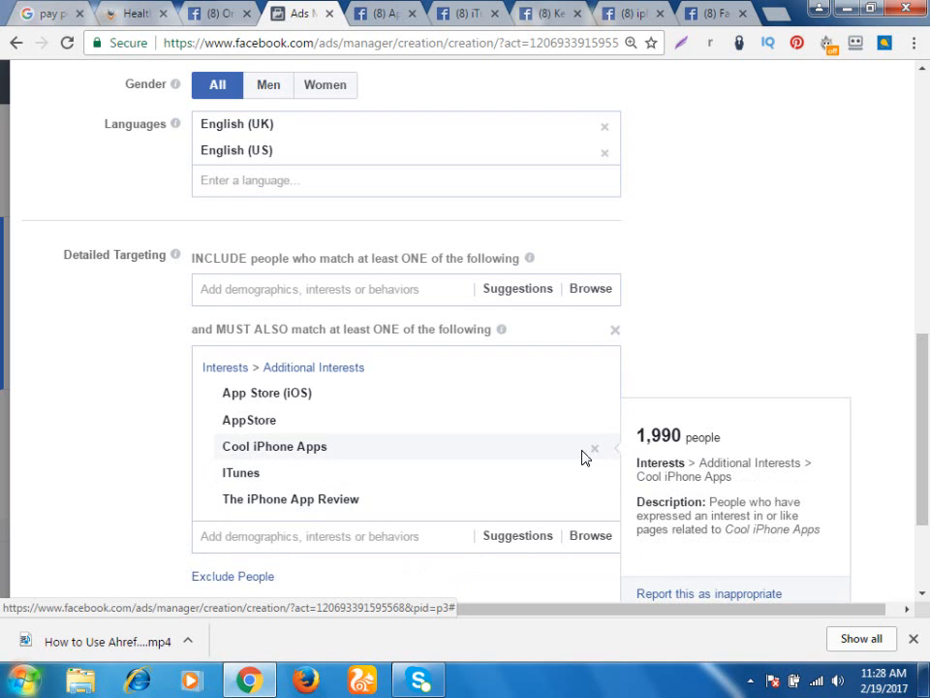
{"action": "left_click", "coordinate": [595, 450]}
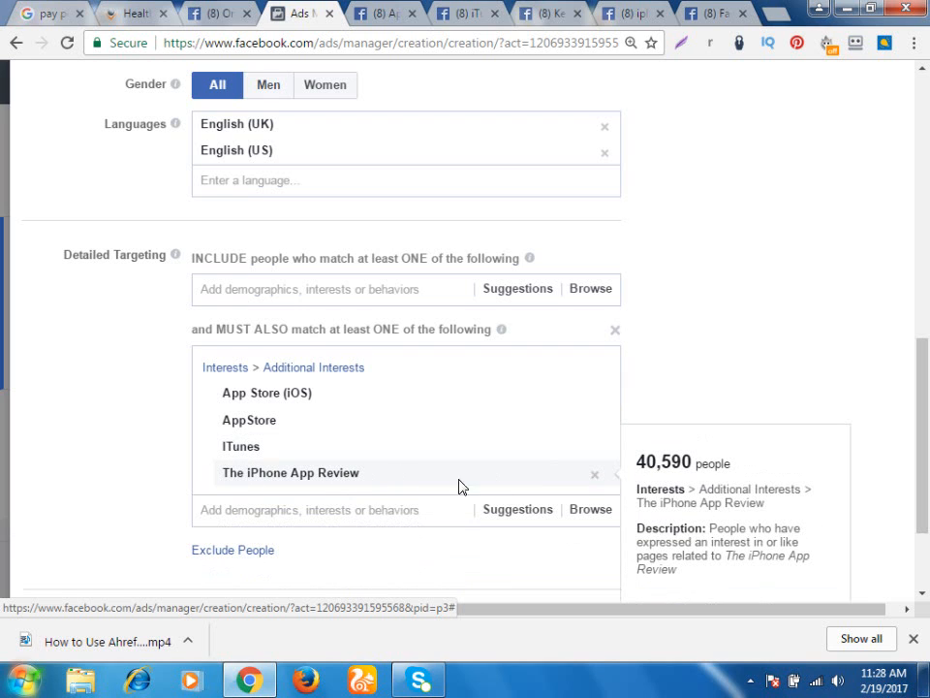
{"action": "left_click", "coordinate": [594, 478]}
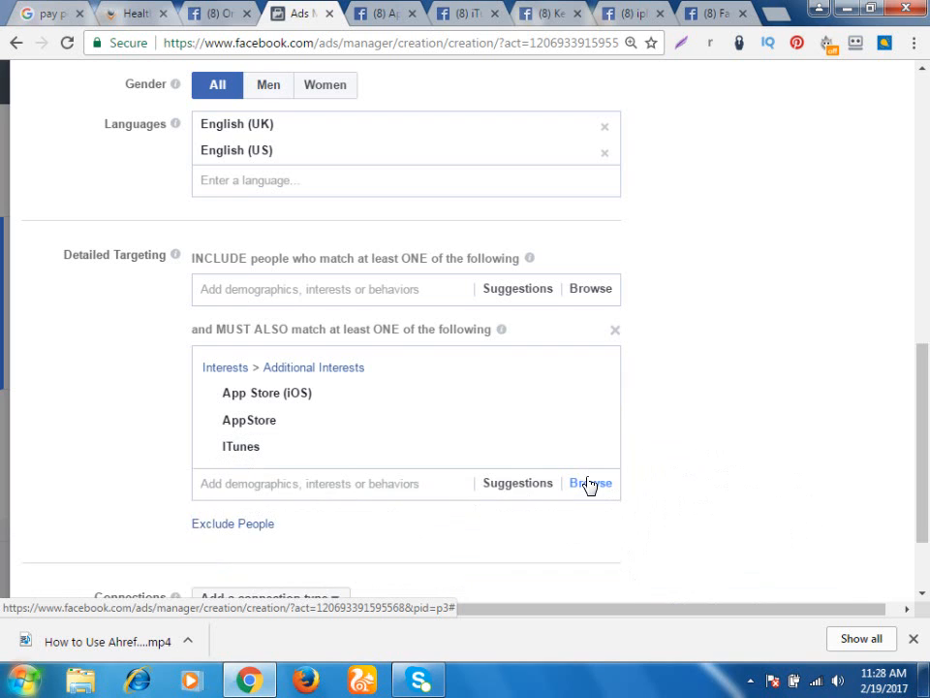
{"action": "scroll", "coordinate": [654, 387], "scroll_direction": "up", "scroll_amount": 10}
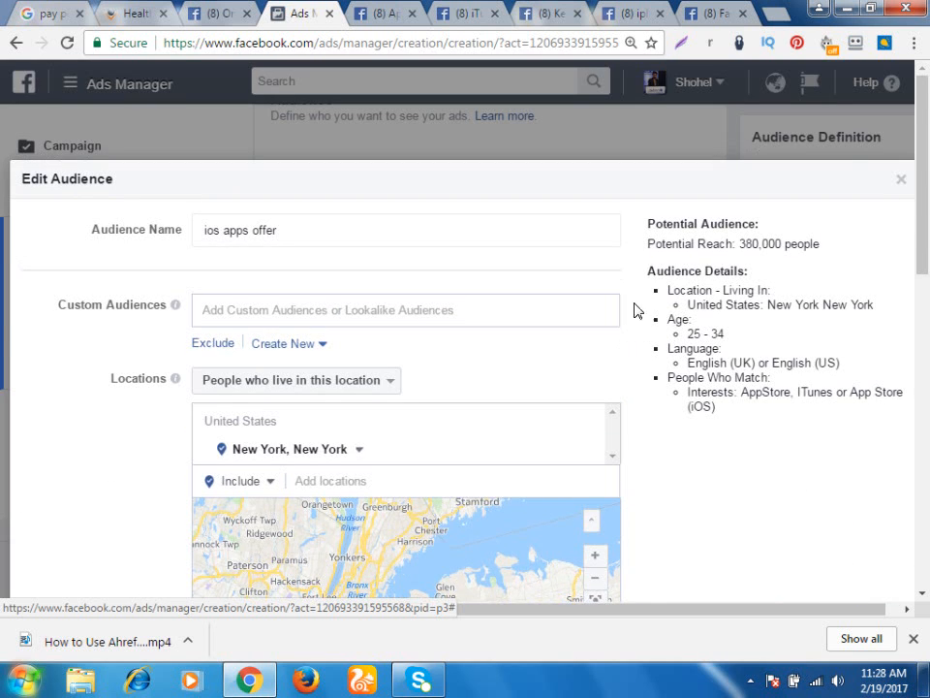
Copy the interest name ITunes from the must-also-match list in the detailed targeting
{"action": "scroll", "coordinate": [637, 309], "scroll_direction": "down", "scroll_amount": 8}
{"action": "scroll", "coordinate": [291, 456], "scroll_direction": "down", "scroll_amount": 1}
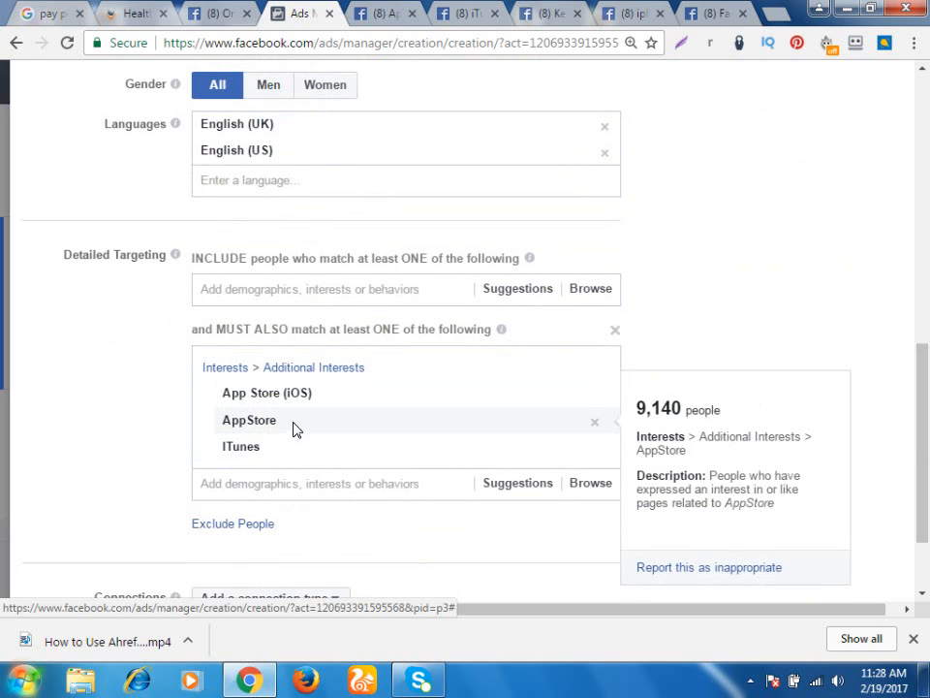
{"action": "left_click_drag", "start_coordinate": [266, 453], "coordinate": [219, 450]}
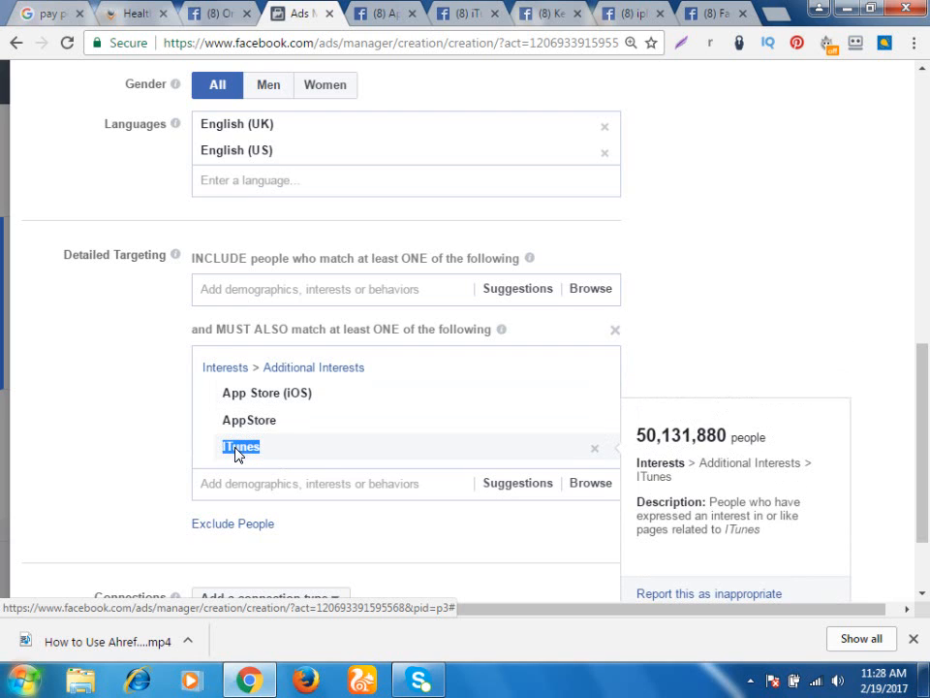
{"action": "scroll", "coordinate": [53, 256], "scroll_direction": "up", "scroll_amount": 5}
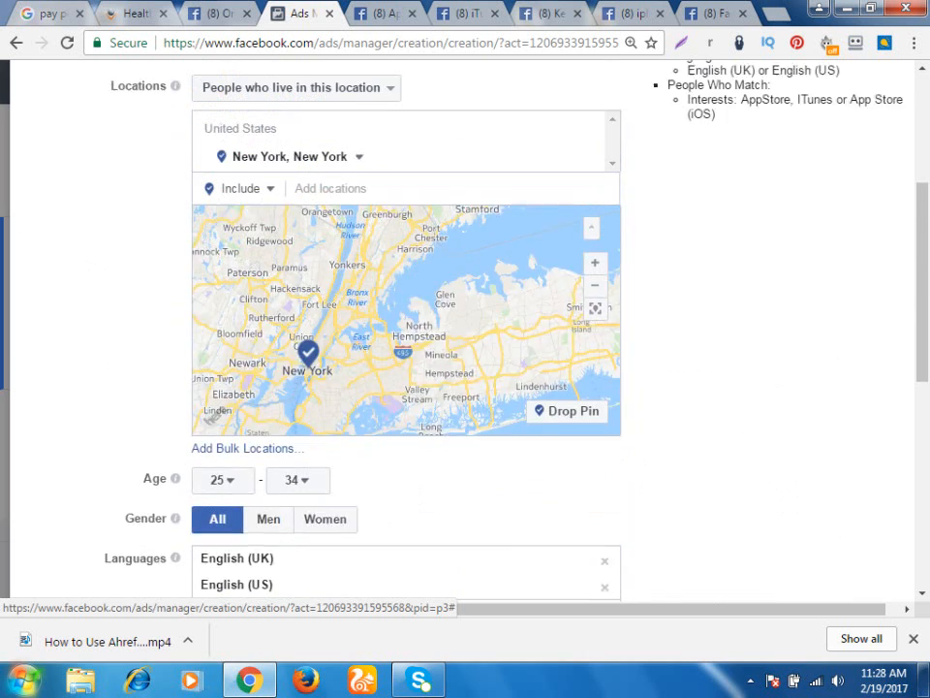
{"action": "scroll", "coordinate": [53, 256], "scroll_direction": "up", "scroll_amount": 3}
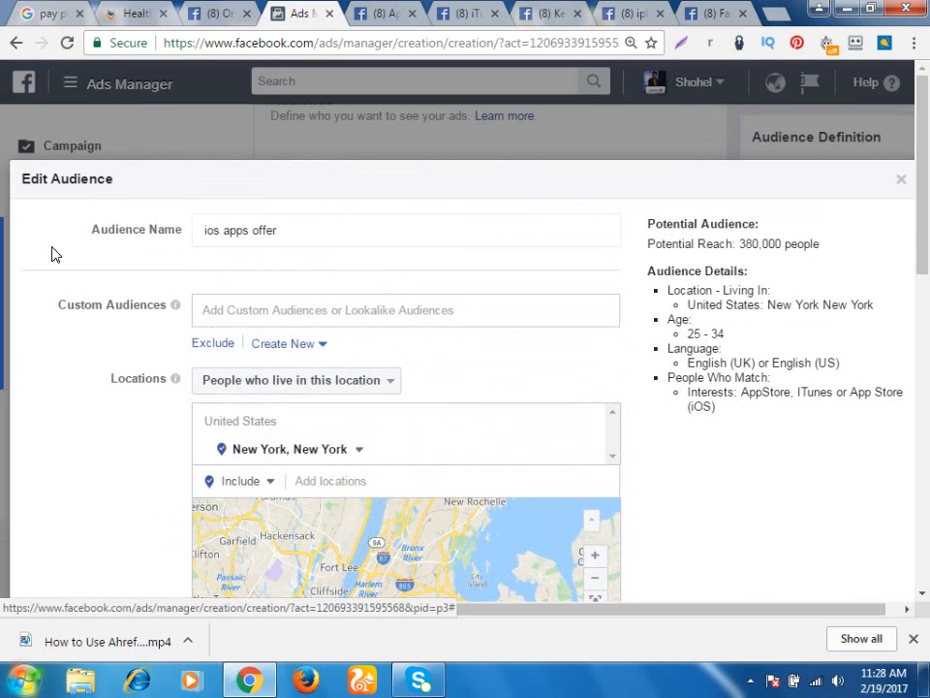
{"action": "scroll", "coordinate": [79, 409], "scroll_direction": "down", "scroll_amount": 10}
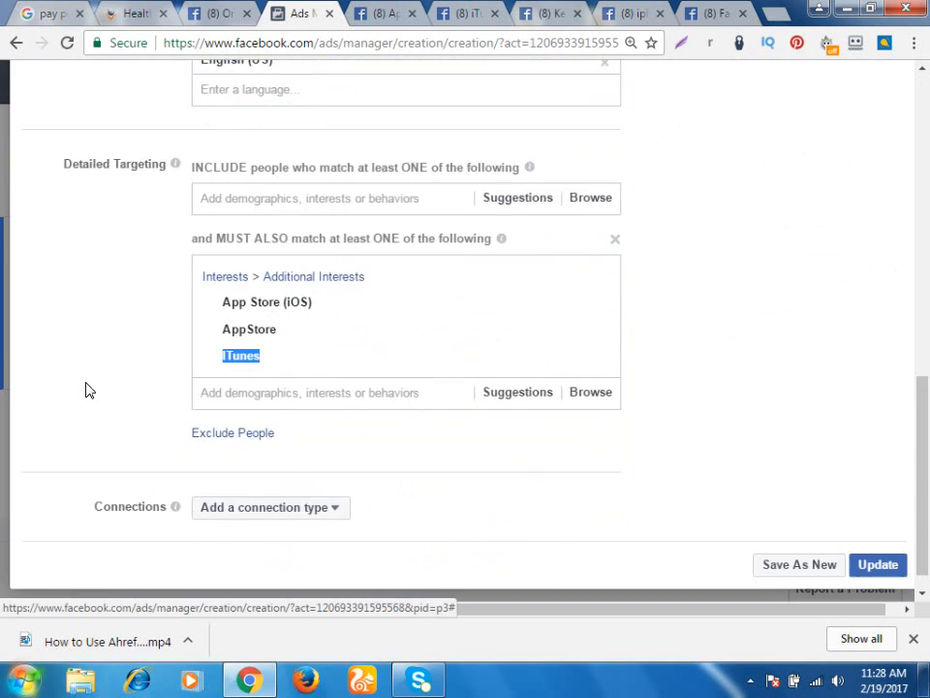
{"action": "right_click", "coordinate": [243, 333]}
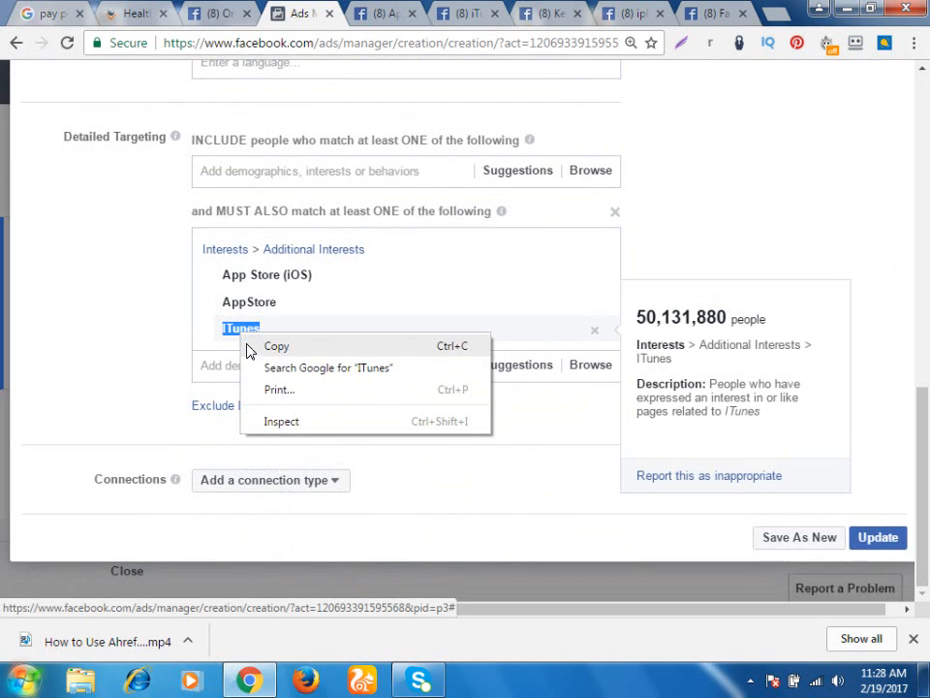
{"action": "left_click", "coordinate": [260, 352]}
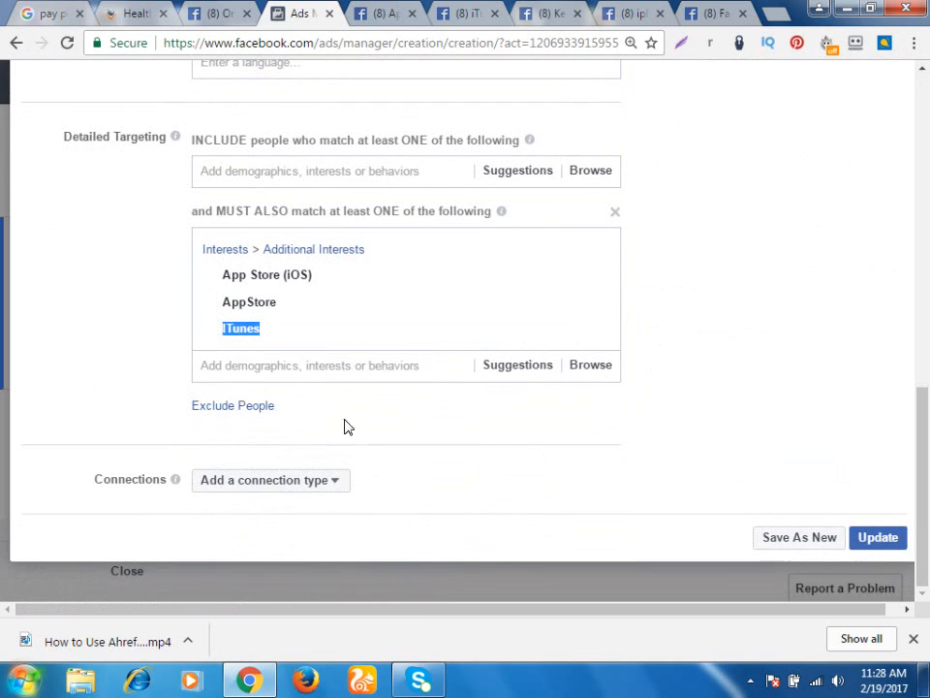
Add an exclusion to the detailed targeting for people with the interest ITunes, and check the potential reach
{"action": "left_click", "coordinate": [250, 411]}
{"action": "left_click", "coordinate": [277, 440]}
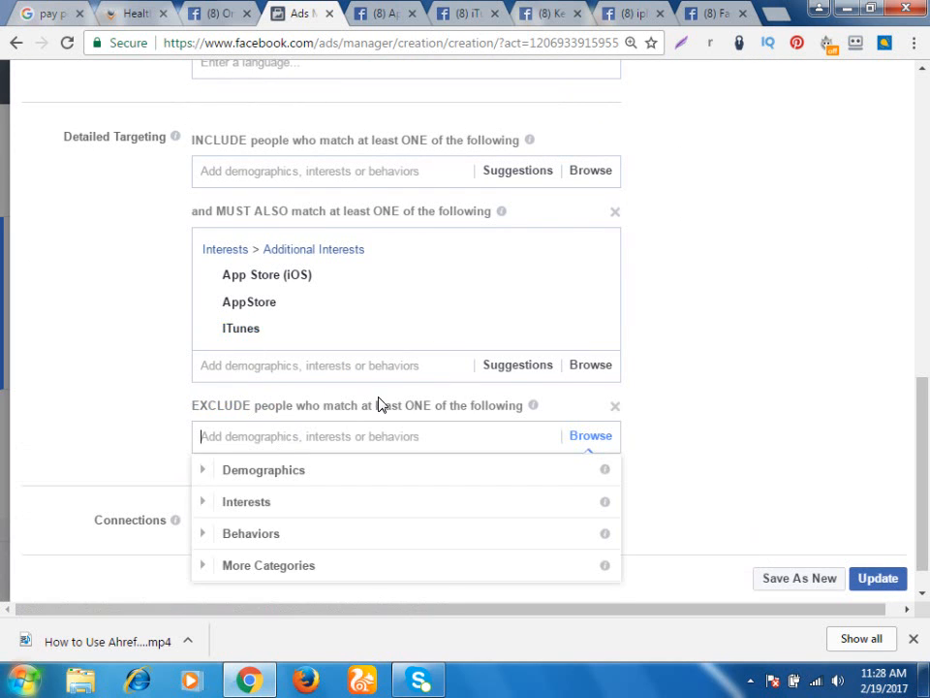
{"action": "scroll", "coordinate": [303, 419], "scroll_direction": "up", "scroll_amount": 1}
{"action": "scroll", "coordinate": [289, 416], "scroll_direction": "down", "scroll_amount": 1}
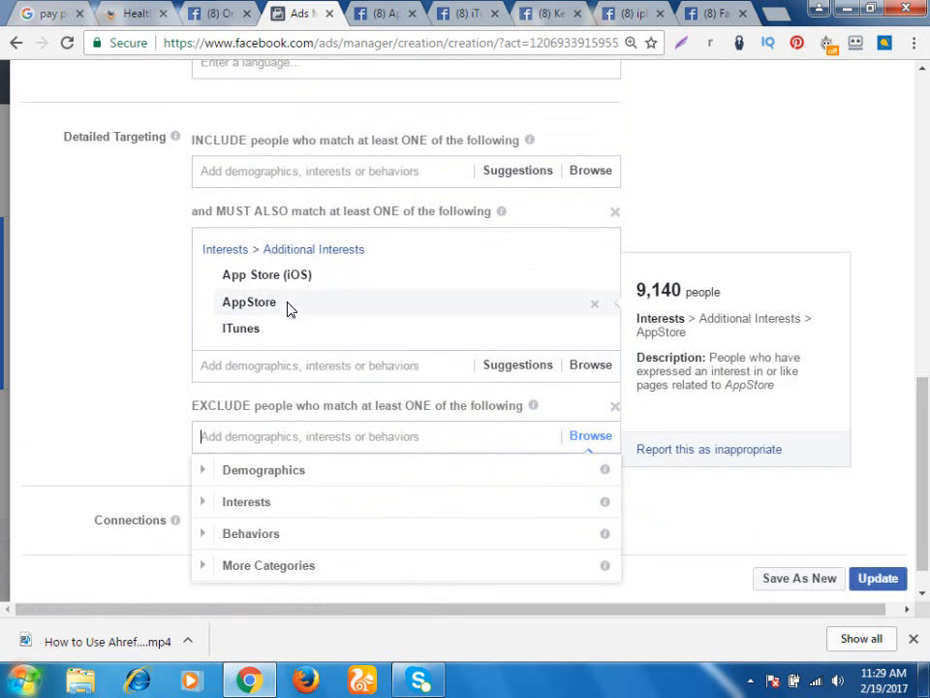
{"action": "key", "text": "ctrl+v"}
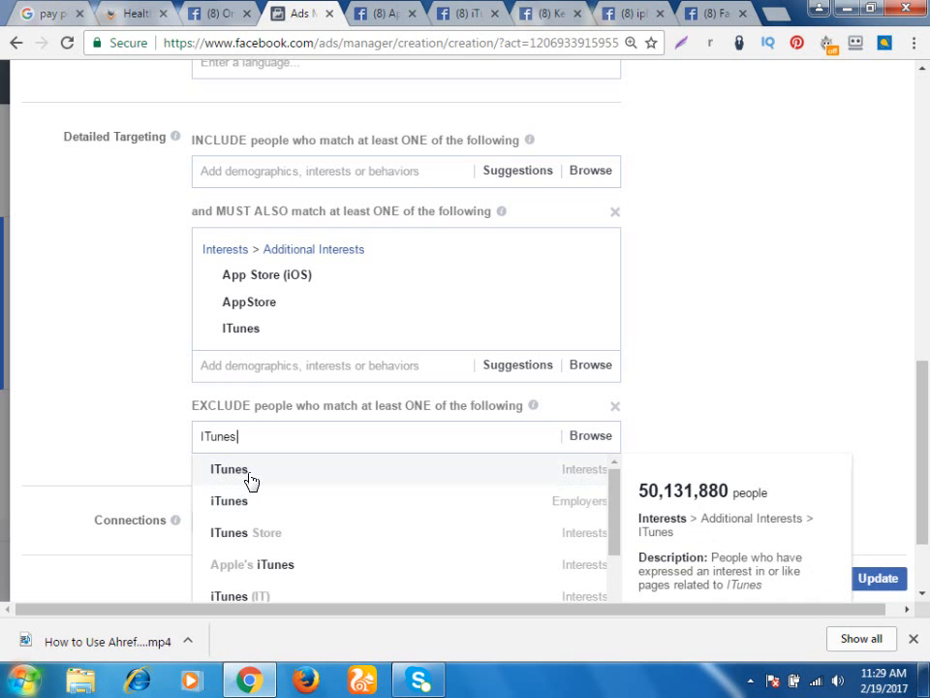
{"action": "left_click", "coordinate": [249, 474]}
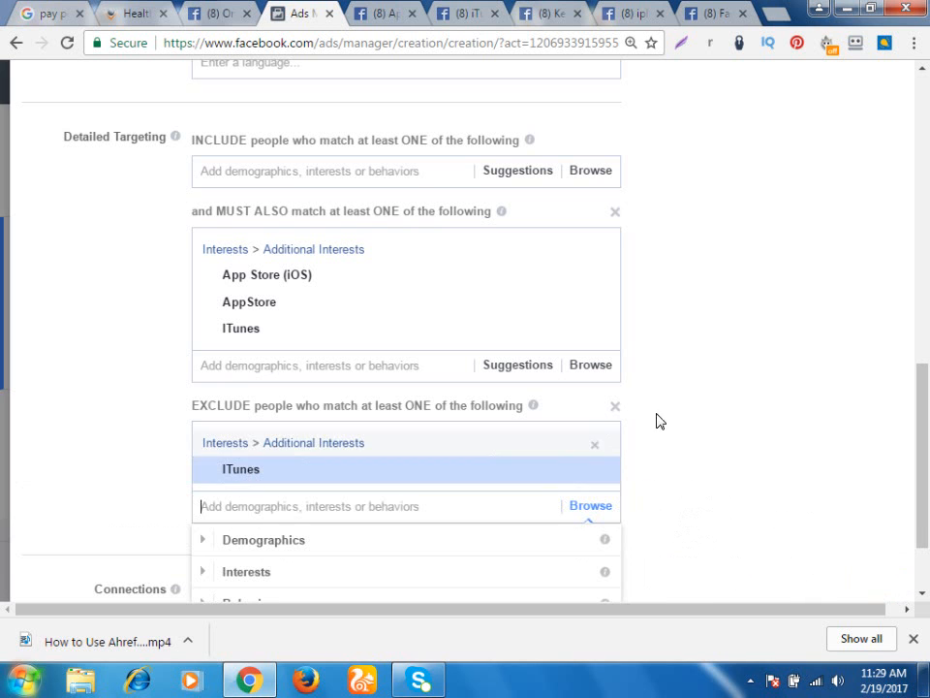
{"action": "scroll", "coordinate": [742, 326], "scroll_direction": "up", "scroll_amount": 10}
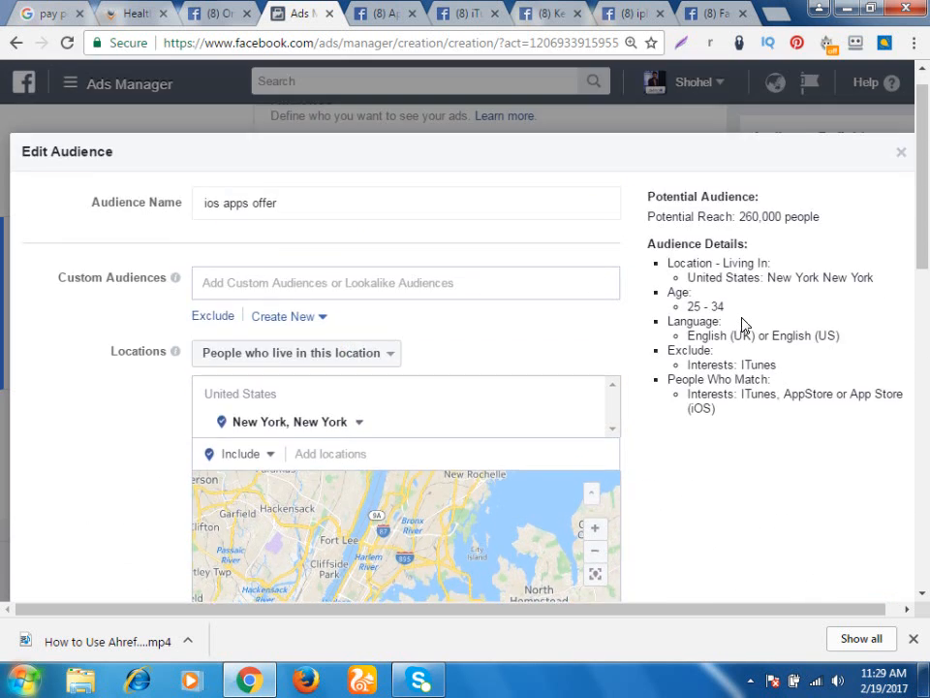
Remove the ITunes interest from the must-also-match group of the detailed targeting
{"action": "scroll", "coordinate": [742, 326], "scroll_direction": "down", "scroll_amount": 7}
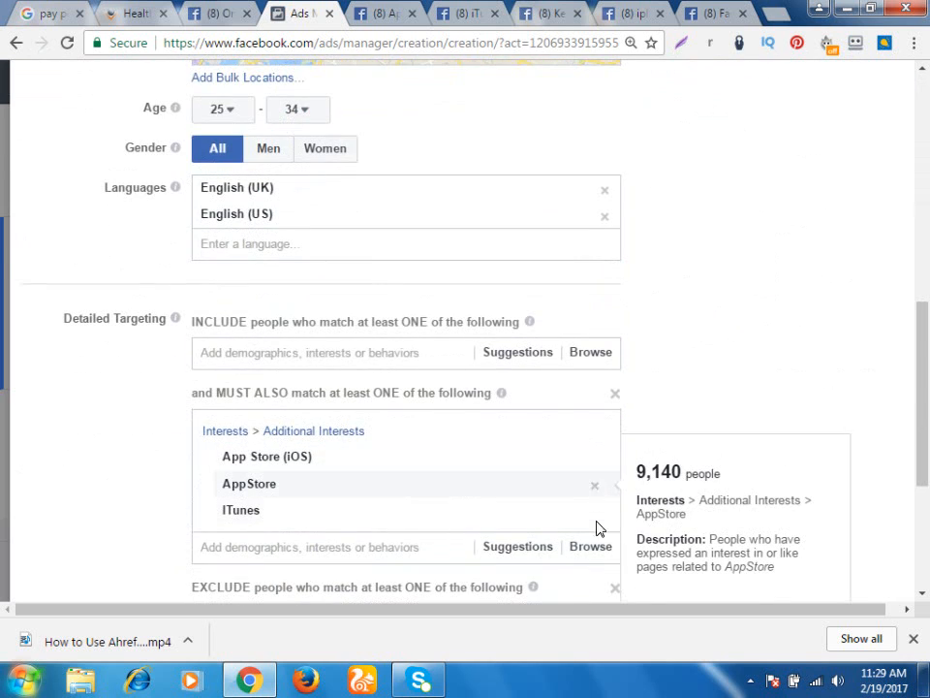
{"action": "left_click", "coordinate": [598, 510]}
{"action": "scroll", "coordinate": [743, 300], "scroll_direction": "up", "scroll_amount": 10}
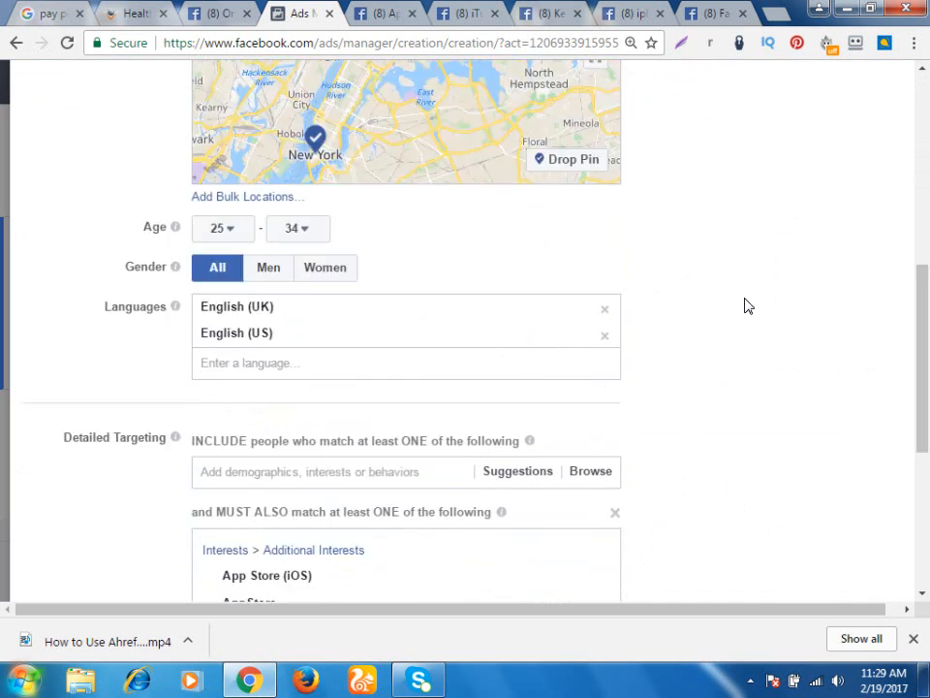
Review the must-also-match and excluded interests in the audience's detailed targeting
{"action": "scroll", "coordinate": [712, 335], "scroll_direction": "down", "scroll_amount": 10}
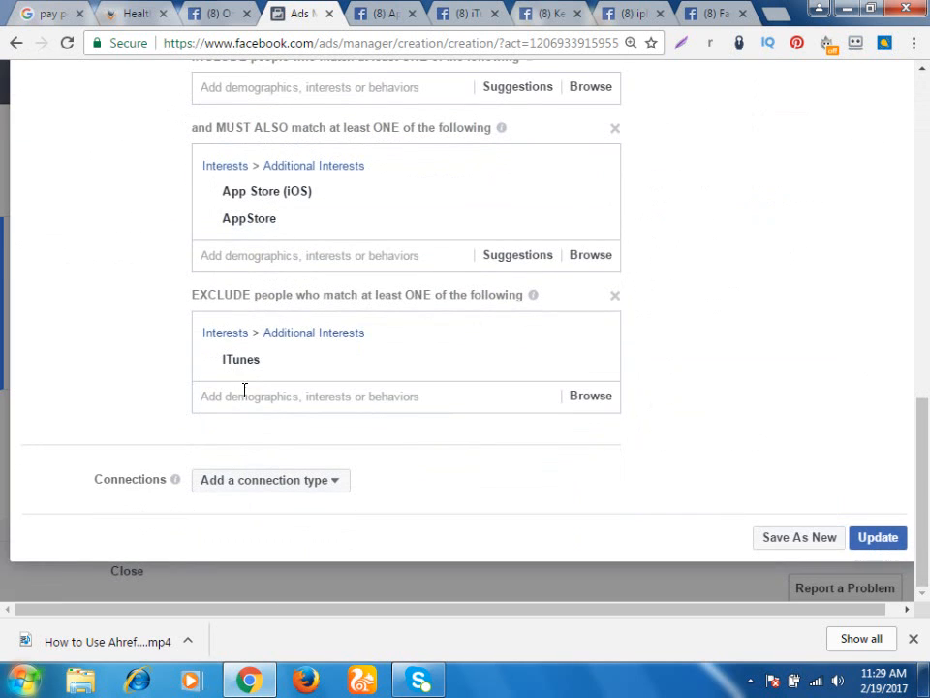
{"action": "scroll", "coordinate": [534, 280], "scroll_direction": "up", "scroll_amount": 4}
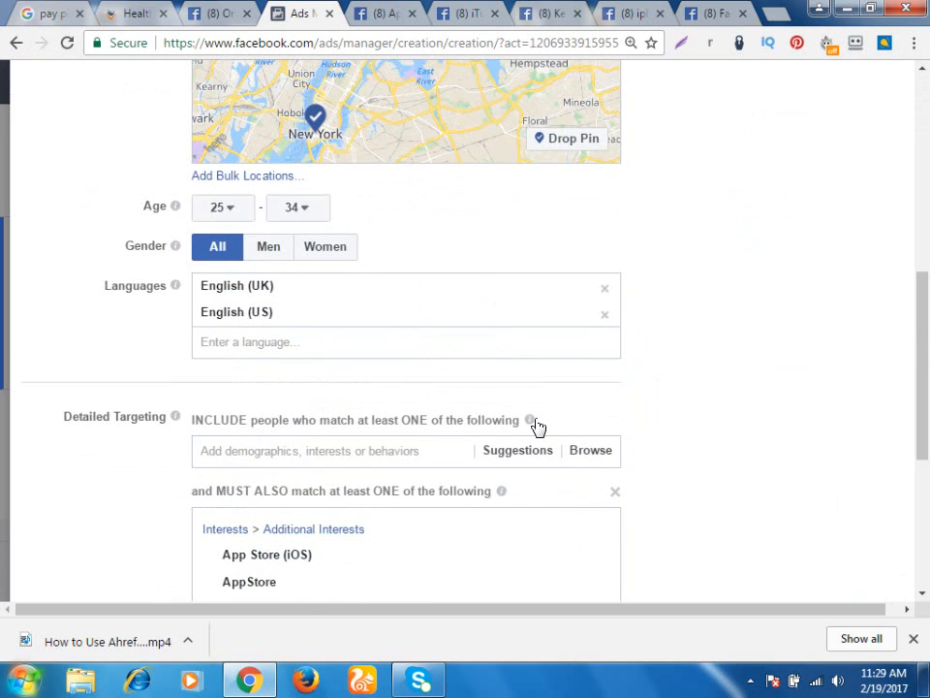
{"action": "mouse_move", "coordinate": [532, 419]}
{"action": "scroll", "coordinate": [537, 426], "scroll_direction": "down", "scroll_amount": 2}
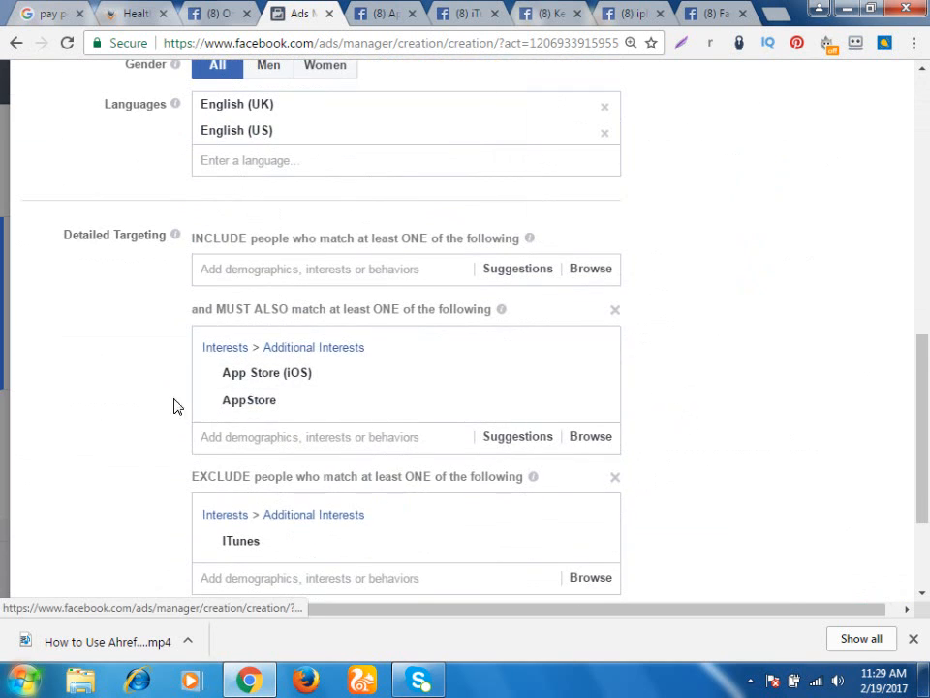
{"action": "mouse_move", "coordinate": [313, 400]}
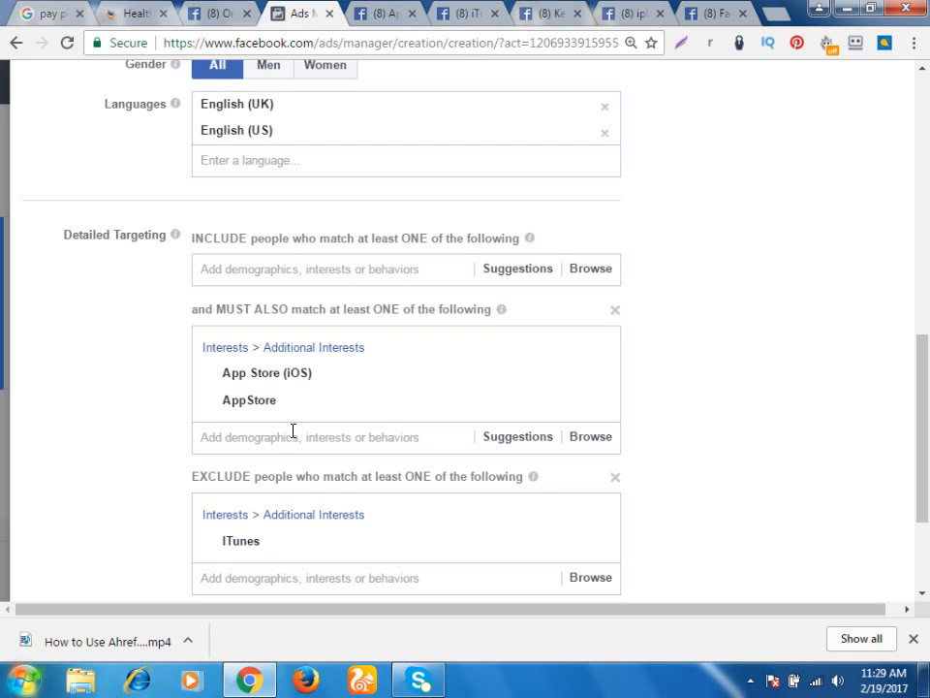
{"action": "mouse_move", "coordinate": [291, 376]}
{"action": "mouse_move", "coordinate": [239, 547]}
{"action": "scroll", "coordinate": [416, 442], "scroll_direction": "down", "scroll_amount": 2}
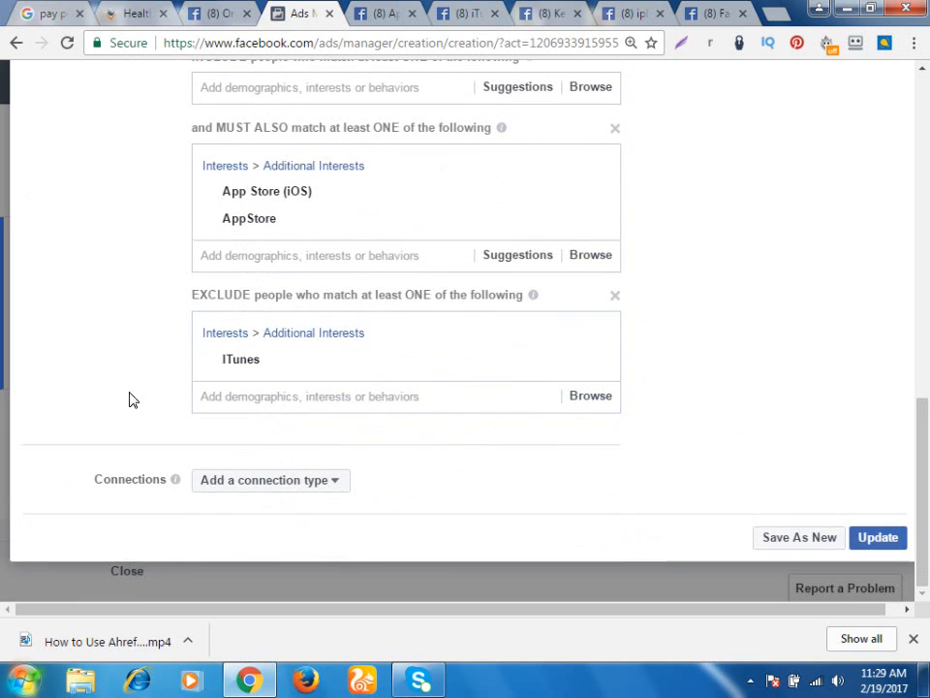
{"action": "scroll", "coordinate": [308, 494], "scroll_direction": "up", "scroll_amount": 2}
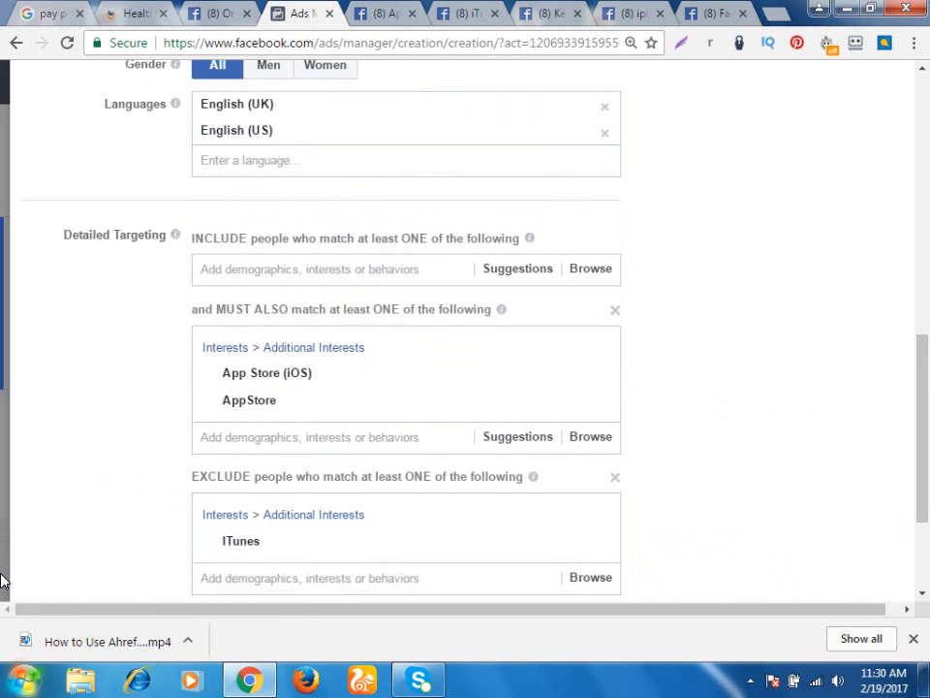
{"action": "scroll", "coordinate": [444, 423], "scroll_direction": "down", "scroll_amount": 2}
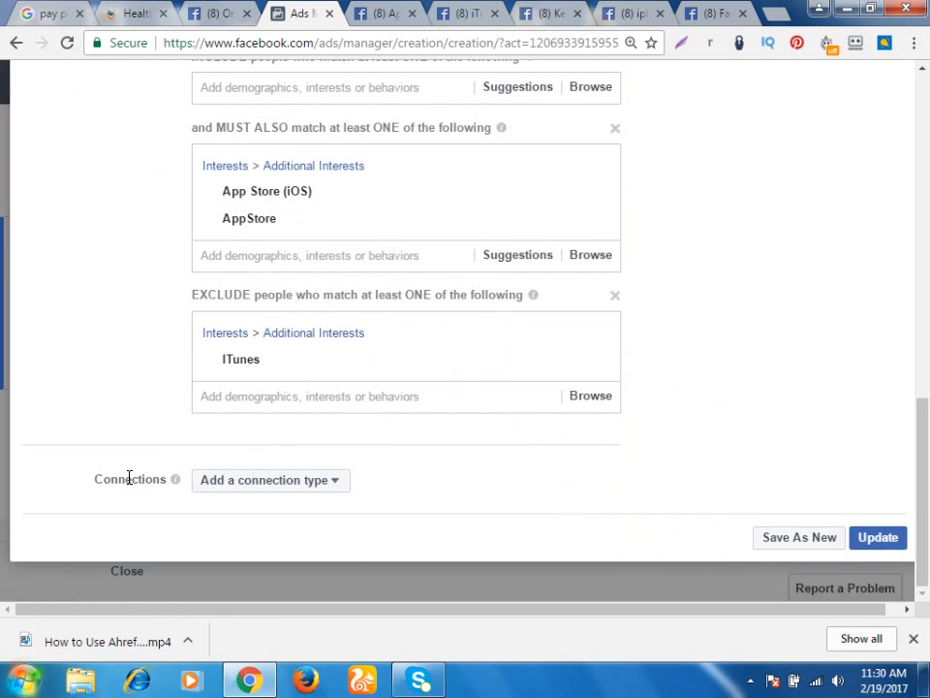
Add a Facebook Pages connection of type "Exclude people who like your Page" and update the saved audience
{"action": "left_click", "coordinate": [320, 486]}
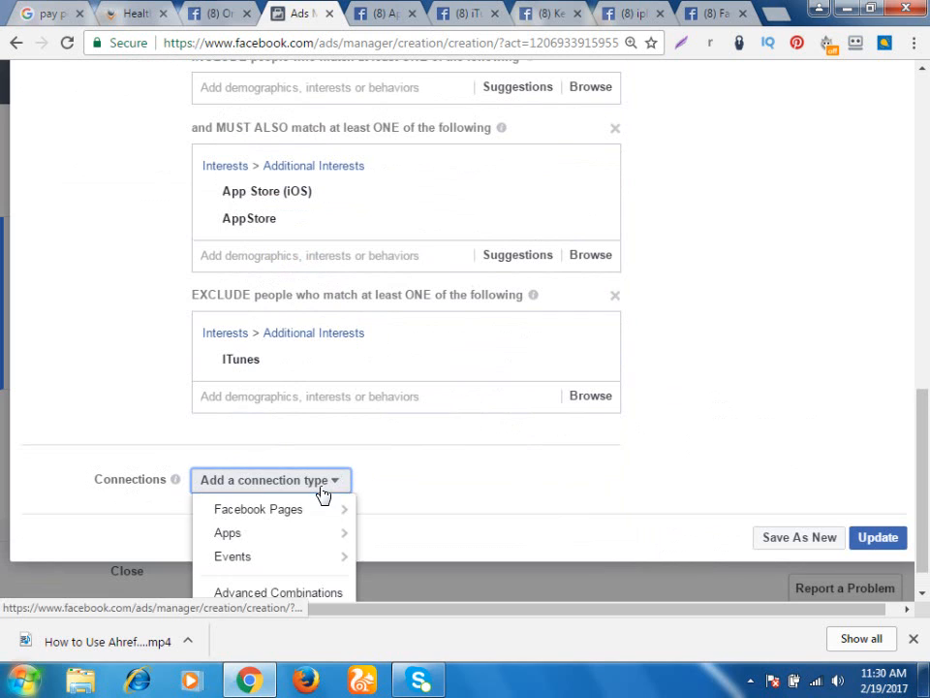
{"action": "mouse_move", "coordinate": [271, 524]}
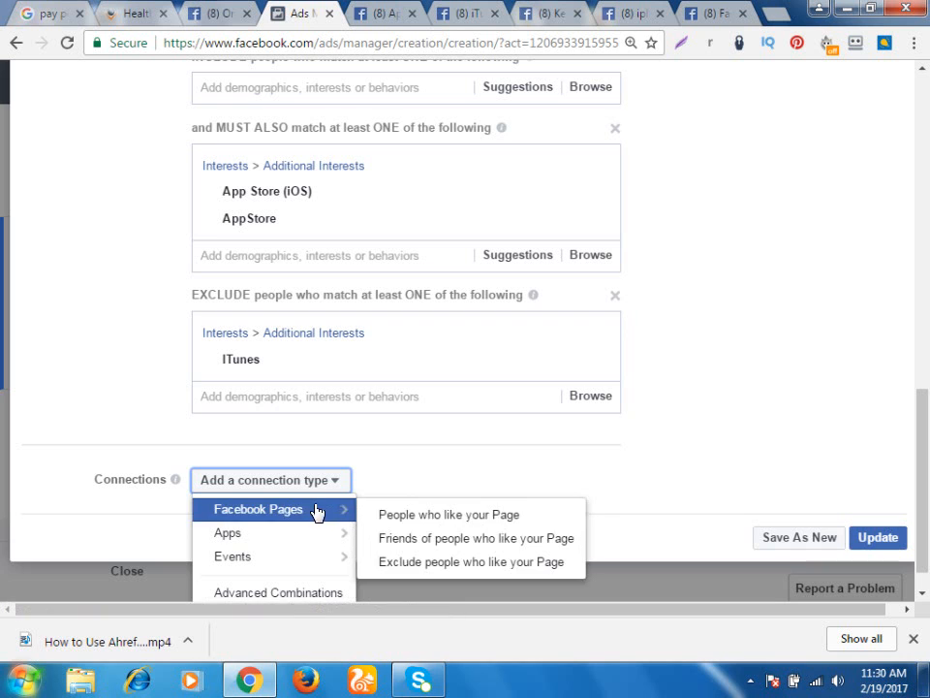
{"action": "left_click", "coordinate": [451, 564]}
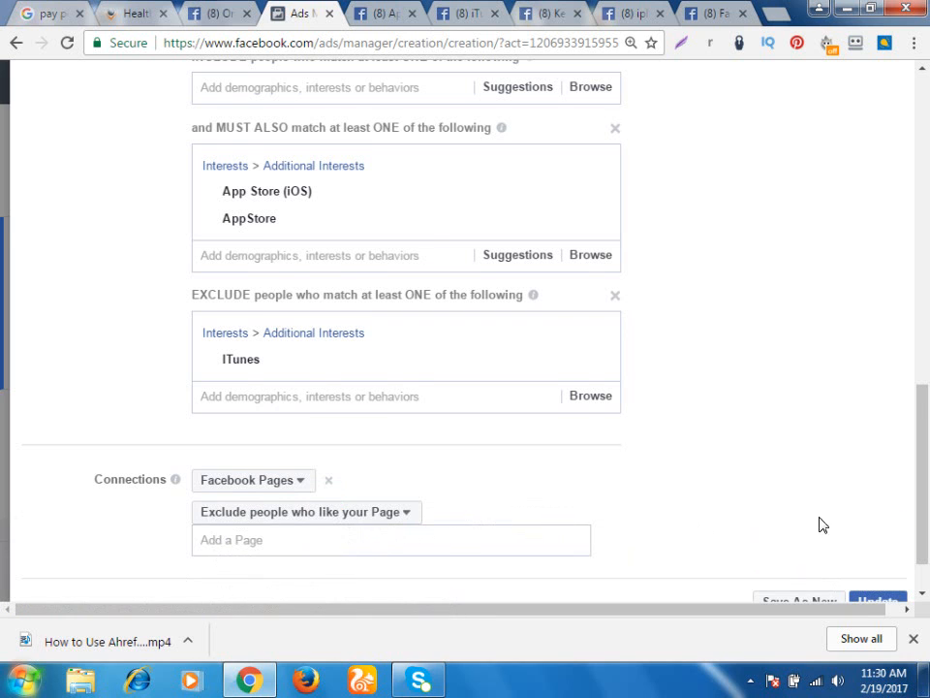
{"action": "scroll", "coordinate": [825, 517], "scroll_direction": "down", "scroll_amount": 2}
{"action": "left_click", "coordinate": [881, 540]}
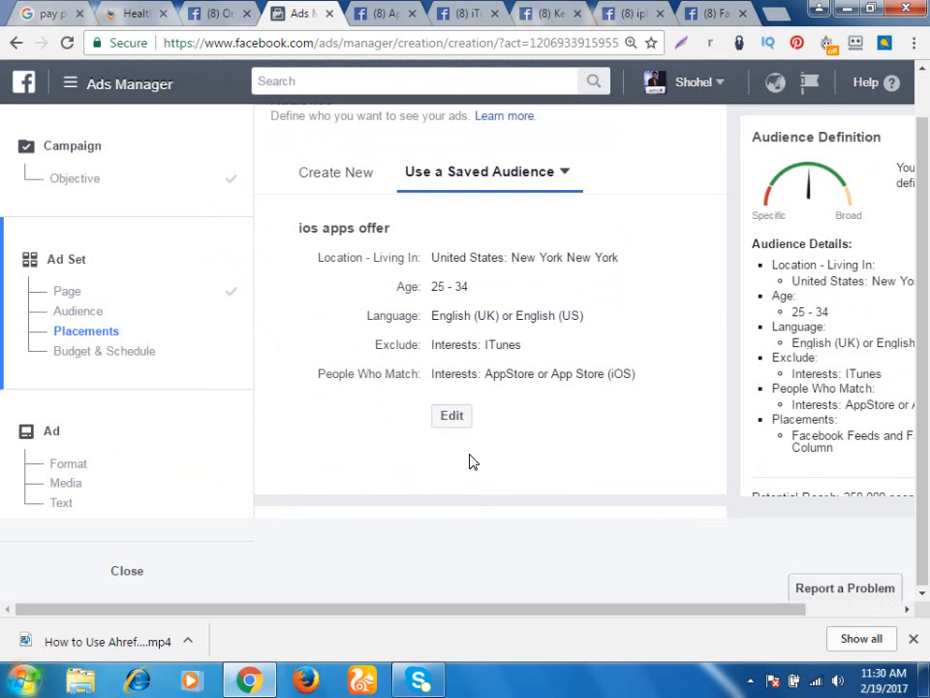
Read the automatic placements description and switch the ad set's placements to Edit Placements
{"action": "scroll", "coordinate": [478, 397], "scroll_direction": "down", "scroll_amount": 3}
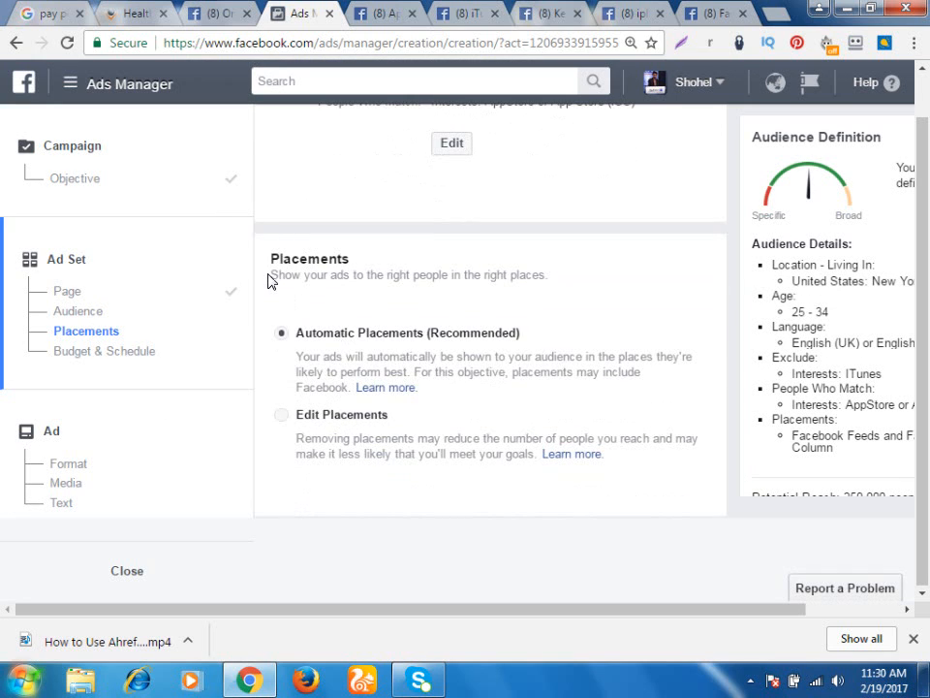
{"action": "scroll", "coordinate": [271, 280], "scroll_direction": "down", "scroll_amount": 1}
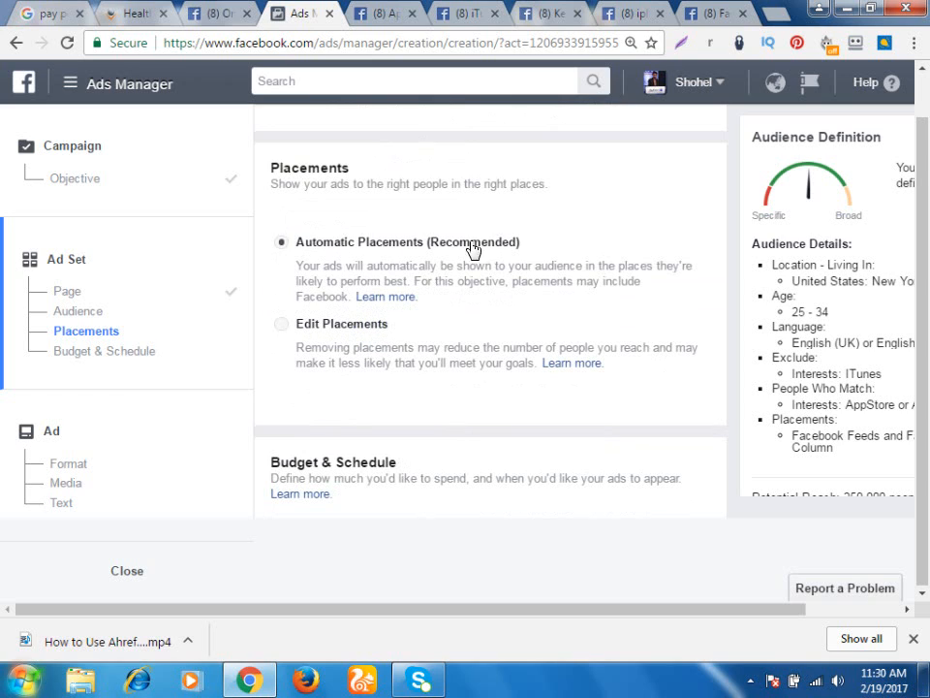
{"action": "left_click_drag", "start_coordinate": [297, 267], "coordinate": [353, 267]}
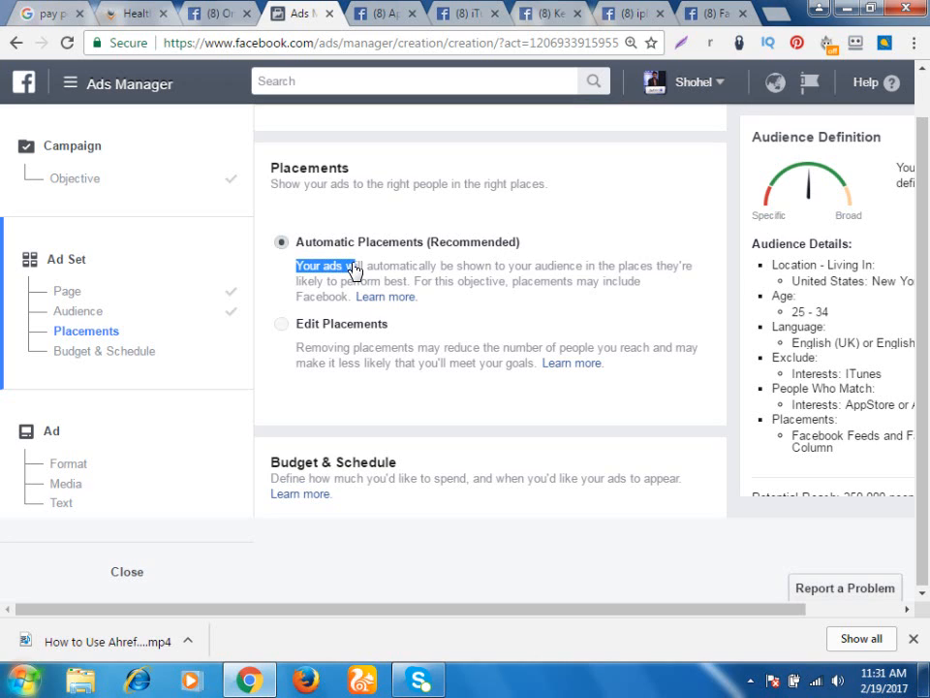
{"action": "left_click", "coordinate": [573, 222]}
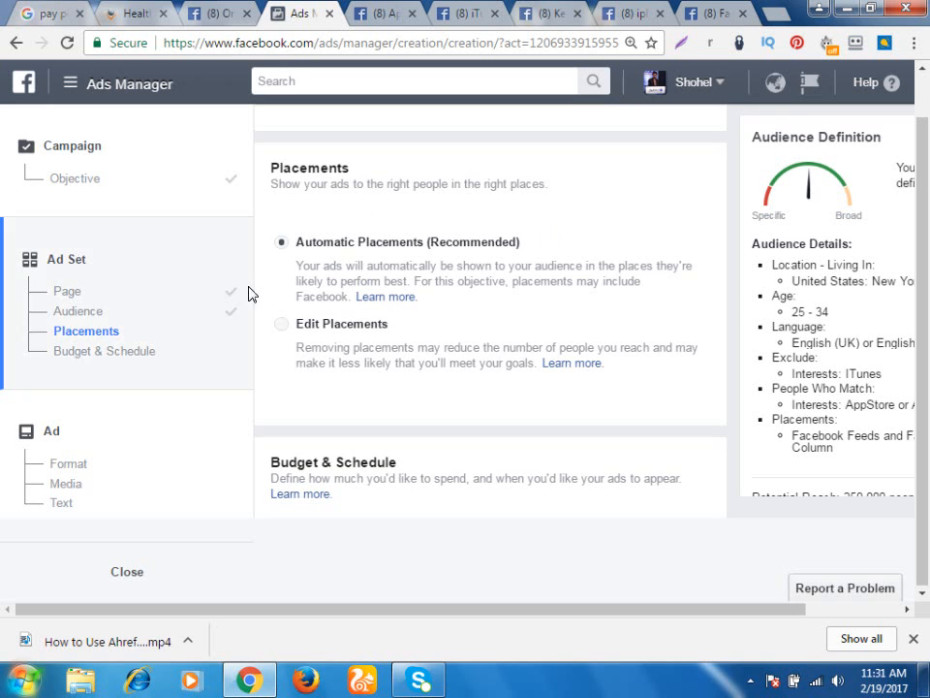
{"action": "left_click", "coordinate": [283, 325]}
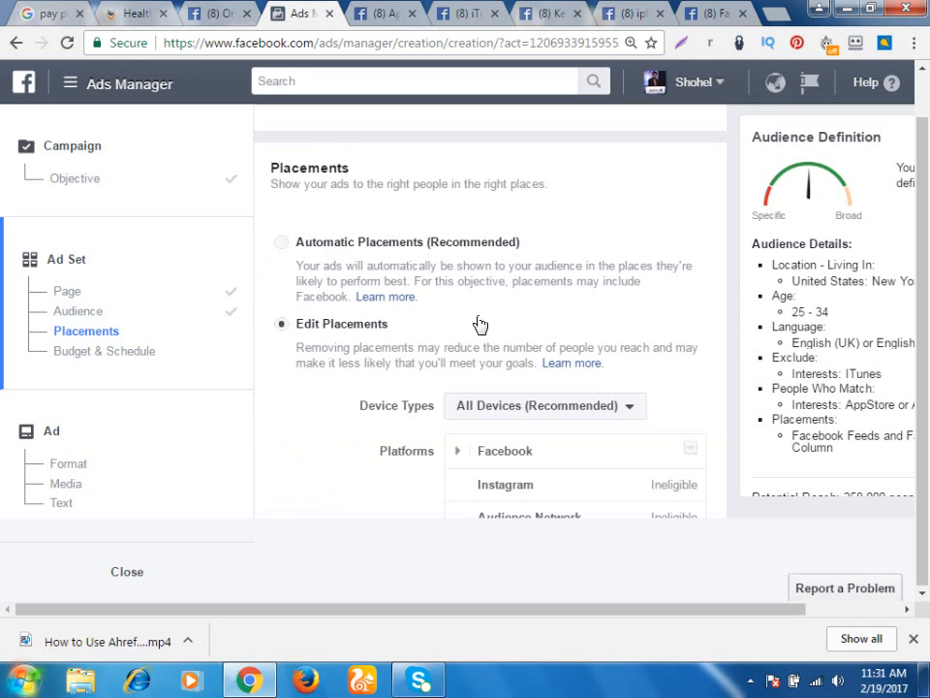
Select Edit Placements for the ad set and limit the device types to Mobile Only
{"action": "scroll", "coordinate": [426, 319], "scroll_direction": "down", "scroll_amount": 1}
{"action": "left_click", "coordinate": [542, 326]}
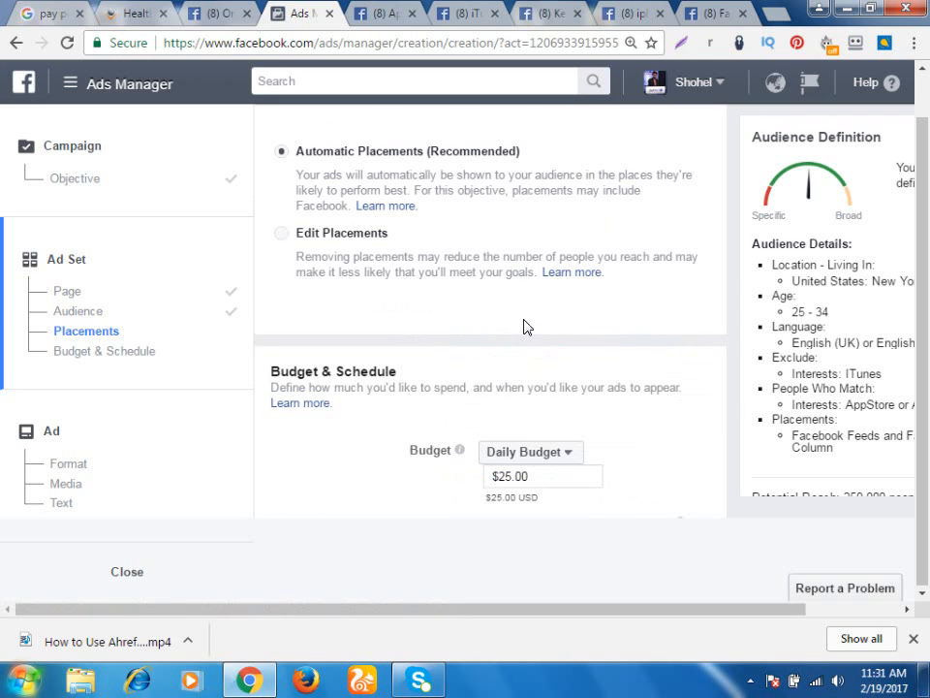
{"action": "scroll", "coordinate": [527, 382], "scroll_direction": "down", "scroll_amount": 2}
{"action": "scroll", "coordinate": [486, 341], "scroll_direction": "up", "scroll_amount": 2}
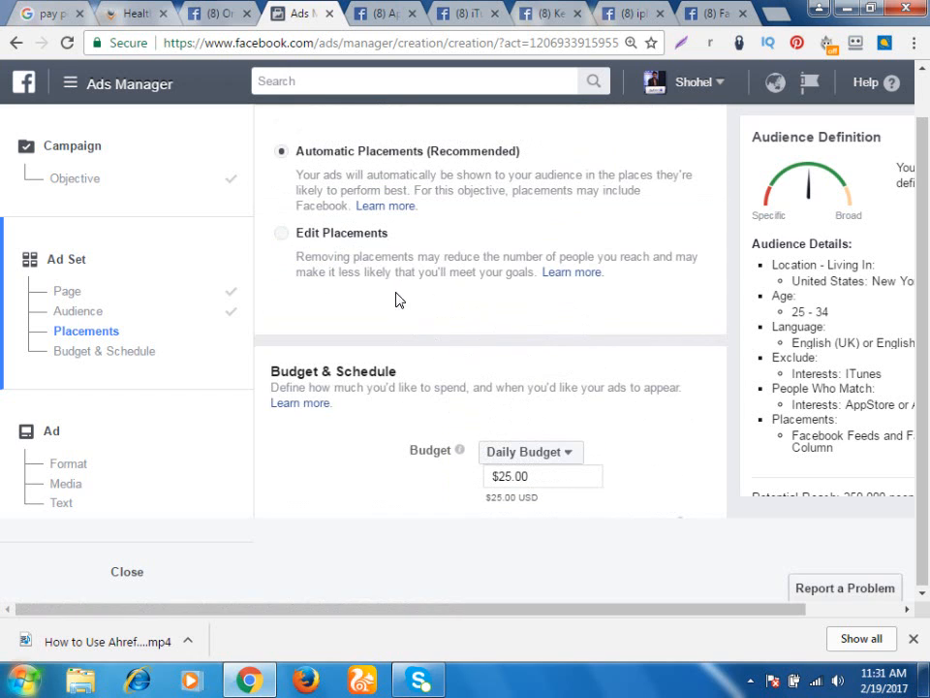
{"action": "left_click", "coordinate": [296, 236]}
{"action": "left_click", "coordinate": [627, 326]}
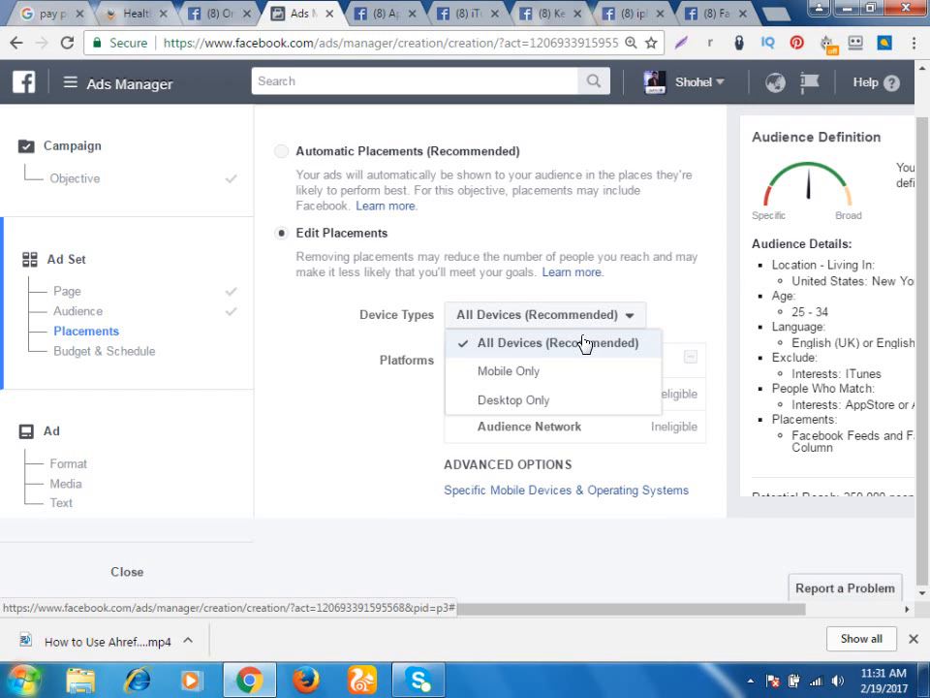
{"action": "left_click", "coordinate": [549, 371]}
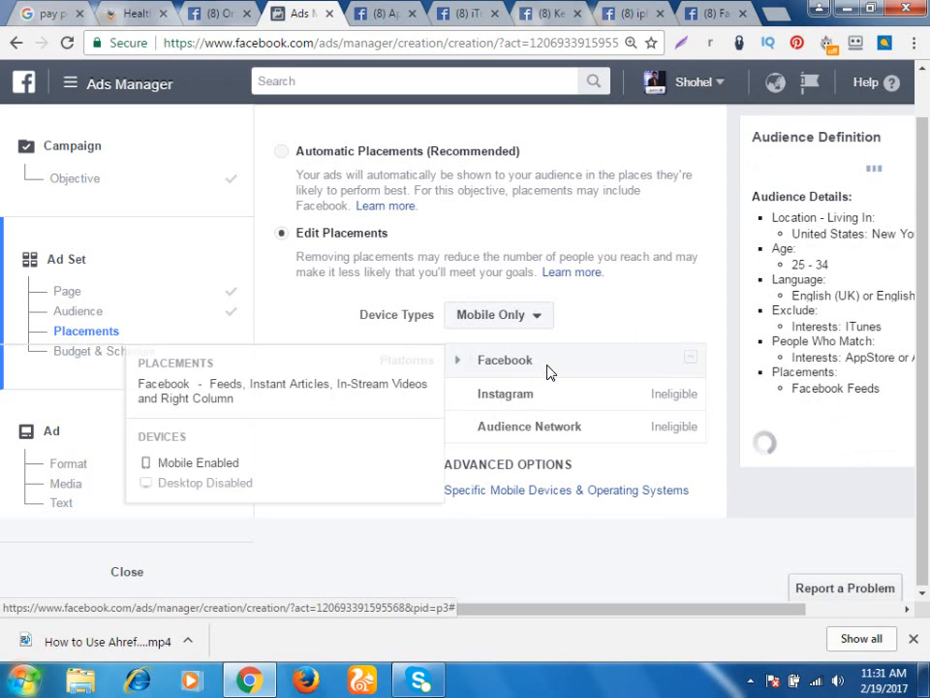
Restrict the specific mobile devices to iOS Devices Only and remove all iPads and iPods from the included devices
{"action": "scroll", "coordinate": [552, 292], "scroll_direction": "down", "scroll_amount": 1}
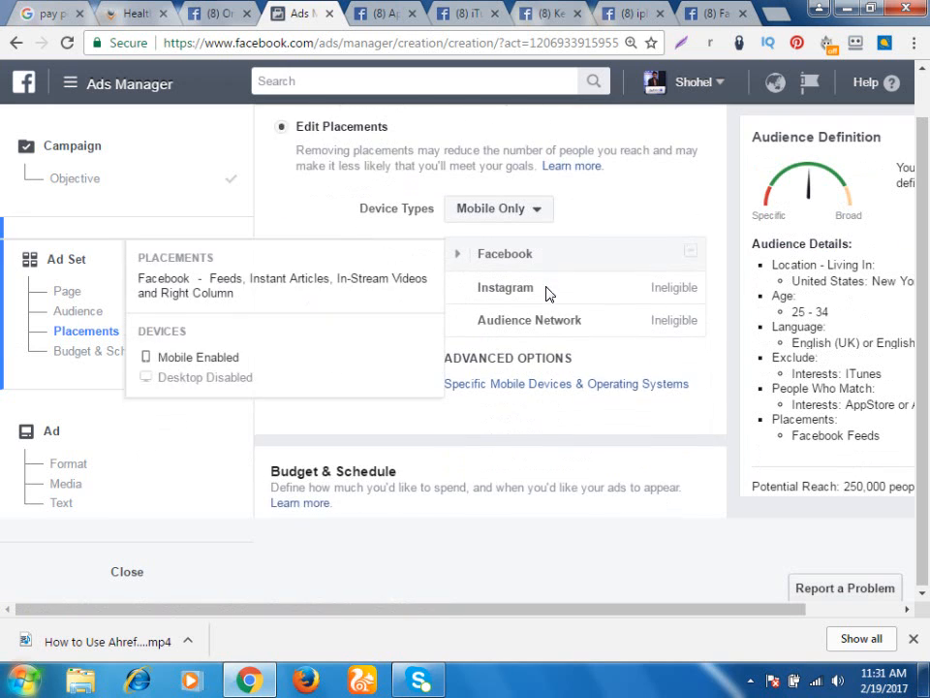
{"action": "scroll", "coordinate": [546, 289], "scroll_direction": "down", "scroll_amount": 1}
{"action": "scroll", "coordinate": [509, 202], "scroll_direction": "up", "scroll_amount": 1}
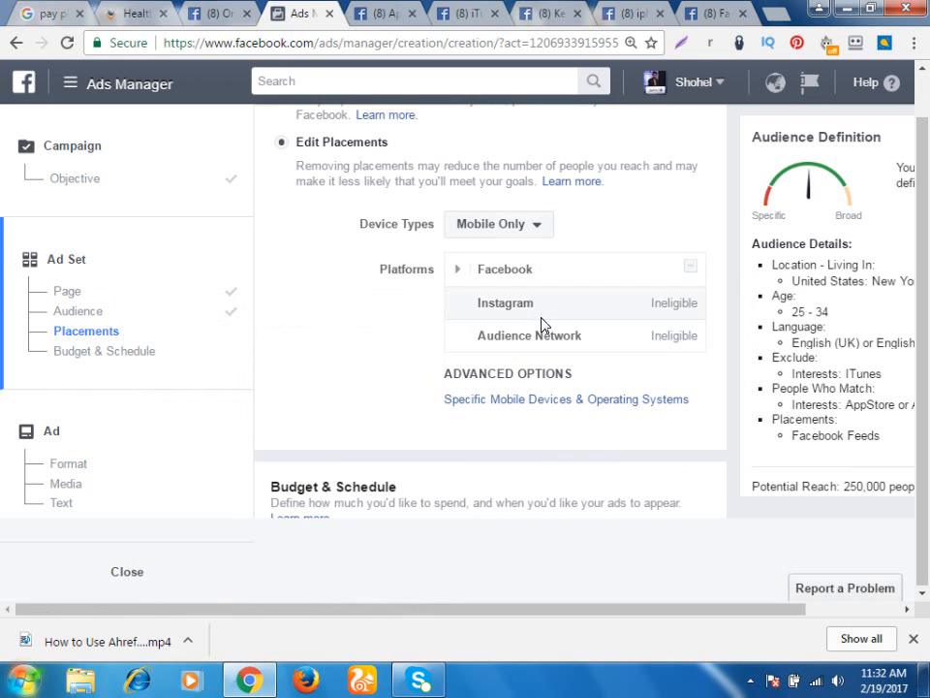
{"action": "mouse_move", "coordinate": [539, 332]}
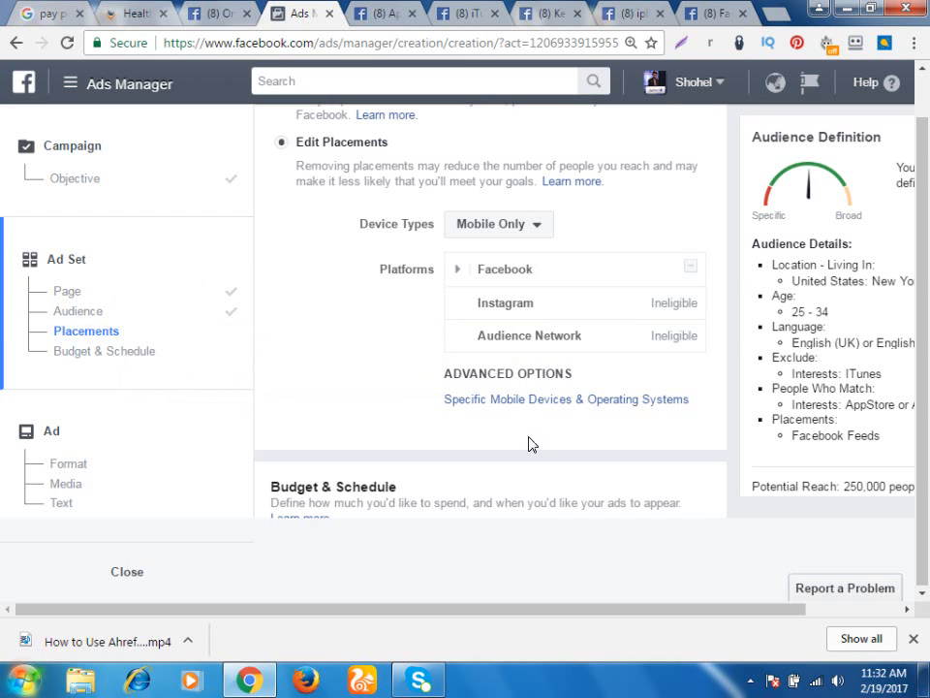
{"action": "left_click", "coordinate": [551, 412]}
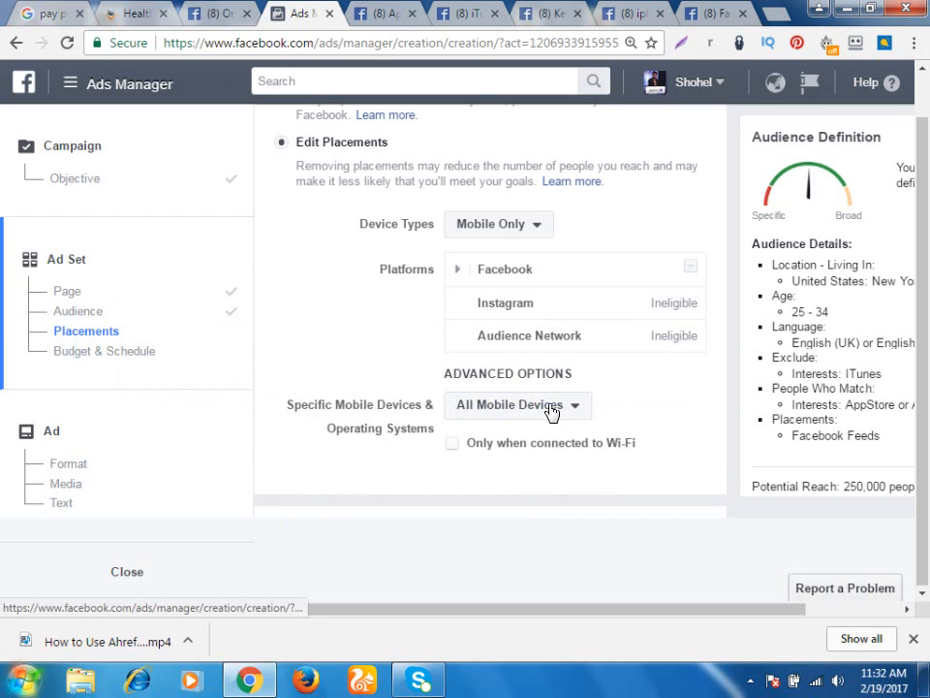
{"action": "left_click", "coordinate": [533, 413]}
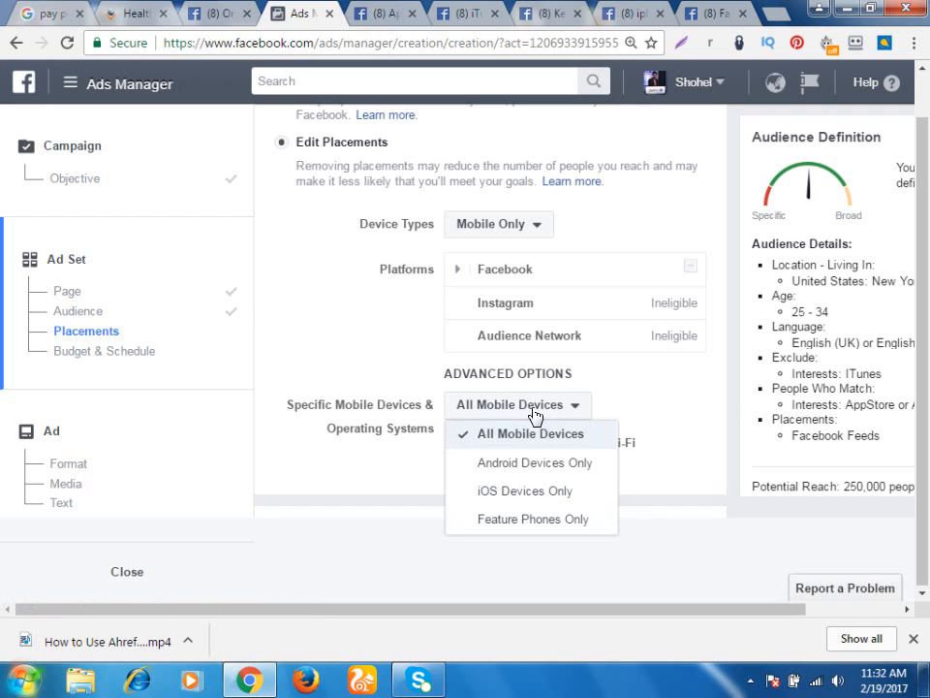
{"action": "left_click", "coordinate": [513, 497]}
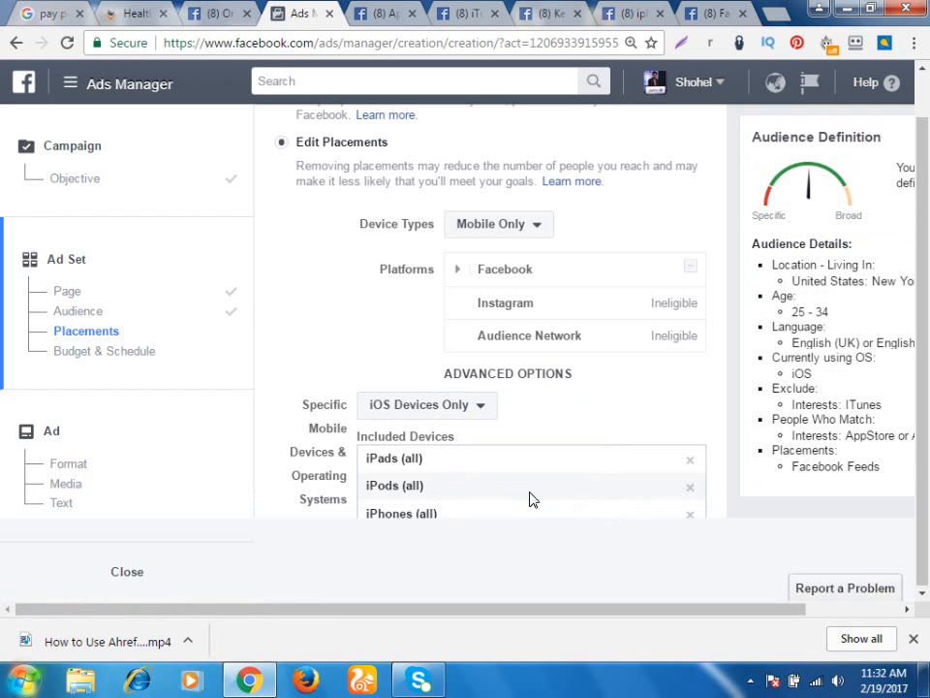
{"action": "left_click", "coordinate": [690, 459]}
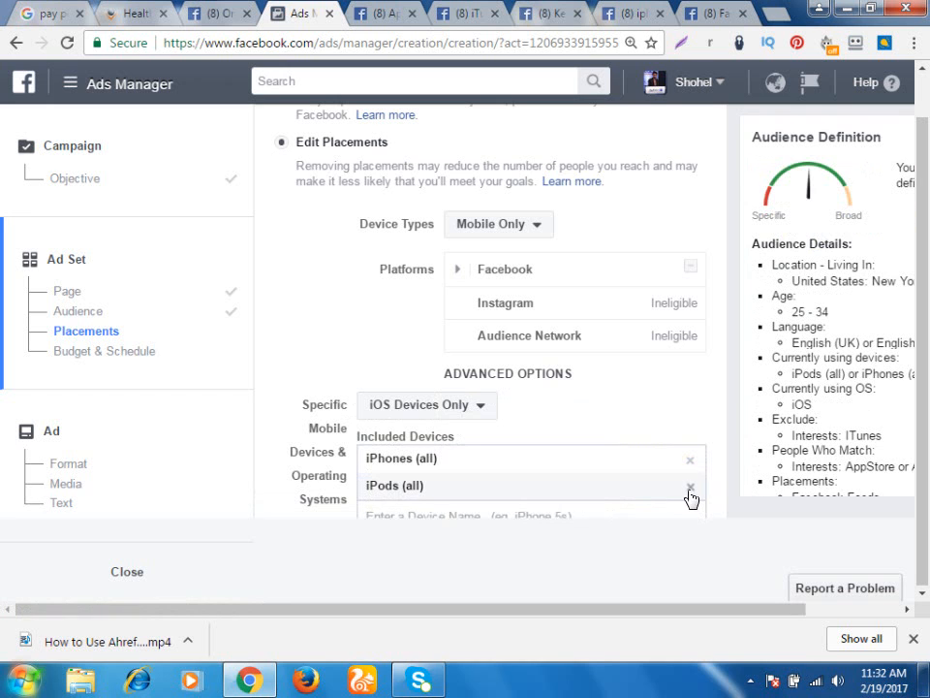
{"action": "left_click", "coordinate": [689, 487]}
Show the excluded devices field and look through the minimum OS version options without changing them
{"action": "scroll", "coordinate": [502, 292], "scroll_direction": "down", "scroll_amount": 3}
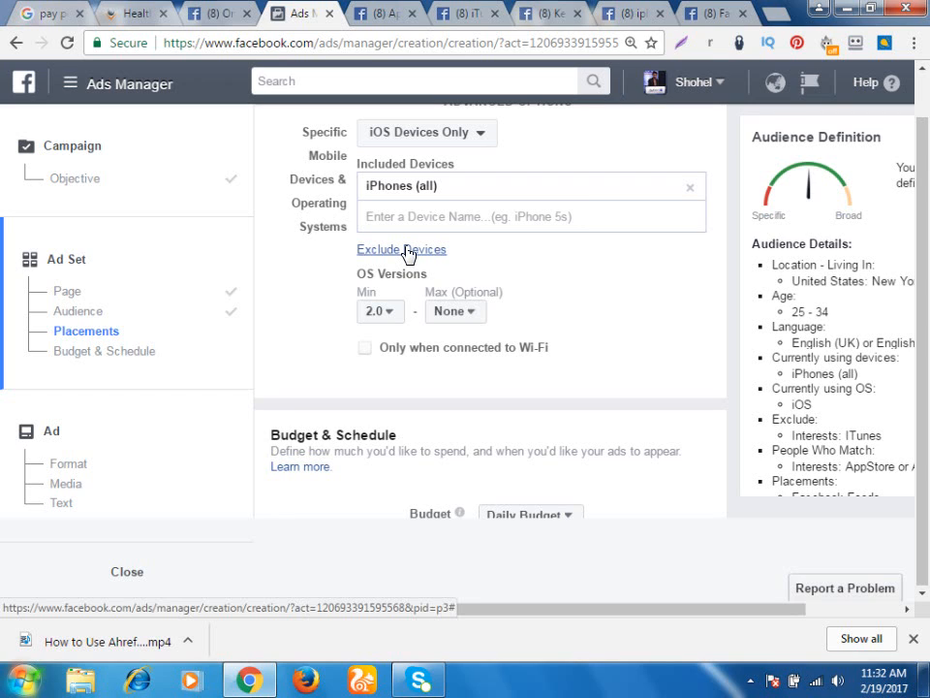
{"action": "left_click", "coordinate": [407, 251]}
{"action": "left_click", "coordinate": [445, 273]}
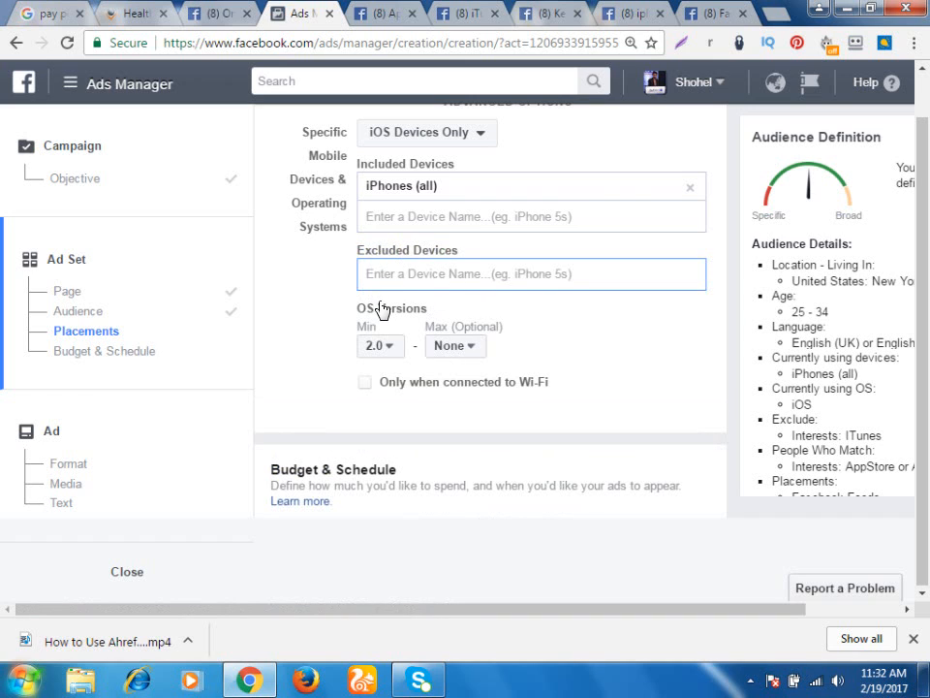
{"action": "left_click", "coordinate": [396, 351]}
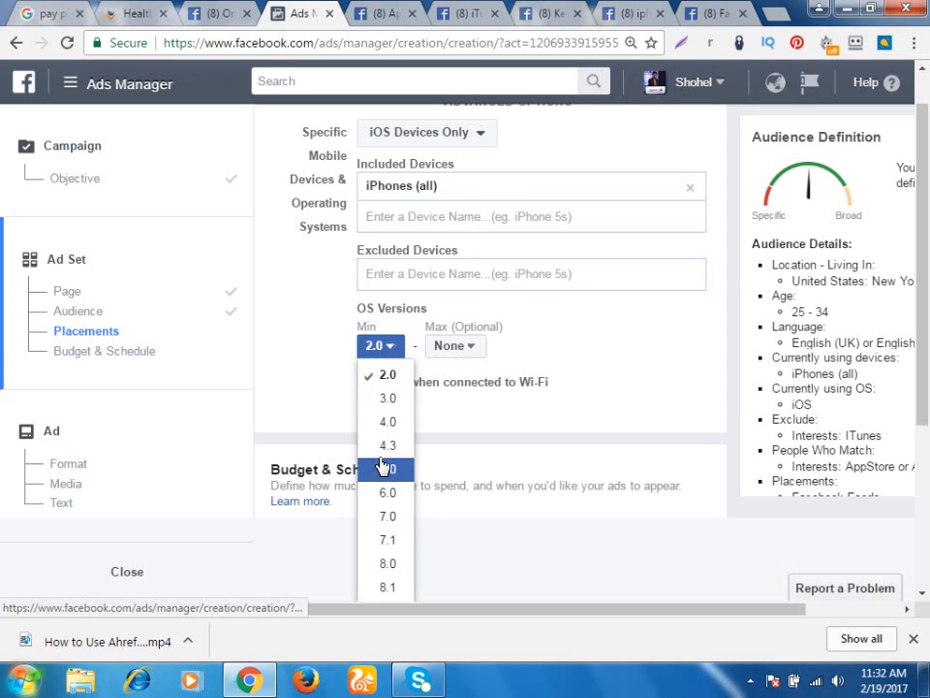
{"action": "left_click", "coordinate": [278, 381]}
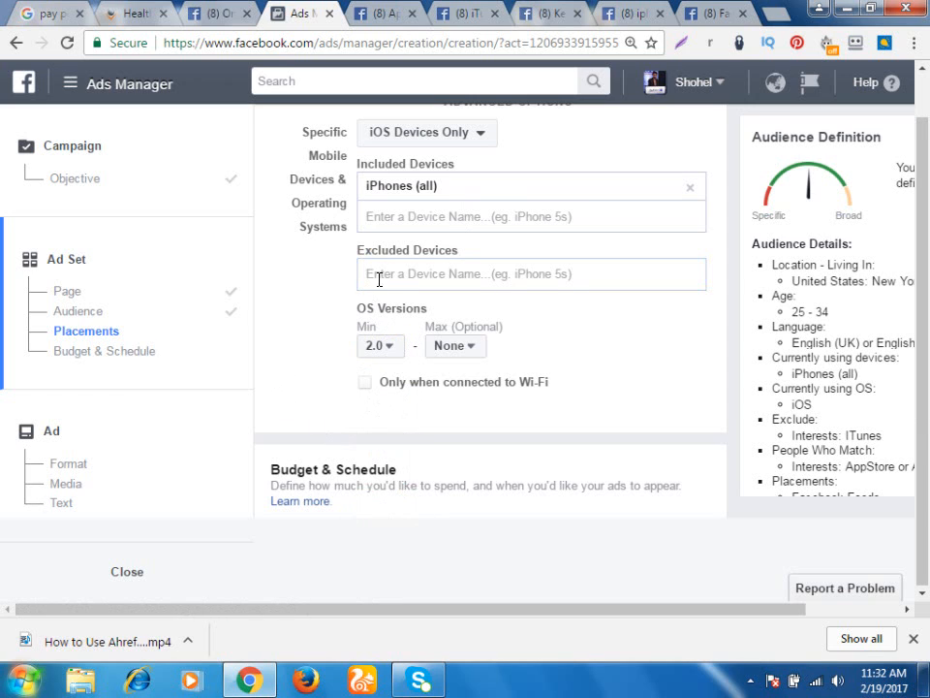
Find "iphone 7" among the included devices and target the Apple iPhone 7 Plus
{"action": "left_click", "coordinate": [444, 210]}
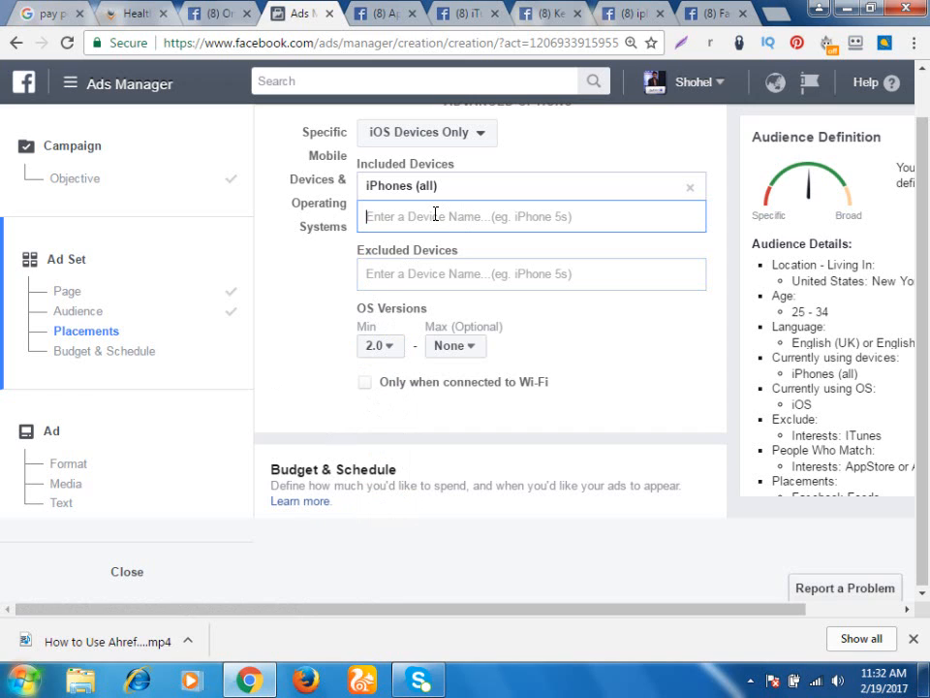
{"action": "type", "text": "iphone"}
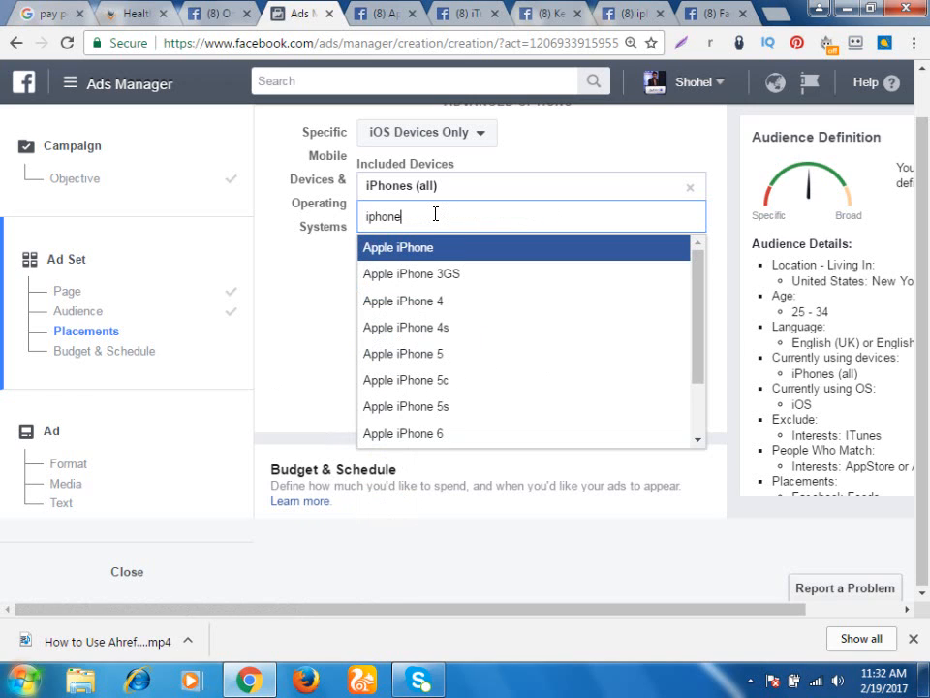
{"action": "type", "text": " 7"}
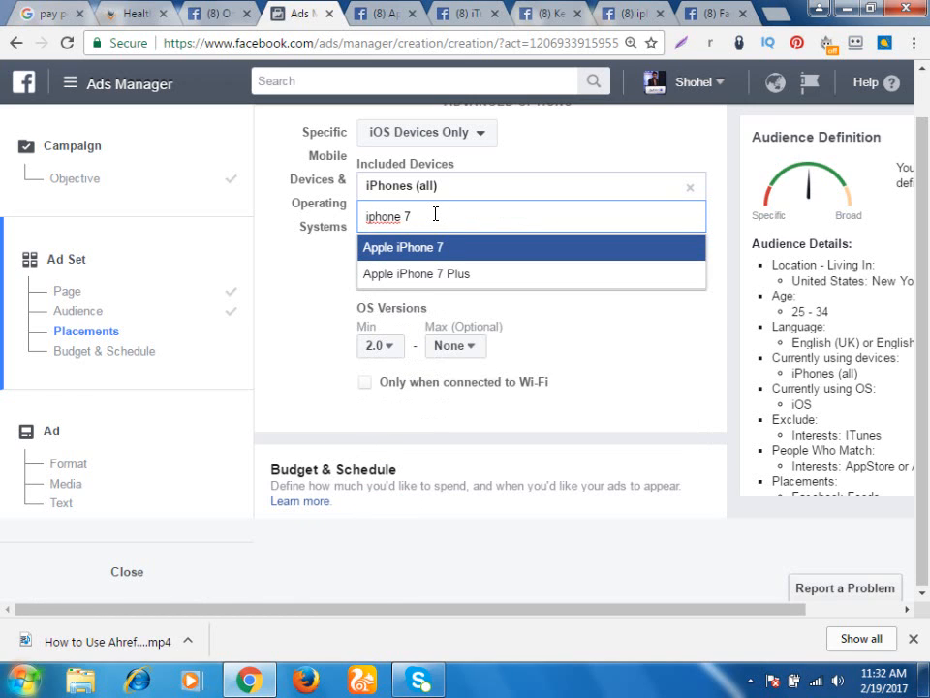
{"action": "left_click", "coordinate": [431, 273]}
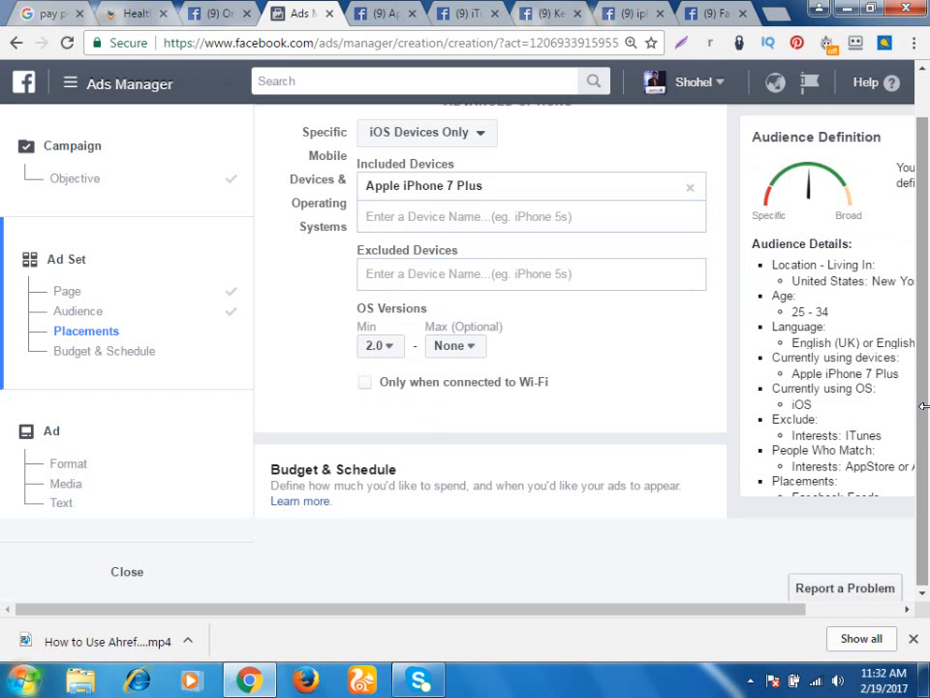
Check the audience's potential reach and estimated daily reach, and review the Wi-Fi-only option
{"action": "scroll", "coordinate": [828, 343], "scroll_direction": "down", "scroll_amount": 3}
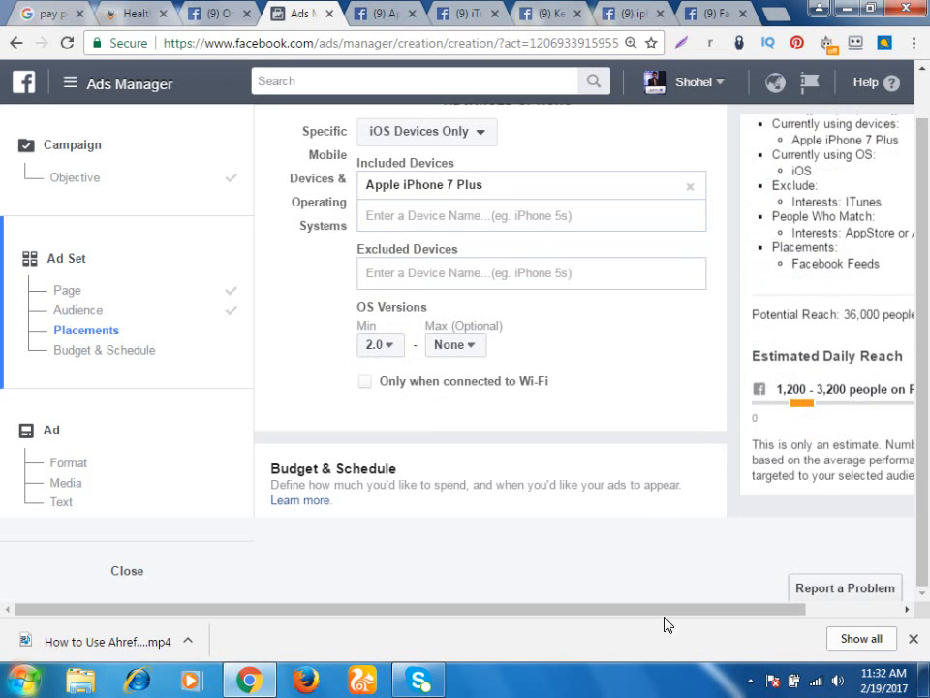
{"action": "left_click_drag", "start_coordinate": [664, 618], "coordinate": [798, 612]}
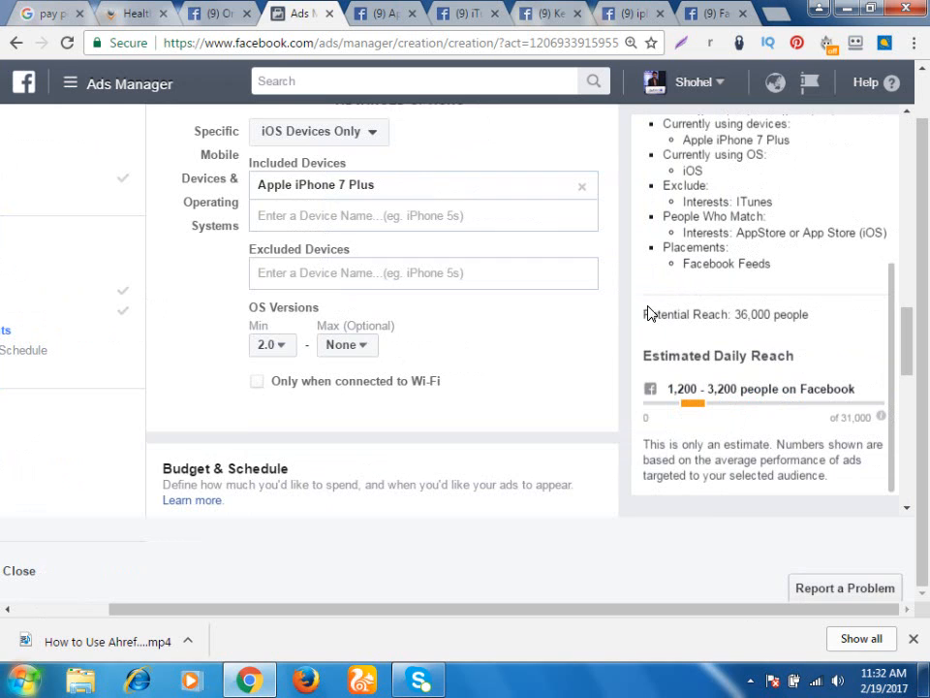
{"action": "left_click_drag", "start_coordinate": [646, 314], "coordinate": [795, 326]}
{"action": "left_click", "coordinate": [794, 387]}
{"action": "scroll", "coordinate": [232, 361], "scroll_direction": "down", "scroll_amount": 3}
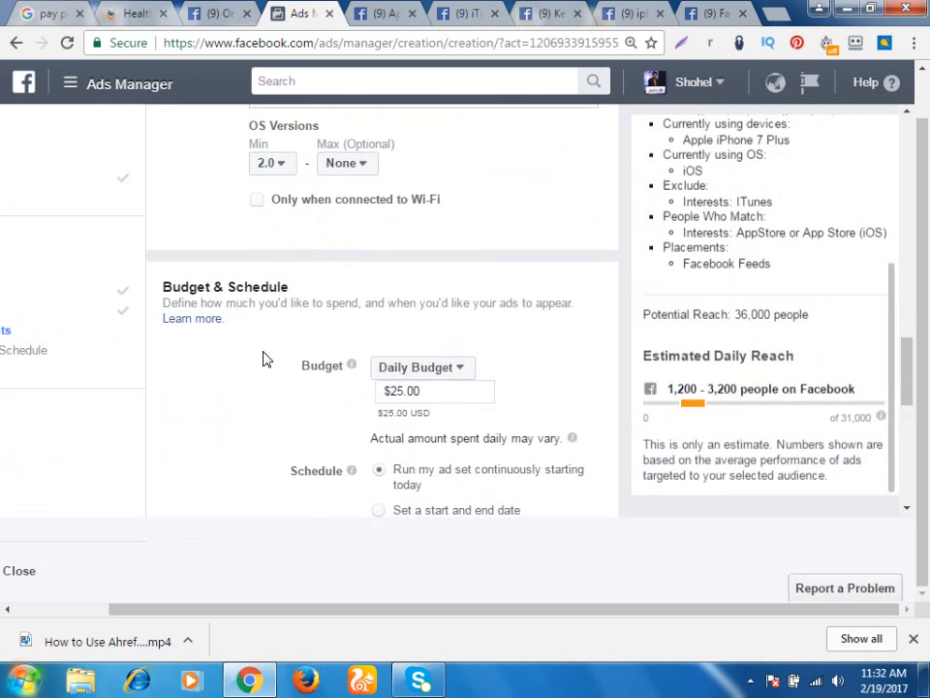
{"action": "scroll", "coordinate": [262, 359], "scroll_direction": "up", "scroll_amount": 3}
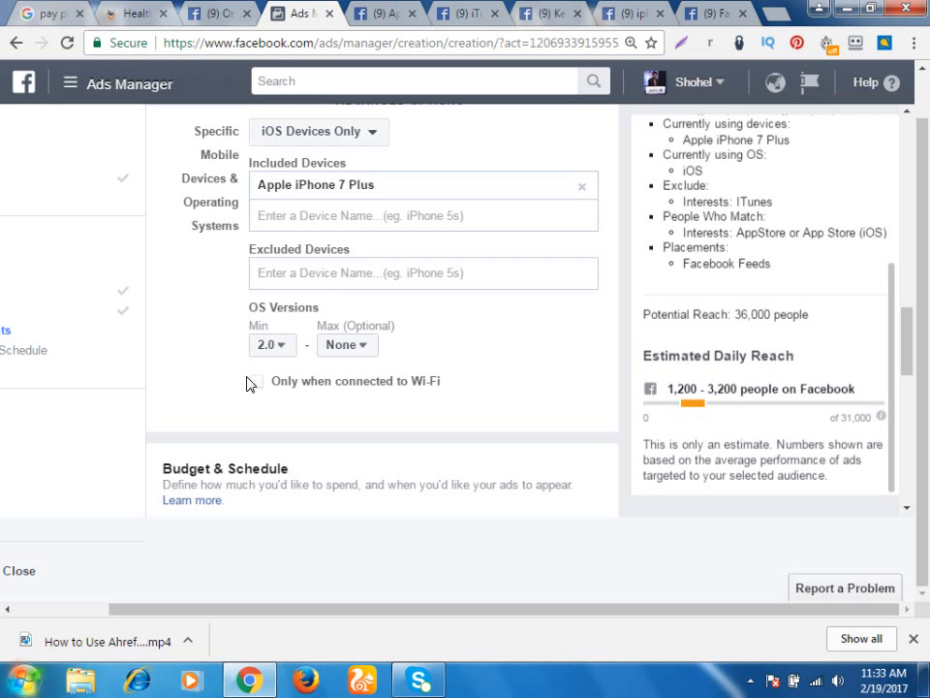
{"action": "scroll", "coordinate": [387, 369], "scroll_direction": "down", "scroll_amount": 1}
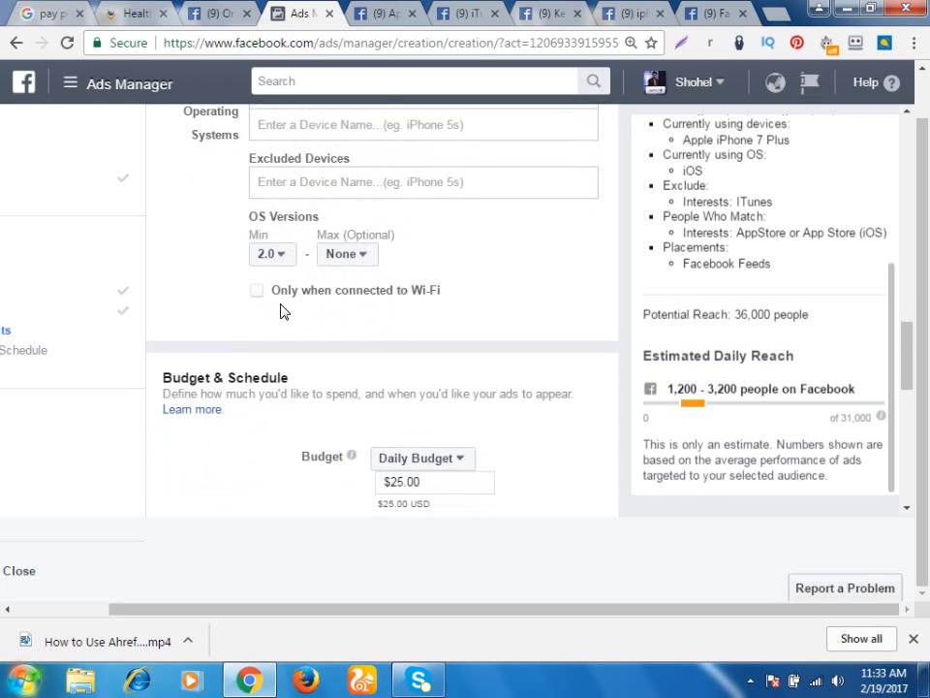
Set the ad set's daily budget to $2.00 and check the estimated daily reach
{"action": "left_click_drag", "start_coordinate": [519, 612], "coordinate": [436, 612]}
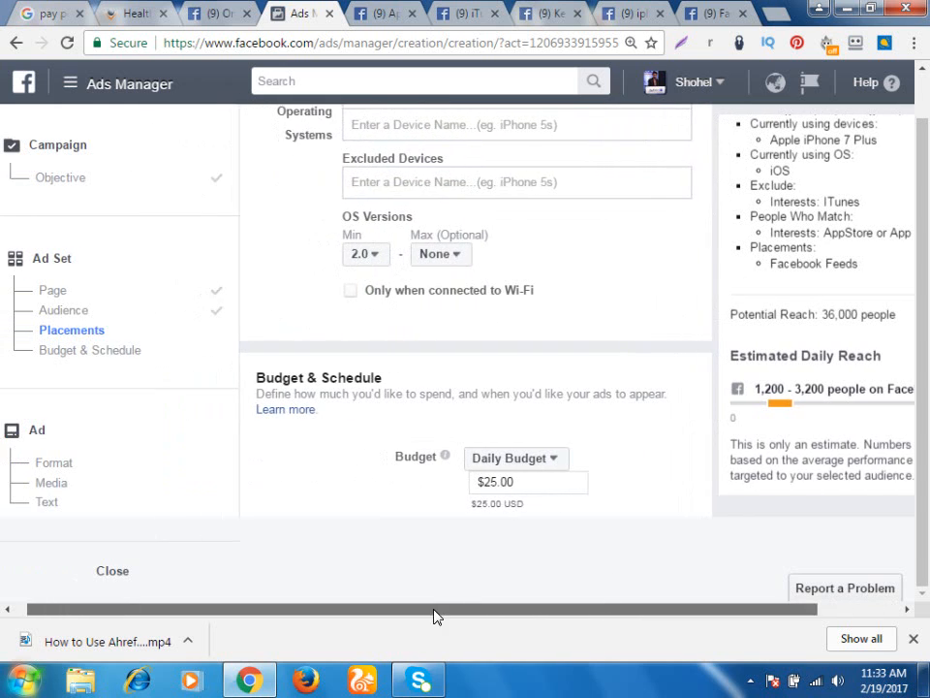
{"action": "scroll", "coordinate": [432, 469], "scroll_direction": "down", "scroll_amount": 2}
{"action": "scroll", "coordinate": [477, 331], "scroll_direction": "up", "scroll_amount": 1}
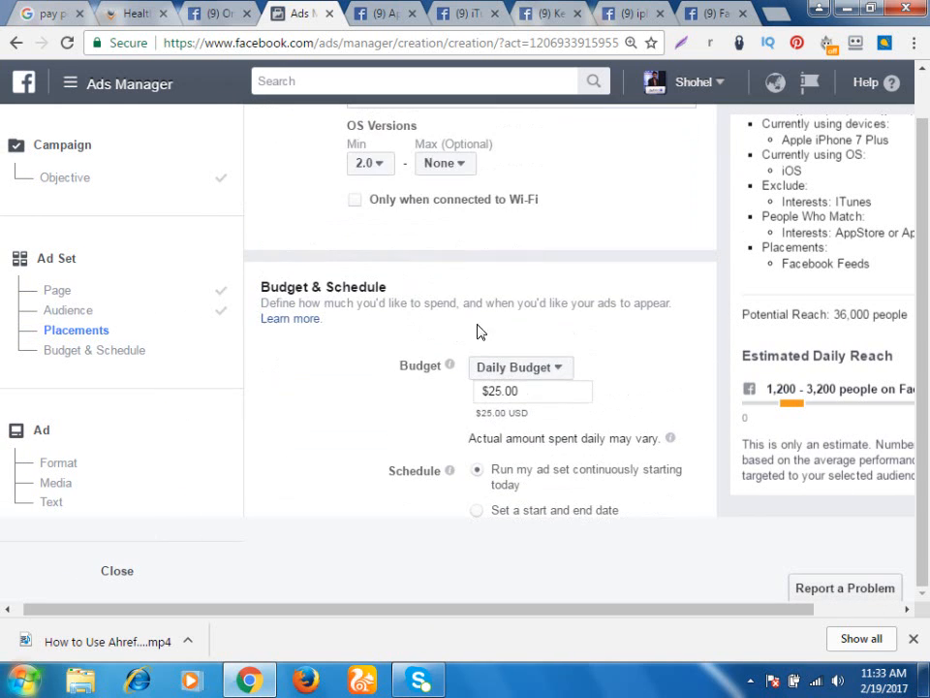
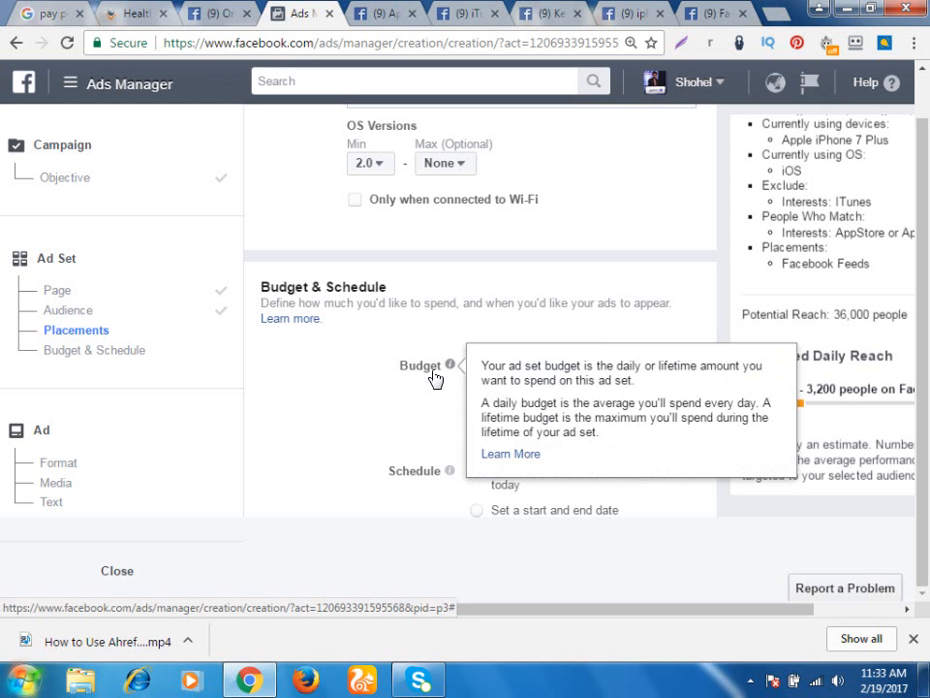
{"action": "scroll", "coordinate": [432, 352], "scroll_direction": "down", "scroll_amount": 1}
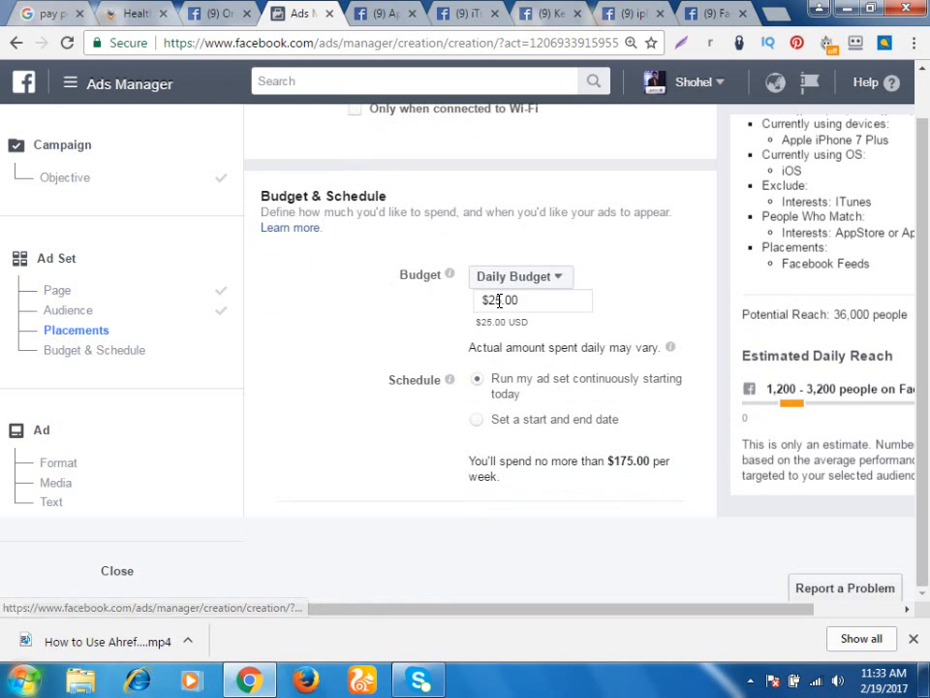
{"action": "left_click", "coordinate": [491, 301]}
{"action": "key", "text": "BackSpace"}
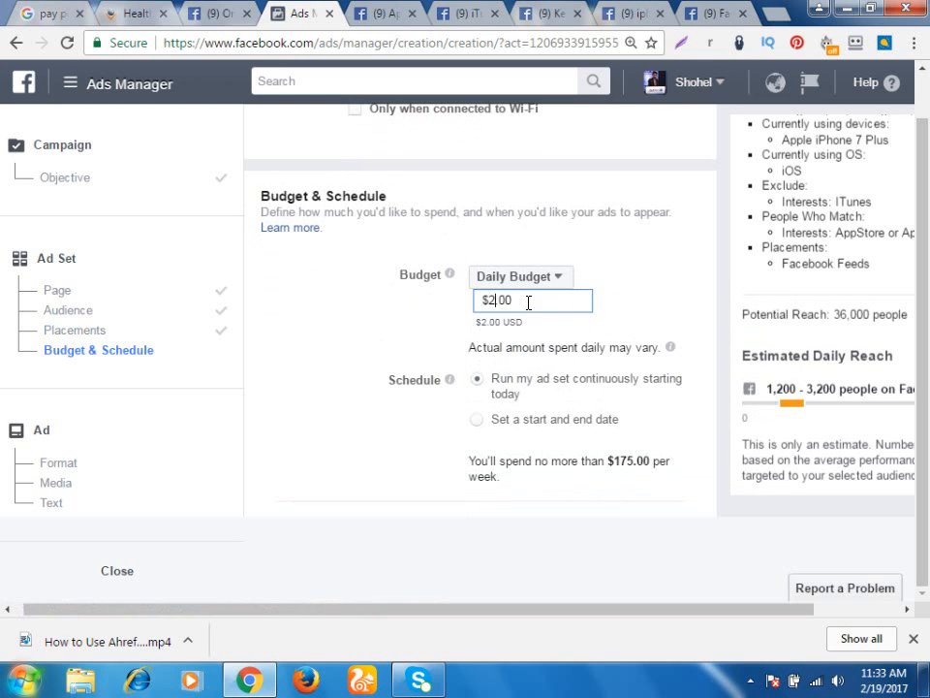
{"action": "left_click", "coordinate": [436, 328]}
{"action": "left_click_drag", "start_coordinate": [597, 617], "coordinate": [717, 620]}
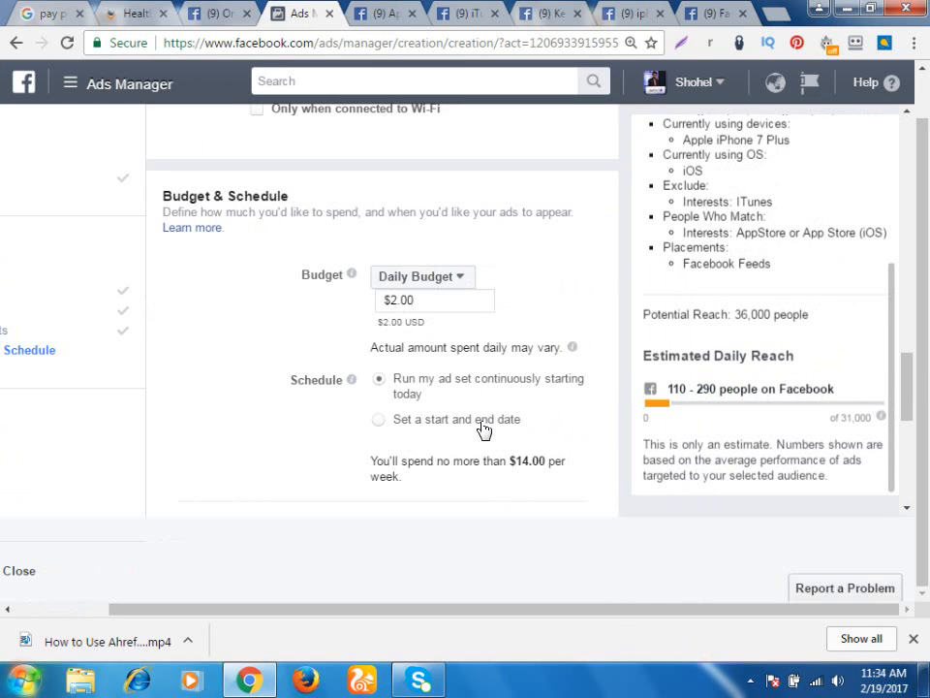
Try daily budgets of $10.00 and $100.00 to compare their estimated daily reach
{"action": "left_click", "coordinate": [395, 300]}
{"action": "key", "text": "BackSpace"}
{"action": "type", "text": "10"}
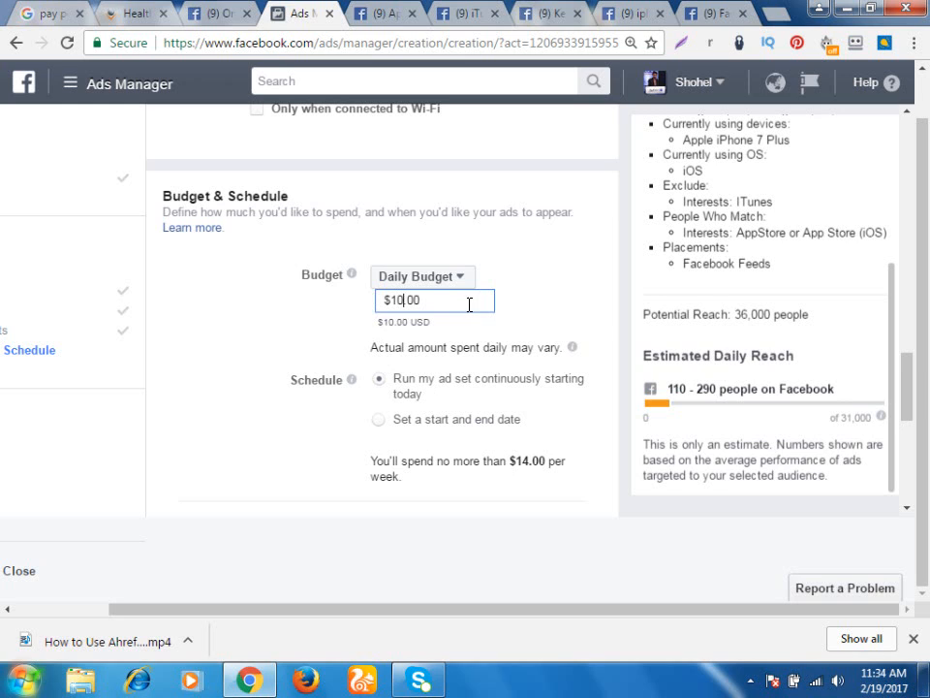
{"action": "left_click", "coordinate": [520, 288]}
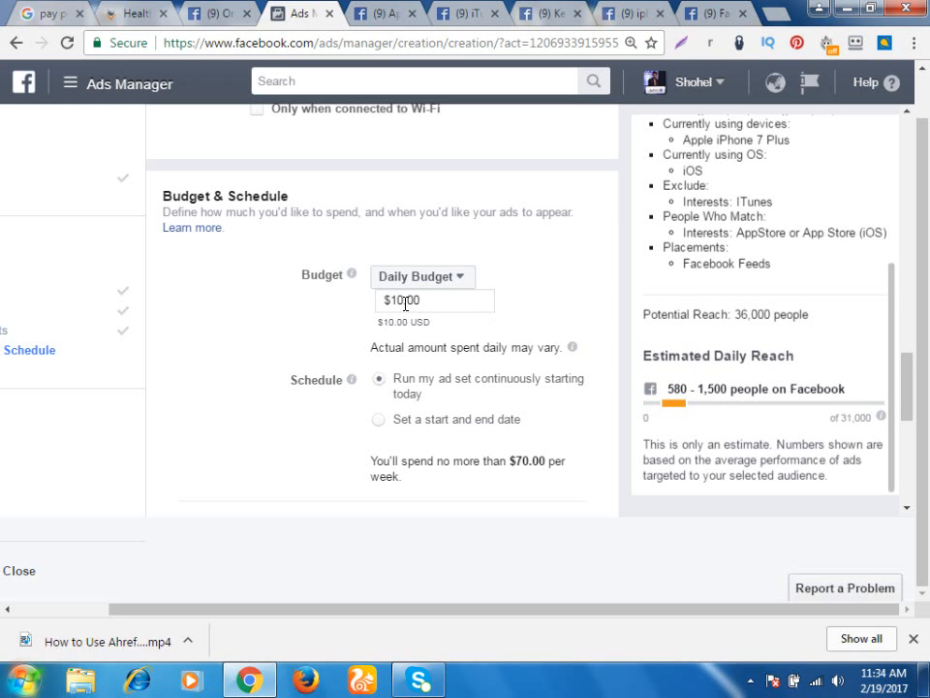
{"action": "left_click", "coordinate": [405, 299]}
{"action": "type", "text": "0"}
{"action": "left_click", "coordinate": [552, 271]}
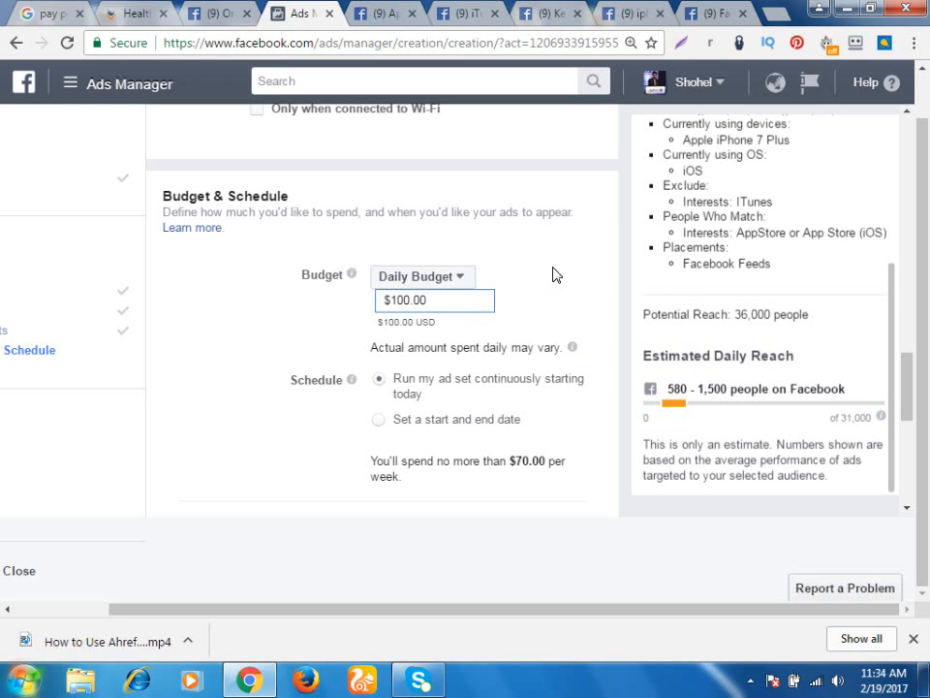
Return the daily budget to $2.00
{"action": "left_click", "coordinate": [412, 299]}
{"action": "key", "text": "BackSpace"}
{"action": "key", "text": "BackSpace"}
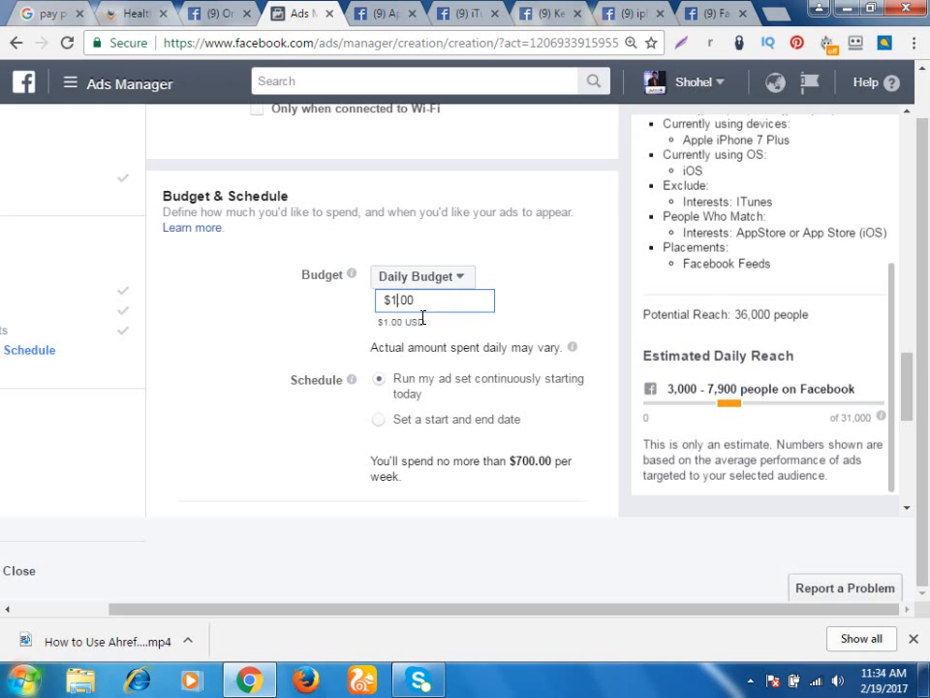
{"action": "key", "text": "BackSpace"}
{"action": "type", "text": "2"}
{"action": "left_click", "coordinate": [540, 265]}
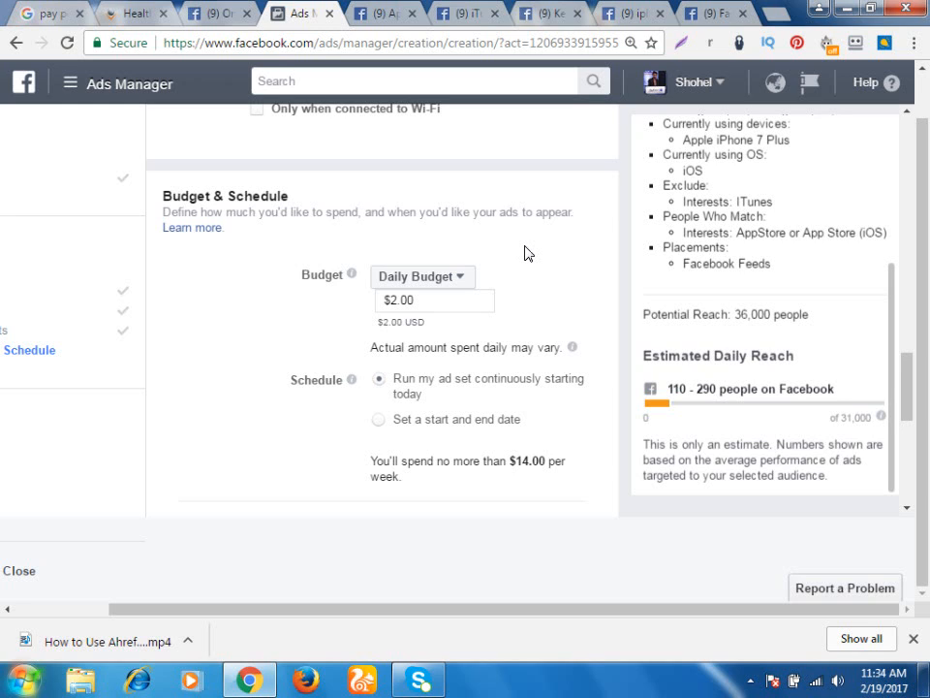
Review the available budget types and the ad set's schedule, bid and delivery options
{"action": "scroll", "coordinate": [494, 276], "scroll_direction": "down", "scroll_amount": 1}
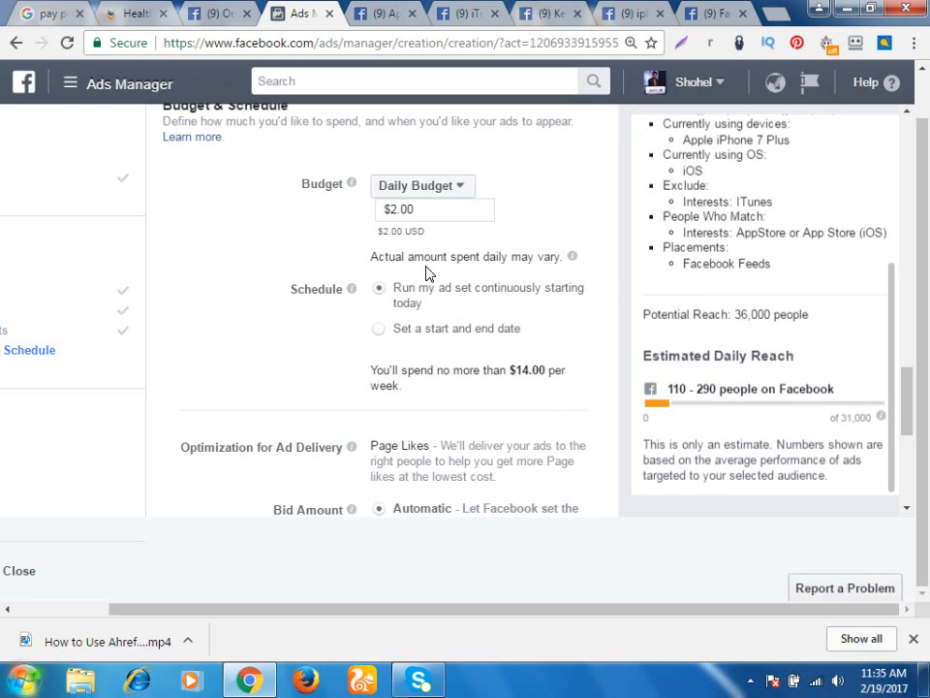
{"action": "left_click", "coordinate": [430, 184]}
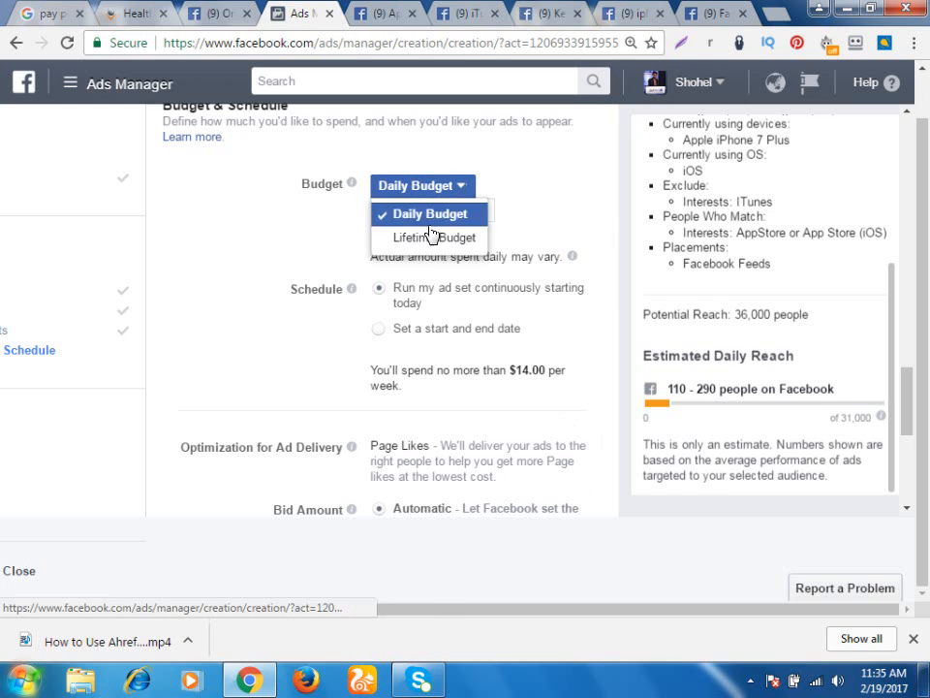
{"action": "left_click", "coordinate": [521, 206]}
{"action": "scroll", "coordinate": [484, 225], "scroll_direction": "down", "scroll_amount": 3}
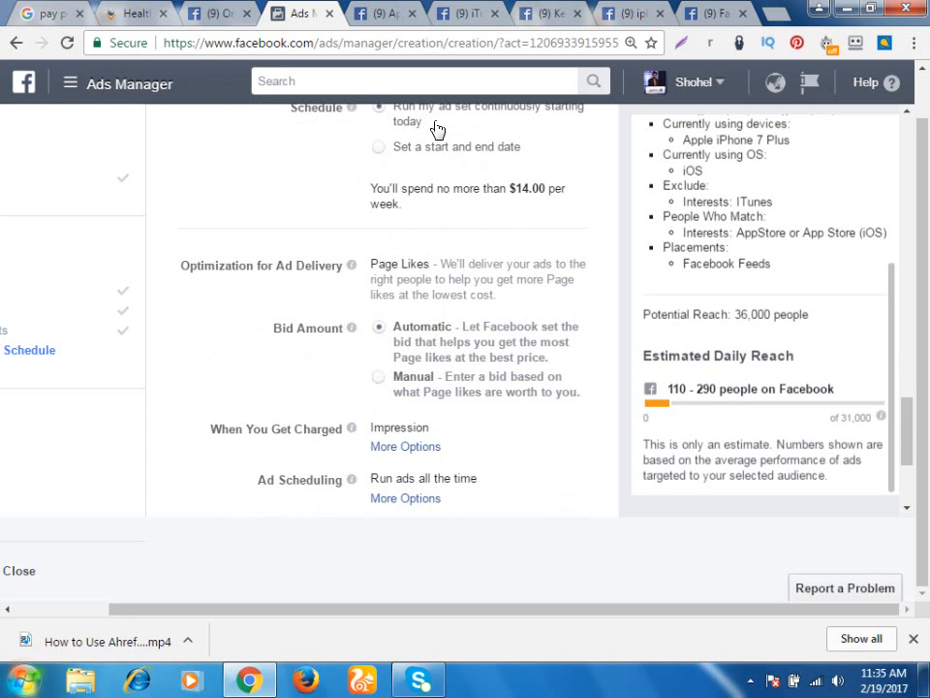
{"action": "scroll", "coordinate": [401, 162], "scroll_direction": "down", "scroll_amount": 1}
{"action": "scroll", "coordinate": [396, 161], "scroll_direction": "up", "scroll_amount": 2}
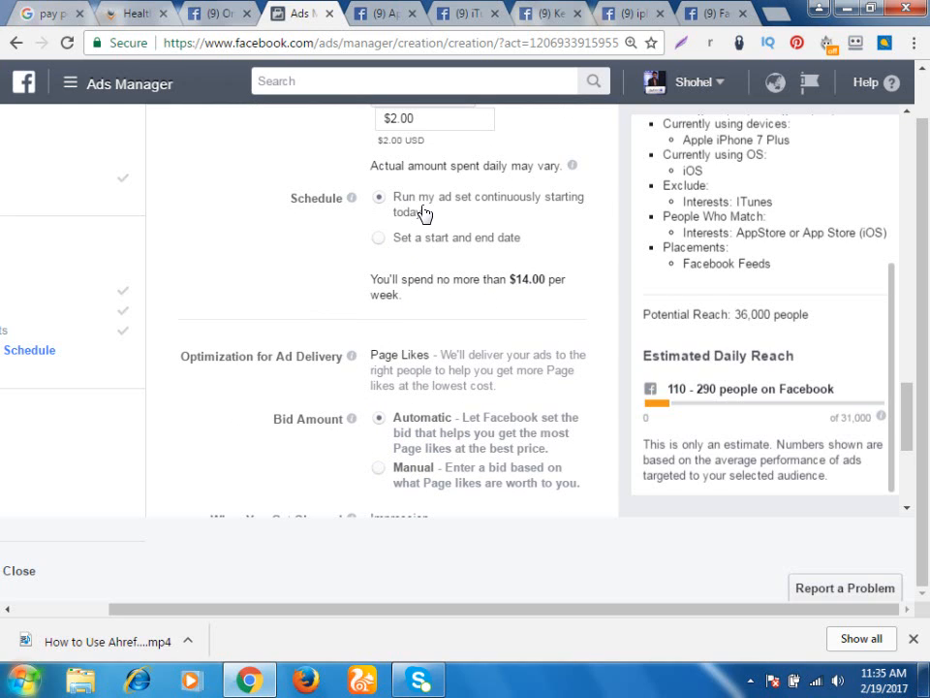
Switch the schedule to a set start and end date, starting Feb 21, 2017 at 12:00 AM
{"action": "left_click", "coordinate": [378, 240]}
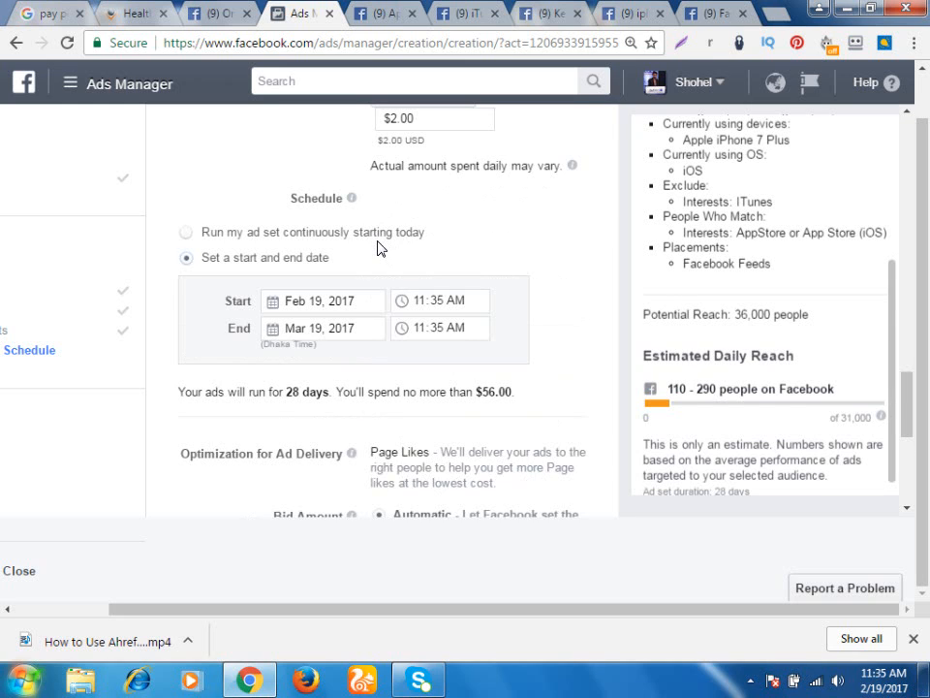
{"action": "left_click", "coordinate": [275, 305]}
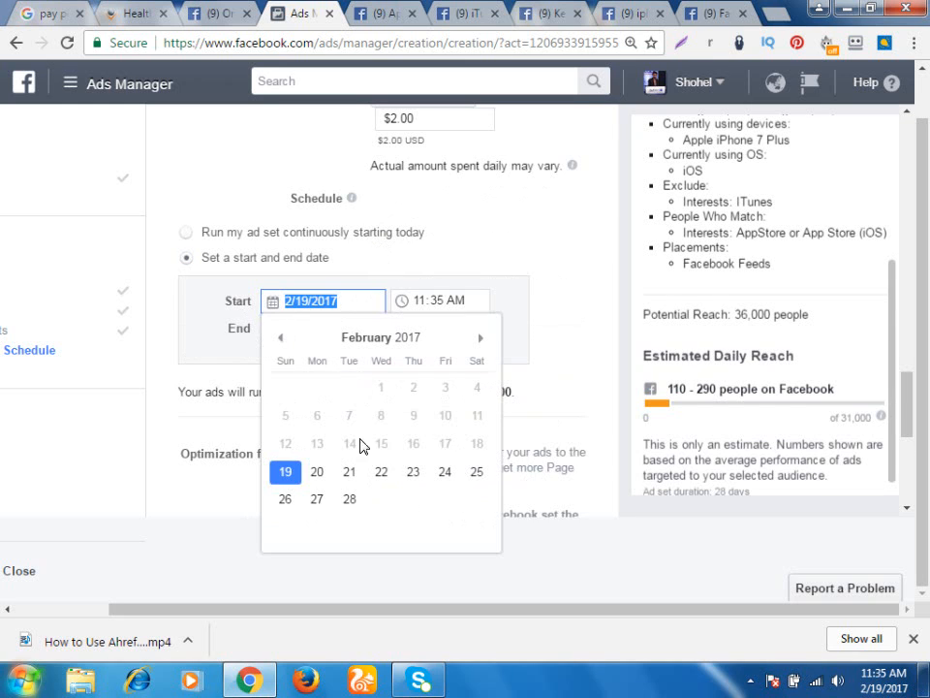
{"action": "left_click", "coordinate": [350, 473]}
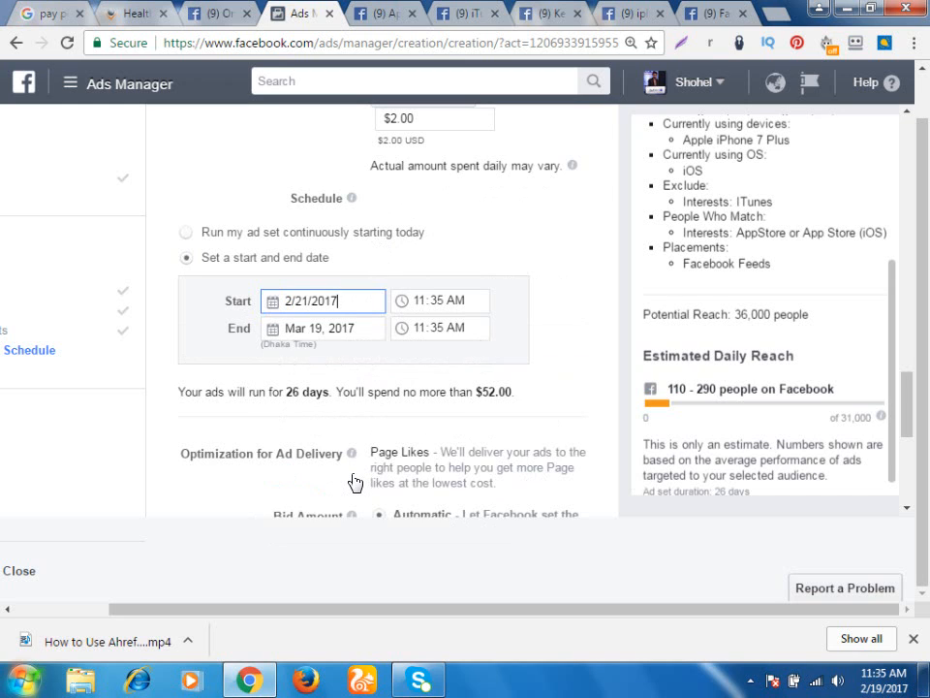
{"action": "left_click", "coordinate": [415, 307]}
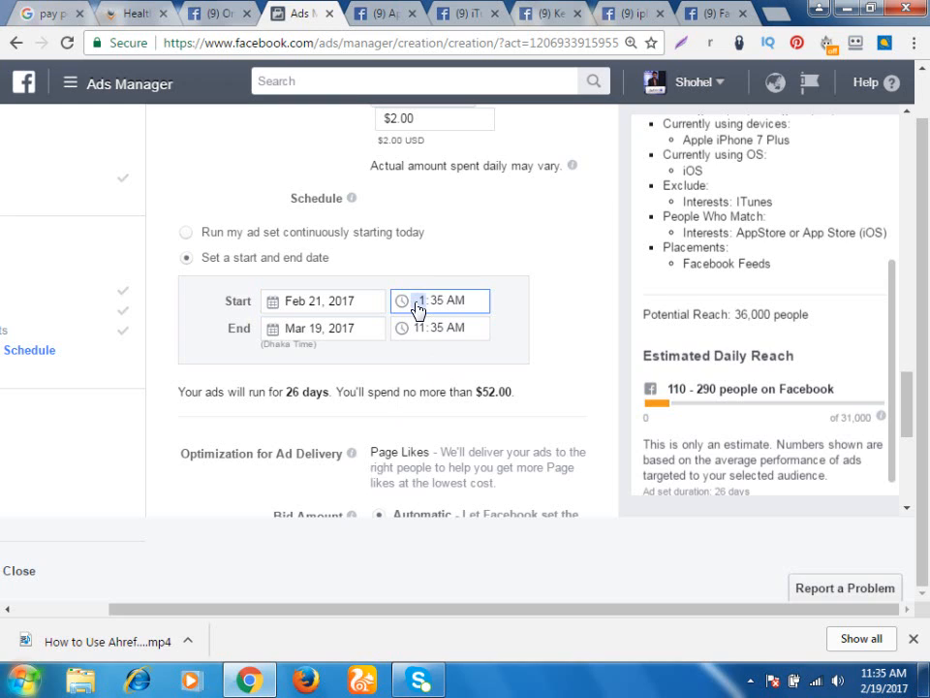
{"action": "type", "text": "12"}
{"action": "left_click", "coordinate": [438, 308]}
{"action": "type", "text": "00"}
Set the ad set's schedule to end on Feb 28, 2017 at 12:00 AM
{"action": "left_click", "coordinate": [271, 330]}
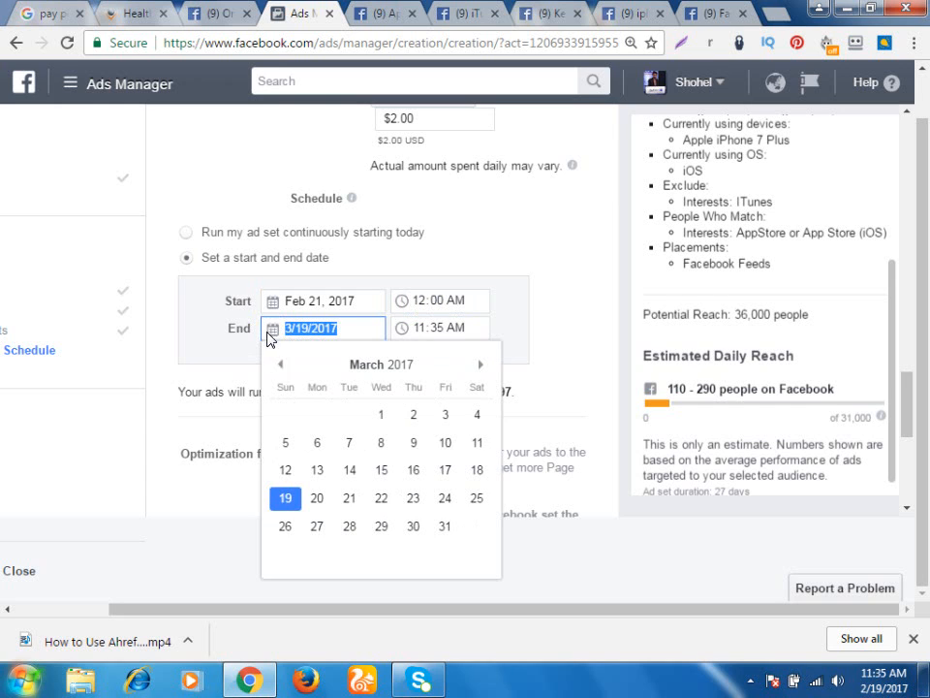
{"action": "left_click", "coordinate": [282, 365]}
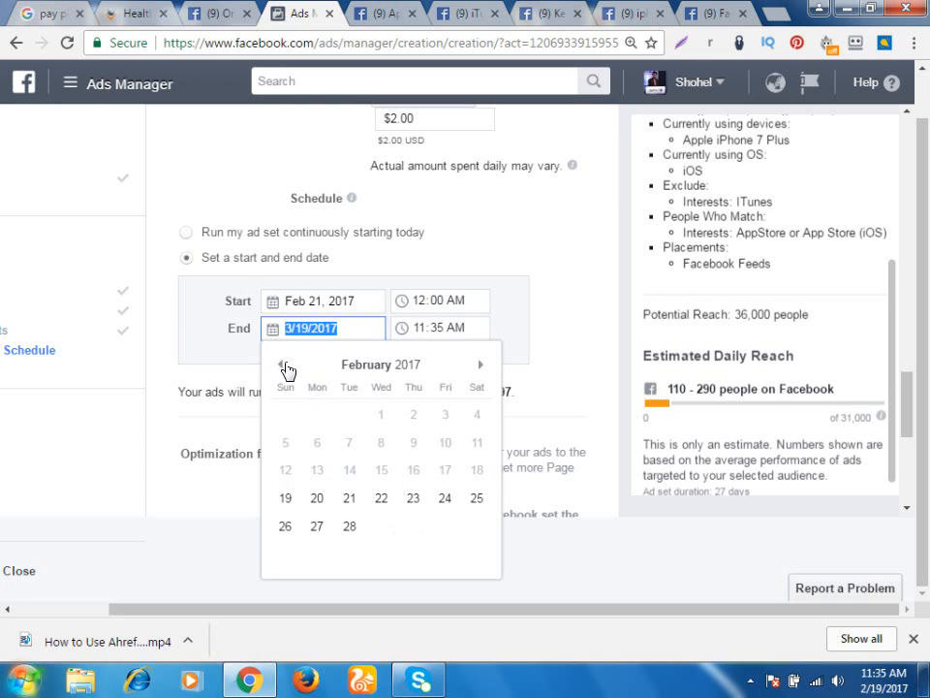
{"action": "left_click", "coordinate": [353, 531]}
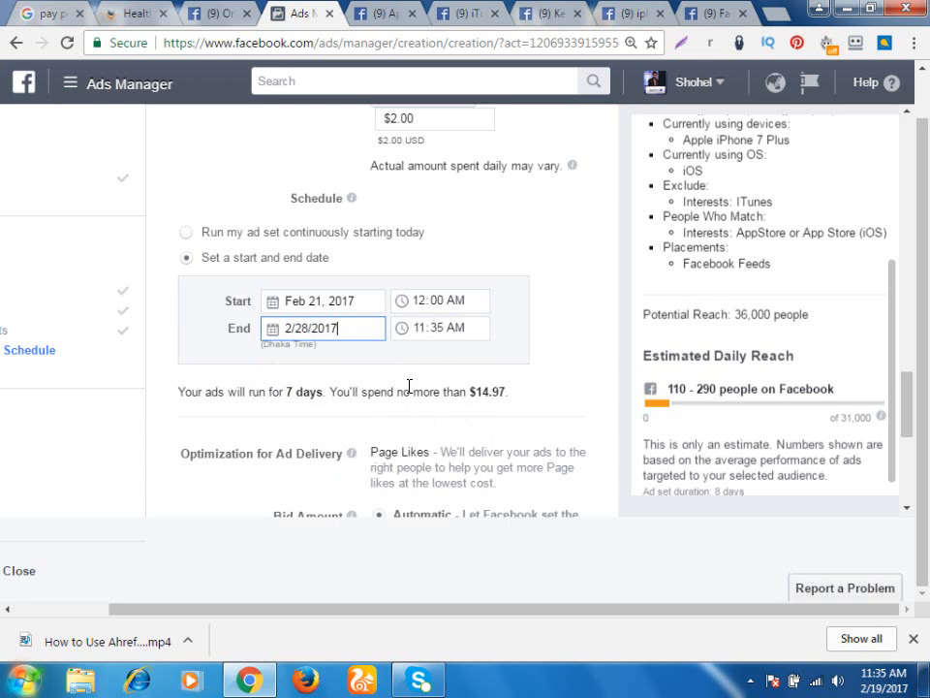
{"action": "left_click", "coordinate": [421, 334]}
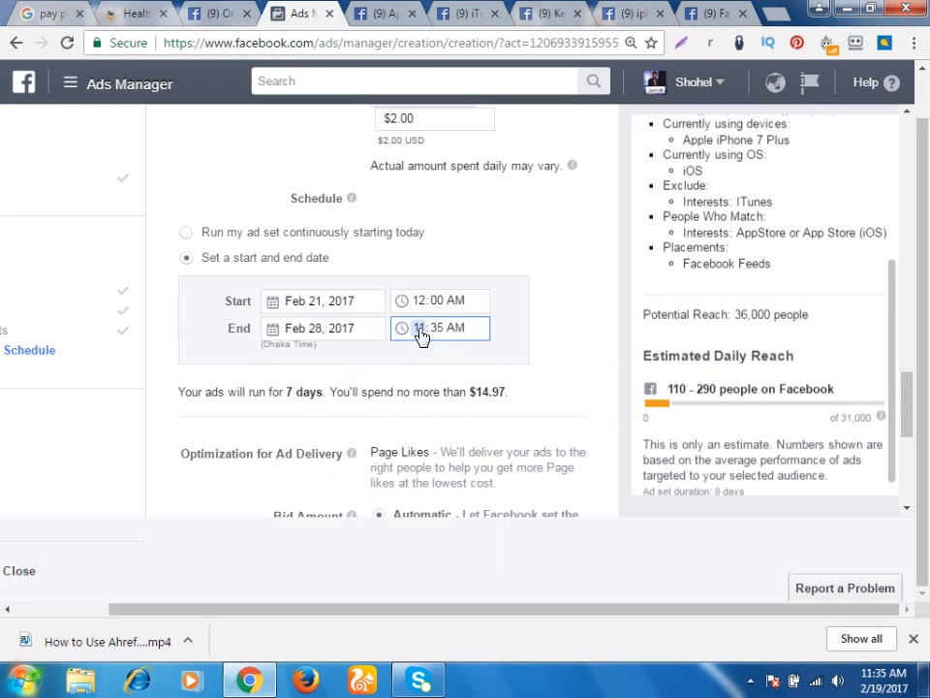
{"action": "type", "text": "12"}
{"action": "left_click", "coordinate": [442, 334]}
{"action": "type", "text": "00"}
{"action": "left_click", "coordinate": [257, 371]}
Review the optimization, bid, charging, ad scheduling and delivery settings, leaving them as they are, and continue to the ad's format settings
{"action": "scroll", "coordinate": [320, 342], "scroll_direction": "down", "scroll_amount": 1}
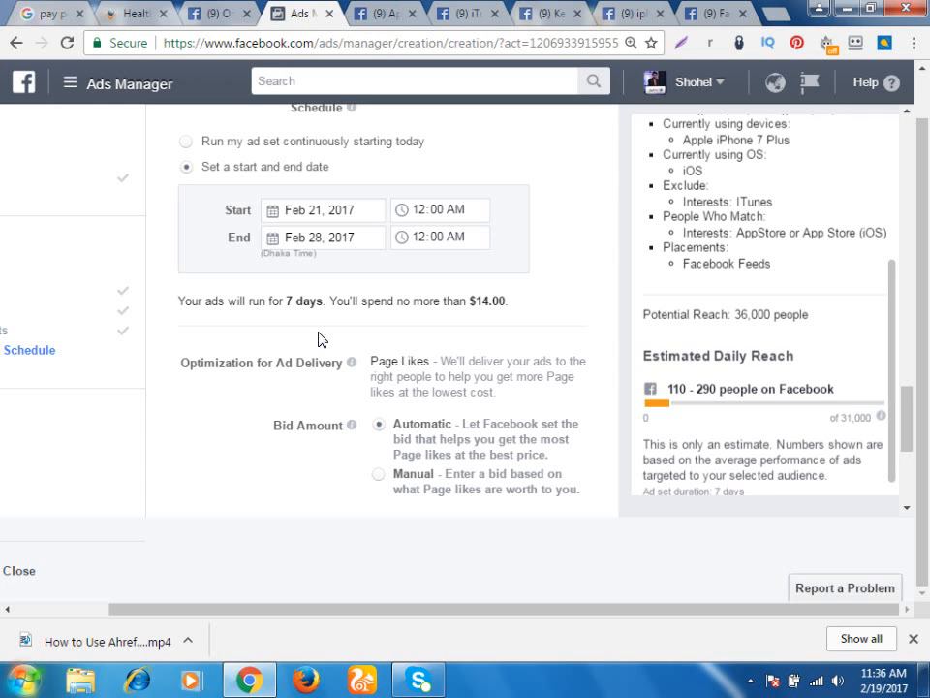
{"action": "scroll", "coordinate": [366, 406], "scroll_direction": "down", "scroll_amount": 1}
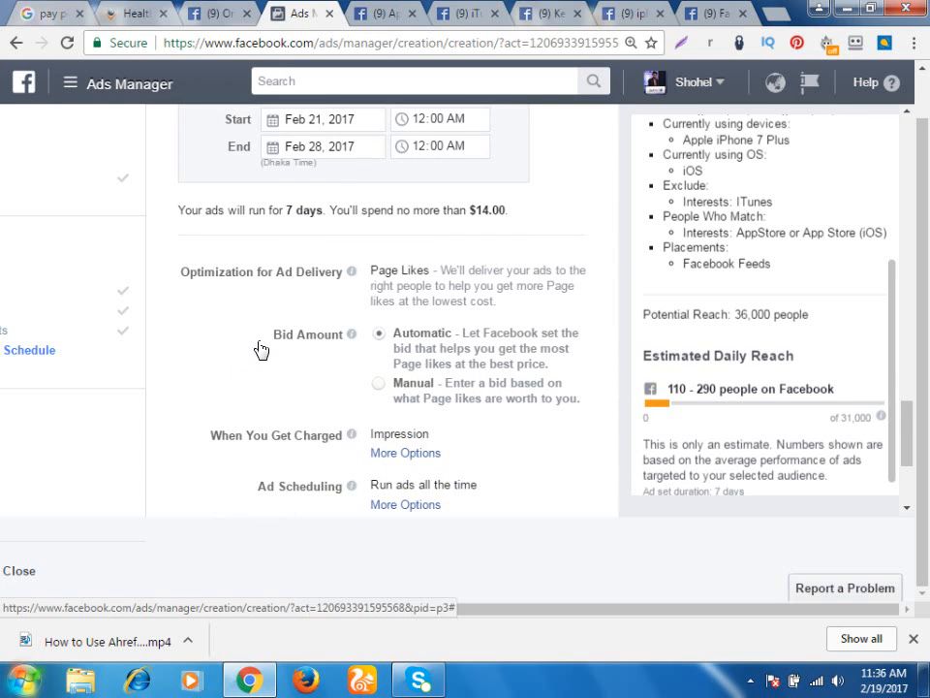
{"action": "scroll", "coordinate": [270, 316], "scroll_direction": "down", "scroll_amount": 2}
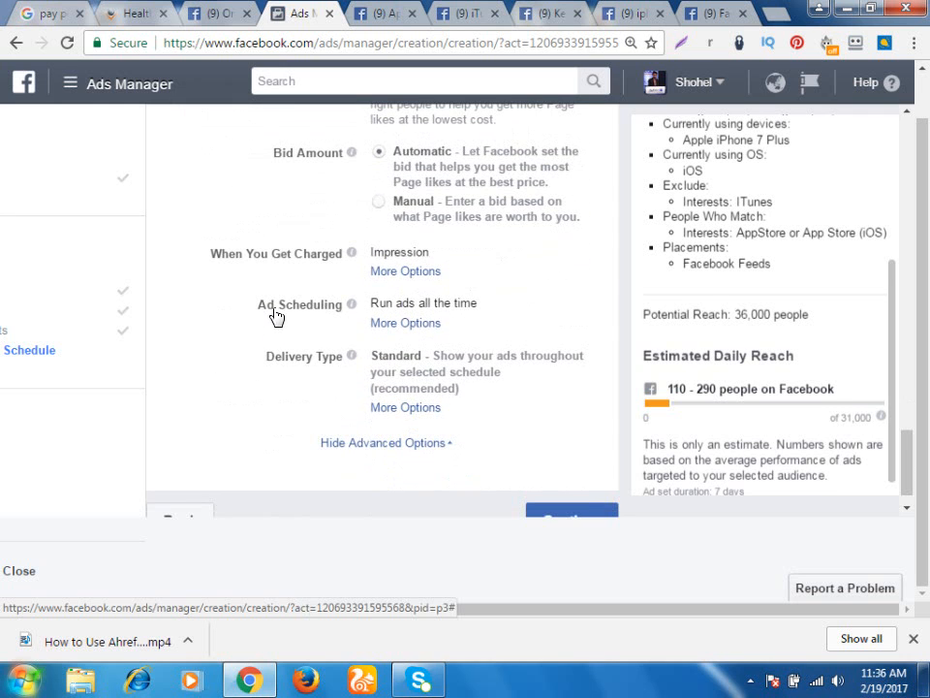
{"action": "scroll", "coordinate": [406, 388], "scroll_direction": "down", "scroll_amount": 1}
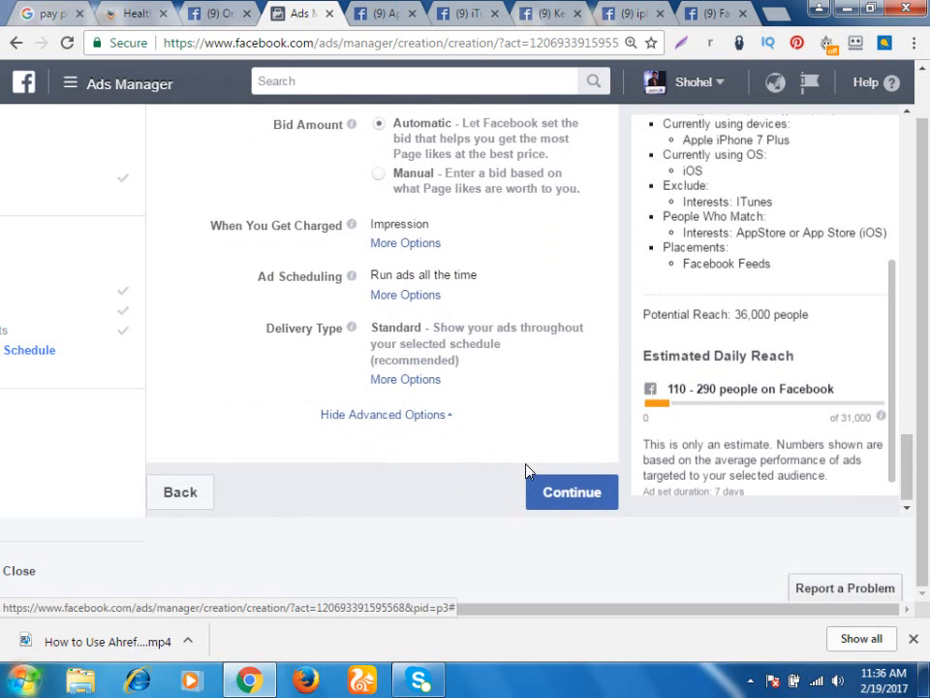
{"action": "left_click", "coordinate": [564, 487]}
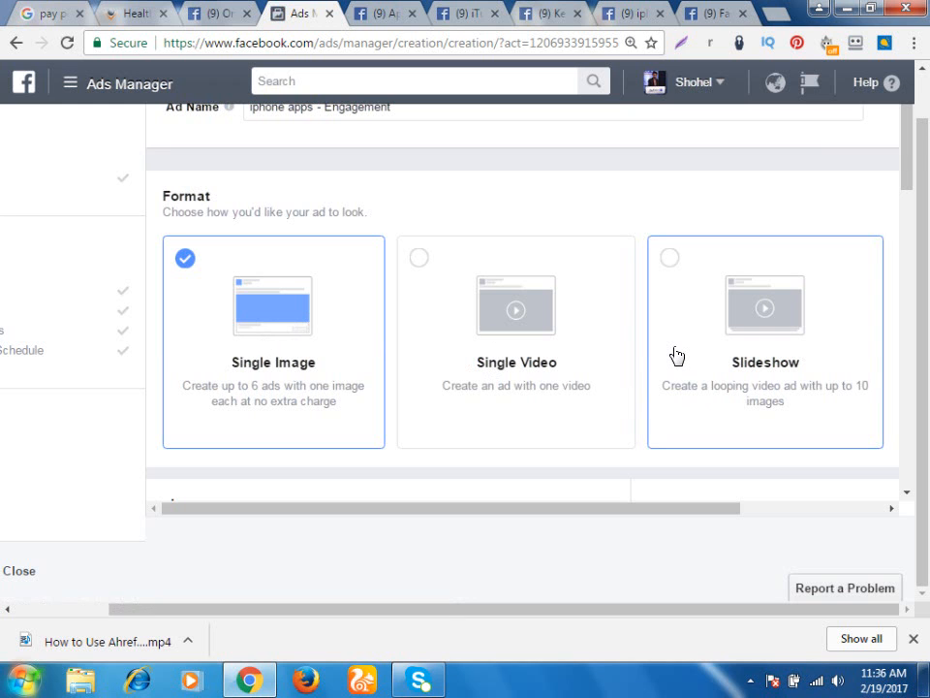
Try the Single Video ad format and open its video upload, then cancel without choosing a file
{"action": "scroll", "coordinate": [677, 355], "scroll_direction": "down", "scroll_amount": 3}
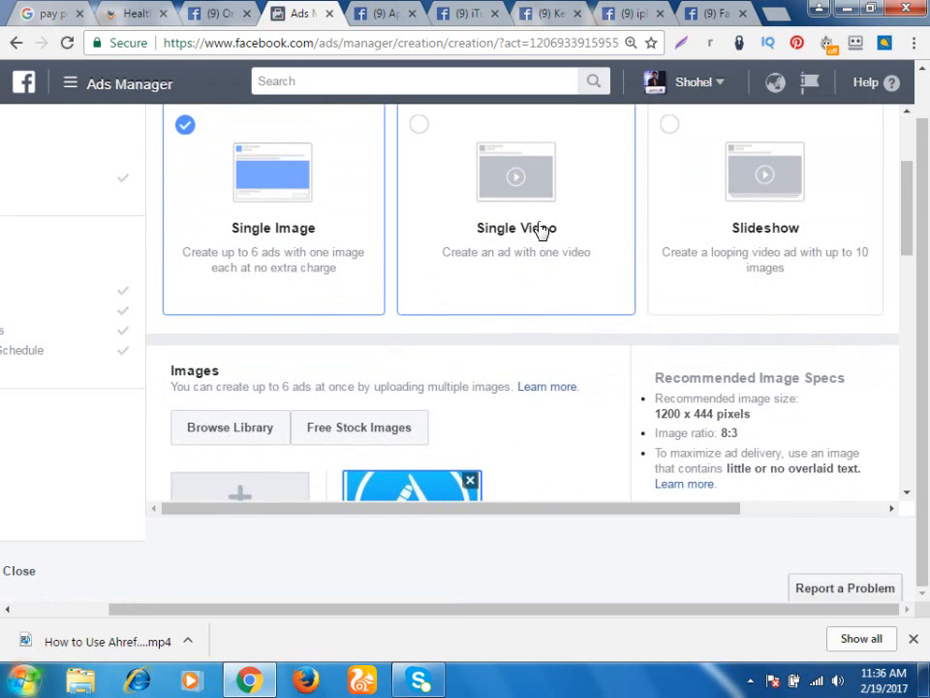
{"action": "left_click", "coordinate": [481, 225]}
{"action": "scroll", "coordinate": [445, 247], "scroll_direction": "down", "scroll_amount": 2}
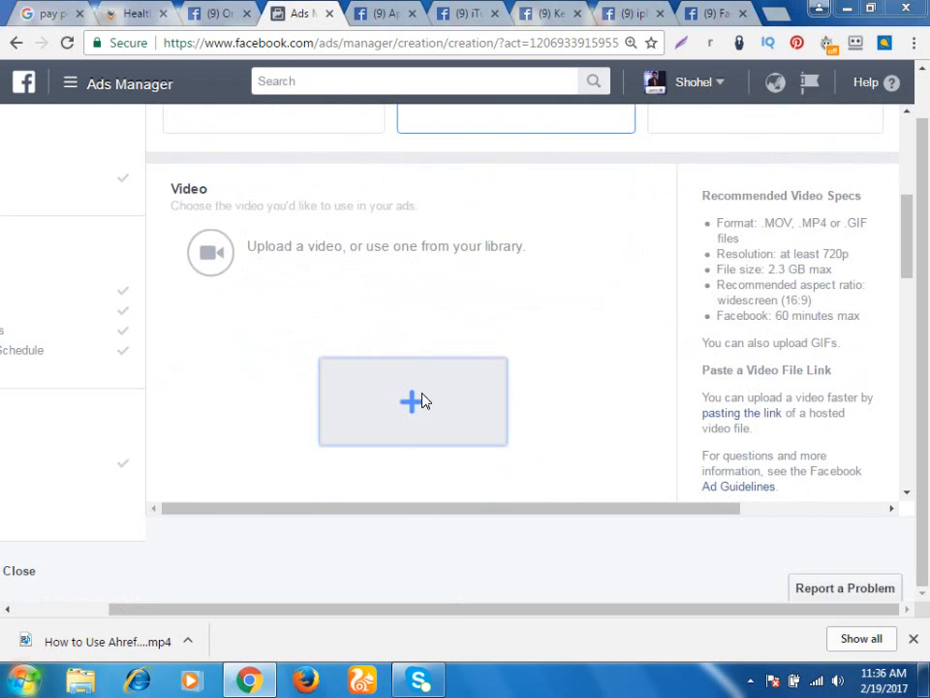
{"action": "left_click", "coordinate": [422, 400]}
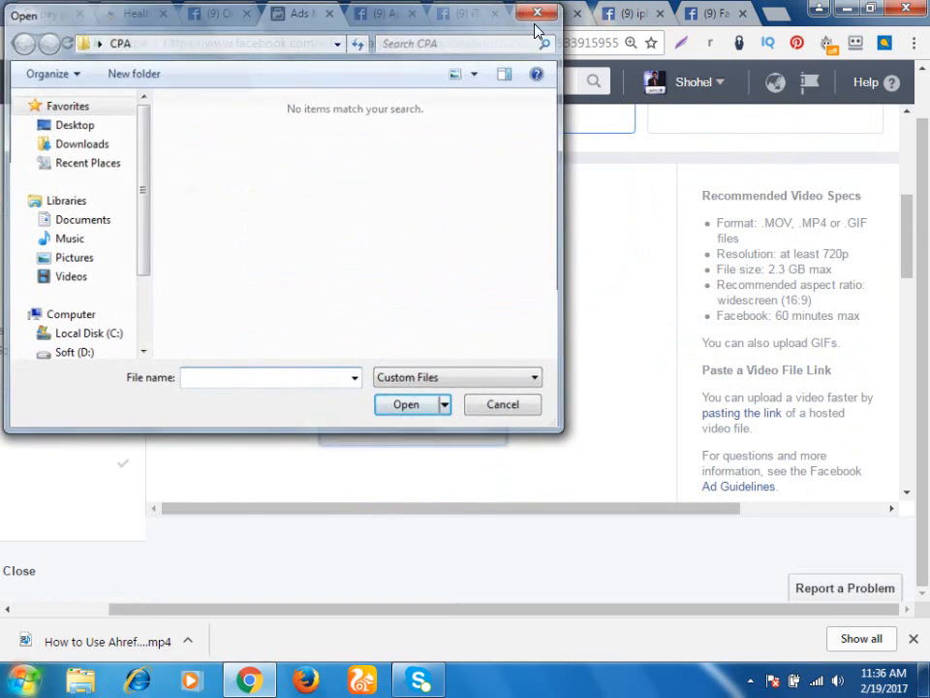
{"action": "left_click", "coordinate": [535, 13]}
Try the Slideshow ad format, open the slideshow creator and leave ads creation
{"action": "scroll", "coordinate": [691, 181], "scroll_direction": "up", "scroll_amount": 3}
{"action": "left_click", "coordinate": [747, 280]}
{"action": "scroll", "coordinate": [425, 383], "scroll_direction": "down", "scroll_amount": 4}
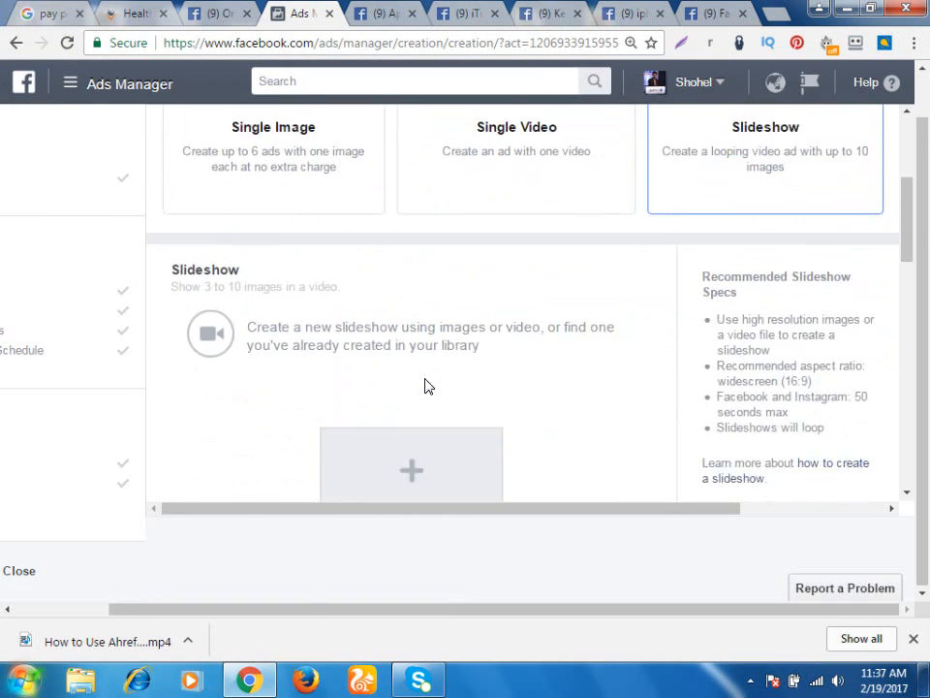
{"action": "left_click", "coordinate": [408, 311]}
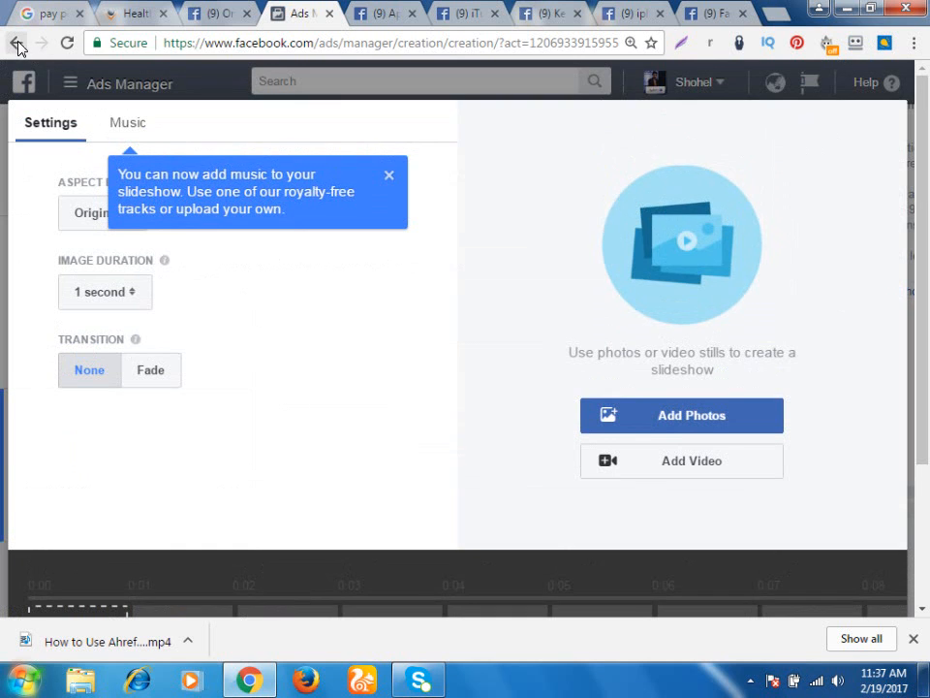
{"action": "left_click", "coordinate": [152, 97]}
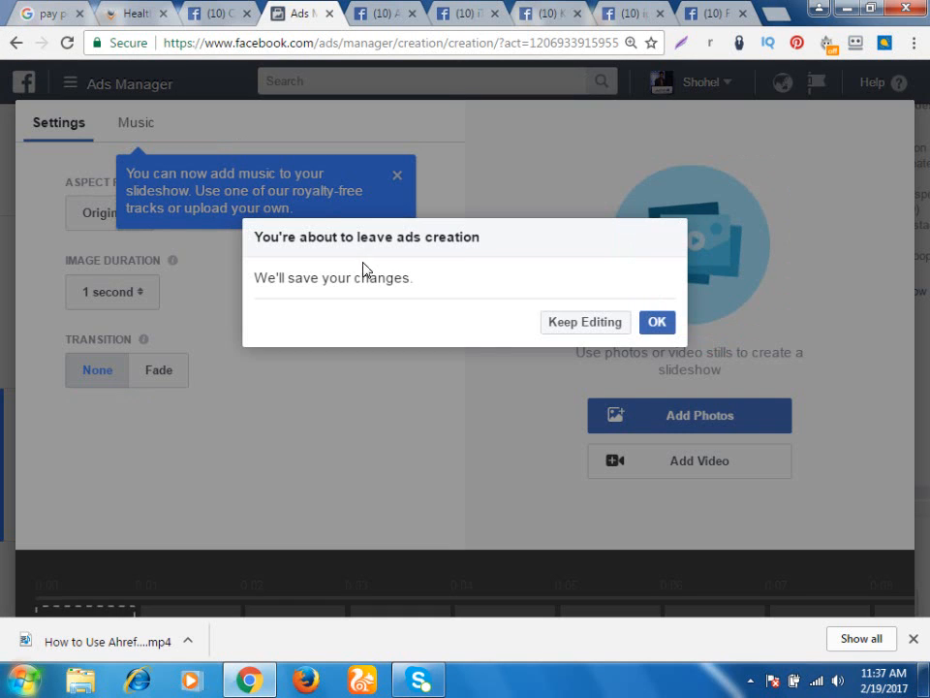
{"action": "left_click", "coordinate": [655, 327]}
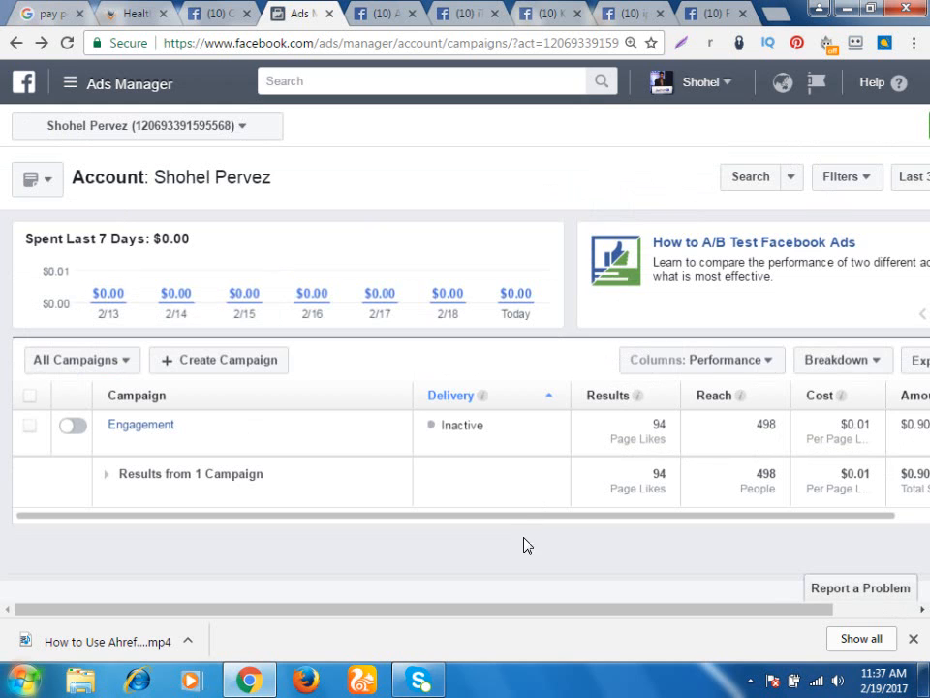
Reopen ads creation, resume the saved Engagement draft and cancel the slideshow creator
{"action": "left_click_drag", "start_coordinate": [498, 614], "coordinate": [764, 579]}
{"action": "left_click", "coordinate": [873, 130]}
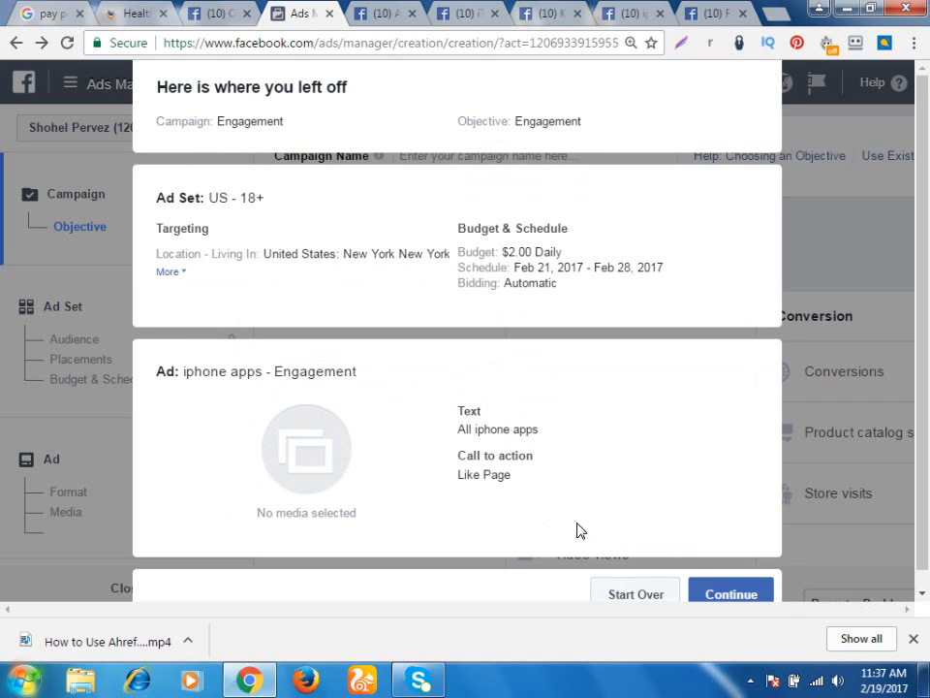
{"action": "left_click", "coordinate": [717, 590]}
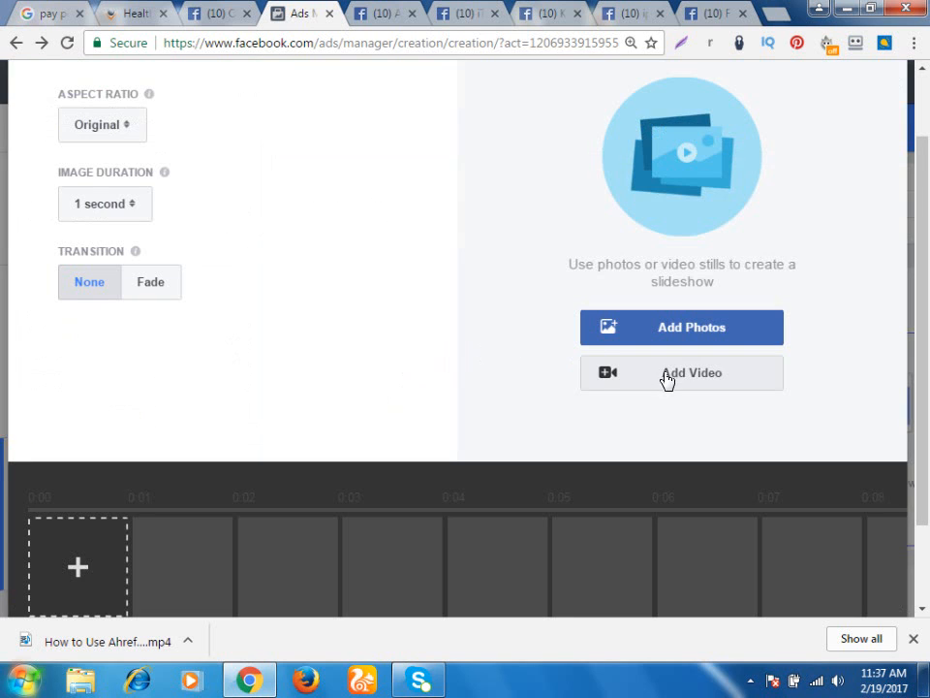
{"action": "scroll", "coordinate": [506, 434], "scroll_direction": "down", "scroll_amount": 2}
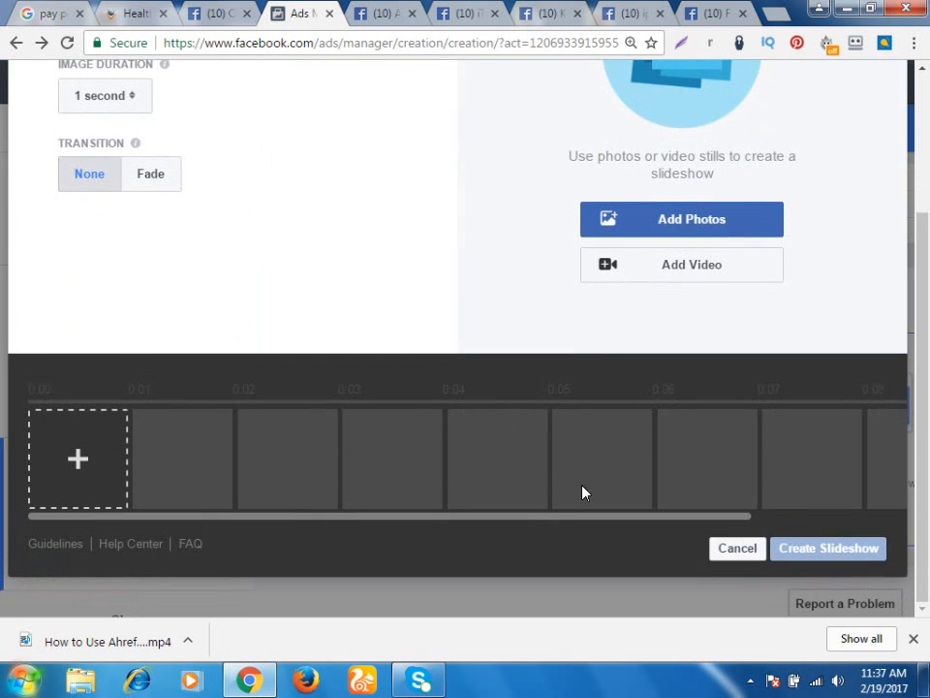
{"action": "left_click", "coordinate": [738, 550]}
Set the ad format to Single Image and check the option for adding more images without choosing a file
{"action": "scroll", "coordinate": [504, 460], "scroll_direction": "down", "scroll_amount": 1}
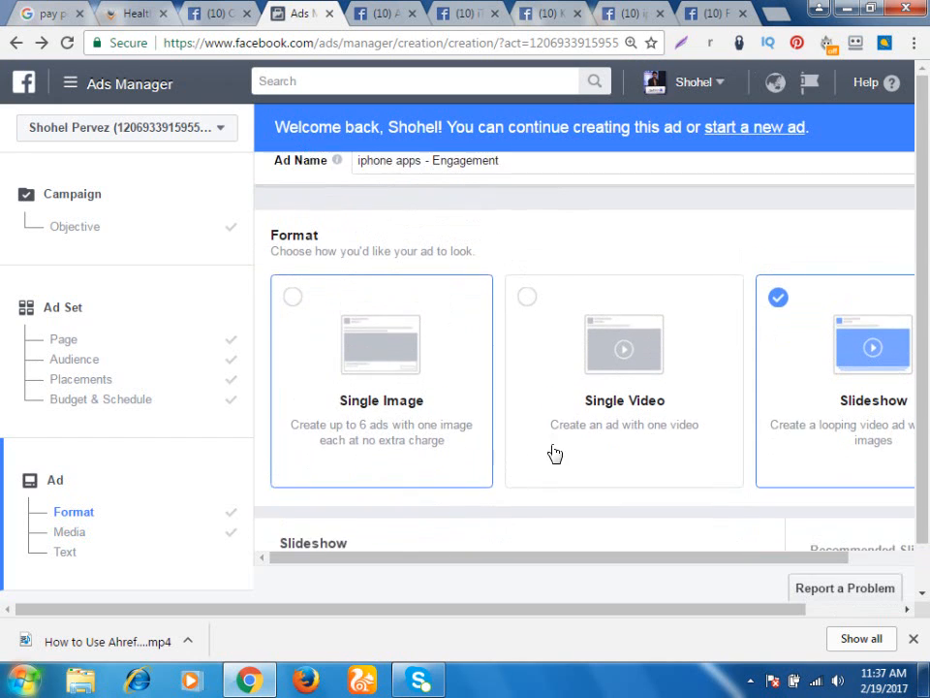
{"action": "left_click", "coordinate": [400, 472]}
{"action": "scroll", "coordinate": [405, 527], "scroll_direction": "down", "scroll_amount": 4}
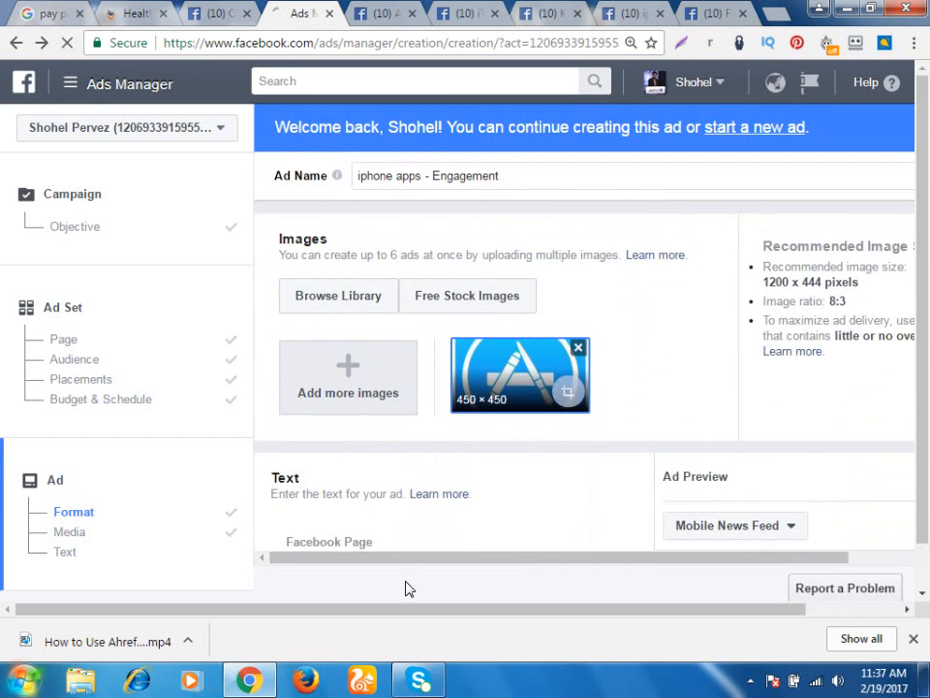
{"action": "left_click", "coordinate": [369, 351]}
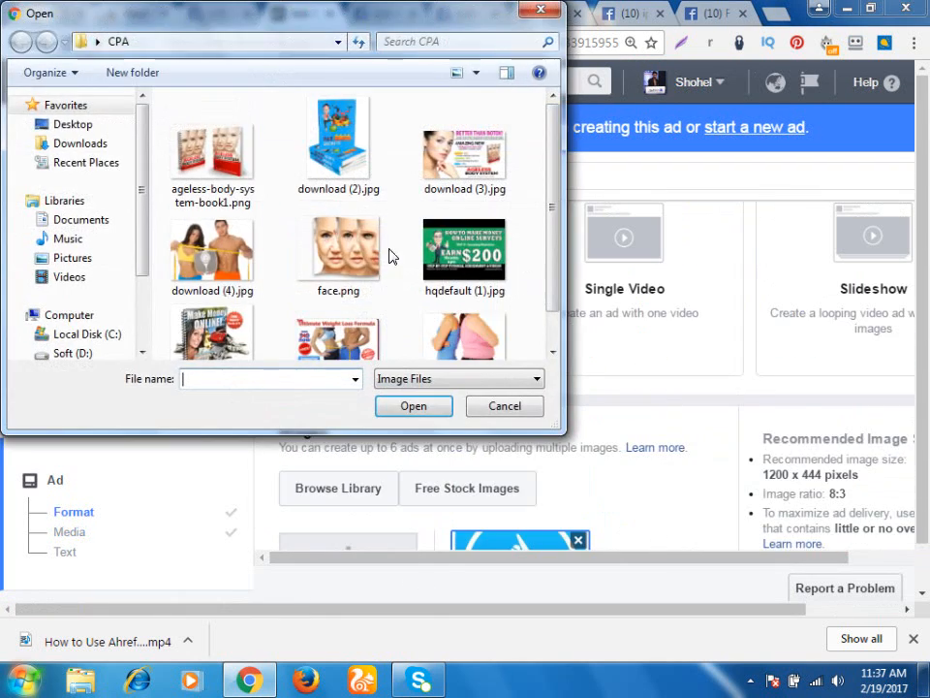
{"action": "left_click", "coordinate": [539, 11]}
Examine the rest of the ad's settings, from its images and page preview down to the review and order placement options
{"action": "left_click_drag", "start_coordinate": [416, 561], "coordinate": [442, 565]}
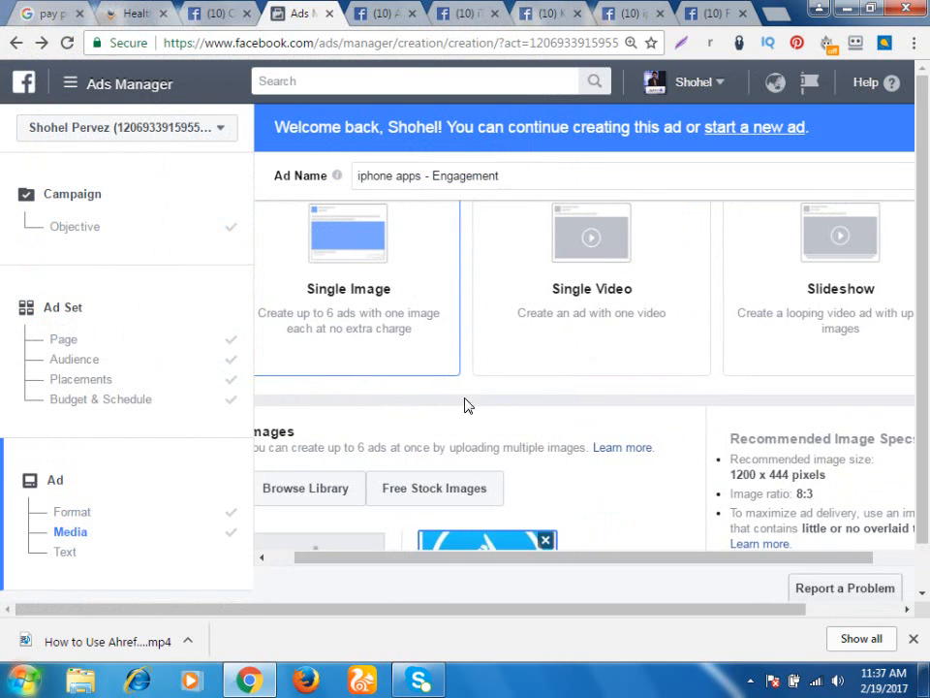
{"action": "scroll", "coordinate": [465, 405], "scroll_direction": "down", "scroll_amount": 6}
{"action": "scroll", "coordinate": [834, 360], "scroll_direction": "down", "scroll_amount": 8}
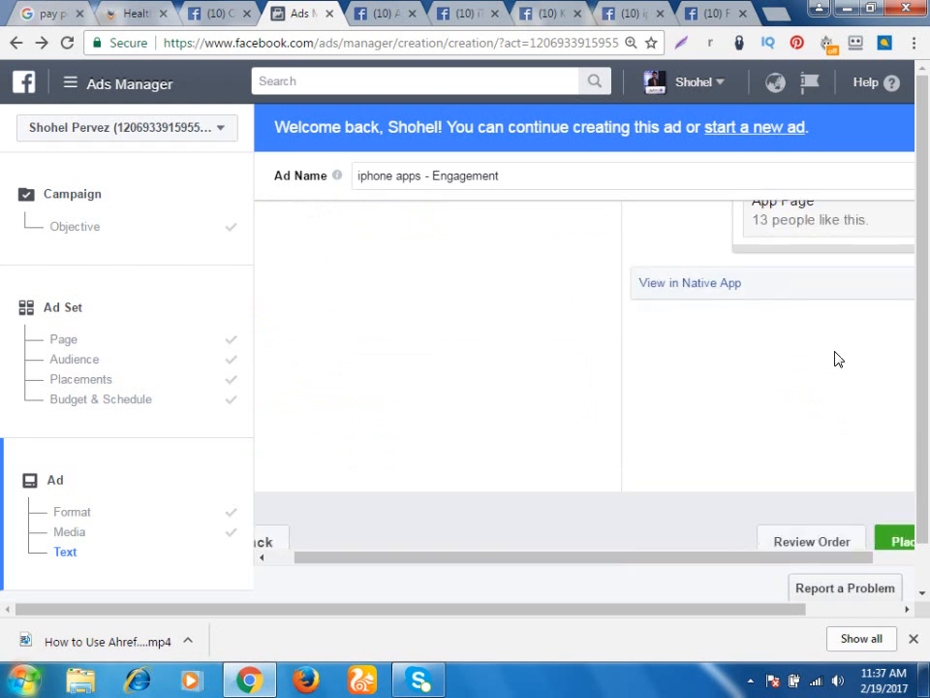
{"action": "left_click_drag", "start_coordinate": [643, 611], "coordinate": [826, 620]}
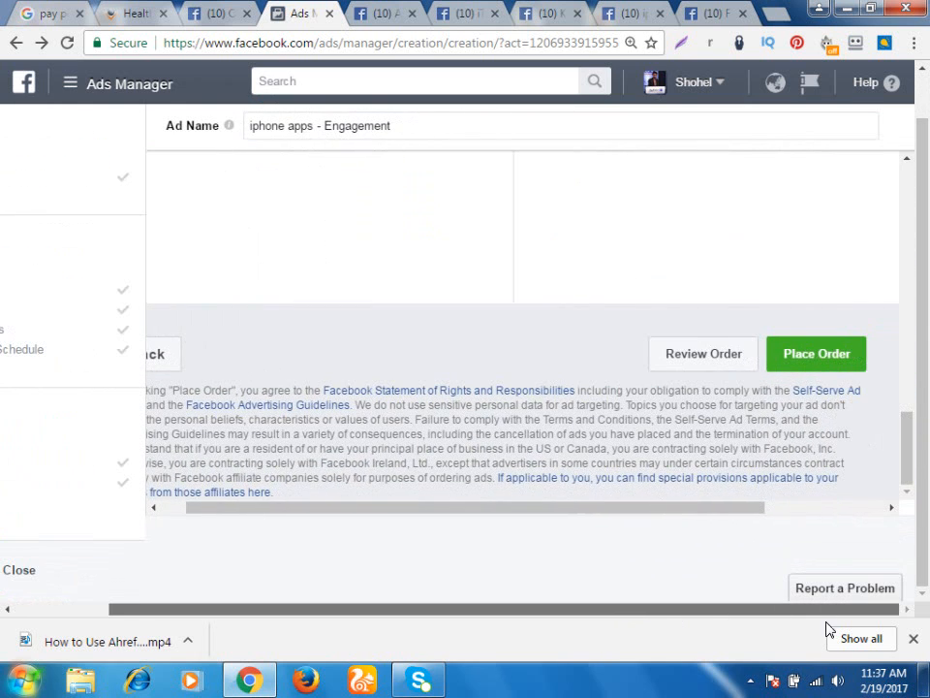
{"action": "scroll", "coordinate": [816, 369], "scroll_direction": "up", "scroll_amount": 3}
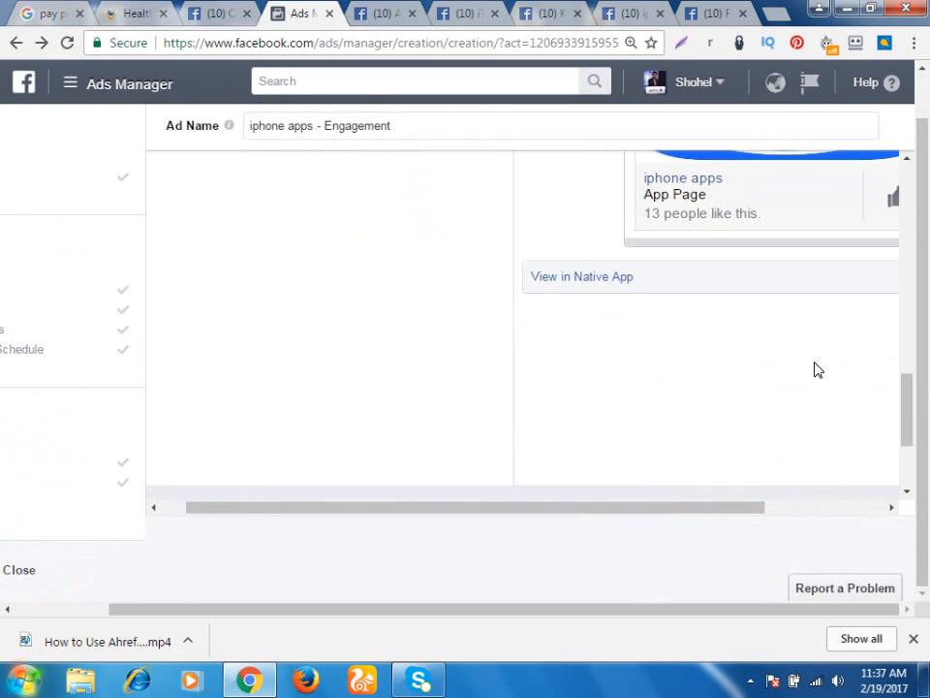
{"action": "scroll", "coordinate": [813, 372], "scroll_direction": "down", "scroll_amount": 3}
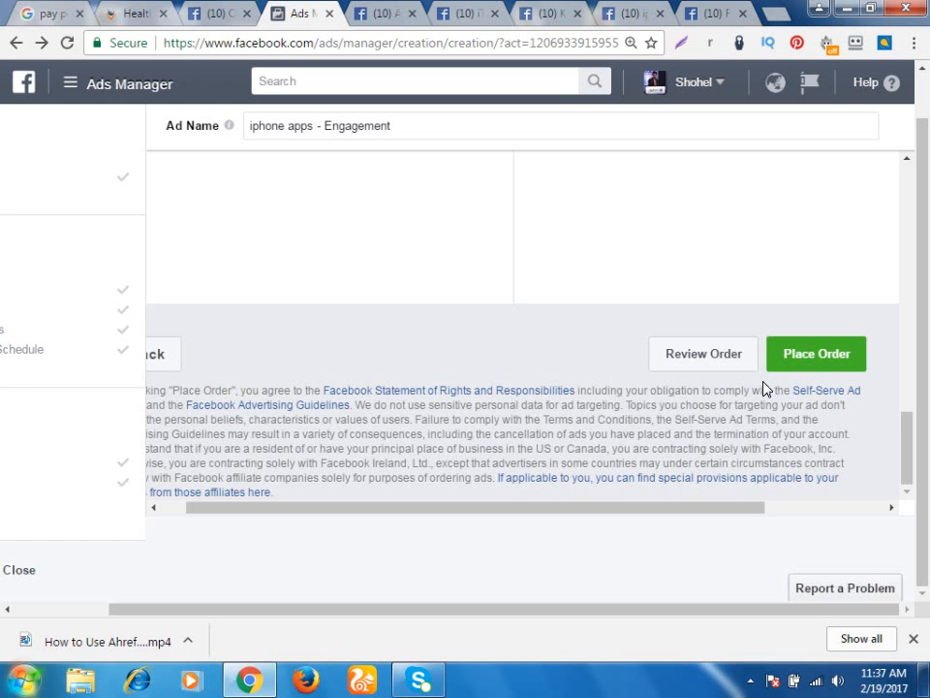
Try the Single Video ad format and upload 12-2PM Class.avi from the Recordings folder of the Videos library
{"action": "scroll", "coordinate": [742, 388], "scroll_direction": "up", "scroll_amount": 5}
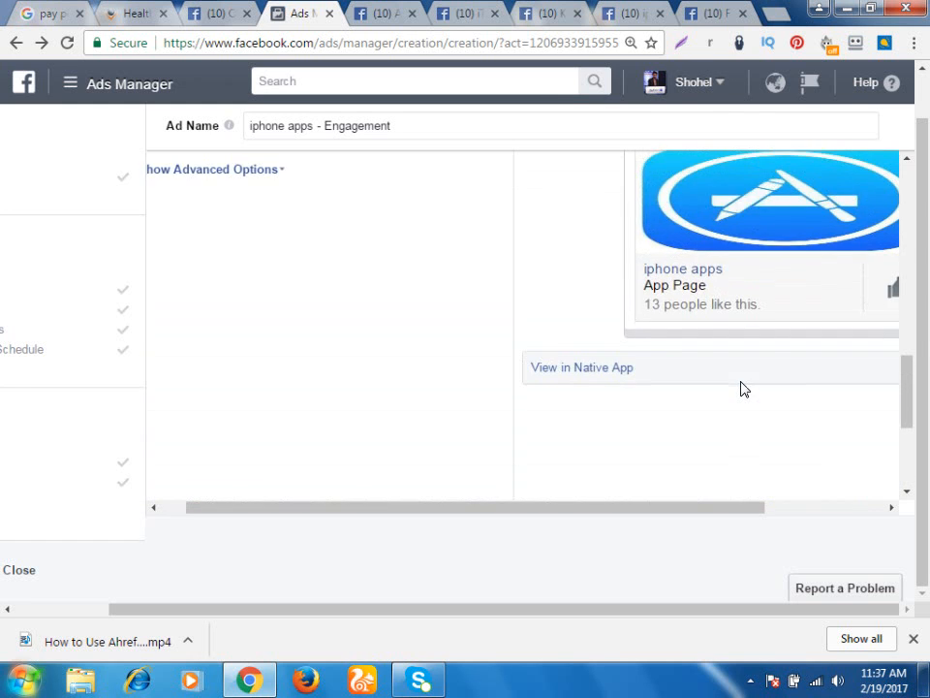
{"action": "scroll", "coordinate": [737, 406], "scroll_direction": "up", "scroll_amount": 5}
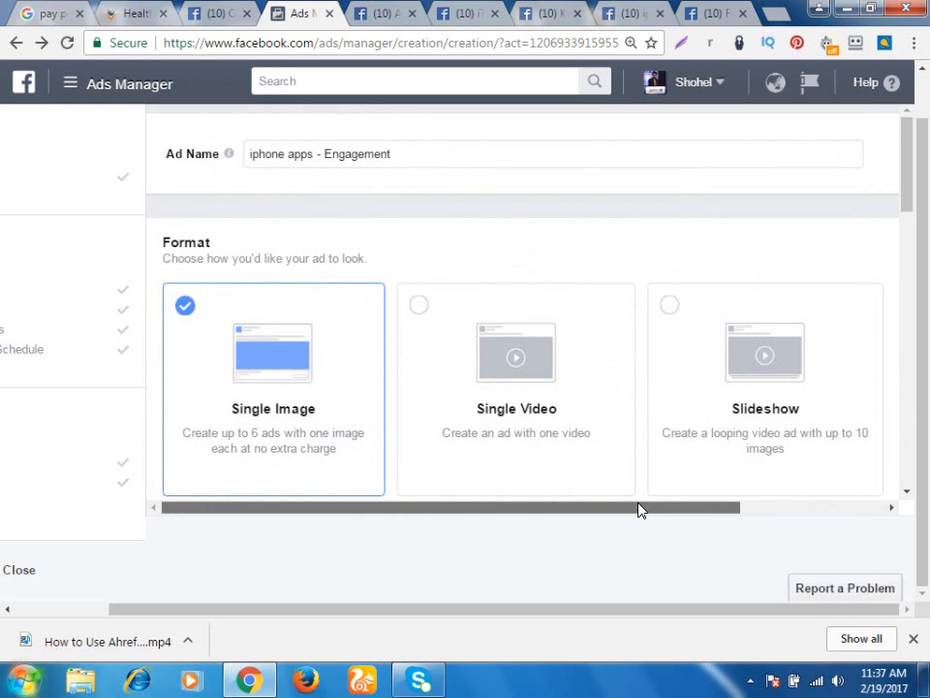
{"action": "scroll", "coordinate": [659, 481], "scroll_direction": "down", "scroll_amount": 1}
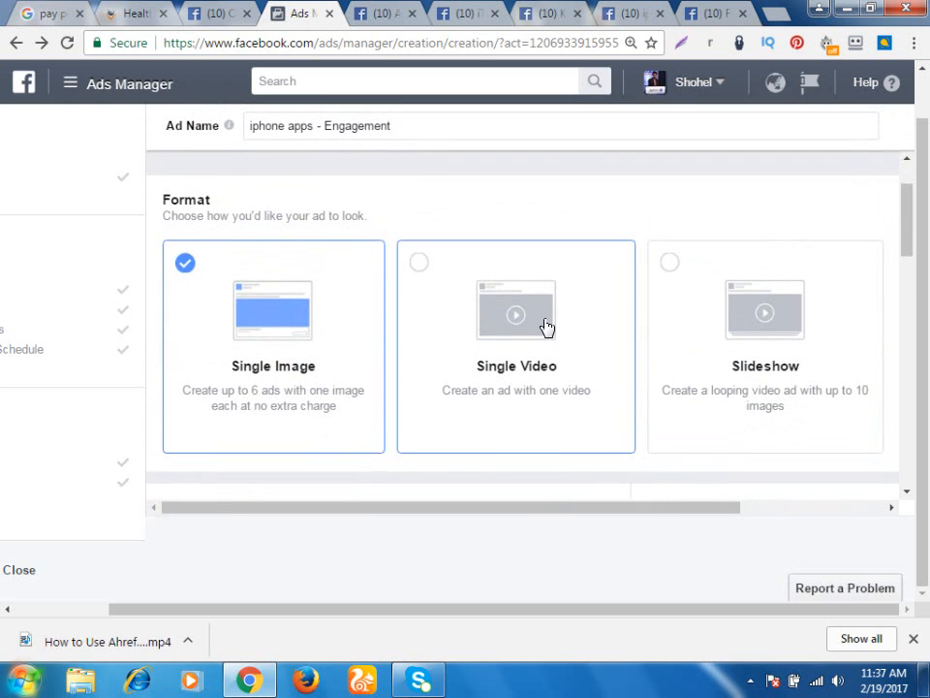
{"action": "left_click", "coordinate": [545, 326]}
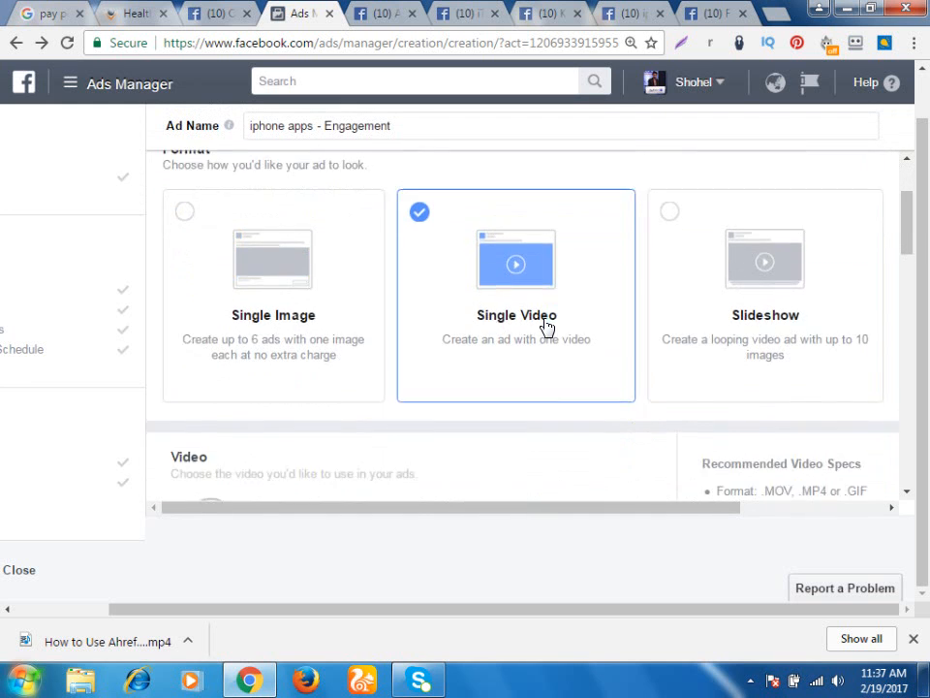
{"action": "left_click", "coordinate": [409, 442]}
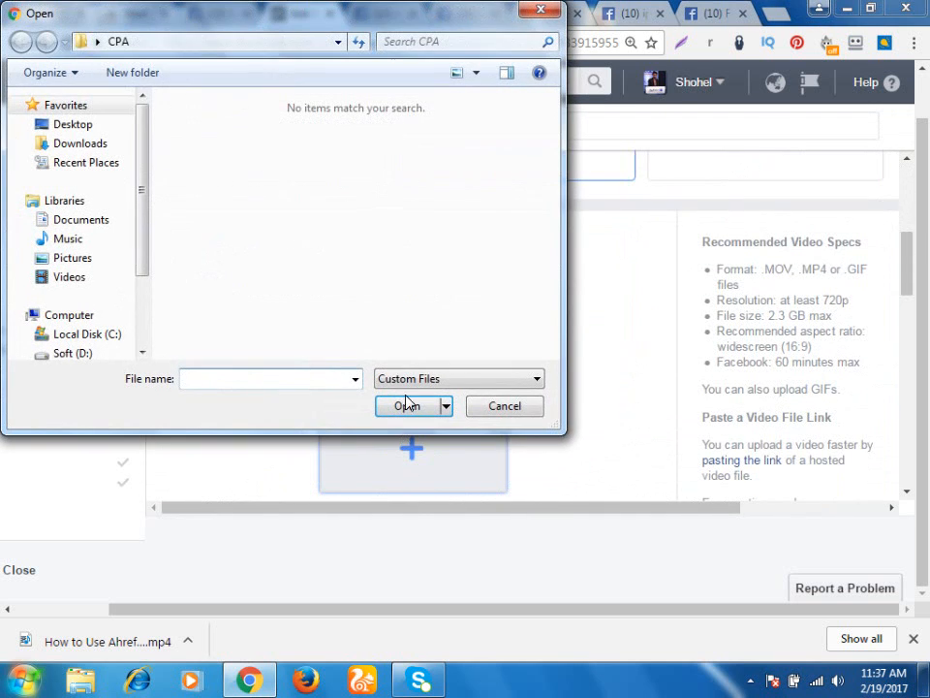
{"action": "left_click", "coordinate": [70, 127]}
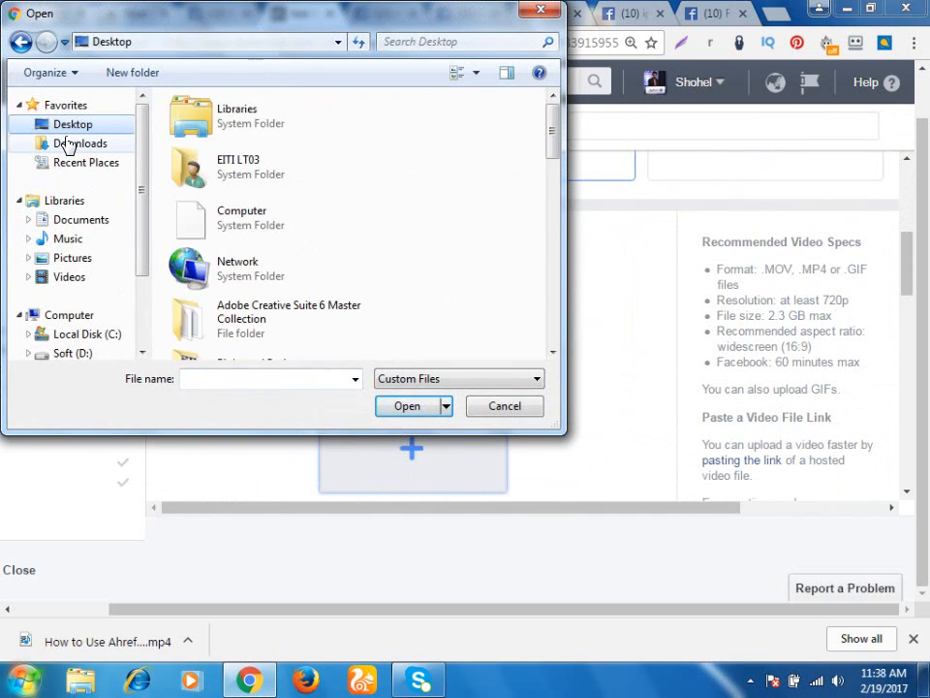
{"action": "left_click_drag", "start_coordinate": [145, 234], "coordinate": [142, 285]}
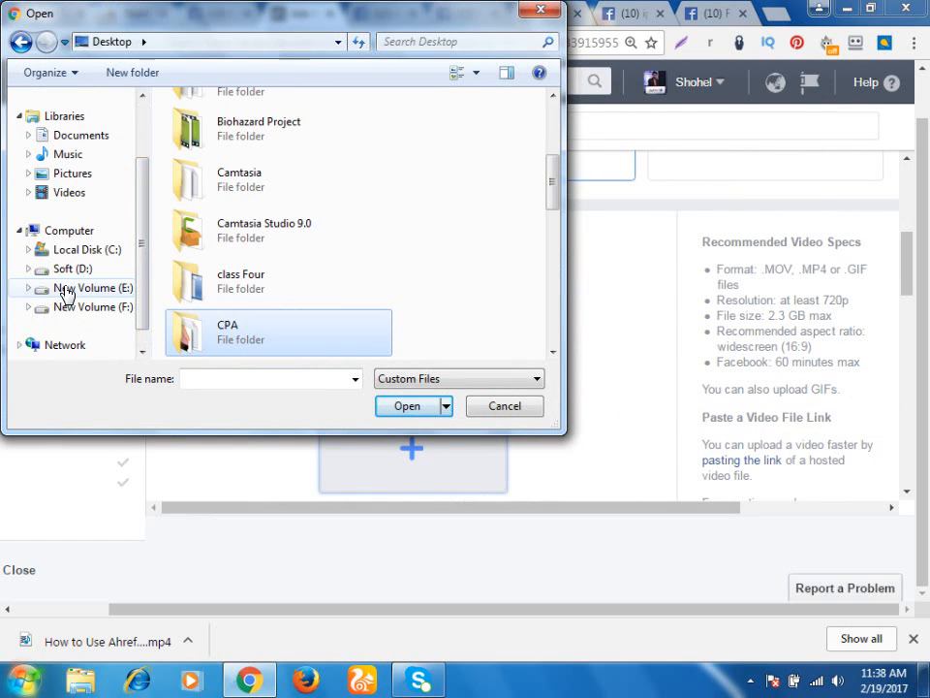
{"action": "left_click", "coordinate": [69, 192]}
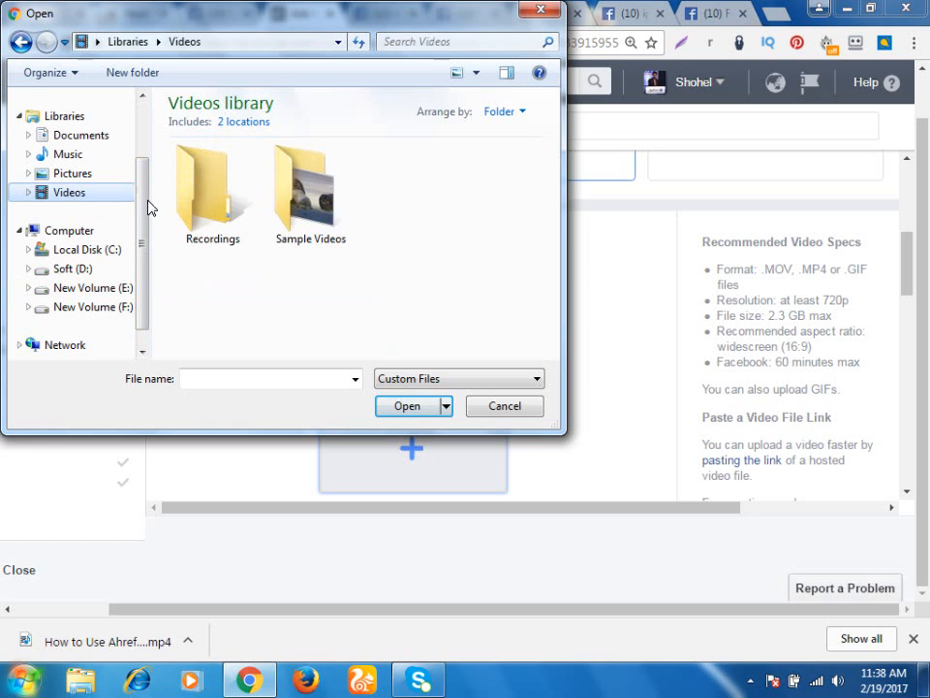
{"action": "double_click", "coordinate": [213, 199]}
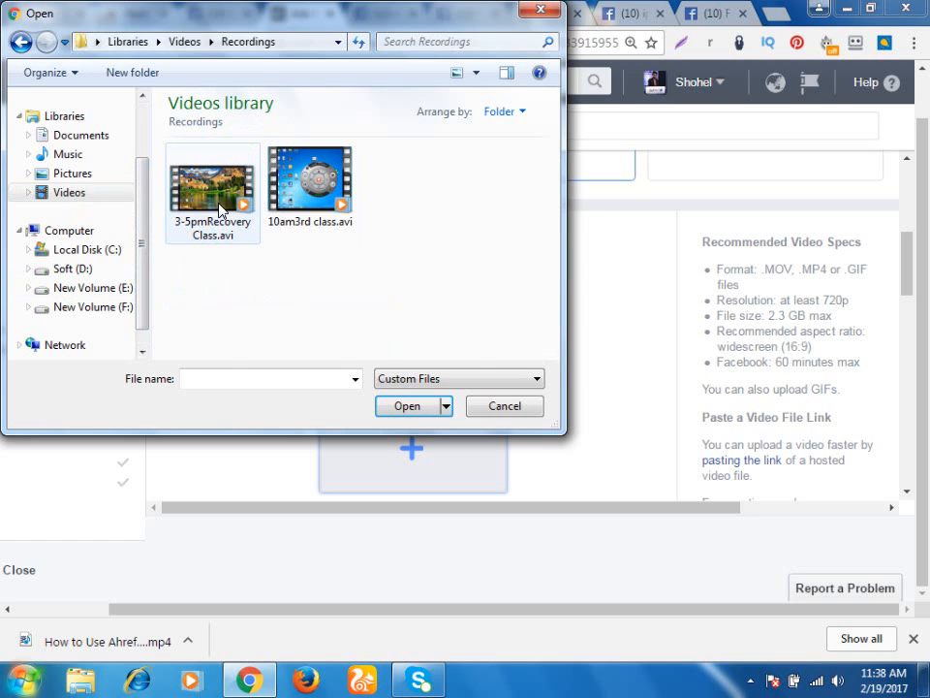
{"action": "left_click", "coordinate": [431, 208]}
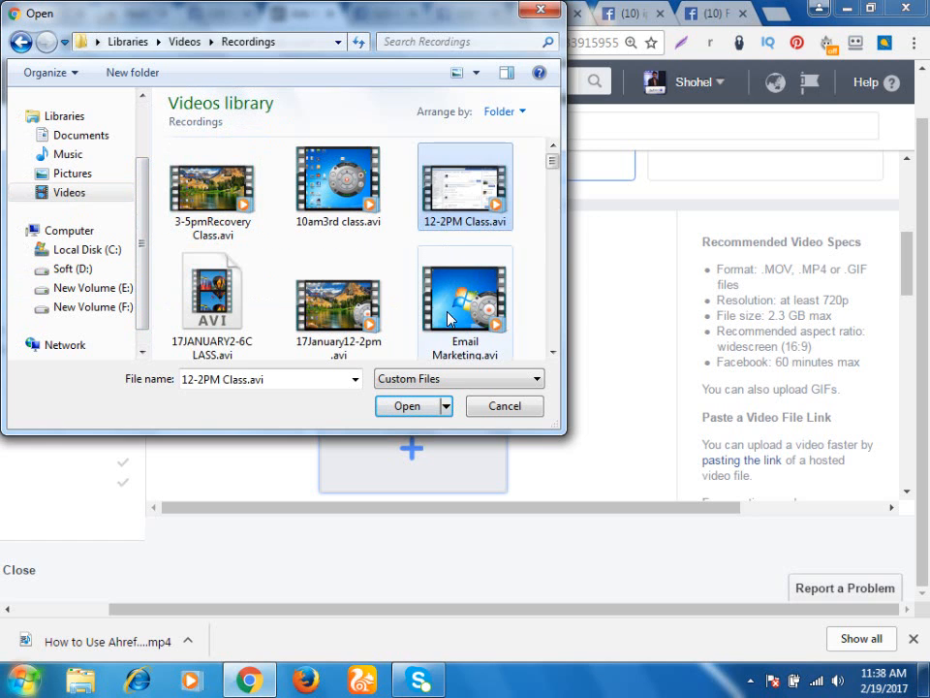
{"action": "left_click", "coordinate": [415, 406]}
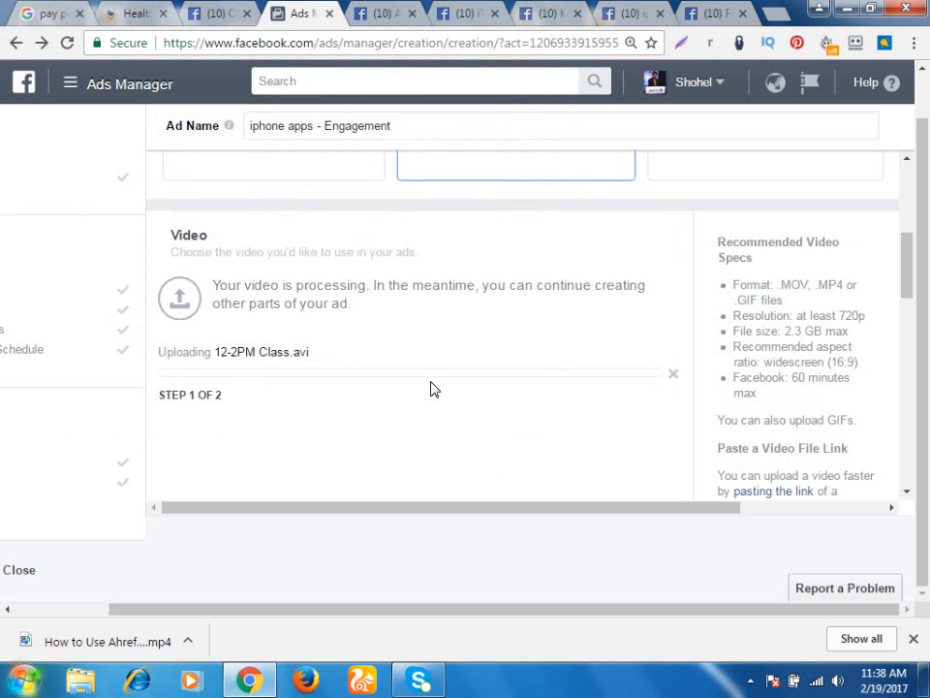
Cancel the upload of the 12-2PM Class.avi video
{"action": "scroll", "coordinate": [432, 388], "scroll_direction": "down", "scroll_amount": 2}
{"action": "scroll", "coordinate": [432, 388], "scroll_direction": "down", "scroll_amount": 1}
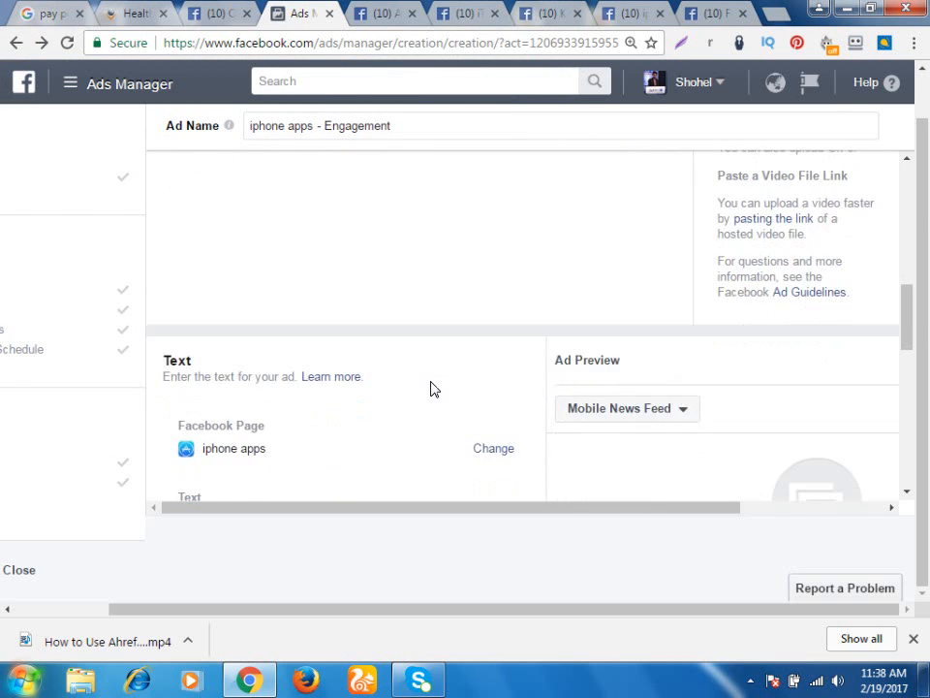
{"action": "scroll", "coordinate": [432, 388], "scroll_direction": "up", "scroll_amount": 2}
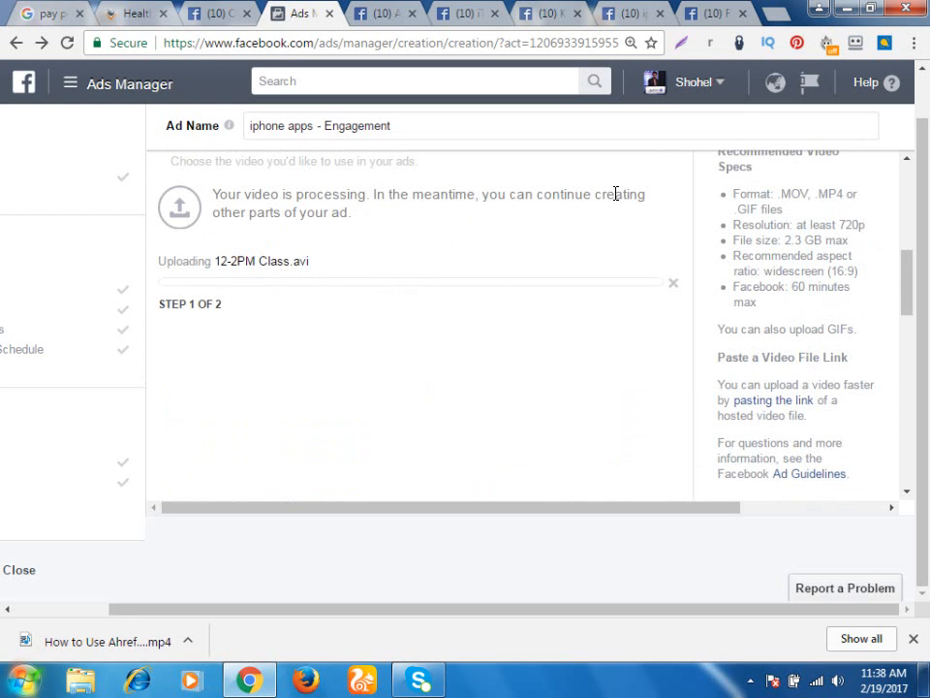
{"action": "scroll", "coordinate": [614, 193], "scroll_direction": "up", "scroll_amount": 1}
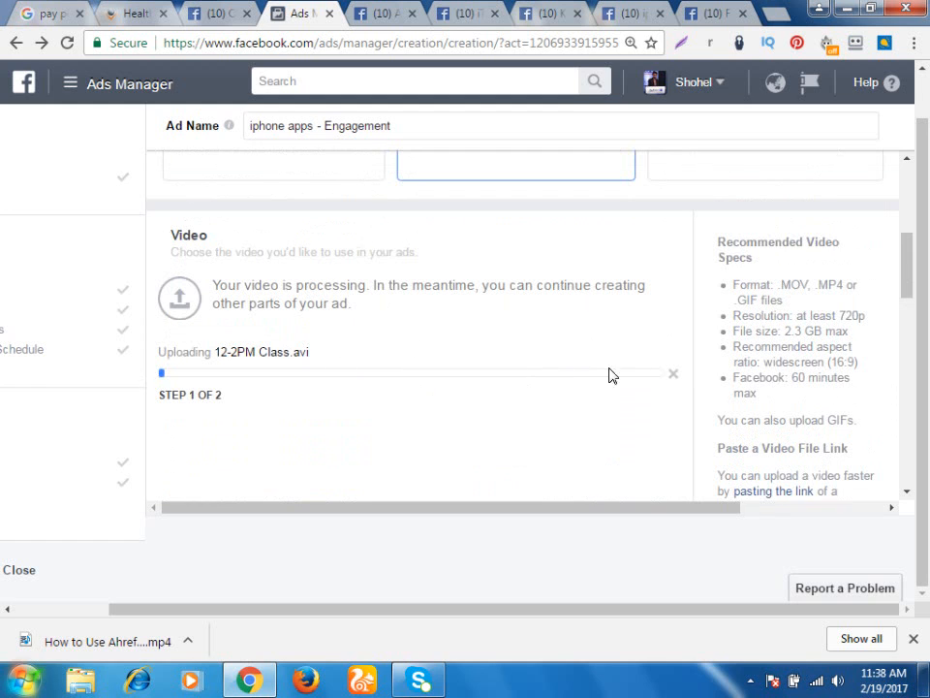
{"action": "left_click", "coordinate": [672, 374]}
Examine the ad's video upload options and the recommended video specs, including the maximum video length
{"action": "scroll", "coordinate": [448, 353], "scroll_direction": "down", "scroll_amount": 2}
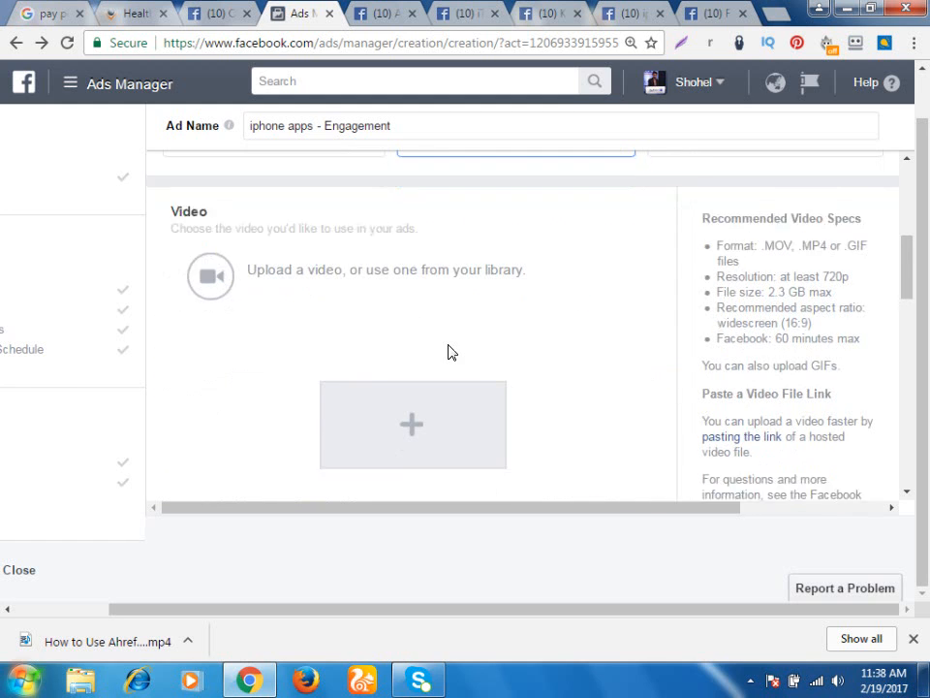
{"action": "scroll", "coordinate": [449, 352], "scroll_direction": "up", "scroll_amount": 1}
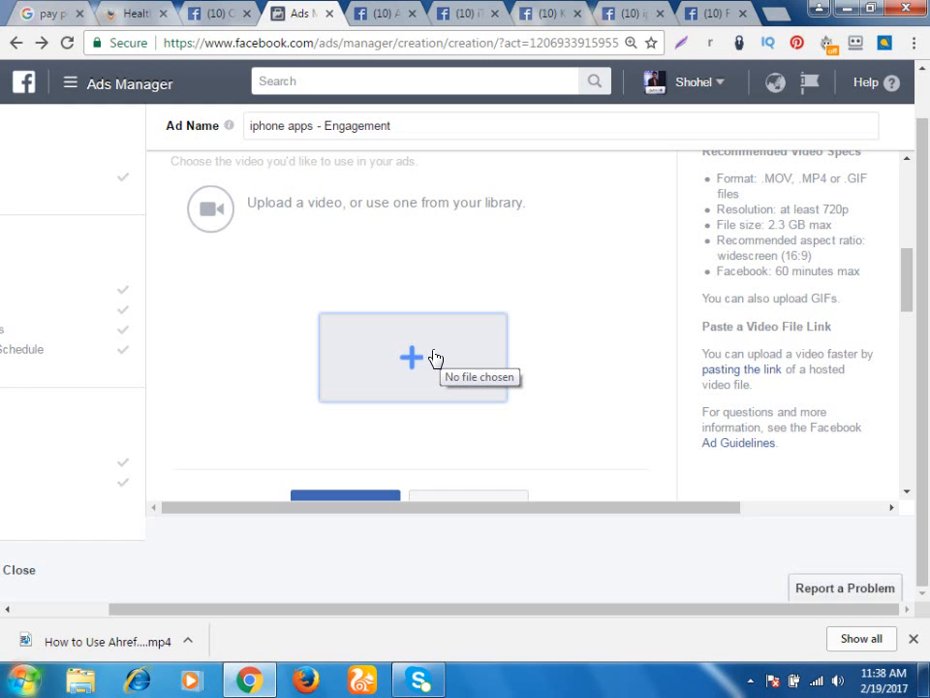
{"action": "scroll", "coordinate": [434, 358], "scroll_direction": "up", "scroll_amount": 1}
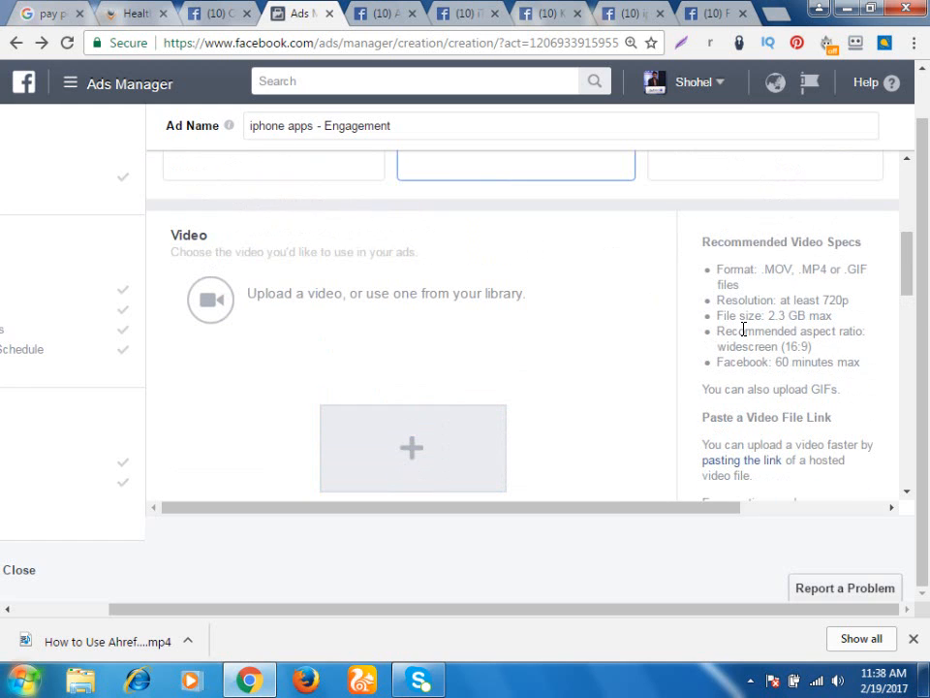
{"action": "scroll", "coordinate": [746, 329], "scroll_direction": "down", "scroll_amount": 1}
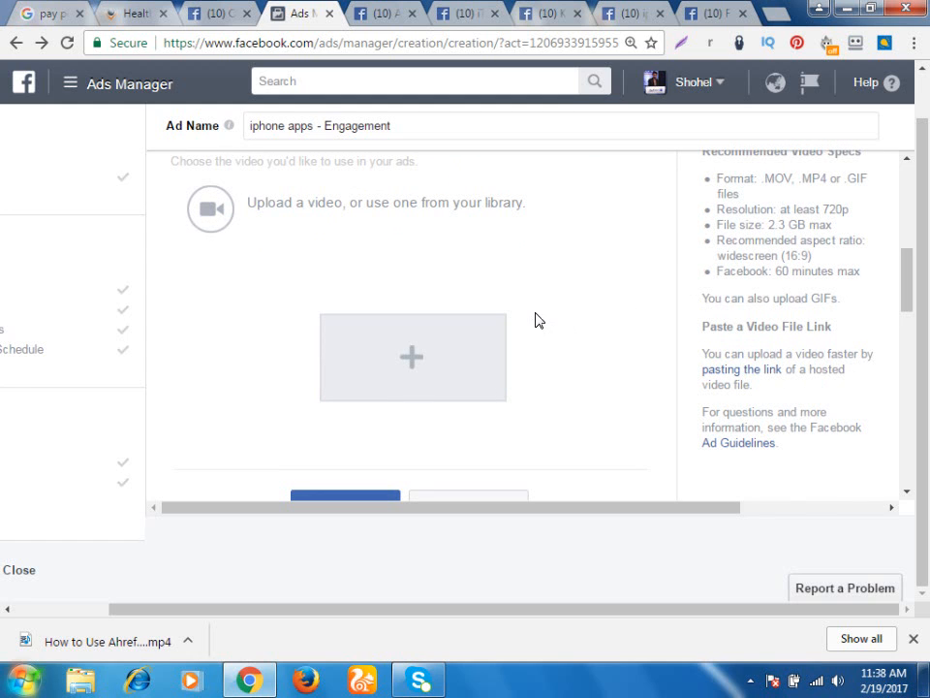
{"action": "scroll", "coordinate": [531, 304], "scroll_direction": "down", "scroll_amount": 1}
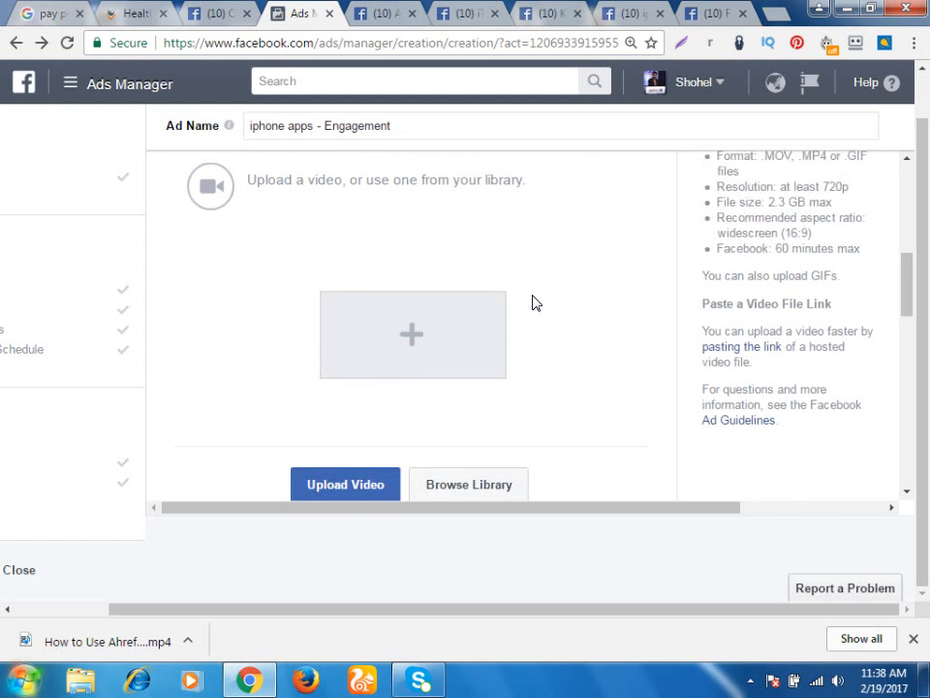
{"action": "scroll", "coordinate": [531, 304], "scroll_direction": "up", "scroll_amount": 2}
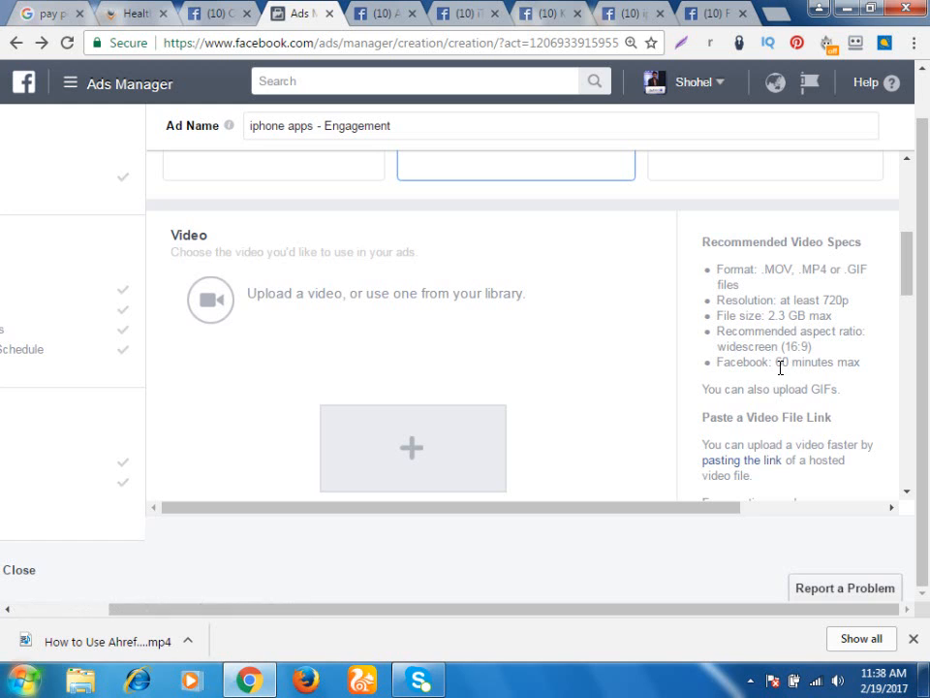
{"action": "scroll", "coordinate": [780, 339], "scroll_direction": "down", "scroll_amount": 1}
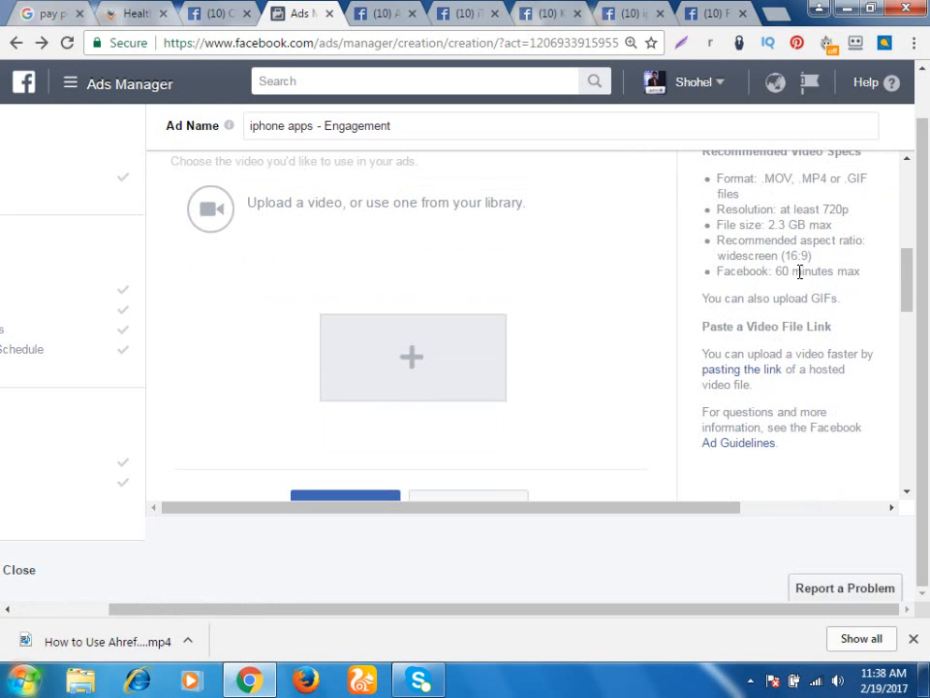
{"action": "left_click_drag", "start_coordinate": [848, 271], "coordinate": [774, 271]}
{"action": "scroll", "coordinate": [803, 278], "scroll_direction": "up", "scroll_amount": 2}
{"action": "scroll", "coordinate": [803, 278], "scroll_direction": "down", "scroll_amount": 1}
{"action": "scroll", "coordinate": [803, 279], "scroll_direction": "down", "scroll_amount": 1}
{"action": "scroll", "coordinate": [803, 270], "scroll_direction": "down", "scroll_amount": 1}
Set the ad format back to Single Image and check the ad's images and order placement options
{"action": "scroll", "coordinate": [800, 256], "scroll_direction": "up", "scroll_amount": 5}
{"action": "scroll", "coordinate": [405, 268], "scroll_direction": "down", "scroll_amount": 1}
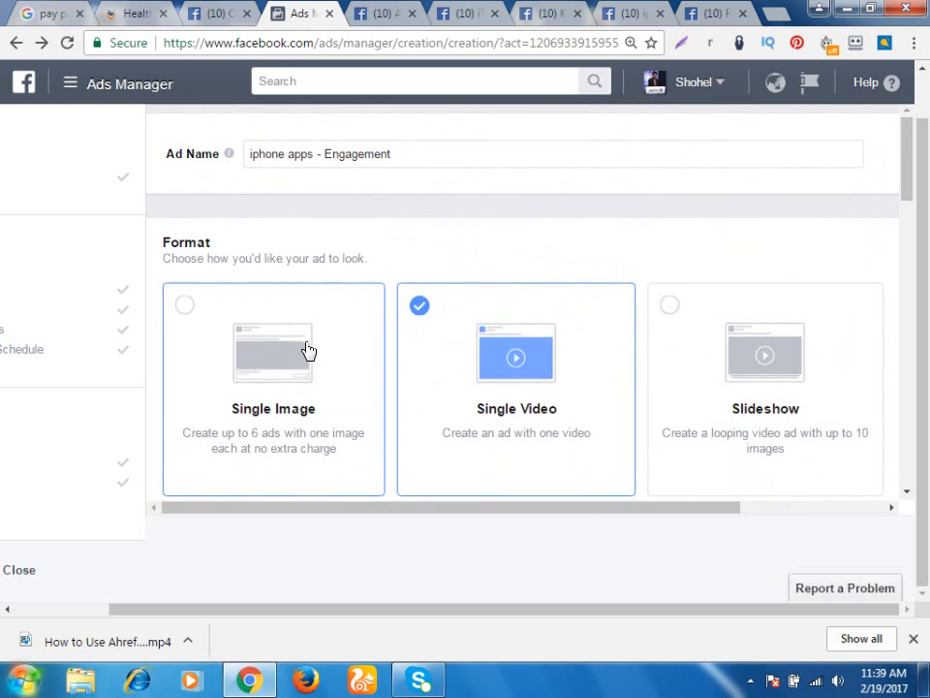
{"action": "left_click", "coordinate": [324, 338]}
{"action": "scroll", "coordinate": [468, 339], "scroll_direction": "down", "scroll_amount": 1}
{"action": "scroll", "coordinate": [471, 320], "scroll_direction": "down", "scroll_amount": 10}
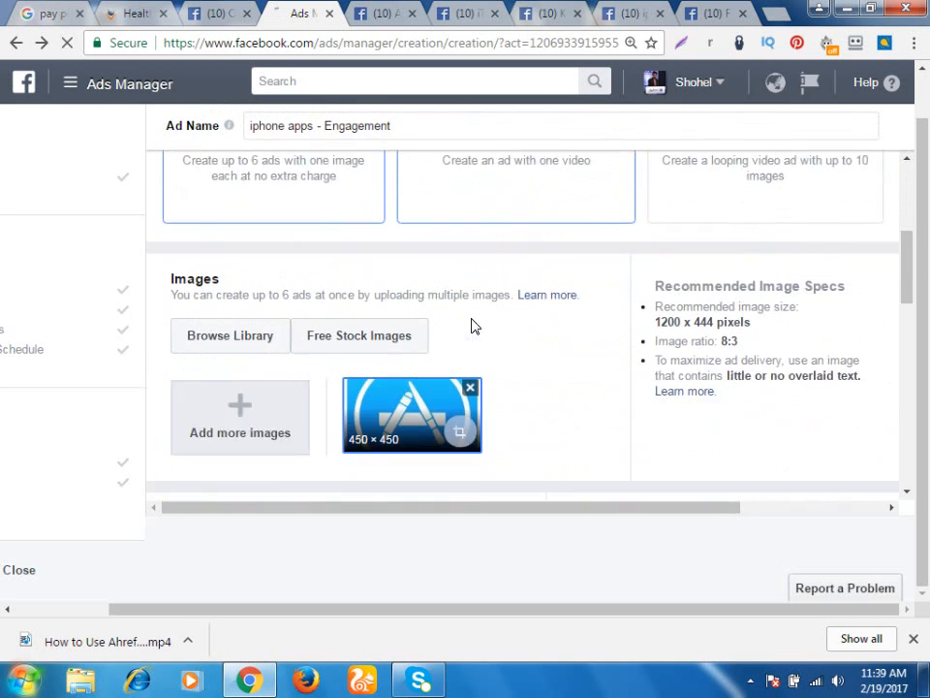
{"action": "scroll", "coordinate": [474, 289], "scroll_direction": "down", "scroll_amount": 1}
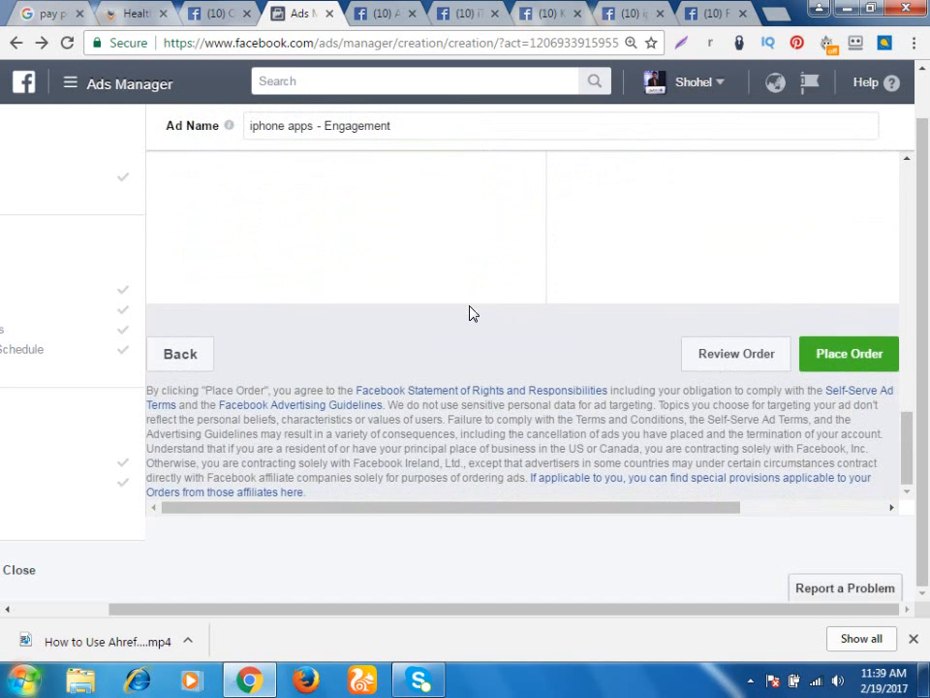
{"action": "scroll", "coordinate": [448, 323], "scroll_direction": "up", "scroll_amount": 10}
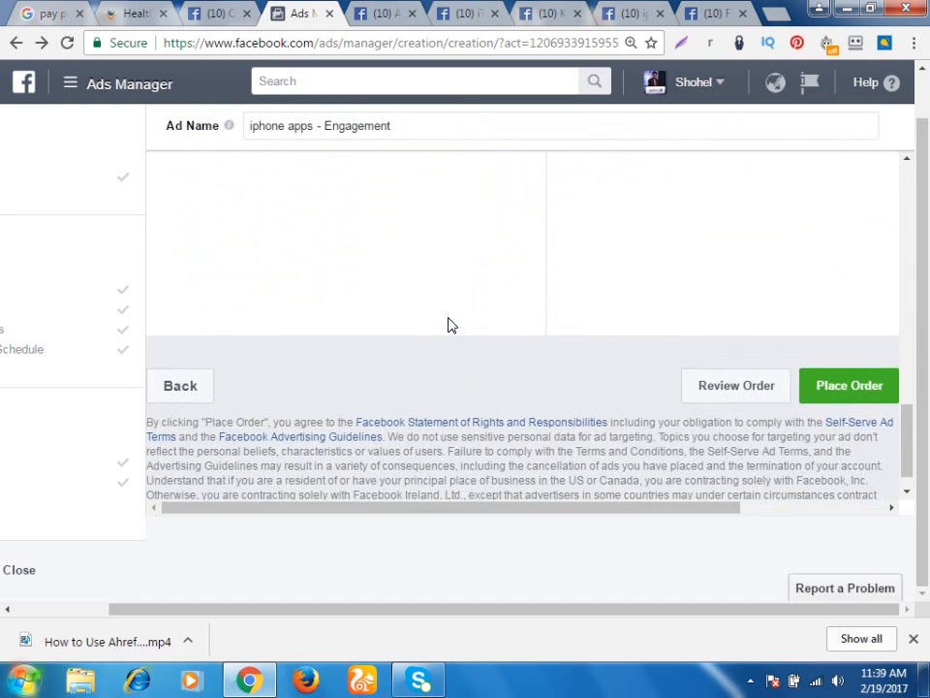
Open the Billing & Payment Methods page to view the account's payment details and check the full list of ad tools
{"action": "left_click", "coordinate": [75, 87]}
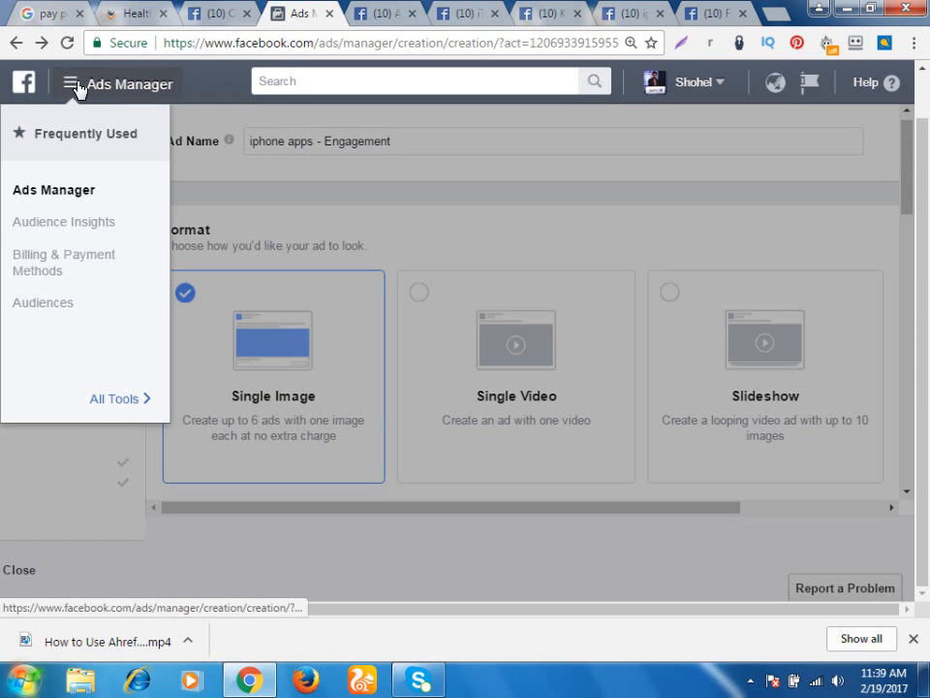
{"action": "left_click", "coordinate": [56, 263]}
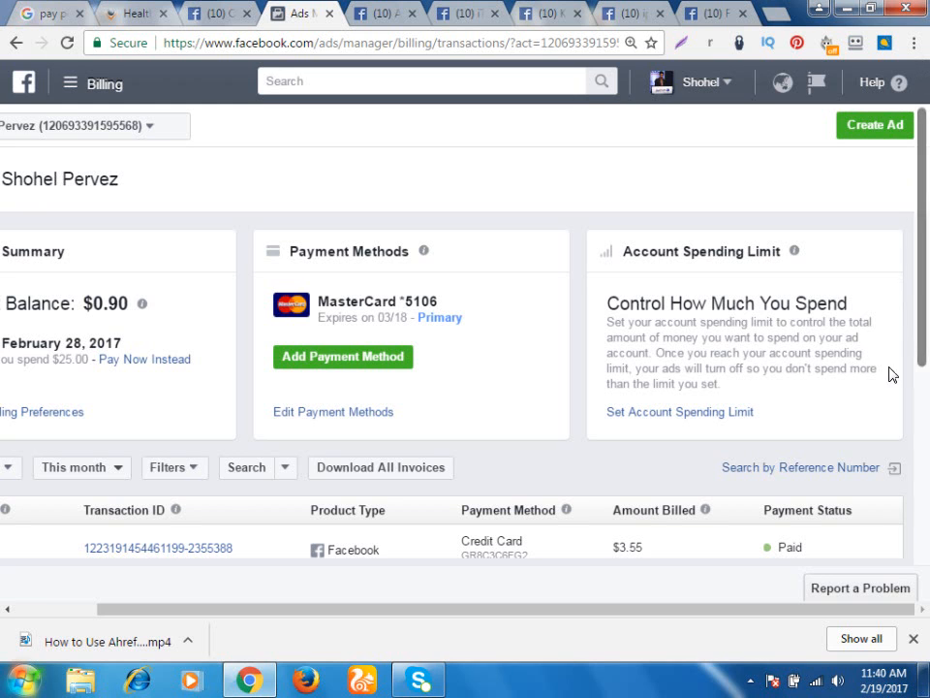
{"action": "left_click", "coordinate": [68, 89]}
{"action": "mouse_move", "coordinate": [108, 399]}
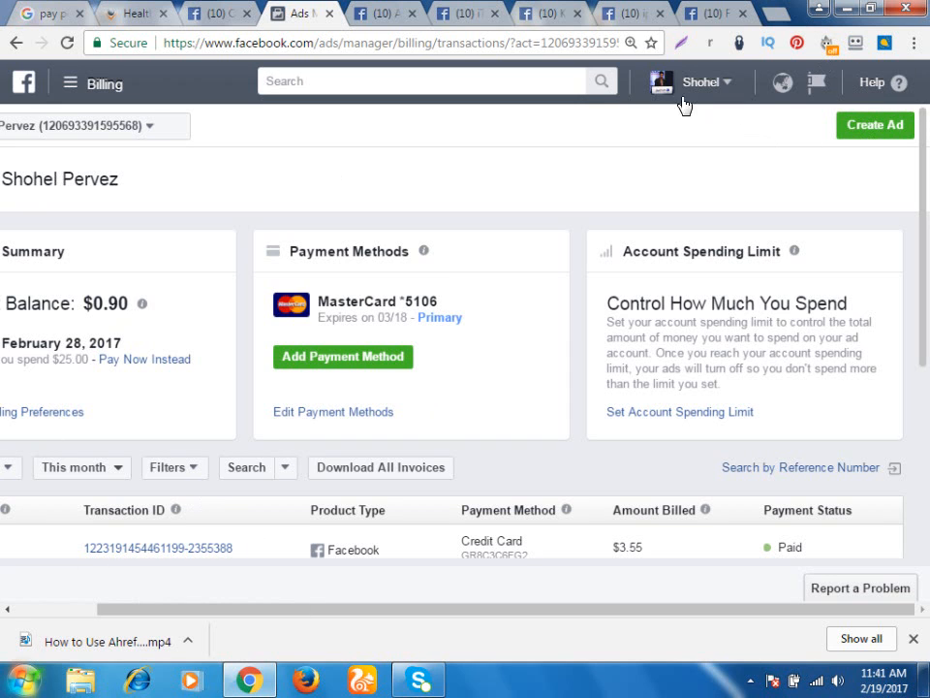
Return to the campaigns overview and create a new ad, starting over instead of continuing the saved Engagement draft
{"action": "left_click", "coordinate": [72, 81]}
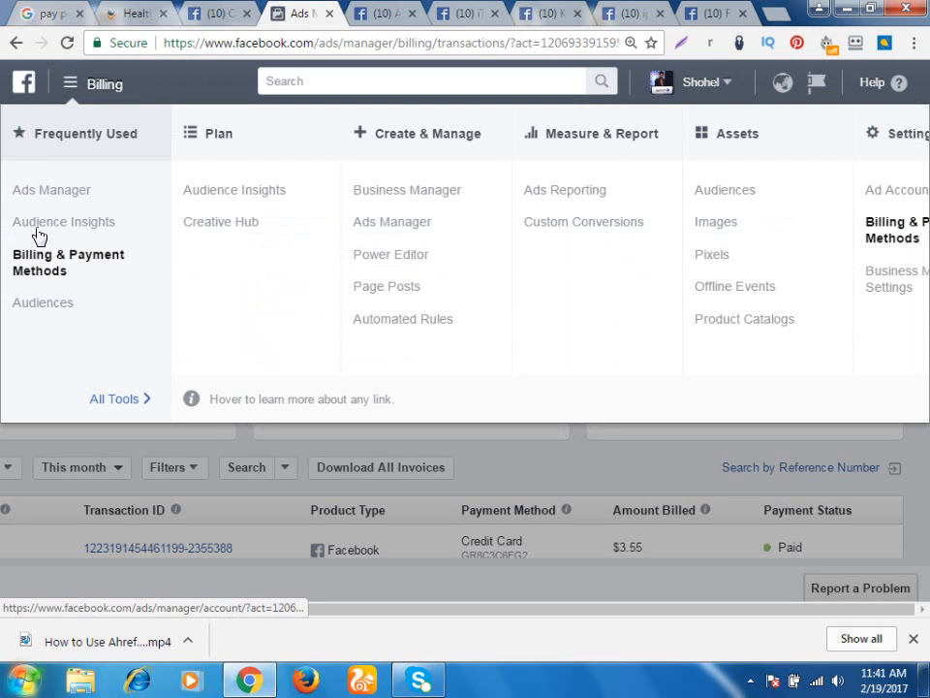
{"action": "left_click", "coordinate": [36, 194]}
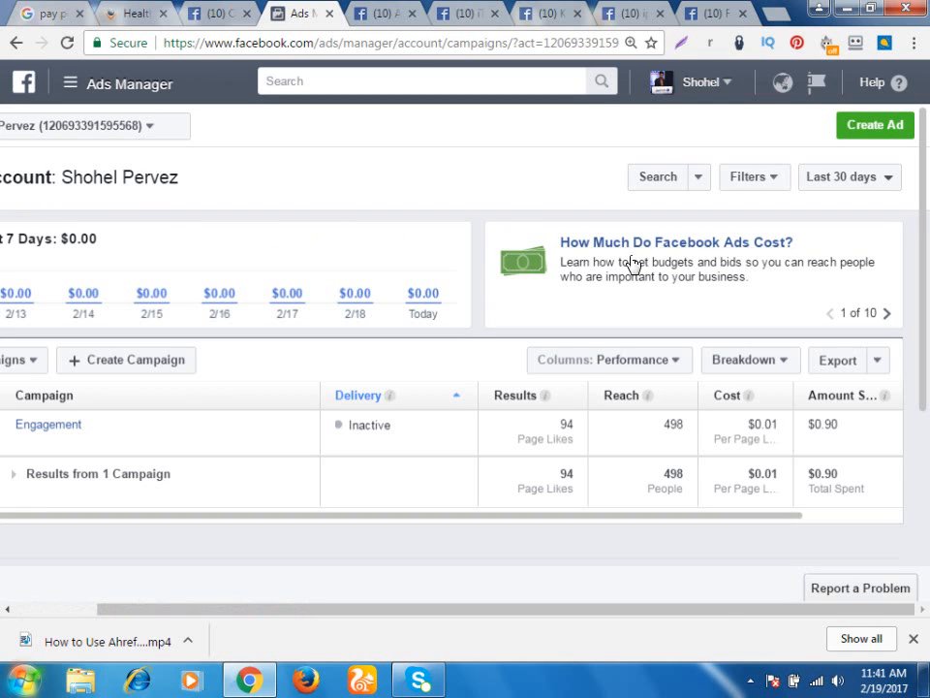
{"action": "left_click", "coordinate": [876, 125]}
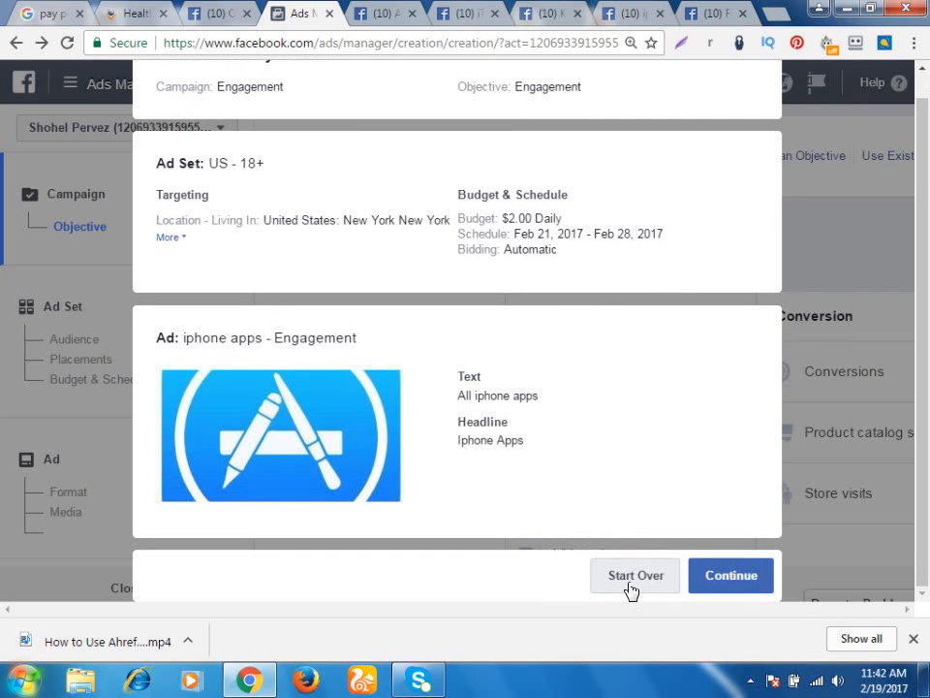
{"action": "left_click", "coordinate": [631, 586]}
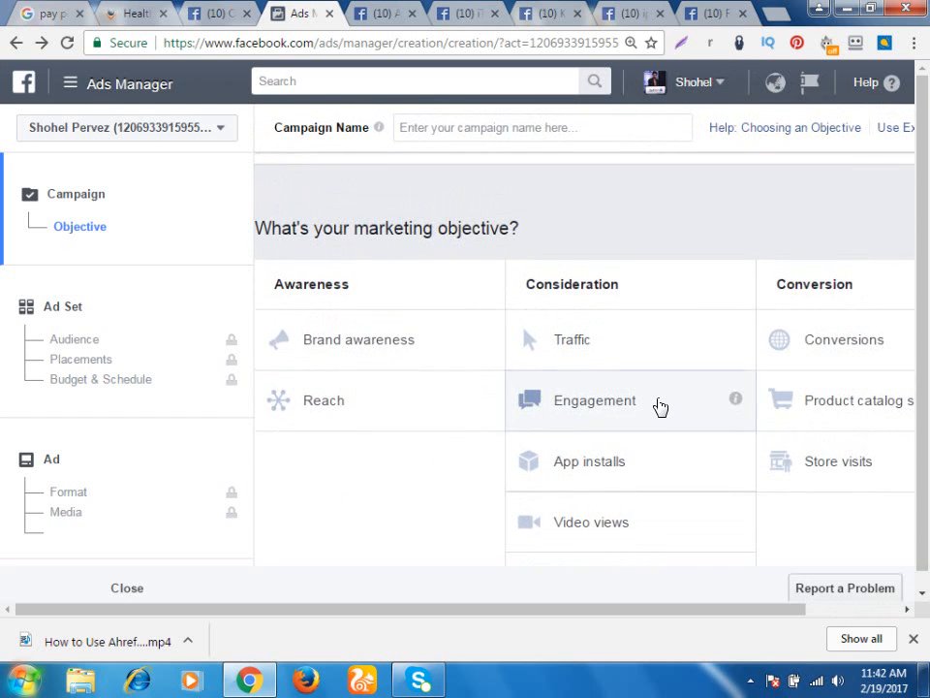
Start an Engagement campaign of the Post engagement type and apply the saved audience "ios offer" to its ad set
{"action": "left_click", "coordinate": [660, 406]}
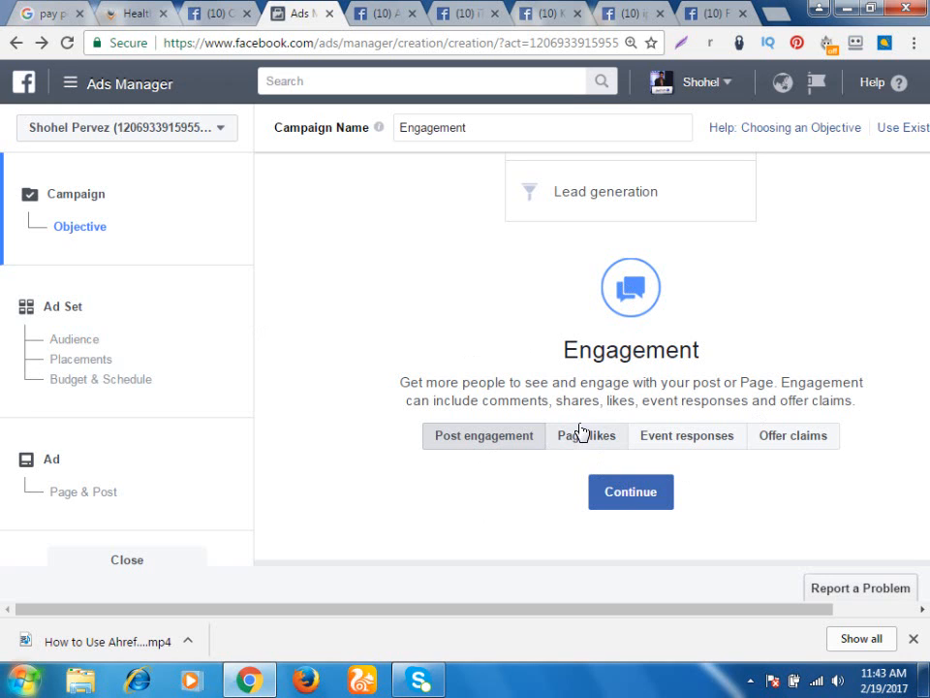
{"action": "left_click", "coordinate": [629, 496]}
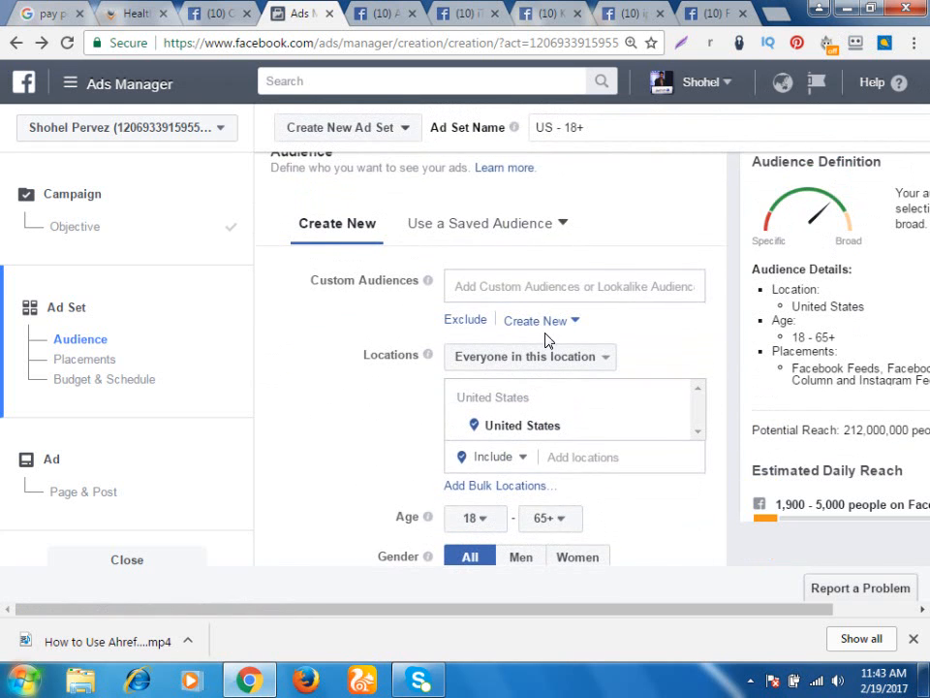
{"action": "left_click", "coordinate": [560, 229]}
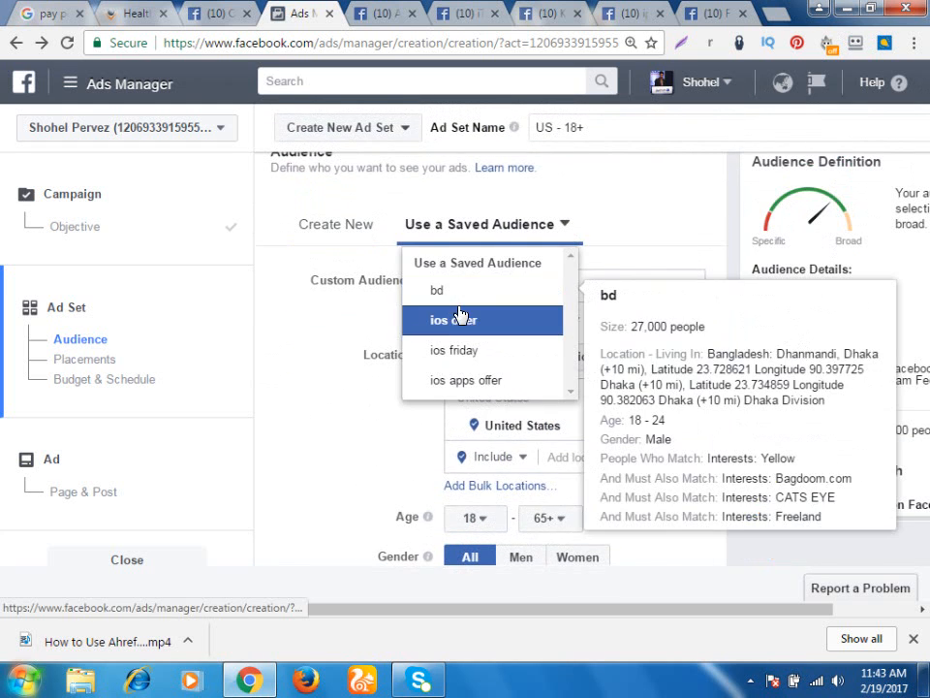
{"action": "left_click", "coordinate": [457, 323]}
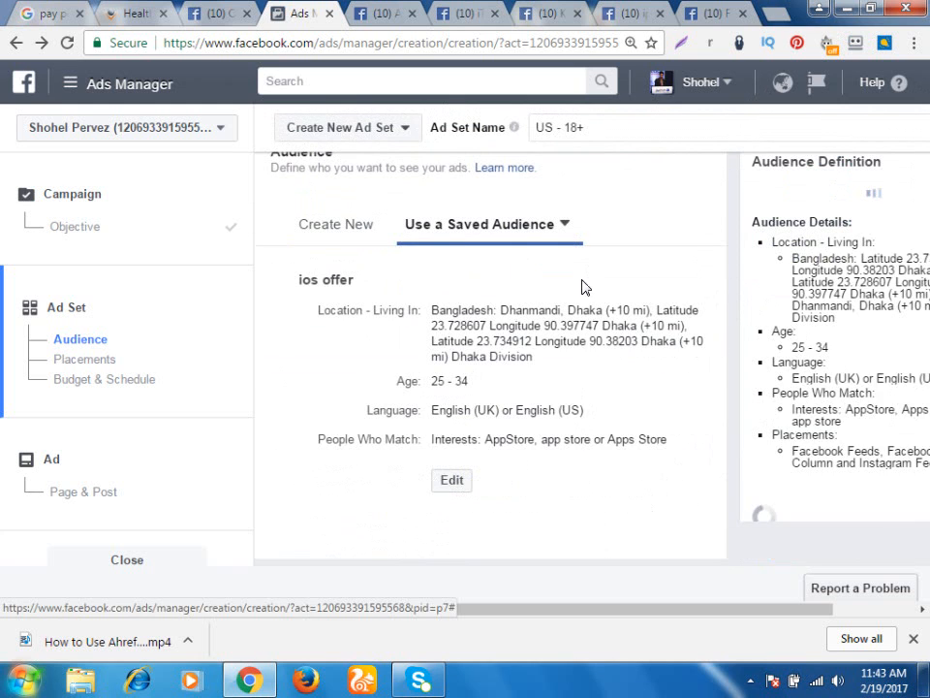
Switch the ad set's budget from daily to Lifetime Budget
{"action": "scroll", "coordinate": [448, 218], "scroll_direction": "down", "scroll_amount": 7}
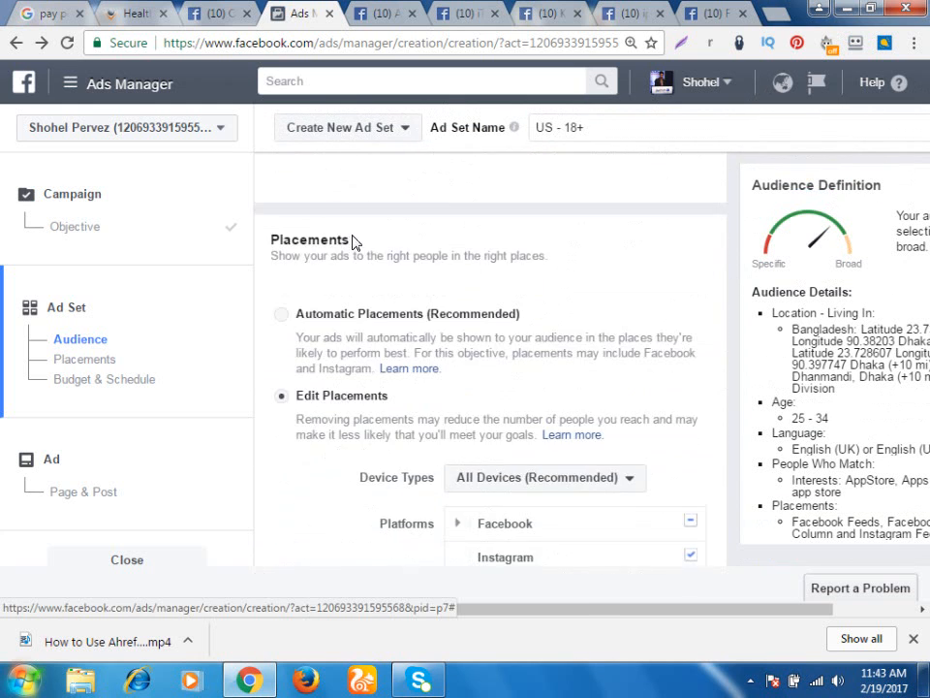
{"action": "scroll", "coordinate": [569, 301], "scroll_direction": "down", "scroll_amount": 3}
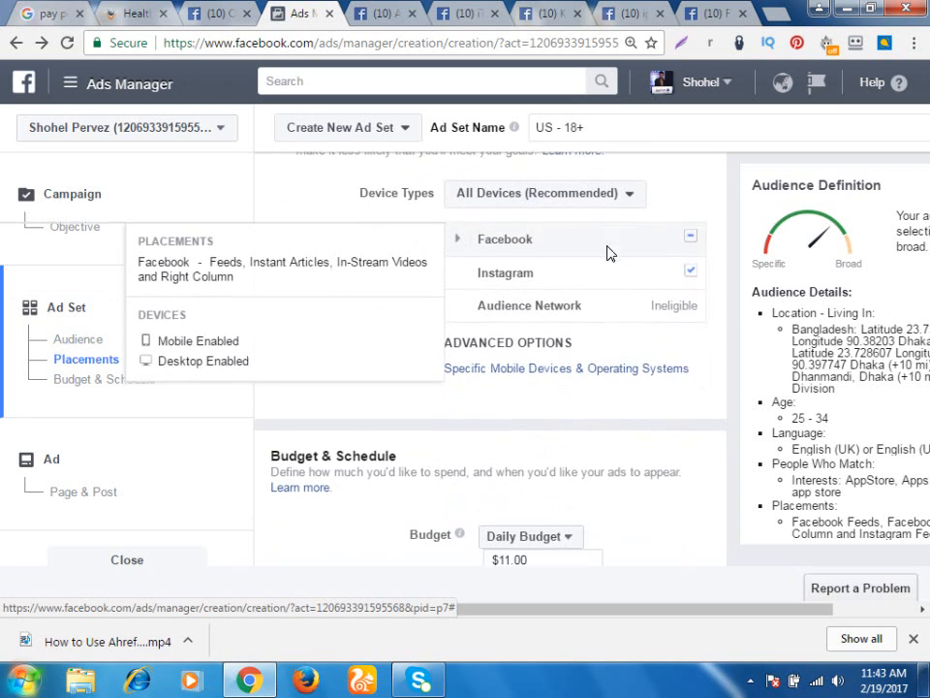
{"action": "left_click", "coordinate": [567, 360]}
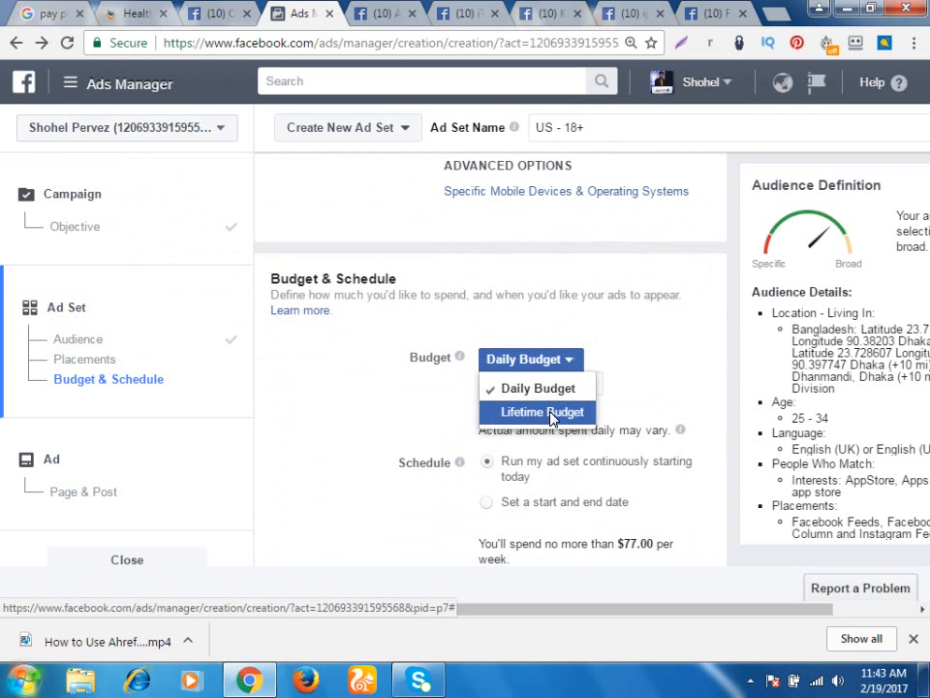
{"action": "left_click", "coordinate": [552, 417]}
{"action": "scroll", "coordinate": [417, 388], "scroll_direction": "down", "scroll_amount": 2}
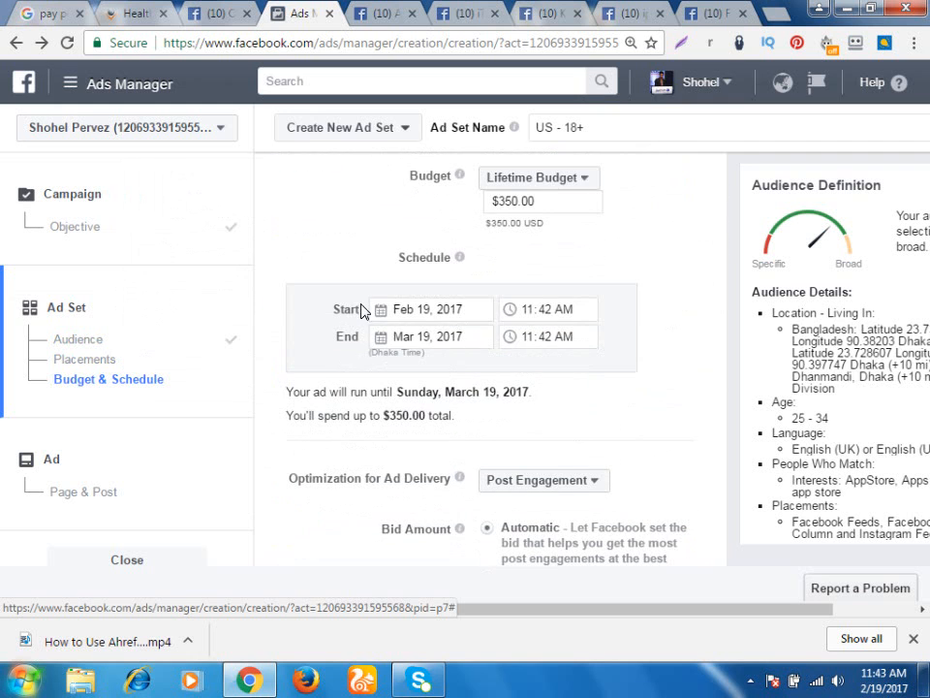
{"action": "scroll", "coordinate": [467, 328], "scroll_direction": "down", "scroll_amount": 1}
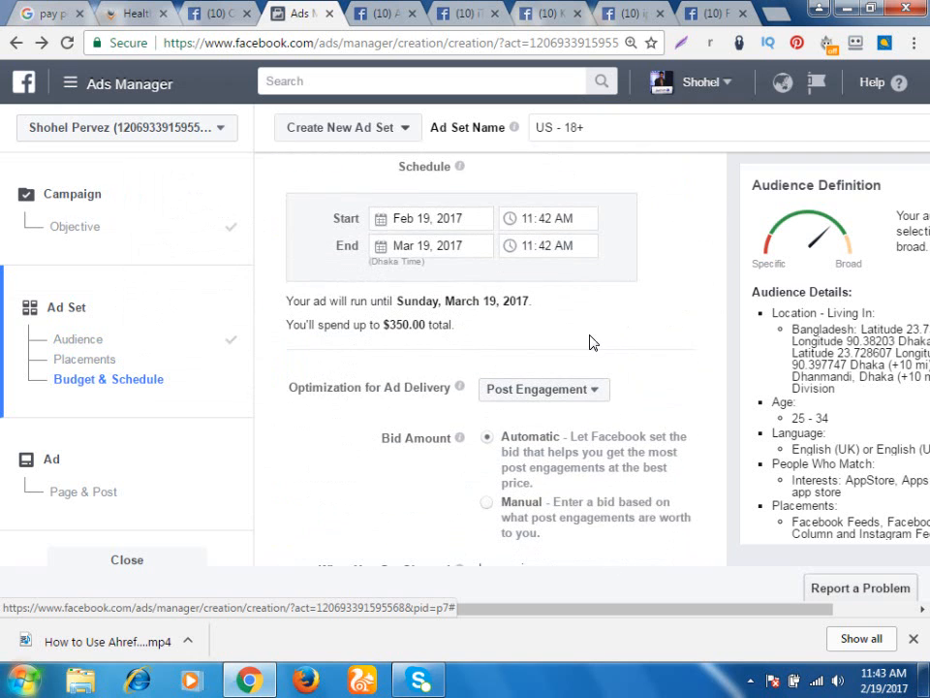
Set the optimization for ad delivery to Impressions, showing ads to people as many times as possible
{"action": "scroll", "coordinate": [589, 339], "scroll_direction": "down", "scroll_amount": 2}
{"action": "scroll", "coordinate": [581, 261], "scroll_direction": "up", "scroll_amount": 2}
{"action": "scroll", "coordinate": [562, 208], "scroll_direction": "up", "scroll_amount": 2}
{"action": "scroll", "coordinate": [557, 290], "scroll_direction": "down", "scroll_amount": 4}
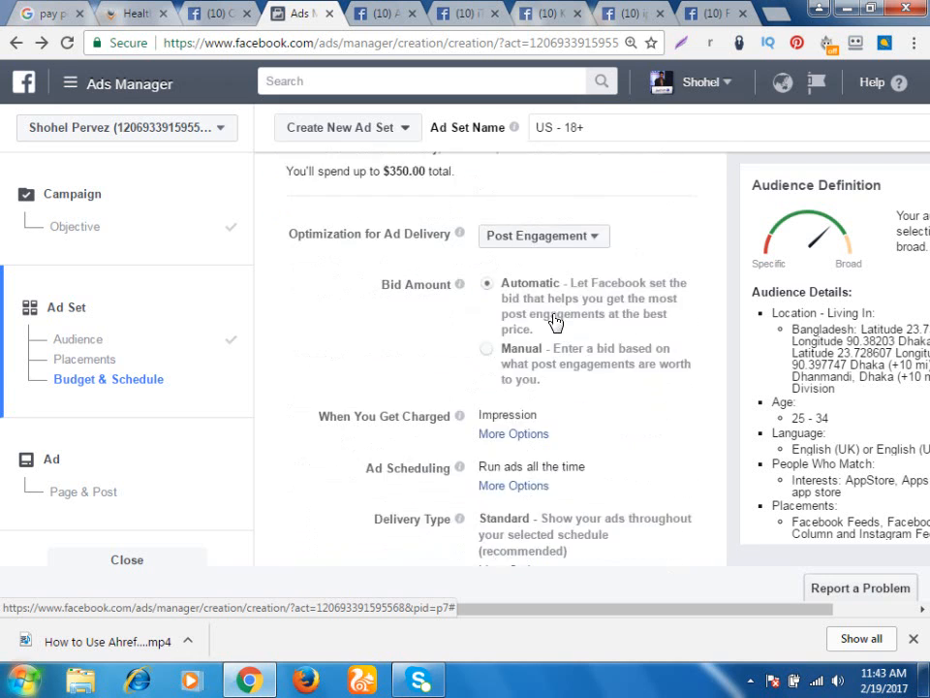
{"action": "scroll", "coordinate": [555, 323], "scroll_direction": "down", "scroll_amount": 1}
{"action": "left_click", "coordinate": [581, 217]}
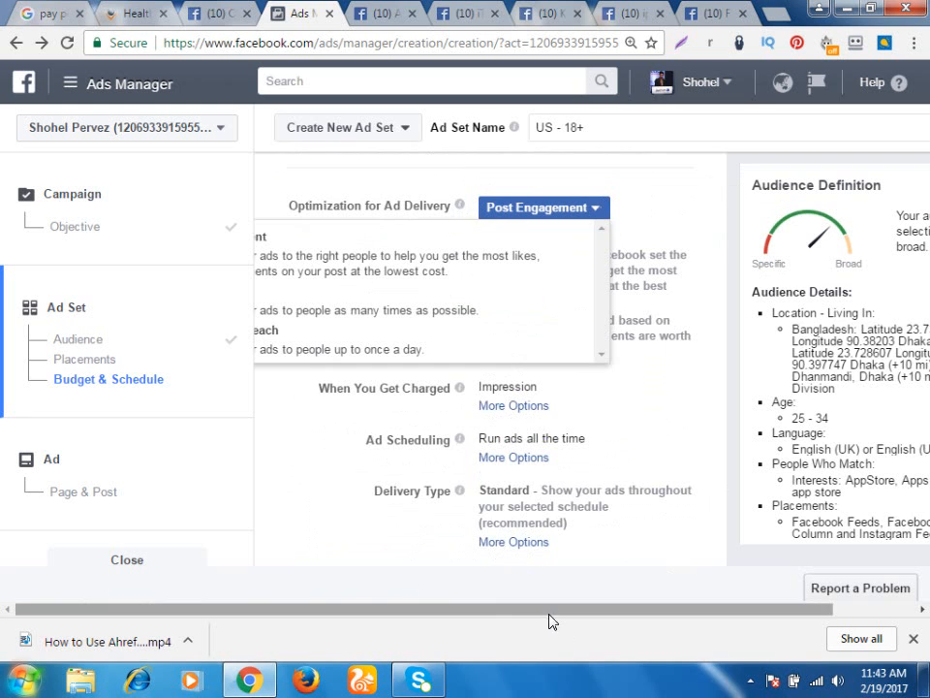
{"action": "mouse_move", "coordinate": [457, 228]}
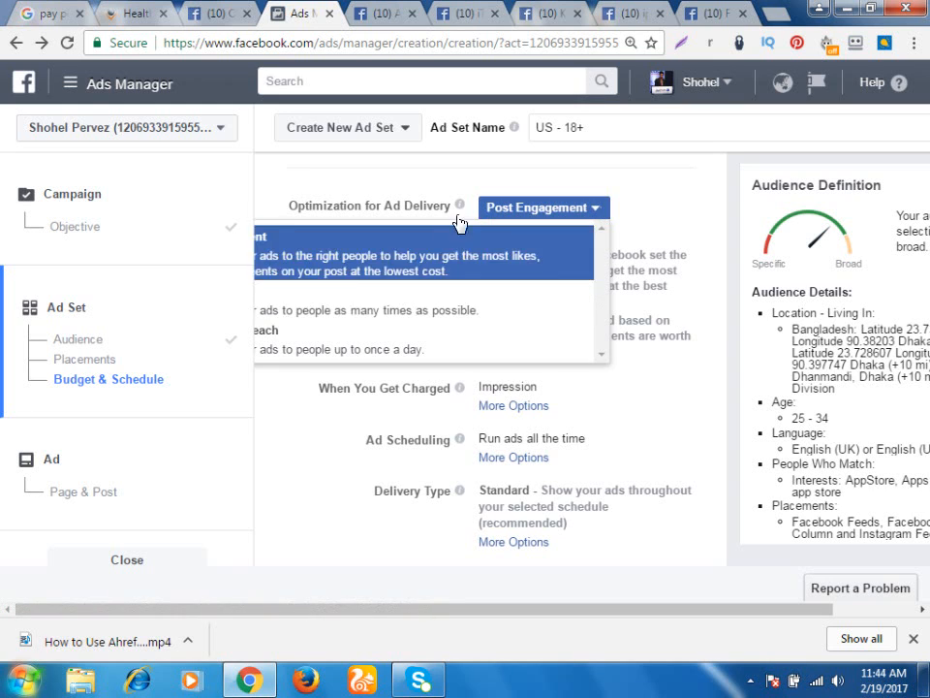
{"action": "left_click", "coordinate": [331, 315]}
{"action": "scroll", "coordinate": [376, 270], "scroll_direction": "down", "scroll_amount": 1}
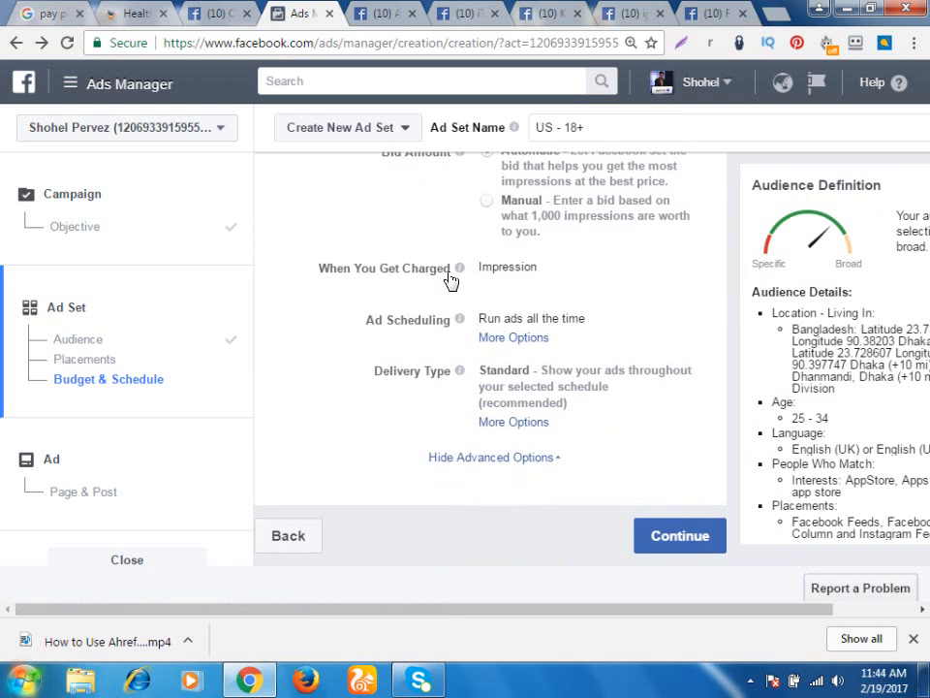
Expand the ad scheduling options and set the ads to run on a schedule
{"action": "left_click", "coordinate": [517, 338]}
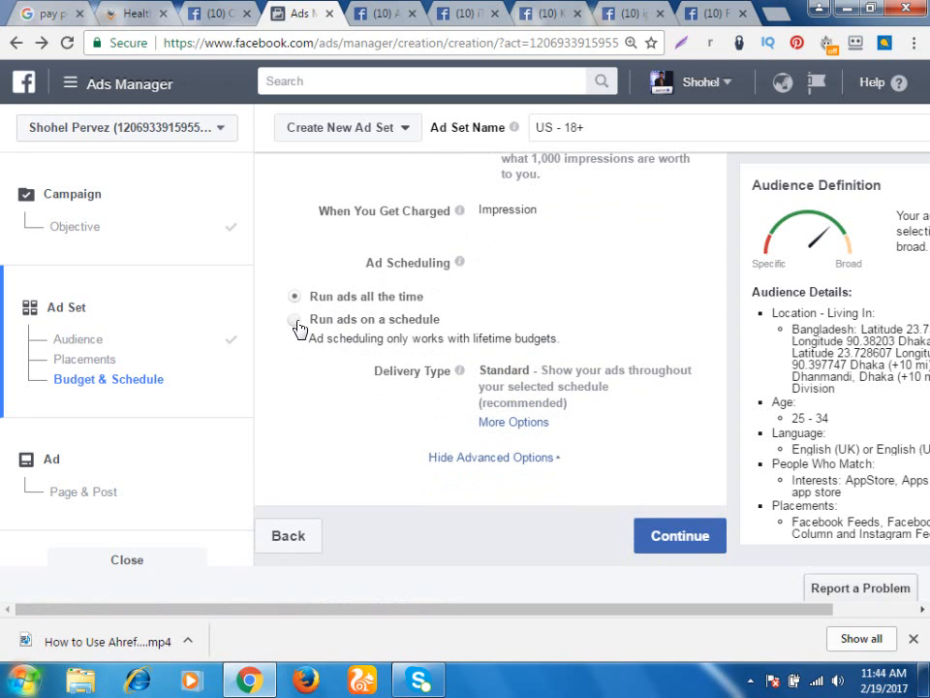
{"action": "left_click", "coordinate": [294, 320]}
{"action": "scroll", "coordinate": [440, 347], "scroll_direction": "down", "scroll_amount": 2}
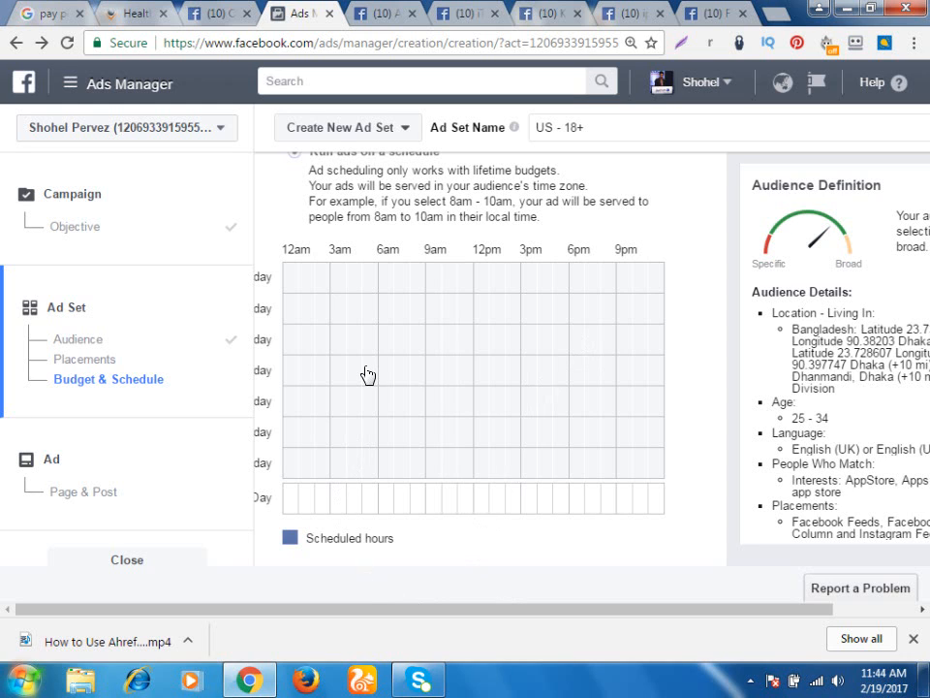
{"action": "scroll", "coordinate": [378, 374], "scroll_direction": "up", "scroll_amount": 1}
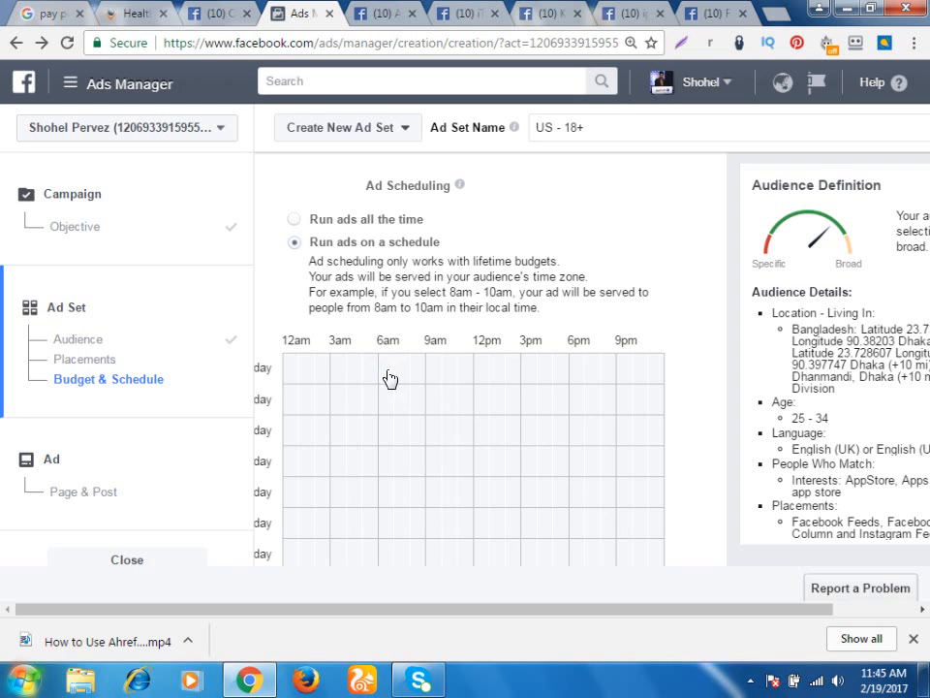
{"action": "scroll", "coordinate": [388, 377], "scroll_direction": "down", "scroll_amount": 1}
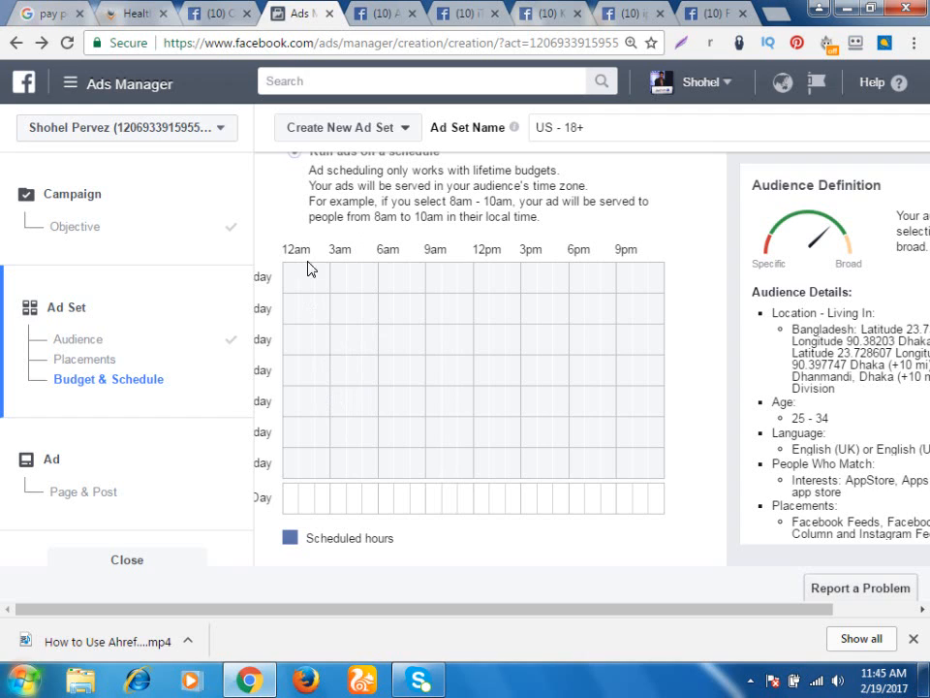
Schedule the ads to run from 12am to 6am every day
{"action": "left_click", "coordinate": [290, 502]}
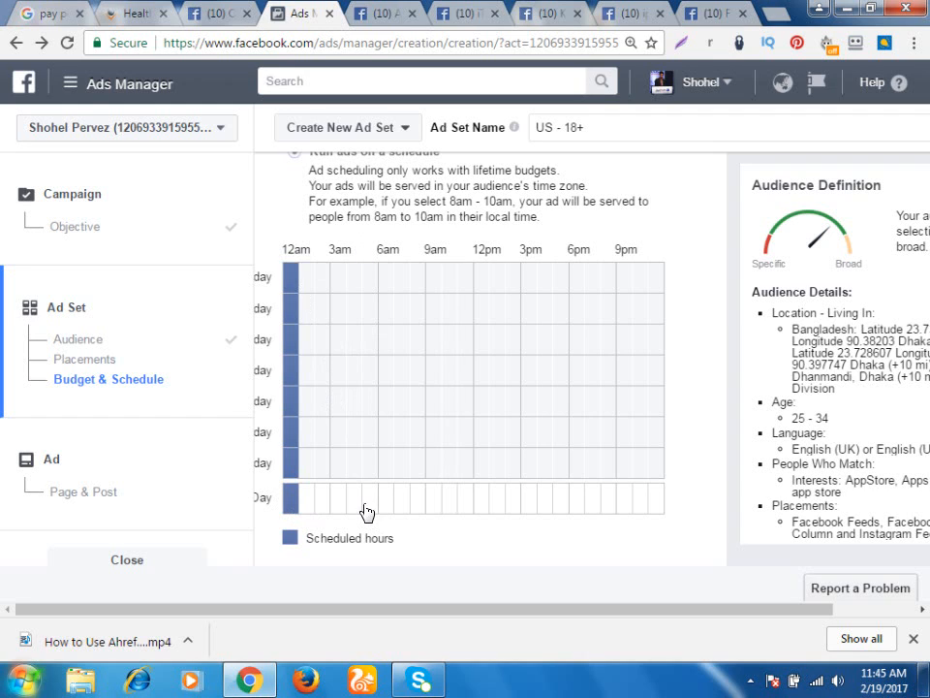
{"action": "left_click", "coordinate": [364, 511]}
{"action": "left_click", "coordinate": [351, 513]}
{"action": "left_click", "coordinate": [336, 517]}
{"action": "left_click", "coordinate": [322, 518]}
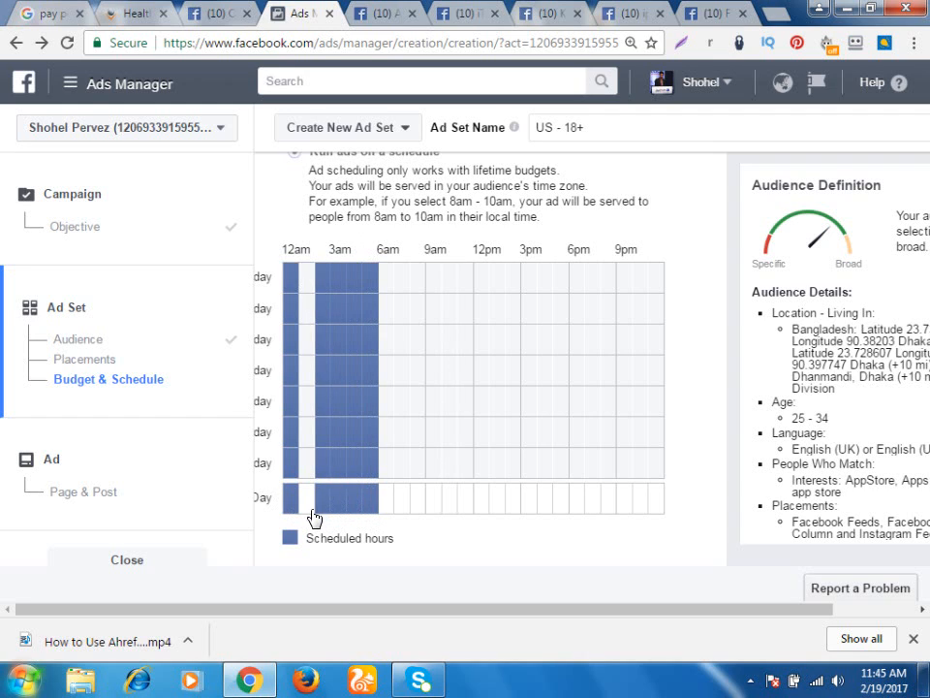
{"action": "left_click", "coordinate": [307, 513]}
Add the every-day hours 7am to 9am, 10am to 11am, 12pm to 1pm and 2pm to 4pm to the schedule
{"action": "left_click", "coordinate": [514, 500]}
{"action": "left_click", "coordinate": [482, 500]}
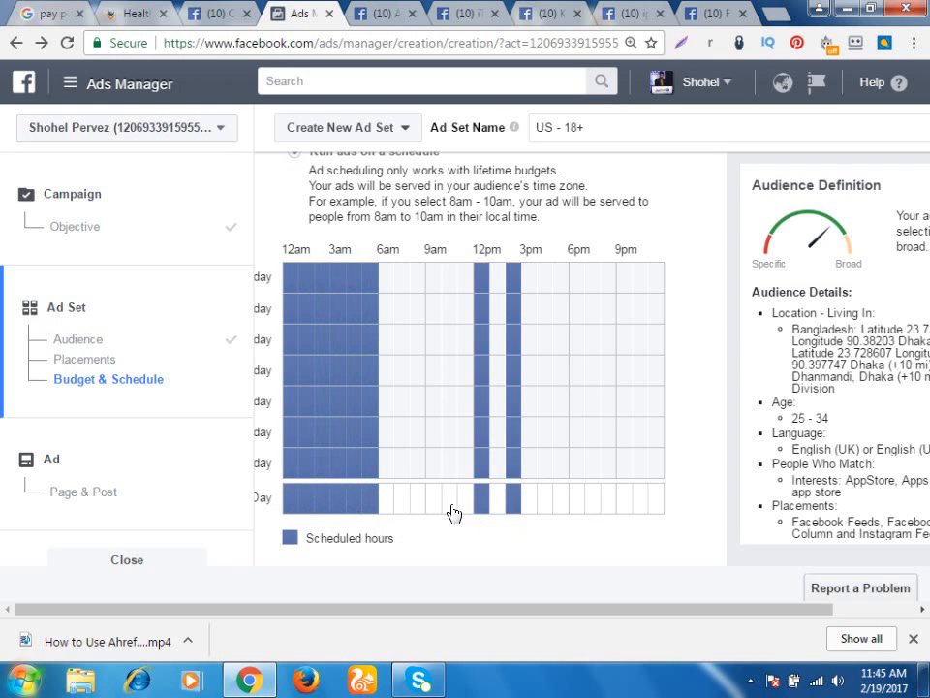
{"action": "left_click", "coordinate": [449, 500]}
{"action": "left_click", "coordinate": [418, 500]}
{"action": "left_click", "coordinate": [401, 498]}
{"action": "left_click", "coordinate": [531, 500]}
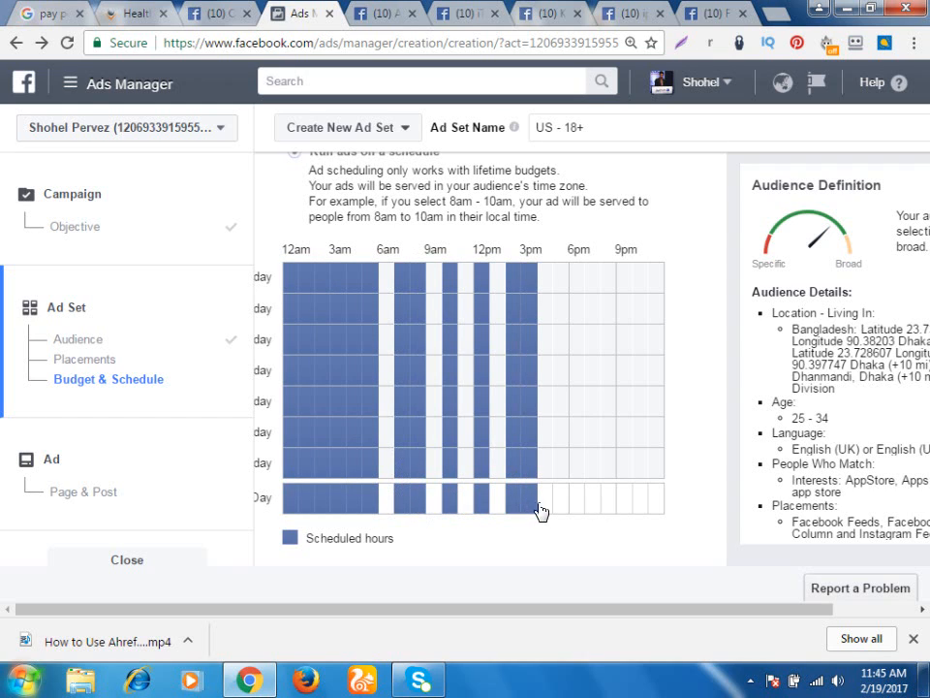
Add the hours from 5pm to 11pm to the every-day schedule, leaving 4pm to 5pm unscheduled
{"action": "left_click", "coordinate": [577, 500]}
{"action": "left_click", "coordinate": [639, 496]}
{"action": "left_click", "coordinate": [618, 492]}
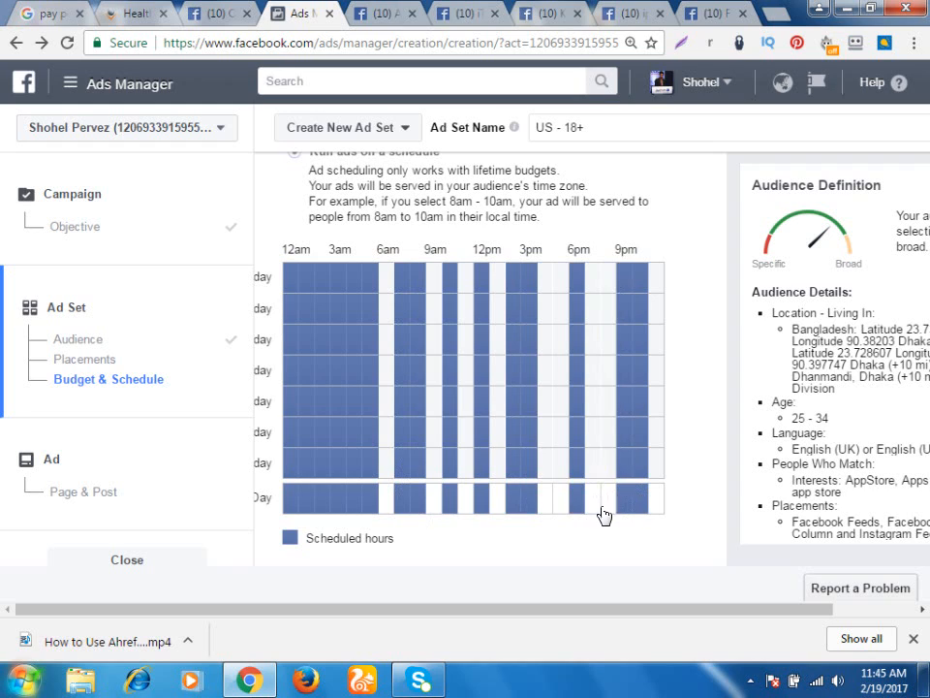
{"action": "left_click", "coordinate": [603, 505]}
{"action": "left_click", "coordinate": [584, 502]}
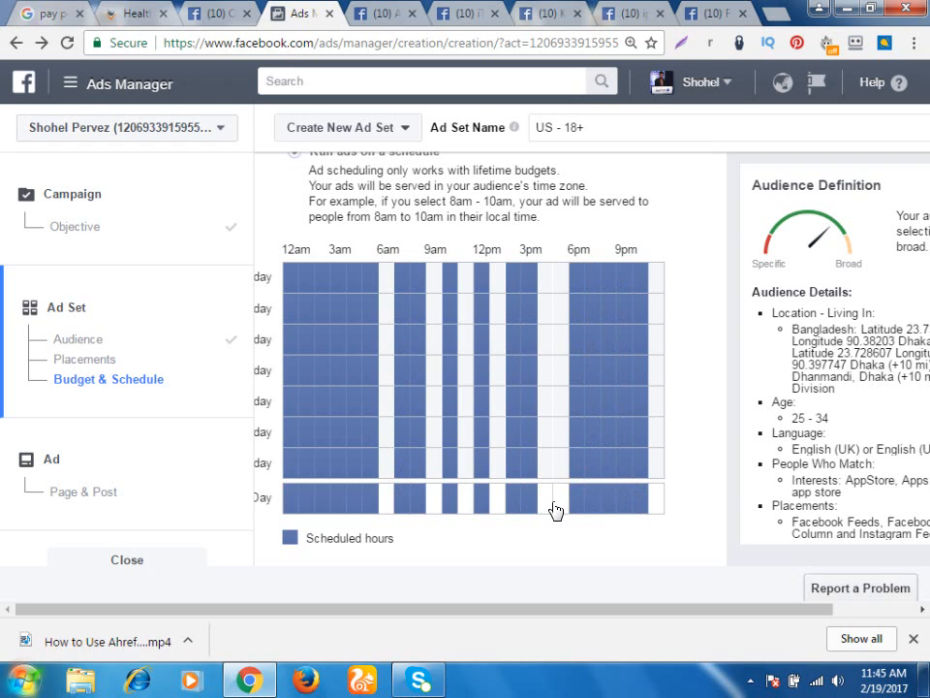
{"action": "left_click", "coordinate": [549, 509]}
{"action": "left_click", "coordinate": [558, 512]}
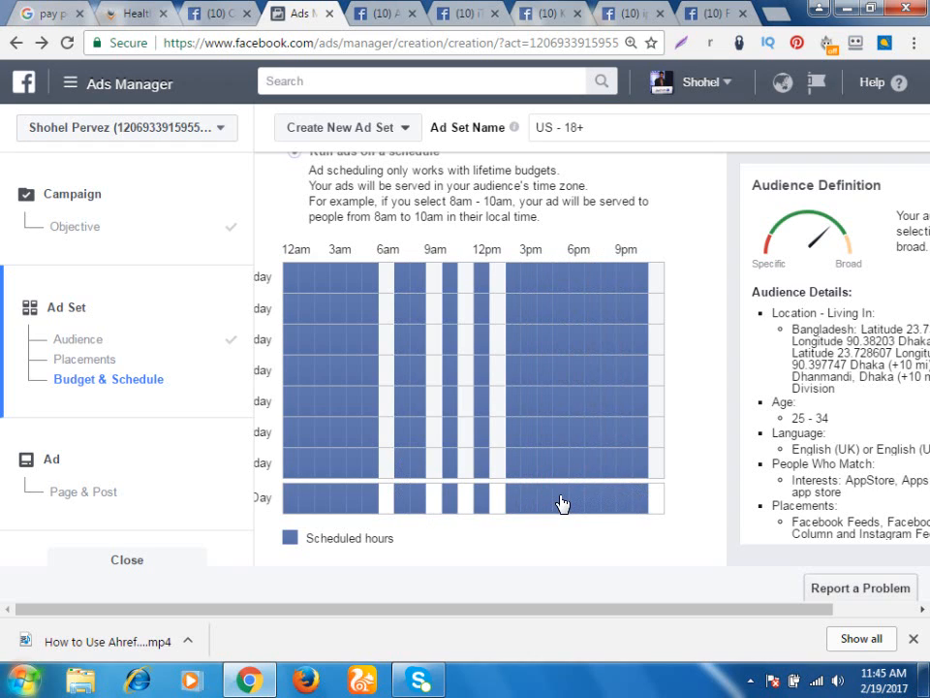
{"action": "left_click", "coordinate": [548, 501]}
Remove scattered hours from the second to sixth day rows, including 1am to 3am on the fourth and fifth days
{"action": "left_click", "coordinate": [577, 431]}
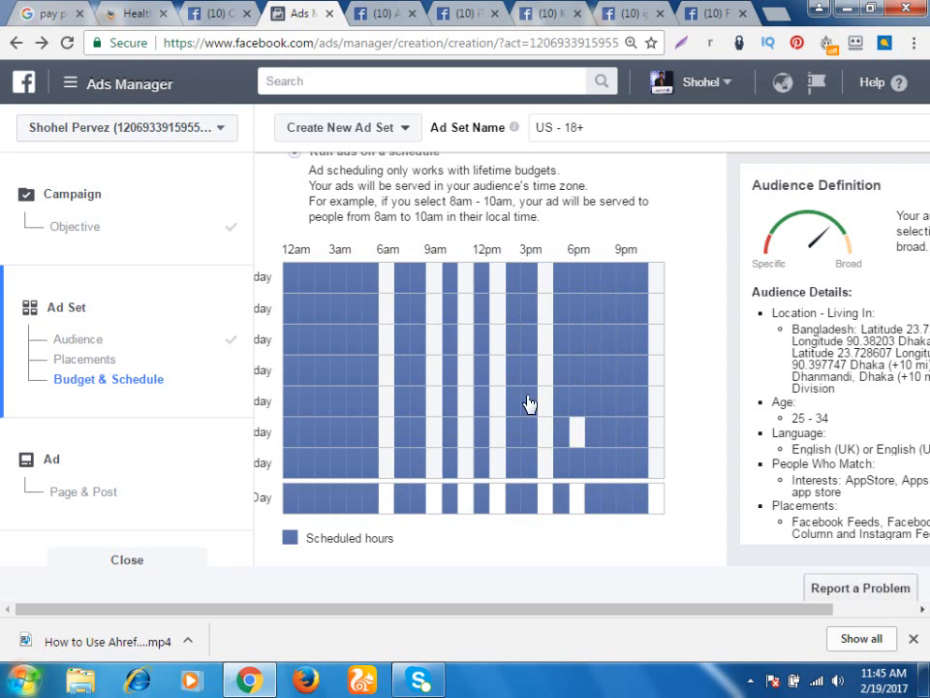
{"action": "left_click", "coordinate": [513, 400]}
{"action": "left_click", "coordinate": [403, 398]}
{"action": "left_click", "coordinate": [369, 339]}
{"action": "left_click", "coordinate": [324, 311]}
{"action": "left_click", "coordinate": [291, 310]}
{"action": "left_click_drag", "start_coordinate": [311, 374], "coordinate": [324, 394]}
{"action": "left_click", "coordinate": [355, 426]}
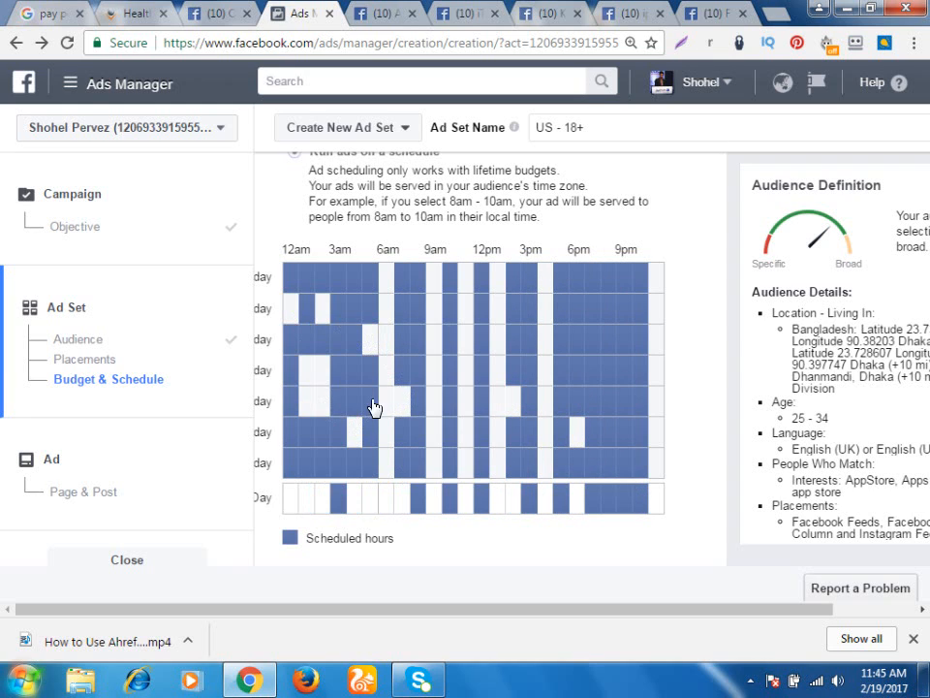
Clear 12am to 3am on the first day, adjust early hours on the next three days and add 6am on the fifth
{"action": "left_click", "coordinate": [382, 396]}
{"action": "left_click", "coordinate": [356, 365]}
{"action": "left_click", "coordinate": [355, 340]}
{"action": "left_click", "coordinate": [364, 320]}
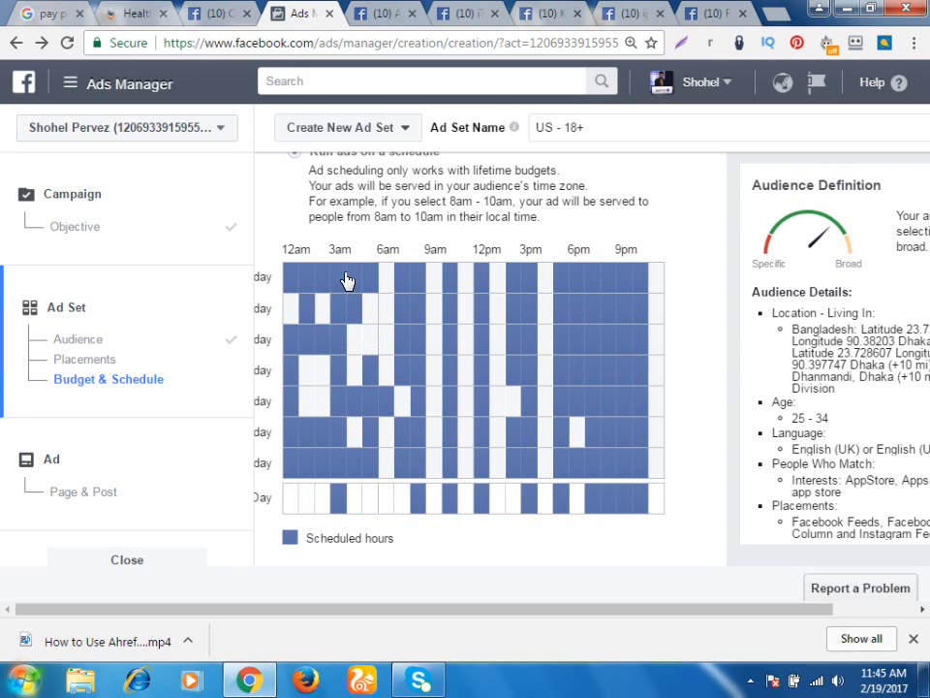
{"action": "left_click_drag", "start_coordinate": [299, 281], "coordinate": [326, 279]}
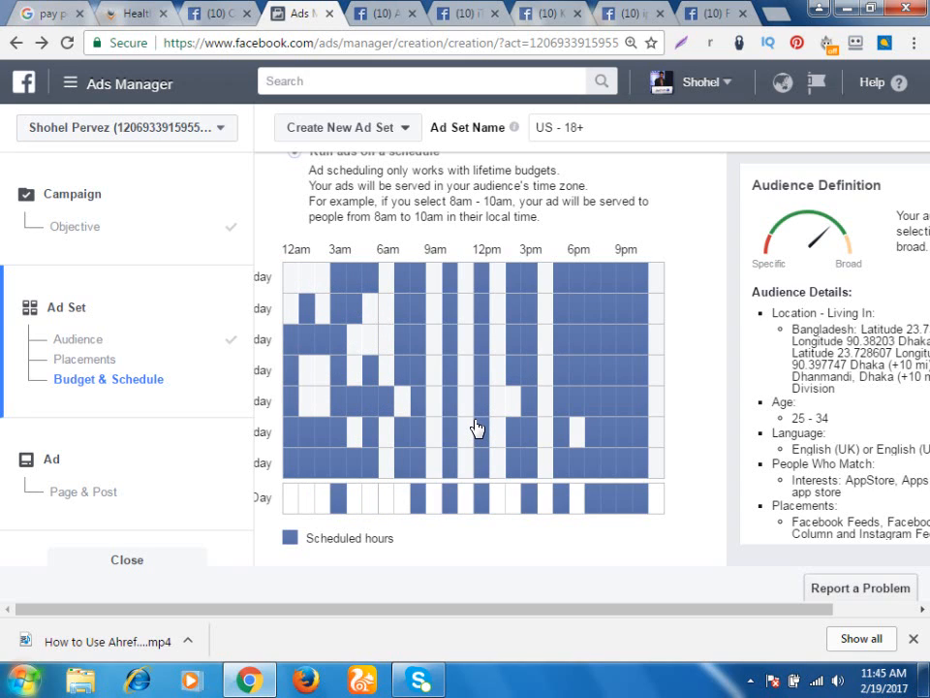
Remove the hours from 5pm to 8pm from the first four days of the ad schedule
{"action": "left_click", "coordinate": [563, 365]}
{"action": "left_click", "coordinate": [593, 336]}
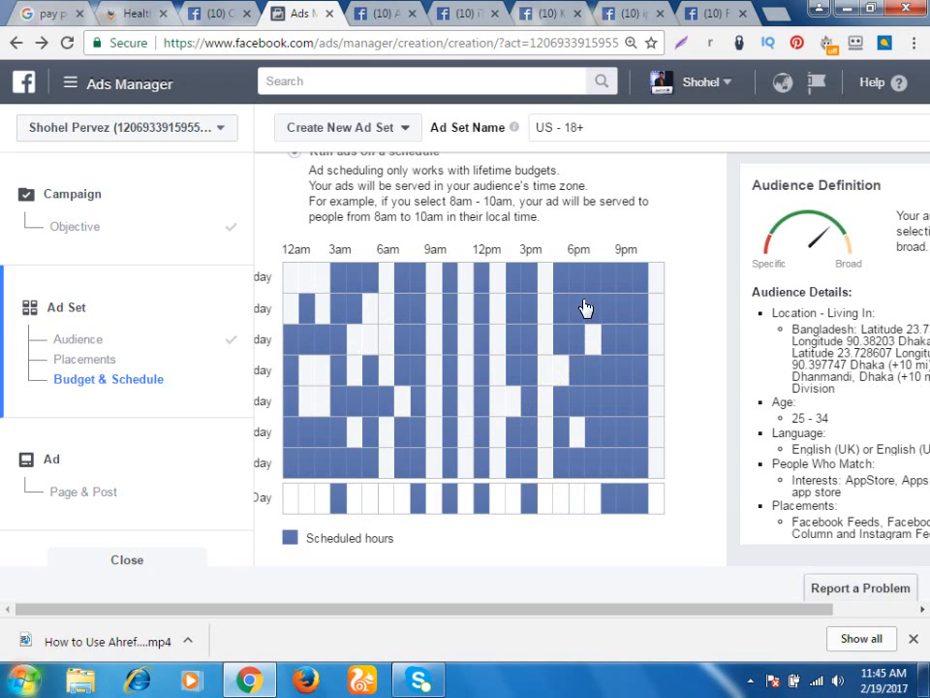
{"action": "left_click", "coordinate": [573, 275]}
{"action": "left_click", "coordinate": [560, 274]}
{"action": "left_click", "coordinate": [564, 315]}
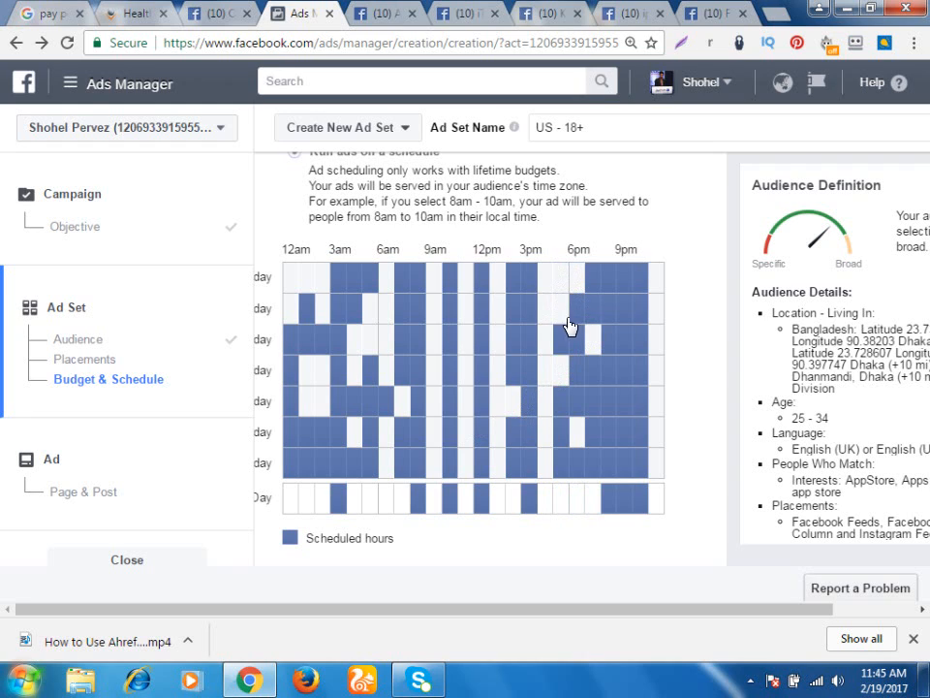
{"action": "left_click", "coordinate": [580, 315]}
{"action": "left_click", "coordinate": [596, 312]}
{"action": "left_click", "coordinate": [594, 281]}
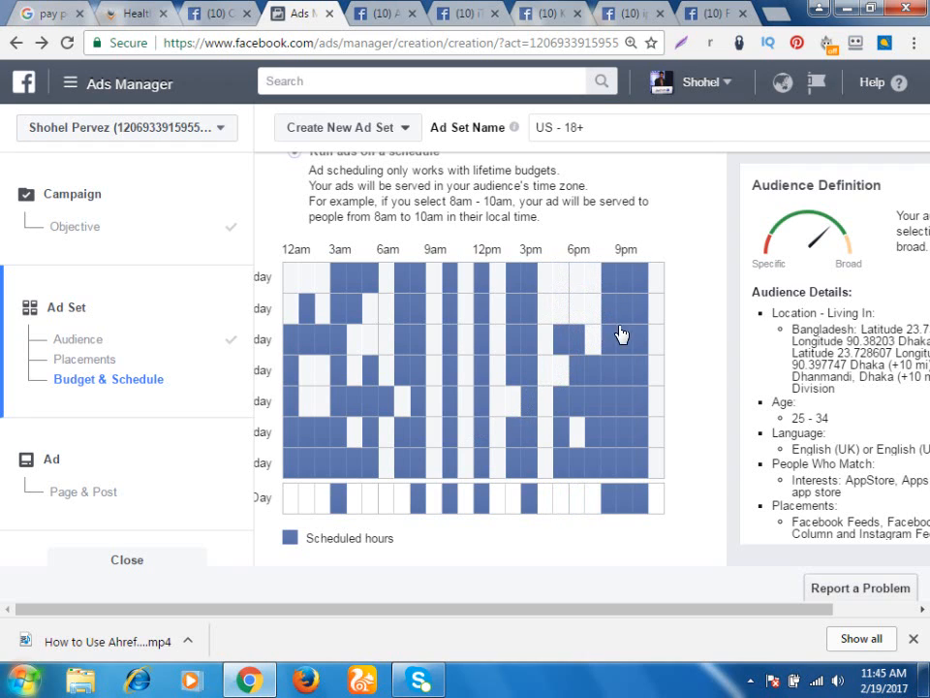
{"action": "left_click", "coordinate": [559, 341]}
{"action": "left_click", "coordinate": [571, 347]}
{"action": "left_click", "coordinate": [596, 376]}
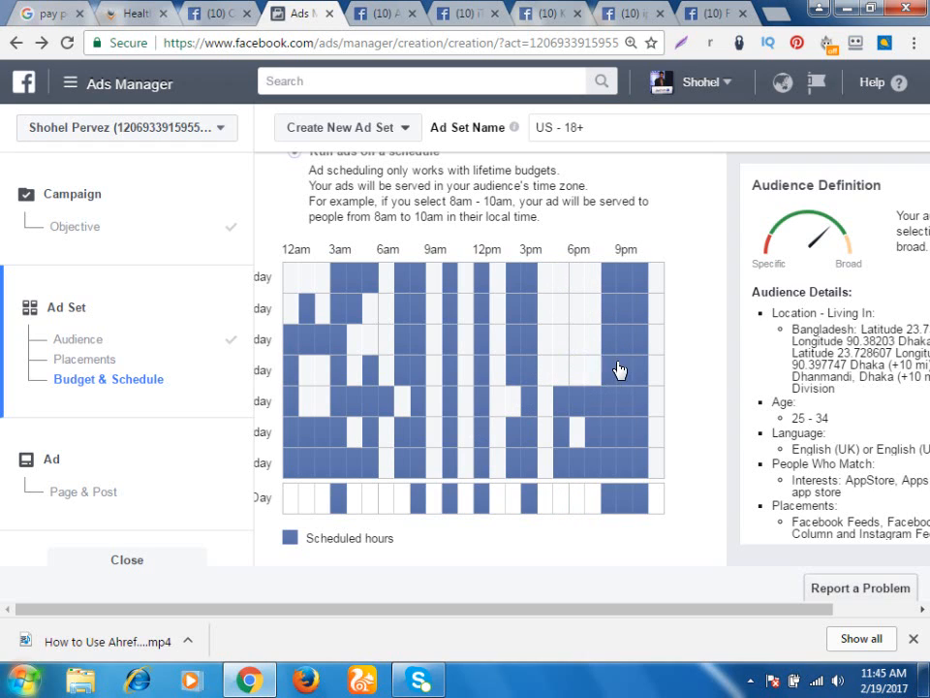
Remove the 8pm hour on the first six days plus a few other evening hours, and continue to the Page & Post settings
{"action": "mouse_move", "coordinate": [620, 370]}
{"action": "left_mouse_down"}
{"action": "mouse_move", "coordinate": [602, 348]}
{"action": "mouse_move", "coordinate": [610, 285]}
{"action": "mouse_move", "coordinate": [623, 287]}
{"action": "left_mouse_up"}
{"action": "left_click", "coordinate": [635, 414]}
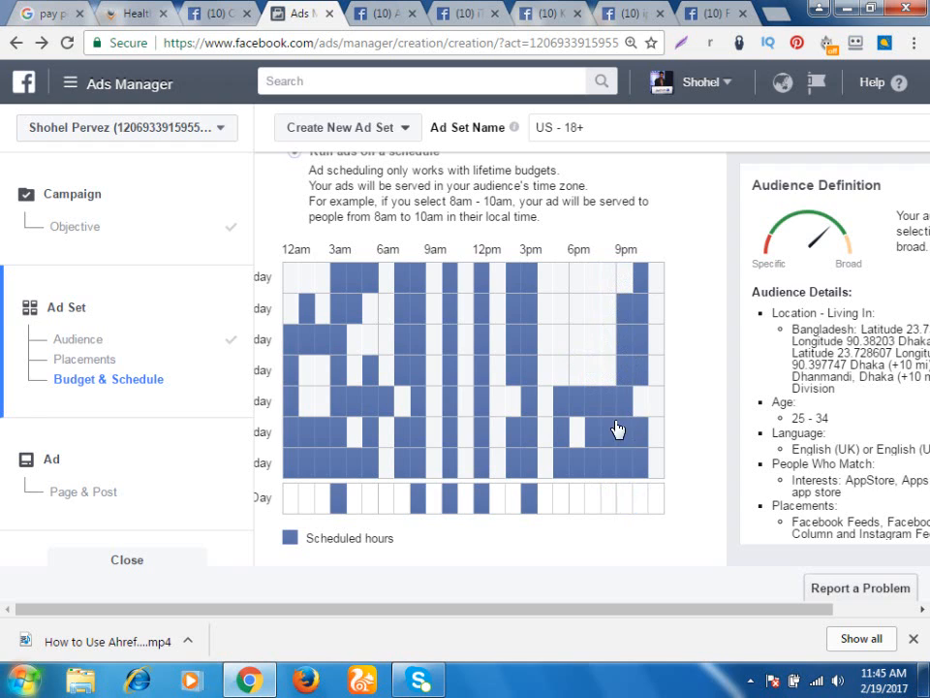
{"action": "left_click", "coordinate": [605, 412]}
{"action": "left_click", "coordinate": [611, 438]}
{"action": "left_click", "coordinate": [563, 442]}
{"action": "scroll", "coordinate": [368, 411], "scroll_direction": "down", "scroll_amount": 2}
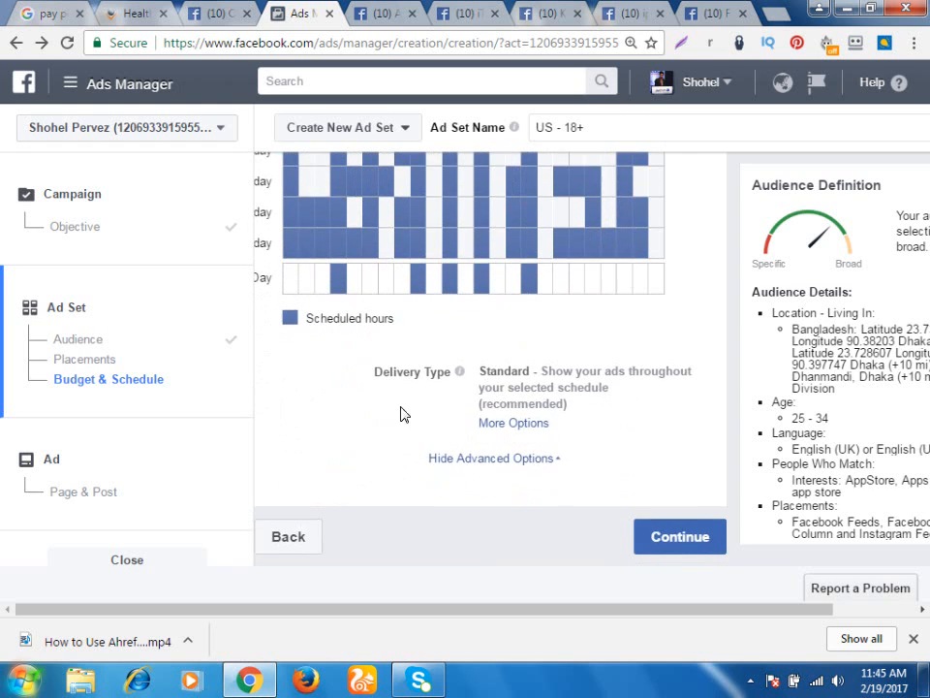
{"action": "left_click", "coordinate": [660, 539]}
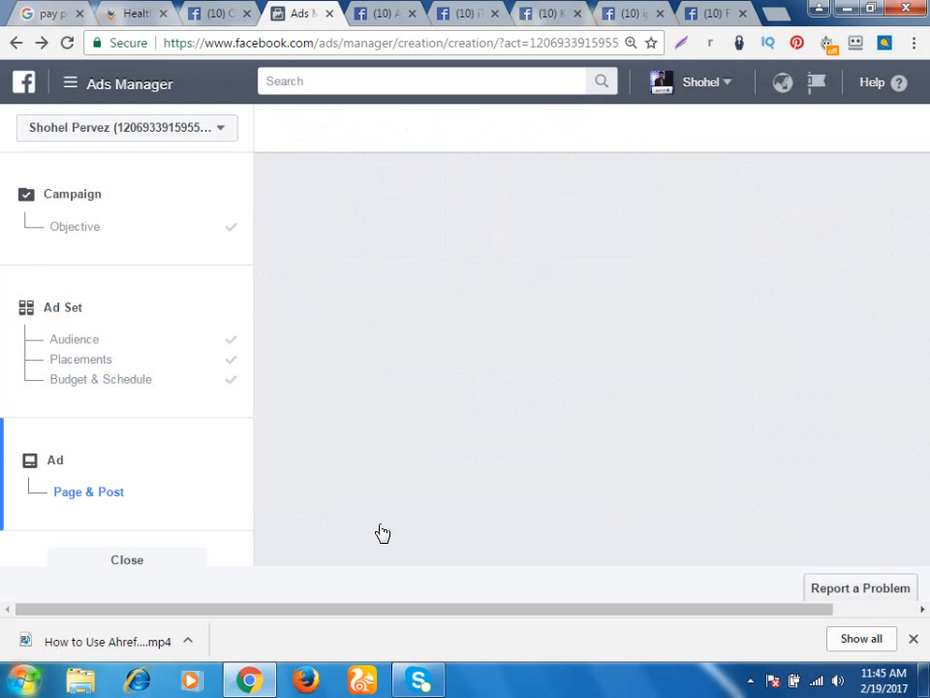
Connect the iphone apps page to the ad in the Page & Post settings
{"action": "scroll", "coordinate": [297, 442], "scroll_direction": "down", "scroll_amount": 5}
{"action": "scroll", "coordinate": [299, 442], "scroll_direction": "down", "scroll_amount": 1}
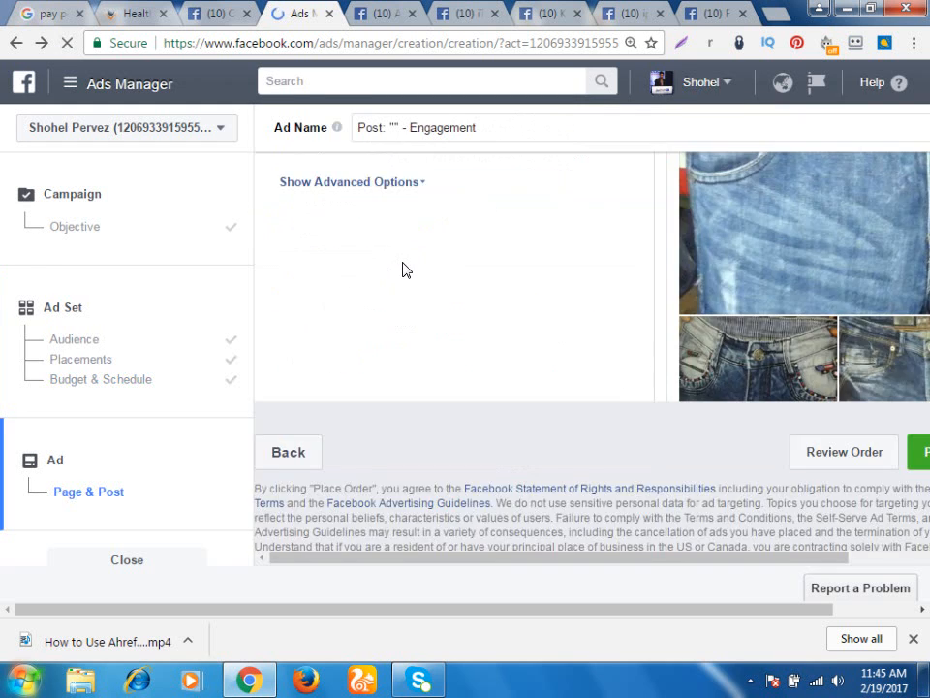
{"action": "scroll", "coordinate": [484, 271], "scroll_direction": "up", "scroll_amount": 5}
{"action": "left_click", "coordinate": [514, 311]}
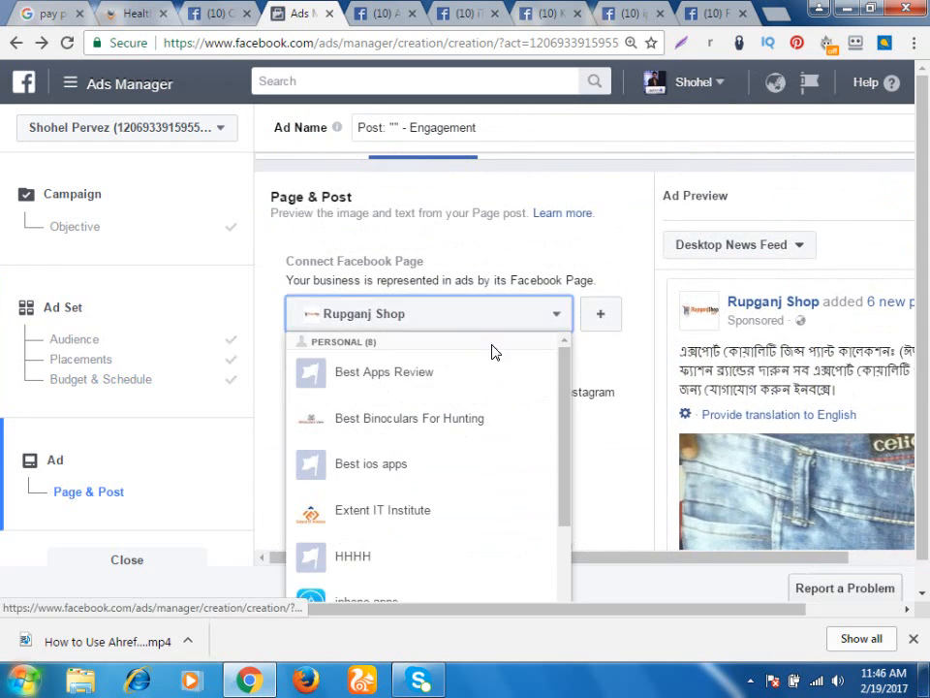
{"action": "scroll", "coordinate": [442, 514], "scroll_direction": "down", "scroll_amount": 3}
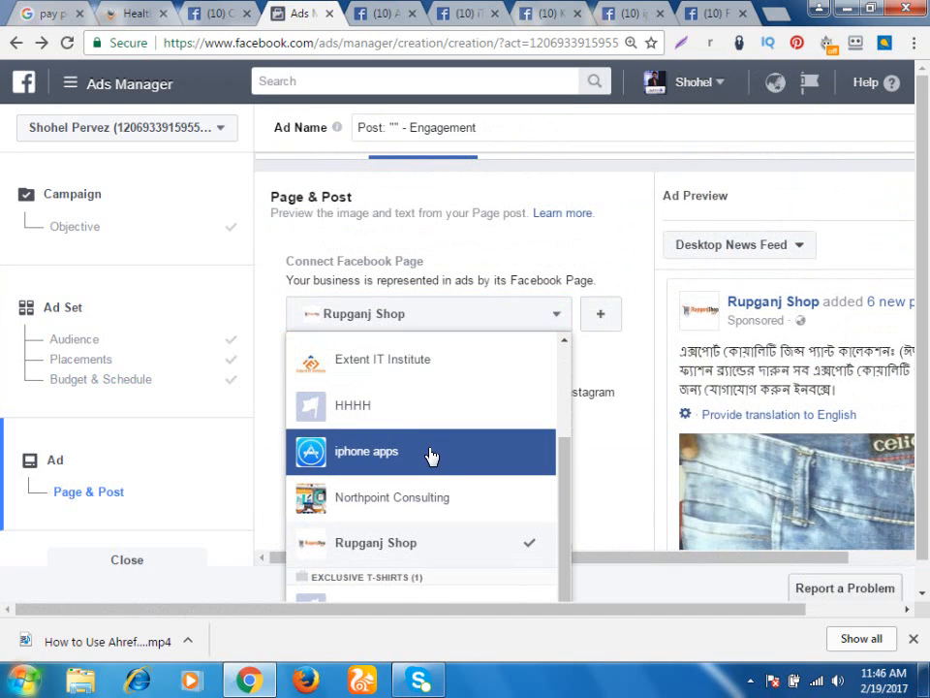
{"action": "left_click", "coordinate": [433, 453]}
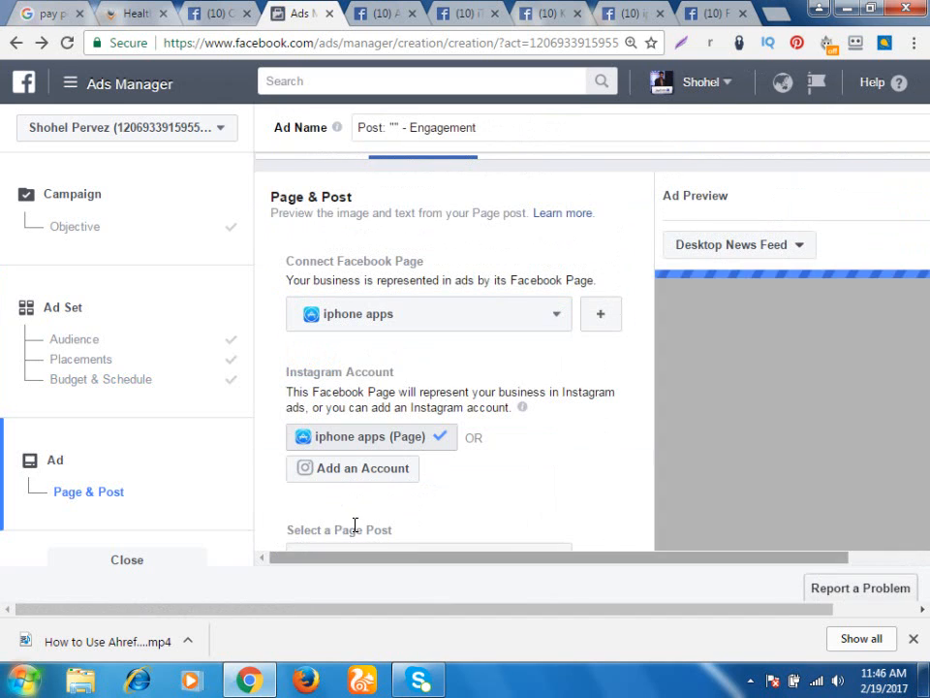
{"action": "scroll", "coordinate": [644, 547], "scroll_direction": "down", "scroll_amount": 2}
{"action": "left_click_drag", "start_coordinate": [644, 548], "coordinate": [693, 548]}
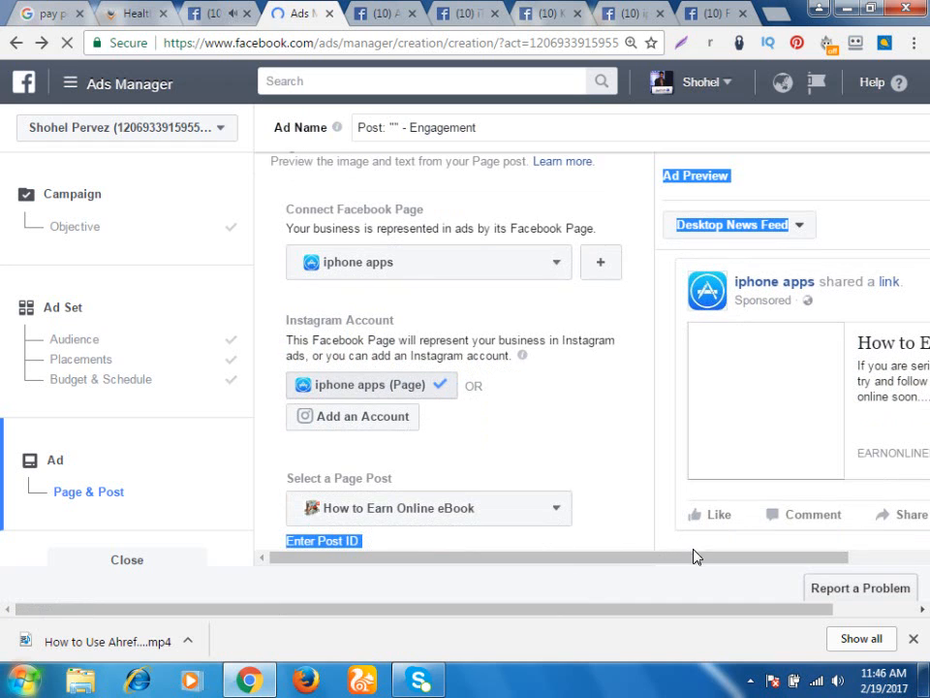
{"action": "scroll", "coordinate": [829, 485], "scroll_direction": "up", "scroll_amount": 3}
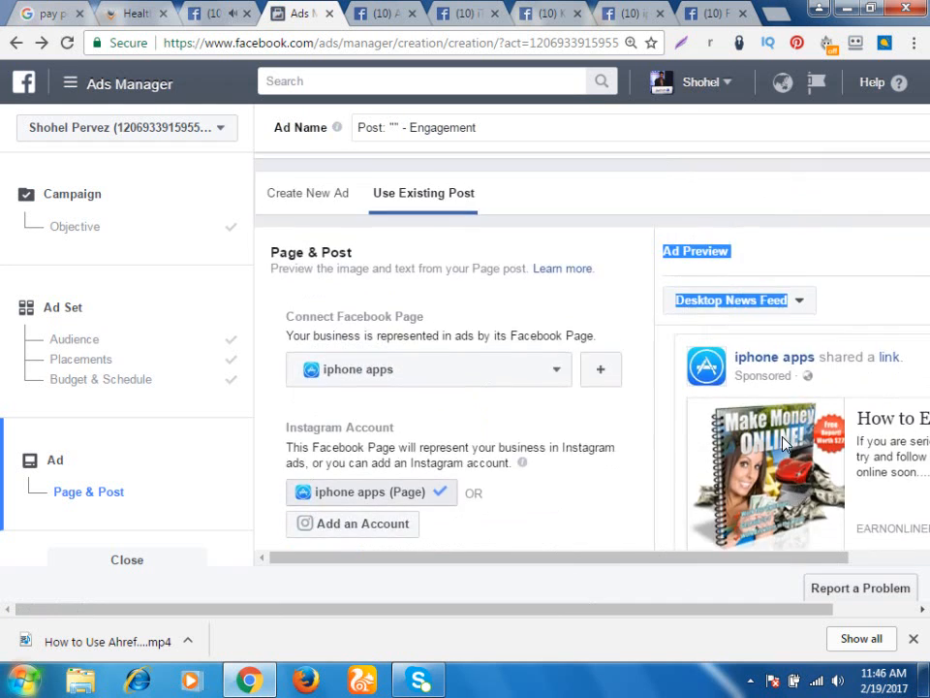
Preview the ad in the Mobile News Feed and Feature Phone placements
{"action": "left_click", "coordinate": [789, 335]}
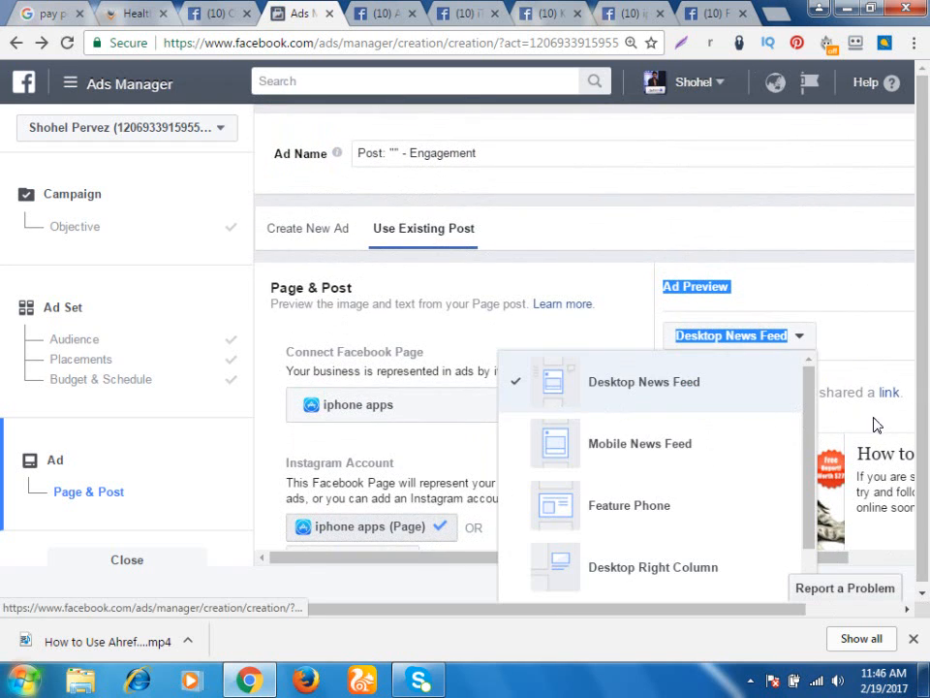
{"action": "left_click", "coordinate": [851, 264]}
{"action": "left_click_drag", "start_coordinate": [688, 607], "coordinate": [804, 610]}
{"action": "scroll", "coordinate": [802, 453], "scroll_direction": "down", "scroll_amount": 1}
{"action": "scroll", "coordinate": [789, 376], "scroll_direction": "up", "scroll_amount": 1}
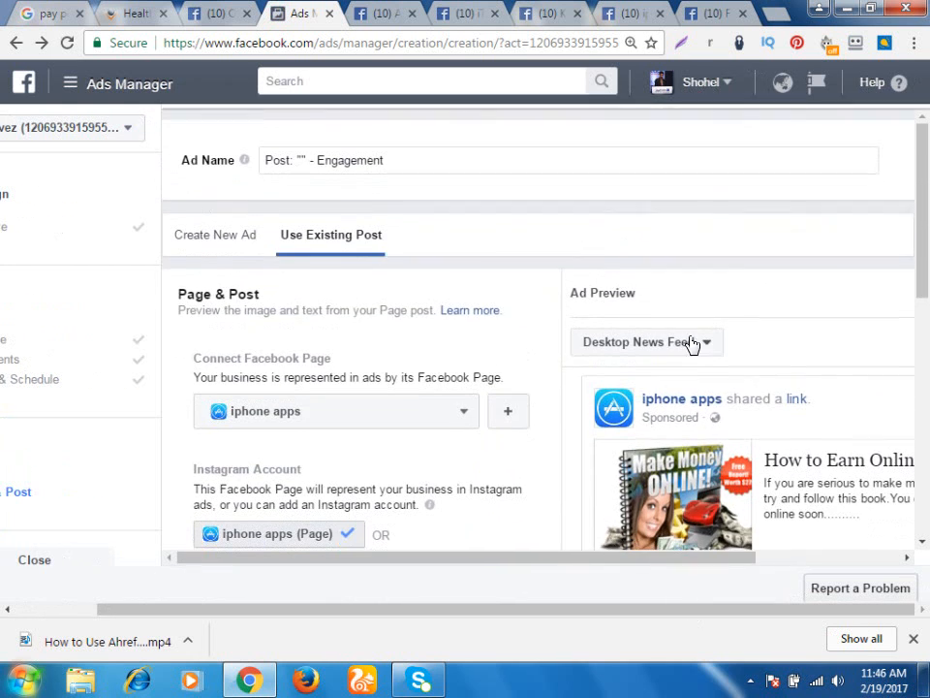
{"action": "left_click", "coordinate": [663, 340]}
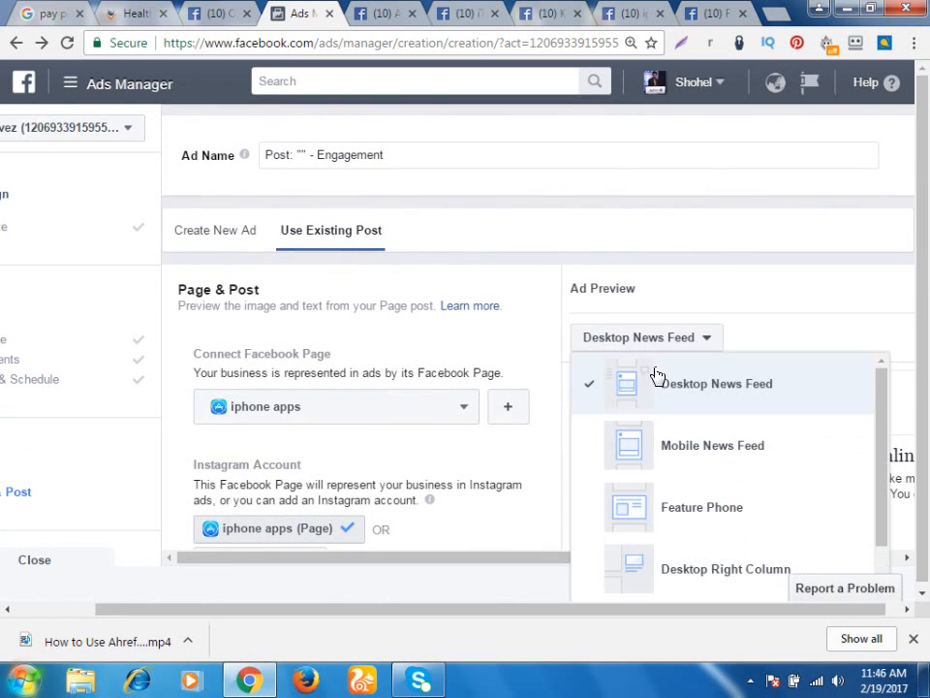
{"action": "left_click", "coordinate": [664, 447]}
{"action": "scroll", "coordinate": [581, 307], "scroll_direction": "down", "scroll_amount": 2}
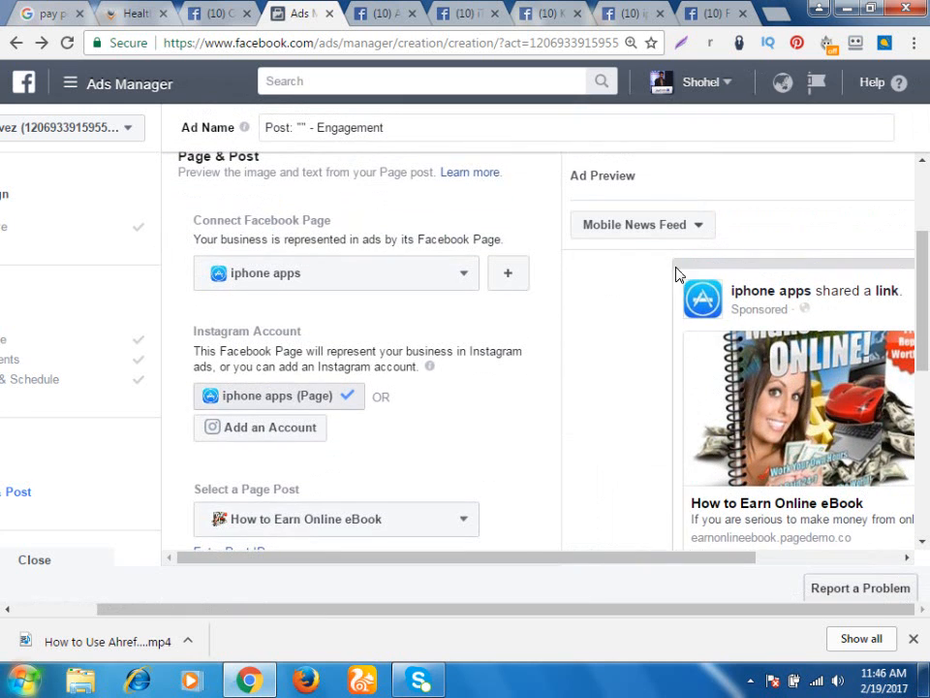
{"action": "left_click", "coordinate": [690, 225]}
{"action": "left_click", "coordinate": [677, 411]}
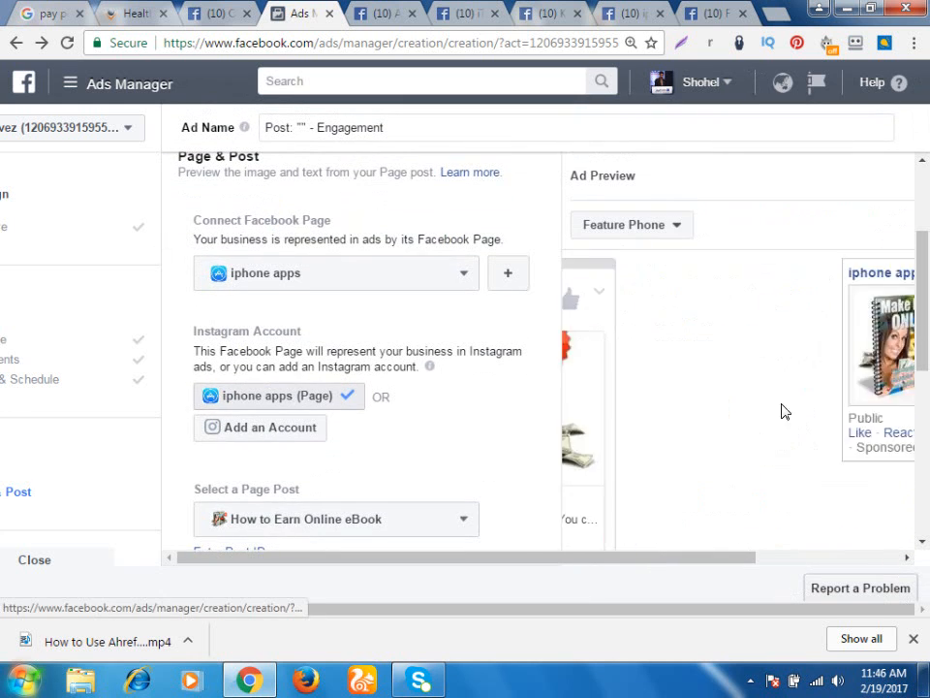
Preview the ad in the Desktop Right Column placement, then review the placement choices and the order section
{"action": "scroll", "coordinate": [770, 389], "scroll_direction": "up", "scroll_amount": 2}
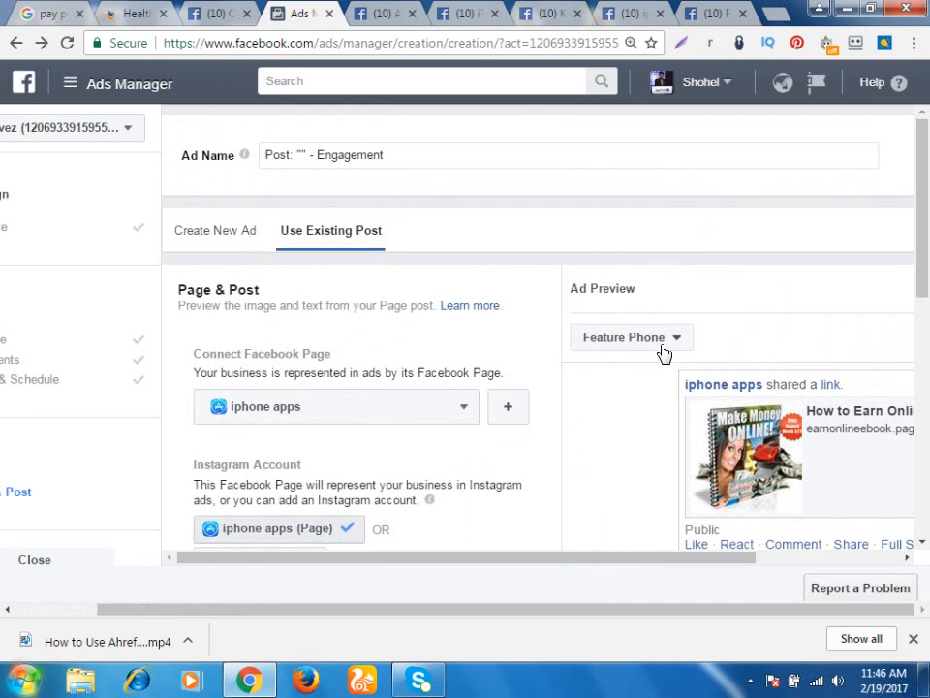
{"action": "left_click", "coordinate": [664, 350]}
{"action": "scroll", "coordinate": [649, 489], "scroll_direction": "down", "scroll_amount": 2}
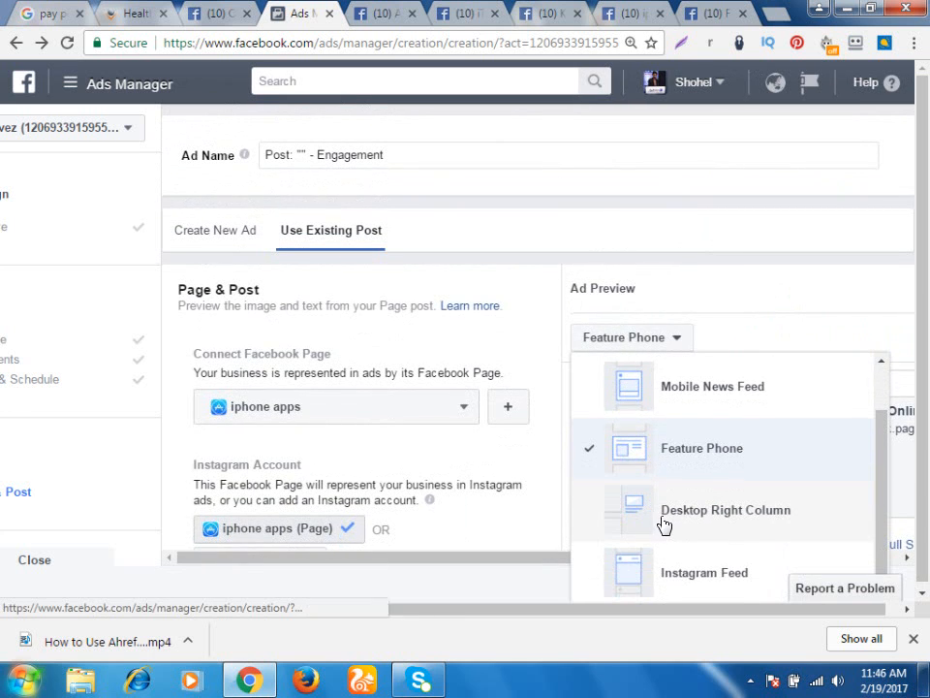
{"action": "left_click", "coordinate": [664, 516]}
{"action": "scroll", "coordinate": [766, 513], "scroll_direction": "down", "scroll_amount": 1}
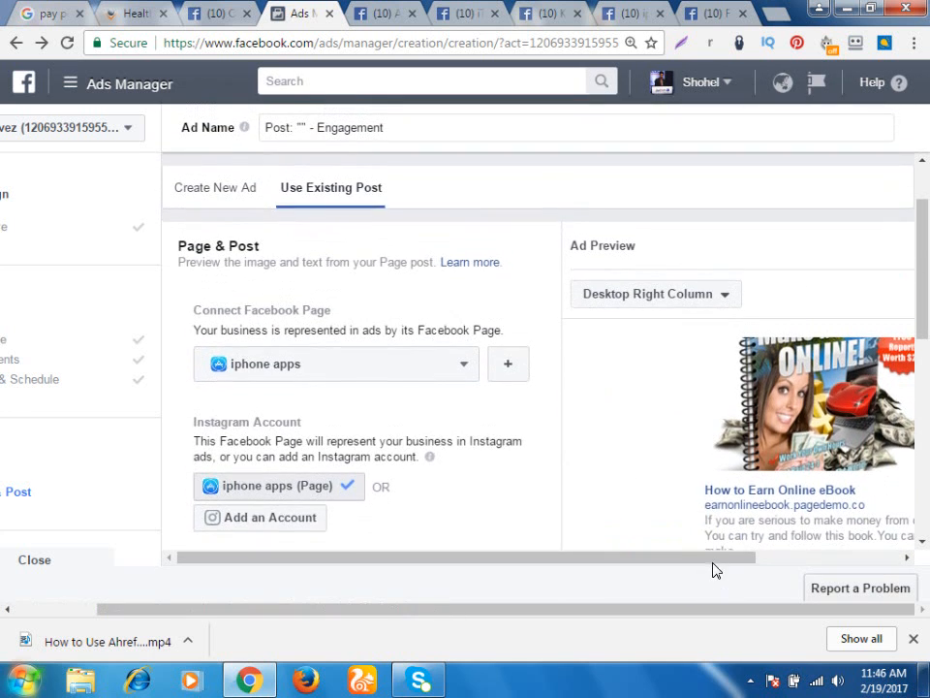
{"action": "left_click_drag", "start_coordinate": [754, 557], "coordinate": [883, 558]}
{"action": "scroll", "coordinate": [805, 388], "scroll_direction": "down", "scroll_amount": 3}
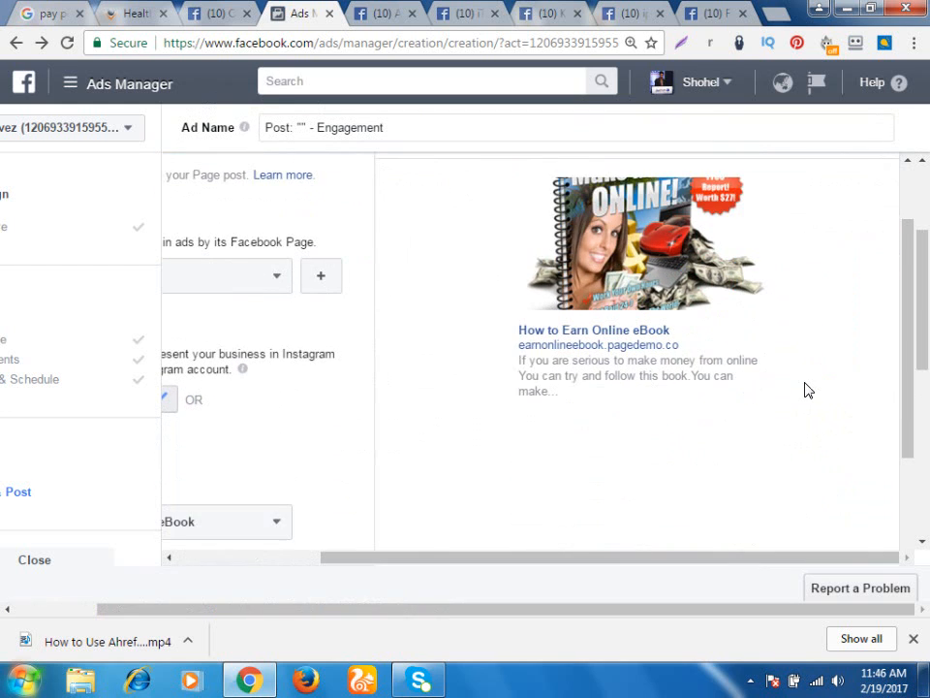
{"action": "scroll", "coordinate": [803, 391], "scroll_direction": "up", "scroll_amount": 2}
{"action": "left_click", "coordinate": [536, 308]}
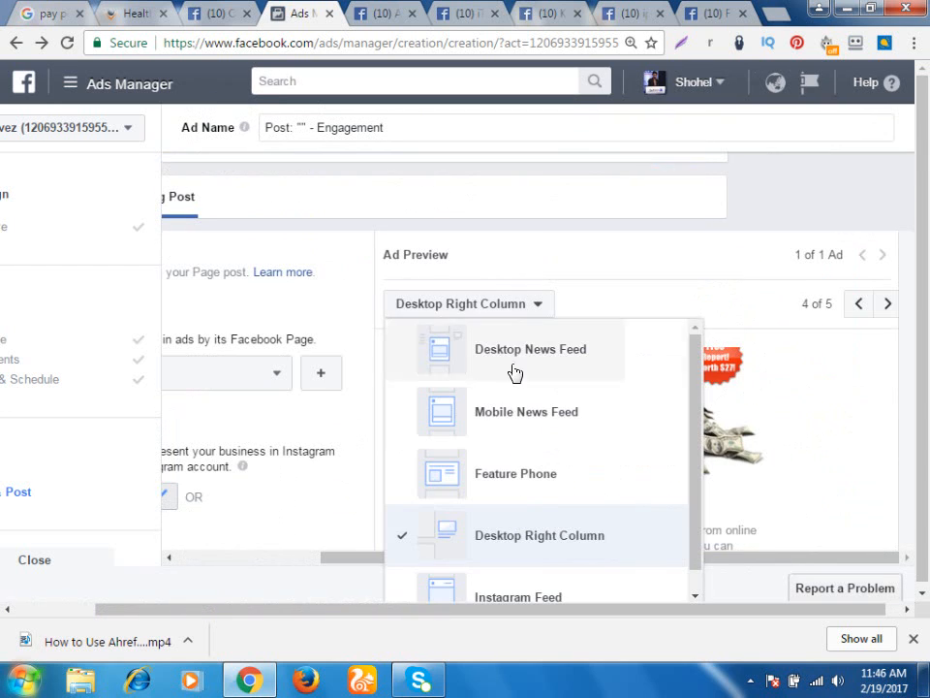
{"action": "scroll", "coordinate": [512, 421], "scroll_direction": "down", "scroll_amount": 1}
{"action": "scroll", "coordinate": [581, 349], "scroll_direction": "up", "scroll_amount": 1}
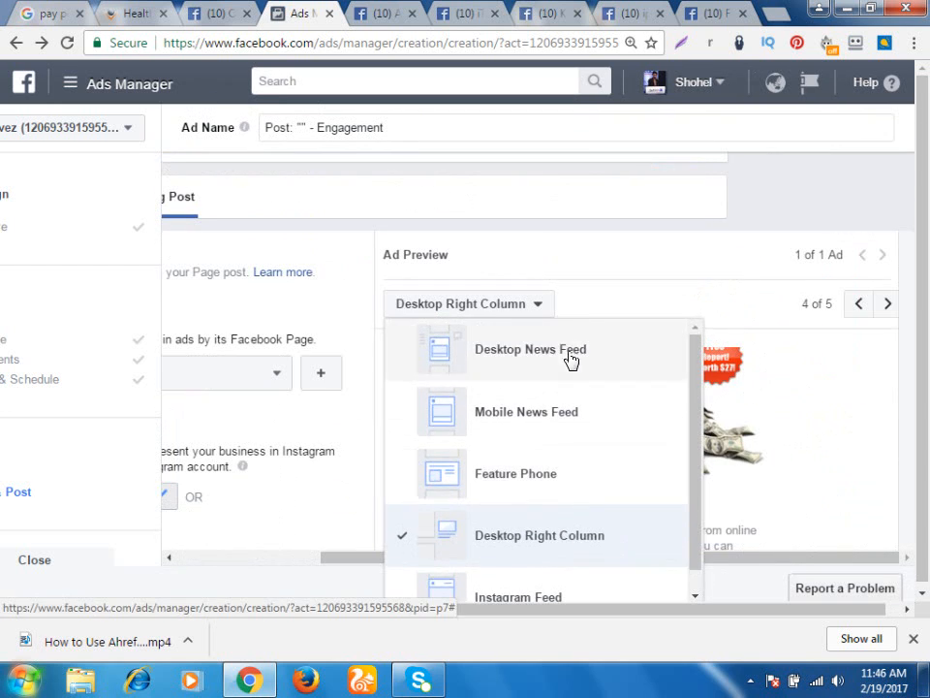
{"action": "scroll", "coordinate": [764, 442], "scroll_direction": "down", "scroll_amount": 10}
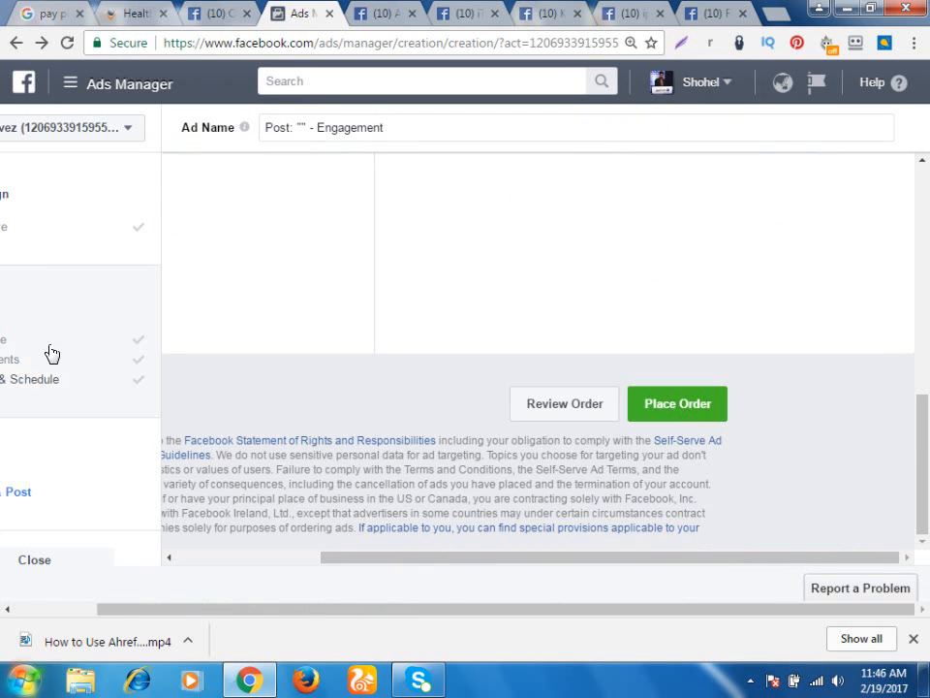
Return to the campaigns overview and create a new ad, starting over instead of continuing the unfinished draft
{"action": "left_click", "coordinate": [70, 85]}
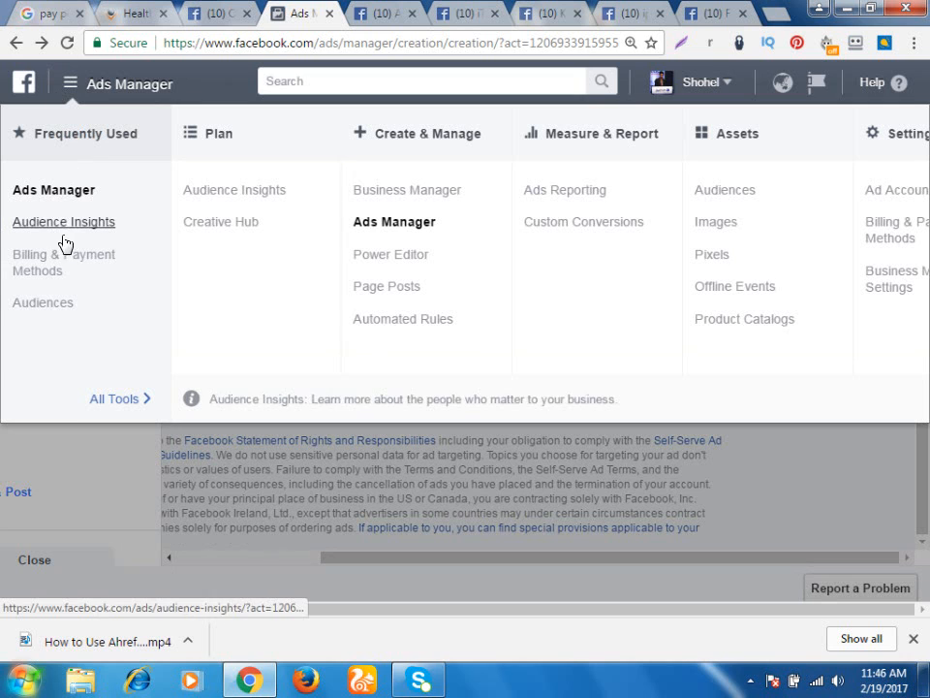
{"action": "left_click", "coordinate": [69, 192]}
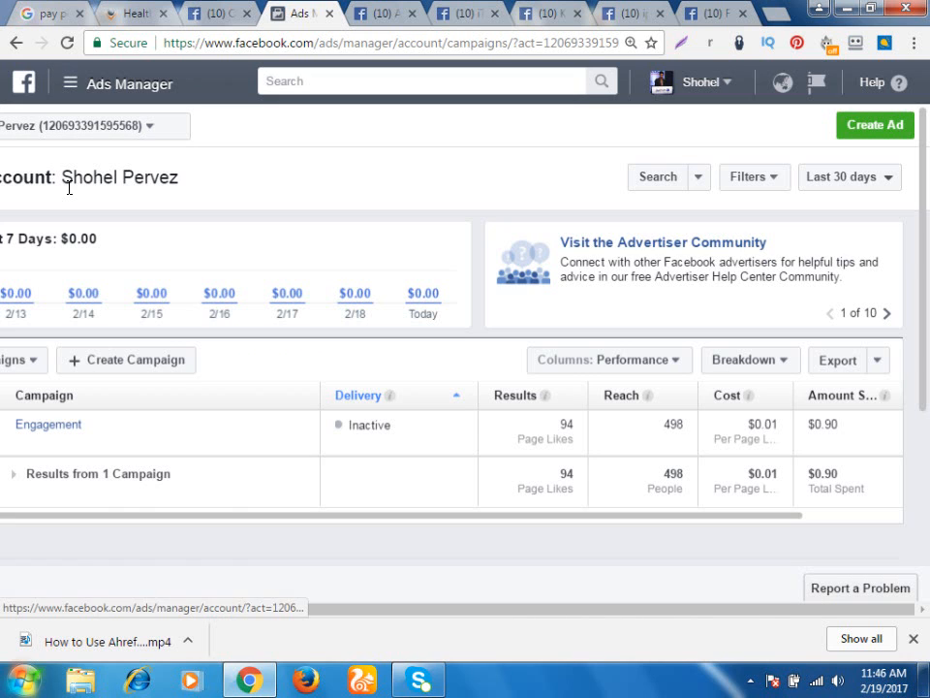
{"action": "left_click", "coordinate": [840, 132]}
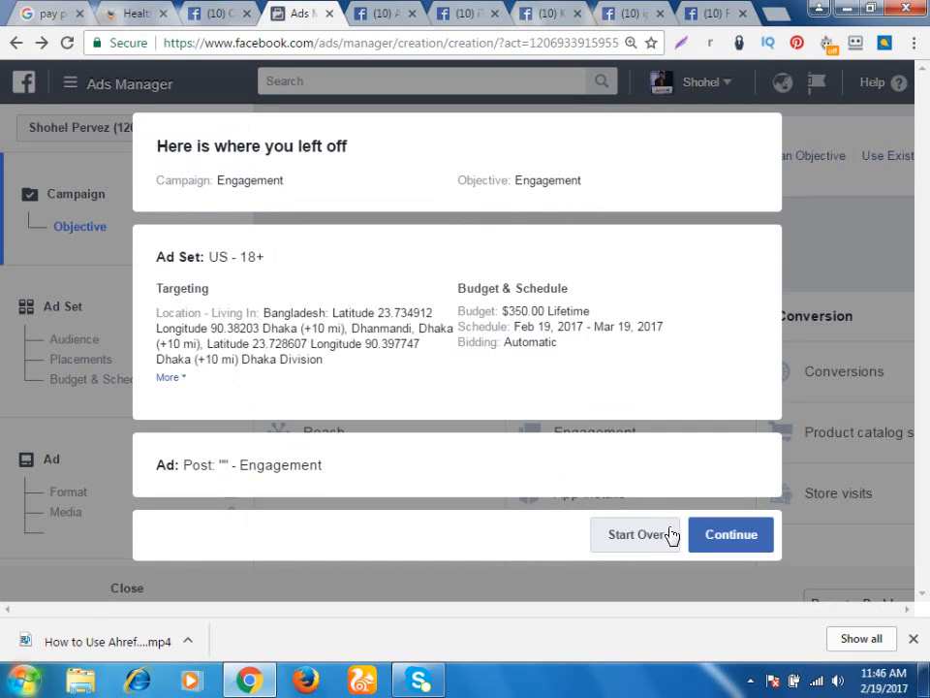
{"action": "left_click", "coordinate": [647, 539]}
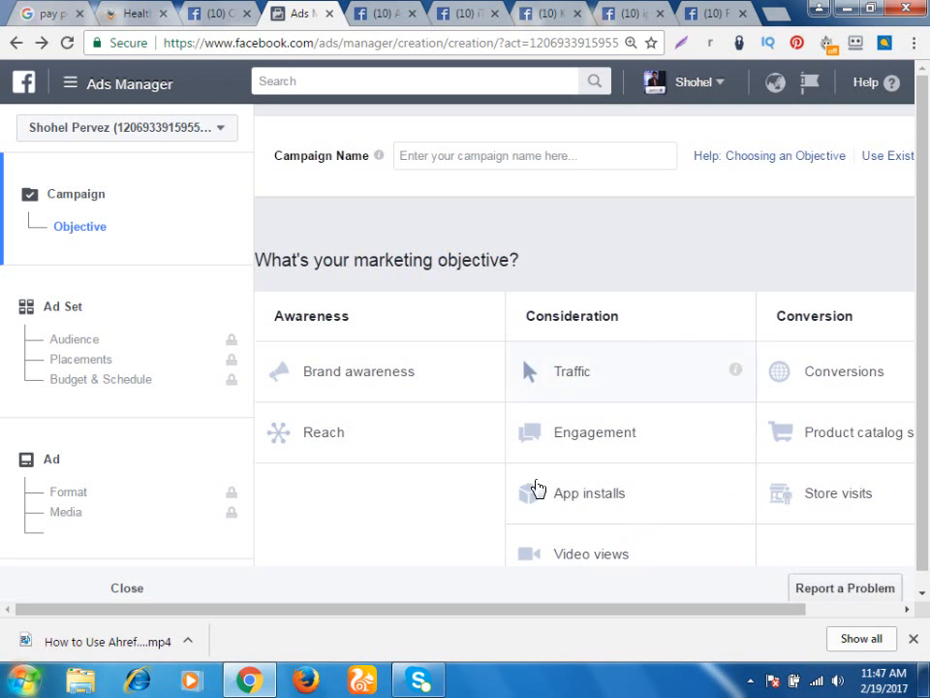
Choose the Engagement objective with Post engagement and continue to the ad set
{"action": "scroll", "coordinate": [582, 376], "scroll_direction": "down", "scroll_amount": 1}
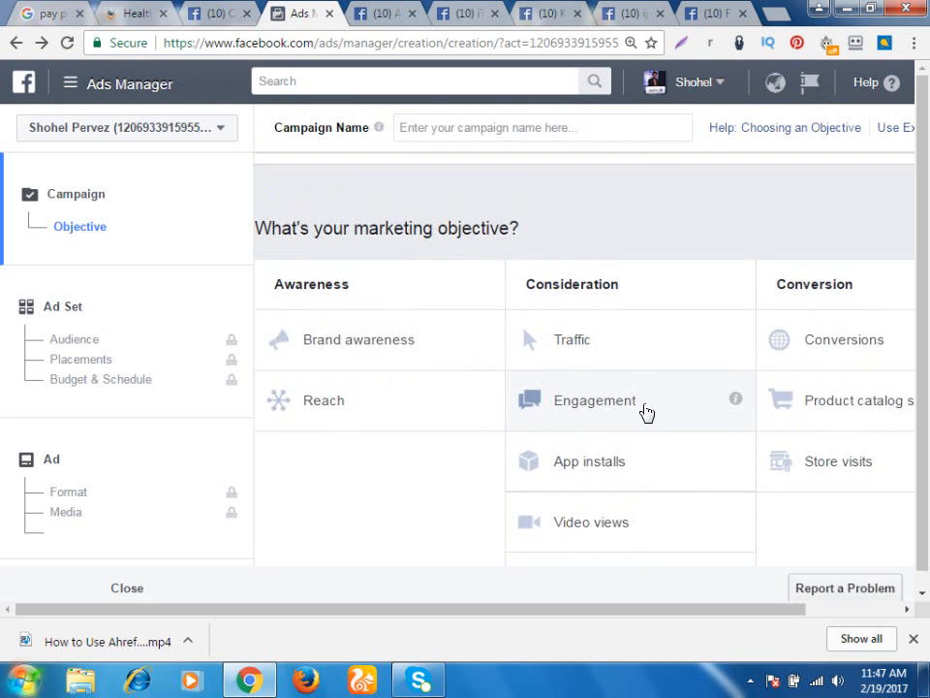
{"action": "left_click", "coordinate": [627, 366]}
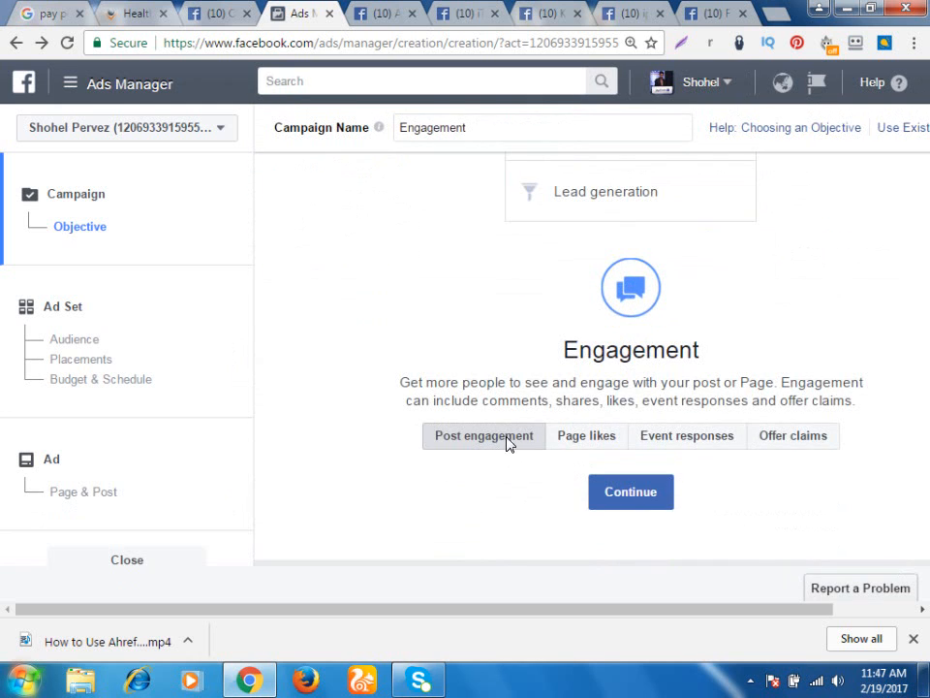
{"action": "left_click", "coordinate": [644, 494]}
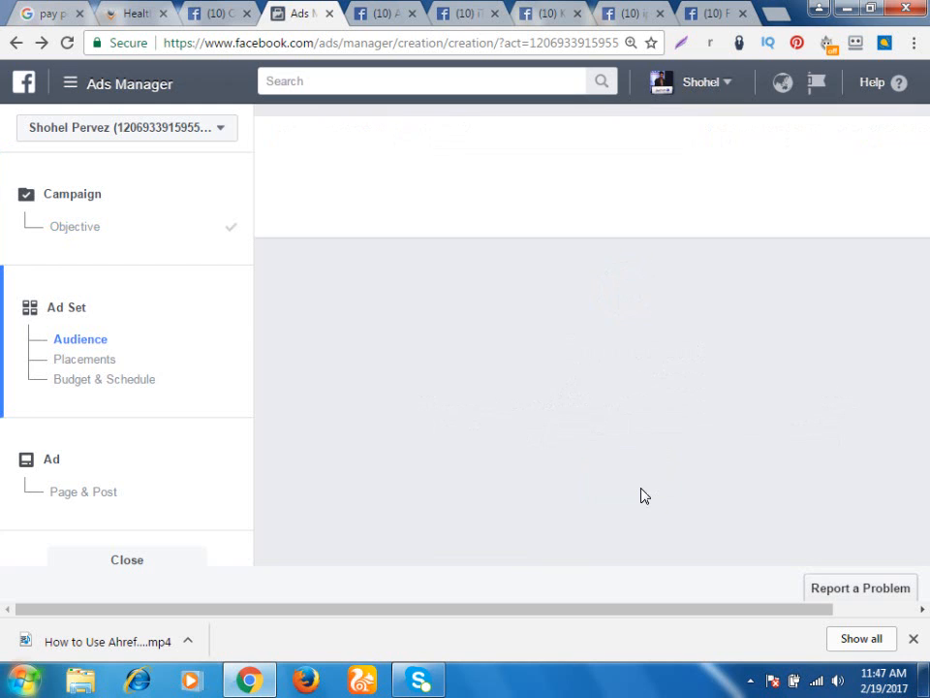
Apply the saved audience "bd" to the ad set and look over its targeting details
{"action": "left_click", "coordinate": [550, 360]}
{"action": "scroll", "coordinate": [481, 427], "scroll_direction": "down", "scroll_amount": 1}
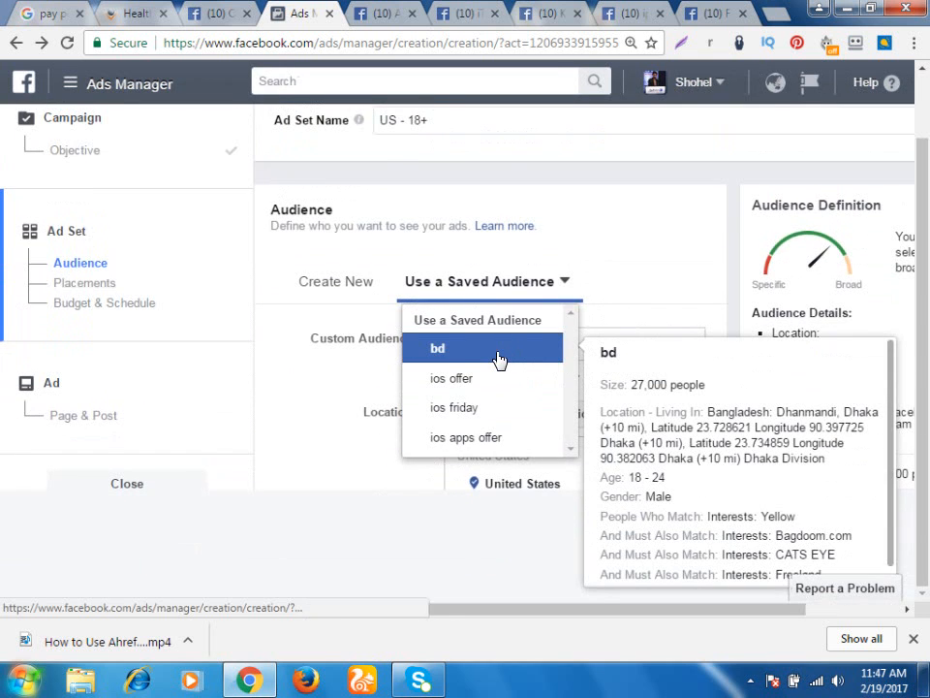
{"action": "left_click", "coordinate": [497, 359]}
{"action": "left_click_drag", "start_coordinate": [510, 617], "coordinate": [725, 621]}
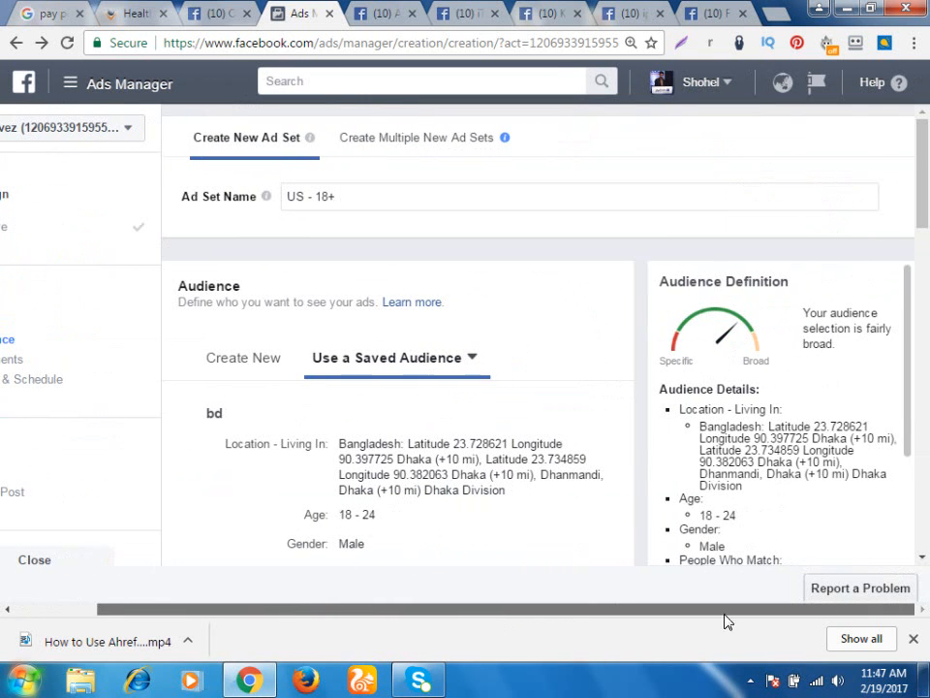
{"action": "scroll", "coordinate": [418, 473], "scroll_direction": "down", "scroll_amount": 1}
{"action": "scroll", "coordinate": [417, 305], "scroll_direction": "down", "scroll_amount": 3}
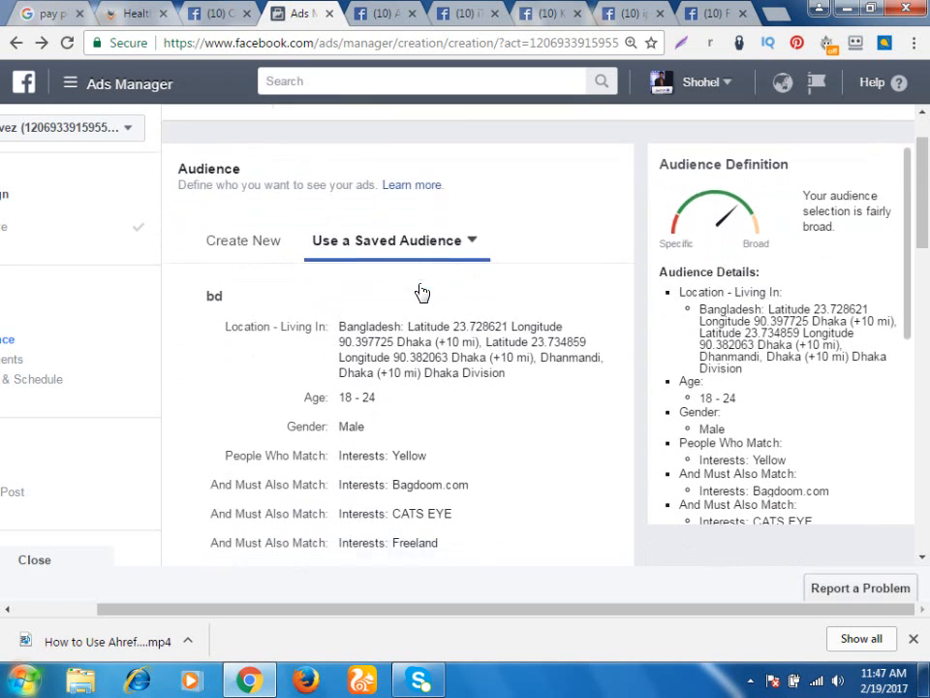
Open the "bd" audience for editing and remove all of its Bangladesh locations, including both map pins and Dhanmandi
{"action": "left_click", "coordinate": [369, 478]}
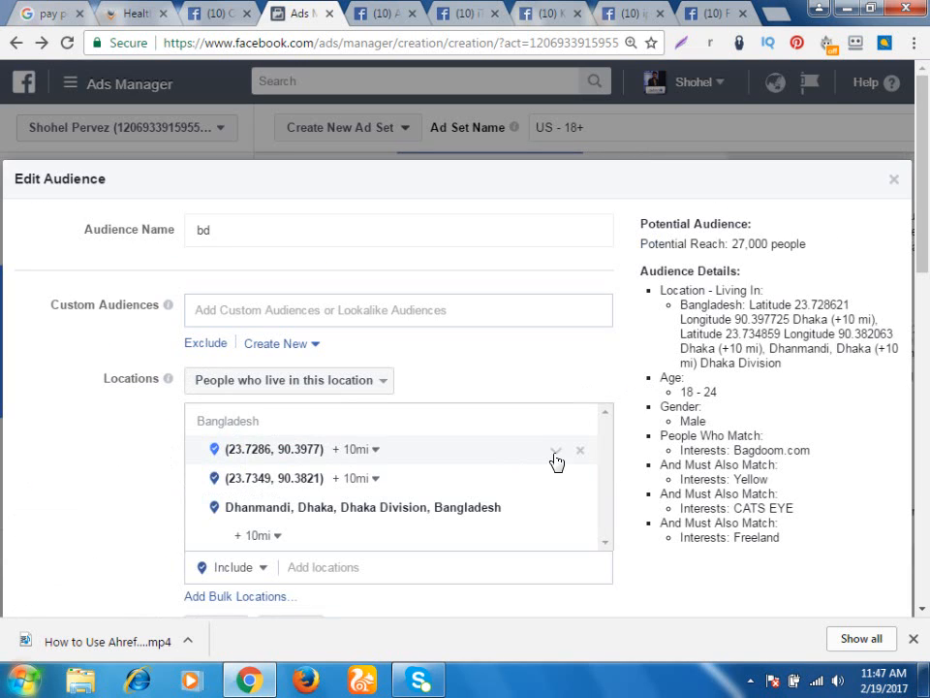
{"action": "left_click", "coordinate": [584, 455]}
{"action": "left_click", "coordinate": [585, 455]}
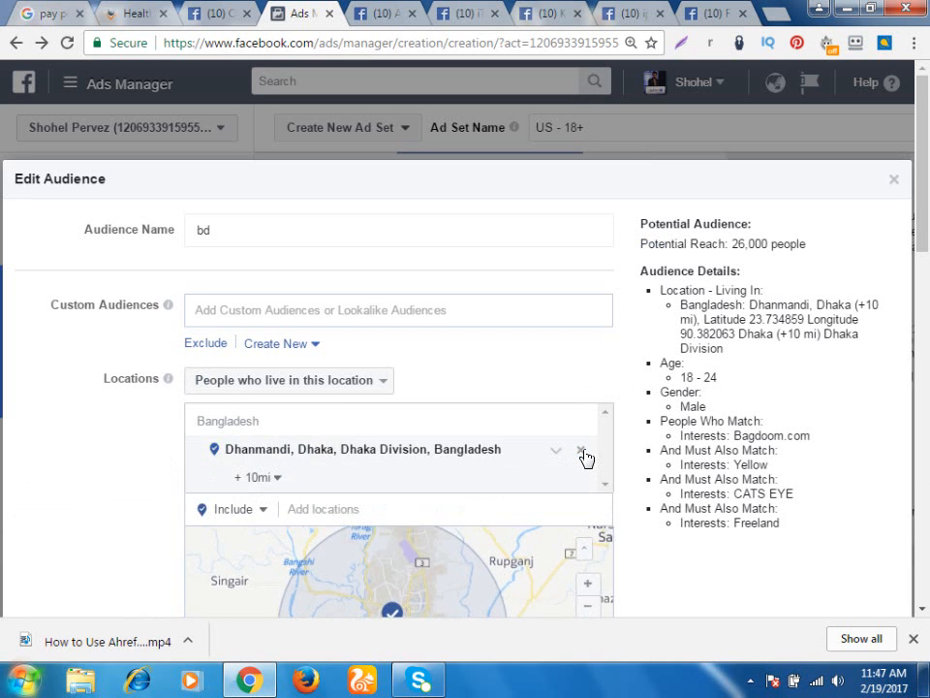
{"action": "scroll", "coordinate": [116, 452], "scroll_direction": "down", "scroll_amount": 1}
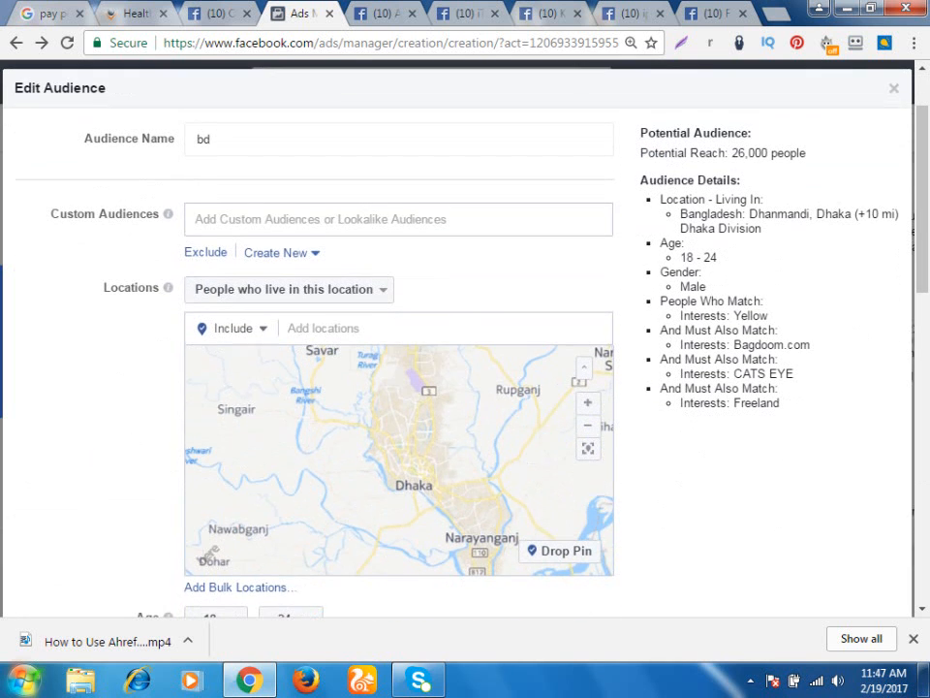
Include Dhanmandi, Dhaka, Dhaka Division, Bangladesh in the audience's locations
{"action": "left_click", "coordinate": [331, 329]}
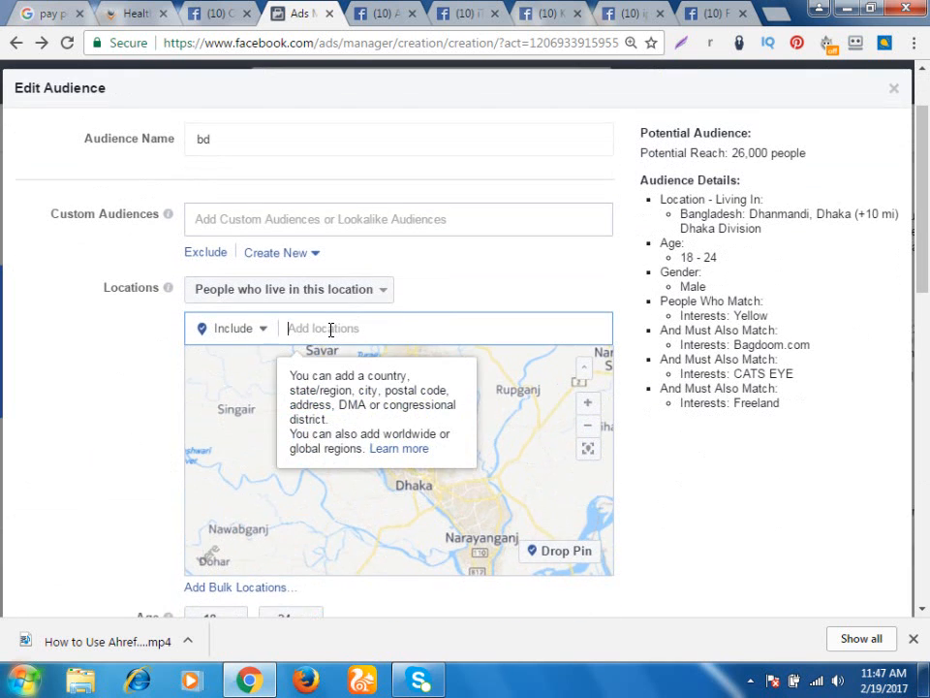
{"action": "type", "text": "Dhan"}
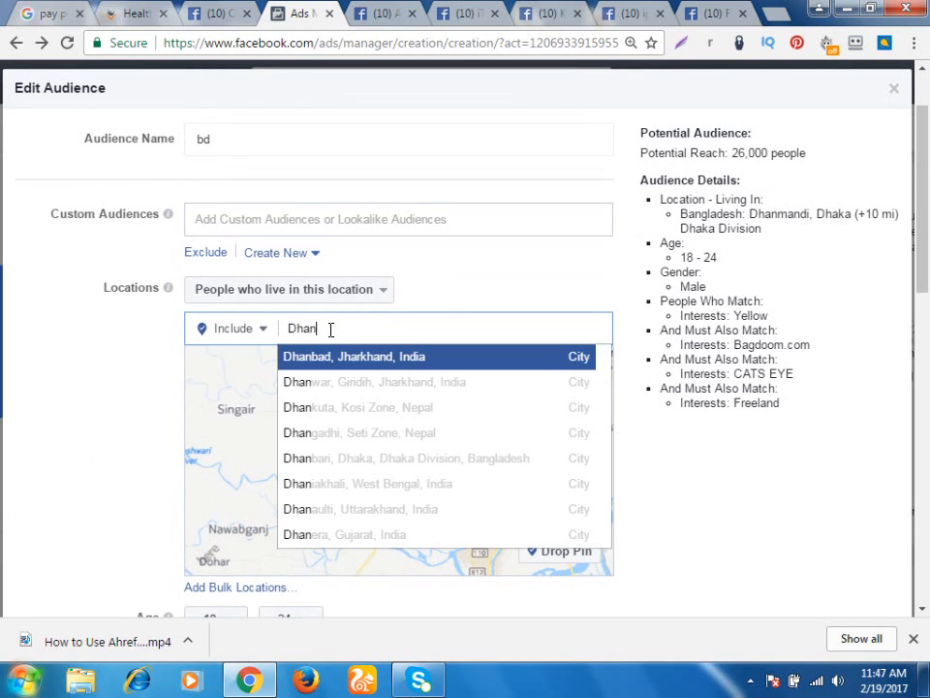
{"action": "type", "text": "mand"}
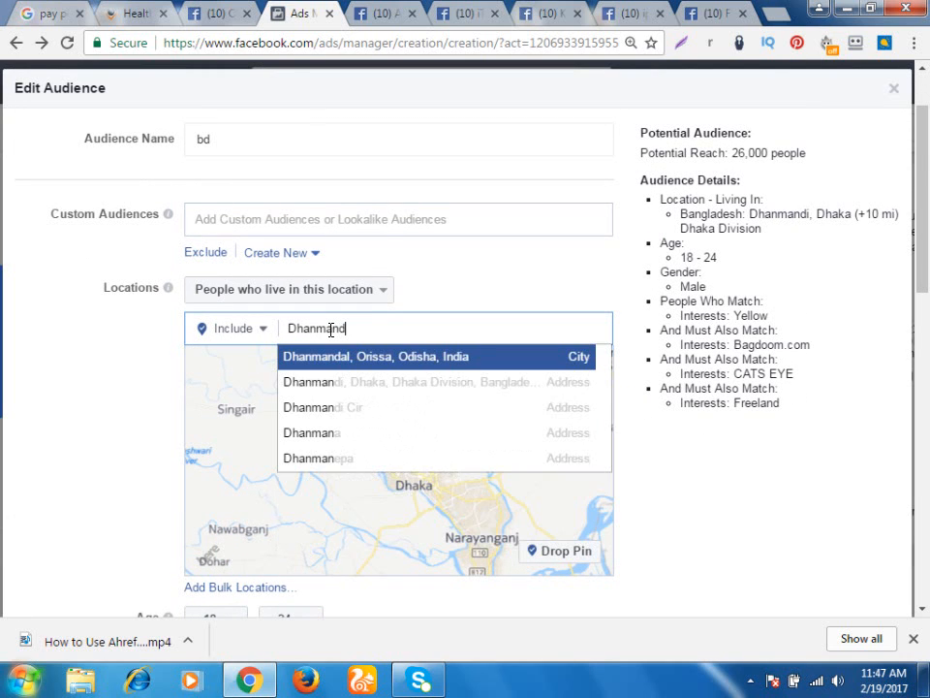
{"action": "left_click", "coordinate": [357, 382]}
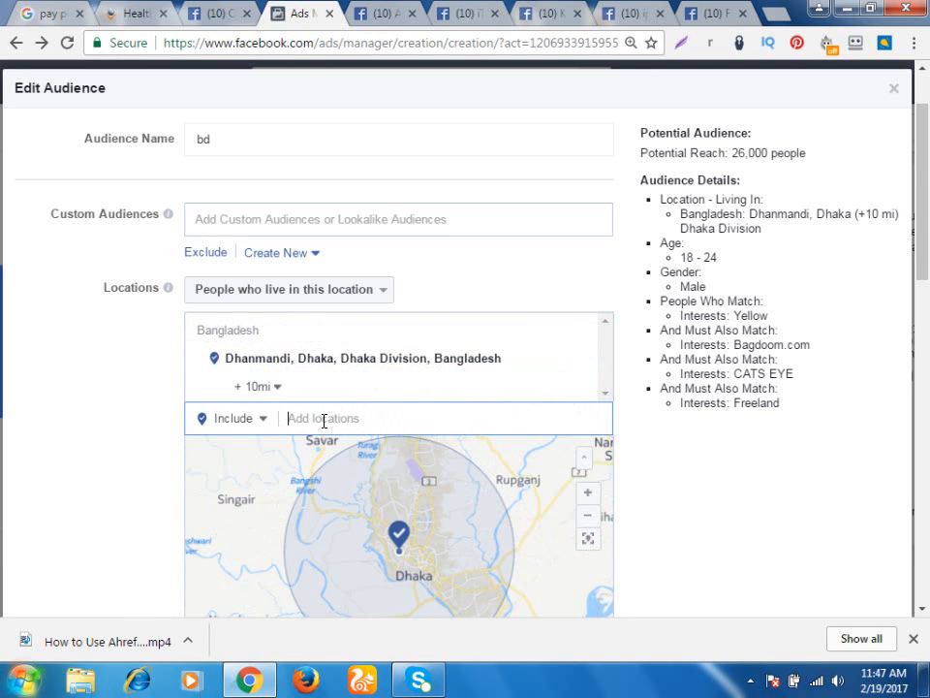
Try to find Gulshan 1 among the location suggestions for the audience and clear the entry
{"action": "type", "text": "Gulshan 1"}
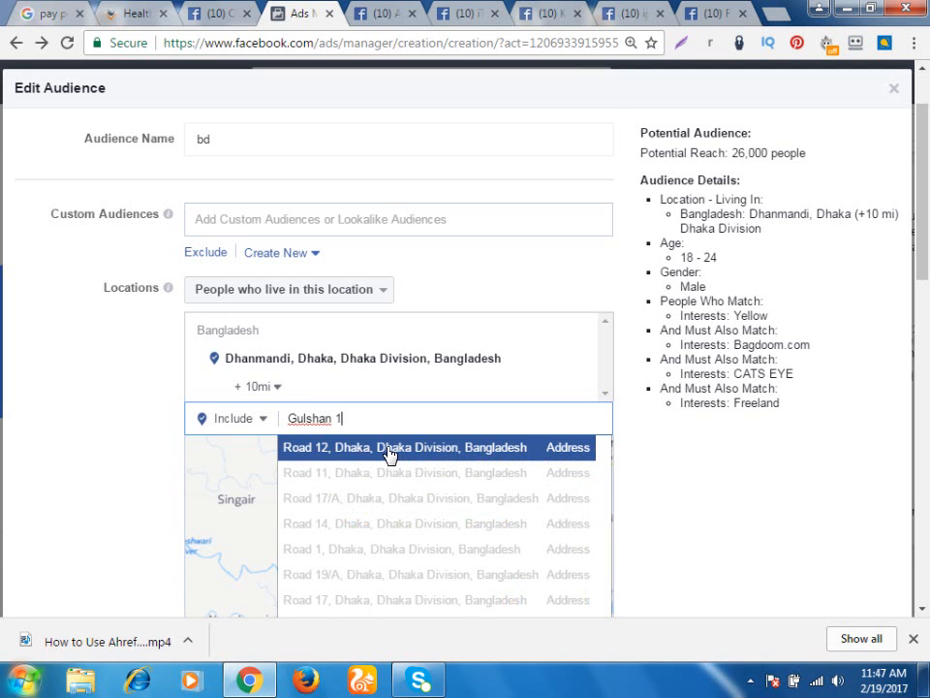
{"action": "scroll", "coordinate": [407, 461], "scroll_direction": "down", "scroll_amount": 1}
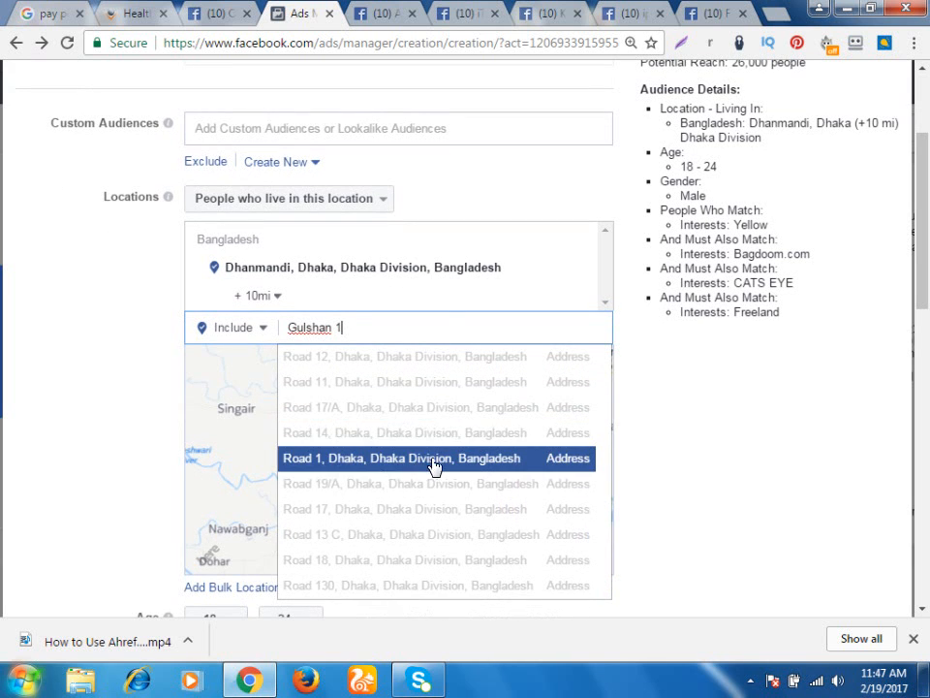
{"action": "scroll", "coordinate": [433, 440], "scroll_direction": "down", "scroll_amount": 1}
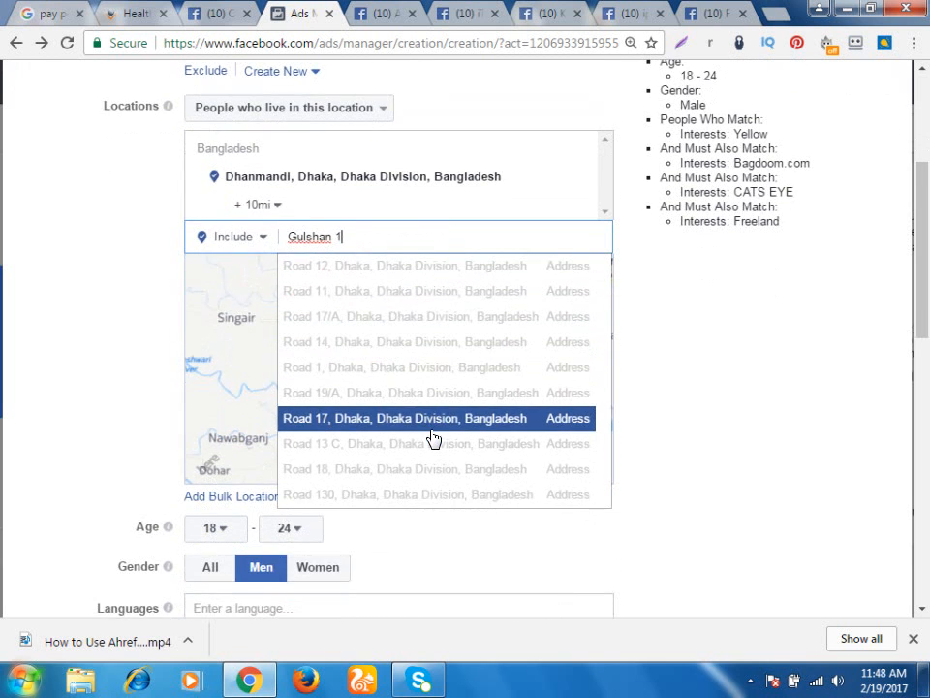
{"action": "scroll", "coordinate": [436, 441], "scroll_direction": "up", "scroll_amount": 1}
{"action": "scroll", "coordinate": [427, 427], "scroll_direction": "up", "scroll_amount": 1}
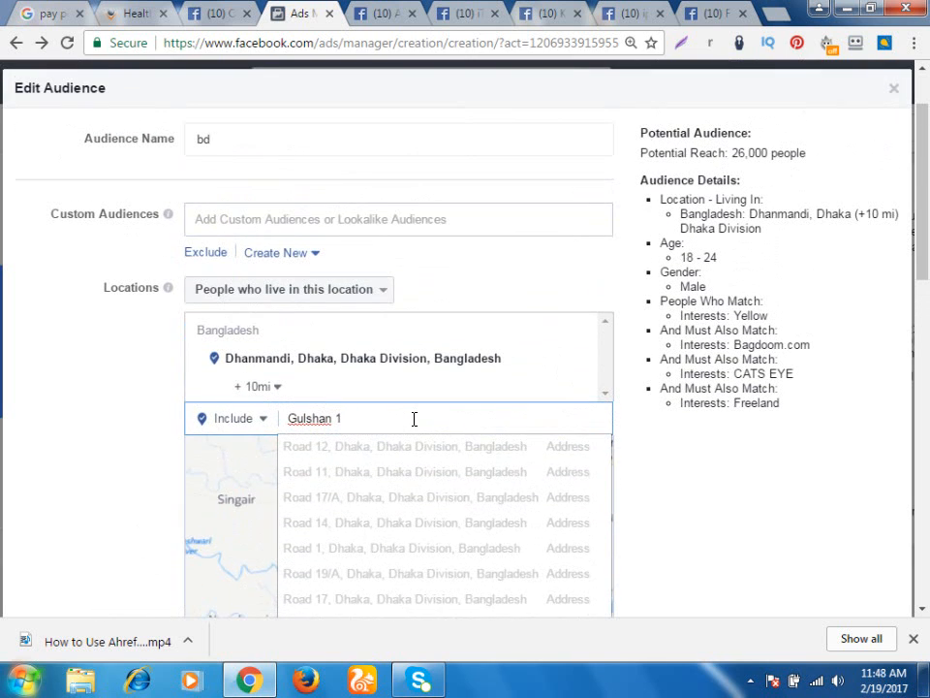
{"action": "key", "text": "BackSpace"}
{"action": "key", "text": "BackSpace"}
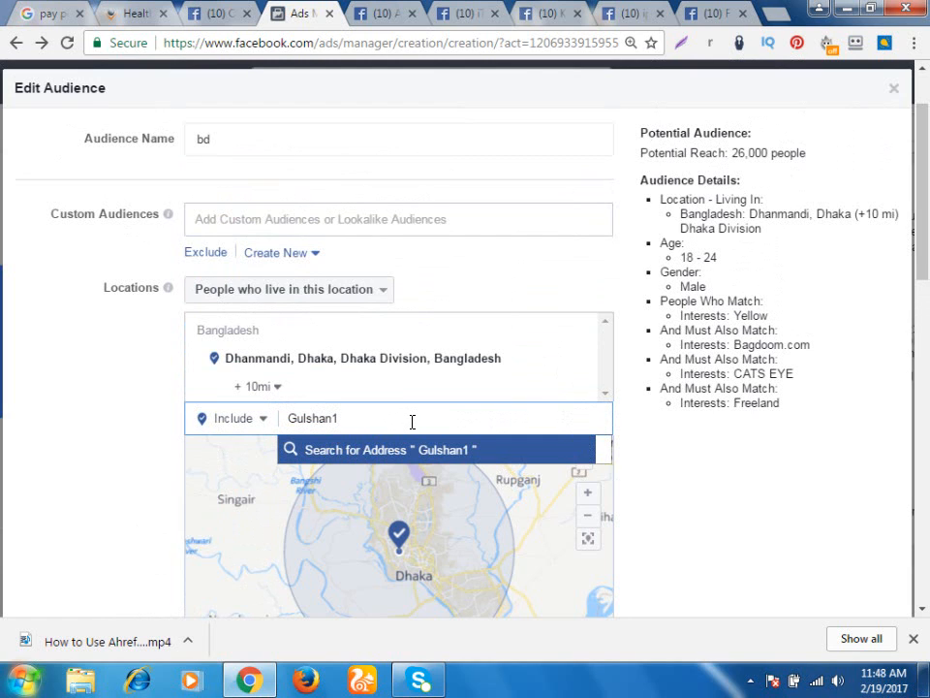
{"action": "key", "text": "BackSpace"}
{"action": "key", "text": "BackSpace"}
{"action": "key", "text": "BackSpace"}
{"action": "key", "text": "BackSpace"}
{"action": "key", "text": "BackSpace"}
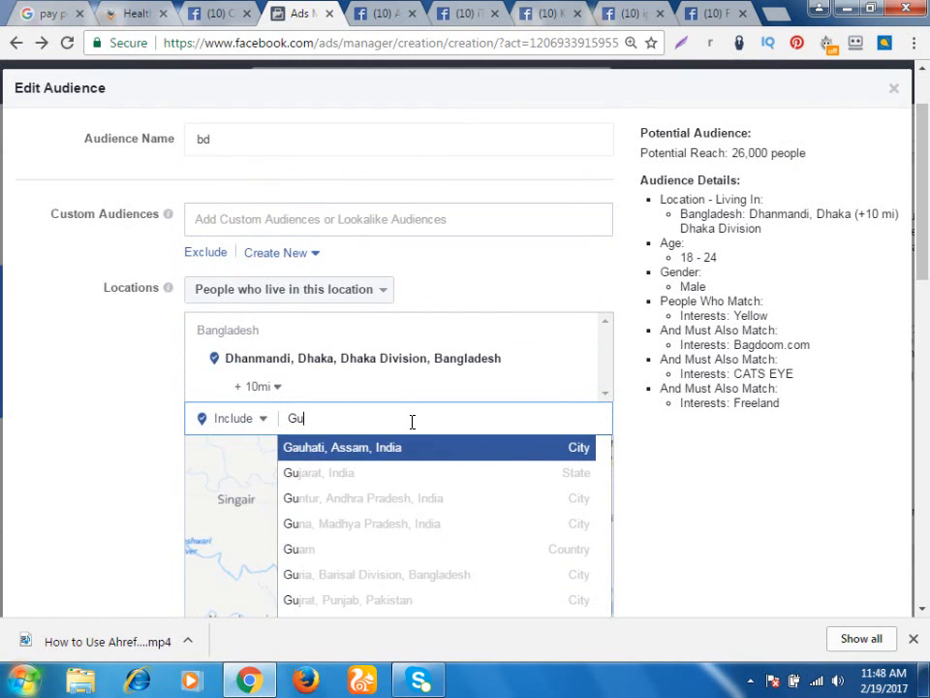
{"action": "key", "text": "BackSpace"}
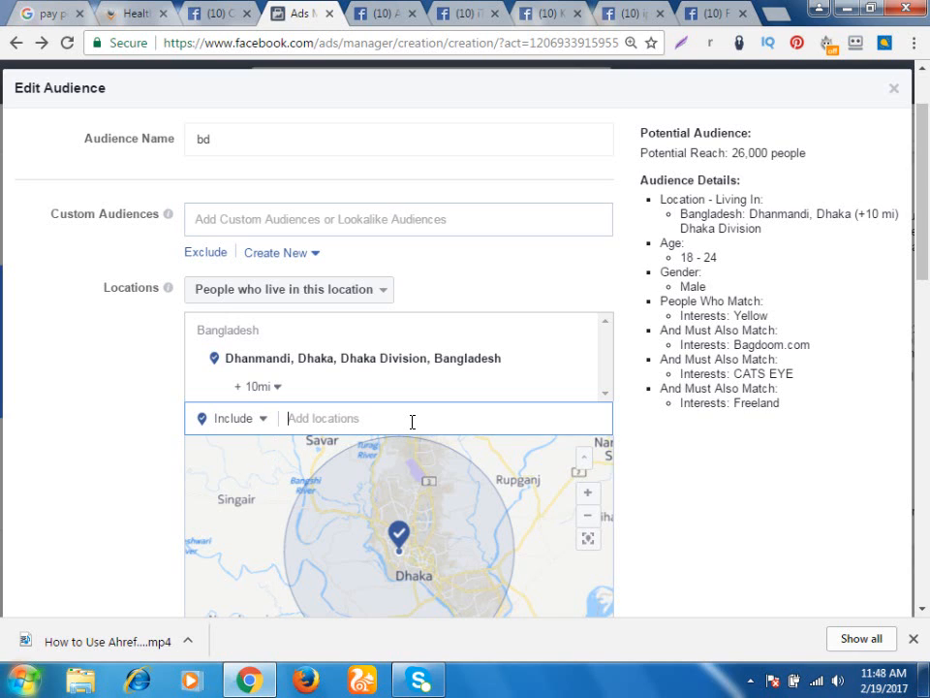
{"action": "type", "text": "FR"}
{"action": "key", "text": "ctrl+a"}
{"action": "key", "text": "BackSpace"}
{"action": "type", "text": "Fra"}
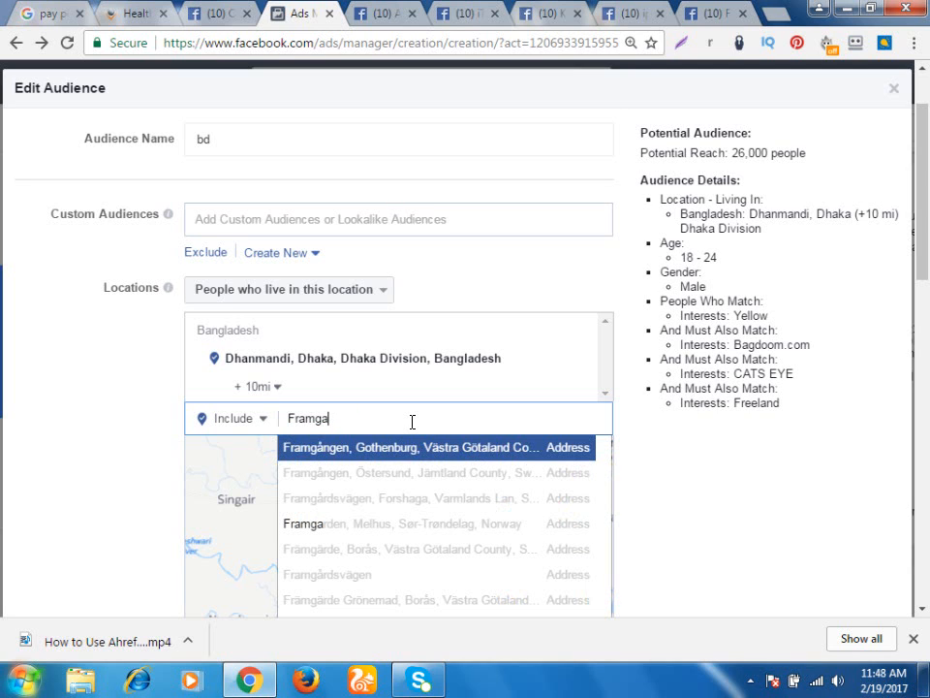
{"action": "key", "text": "ctrl+a"}
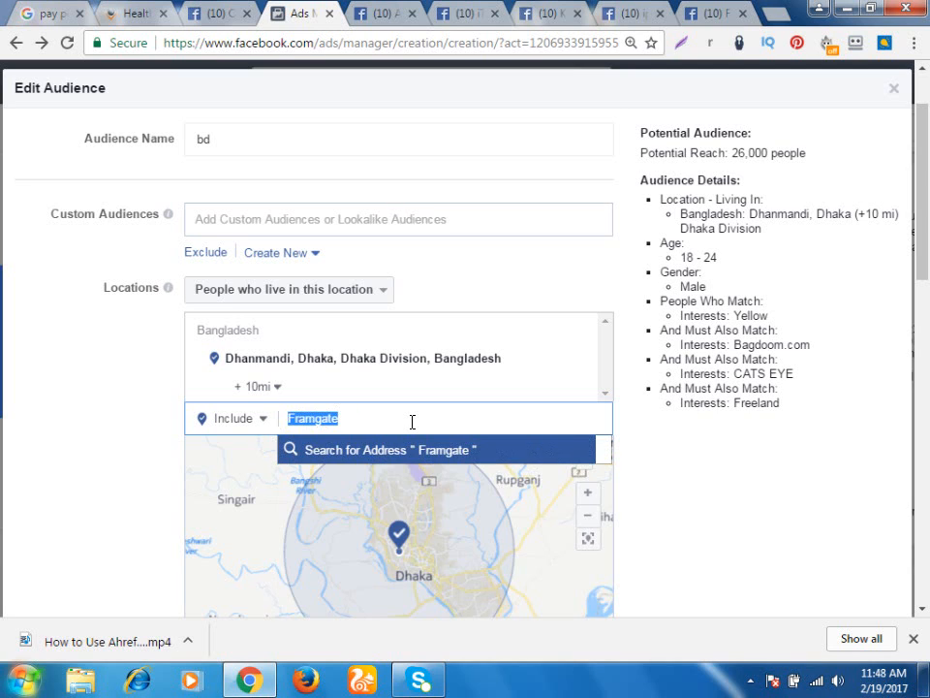
{"action": "key", "text": "BackSpace"}
{"action": "type", "text": "G"}
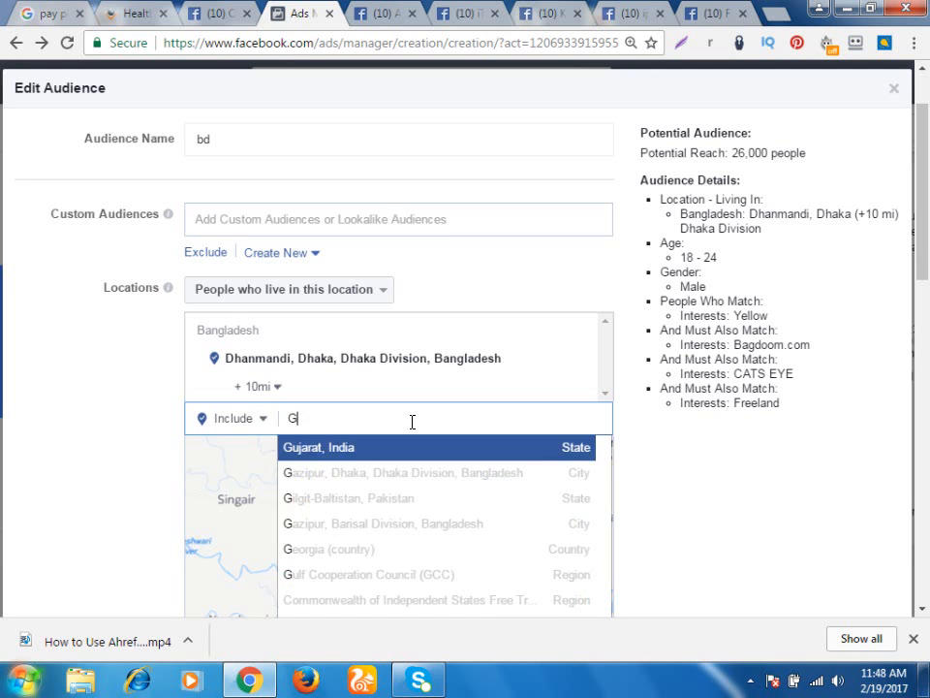
{"action": "key", "text": "BackSpace"}
Search the locations for Framgate and drop an included pin beside Farmgate Park near Green Road, at about (23.7574, 90.3900)
{"action": "type", "text": "Fra"}
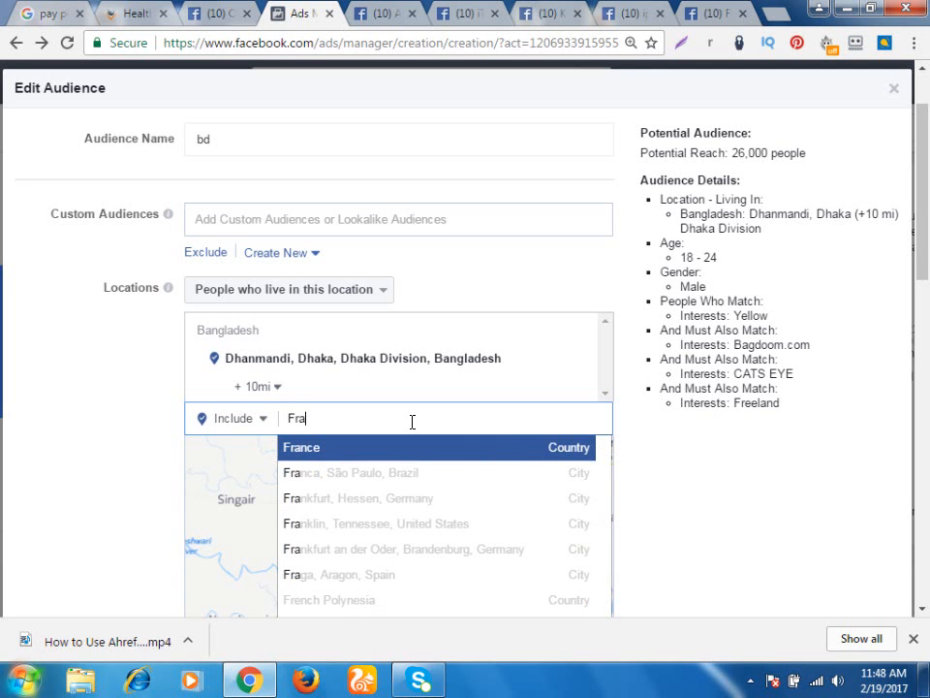
{"action": "type", "text": "mgate"}
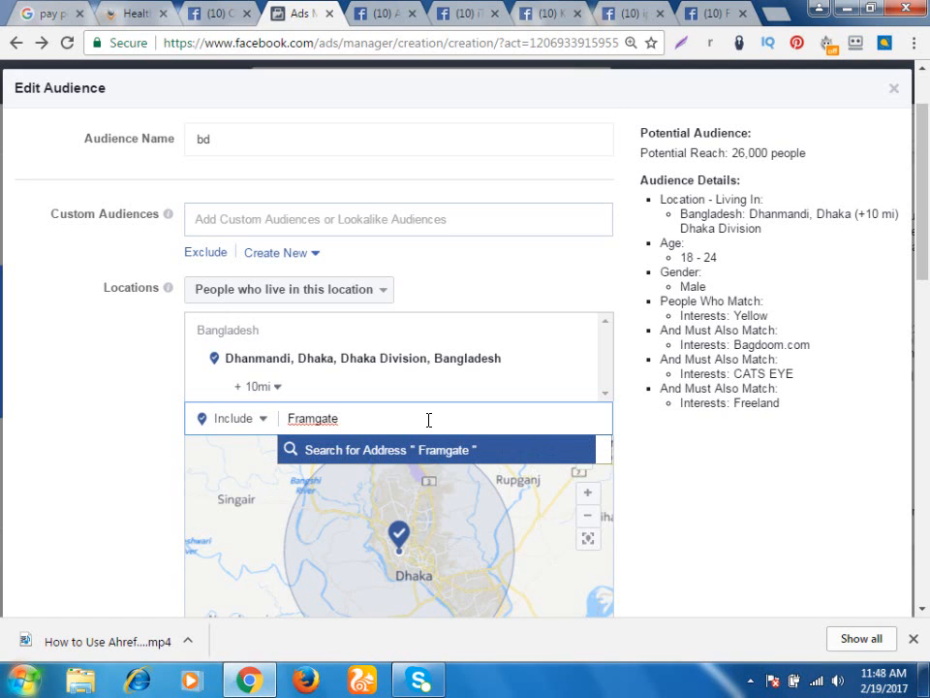
{"action": "key", "text": "Return"}
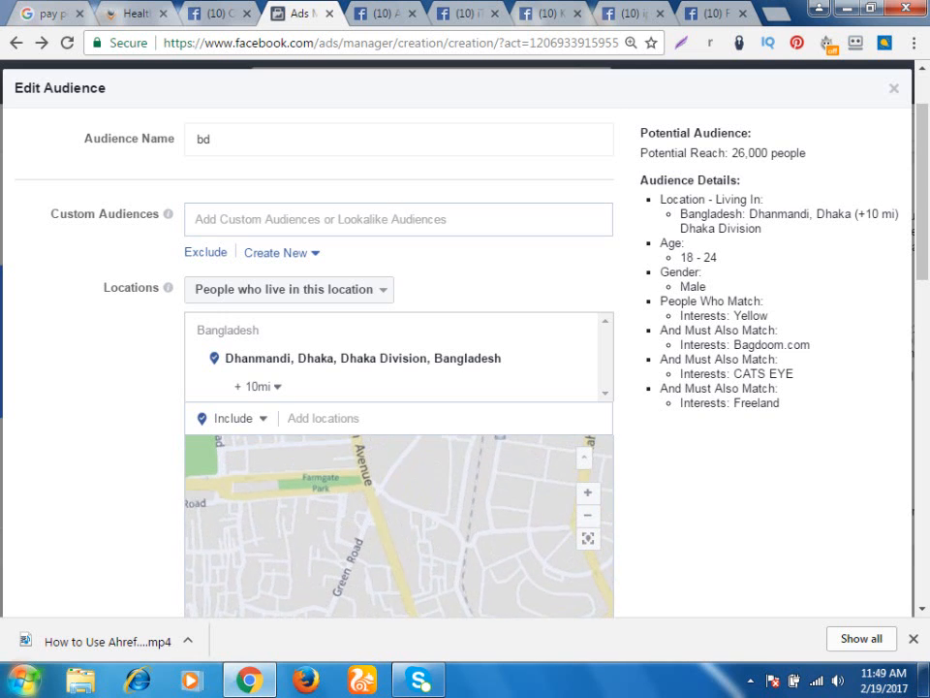
{"action": "scroll", "coordinate": [710, 540], "scroll_direction": "down", "scroll_amount": 1}
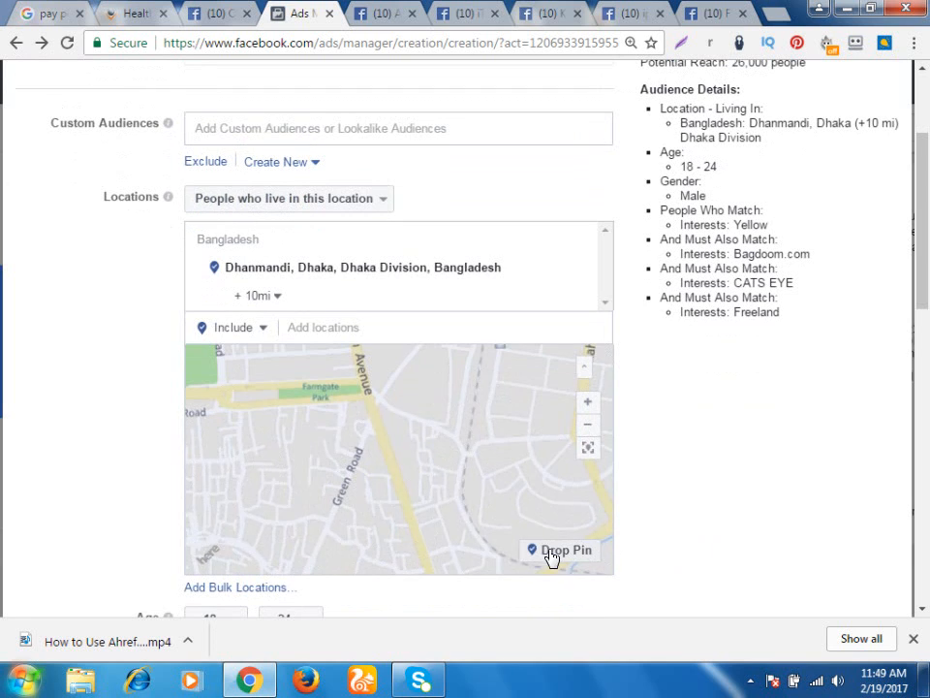
{"action": "left_click", "coordinate": [366, 425]}
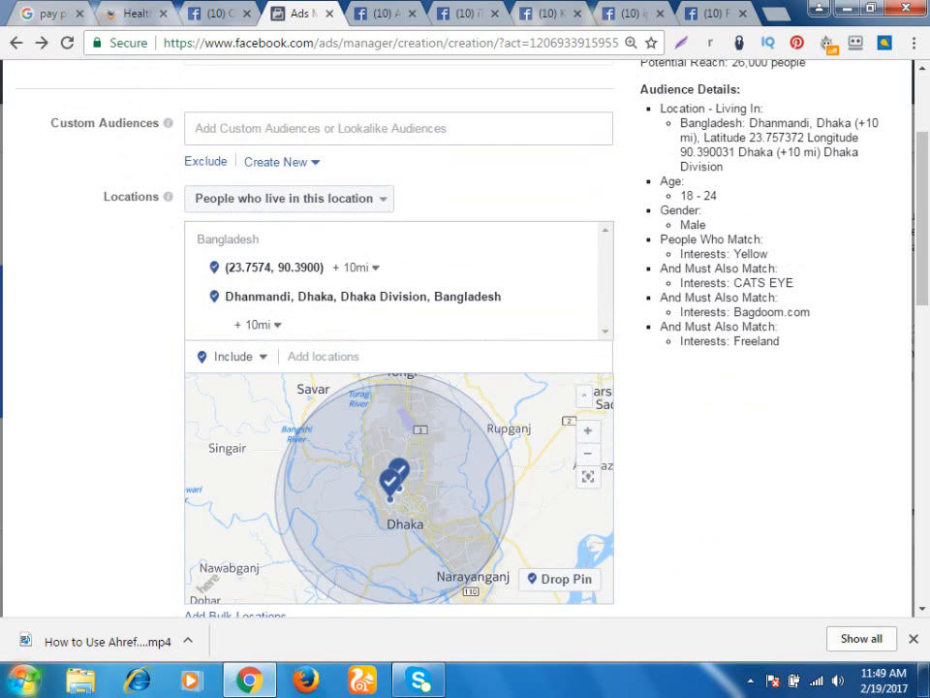
Drop an included pin on Dhaka University on the location map, at about (23.7287, 90.3980)
{"action": "scroll", "coordinate": [405, 488], "scroll_direction": "up", "scroll_amount": 3}
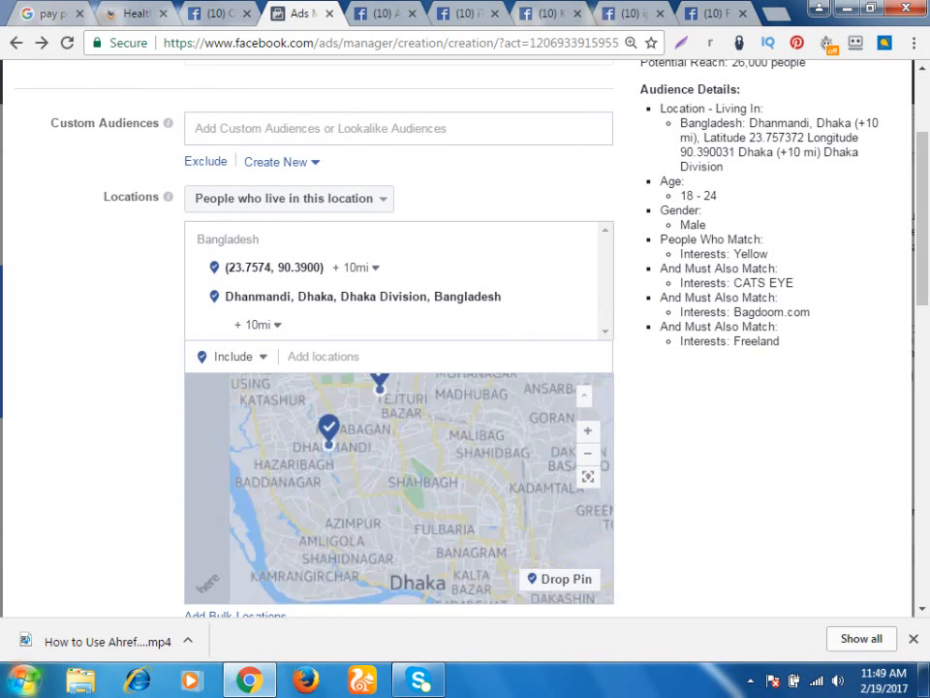
{"action": "left_click_drag", "start_coordinate": [425, 560], "coordinate": [434, 417]}
{"action": "scroll", "coordinate": [434, 494], "scroll_direction": "down", "scroll_amount": 1}
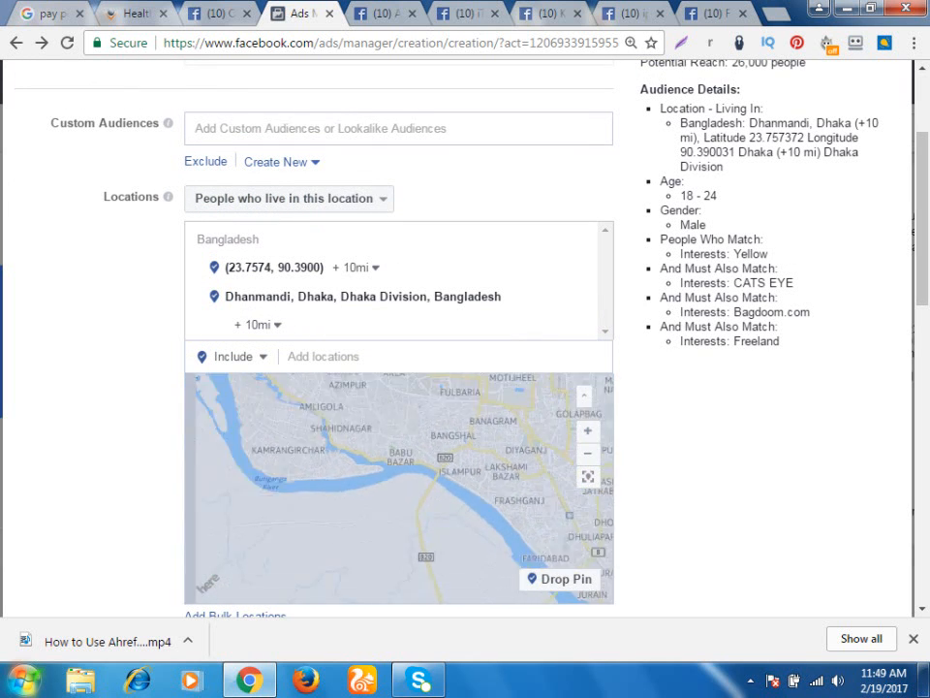
{"action": "left_click_drag", "start_coordinate": [431, 495], "coordinate": [387, 525]}
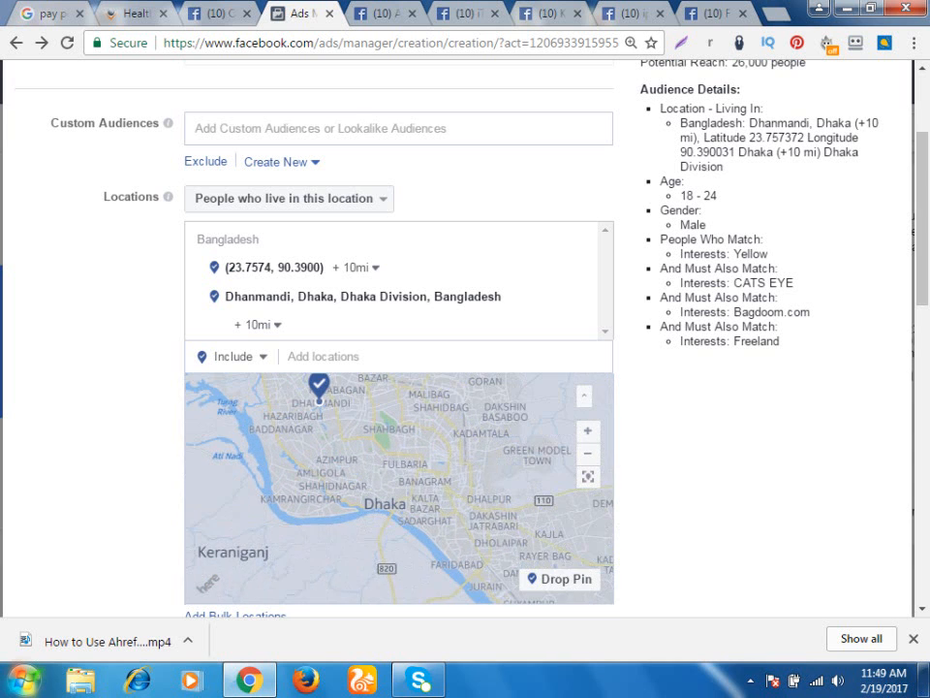
{"action": "scroll", "coordinate": [420, 488], "scroll_direction": "up", "scroll_amount": 1}
{"action": "left_click_drag", "start_coordinate": [407, 484], "coordinate": [500, 593]}
{"action": "left_click_drag", "start_coordinate": [460, 504], "coordinate": [489, 475]}
{"action": "scroll", "coordinate": [459, 521], "scroll_direction": "up", "scroll_amount": 1}
{"action": "scroll", "coordinate": [424, 485], "scroll_direction": "up", "scroll_amount": 1}
{"action": "left_click", "coordinate": [534, 579]}
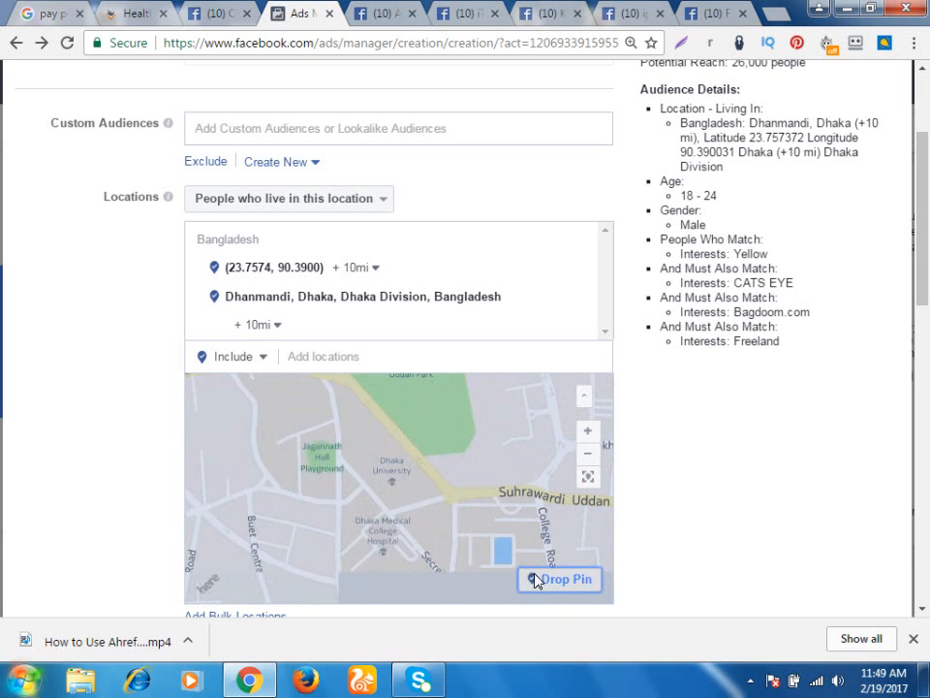
{"action": "left_click", "coordinate": [395, 478]}
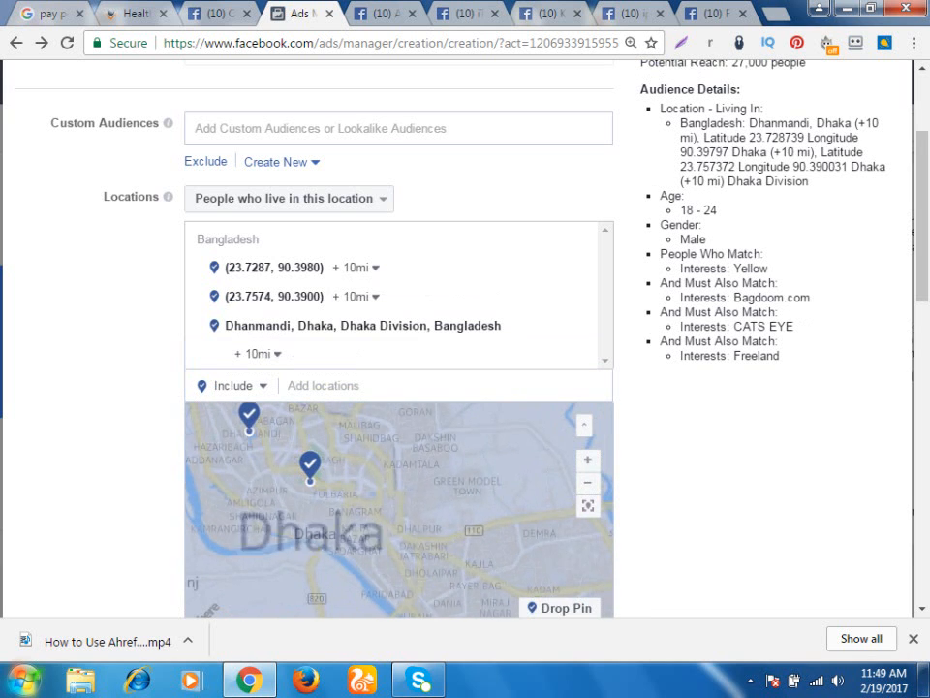
Drop an included pin on Dhaka Medical College Hospital on the location map, at about (23.7258, 90.3973)
{"action": "scroll", "coordinate": [442, 545], "scroll_direction": "up", "scroll_amount": 2}
{"action": "left_click_drag", "start_coordinate": [427, 524], "coordinate": [521, 581]}
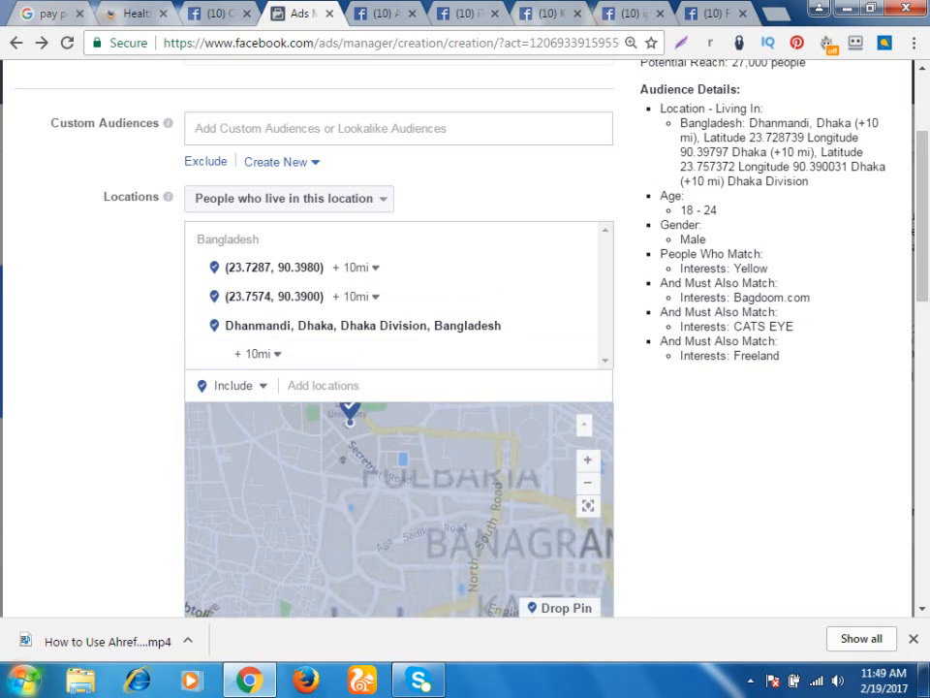
{"action": "scroll", "coordinate": [436, 460], "scroll_direction": "up", "scroll_amount": 2}
{"action": "left_click_drag", "start_coordinate": [417, 456], "coordinate": [425, 555]}
{"action": "left_click_drag", "start_coordinate": [349, 474], "coordinate": [360, 509]}
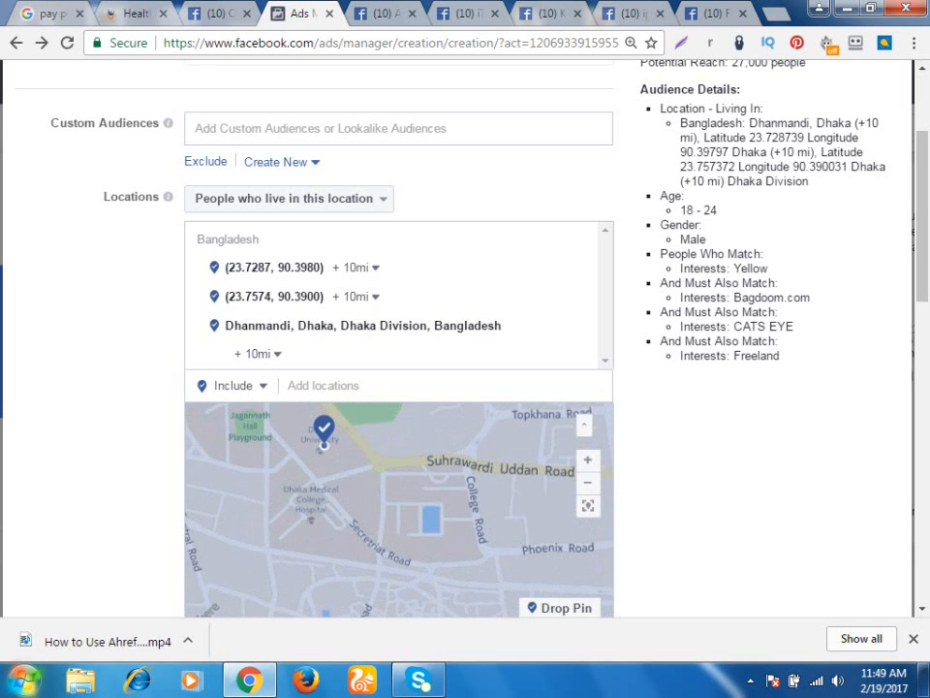
{"action": "scroll", "coordinate": [360, 509], "scroll_direction": "up", "scroll_amount": 1}
{"action": "scroll", "coordinate": [349, 494], "scroll_direction": "down", "scroll_amount": 1}
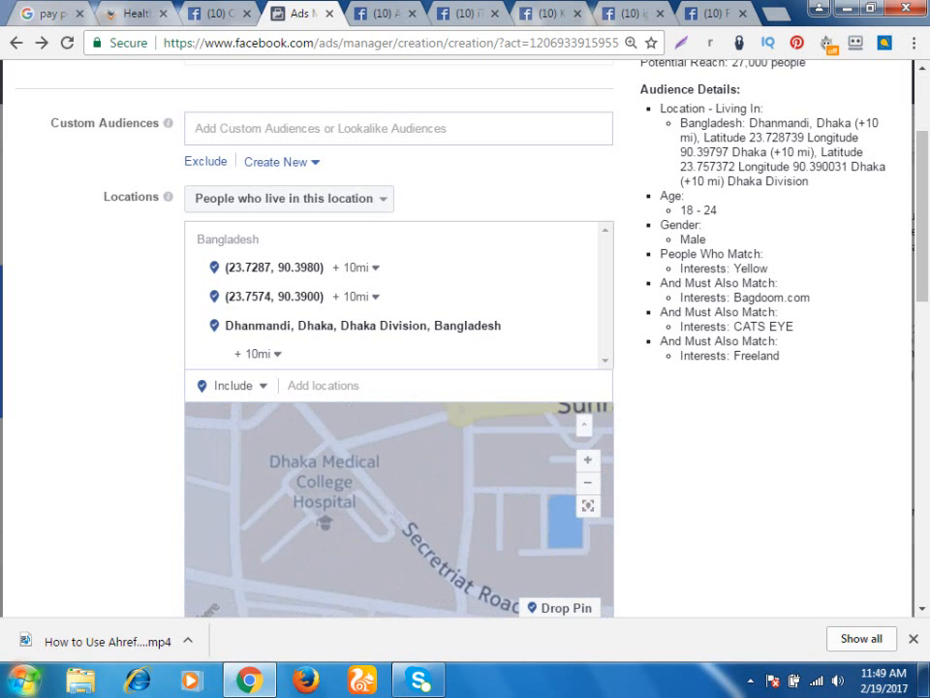
{"action": "left_click", "coordinate": [557, 608]}
{"action": "left_click", "coordinate": [334, 524]}
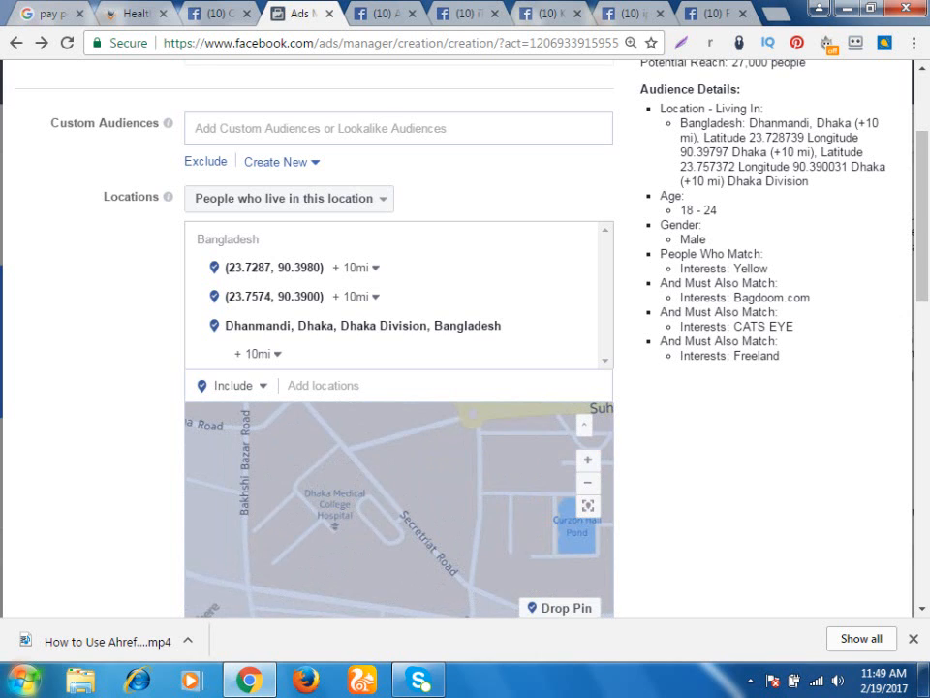
Examine the location map around Mirpur Road and Gabtoli Bus Terminal
{"action": "scroll", "coordinate": [294, 500], "scroll_direction": "up", "scroll_amount": 1}
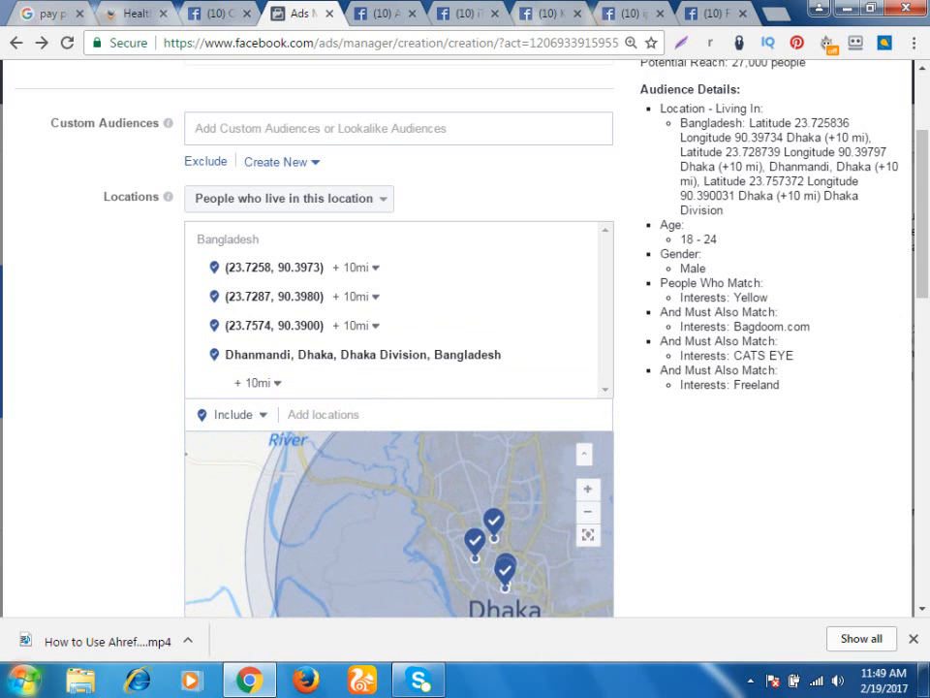
{"action": "left_click_drag", "start_coordinate": [427, 506], "coordinate": [383, 519]}
{"action": "scroll", "coordinate": [384, 519], "scroll_direction": "up", "scroll_amount": 1}
{"action": "scroll", "coordinate": [317, 507], "scroll_direction": "up", "scroll_amount": 3}
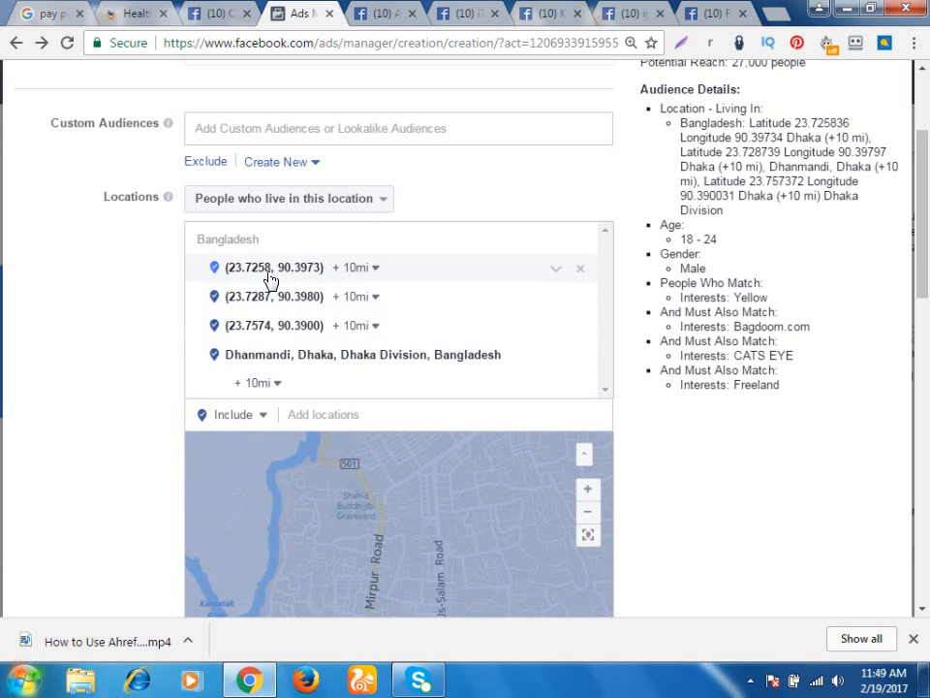
{"action": "left_click_drag", "start_coordinate": [330, 543], "coordinate": [315, 465]}
{"action": "left_click_drag", "start_coordinate": [400, 589], "coordinate": [396, 547]}
{"action": "scroll", "coordinate": [396, 546], "scroll_direction": "up", "scroll_amount": 1}
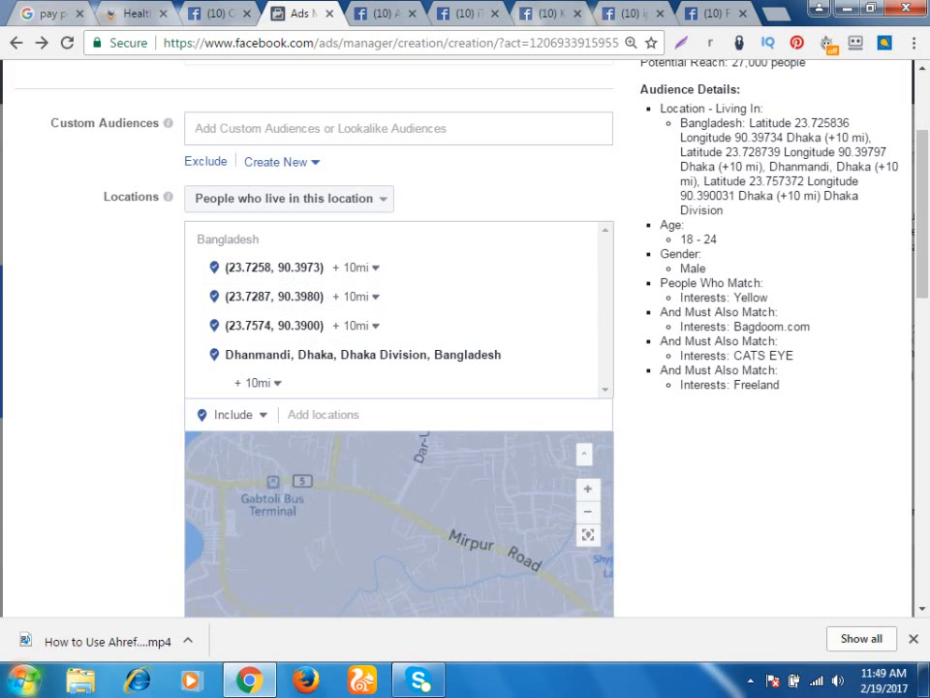
{"action": "scroll", "coordinate": [399, 523], "scroll_direction": "down", "scroll_amount": 3}
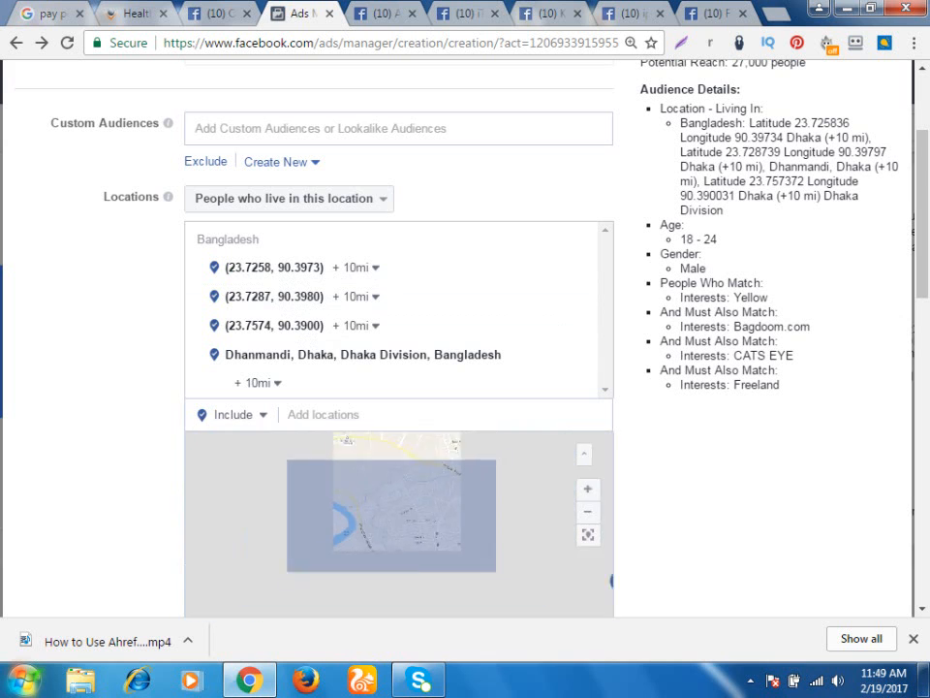
Drop an included pin on Road 12/A west of Dhanmondi Lake, at about (23.7440, 90.3757)
{"action": "left_click_drag", "start_coordinate": [538, 610], "coordinate": [439, 492]}
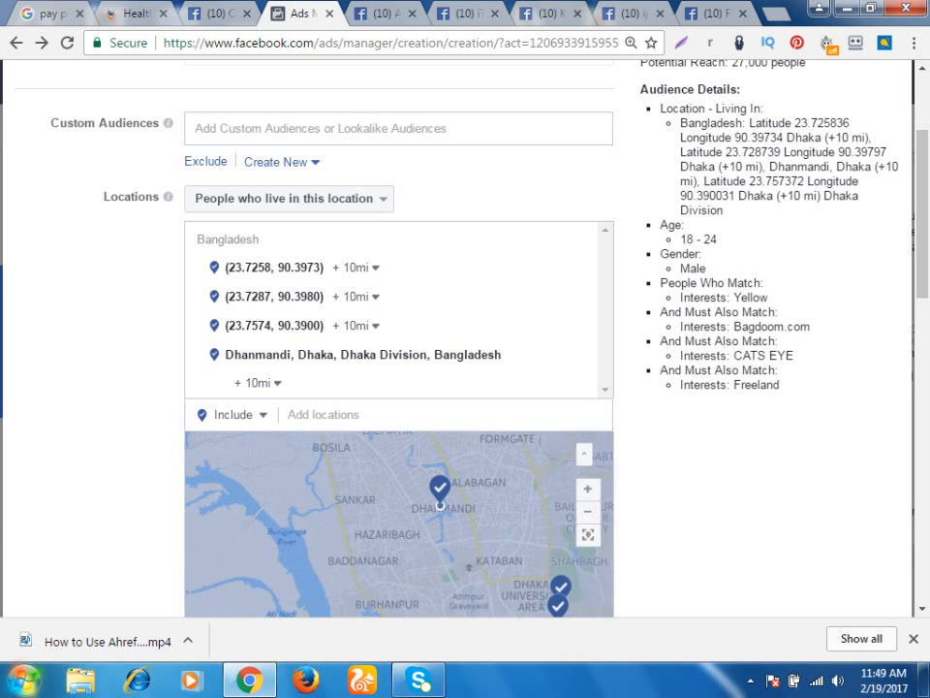
{"action": "scroll", "coordinate": [441, 519], "scroll_direction": "up", "scroll_amount": 2}
{"action": "scroll", "coordinate": [433, 472], "scroll_direction": "up", "scroll_amount": 4}
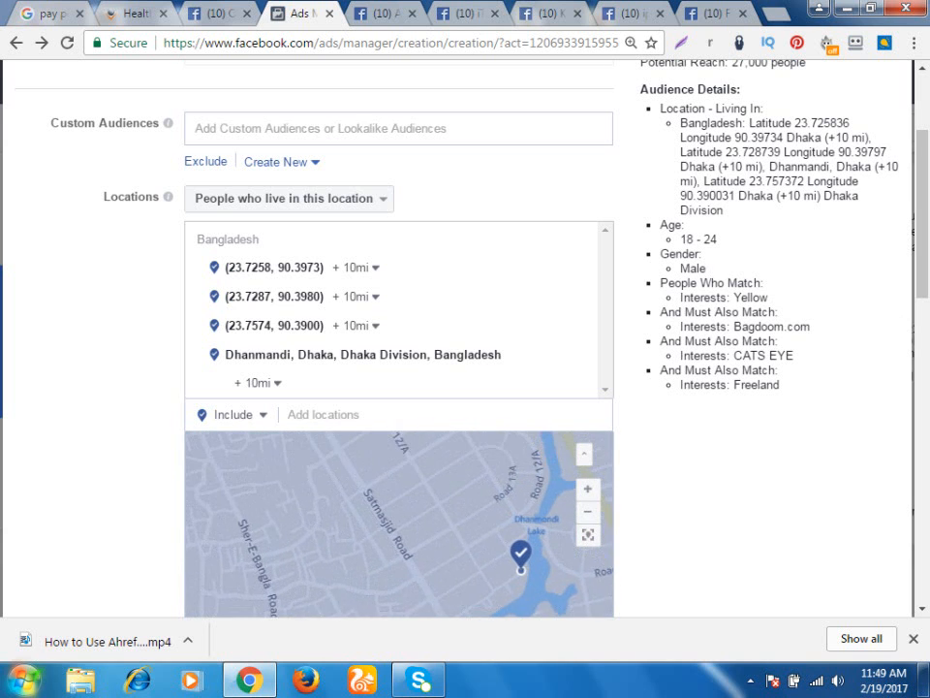
{"action": "mouse_move", "coordinate": [504, 571]}
{"action": "left_mouse_down"}
{"action": "mouse_move", "coordinate": [436, 531]}
{"action": "mouse_move", "coordinate": [381, 446]}
{"action": "mouse_move", "coordinate": [348, 455]}
{"action": "left_mouse_up"}
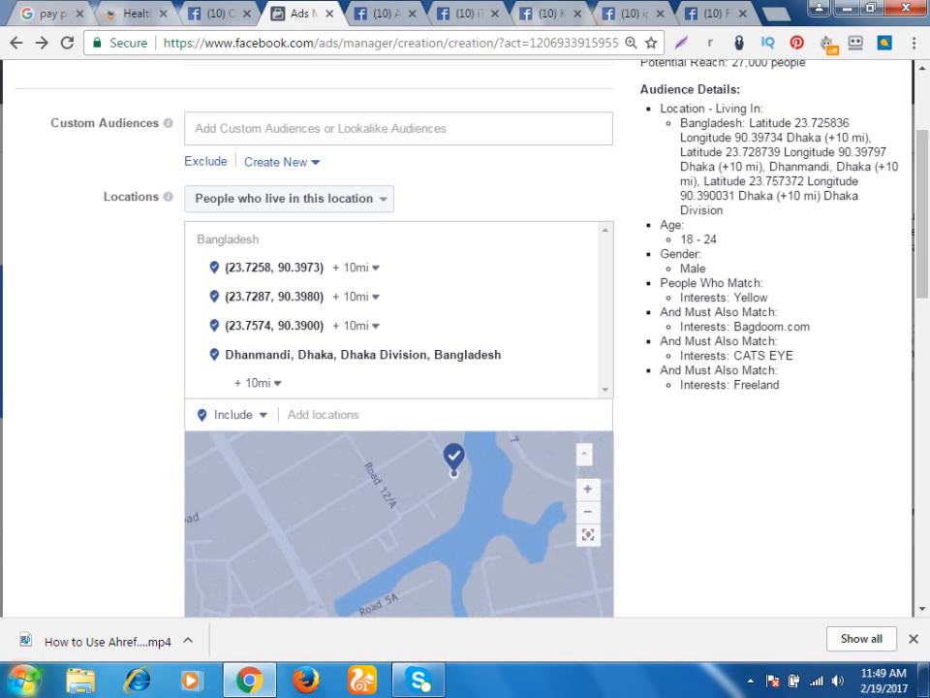
{"action": "scroll", "coordinate": [621, 560], "scroll_direction": "down", "scroll_amount": 1}
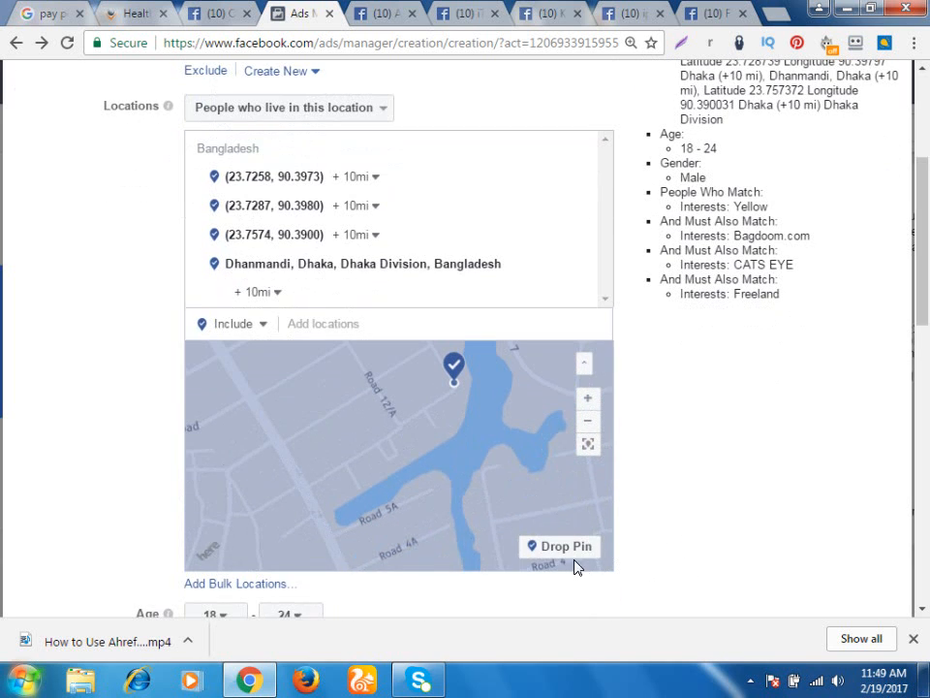
{"action": "left_click", "coordinate": [567, 548]}
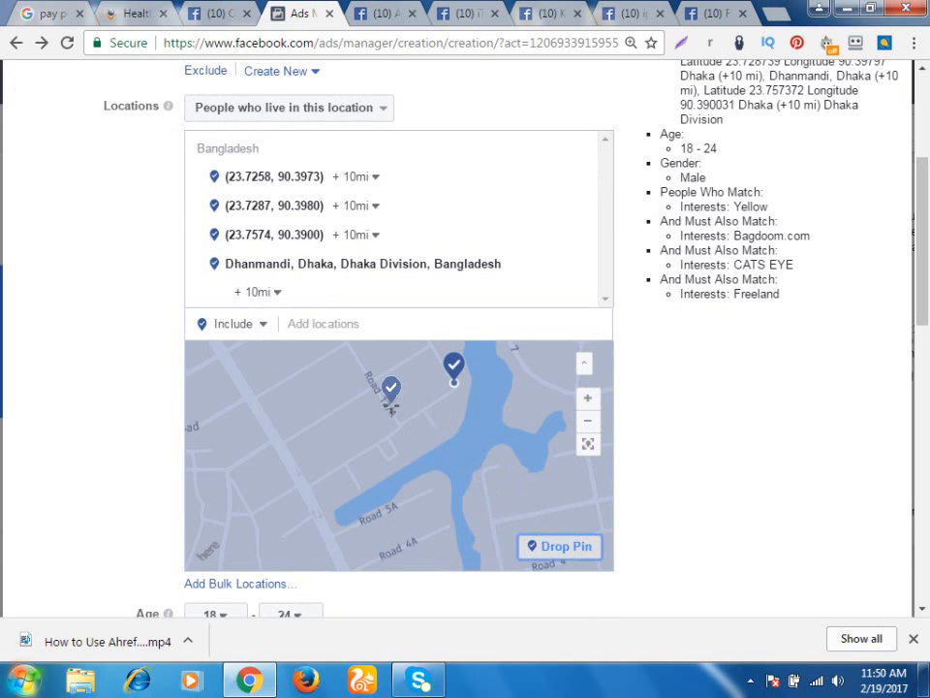
{"action": "left_click", "coordinate": [386, 408]}
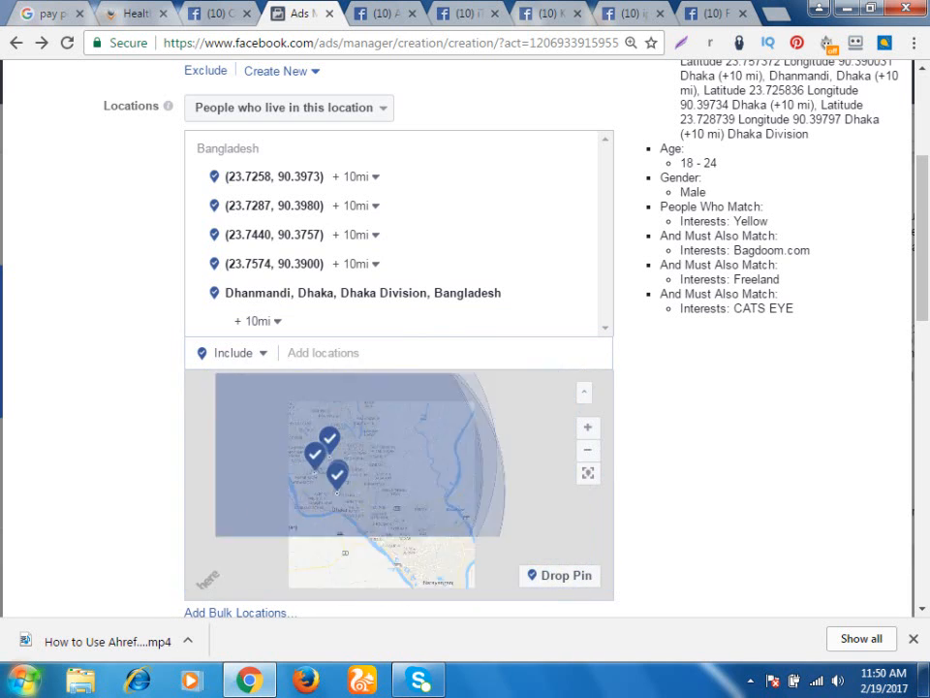
{"action": "scroll", "coordinate": [133, 264], "scroll_direction": "down", "scroll_amount": 2}
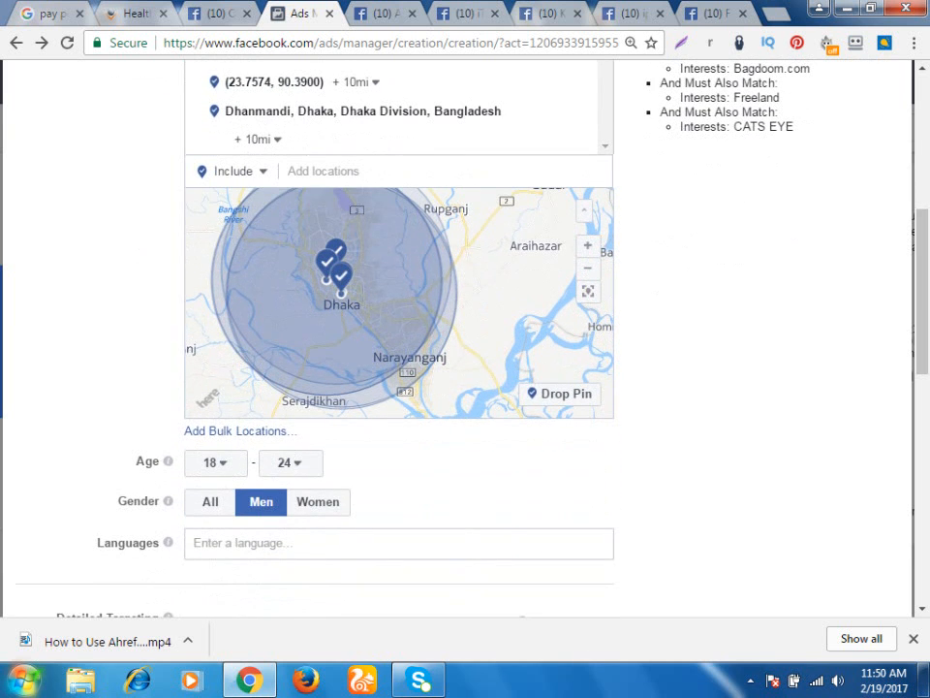
Review the audience details, pinned locations, age, gender and detailed targeting interests of the saved audience
{"action": "scroll", "coordinate": [745, 280], "scroll_direction": "up", "scroll_amount": 5}
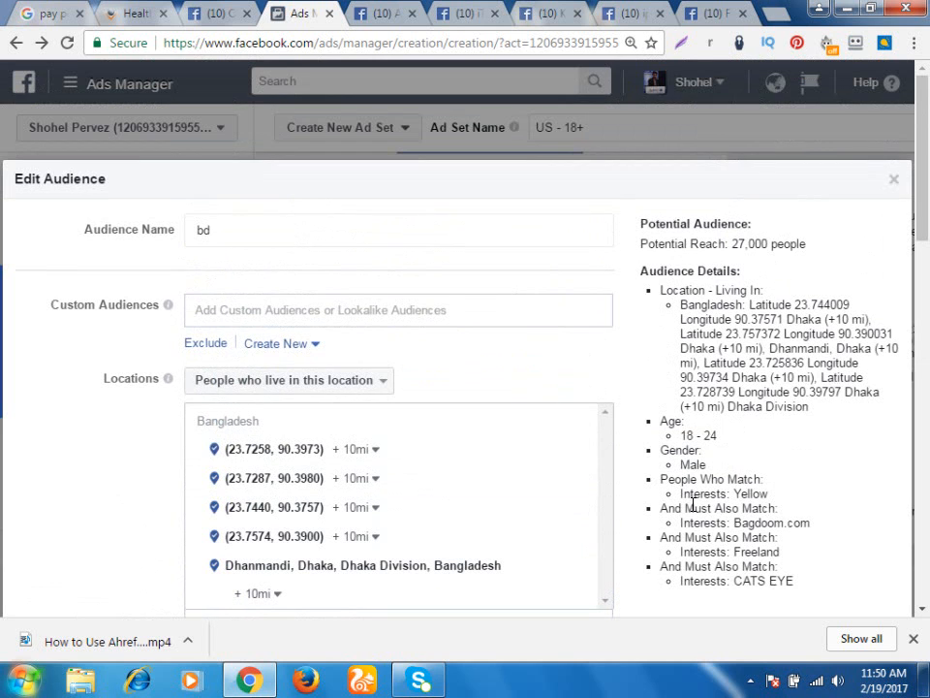
{"action": "scroll", "coordinate": [423, 428], "scroll_direction": "down", "scroll_amount": 3}
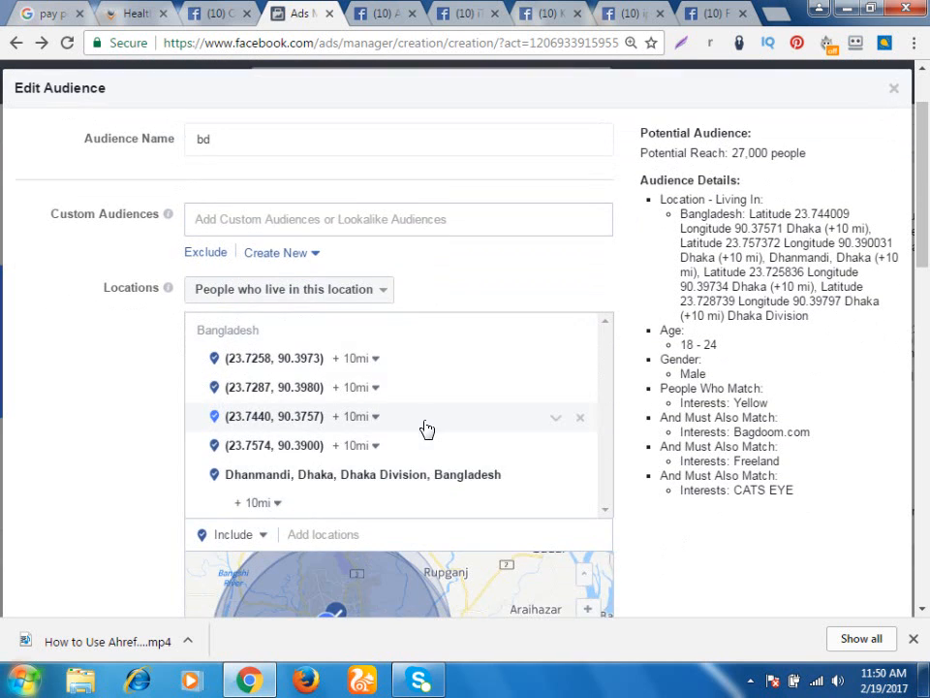
{"action": "scroll", "coordinate": [87, 424], "scroll_direction": "down", "scroll_amount": 3}
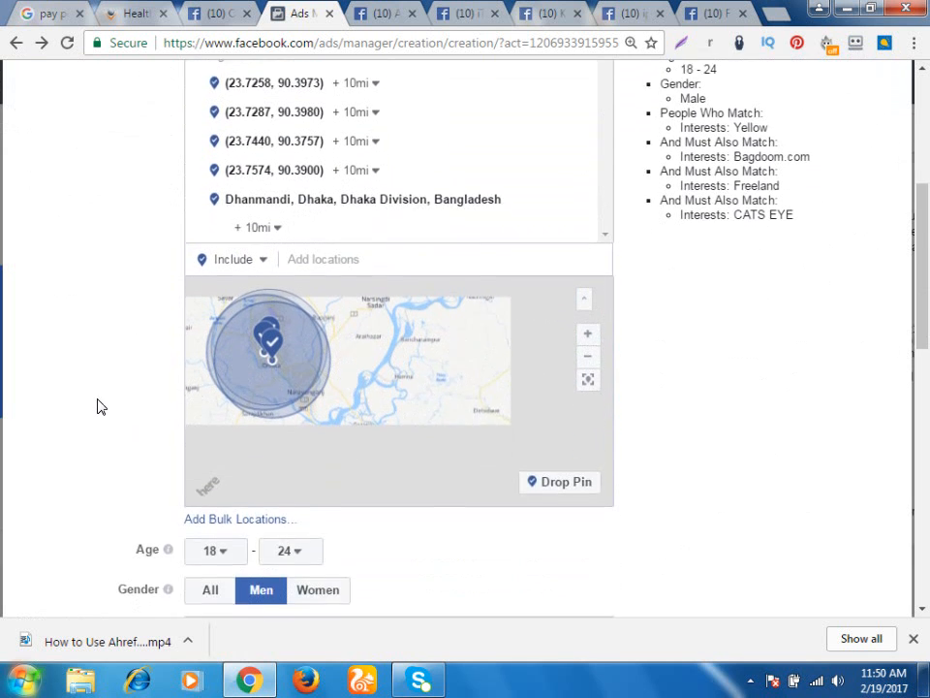
{"action": "scroll", "coordinate": [177, 391], "scroll_direction": "down", "scroll_amount": 1}
{"action": "scroll", "coordinate": [288, 400], "scroll_direction": "down", "scroll_amount": 5}
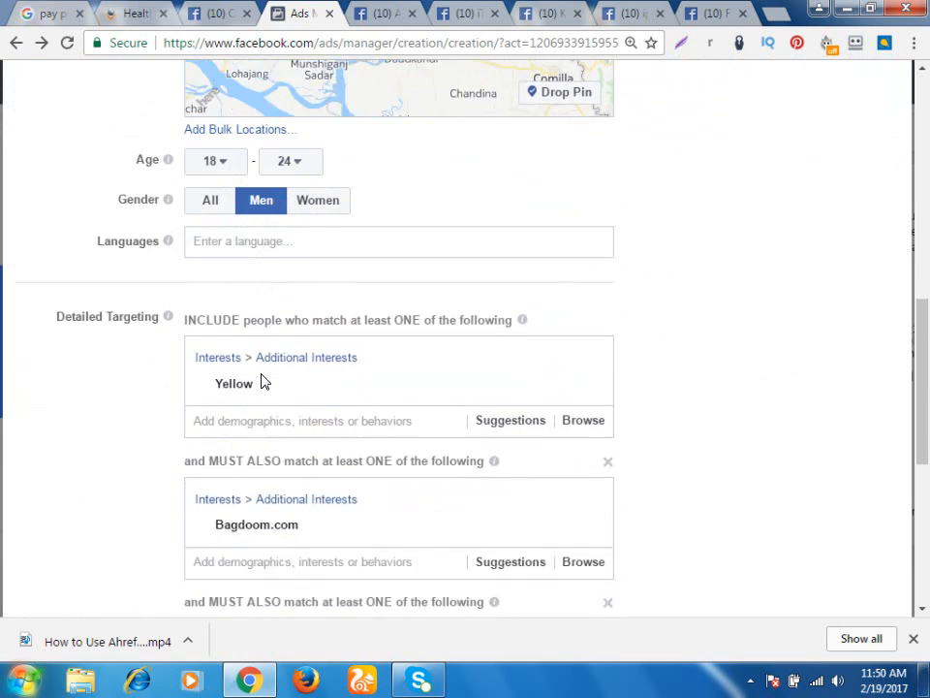
{"action": "scroll", "coordinate": [298, 332], "scroll_direction": "down", "scroll_amount": 3}
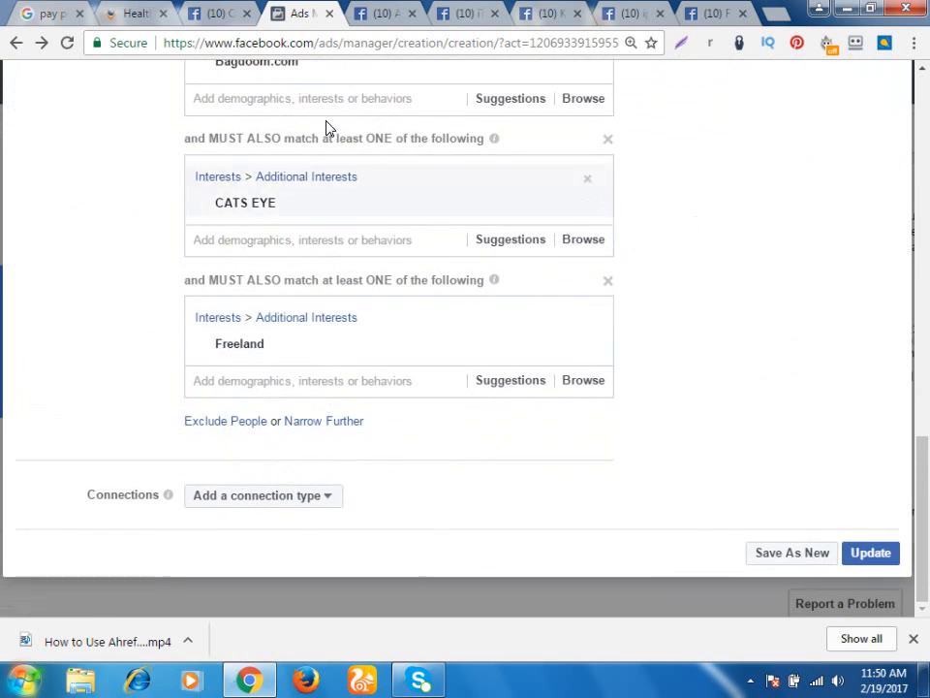
{"action": "scroll", "coordinate": [325, 129], "scroll_direction": "up", "scroll_amount": 2}
{"action": "scroll", "coordinate": [367, 237], "scroll_direction": "down", "scroll_amount": 2}
{"action": "scroll", "coordinate": [365, 143], "scroll_direction": "up", "scroll_amount": 2}
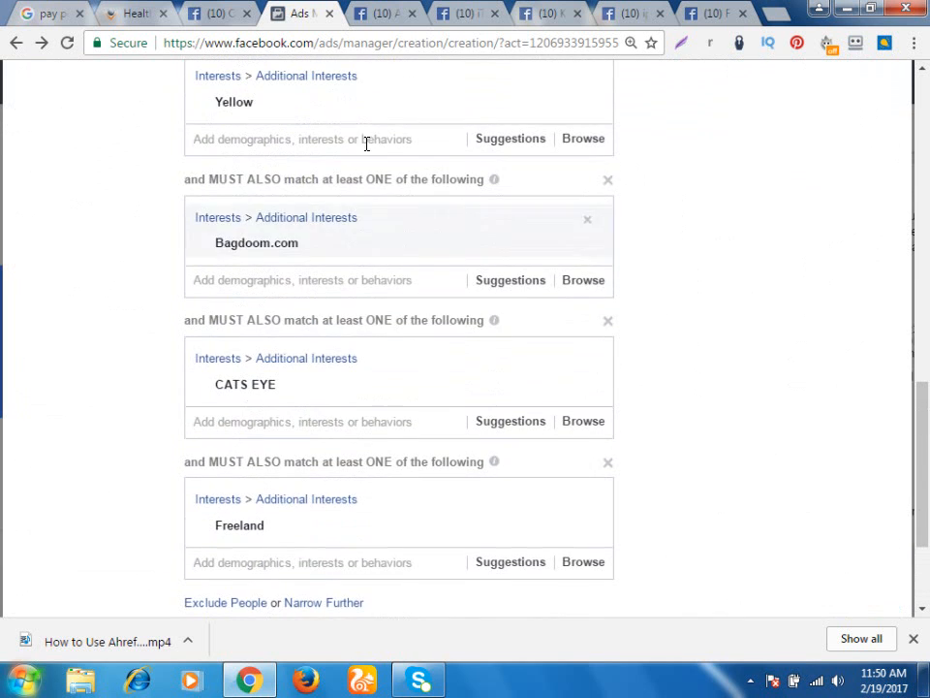
{"action": "scroll", "coordinate": [309, 224], "scroll_direction": "down", "scroll_amount": 2}
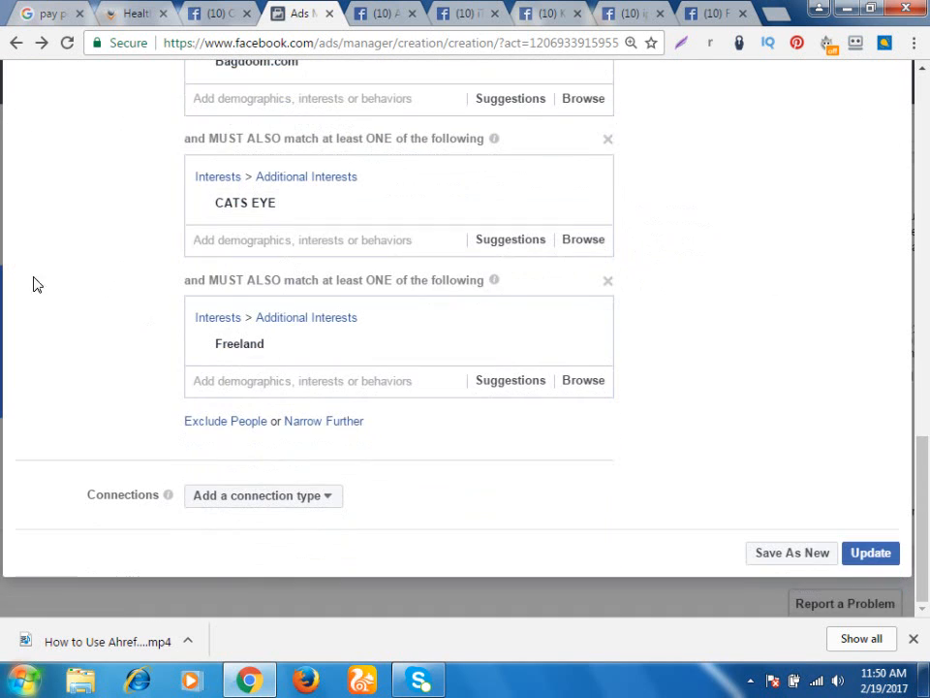
Add a Facebook Pages connection set to exclude people who like your Page, and update the saved audience
{"action": "left_click", "coordinate": [261, 504]}
{"action": "mouse_move", "coordinate": [268, 538]}
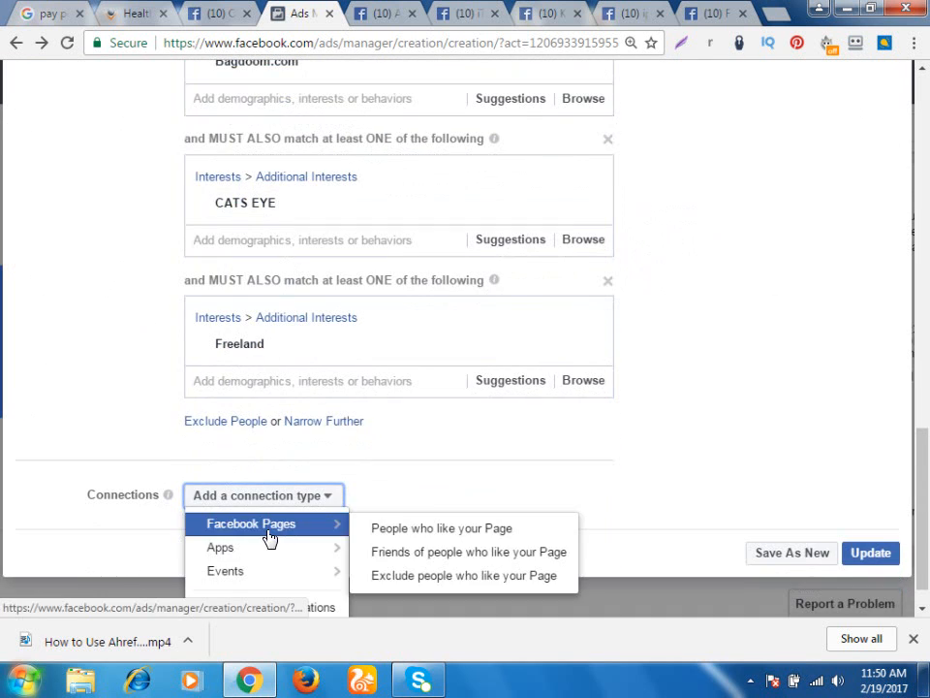
{"action": "left_click", "coordinate": [419, 585]}
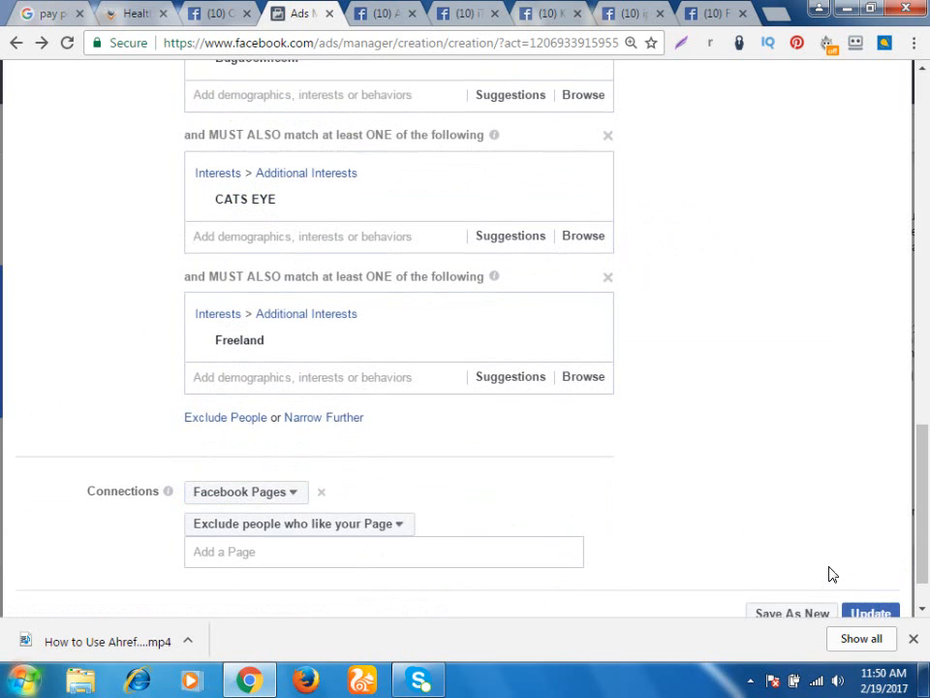
{"action": "scroll", "coordinate": [829, 573], "scroll_direction": "down", "scroll_amount": 2}
{"action": "left_click", "coordinate": [877, 552]}
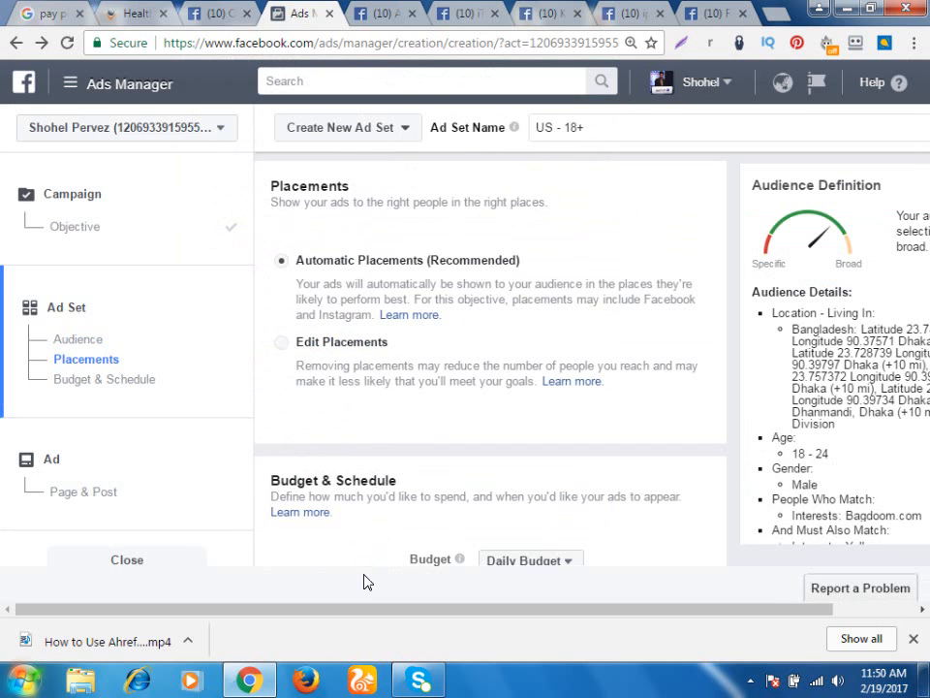
Examine the ad set's audience summary, placements, budget and estimated daily reach
{"action": "left_click_drag", "start_coordinate": [369, 610], "coordinate": [494, 608]}
{"action": "scroll", "coordinate": [421, 424], "scroll_direction": "down", "scroll_amount": 1}
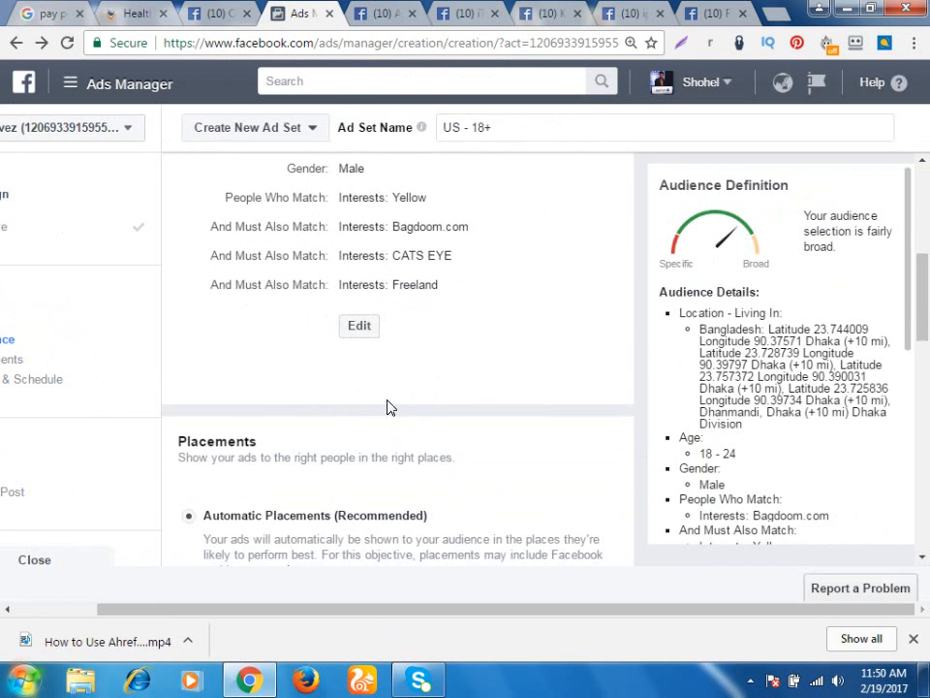
{"action": "scroll", "coordinate": [390, 405], "scroll_direction": "up", "scroll_amount": 1}
{"action": "scroll", "coordinate": [264, 265], "scroll_direction": "down", "scroll_amount": 2}
{"action": "scroll", "coordinate": [170, 333], "scroll_direction": "down", "scroll_amount": 1}
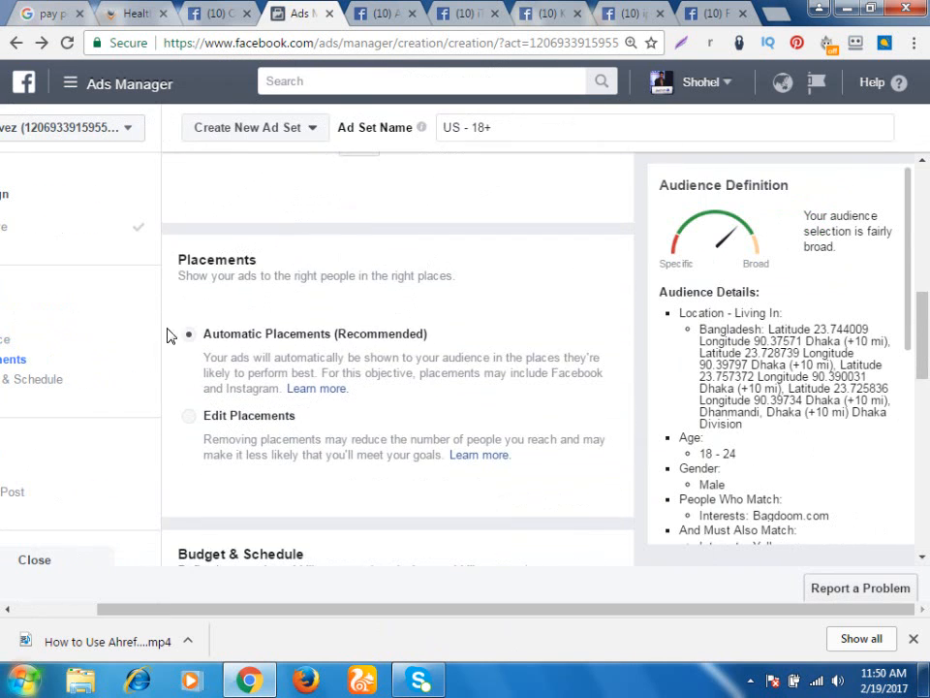
{"action": "scroll", "coordinate": [219, 357], "scroll_direction": "down", "scroll_amount": 2}
{"action": "scroll", "coordinate": [267, 368], "scroll_direction": "down", "scroll_amount": 1}
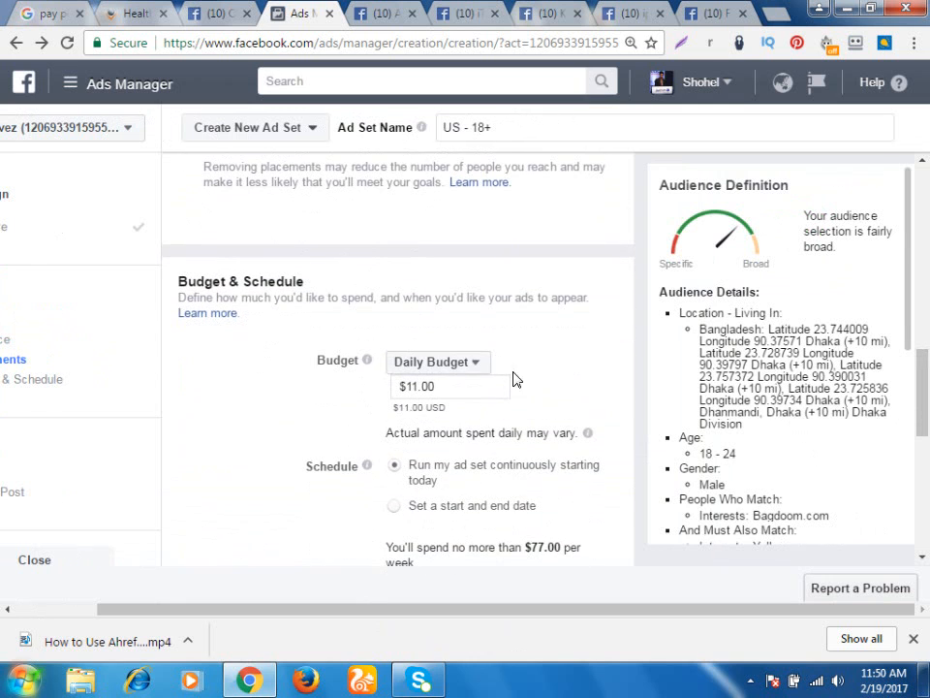
{"action": "scroll", "coordinate": [796, 374], "scroll_direction": "down", "scroll_amount": 1}
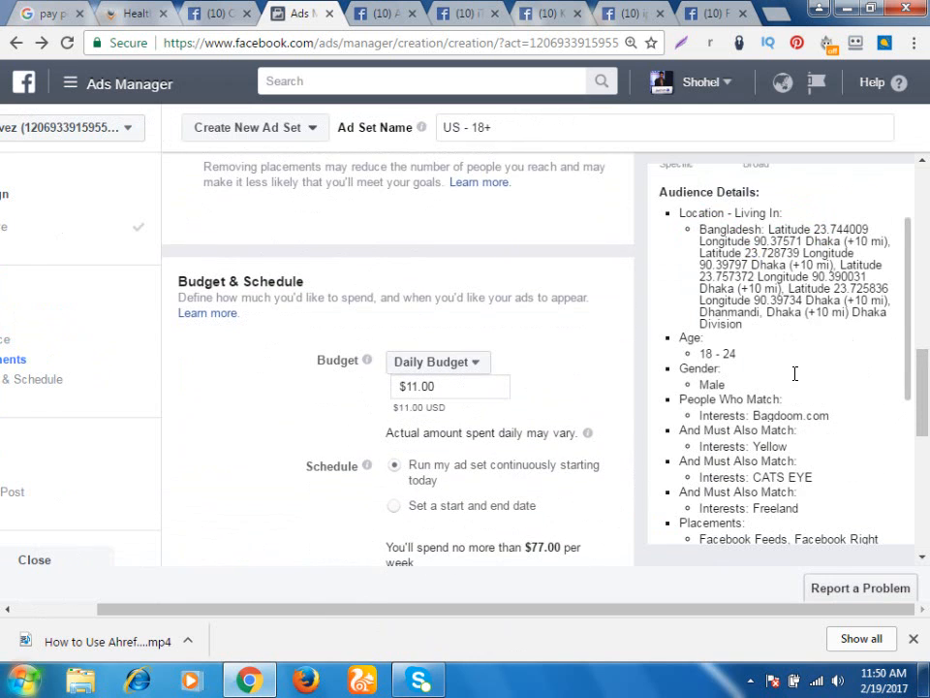
{"action": "scroll", "coordinate": [809, 419], "scroll_direction": "down", "scroll_amount": 3}
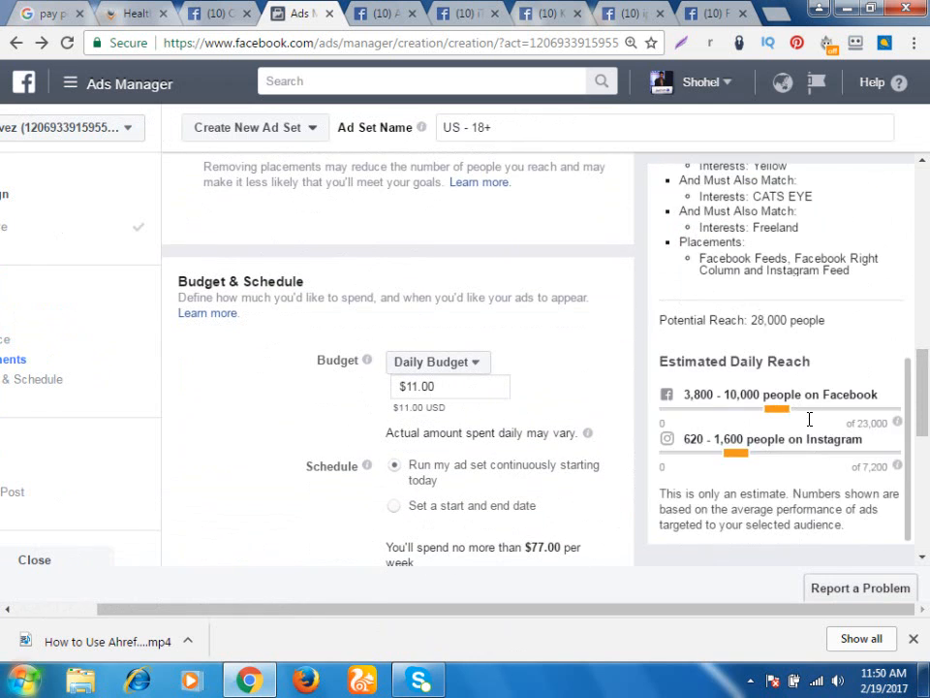
{"action": "scroll", "coordinate": [688, 403], "scroll_direction": "up", "scroll_amount": 1}
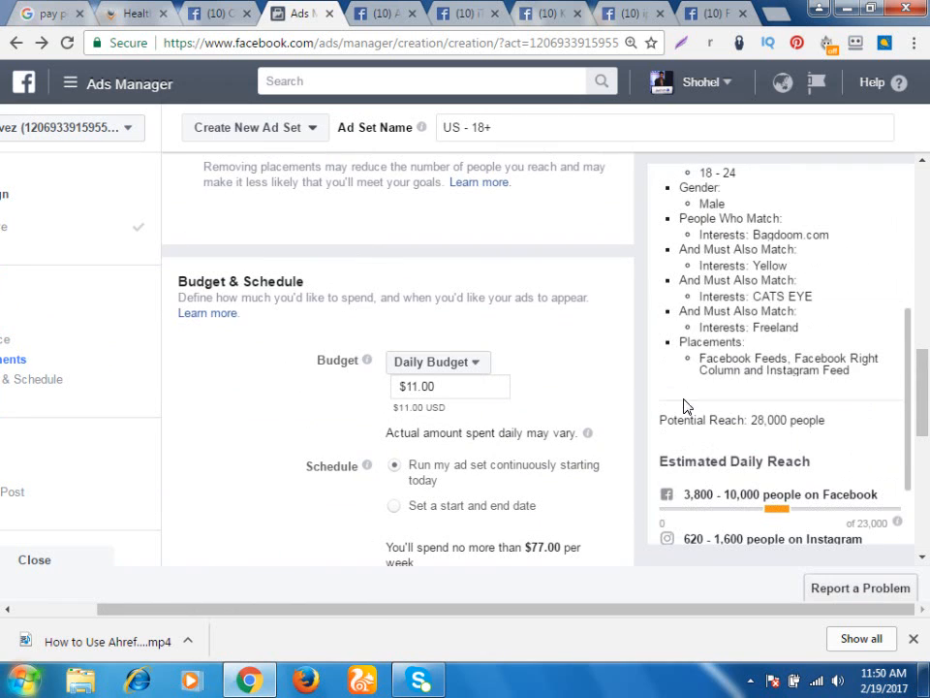
Set the ad set's daily budget to $1.00
{"action": "left_click", "coordinate": [418, 385]}
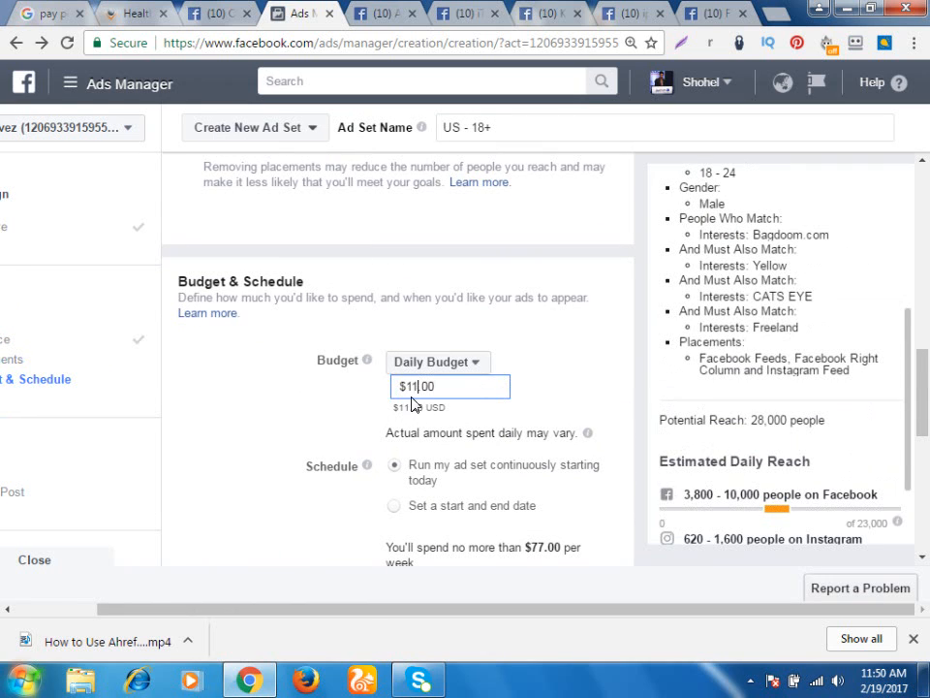
{"action": "key", "text": "BackSpace"}
{"action": "key", "text": "BackSpace"}
{"action": "type", "text": "1"}
{"action": "left_click", "coordinate": [569, 397]}
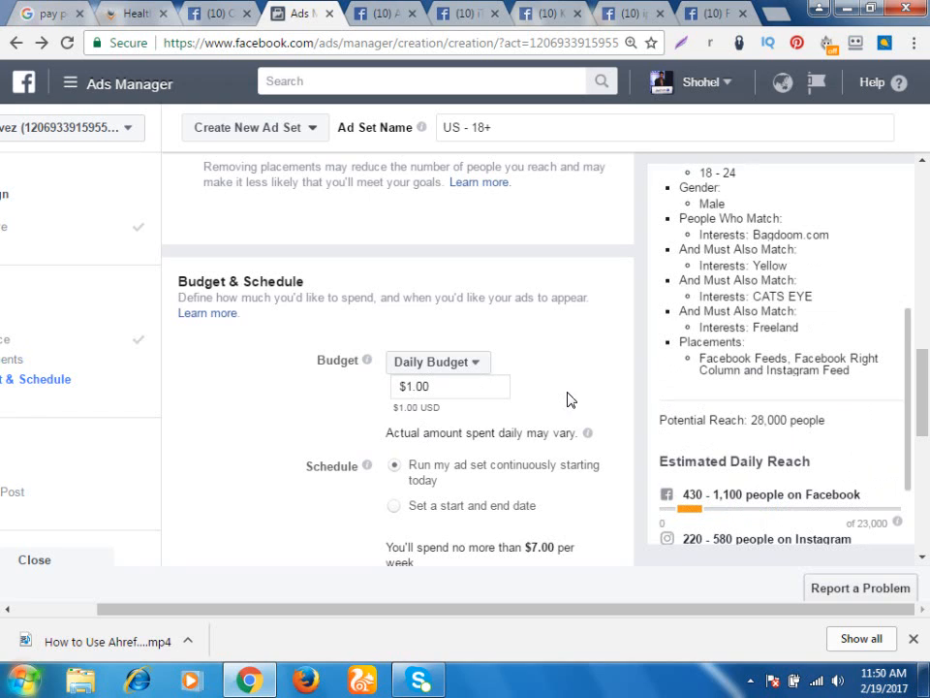
Set the ad set's daily budget to $2.00
{"action": "left_click", "coordinate": [414, 384]}
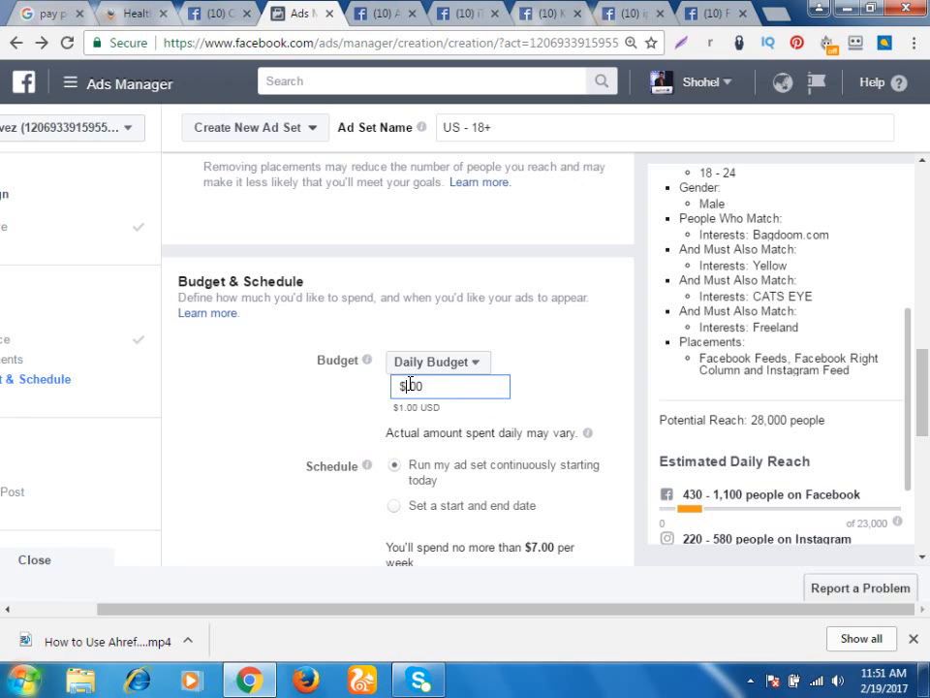
{"action": "type", "text": "2"}
{"action": "left_click", "coordinate": [579, 373]}
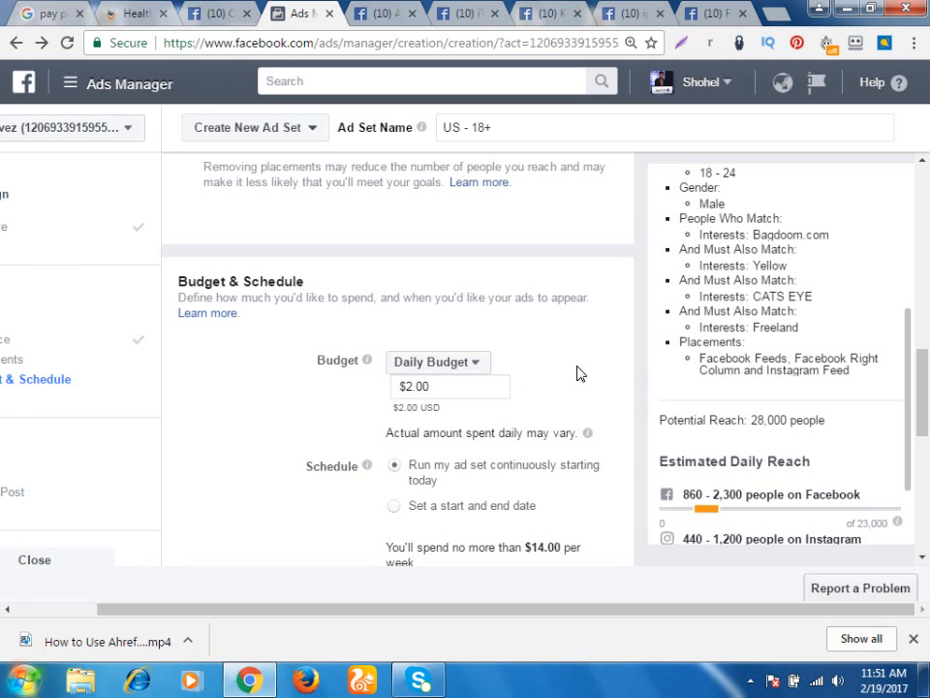
Check the remaining schedule, bidding and audience settings, and leave ad creation for the account's campaign list
{"action": "scroll", "coordinate": [469, 401], "scroll_direction": "down", "scroll_amount": 1}
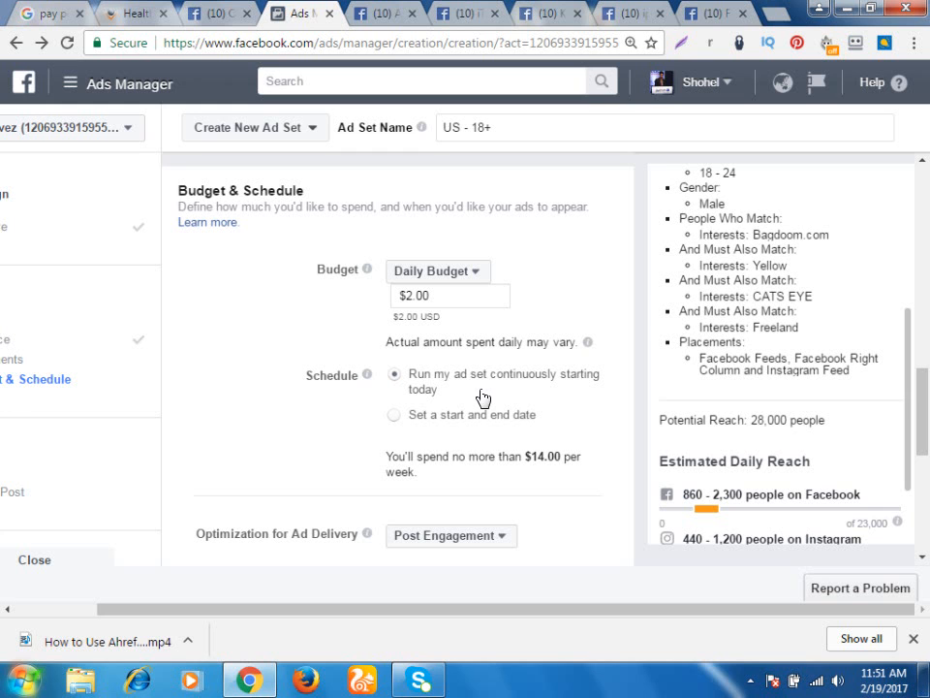
{"action": "scroll", "coordinate": [494, 392], "scroll_direction": "down", "scroll_amount": 4}
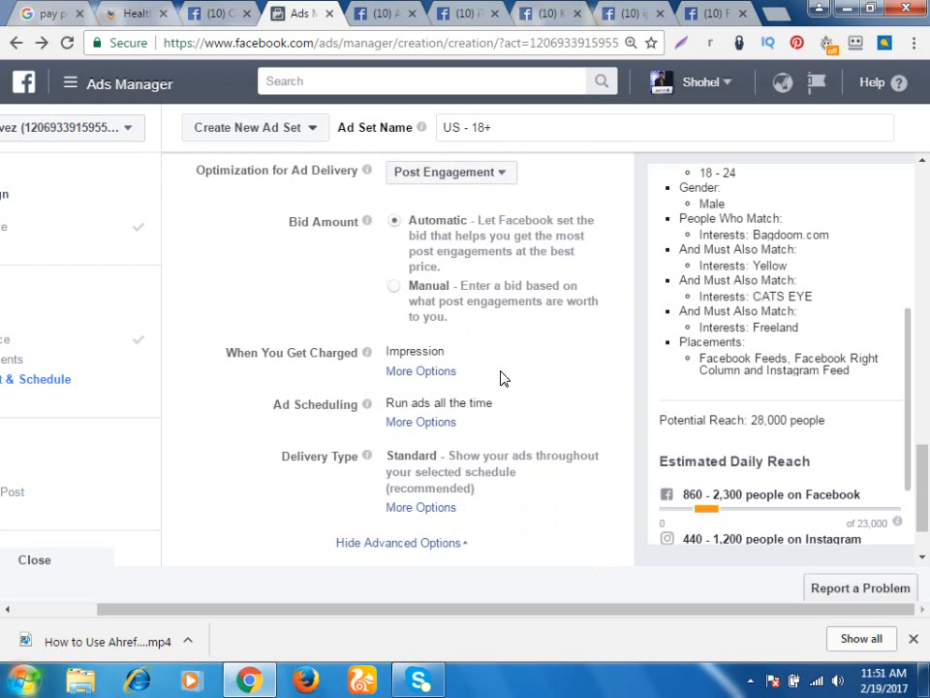
{"action": "scroll", "coordinate": [508, 378], "scroll_direction": "up", "scroll_amount": 5}
{"action": "scroll", "coordinate": [507, 378], "scroll_direction": "up", "scroll_amount": 6}
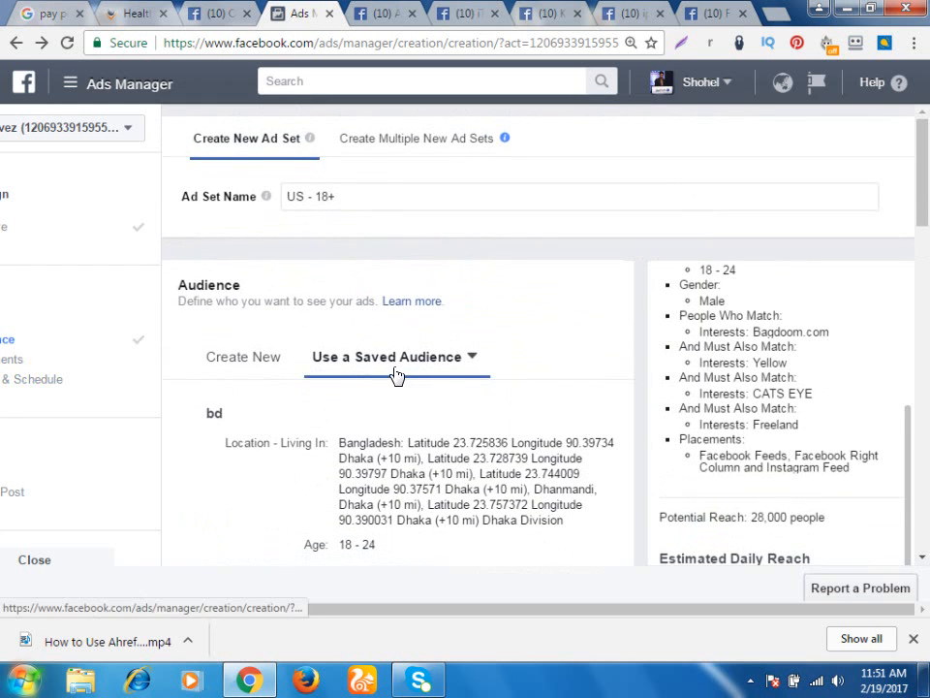
{"action": "scroll", "coordinate": [163, 266], "scroll_direction": "down", "scroll_amount": 3}
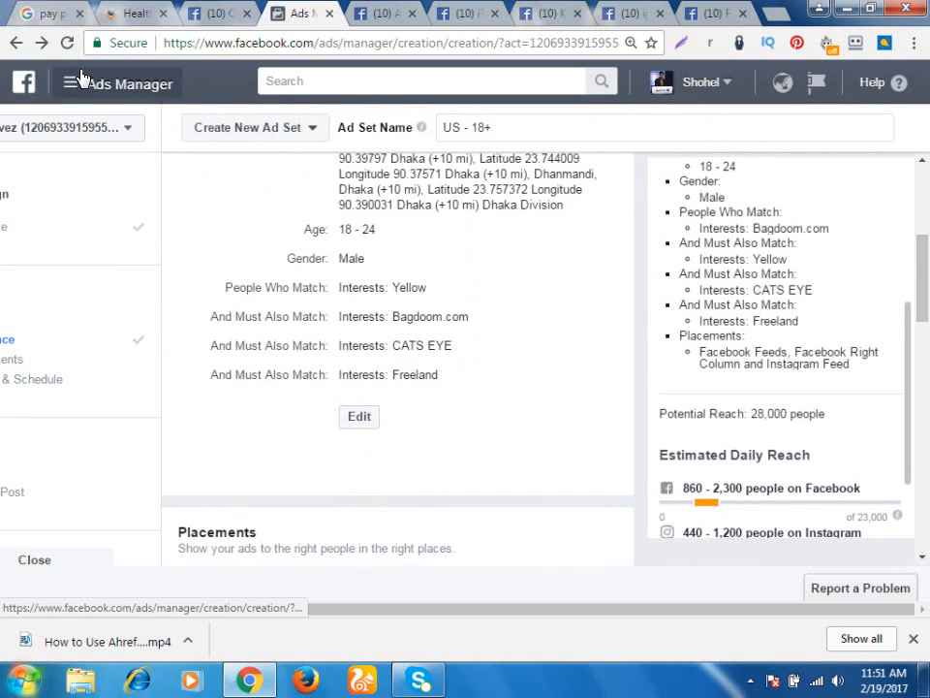
{"action": "left_click", "coordinate": [64, 84]}
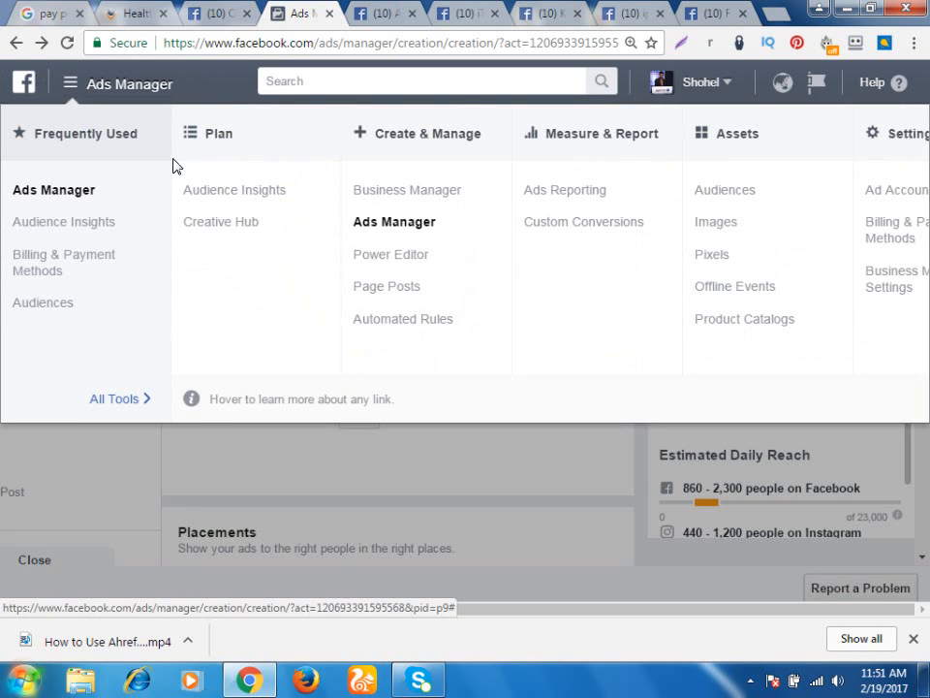
{"action": "left_click", "coordinate": [62, 199]}
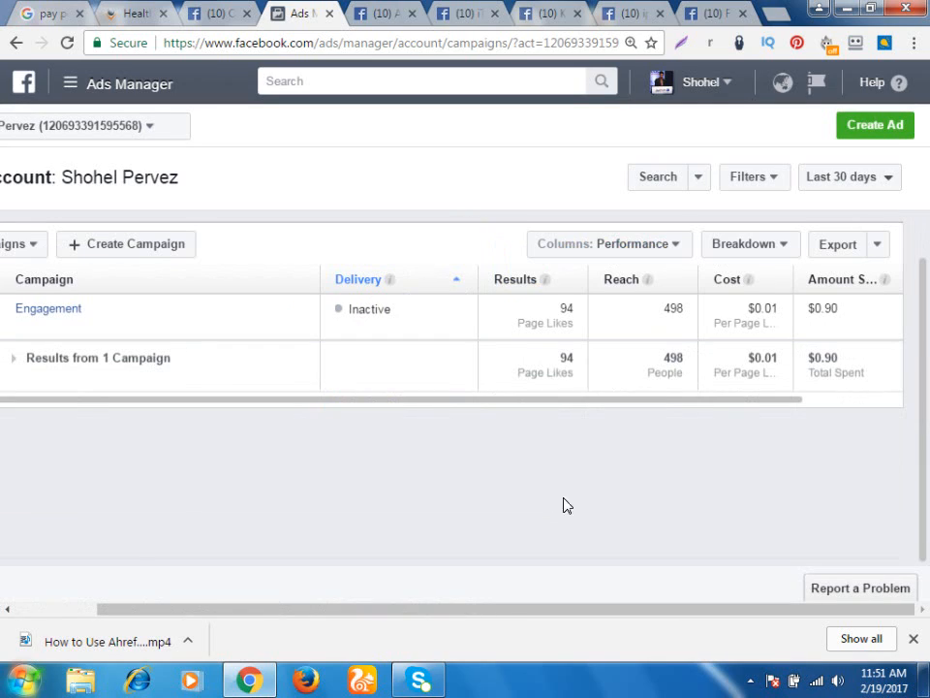
{"action": "left_click", "coordinate": [845, 8]}
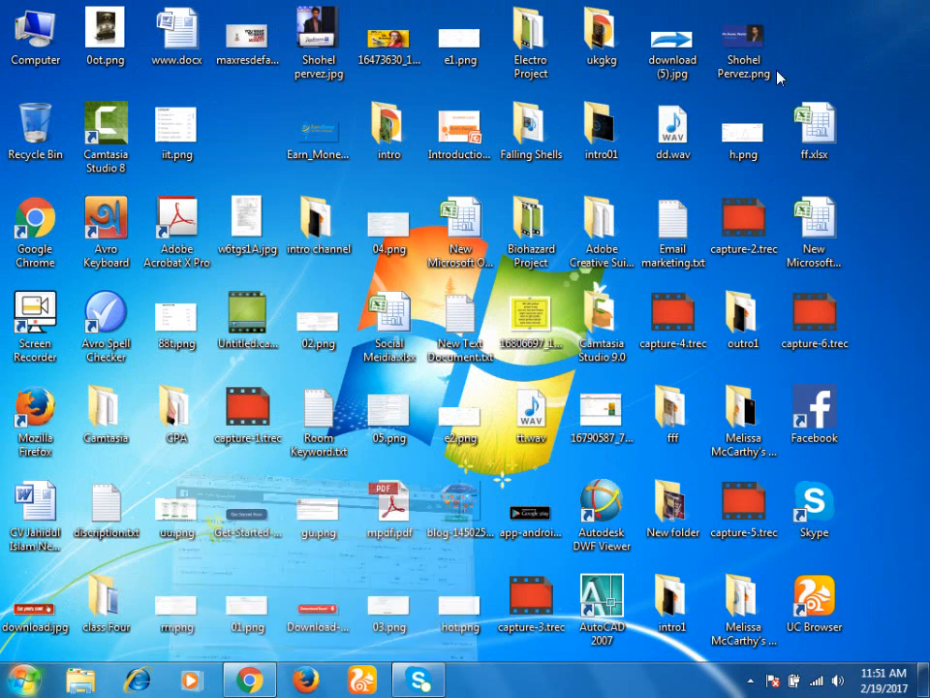
{"action": "left_click", "coordinate": [750, 679]}
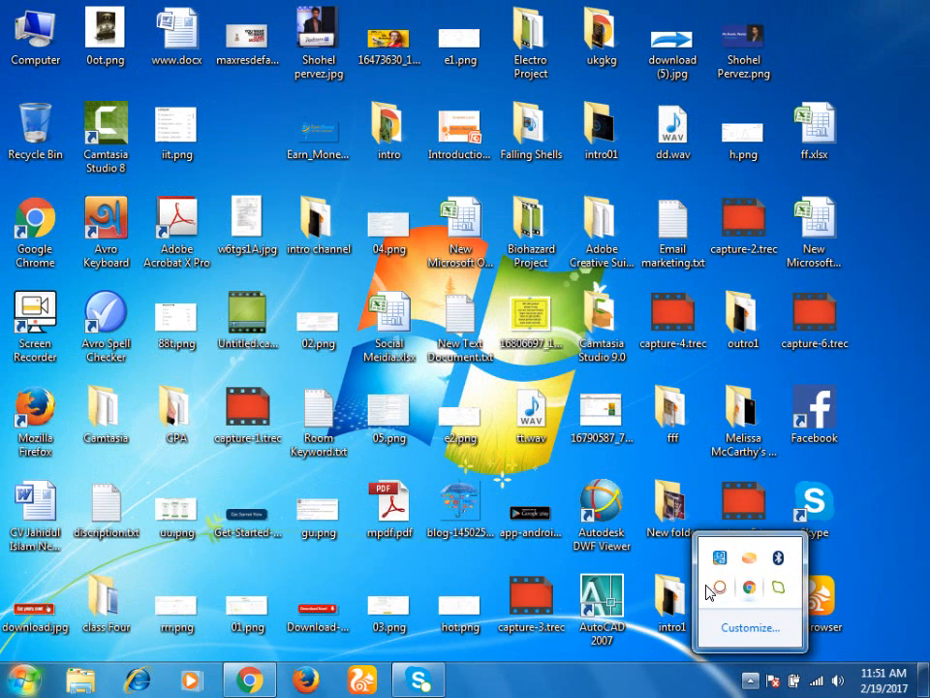
{"action": "right_click", "coordinate": [721, 588]}
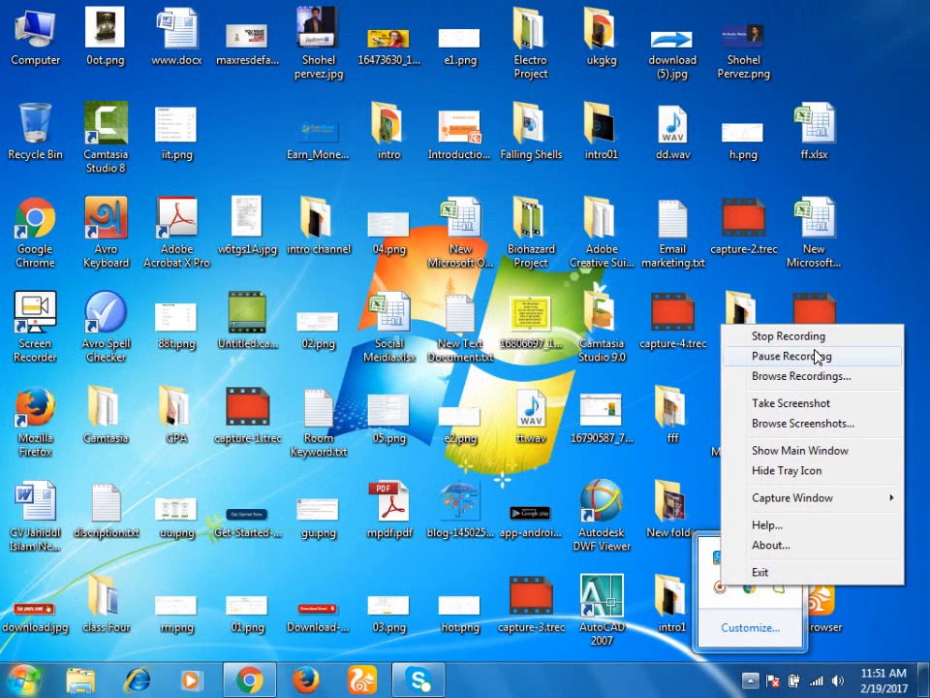